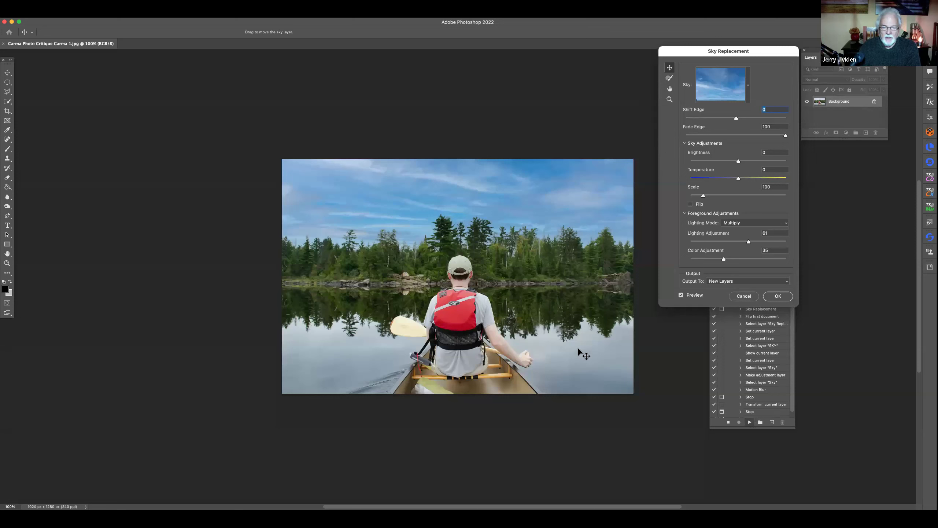
# Step: Apply the blue cloudy sky to the canoe photo and its flipped version, using Multiply lighting and output to new layers
pyautogui.click(777, 295)
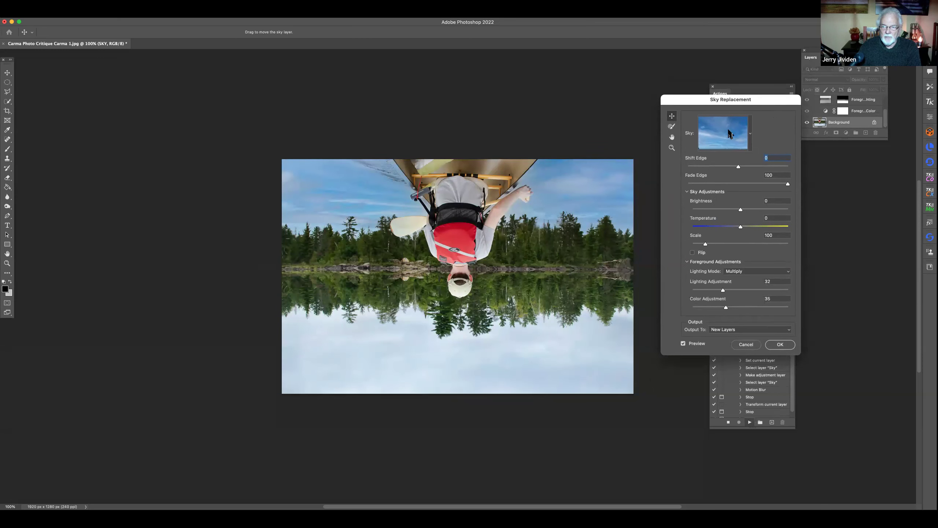
pyautogui.click(730, 135)
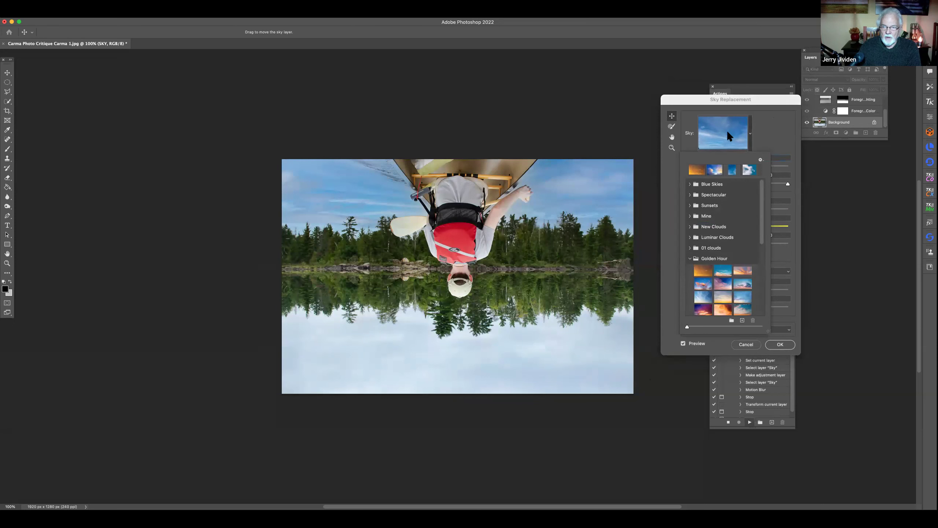
pyautogui.click(728, 133)
pyautogui.click(775, 344)
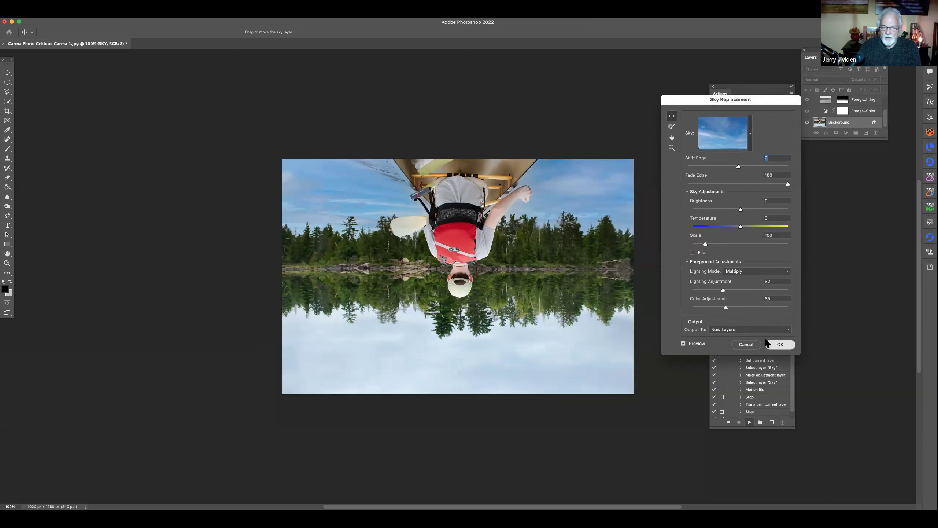
# Step: Finish the sky reflection with a 250-pixel Motion Blur, and compare the photo with the Reflection group hidden and shown
pyautogui.click(497, 205)
pyautogui.click(495, 204)
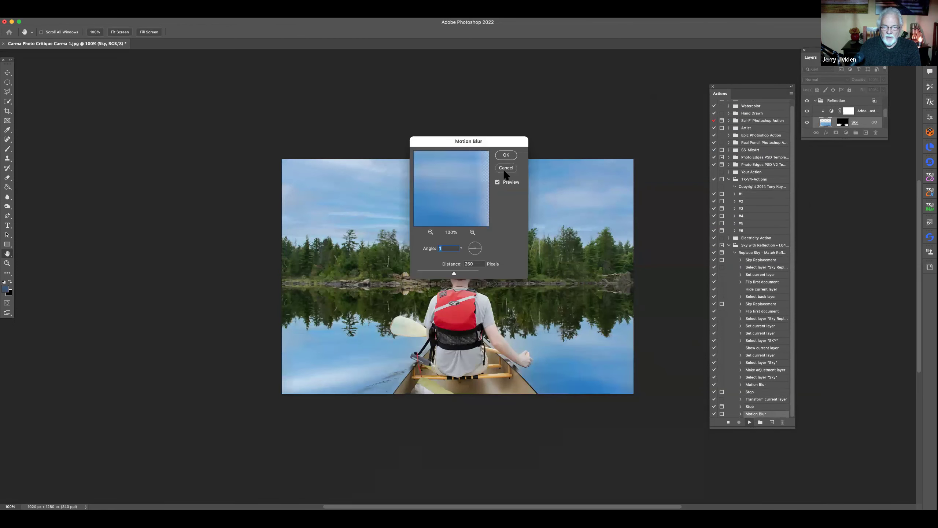
pyautogui.click(506, 154)
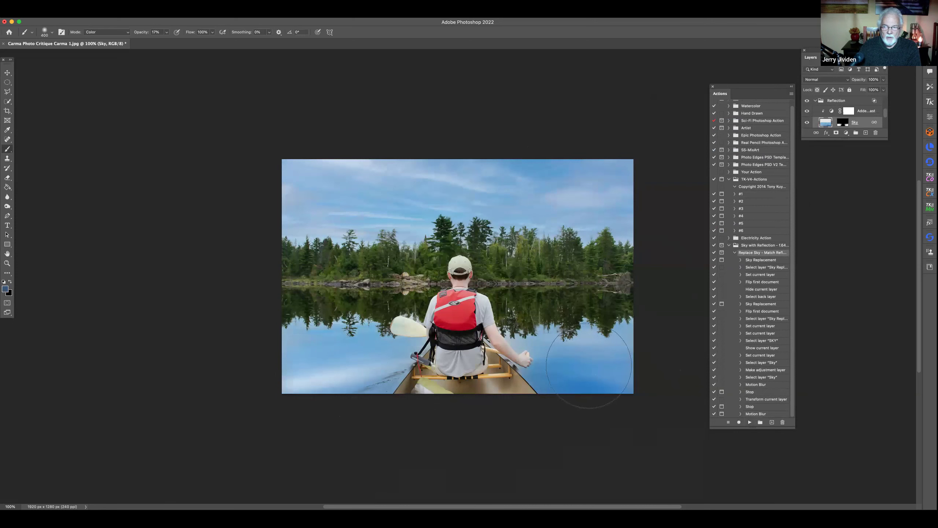
pyautogui.click(807, 100)
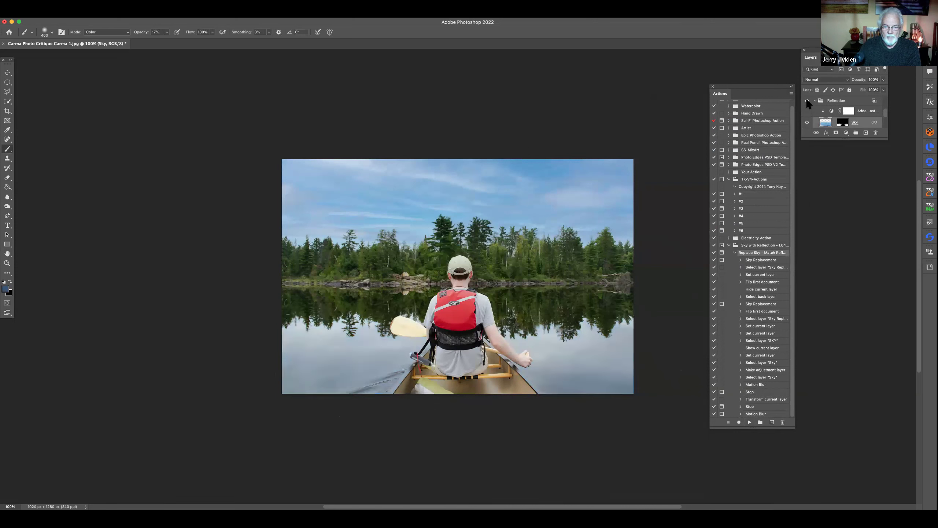
pyautogui.click(806, 99)
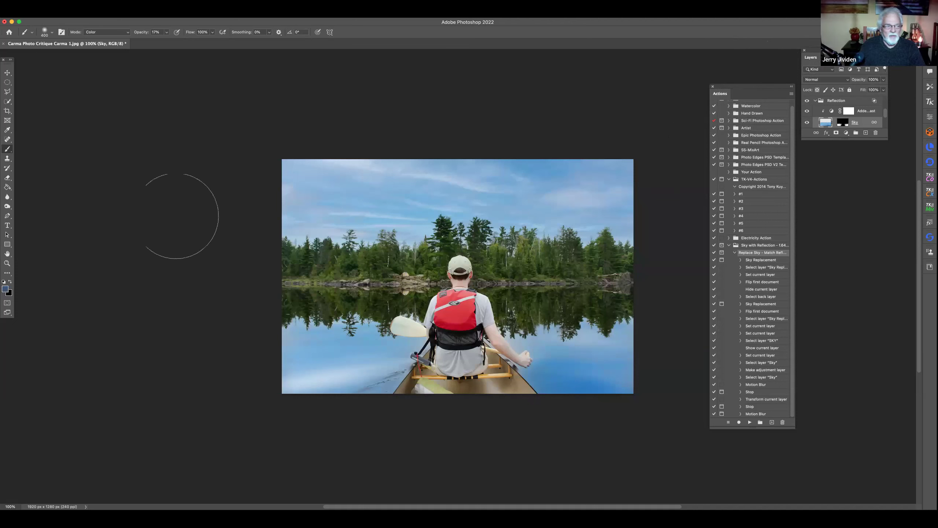
# Step: Set up the Burn tool for midtones at 43% exposure with a 900-pixel brush
pyautogui.click(7, 207)
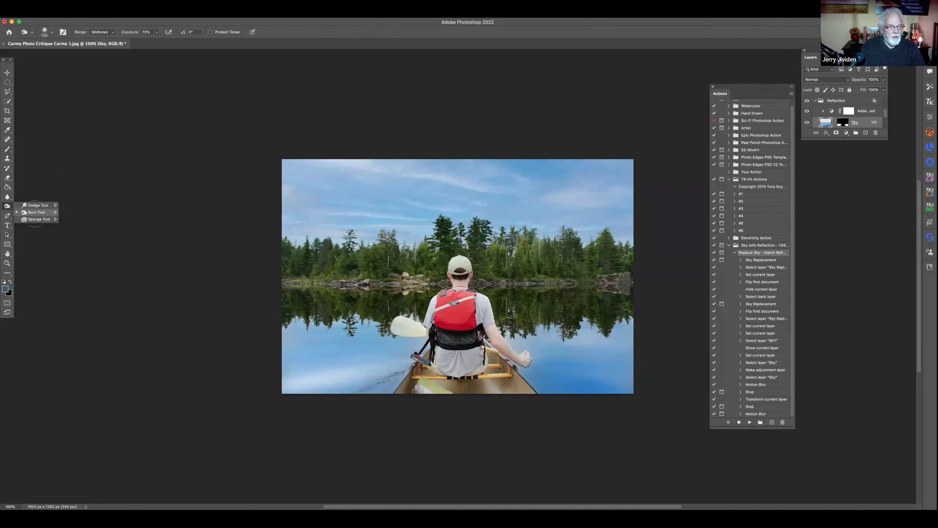
pyautogui.click(33, 212)
pyautogui.click(100, 31)
pyautogui.click(124, 43)
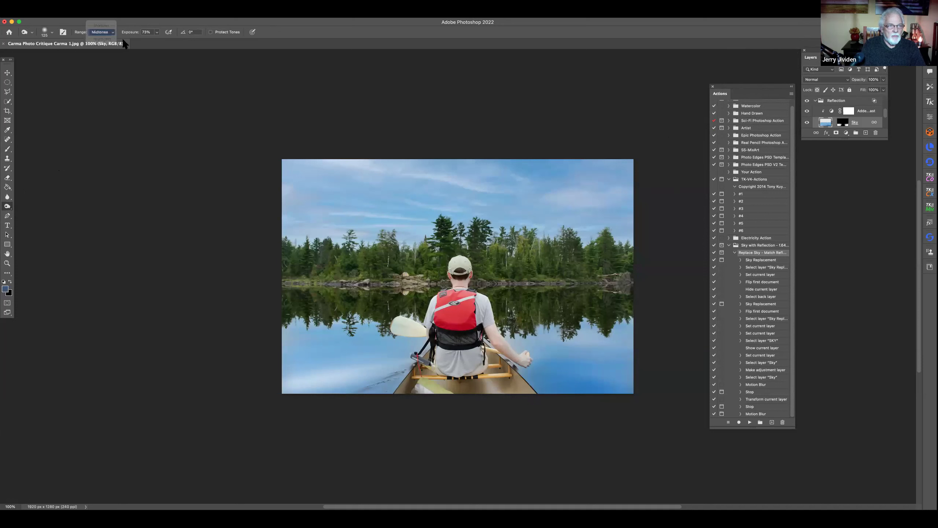
pyautogui.moveTo(120, 35); pyautogui.dragTo(116, 36)
pyautogui.press(']')
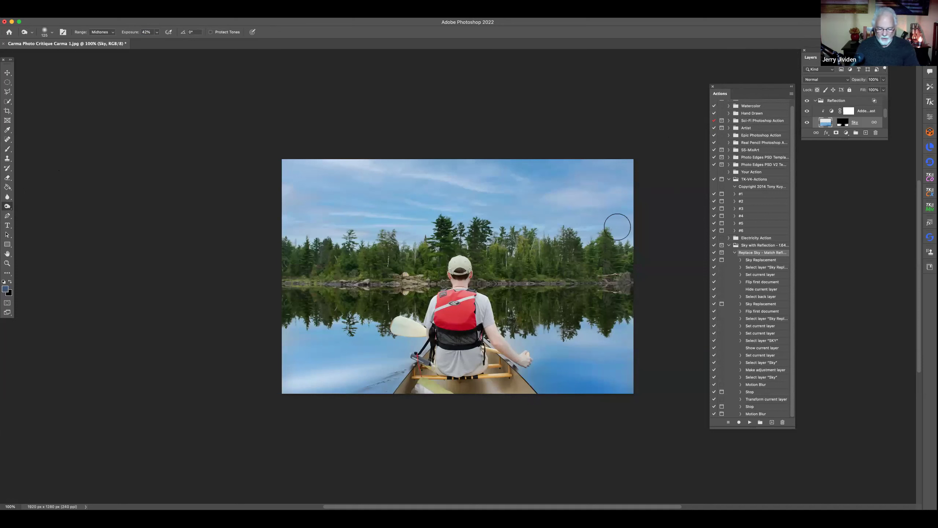
pyautogui.press(']')
pyautogui.press(']')
pyautogui.press(']')
pyautogui.press(']')
pyautogui.press(']')
pyautogui.press(']')
pyautogui.press(']')
pyautogui.press(']')
pyautogui.press(']')
pyautogui.press(']')
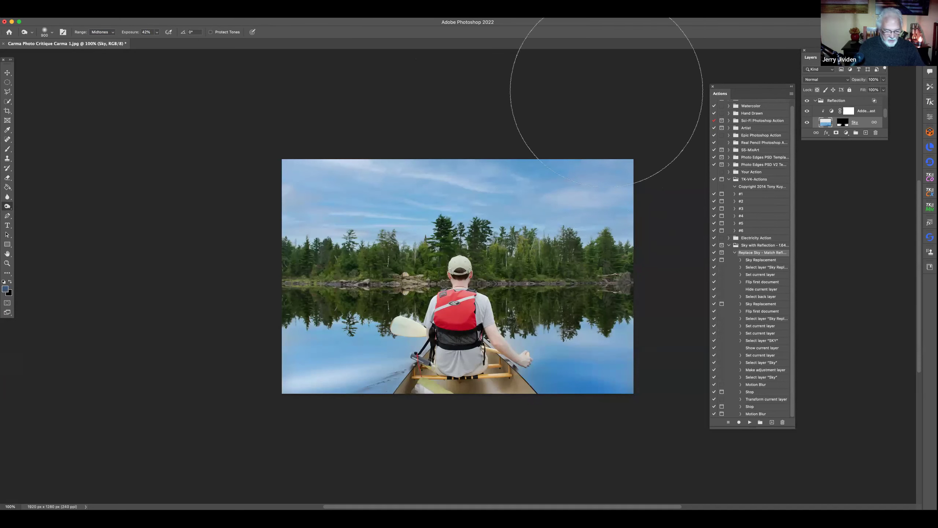
# Step: Duplicate the merged image onto a new layer and burn its sky and water darker
pyautogui.hotkey('ctrl', 'shift', 'e')
pyautogui.hotkey('ctrl', 'j')
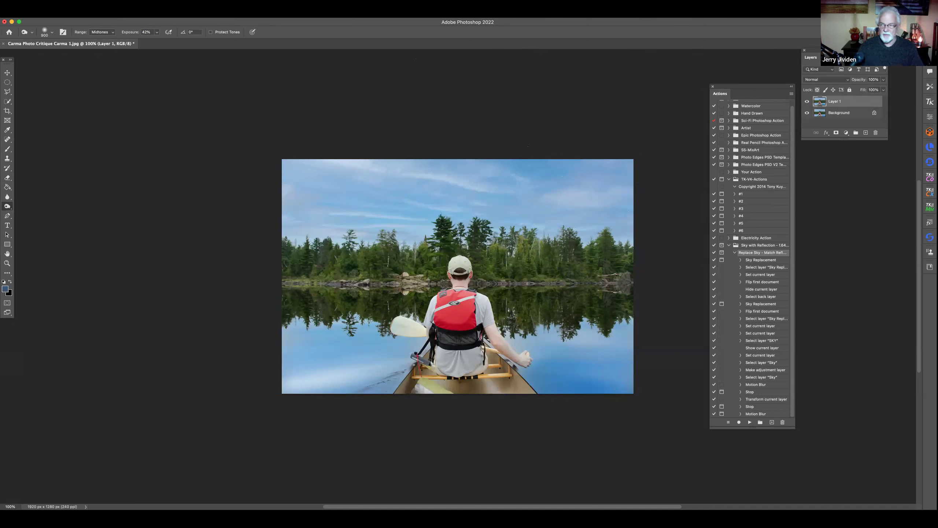
pyautogui.moveTo(691, 149)
pyautogui.mouseDown()
pyautogui.moveTo(367, 136)
pyautogui.moveTo(236, 178)
pyautogui.moveTo(267, 185)
pyautogui.moveTo(259, 243)
pyautogui.mouseUp()
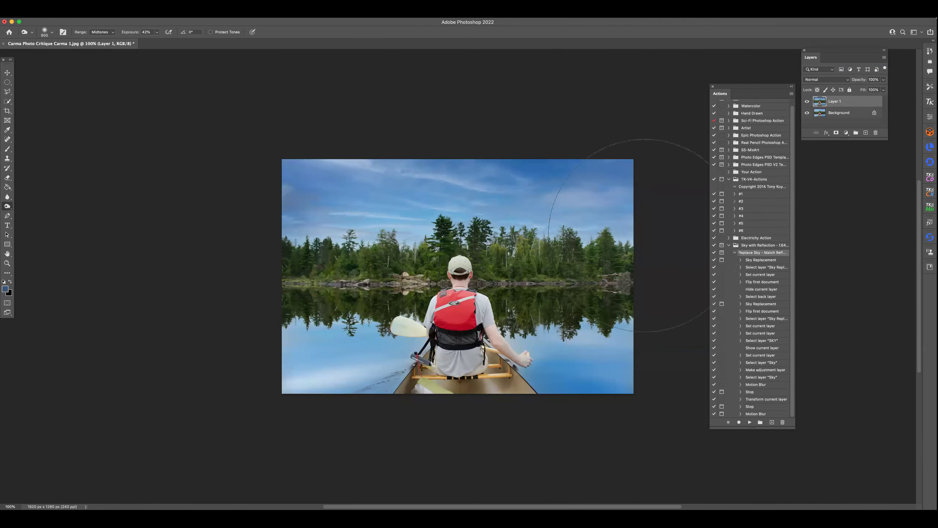
pyautogui.moveTo(489, 454)
pyautogui.mouseDown()
pyautogui.moveTo(250, 417)
pyautogui.moveTo(257, 410)
pyautogui.moveTo(226, 343)
pyautogui.mouseUp()
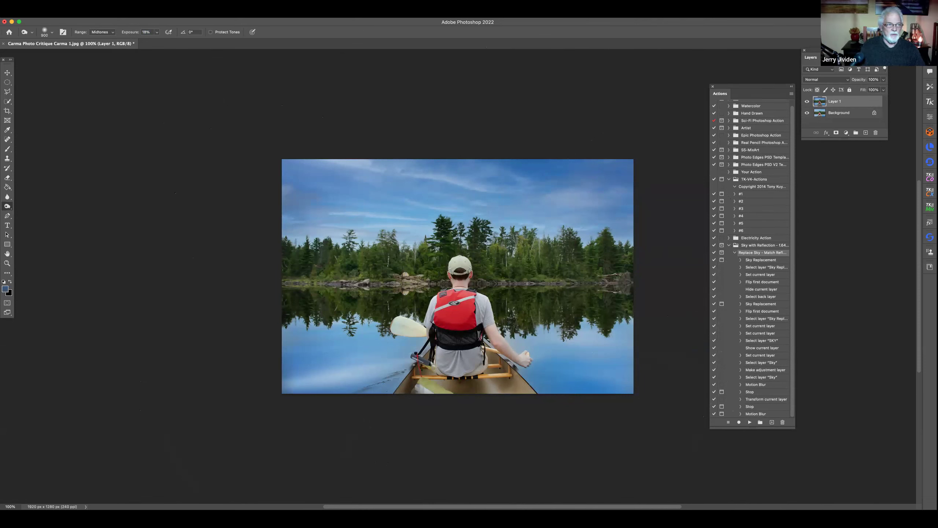
# Step: Revert the canoe photo to its saved version and close it
pyautogui.click(59, 7)
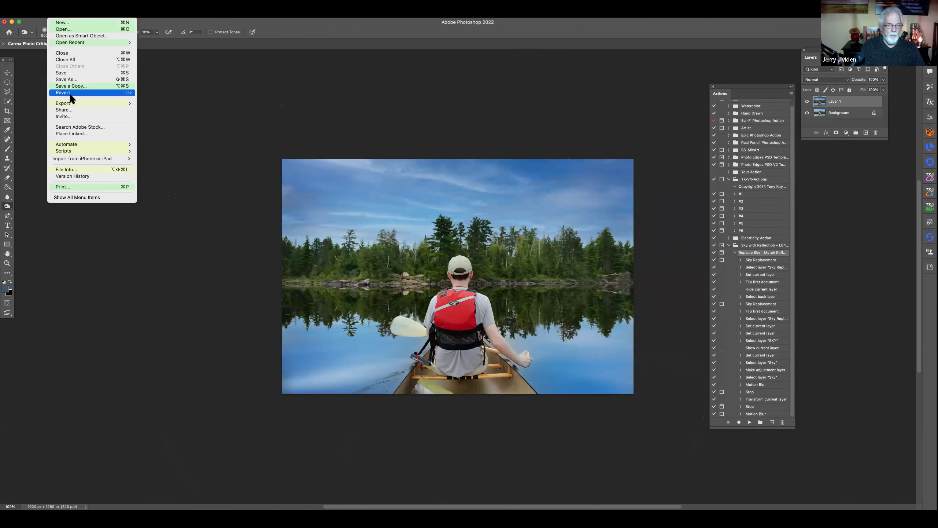
pyautogui.click(70, 93)
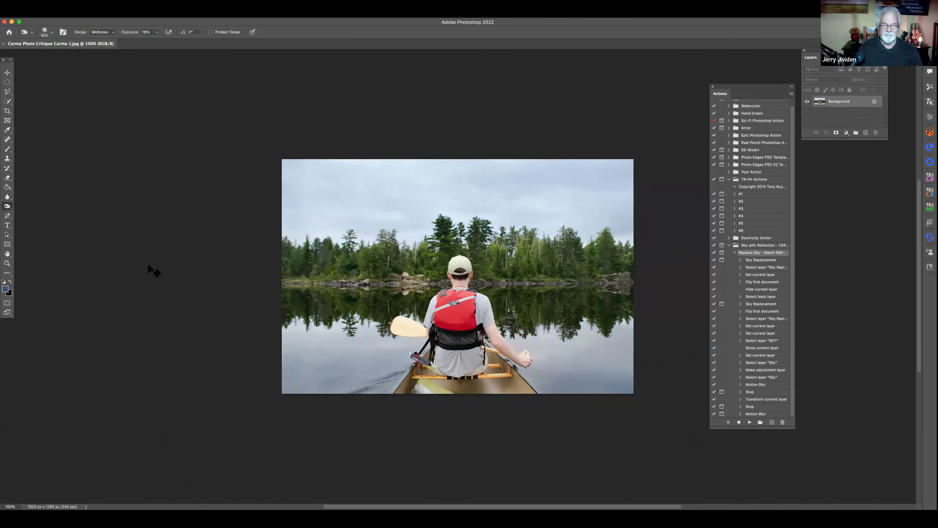
pyautogui.click(3, 44)
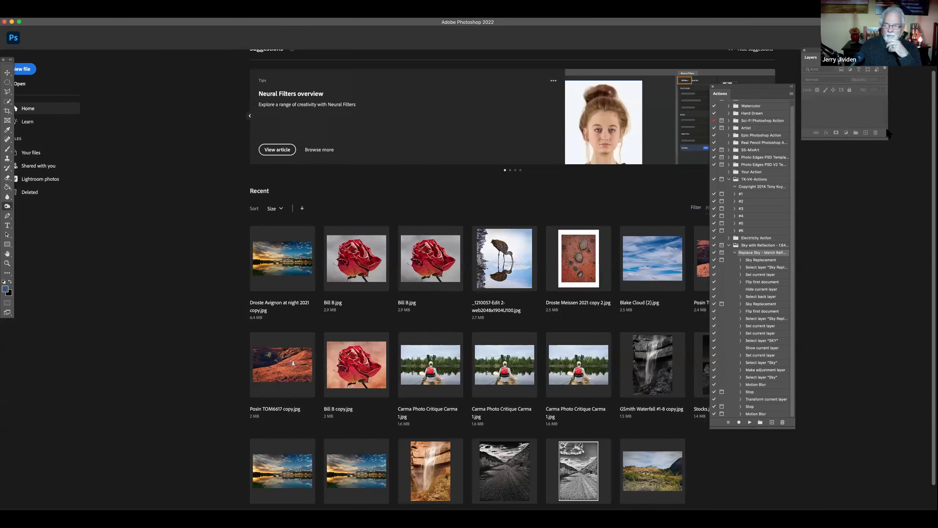
# Step: Put away the Actions panel and move the Layers panel clear of the Avignon photo
pyautogui.click(931, 155)
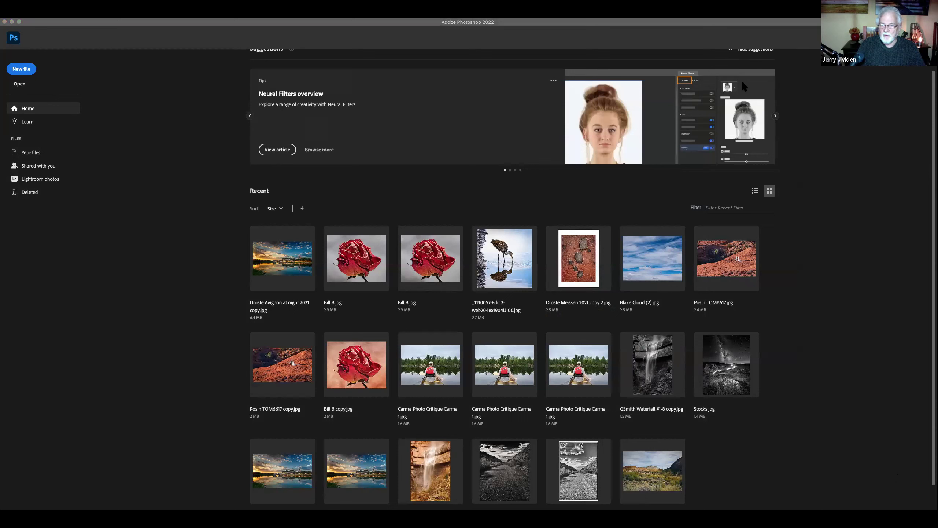
pyautogui.click(725, 98)
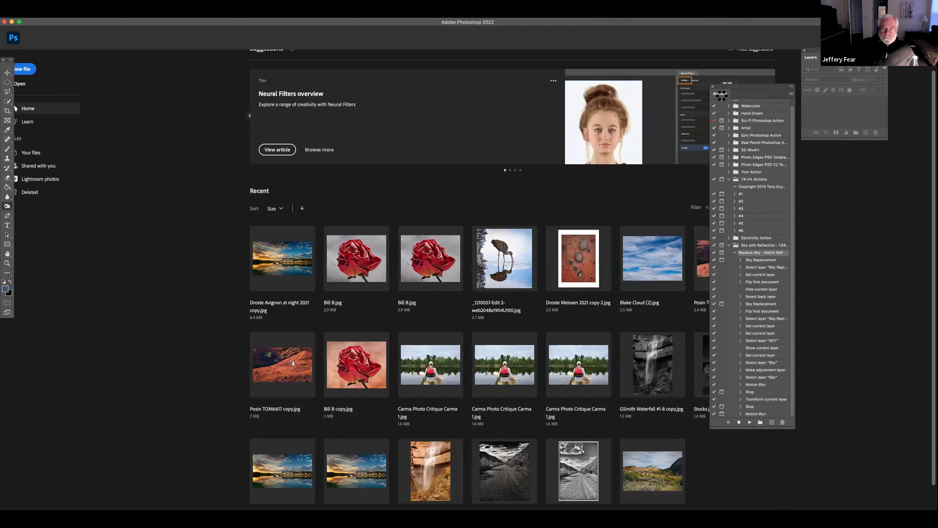
pyautogui.moveTo(736, 85); pyautogui.dragTo(888, 135)
pyautogui.click(814, 134)
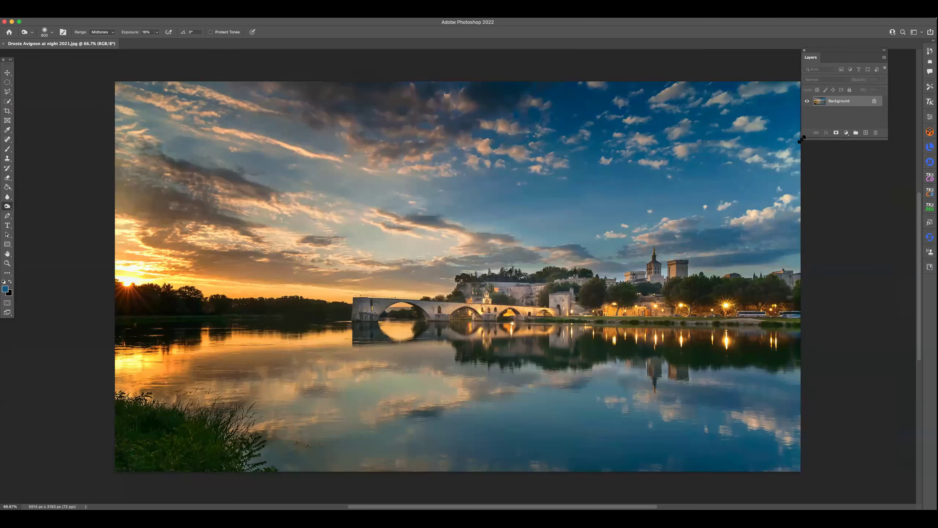
pyautogui.moveTo(817, 48); pyautogui.dragTo(852, 57)
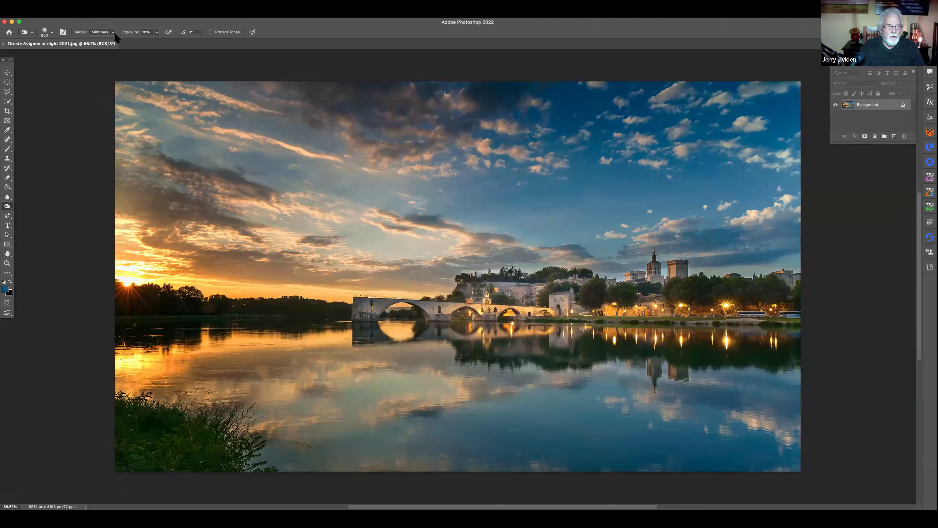
# Step: Compare Droste Avignon at night 2021.jpg with Droste Avignon at night 2021 copy.jpg, examining the sky, sunset and water
pyautogui.press('Tab')
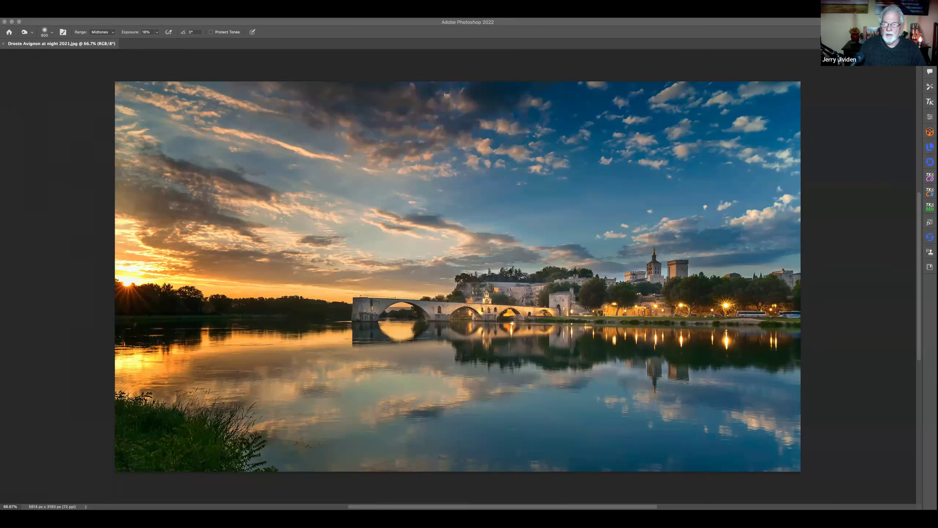
pyautogui.press('Tab')
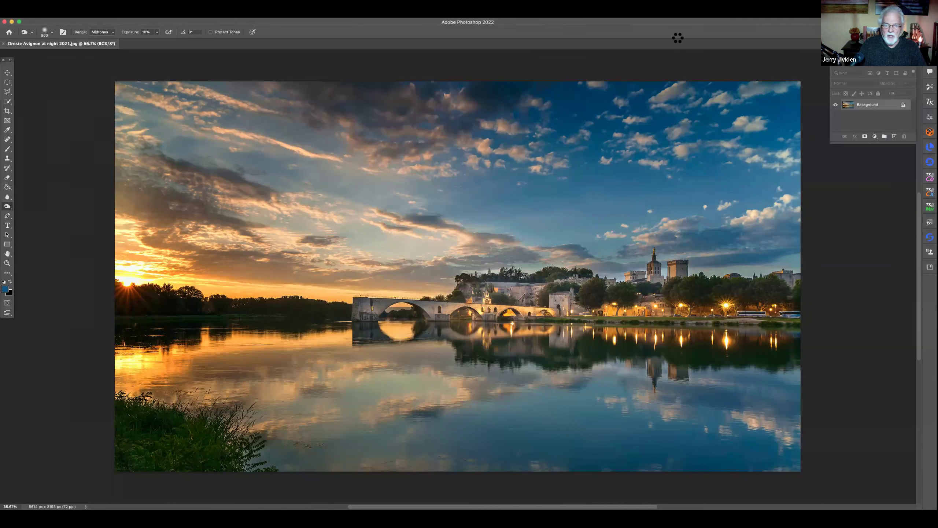
pyautogui.click(90, 43)
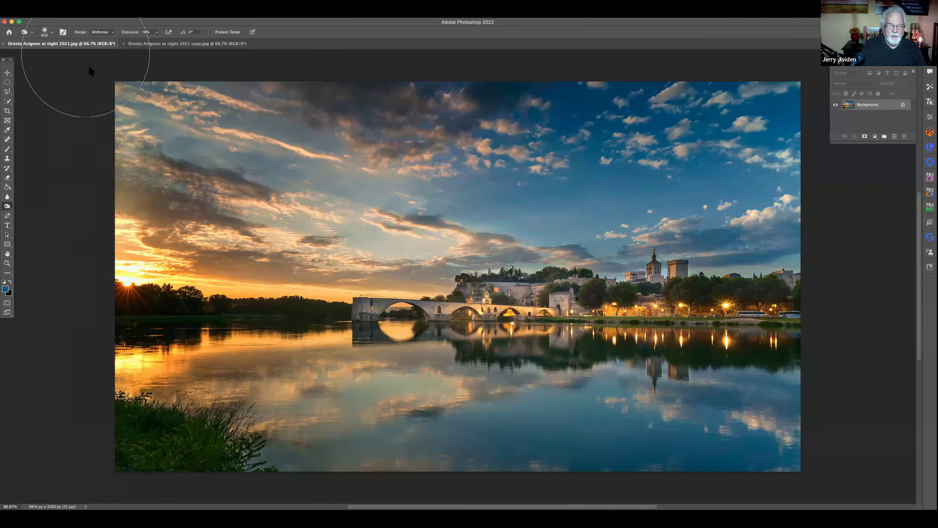
pyautogui.click(143, 45)
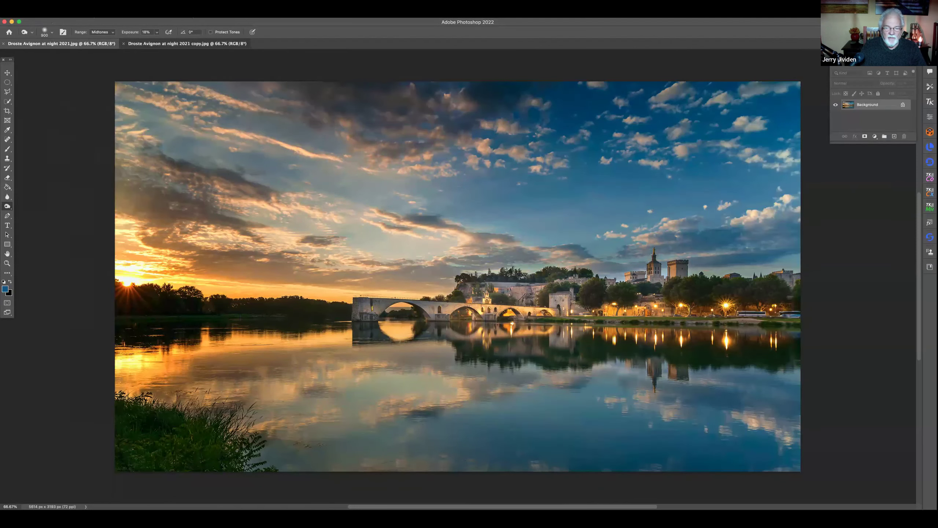
pyautogui.click(107, 43)
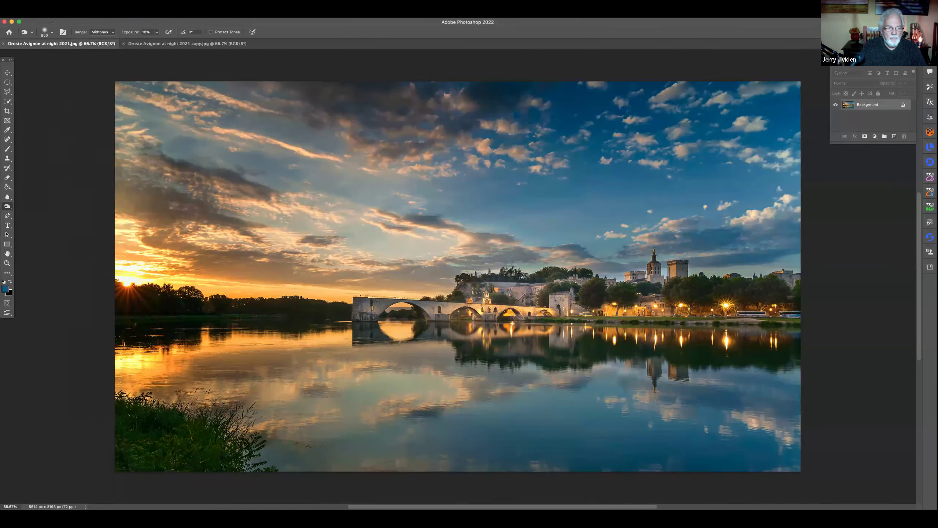
pyautogui.click(139, 45)
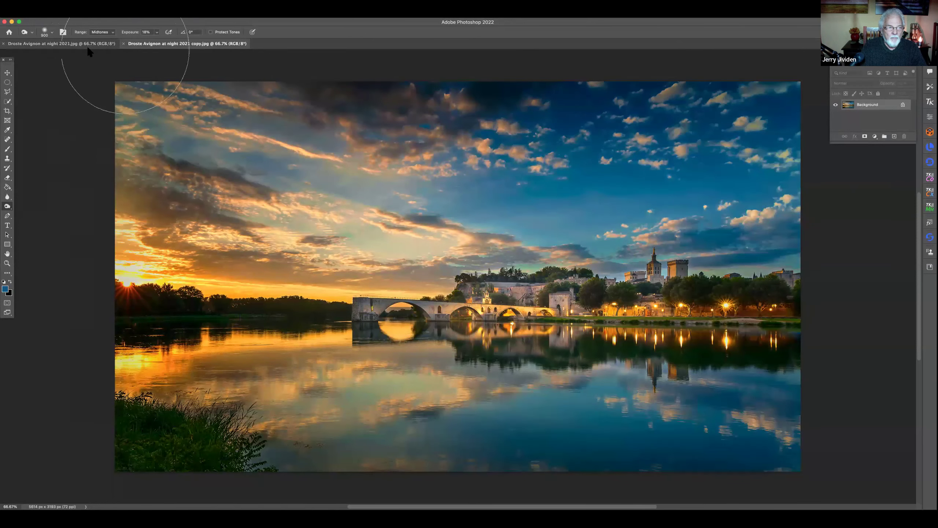
pyautogui.click(111, 43)
pyautogui.click(141, 44)
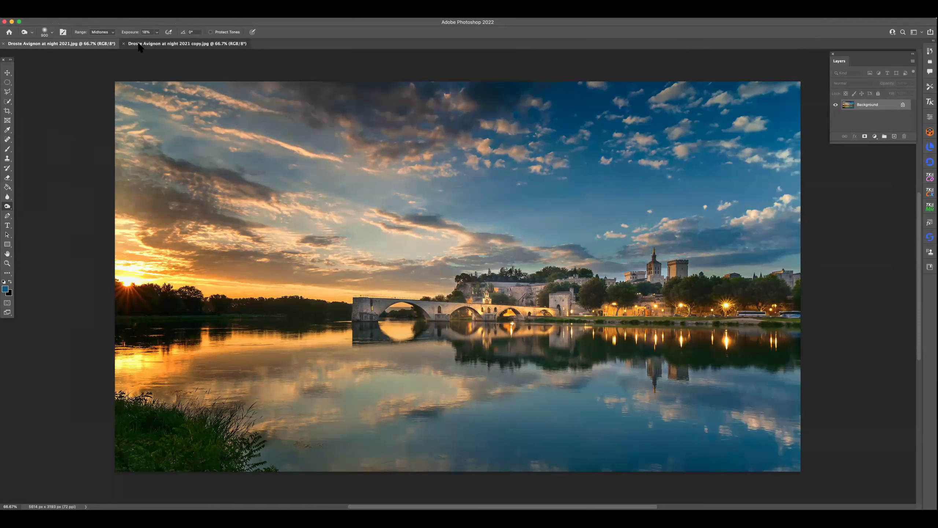
pyautogui.click(89, 45)
pyautogui.click(152, 44)
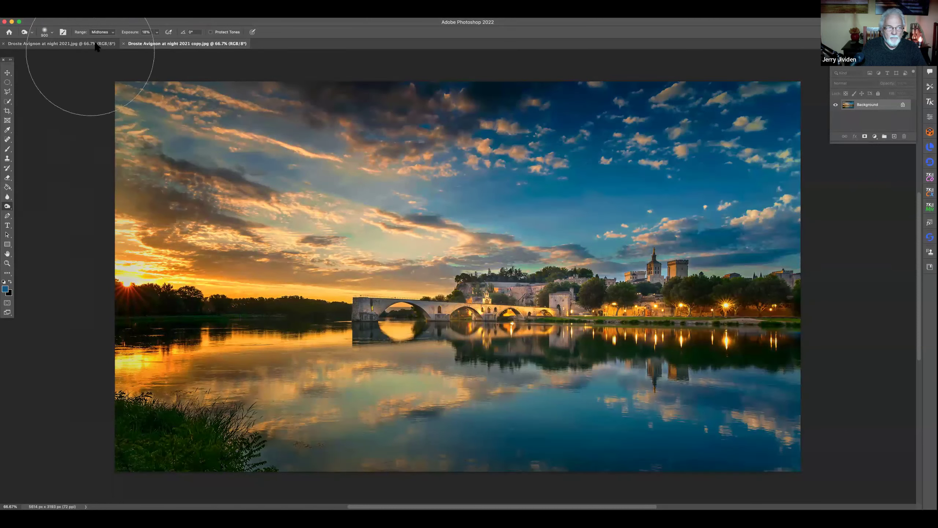
pyautogui.click(92, 46)
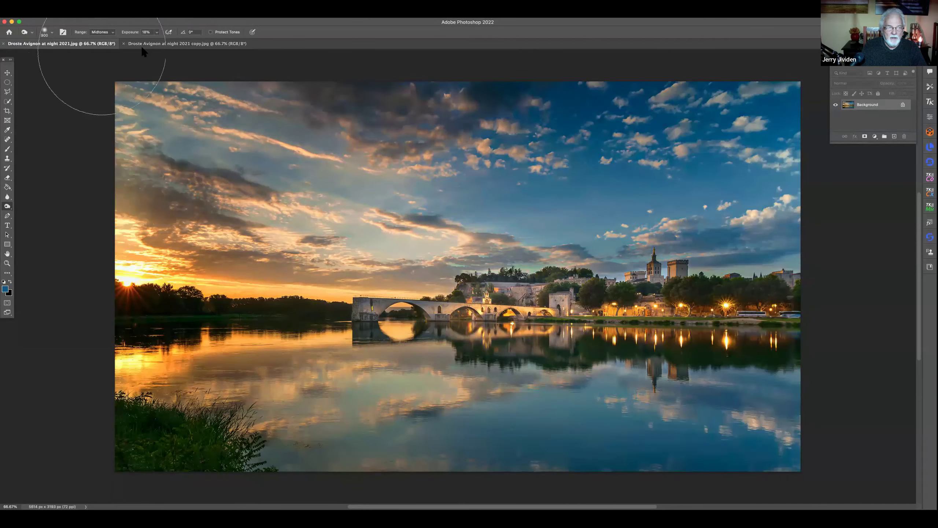
pyautogui.click(152, 44)
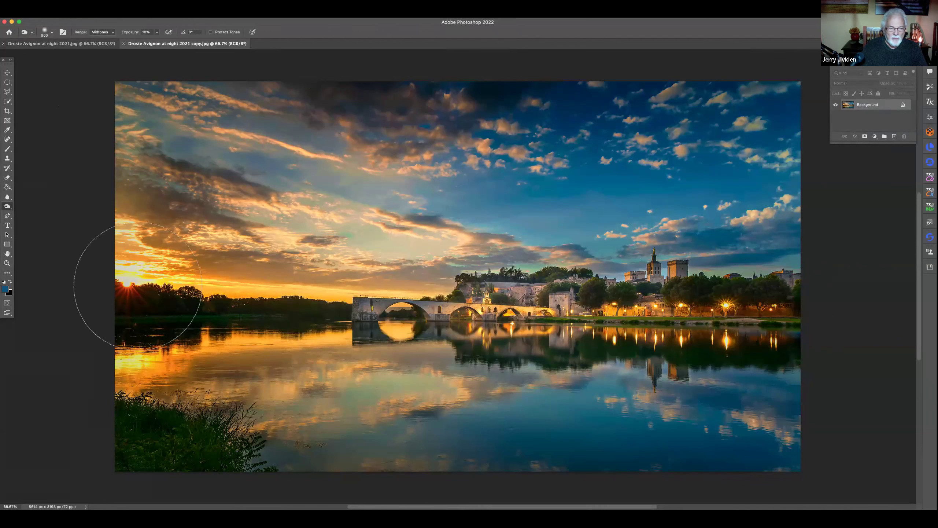
pyautogui.click(85, 44)
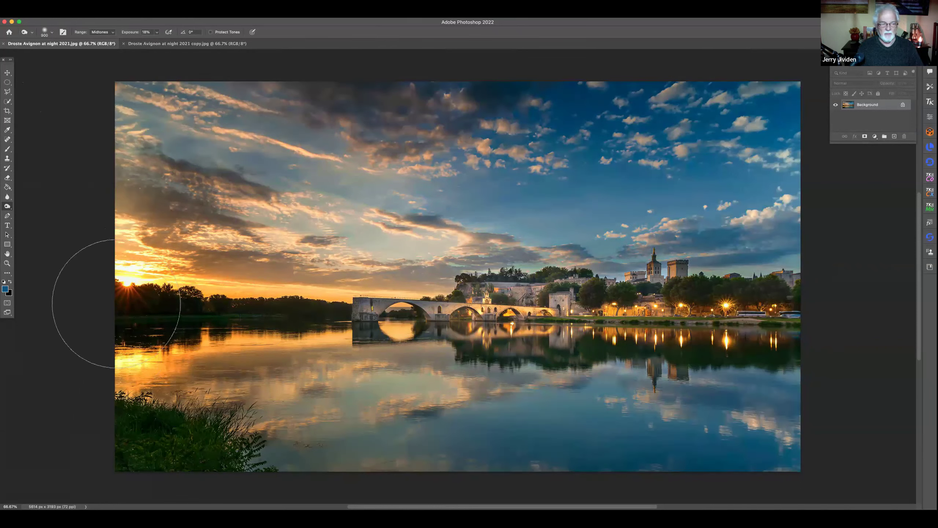
pyautogui.click(157, 45)
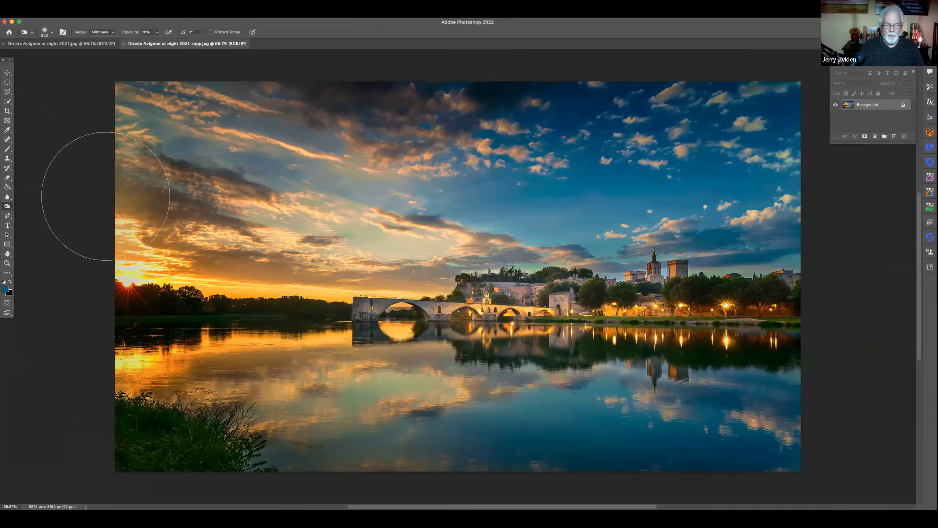
pyautogui.click(94, 44)
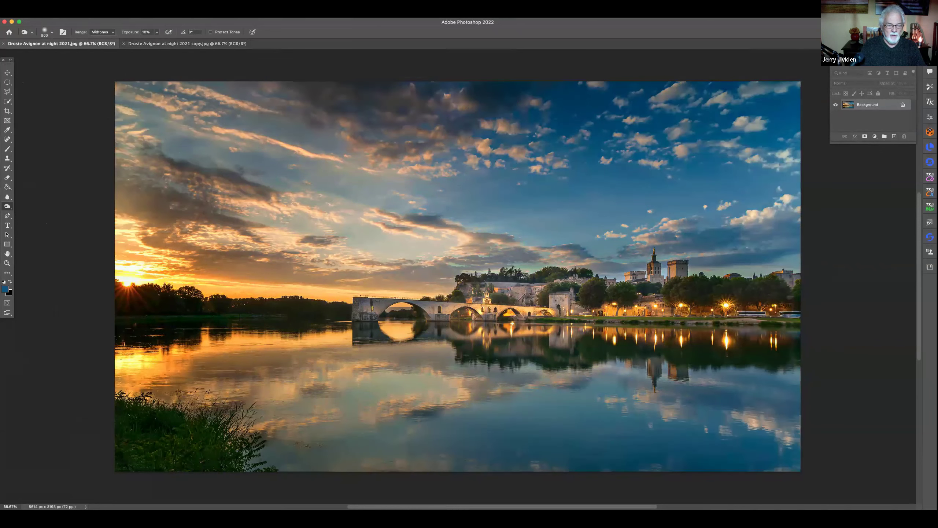
pyautogui.click(161, 45)
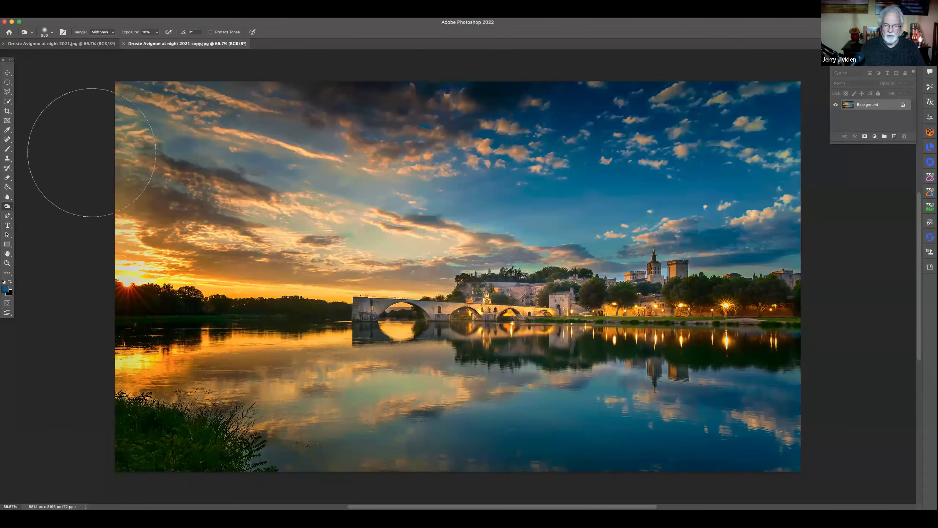
# Step: Compare the town walls, trees and street lamps along the waterfront at 300% in the Avignon original and its edited copy
pyautogui.click(100, 44)
pyautogui.click(155, 44)
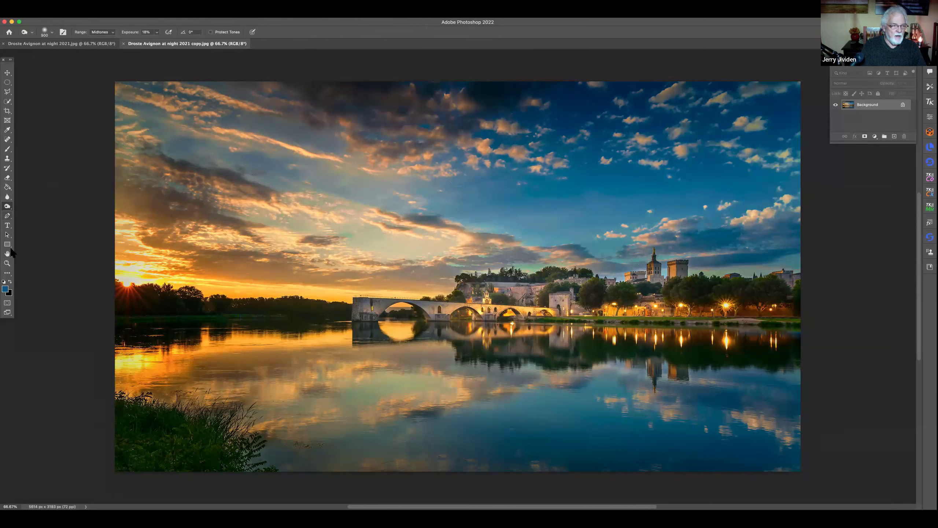
pyautogui.click(7, 263)
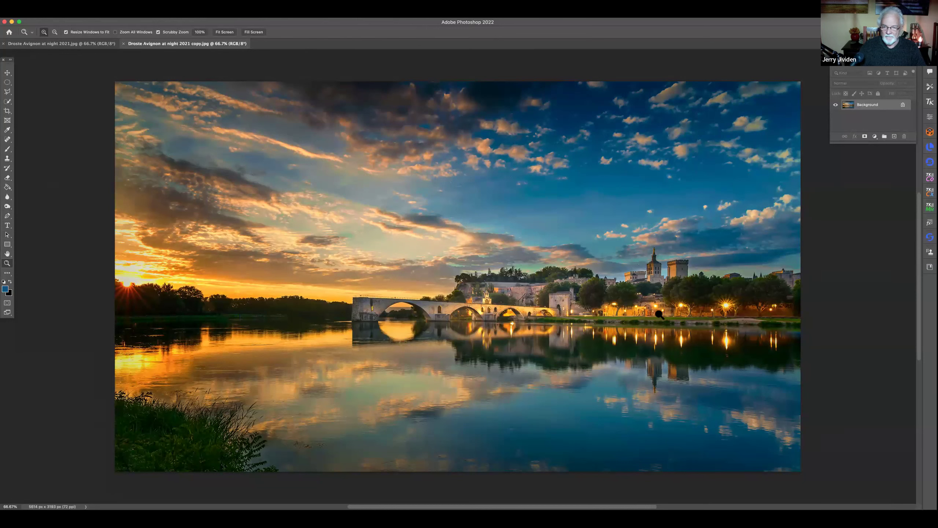
pyautogui.click(677, 314)
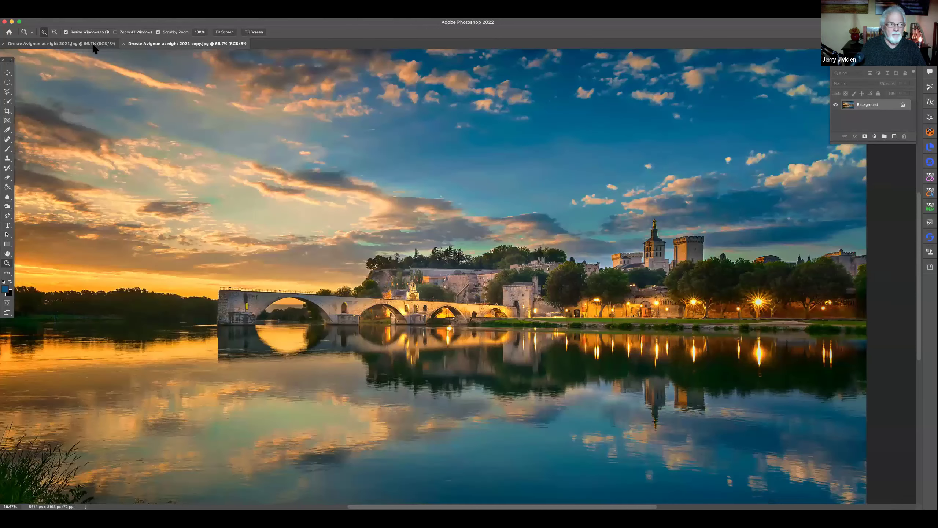
pyautogui.click(679, 312)
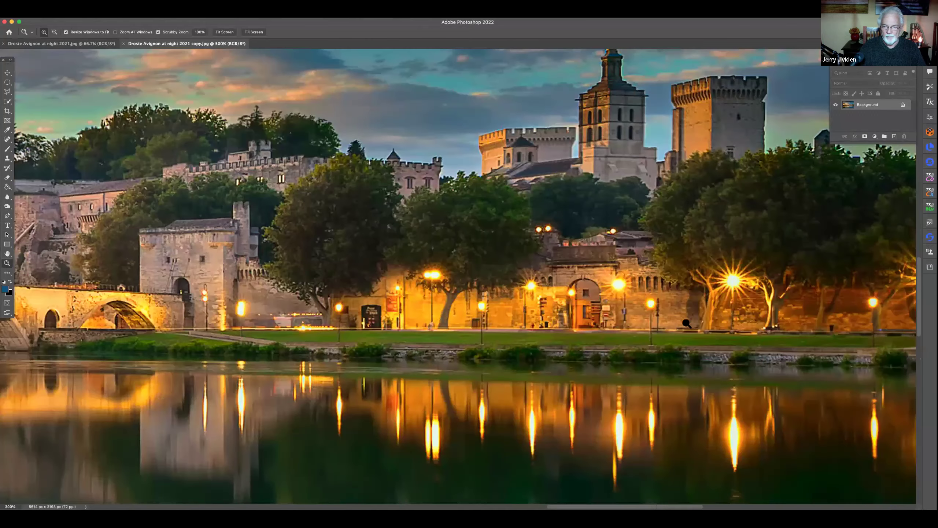
pyautogui.hotkey('ctrl', 'Tab')
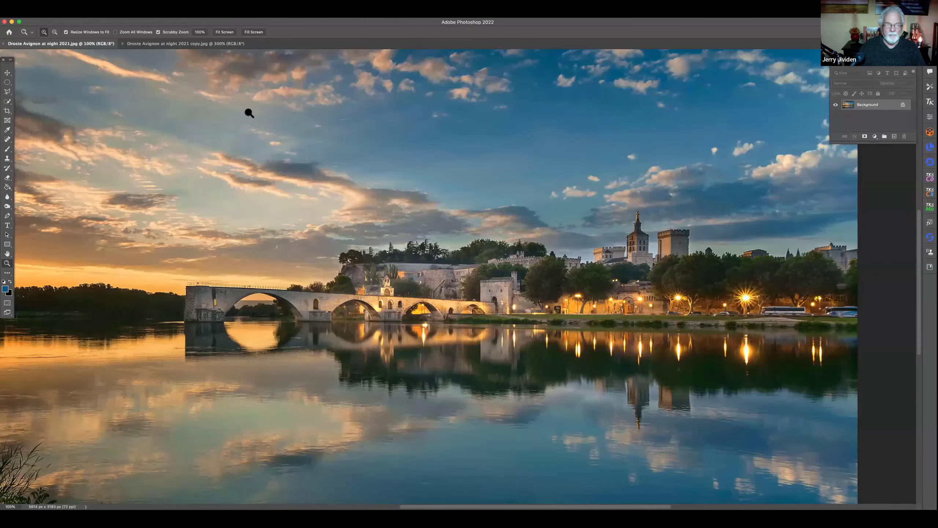
pyautogui.hotkey('ctrl', '+')
pyautogui.hotkey('ctrl', '+')
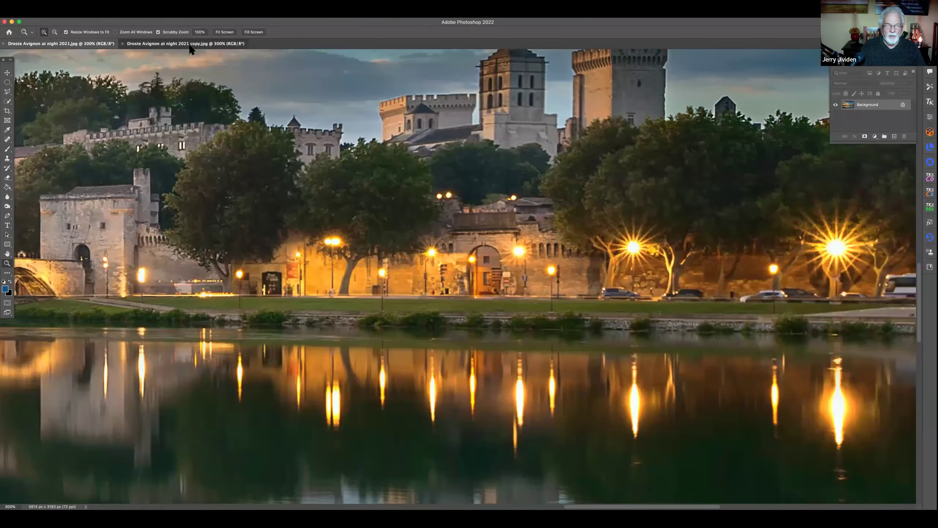
pyautogui.click(191, 44)
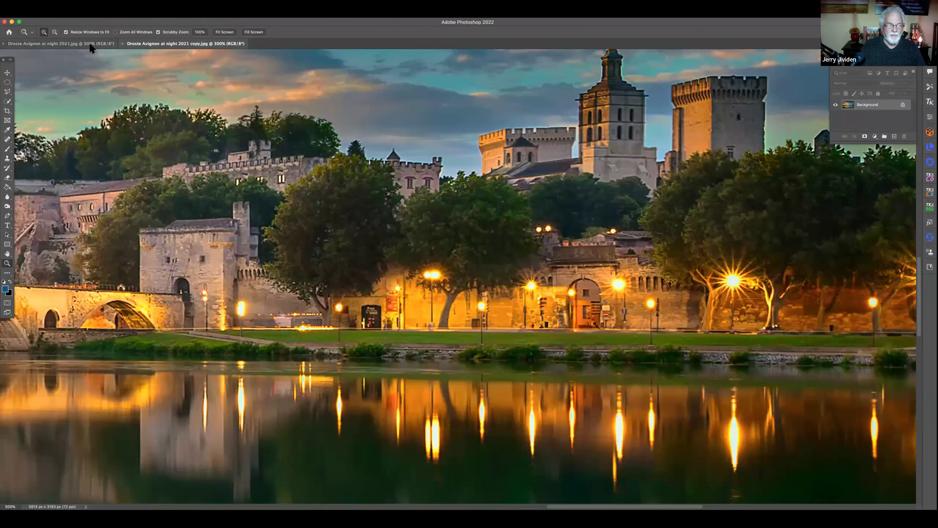
pyautogui.hotkey('ctrl', 'Tab')
pyautogui.click(153, 43)
pyautogui.hotkey('ctrl', 'Tab')
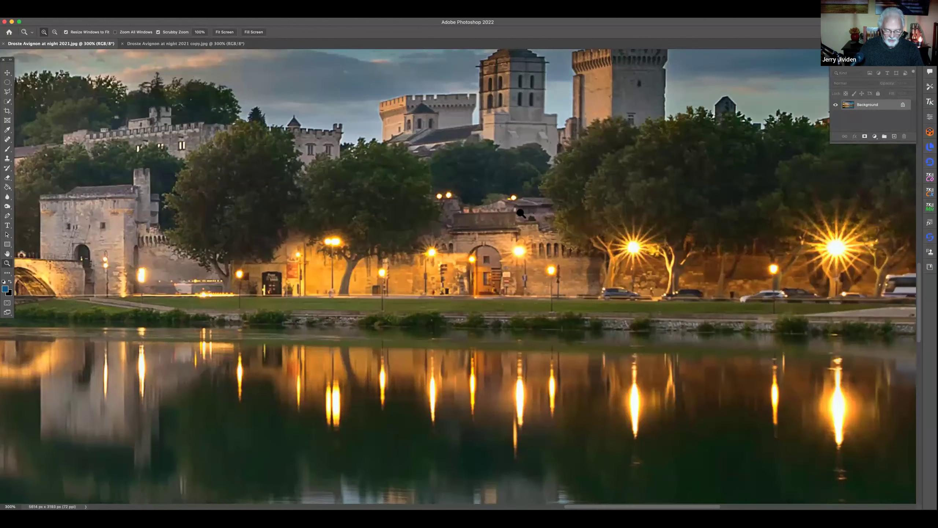
# Step: Examine the riverside road at the far end of the trees for cars and buses in both Avignon versions
pyautogui.moveTo(515, 220); pyautogui.dragTo(129, 221)
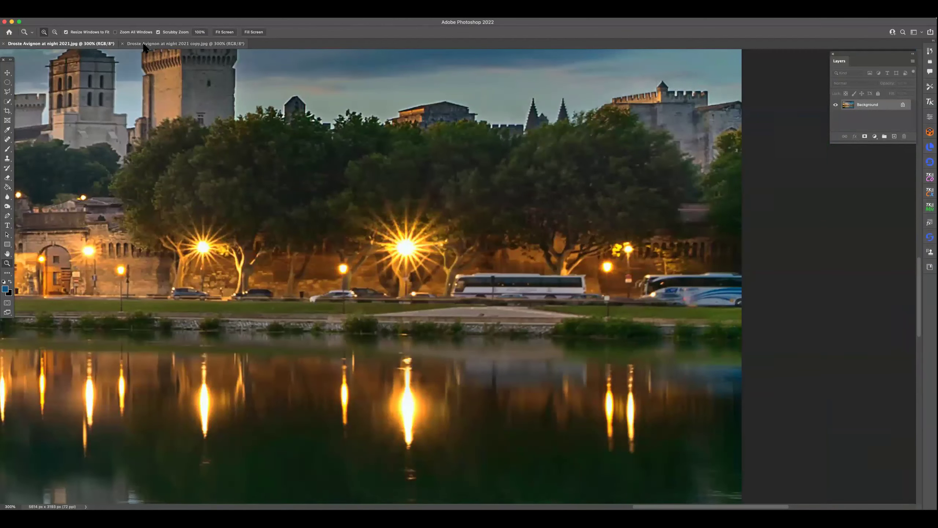
pyautogui.click(137, 43)
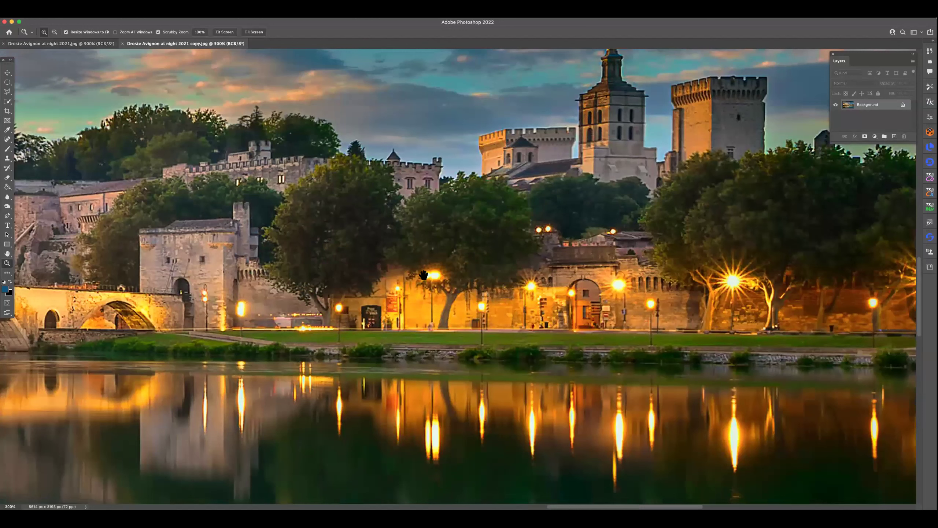
pyautogui.hscroll(8, 306, 273)
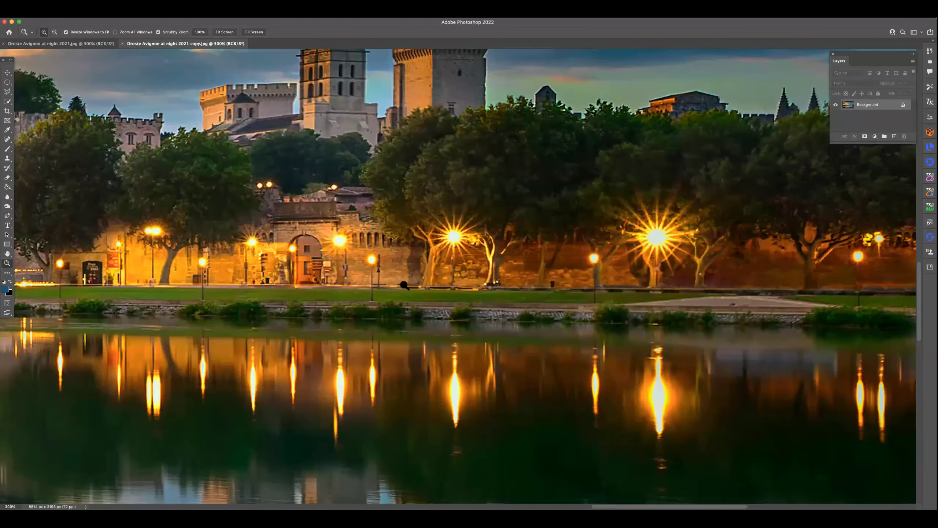
pyautogui.hscroll(3, 418, 281)
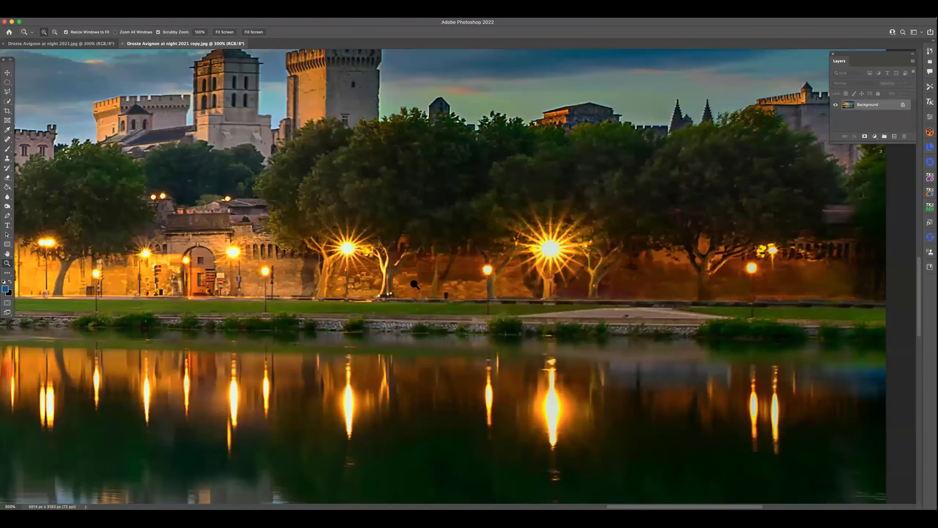
pyautogui.keyDown('alt'); pyautogui.click(321, 309); pyautogui.keyUp('alt')
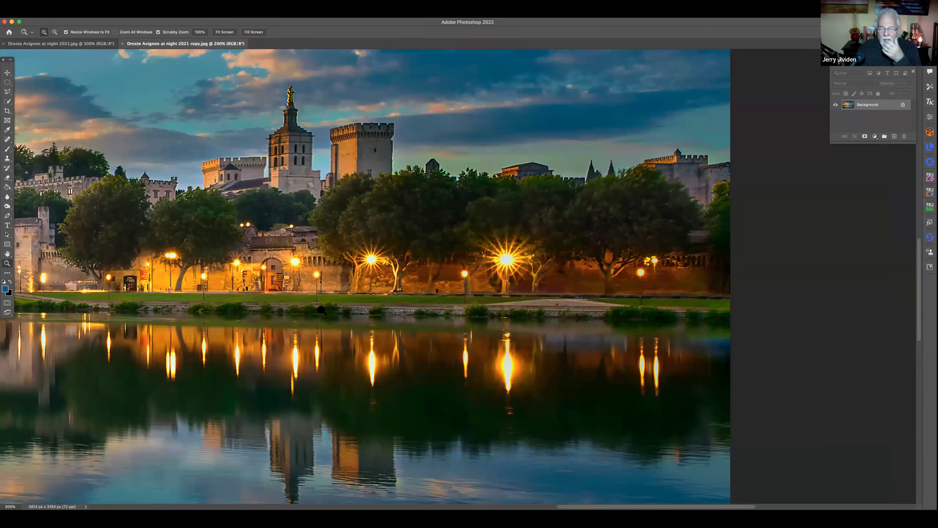
pyautogui.click(100, 44)
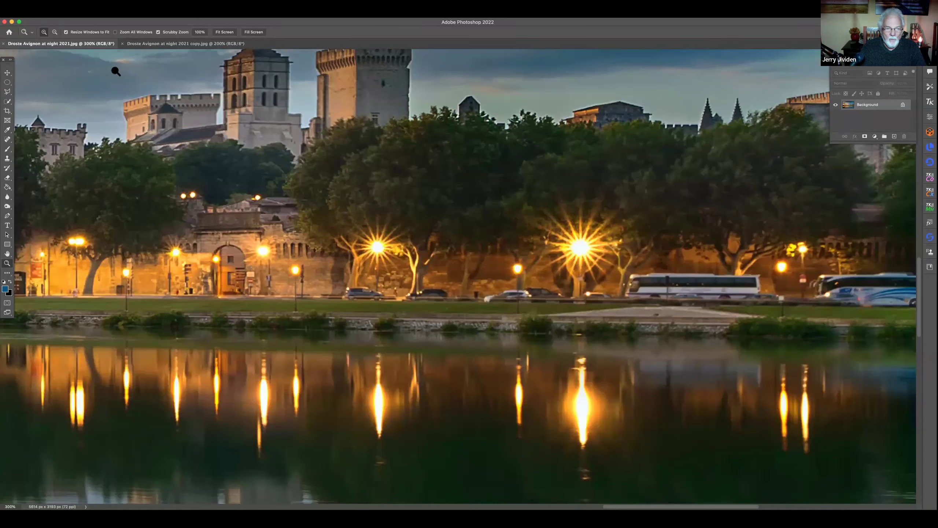
pyautogui.press('alt')
pyautogui.keyDown('alt'); pyautogui.click(454, 260); pyautogui.keyUp('alt')
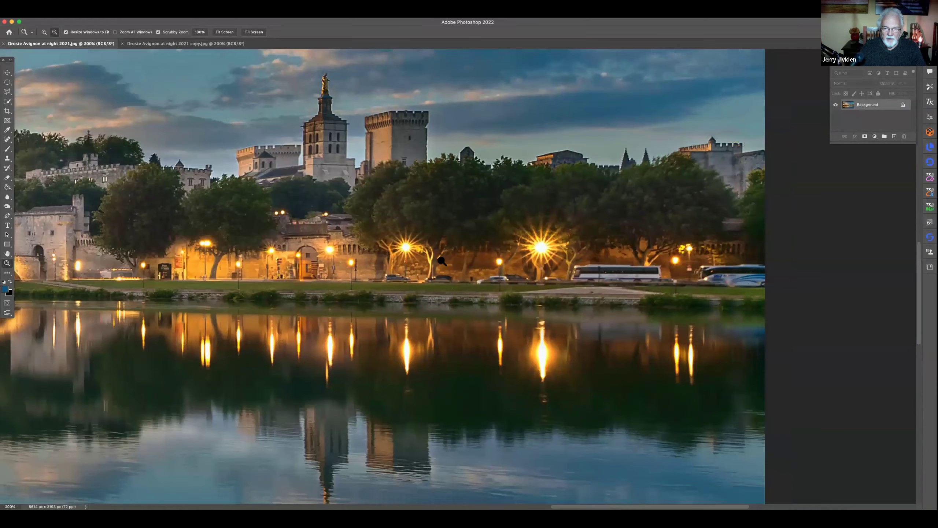
# Step: Compare the wider town and reflections, viewing the Avignon original at 100% and the edited copy at 200%
pyautogui.keyDown('alt'); pyautogui.click(404, 228); pyautogui.keyUp('alt')
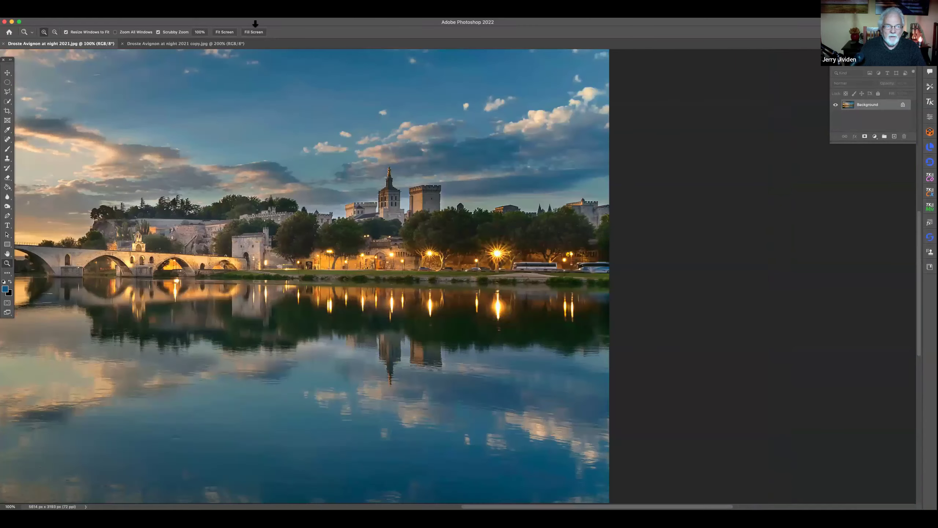
pyautogui.click(227, 44)
pyautogui.moveTo(497, 258); pyautogui.dragTo(386, 258)
pyautogui.click(108, 44)
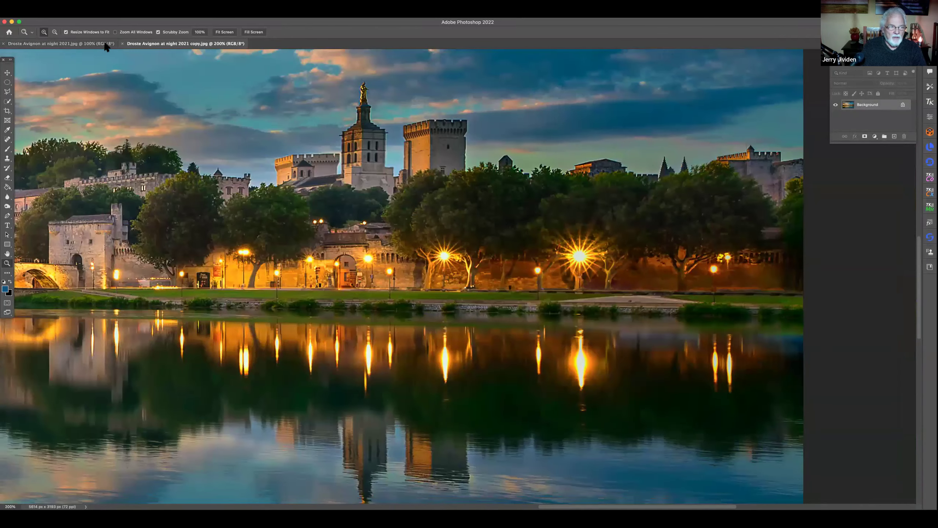
pyautogui.hscroll(5, 550, 290)
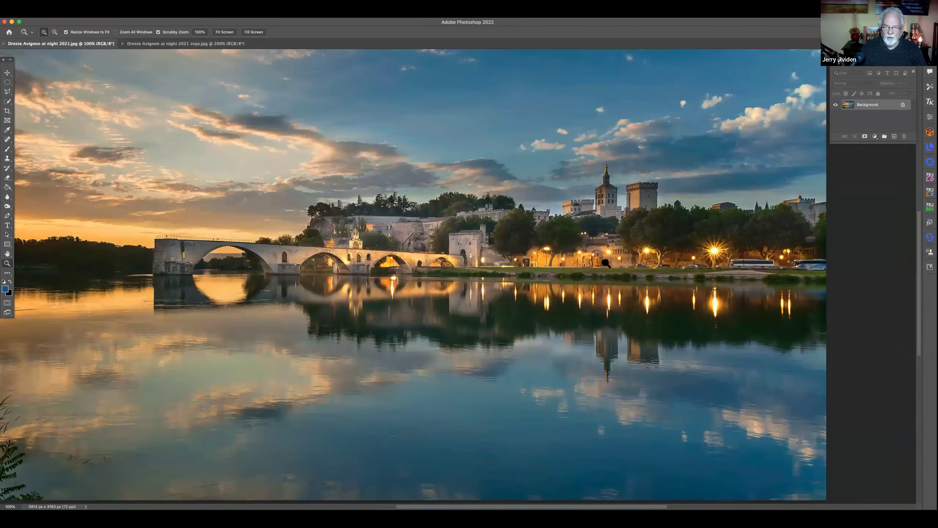
pyautogui.hscroll(4, 605, 263)
pyautogui.click(171, 44)
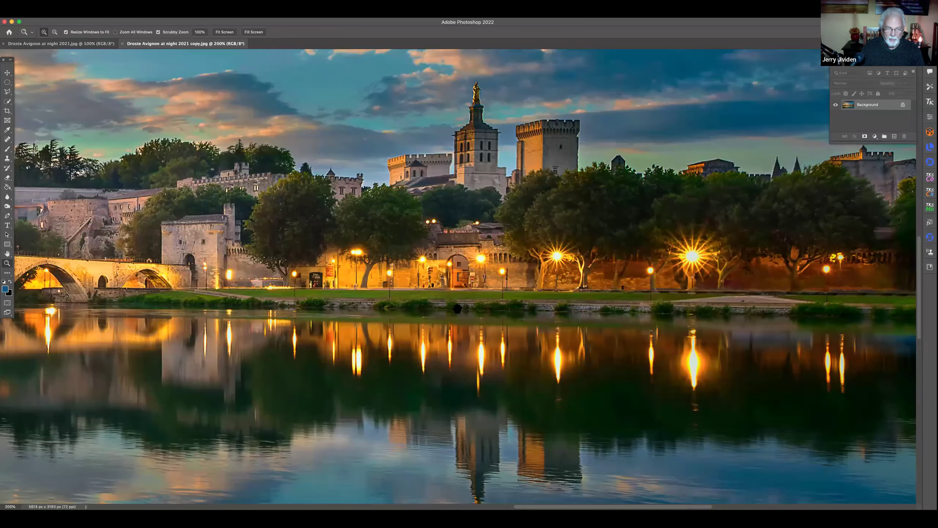
# Step: Close the edited Avignon copy and the Avignon original after a last look at the copy's whole frame
pyautogui.keyDown('alt'); pyautogui.click(406, 298); pyautogui.keyUp('alt')
pyautogui.hscroll(-3, 487, 385)
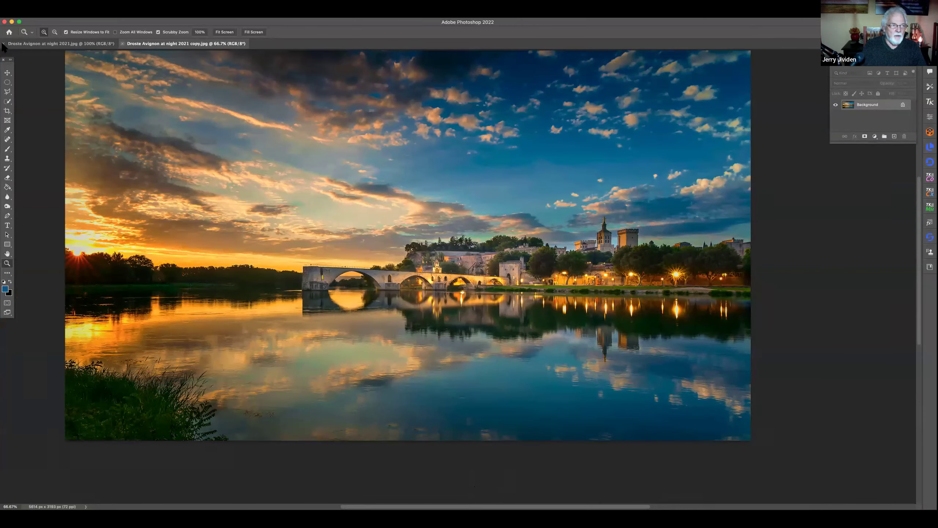
pyautogui.press('super+w')
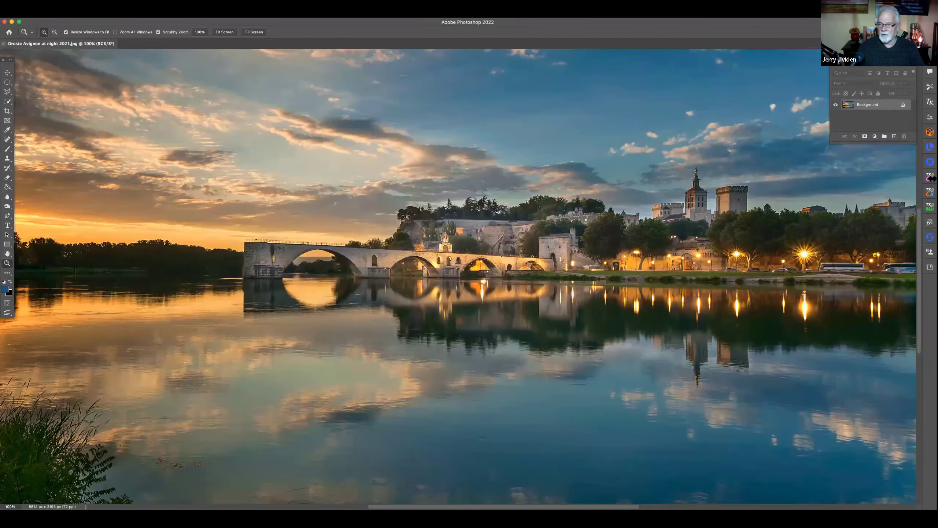
pyautogui.press('super+w')
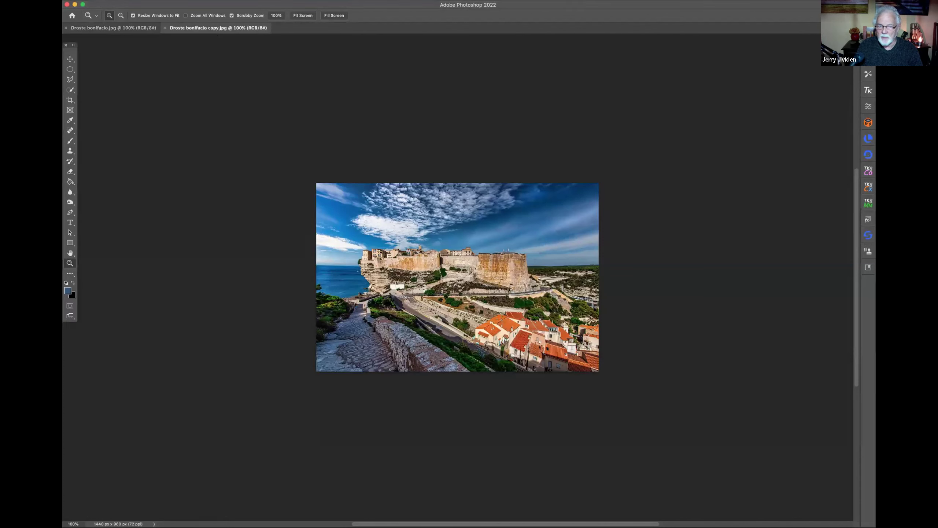
# Step: Compare the Bonifacio original with its edited copy at 200%, examining the citadel walls, stone path and road
pyautogui.click(137, 28)
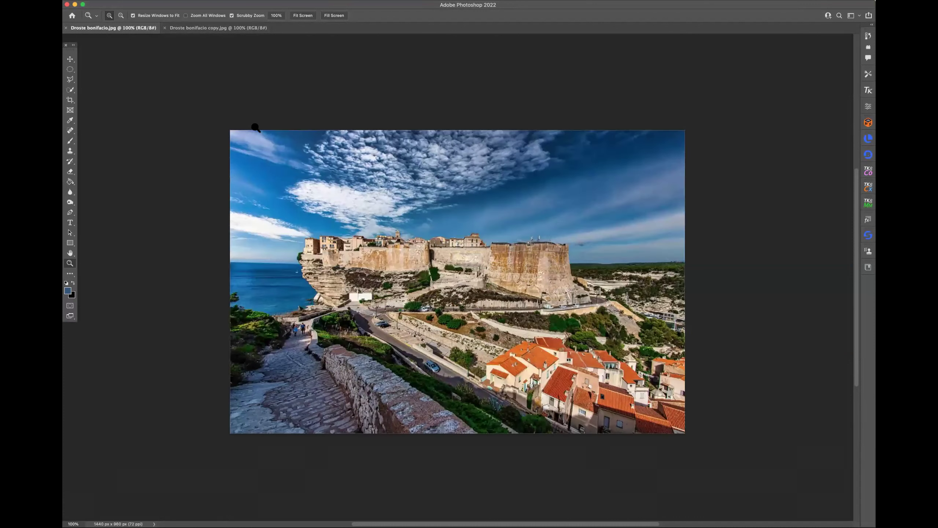
pyautogui.click(193, 29)
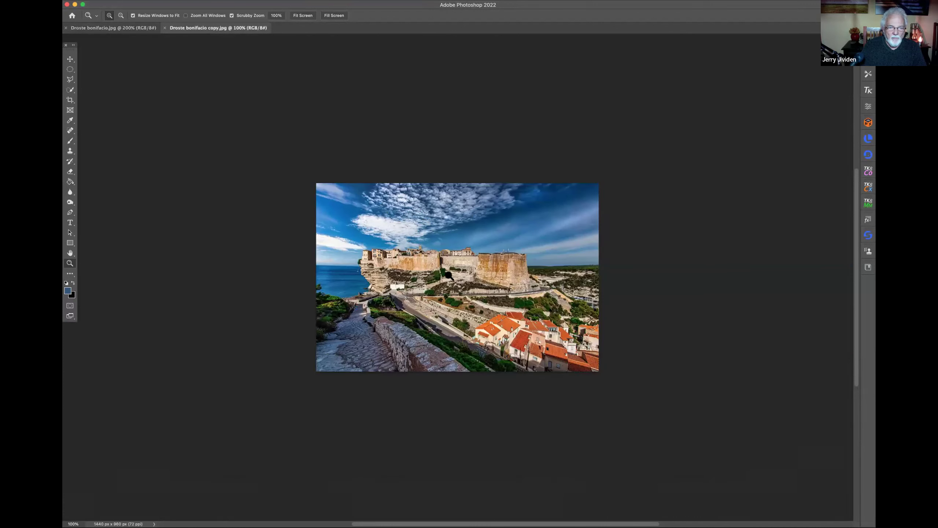
pyautogui.click(138, 29)
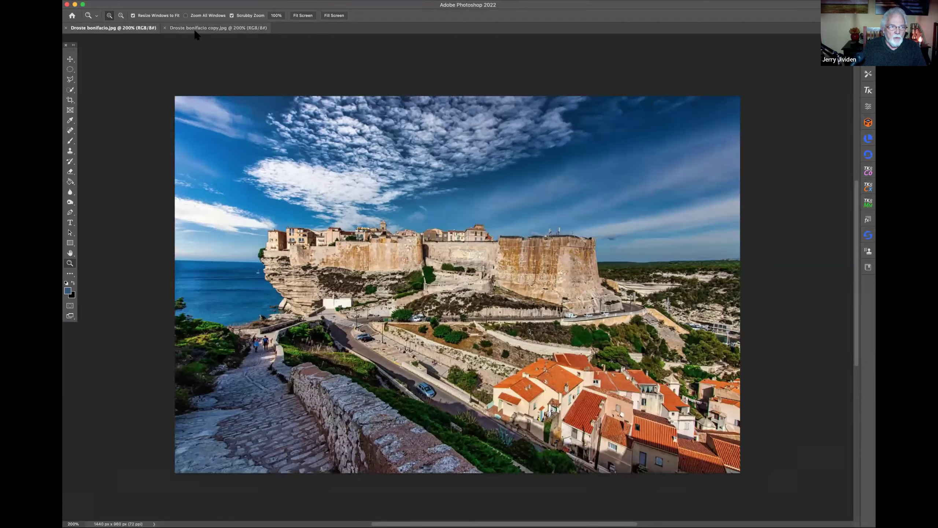
pyautogui.click(177, 29)
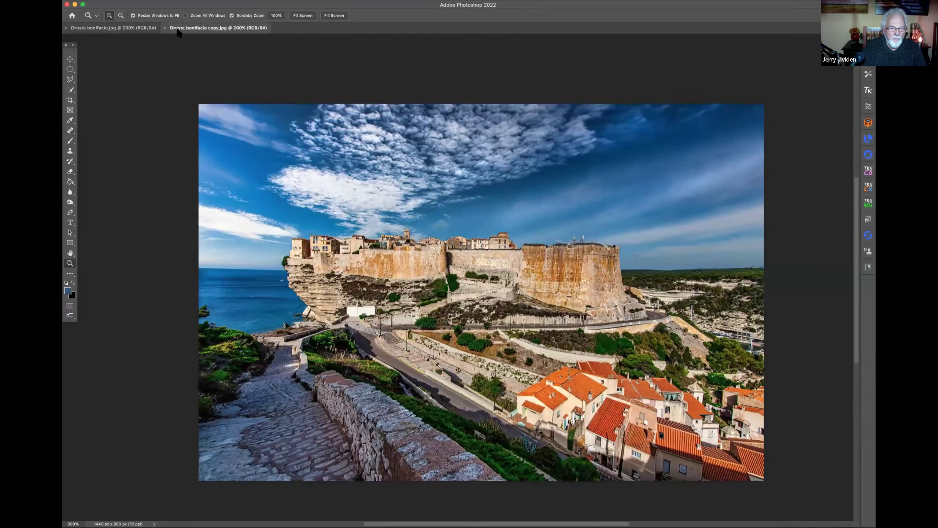
pyautogui.click(139, 29)
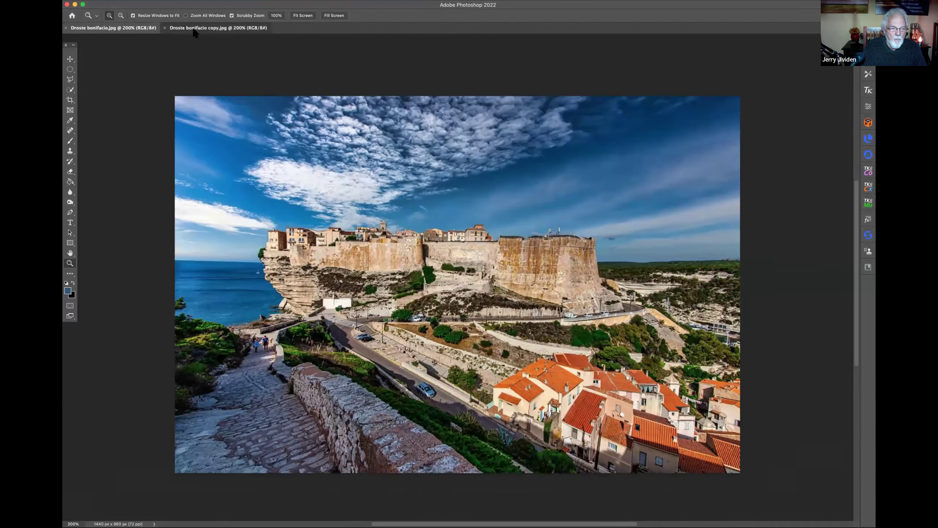
pyautogui.click(173, 29)
pyautogui.click(153, 29)
pyautogui.click(192, 34)
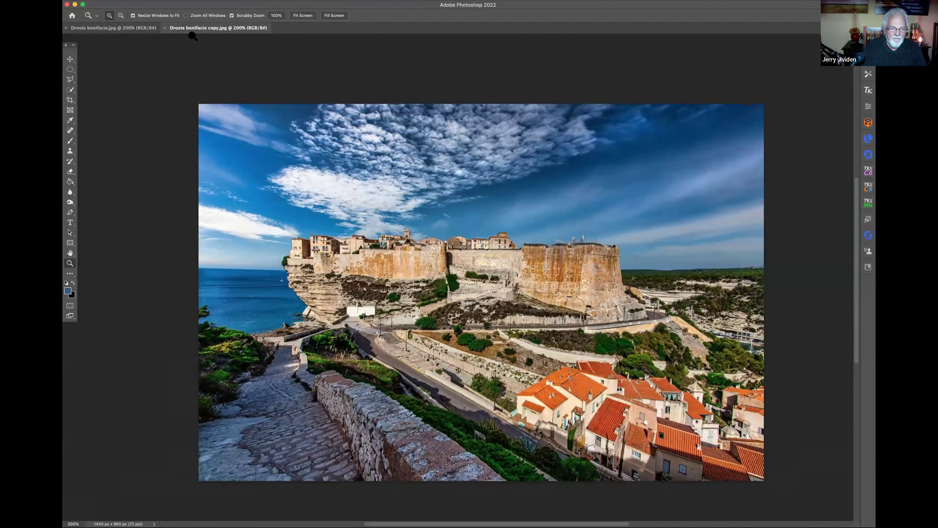
pyautogui.click(138, 30)
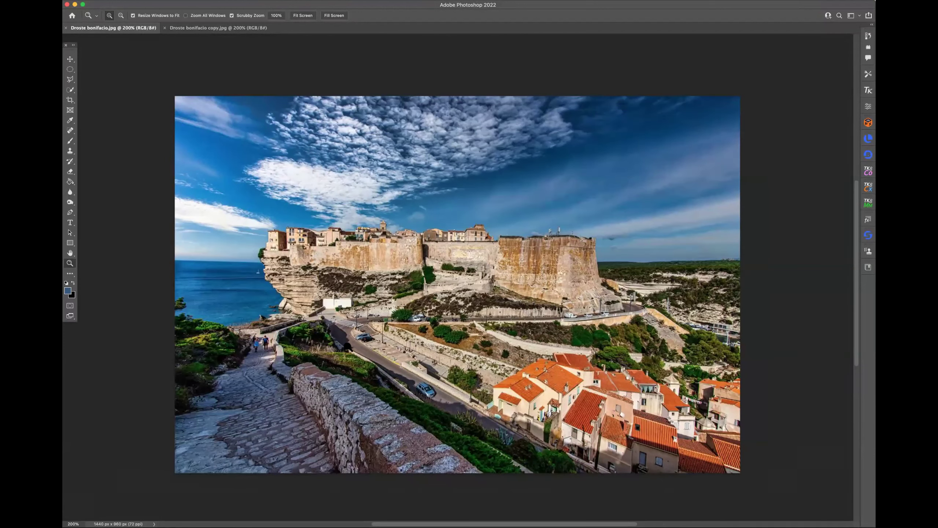
# Step: Compare enlarged views of both Bonifacio versions up to 400%, checking the path for walkers and the road for cars
pyautogui.click(141, 29)
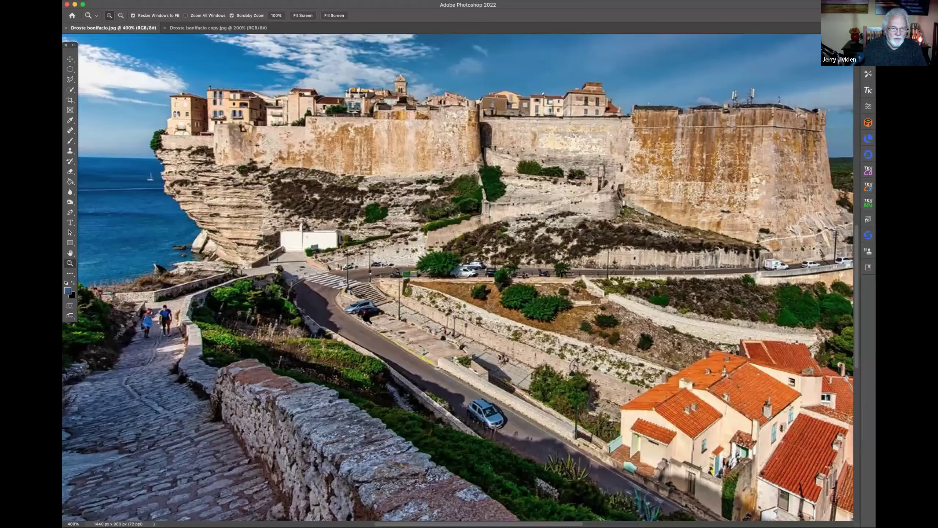
pyautogui.click(368, 333)
pyautogui.hotkey('ctrl', 'Tab')
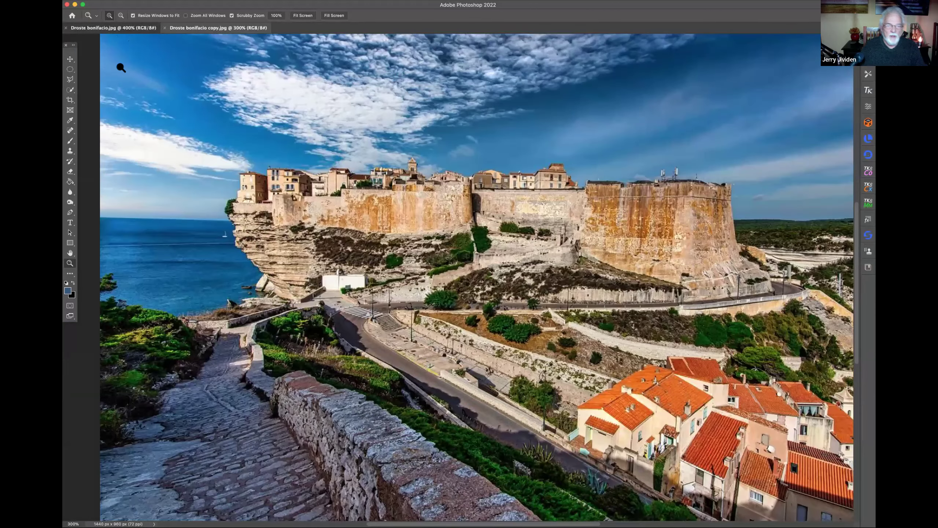
pyautogui.hotkey('ctrl', 'Tab')
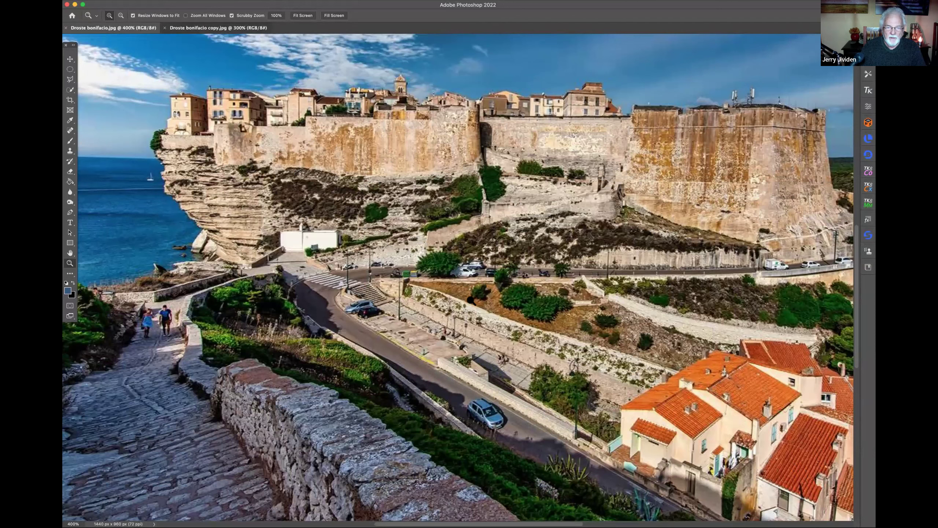
pyautogui.hotkey('ctrl', 'Tab')
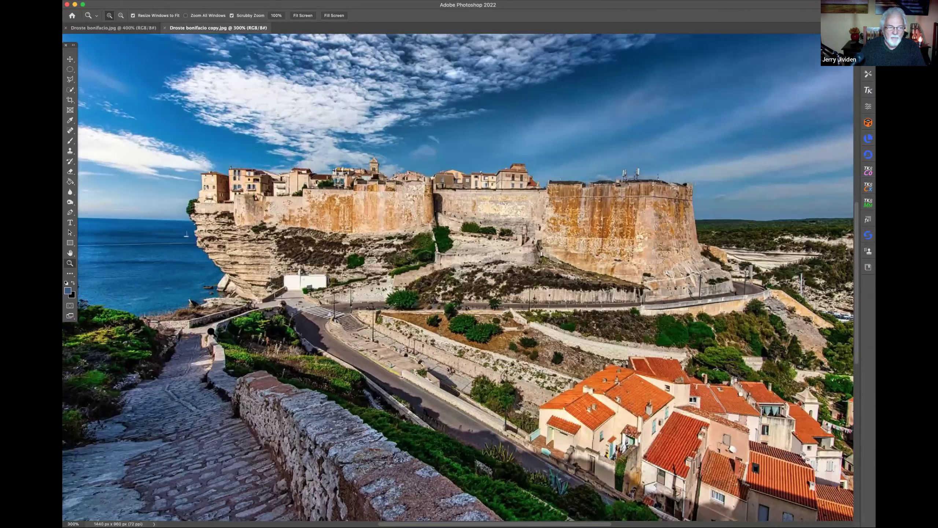
pyautogui.press('super+plus')
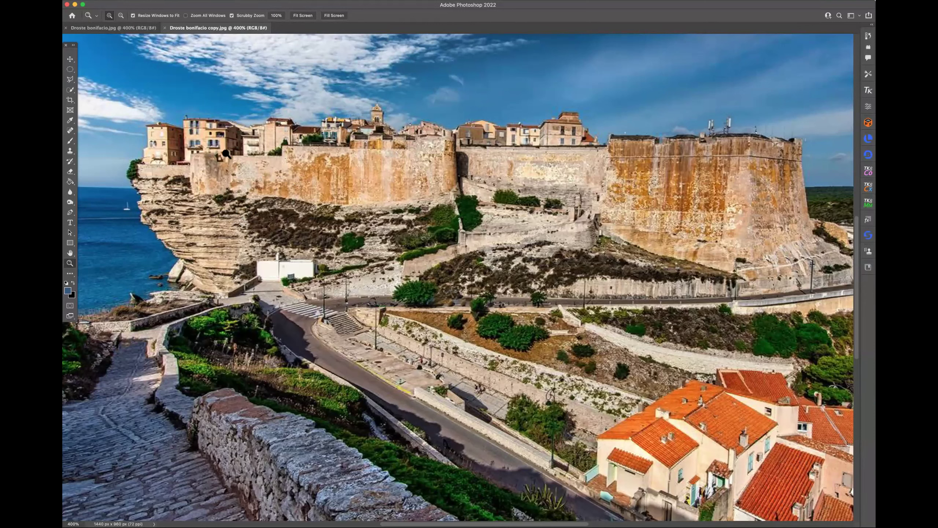
pyautogui.click(151, 31)
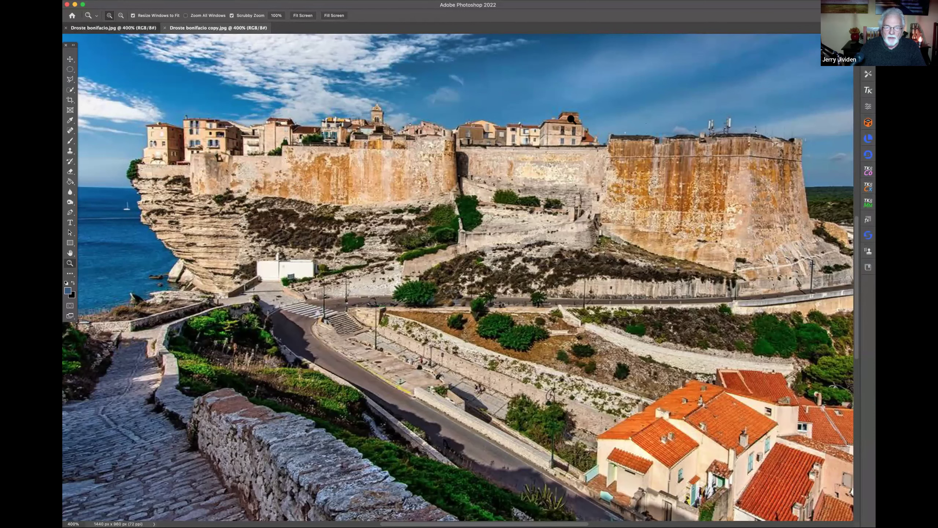
# Step: Compare the citadel, stone path and road once more between the Bonifacio original and its edited copy at 400%
pyautogui.hotkey('ctrl', 'Tab')
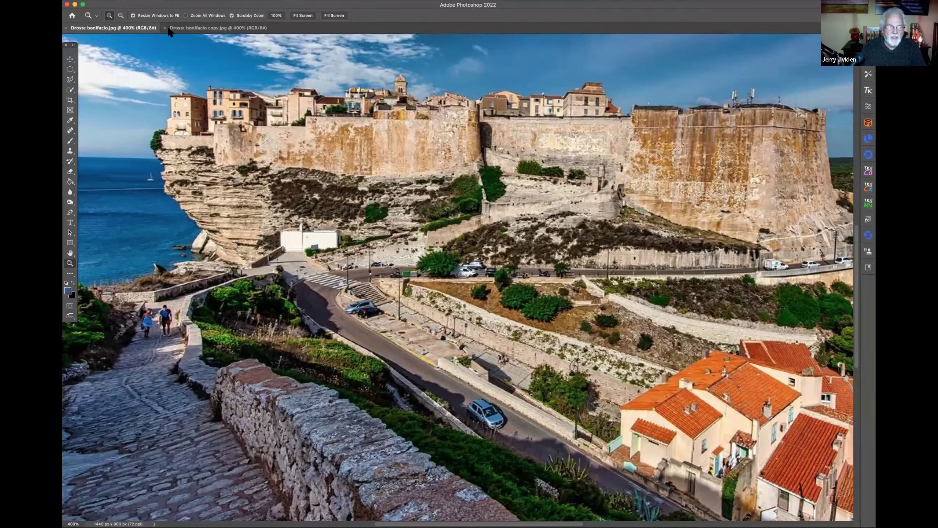
pyautogui.click(214, 29)
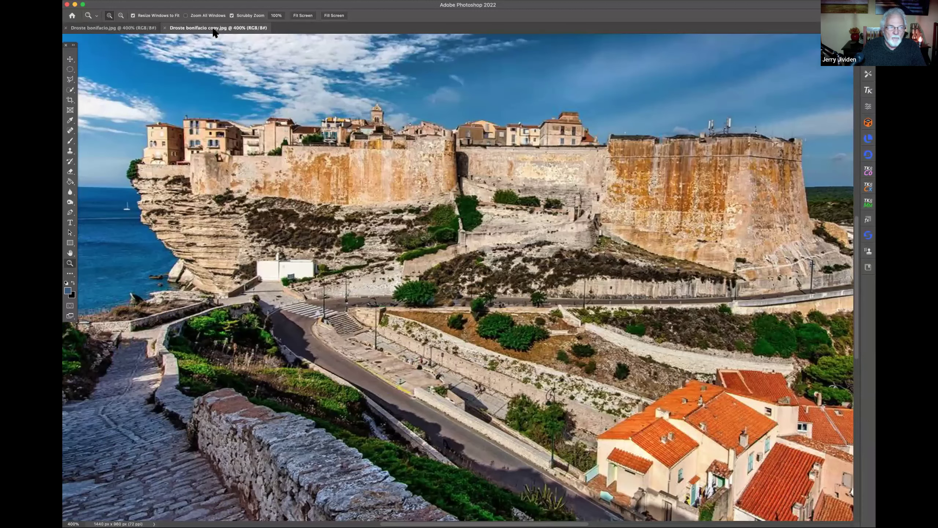
pyautogui.click(139, 29)
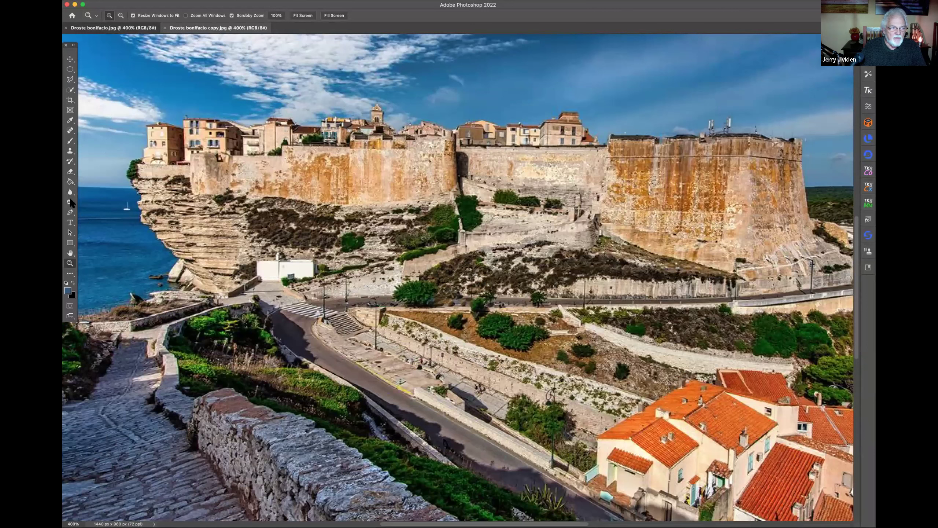
# Step: Set the Sponge tool to Saturate with 32% flow and brush over the cliff and citadel walls in the Bonifacio original
pyautogui.press('o')
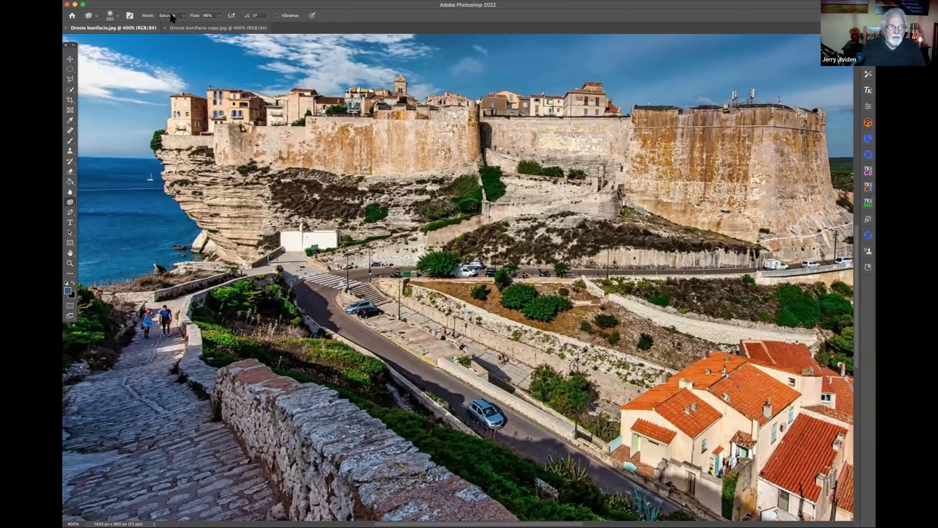
pyautogui.press('3')
pyautogui.press('8')
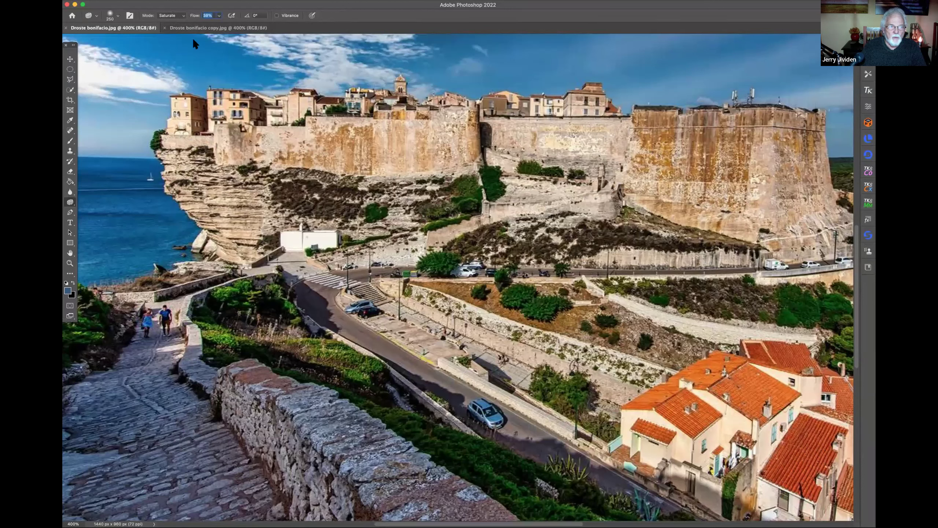
pyautogui.press('3')
pyautogui.press('2')
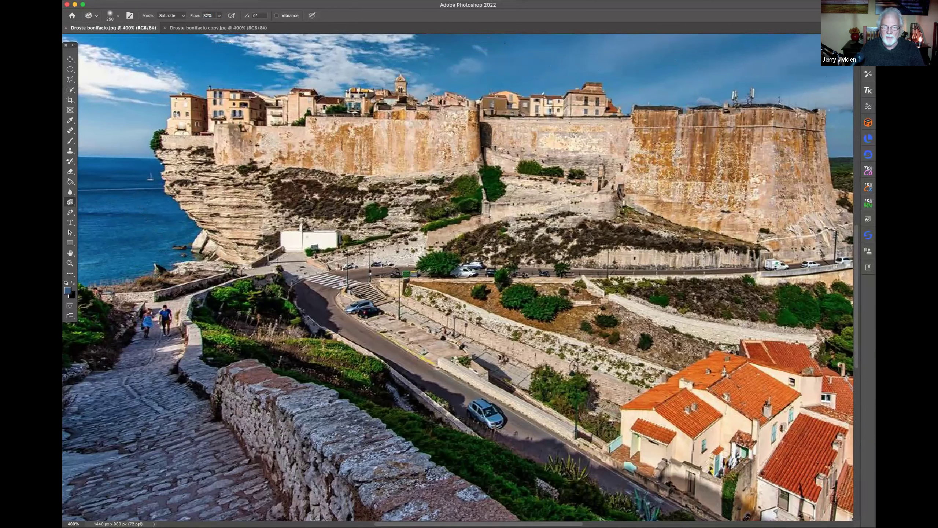
pyautogui.moveTo(307, 296); pyautogui.dragTo(222, 148)
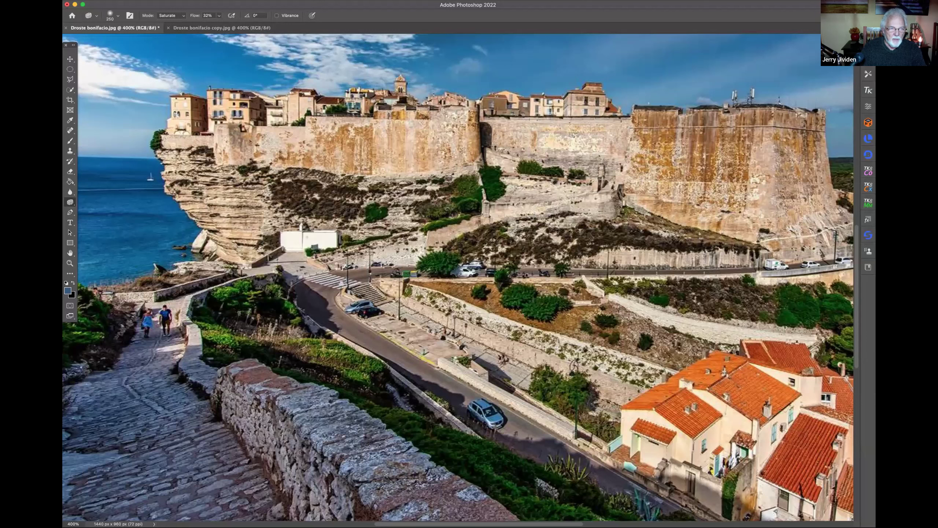
# Step: Close the Bonifacio original without saving its sponge edit, and close the edited copy
pyautogui.press('Tab')
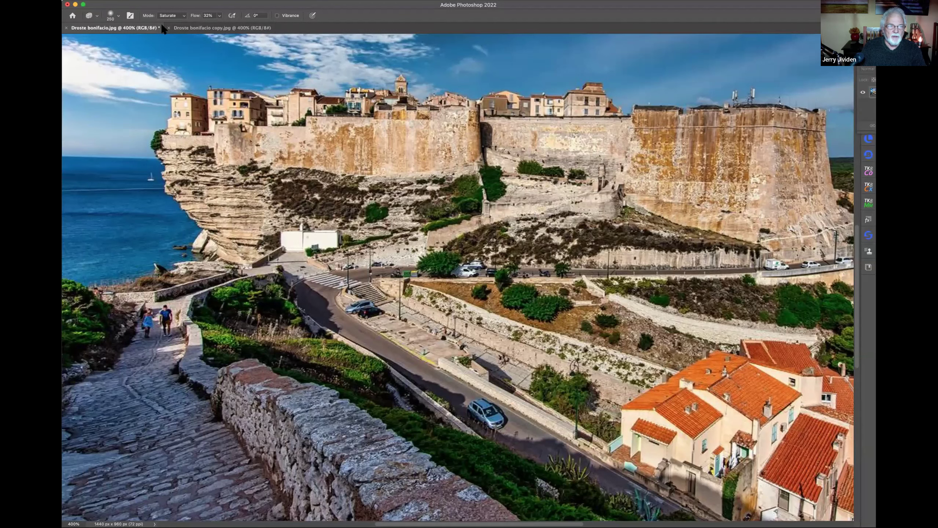
pyautogui.click(66, 28)
pyautogui.click(437, 196)
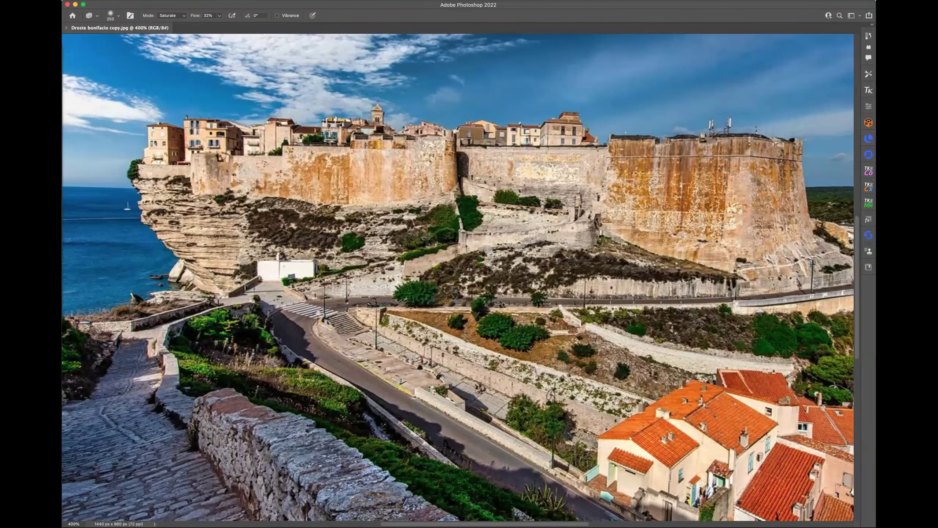
pyautogui.press('super+w')
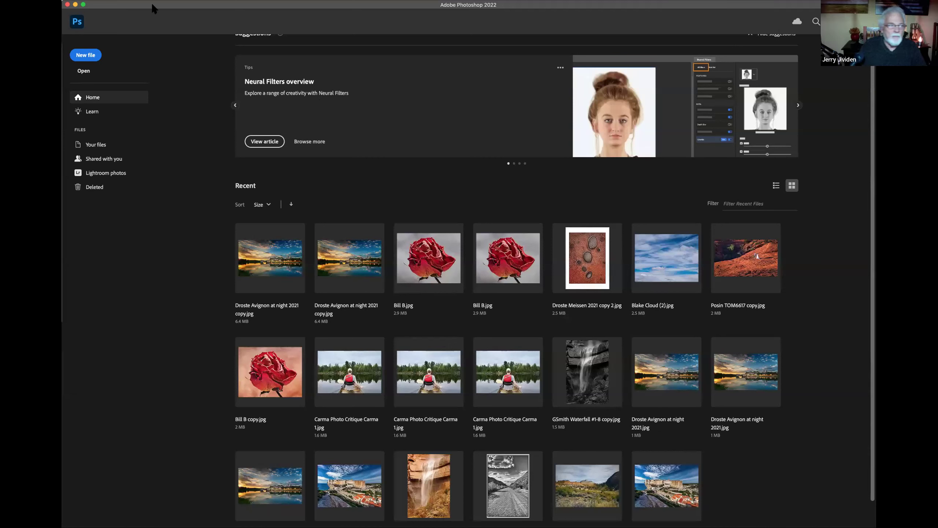
# Step: Reopen Droste bonifacio copy.jpg and Droste bonifacio.jpg from the recent files
pyautogui.click(111, 1)
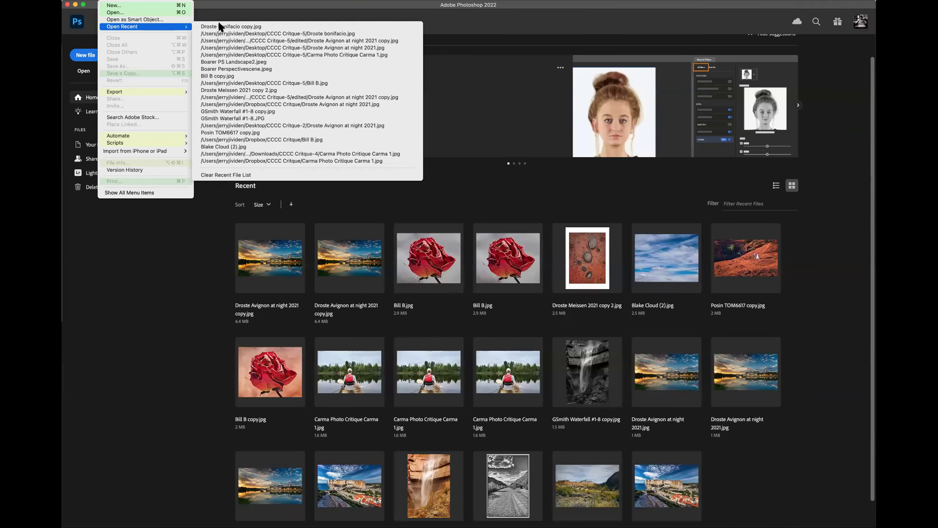
pyautogui.moveTo(183, 26)
pyautogui.click(220, 25)
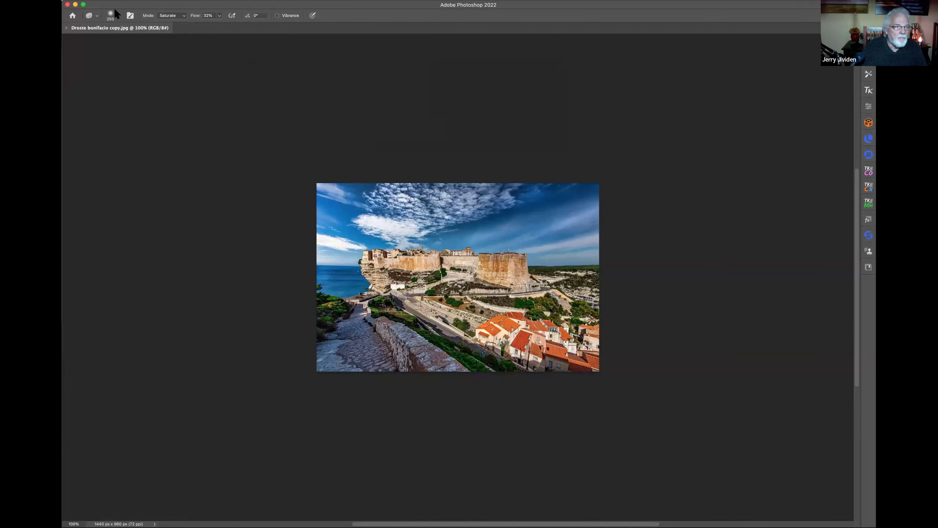
pyautogui.click(105, 5)
pyautogui.press('Escape')
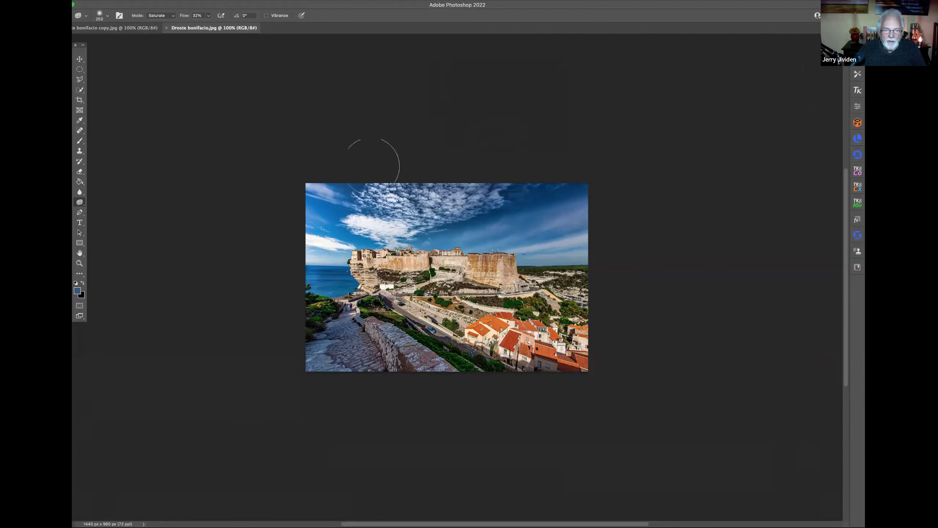
# Step: Compare the whole frames of the reopened Bonifacio copy and original at 100%, checking the path and road
pyautogui.click(118, 27)
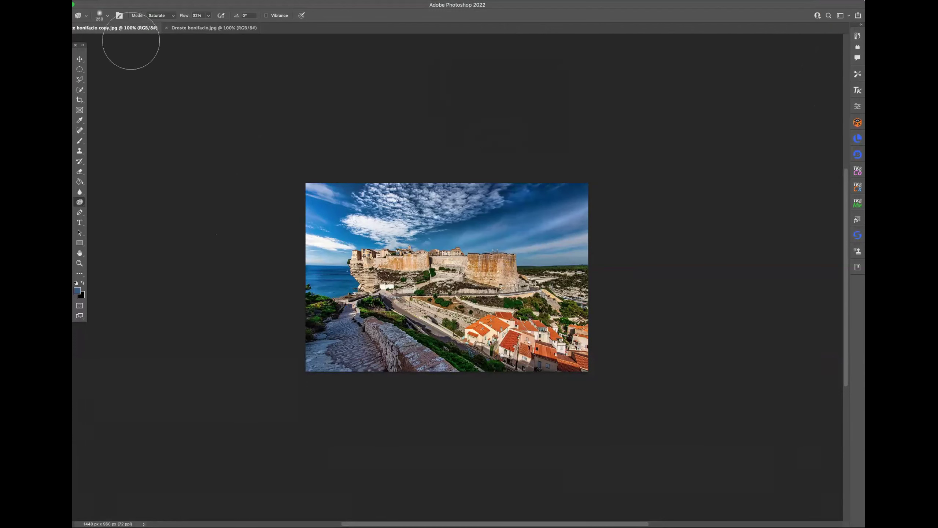
pyautogui.click(184, 28)
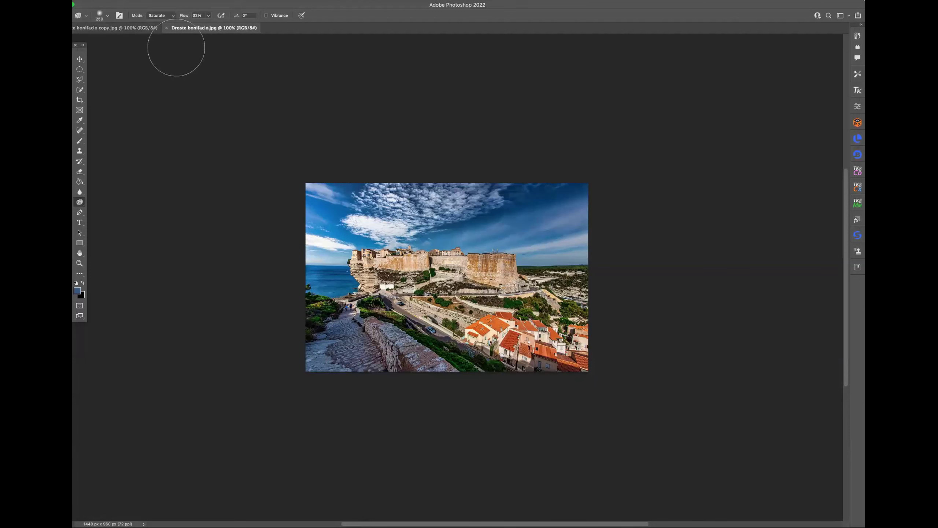
pyautogui.click(153, 27)
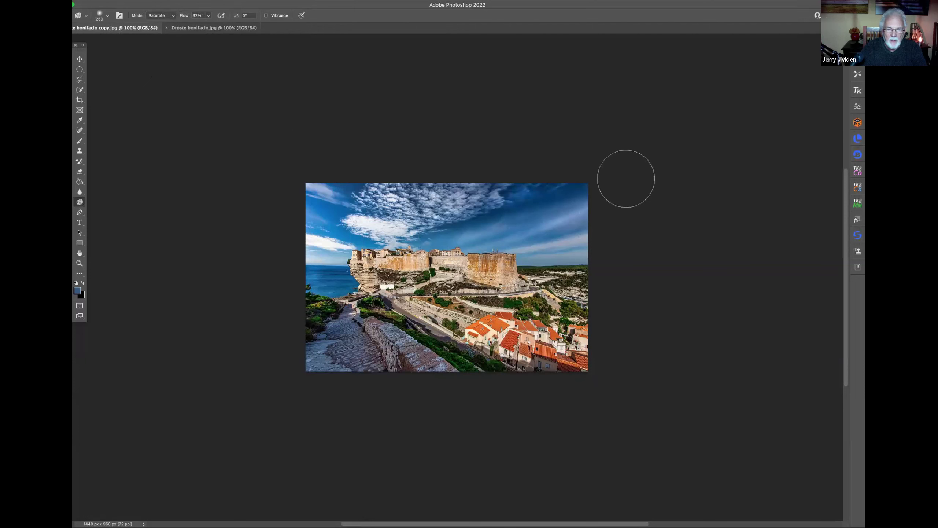
pyautogui.click(175, 29)
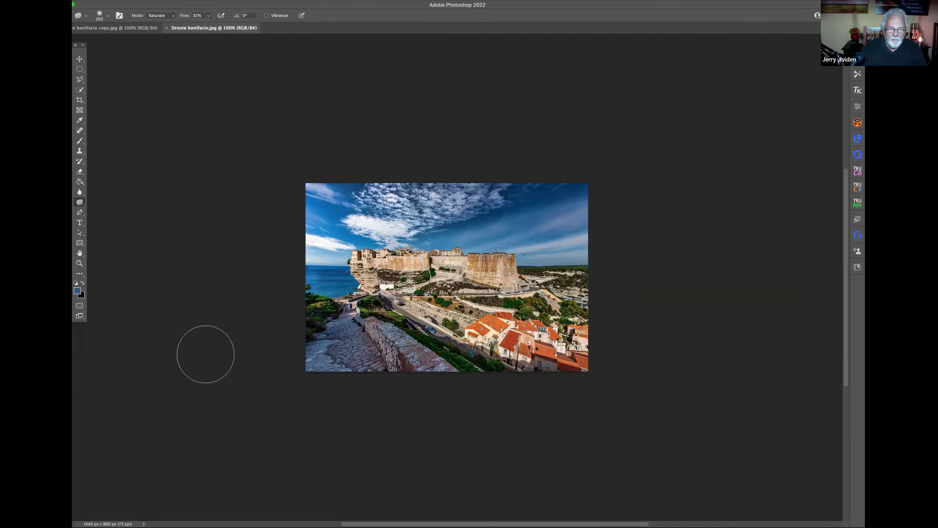
# Step: Close the reopened Bonifacio original and its edited copy, readjusting the application window's size in between
pyautogui.press('super+w')
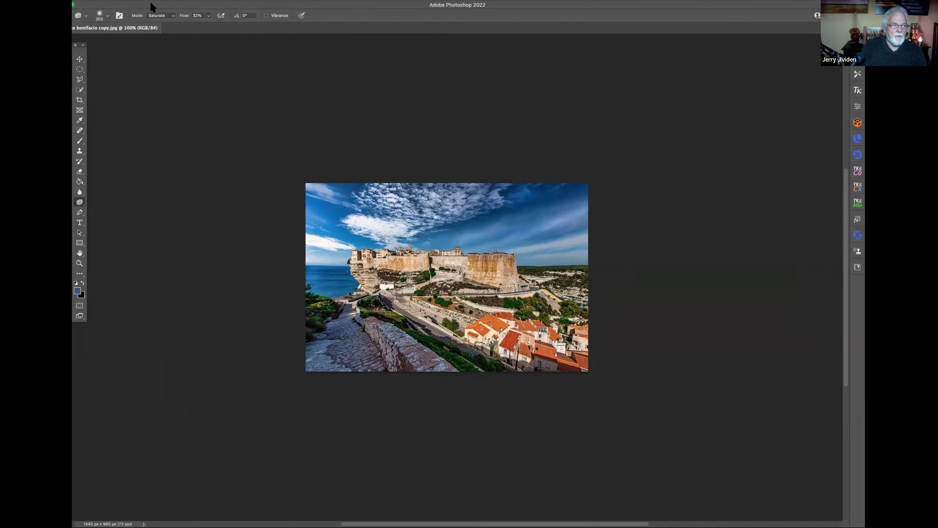
pyautogui.doubleClick(135, 4)
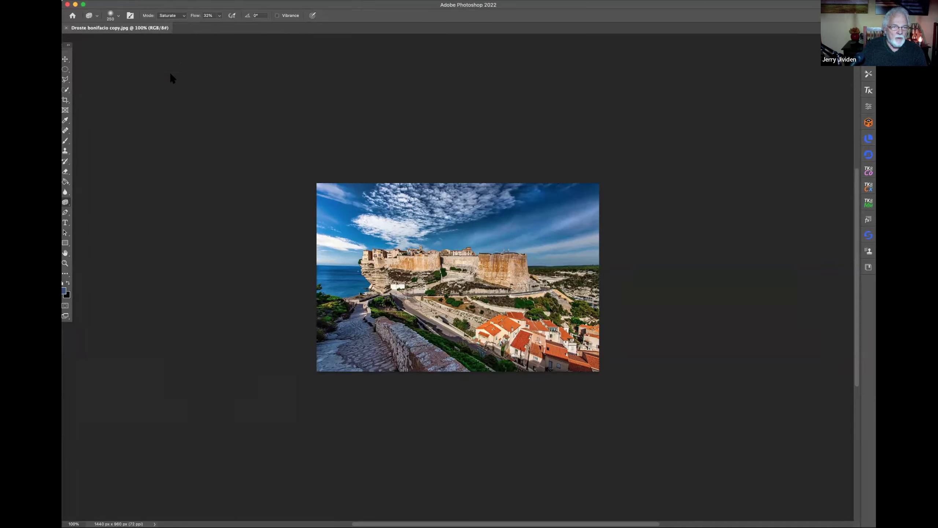
pyautogui.press('super+w')
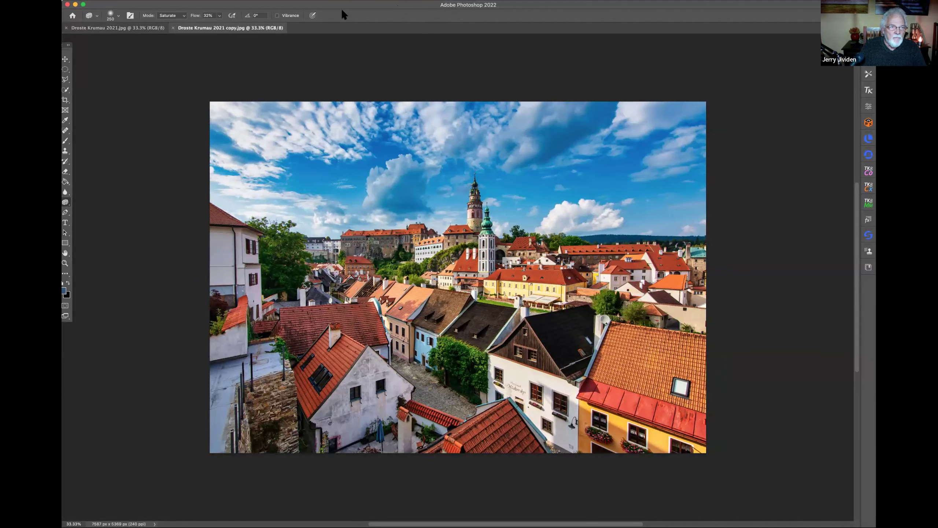
# Step: Compare the Krumau original with its edited copy at 33.3%, examining the overall framing and the crop of the edges
pyautogui.click(143, 29)
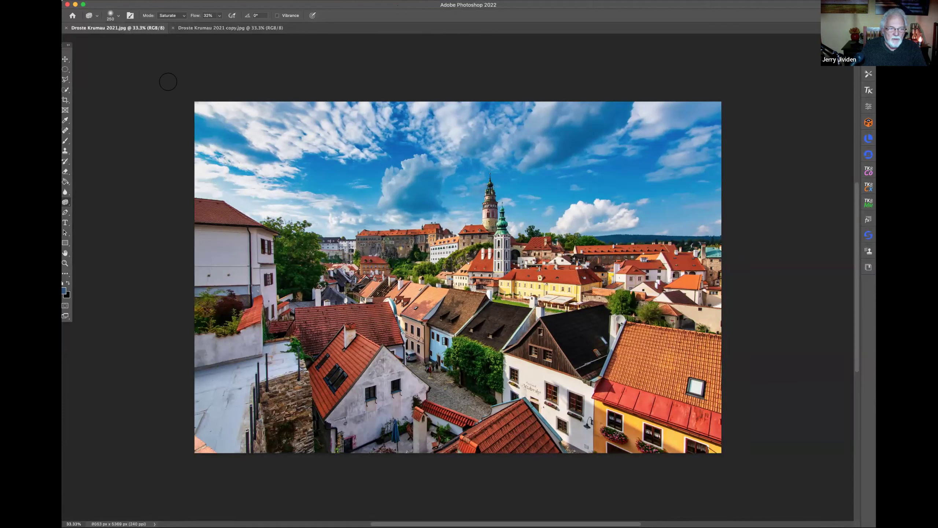
pyautogui.click(231, 31)
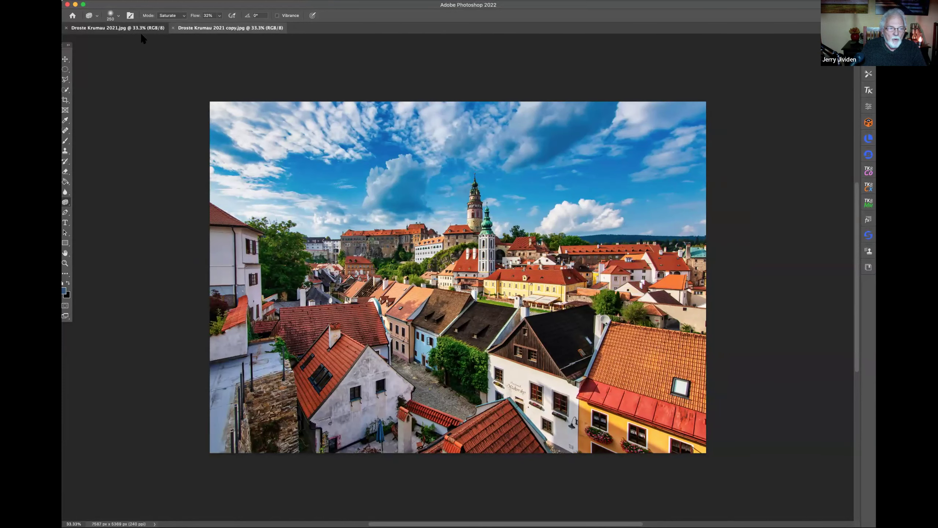
pyautogui.click(142, 31)
pyautogui.click(190, 30)
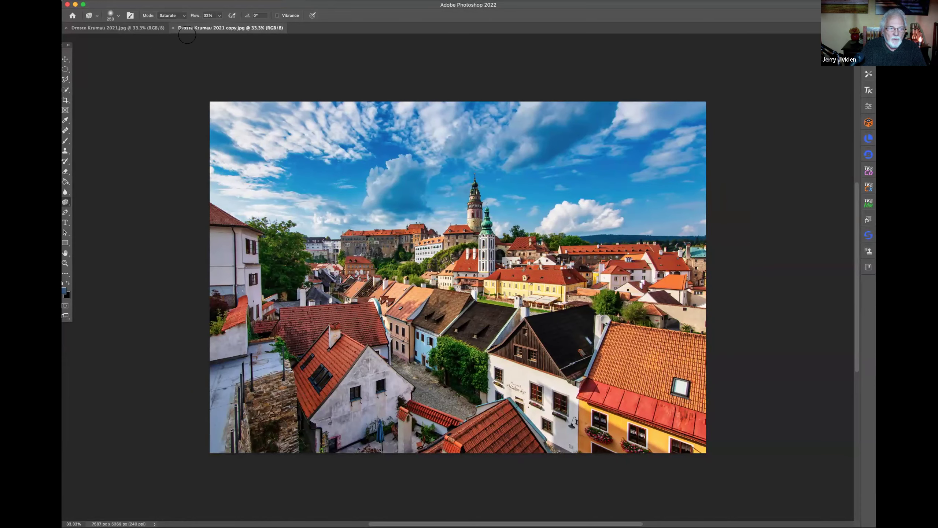
pyautogui.click(149, 29)
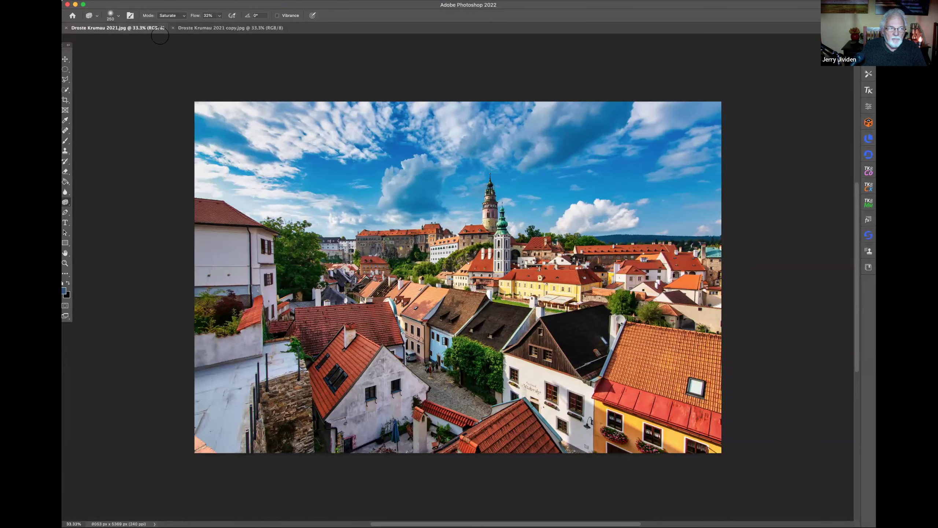
pyautogui.click(185, 33)
pyautogui.click(152, 30)
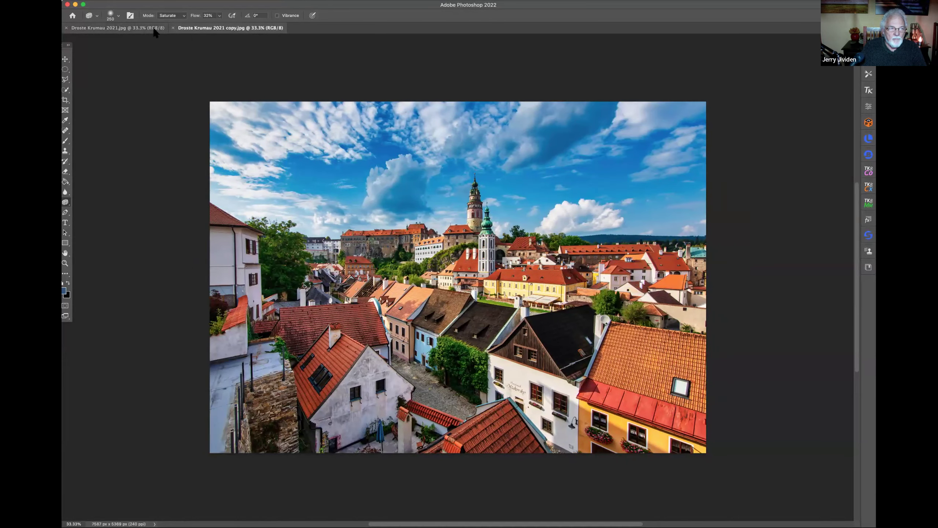
pyautogui.click(194, 28)
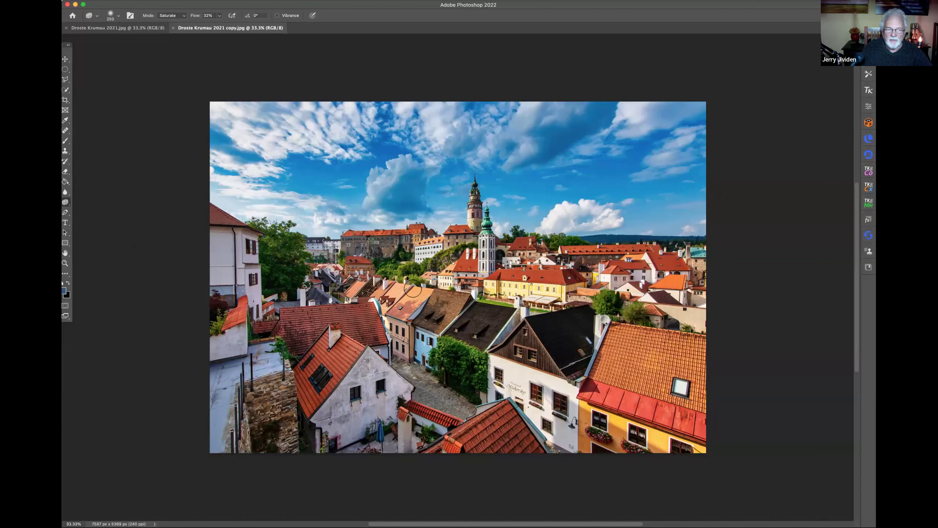
# Step: Compare both Krumau versions for the white house, shrubs and pale terrace in the photo's lower-left corner
pyautogui.click(133, 29)
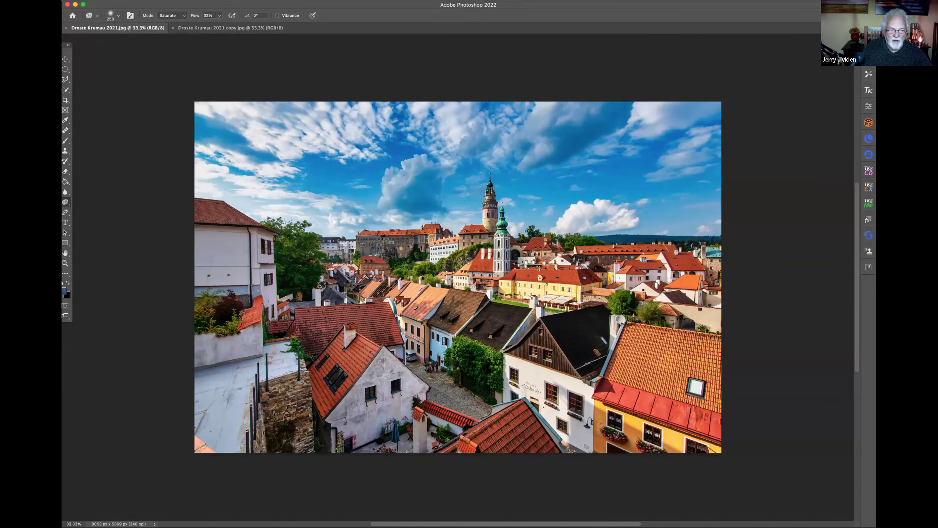
pyautogui.click(197, 30)
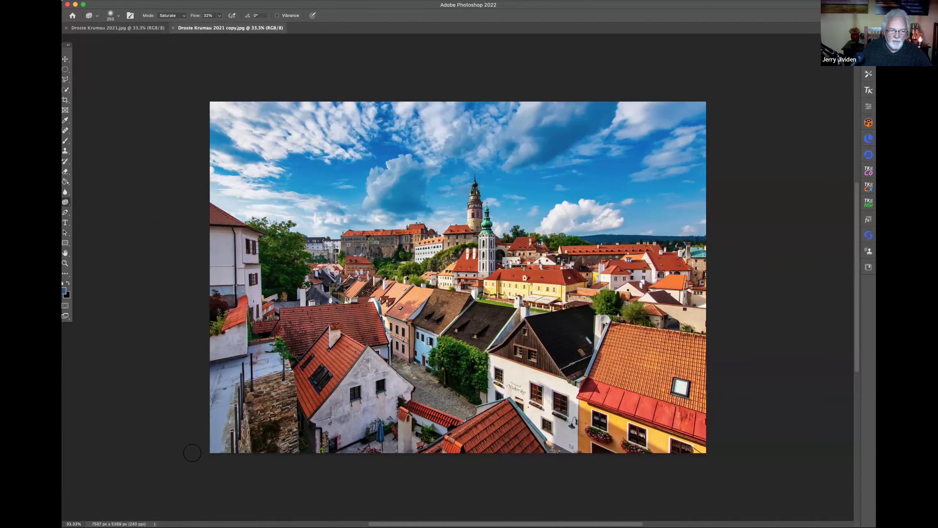
pyautogui.click(148, 29)
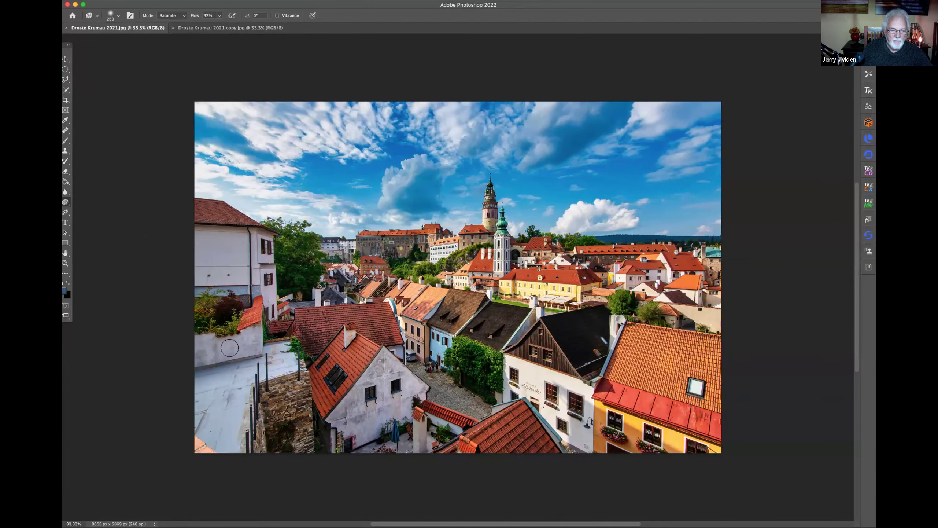
pyautogui.click(226, 29)
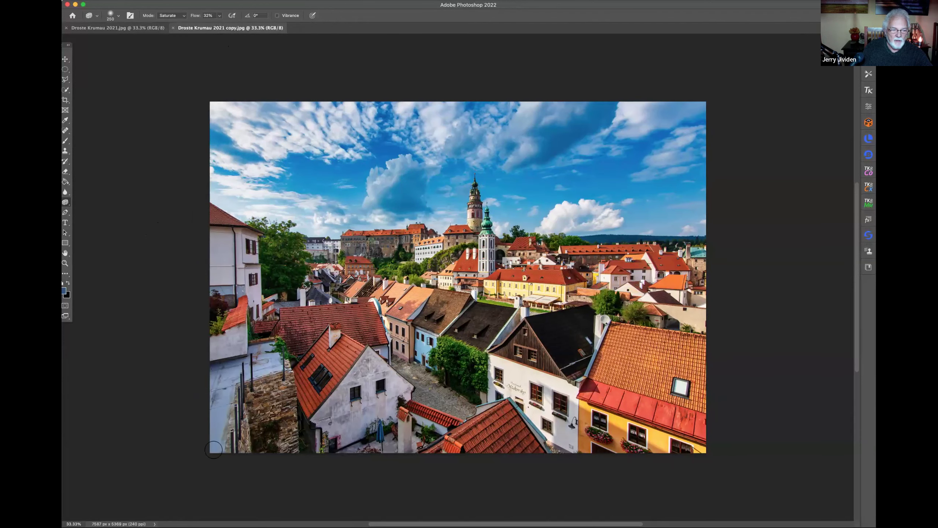
pyautogui.click(153, 30)
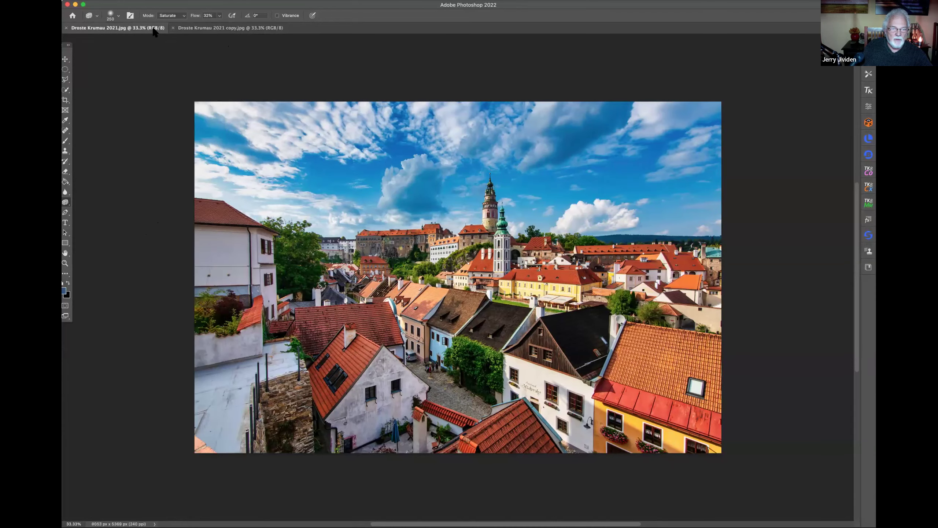
pyautogui.click(214, 28)
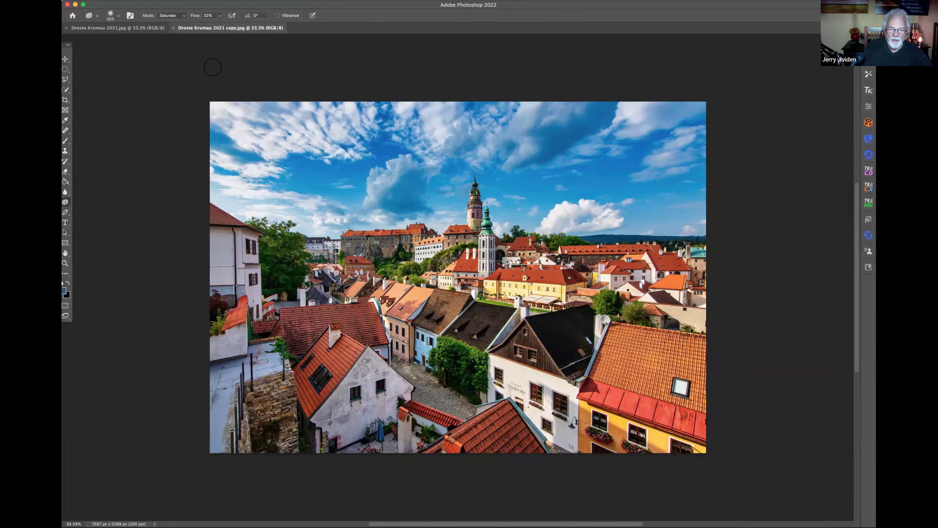
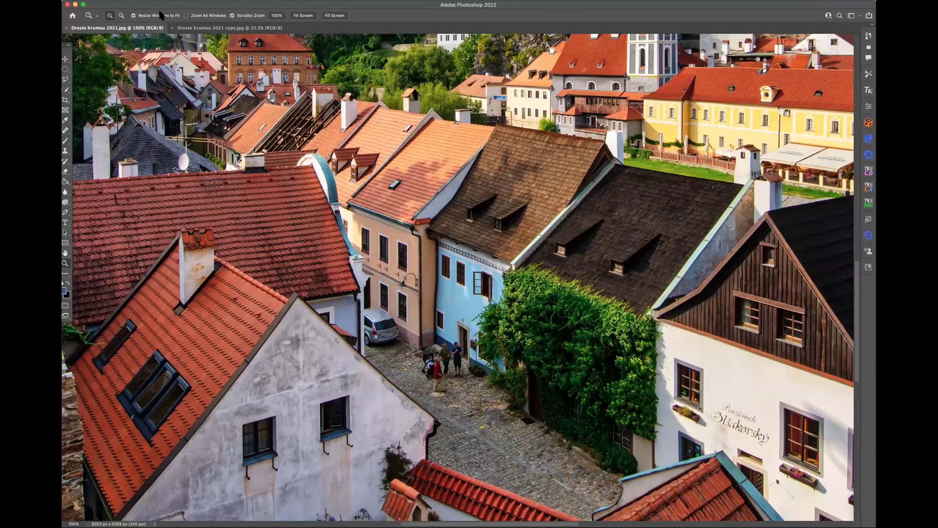
# Step: Compare the cobbled street in both Krumau versions at 100%, checking for the parked car and the people
pyautogui.click(185, 29)
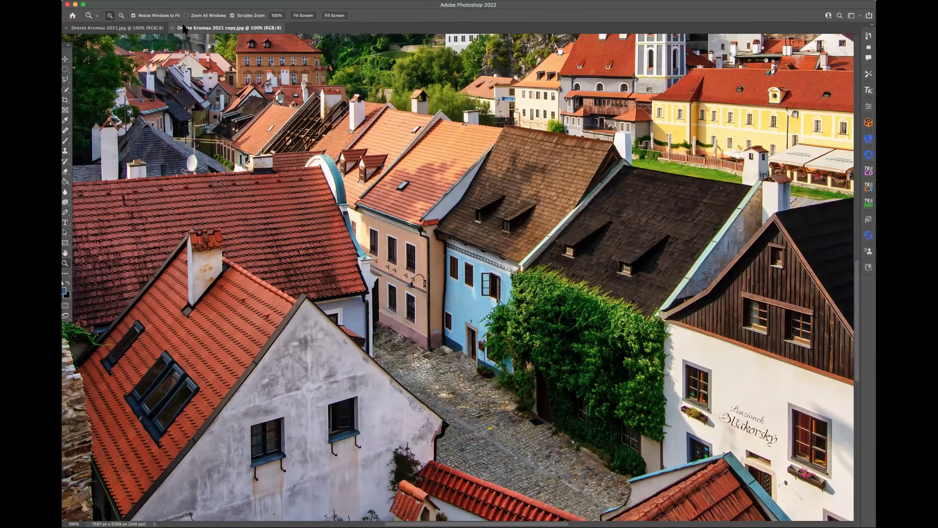
pyautogui.click(145, 30)
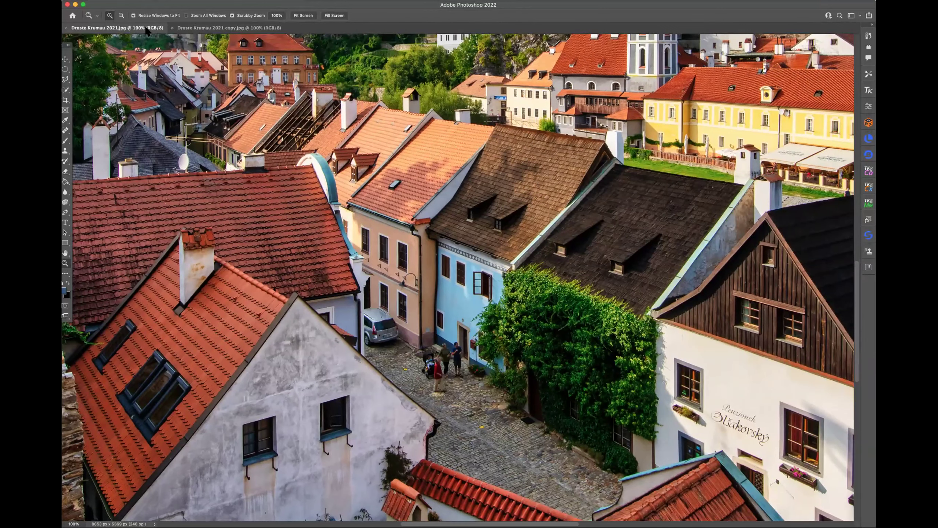
# Step: Compare both Krumau versions at street level, then examine the original's parked car and group of people at up to 200%
pyautogui.click(194, 28)
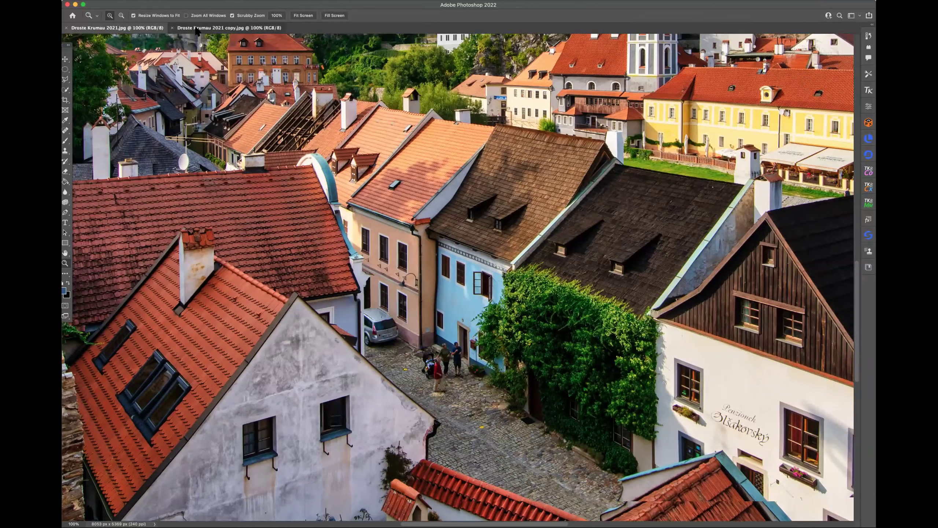
pyautogui.click(196, 29)
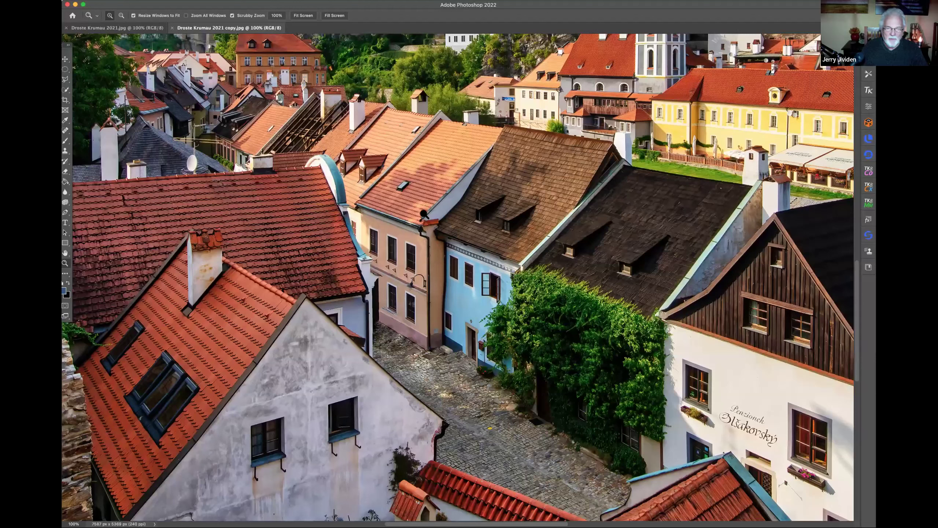
pyautogui.hotkey('ctrl', 'Tab')
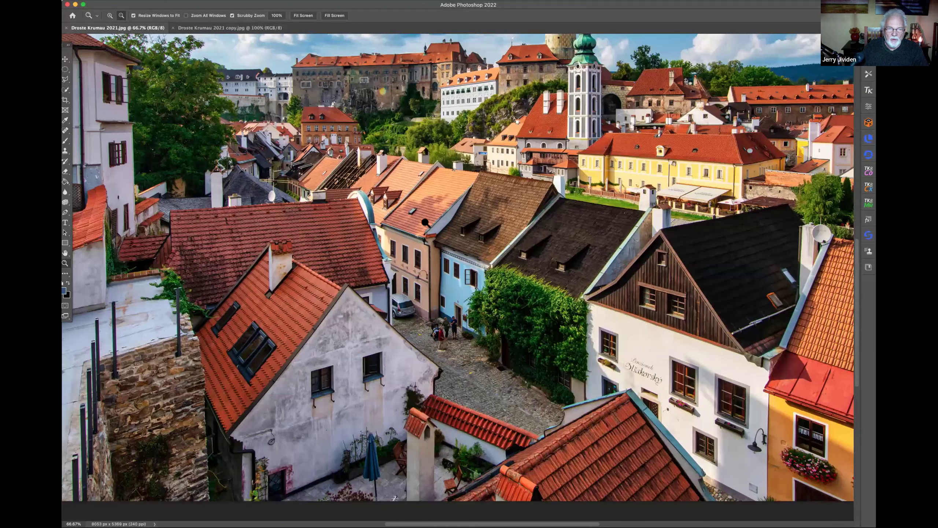
pyautogui.keyDown('alt'); pyautogui.click(285, 398); pyautogui.keyUp('alt')
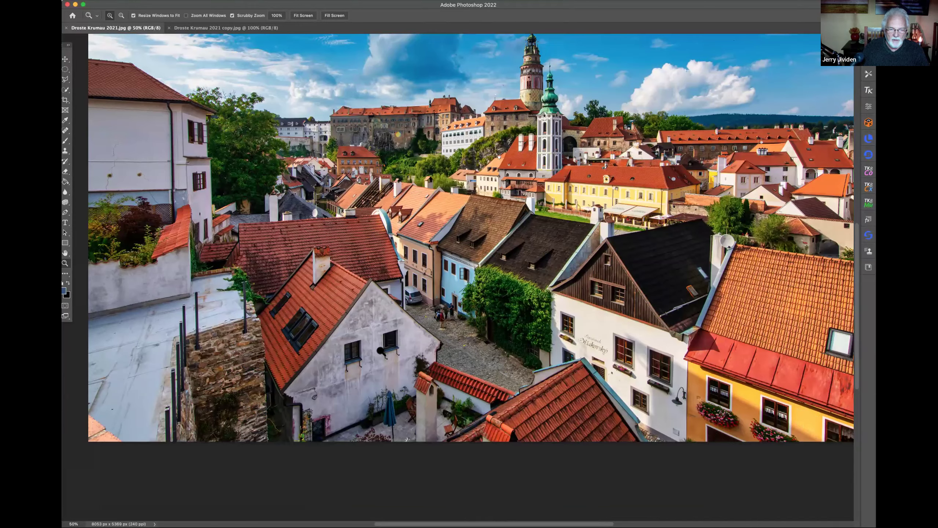
pyautogui.click(388, 345)
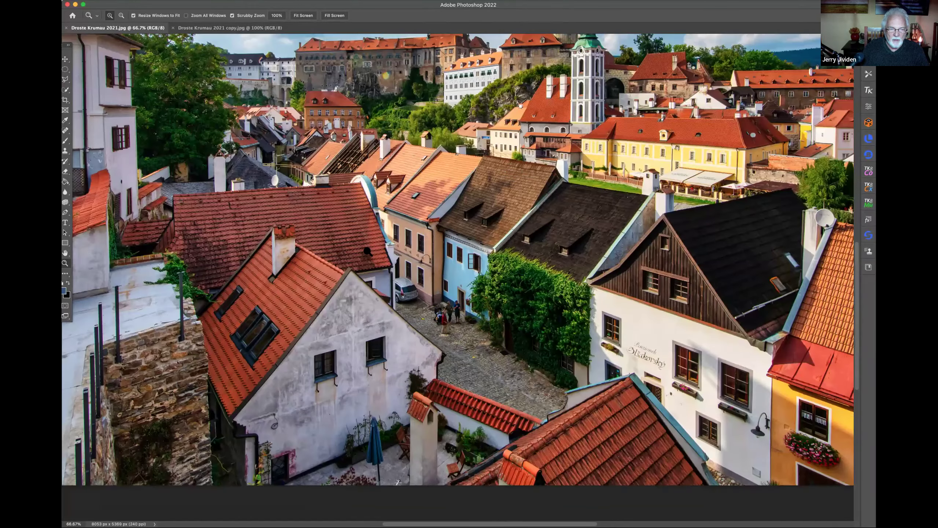
pyautogui.doubleClick(436, 312)
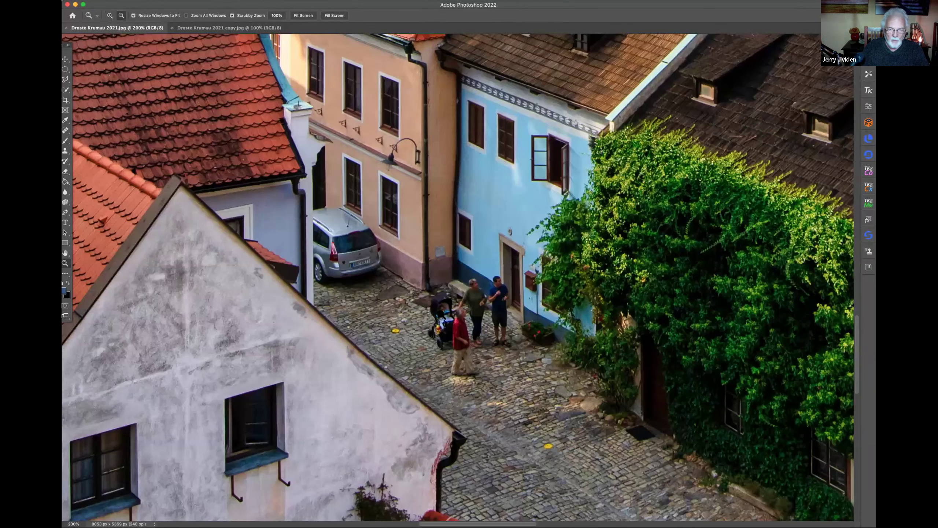
pyautogui.keyDown('alt'); pyautogui.click(368, 370); pyautogui.keyUp('alt')
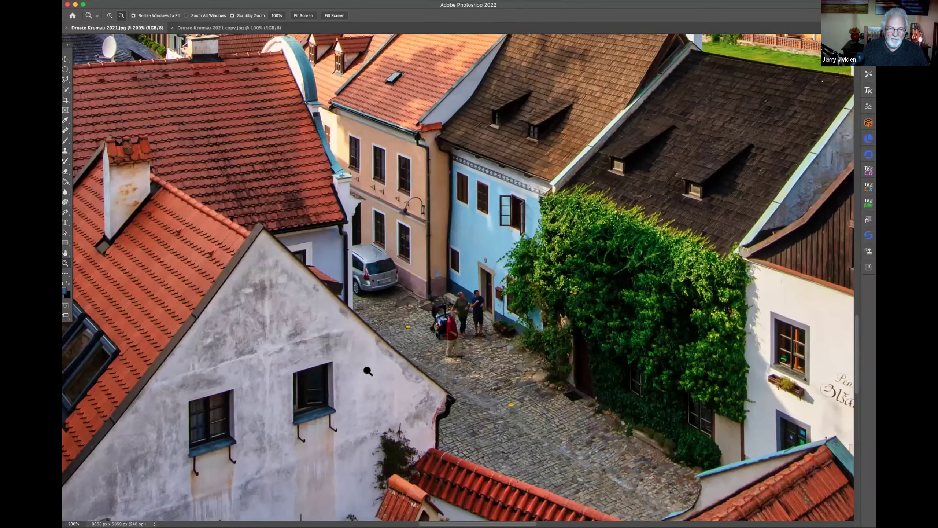
# Step: View the Krumau original and its edited copy at 33.3% to compare the complete photos
pyautogui.press('super+minus')
pyautogui.press('super+minus')
pyautogui.press('super+minus')
pyautogui.press('super+minus')
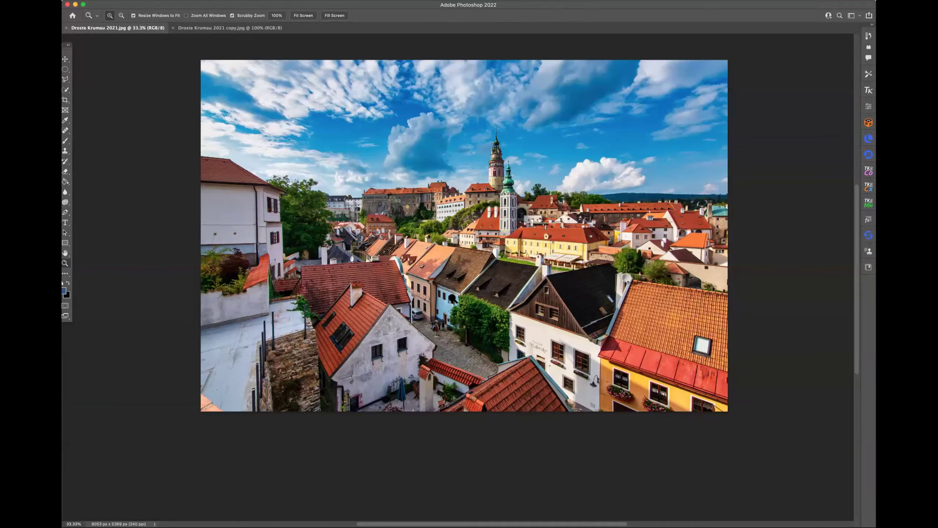
pyautogui.hotkey('ctrl', 'Tab')
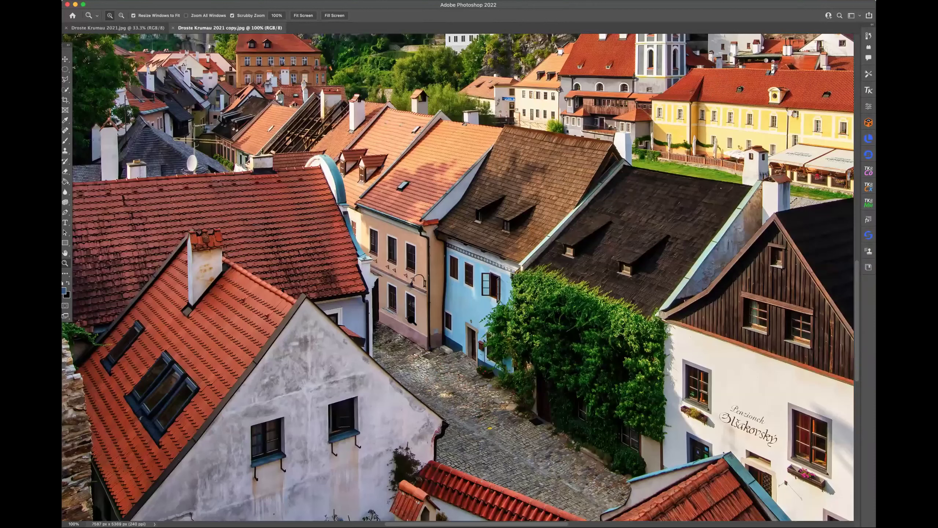
pyautogui.press('super+minus')
pyautogui.press('super+minus')
pyautogui.press('super+minus')
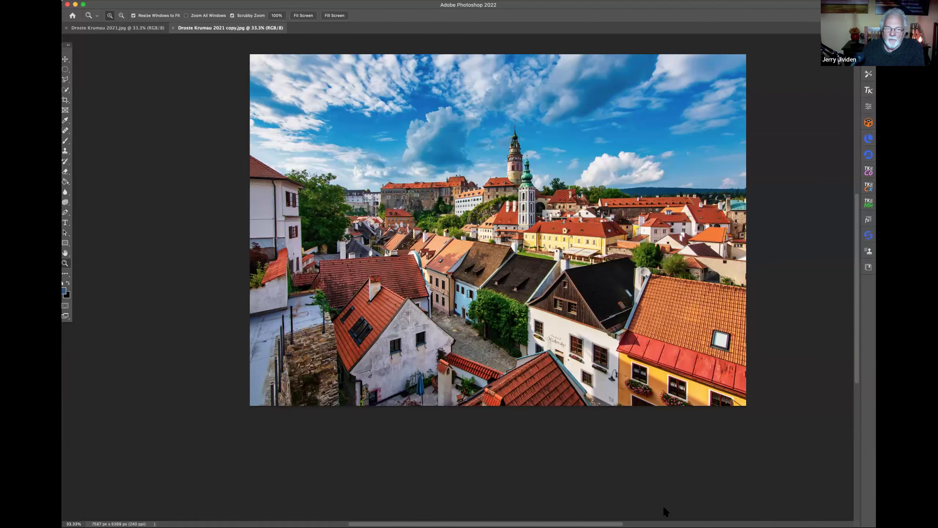
# Step: Close the Krumau copy and original, and open the Meissen original together with its edited copy
pyautogui.click(170, 27)
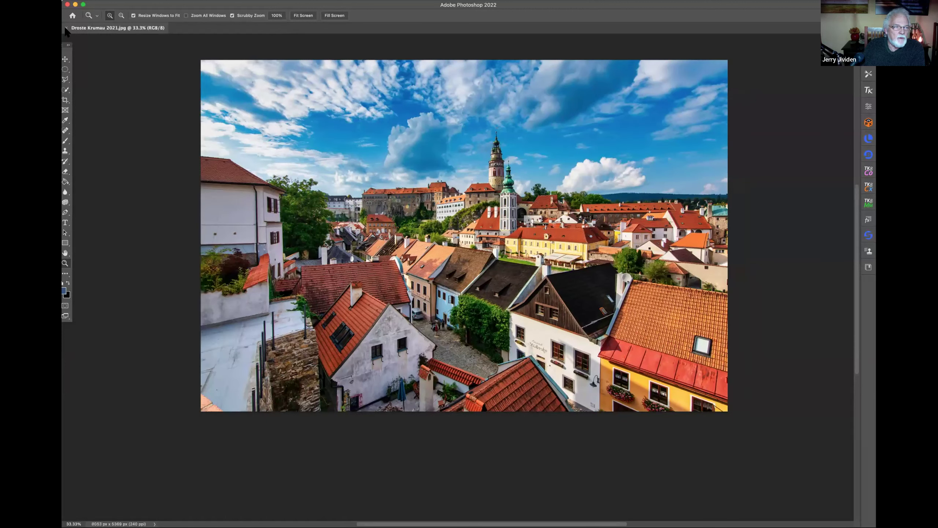
pyautogui.click(66, 29)
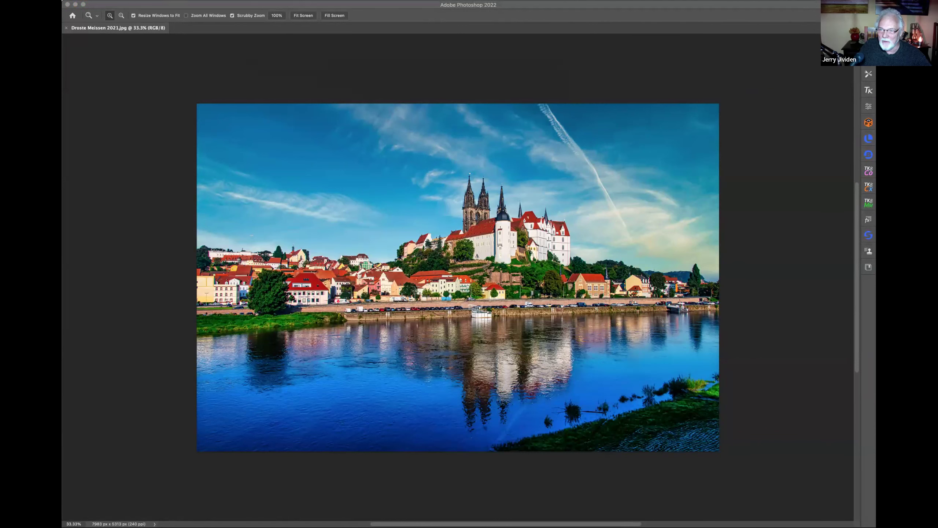
pyautogui.press('super+Tab')
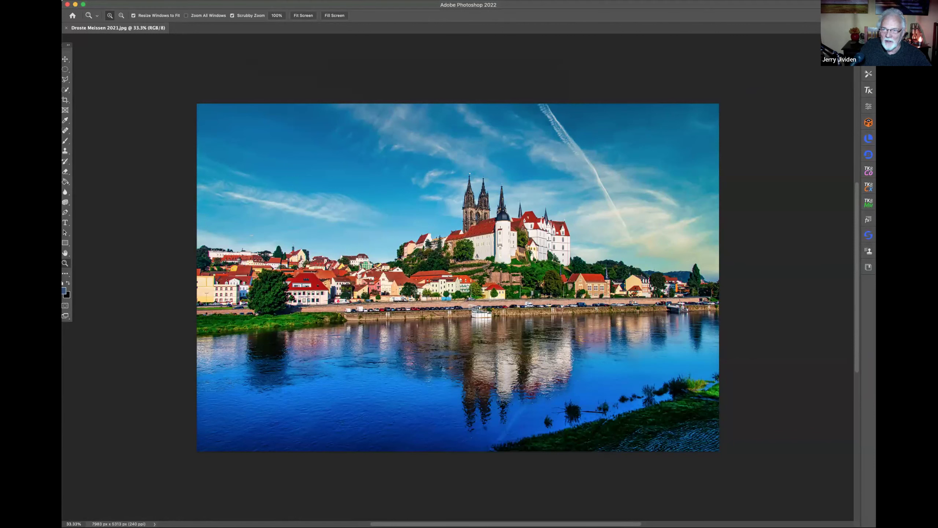
pyautogui.press('F12')
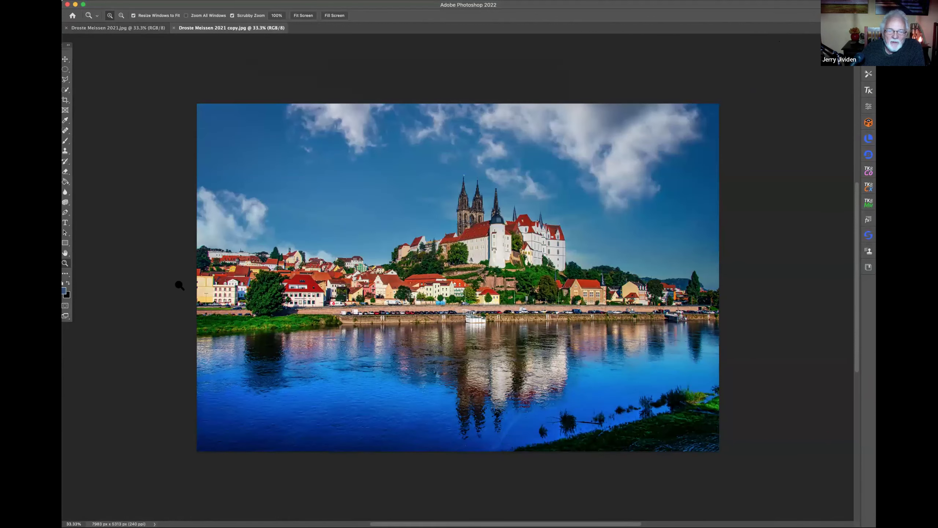
# Step: Compare the Meissen original with its edited copy, examining the sky, the contrail, the castle's upright lines and the river reflections
pyautogui.click(141, 26)
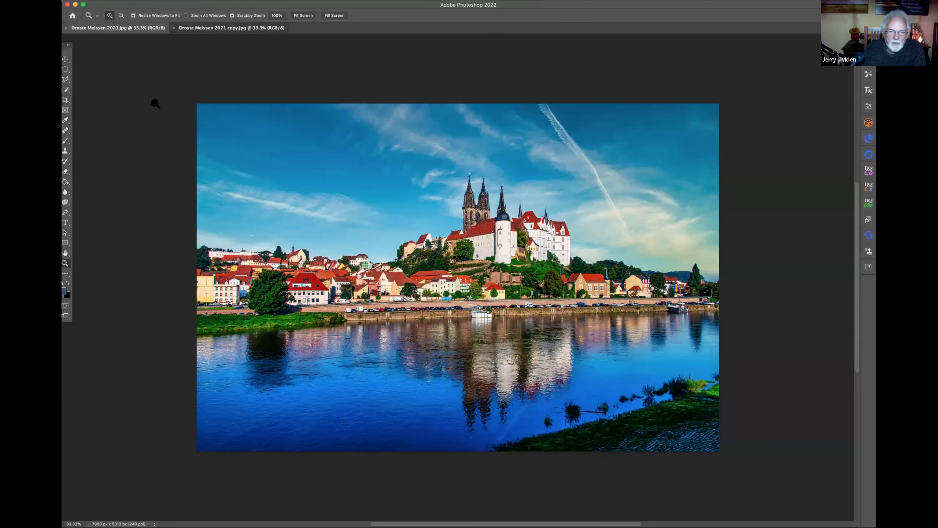
pyautogui.click(140, 25)
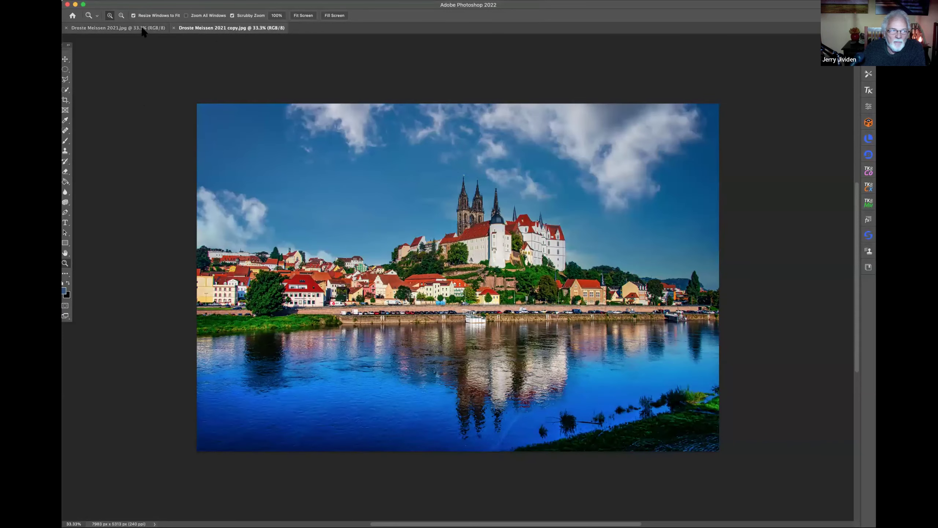
pyautogui.click(210, 29)
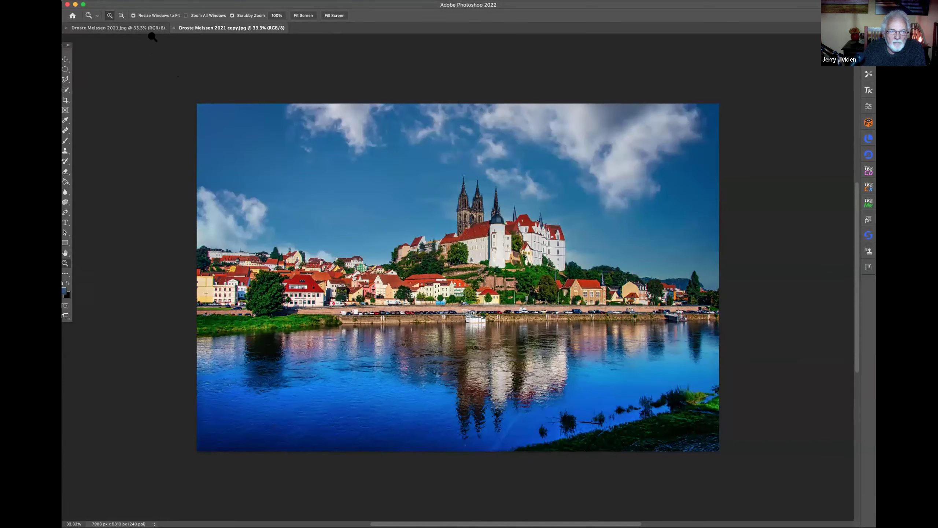
pyautogui.click(152, 29)
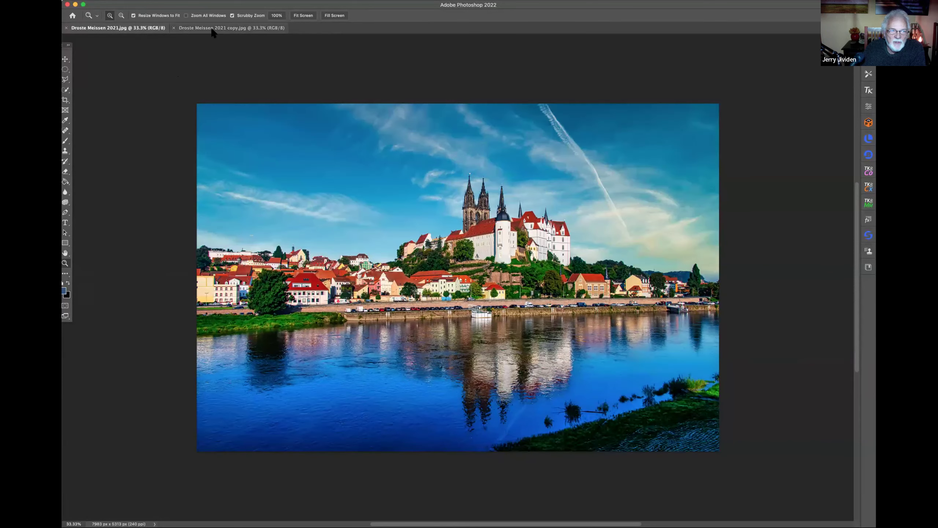
pyautogui.hotkey('ctrl', 'Tab')
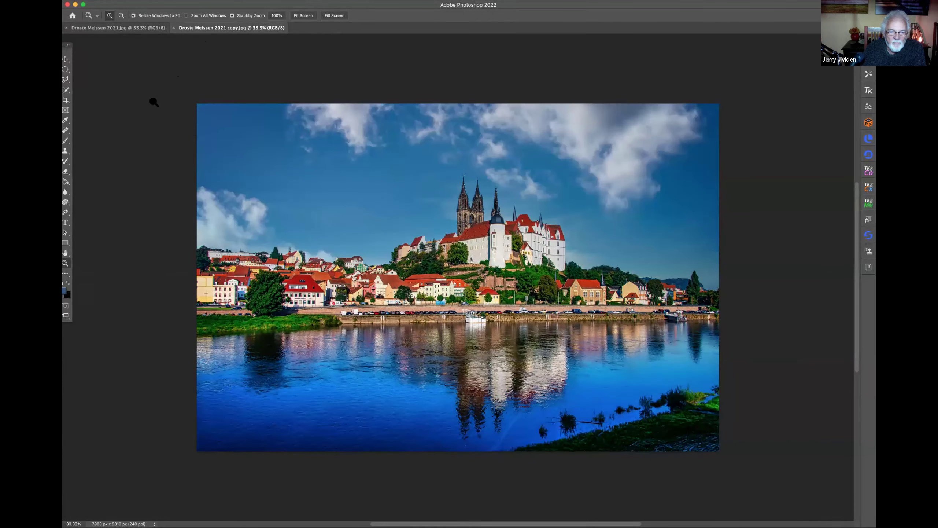
pyautogui.click(152, 30)
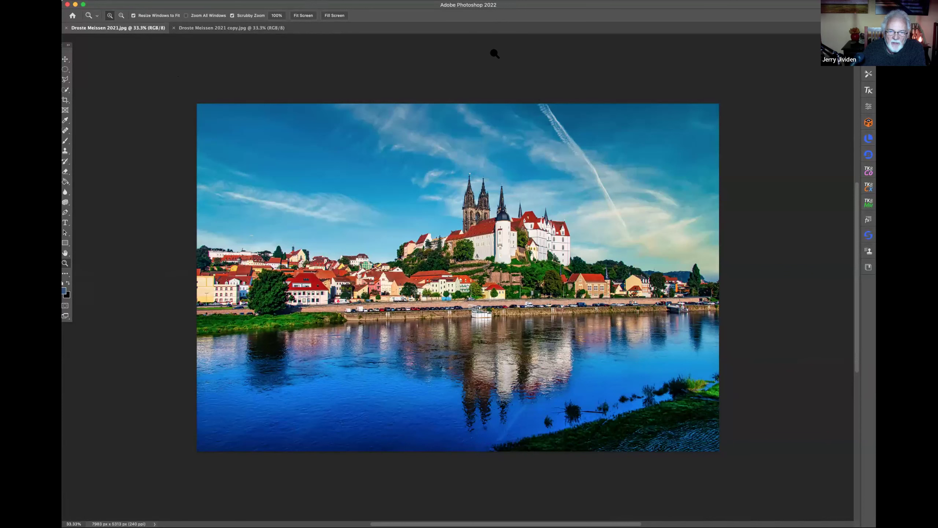
pyautogui.click(203, 29)
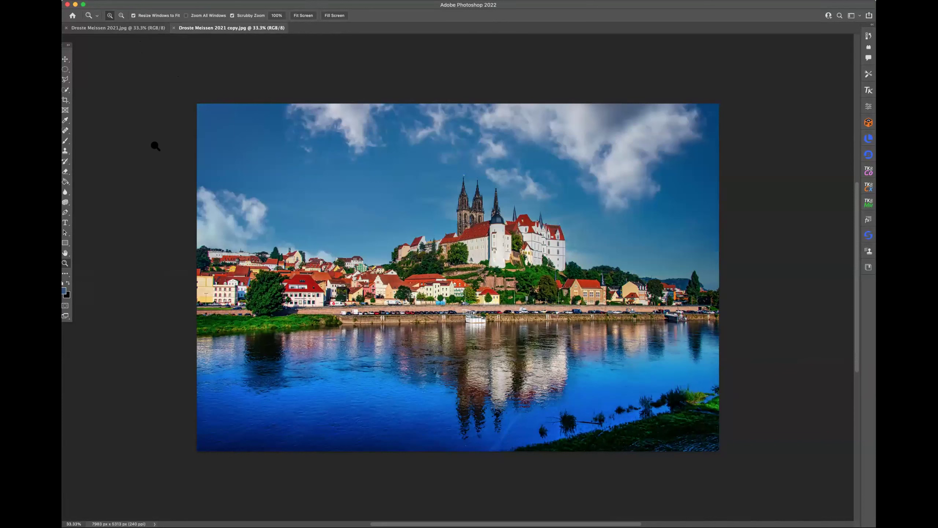
pyautogui.click(152, 29)
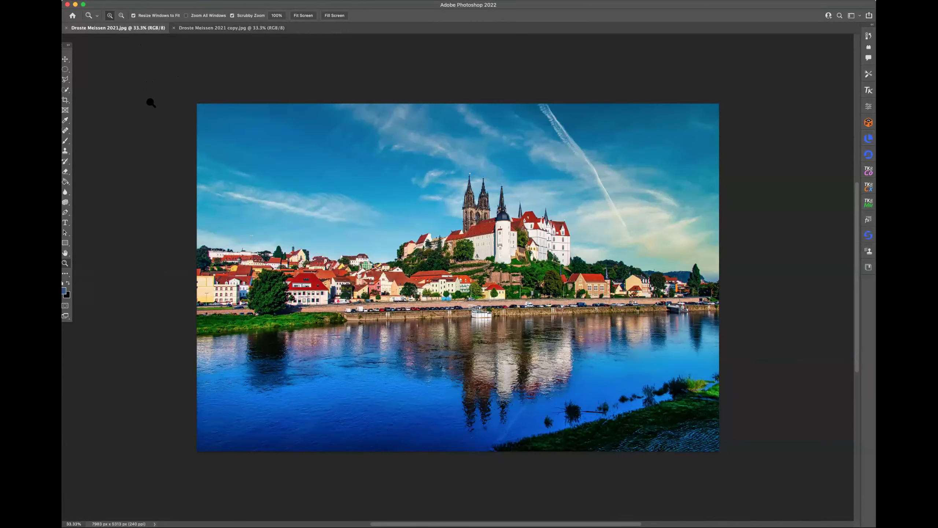
pyautogui.click(205, 29)
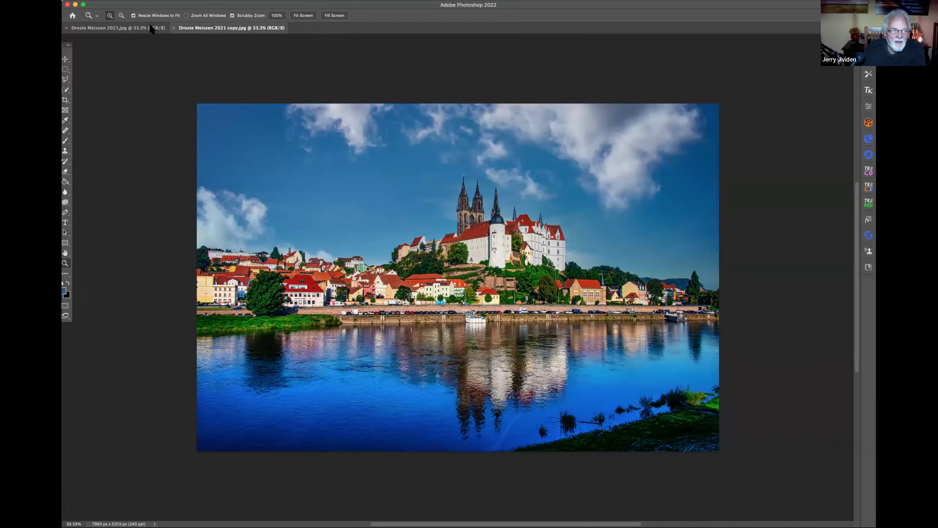
pyautogui.click(151, 29)
pyautogui.click(212, 32)
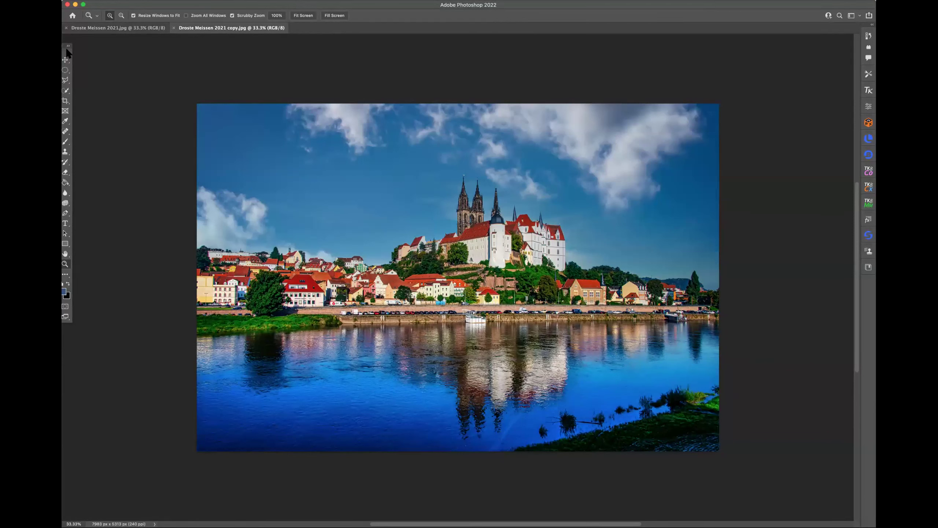
# Step: Remove the contrail's faint reflection from the river in the Meissen copy with an enlarged Content-Aware Spot Healing Brush
pyautogui.moveTo(67, 46); pyautogui.dragTo(82, 42)
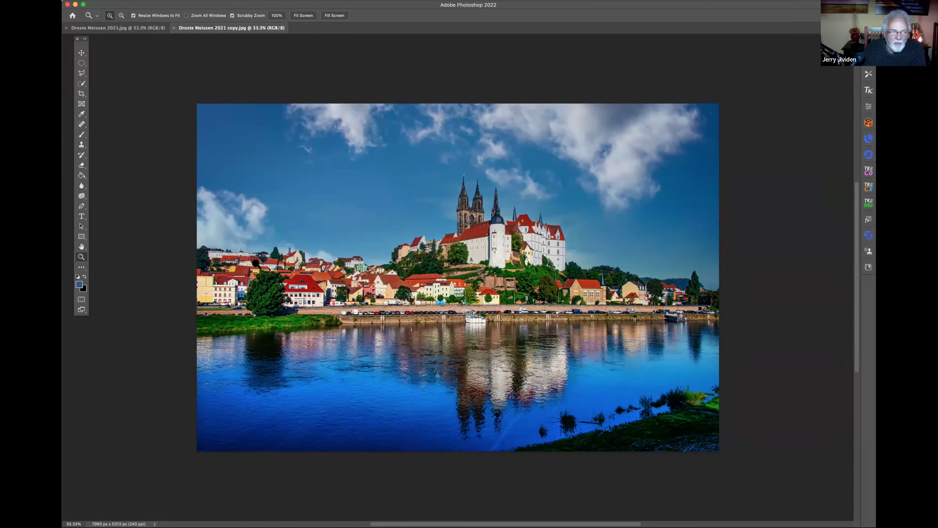
pyautogui.click(81, 124)
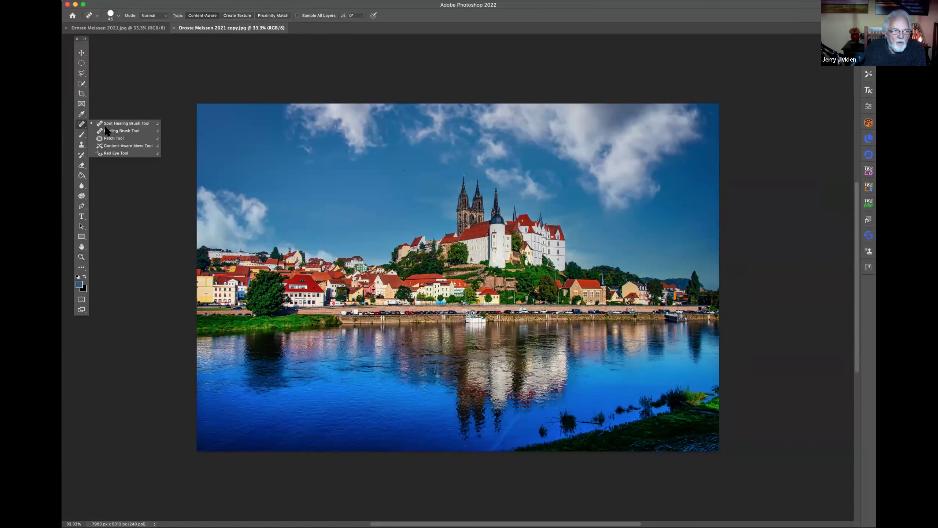
pyautogui.click(128, 124)
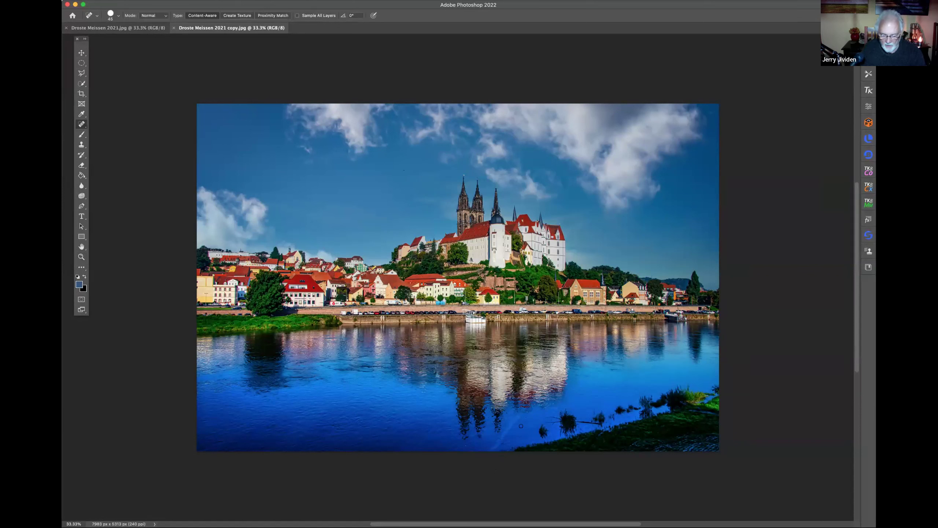
pyautogui.press(']')
pyautogui.press(']')
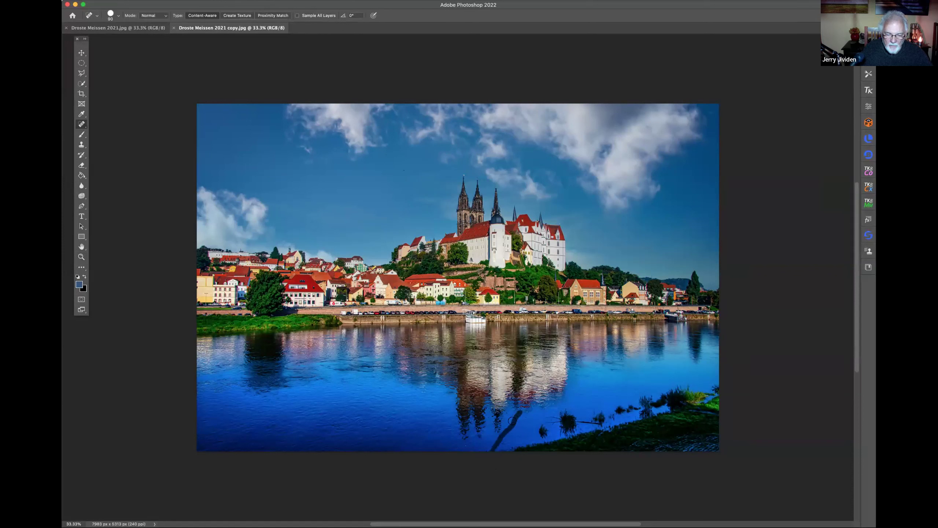
pyautogui.moveTo(449, 498); pyautogui.dragTo(448, 494)
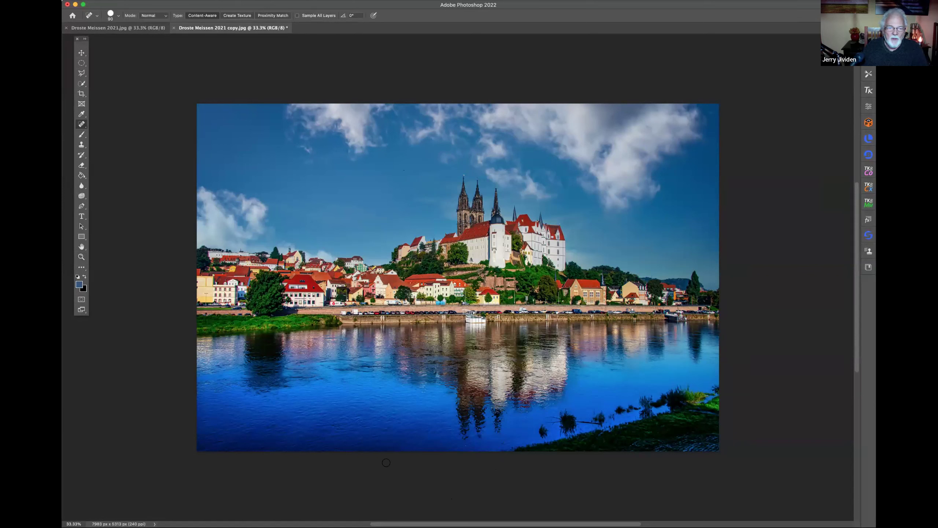
# Step: Compare the retouched Meissen copy with its original, checking the river near the photo's lower edge
pyautogui.click(151, 27)
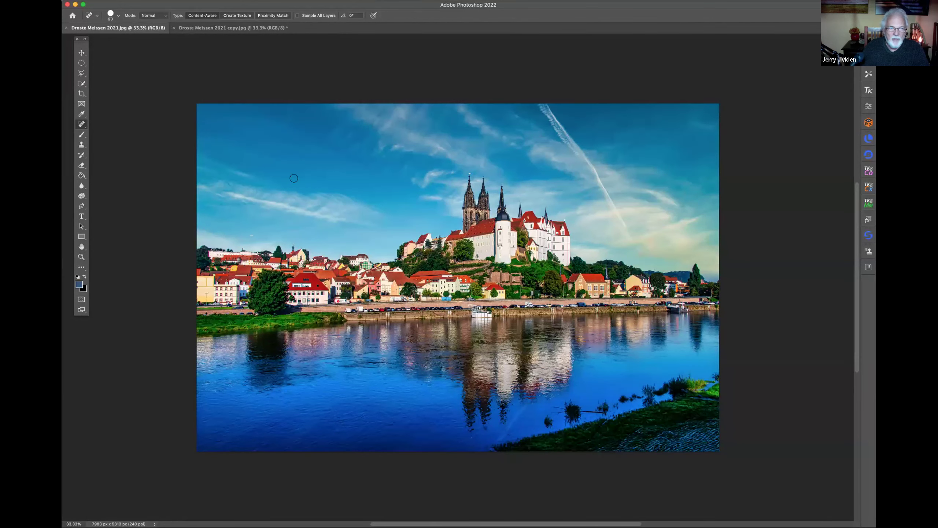
pyautogui.click(235, 28)
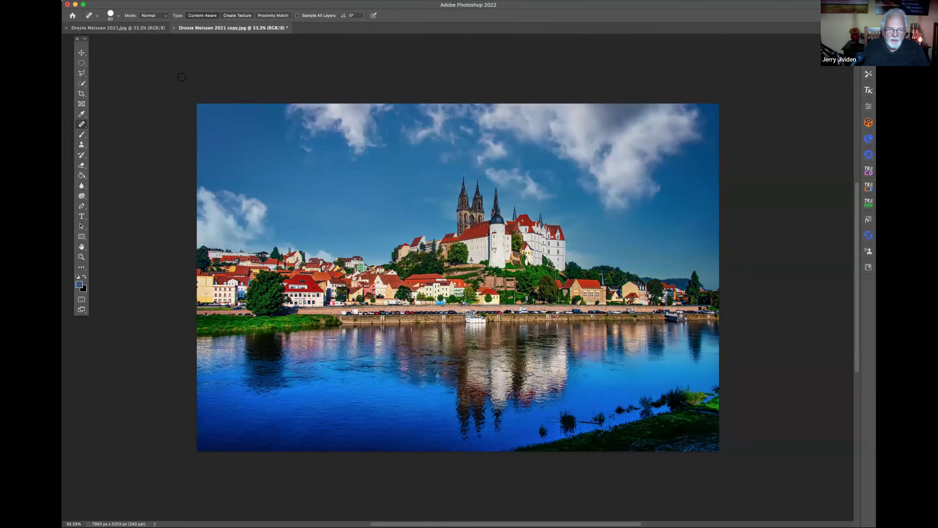
pyautogui.click(162, 28)
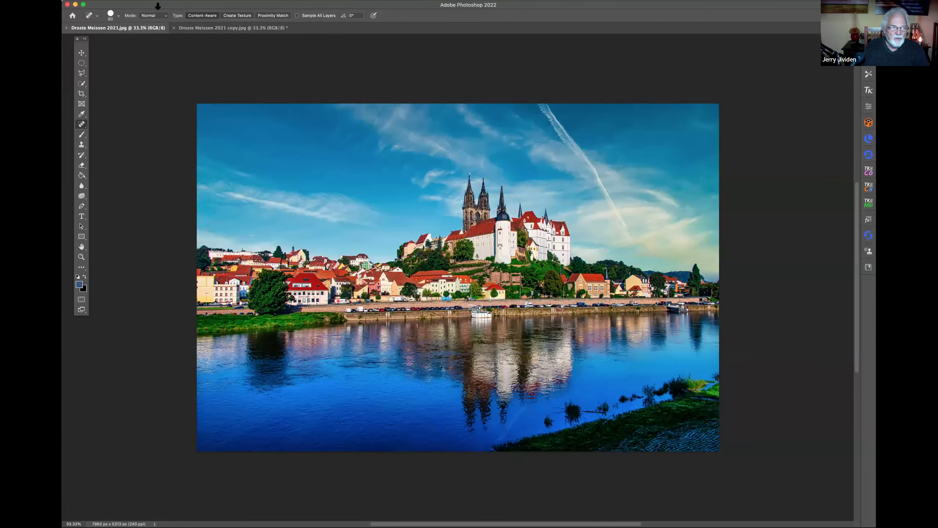
# Step: Skew the entire Meissen original by pulling its lower-right corner slightly downward to straighten the castle, then clear the selection
pyautogui.click(211, 2)
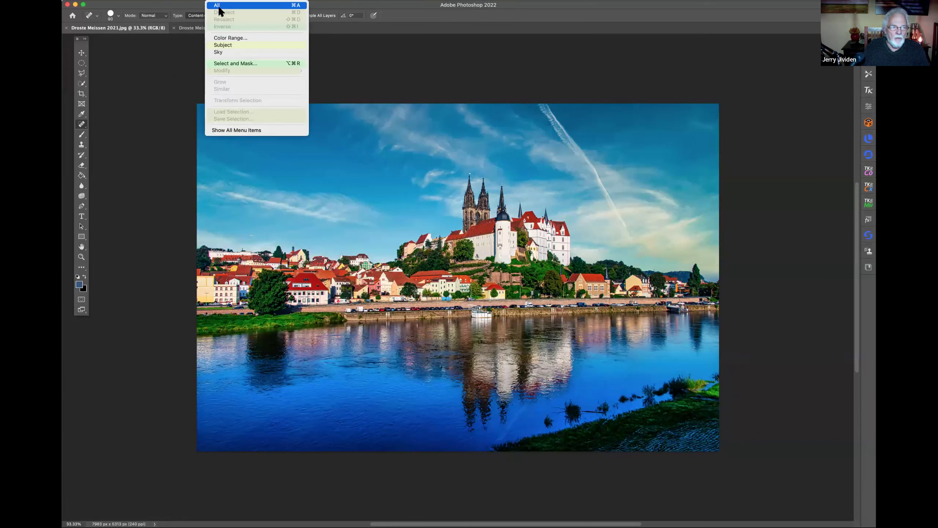
pyautogui.click(213, 11)
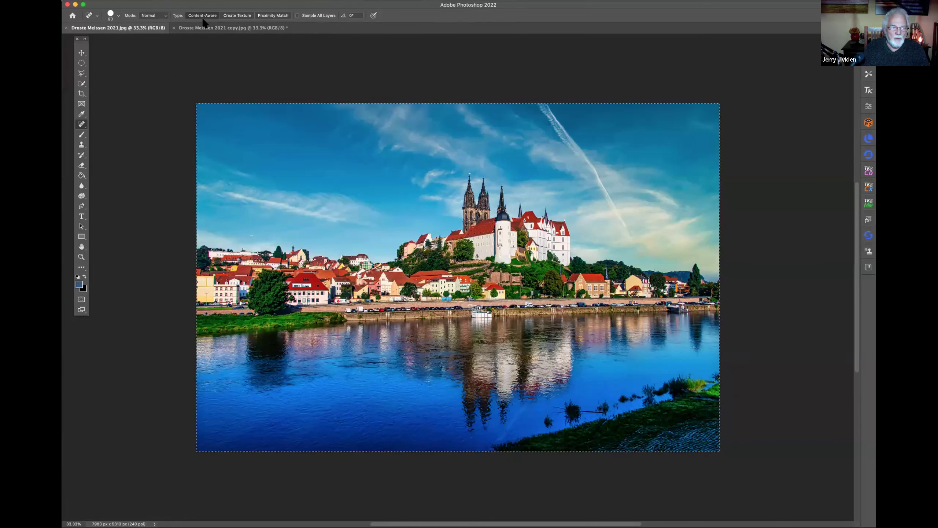
pyautogui.click(137, 2)
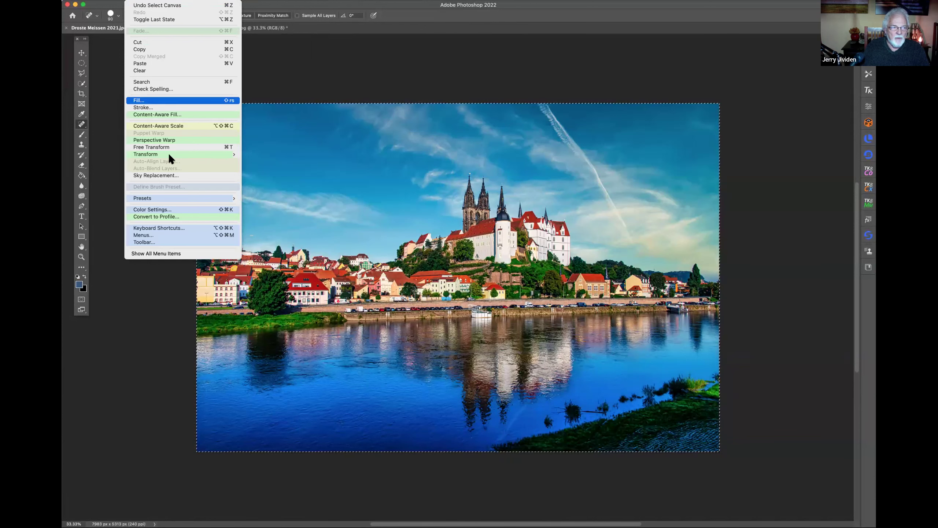
pyautogui.moveTo(174, 153)
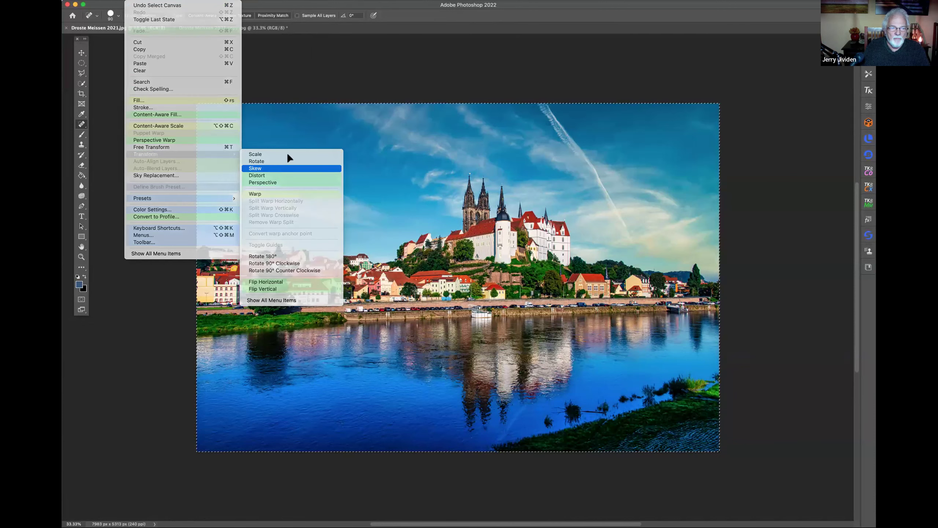
pyautogui.click(286, 170)
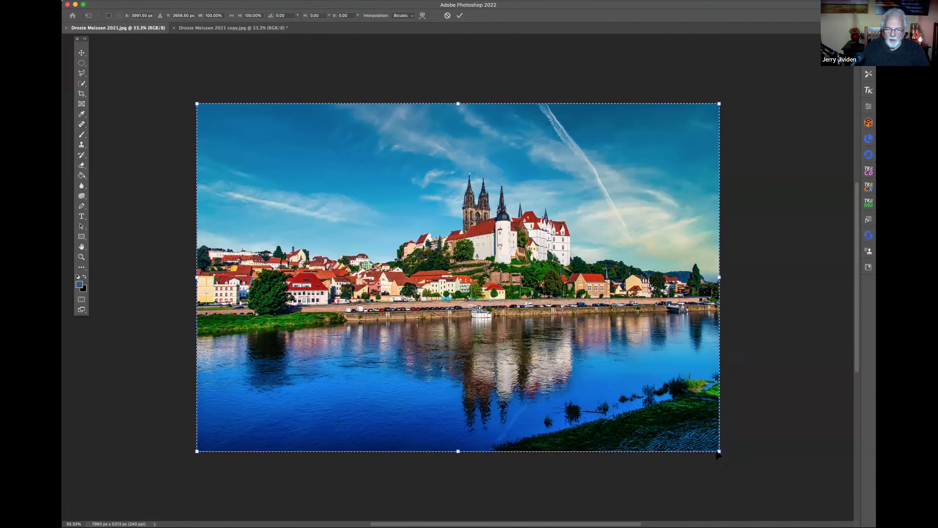
pyautogui.moveTo(718, 462); pyautogui.dragTo(719, 480)
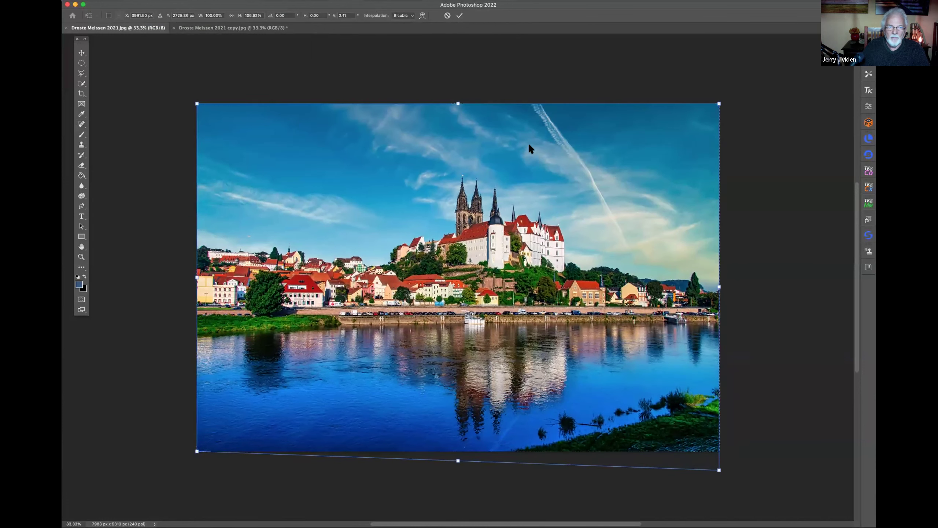
pyautogui.click(461, 15)
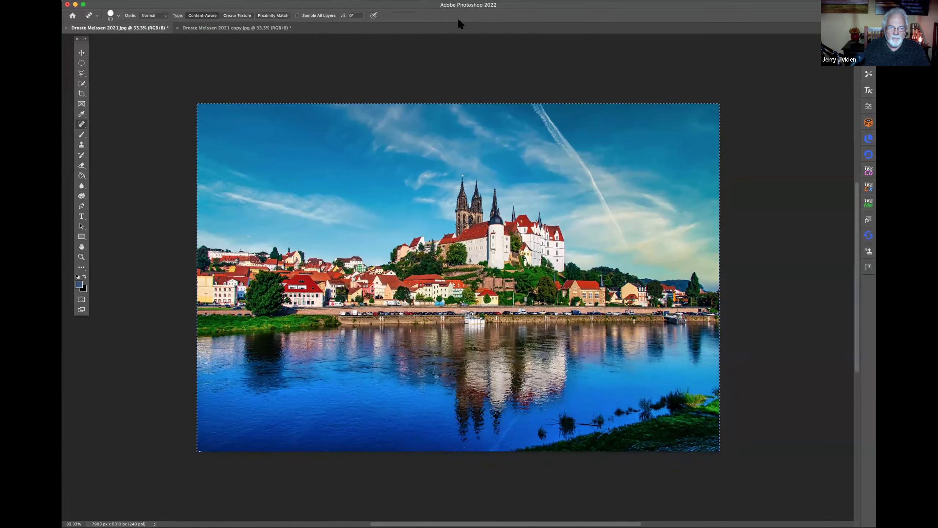
pyautogui.press('super+d')
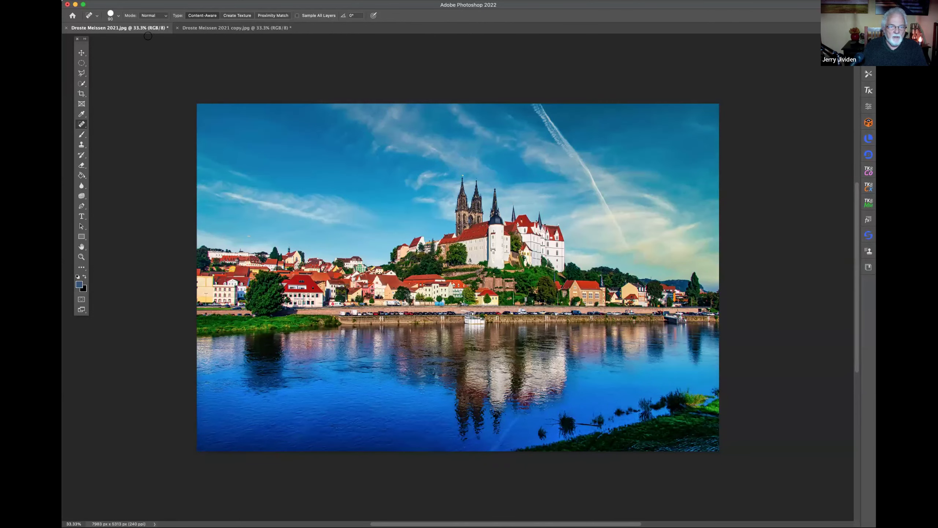
# Step: Revert the Meissen copy to its last saved version
pyautogui.click(195, 28)
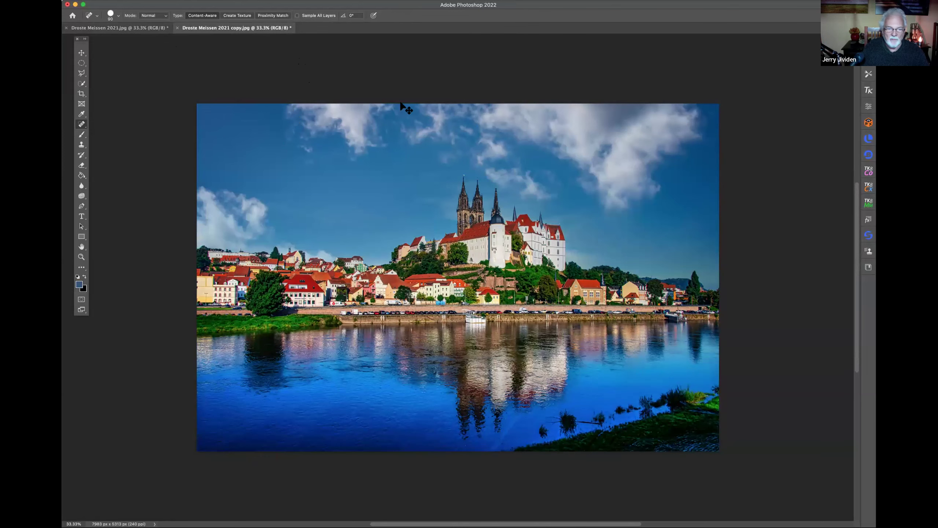
pyautogui.click(114, 2)
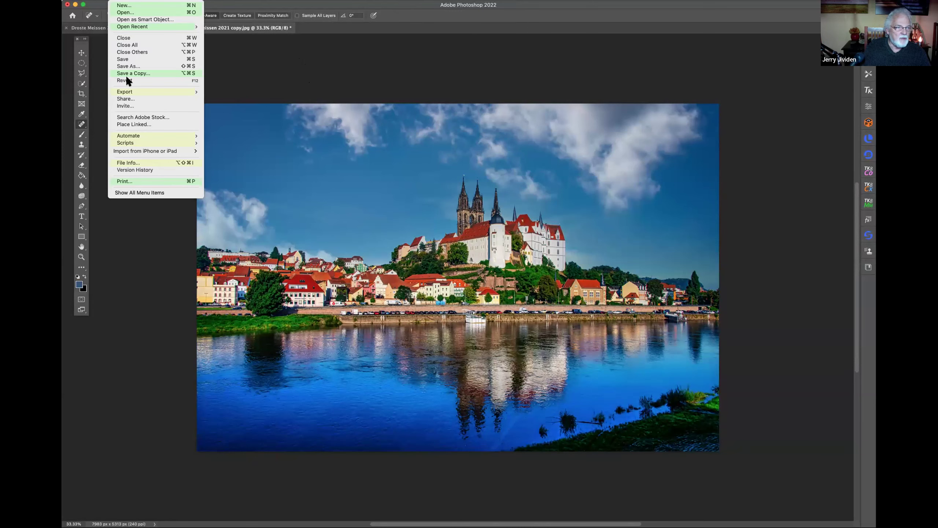
pyautogui.click(130, 82)
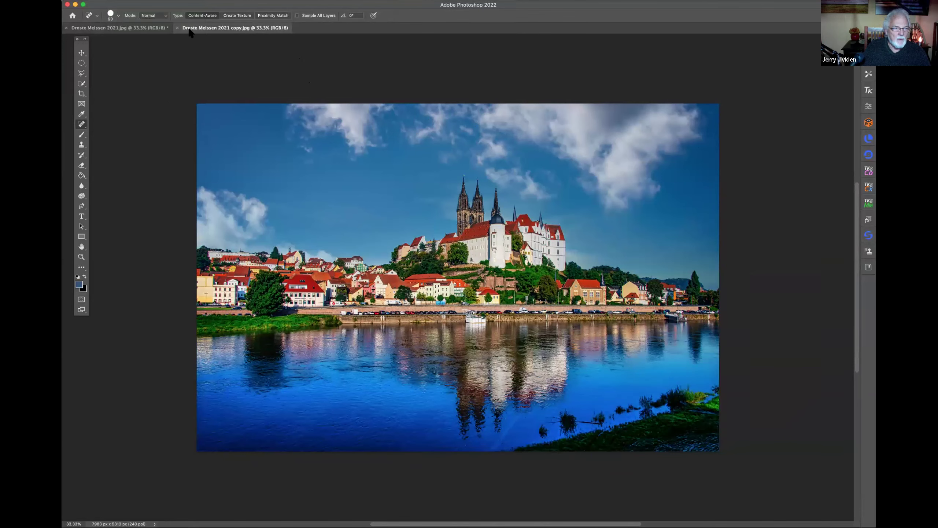
# Step: Compare the skewed Meissen original with the reverted copy, checking the castle's upright lines and the sky
pyautogui.click(150, 32)
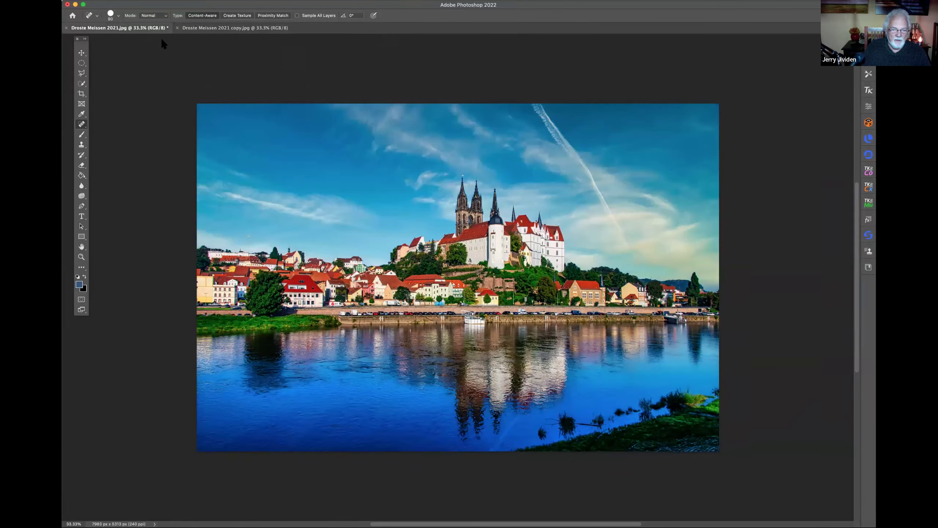
pyautogui.click(207, 30)
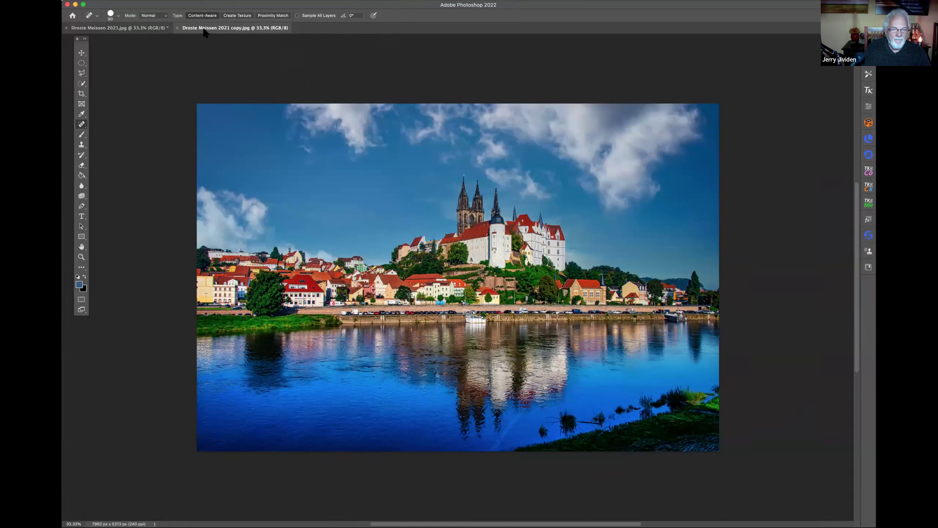
pyautogui.click(161, 25)
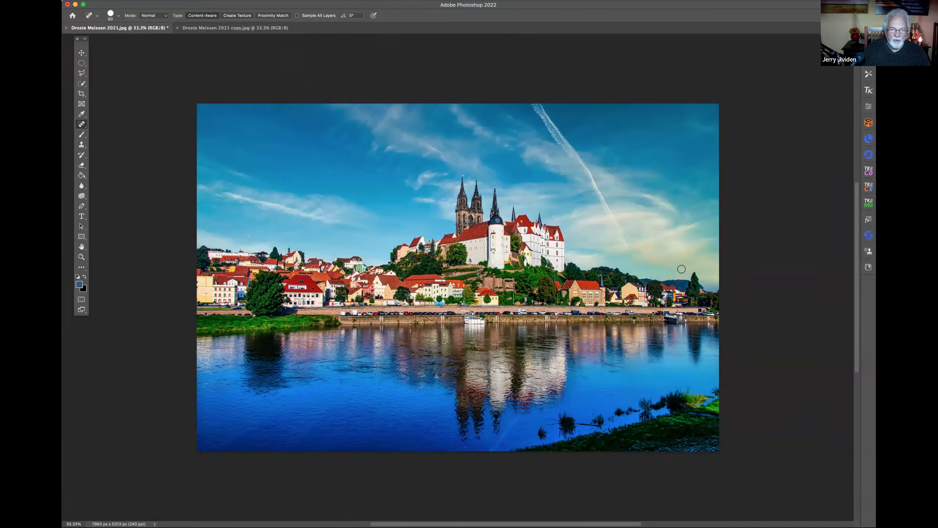
pyautogui.click(225, 31)
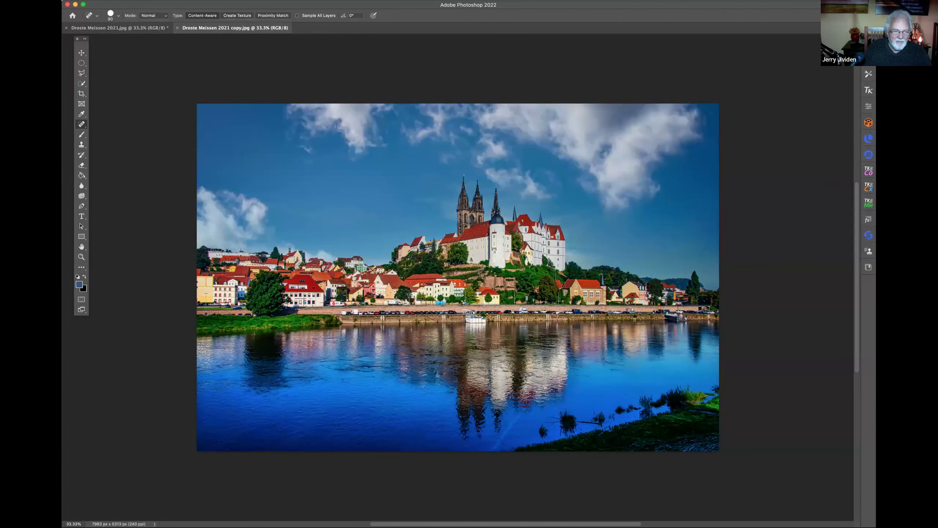
# Step: Try to remove the row of parked cars on the Meissen copy's quay by patching them with the Patch tool
pyautogui.click(81, 257)
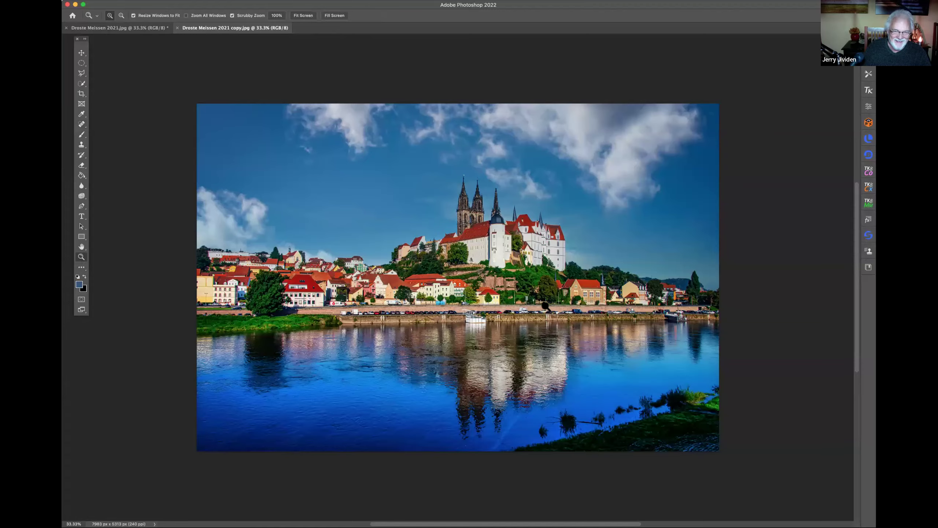
pyautogui.click(541, 286)
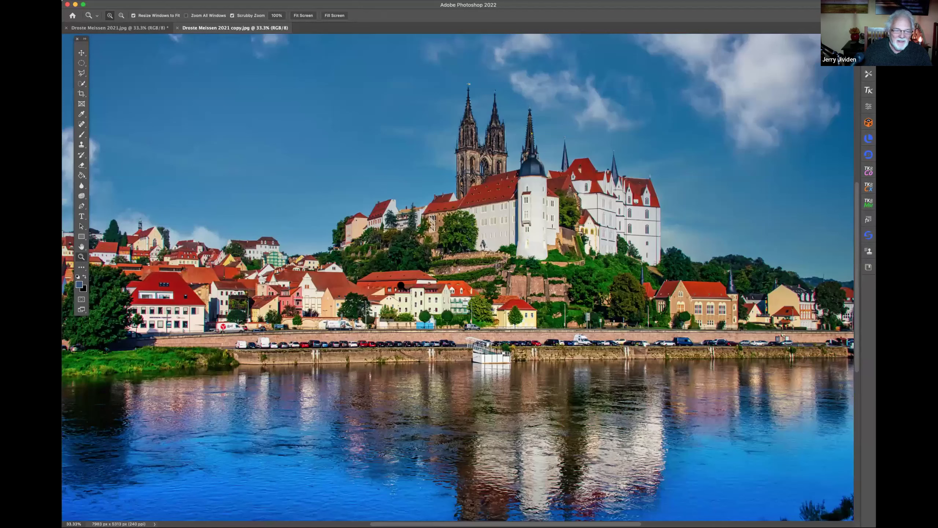
pyautogui.click(312, 296)
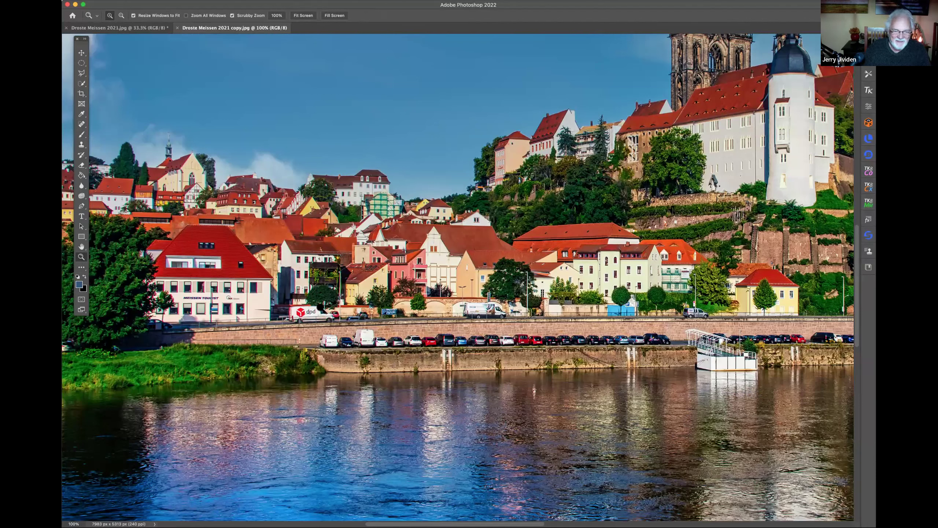
pyautogui.click(83, 74)
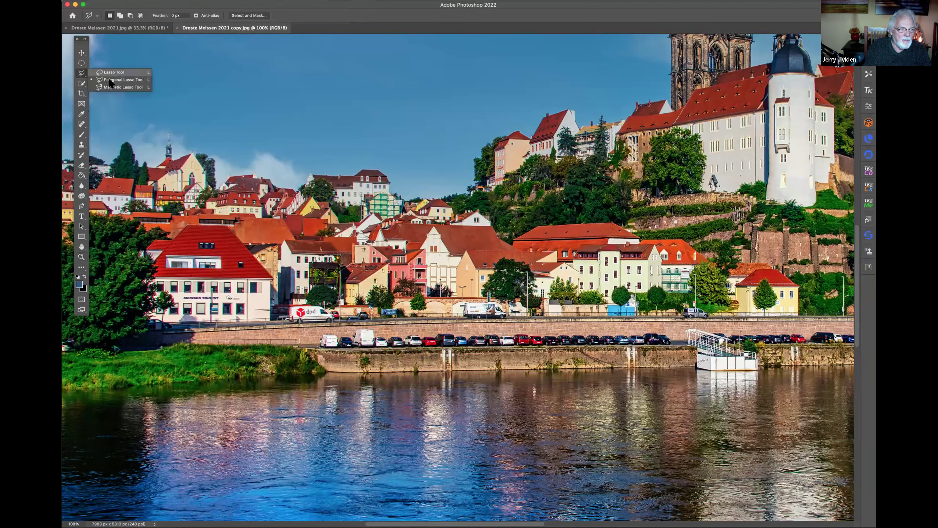
pyautogui.click(115, 82)
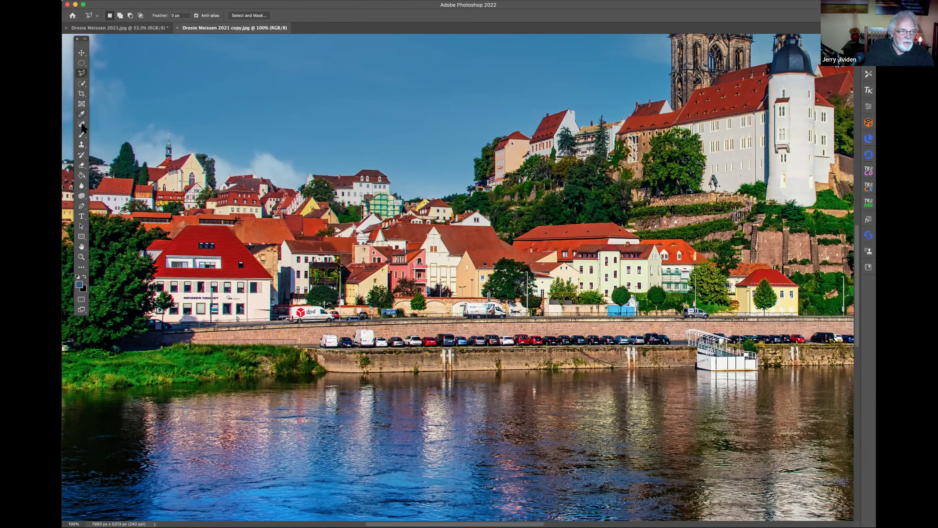
pyautogui.moveTo(81, 125); pyautogui.dragTo(110, 142)
pyautogui.click(115, 140)
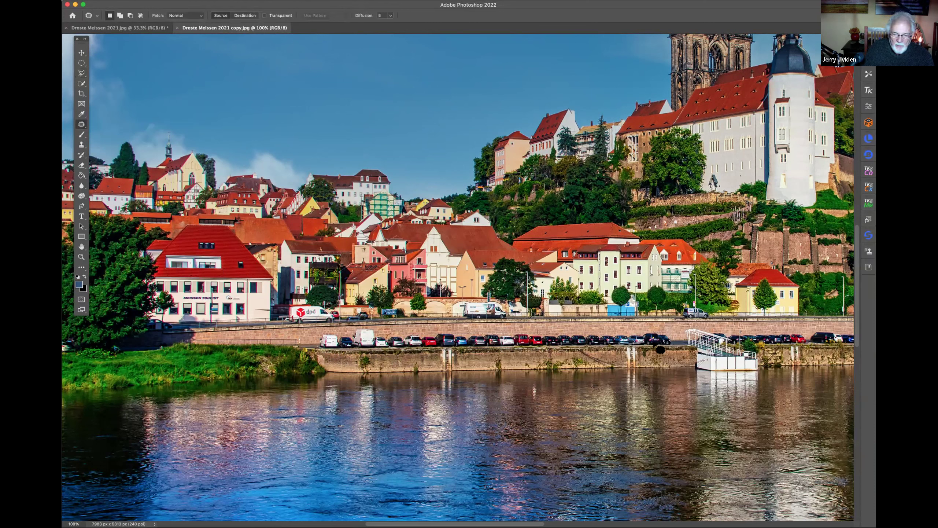
pyautogui.moveTo(674, 345)
pyautogui.mouseDown()
pyautogui.moveTo(674, 334)
pyautogui.moveTo(655, 332)
pyautogui.moveTo(394, 334)
pyautogui.mouseUp()
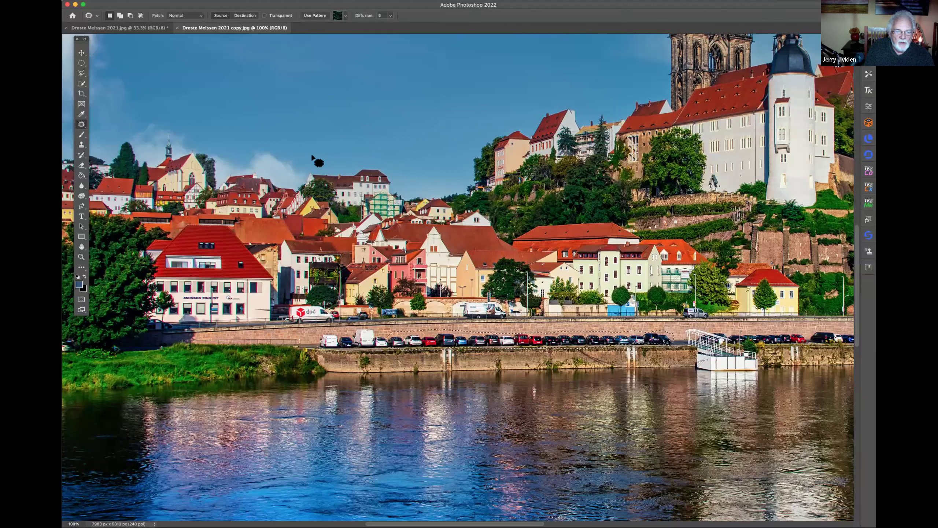
pyautogui.moveTo(492, 331); pyautogui.dragTo(489, 320)
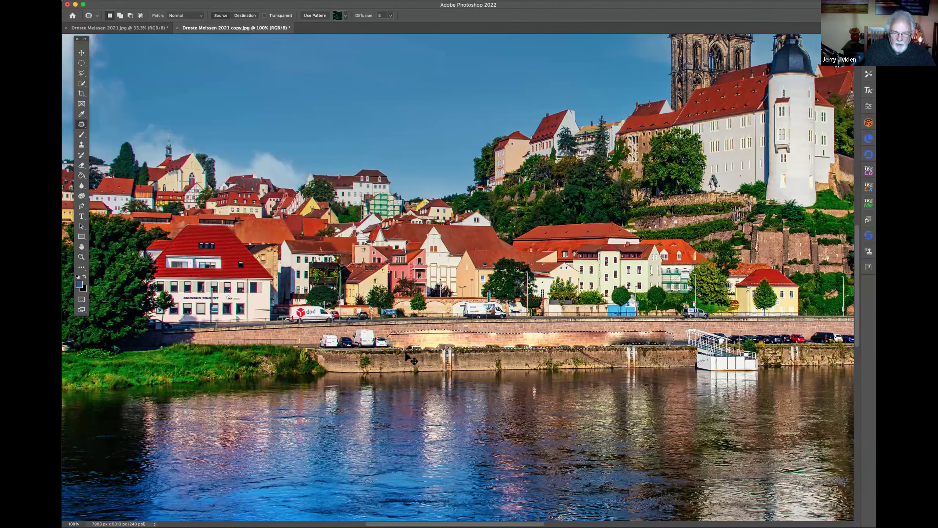
pyautogui.moveTo(406, 355); pyautogui.dragTo(416, 357)
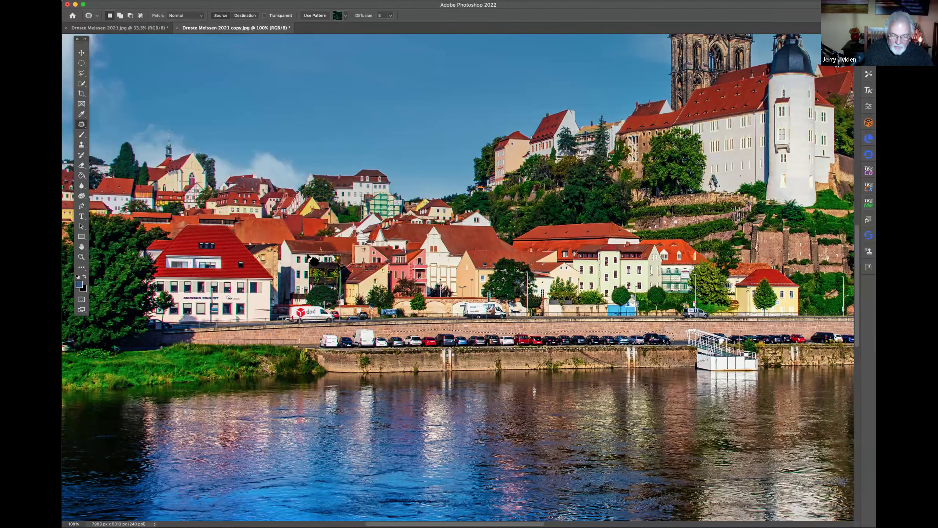
# Step: Cover the two cars parked between the tall white van and the white SUV with cloned stone wall using the Clone Stamp
pyautogui.press('z')
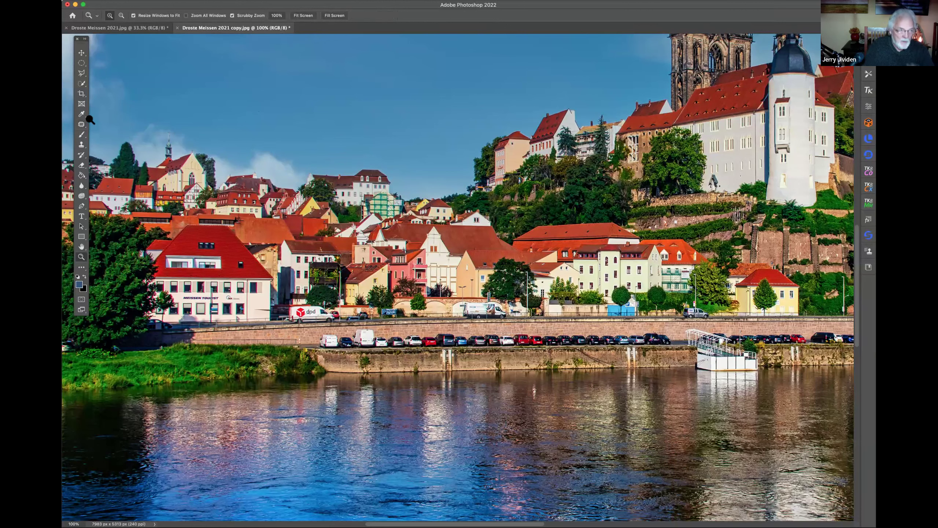
pyautogui.press('super+plus')
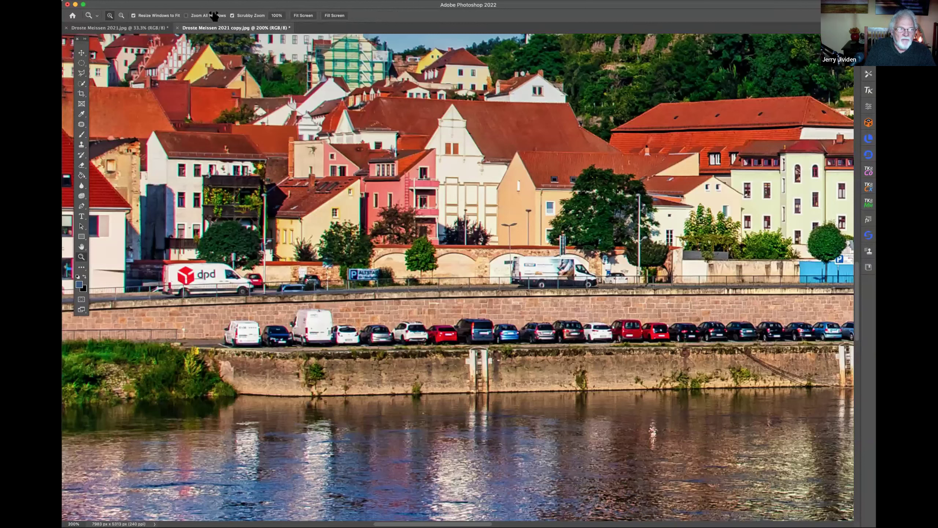
pyautogui.press('s')
pyautogui.press('super+plus')
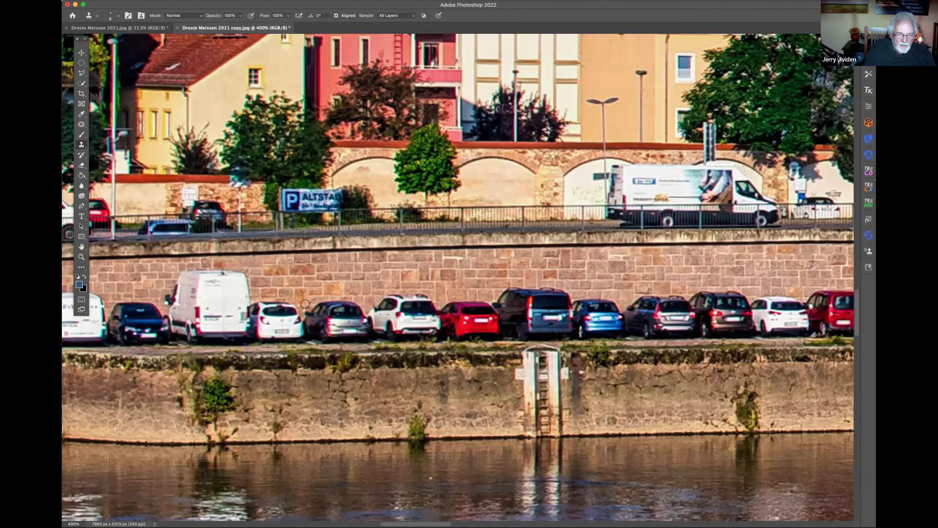
pyautogui.moveTo(307, 315)
pyautogui.mouseDown()
pyautogui.moveTo(329, 314)
pyautogui.moveTo(357, 303)
pyautogui.moveTo(359, 319)
pyautogui.moveTo(338, 318)
pyautogui.mouseUp()
pyautogui.moveTo(331, 326)
pyautogui.mouseDown()
pyautogui.moveTo(315, 327)
pyautogui.moveTo(361, 328)
pyautogui.moveTo(260, 302)
pyautogui.mouseUp()
pyautogui.moveTo(293, 327)
pyautogui.mouseDown()
pyautogui.moveTo(261, 334)
pyautogui.moveTo(358, 333)
pyautogui.moveTo(254, 335)
pyautogui.mouseUp()
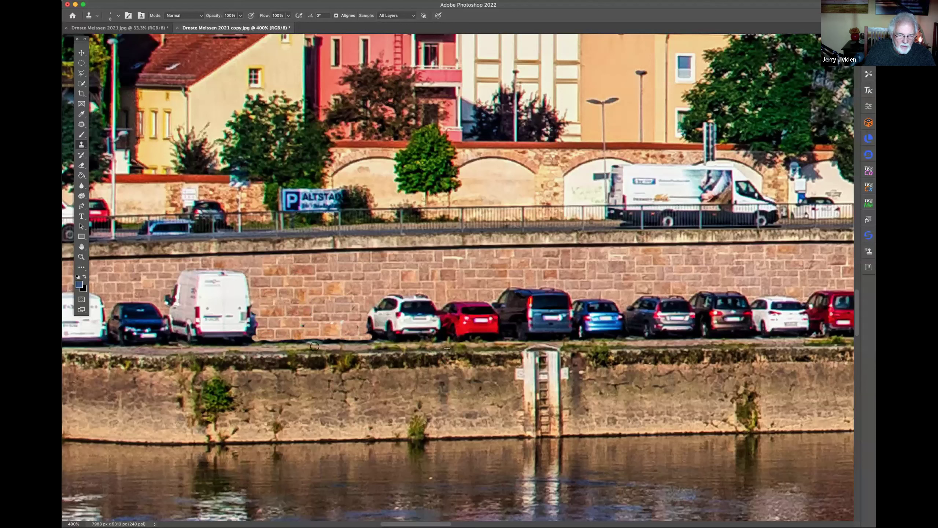
# Step: Clone over the leftover dark shadow line along the foot of the wall where the two cars stood
pyautogui.moveTo(289, 343)
pyautogui.mouseDown()
pyautogui.moveTo(263, 340)
pyautogui.moveTo(371, 337)
pyautogui.moveTo(267, 344)
pyautogui.mouseUp()
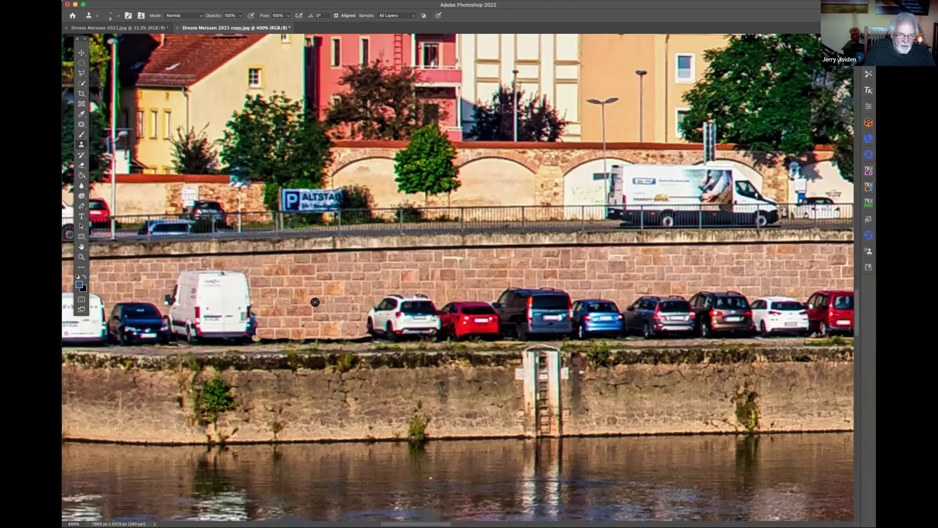
pyautogui.keyDown('alt'); pyautogui.click(312, 302); pyautogui.keyUp('alt')
pyautogui.moveTo(313, 337)
pyautogui.mouseDown()
pyautogui.moveTo(260, 338)
pyautogui.moveTo(285, 339)
pyautogui.mouseUp()
pyautogui.moveTo(373, 339); pyautogui.dragTo(309, 340)
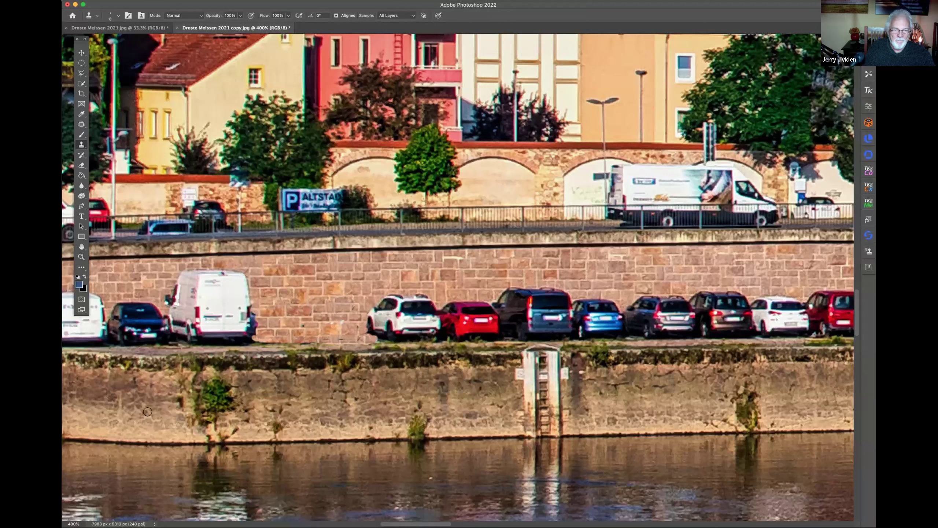
# Step: Burn the upper sky of the Meissen copy using a Burn brush of 1800, midtones range and 18% exposure
pyautogui.click(81, 256)
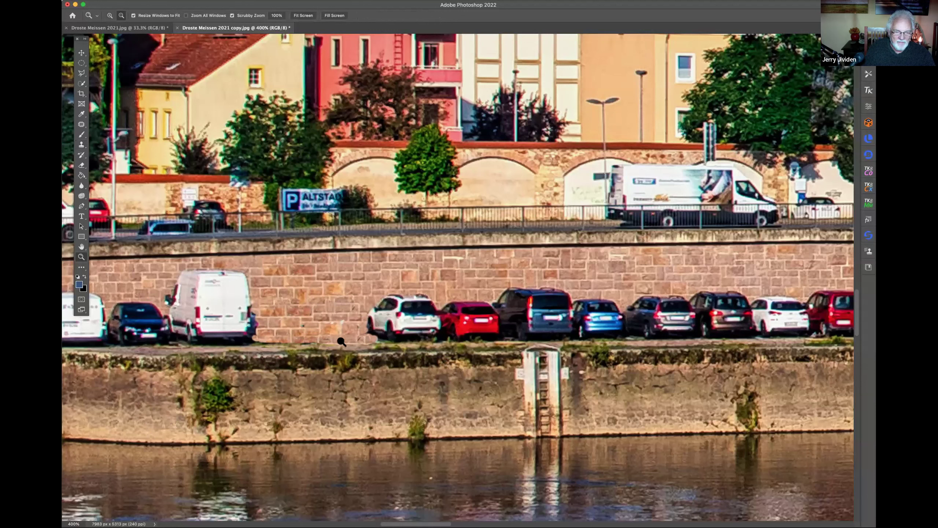
pyautogui.keyDown('alt'); pyautogui.click(363, 335); pyautogui.keyUp('alt')
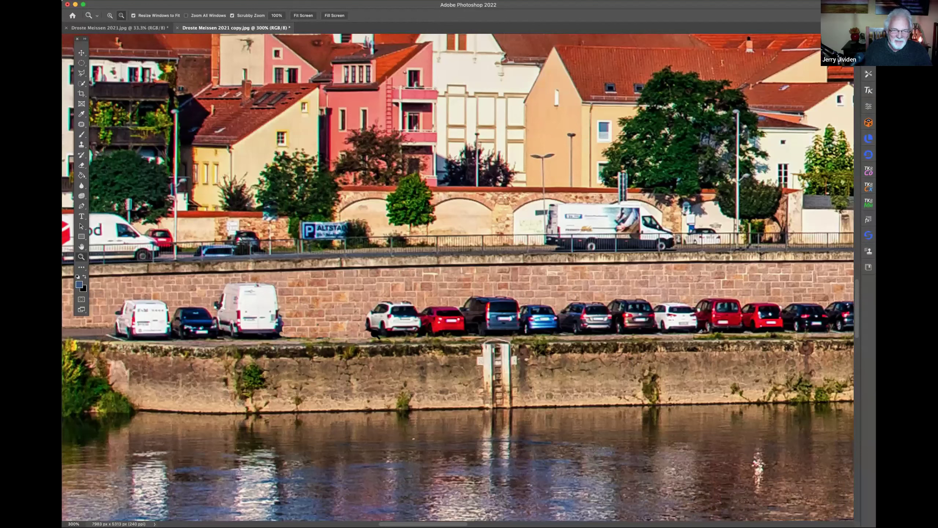
pyautogui.keyDown('alt'); pyautogui.click(374, 336); pyautogui.keyUp('alt')
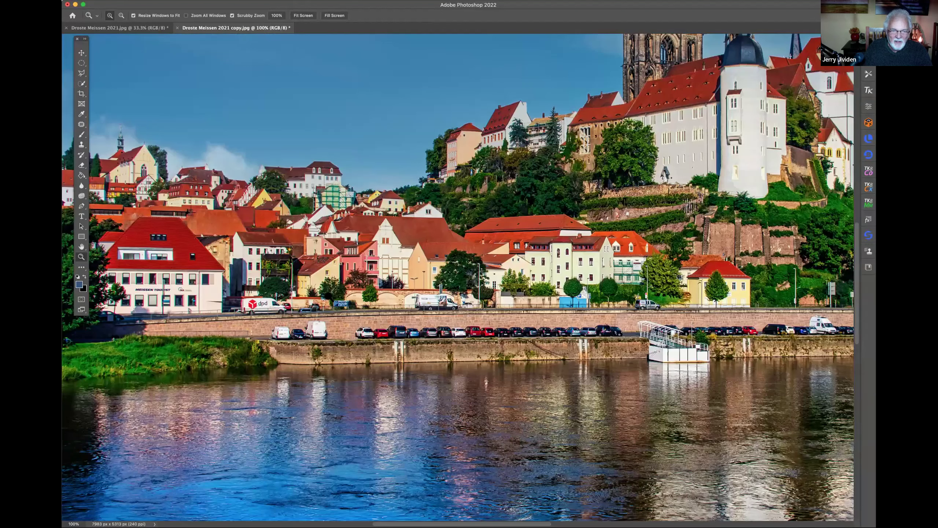
pyautogui.keyDown('alt'); pyautogui.click(300, 295); pyautogui.keyUp('alt')
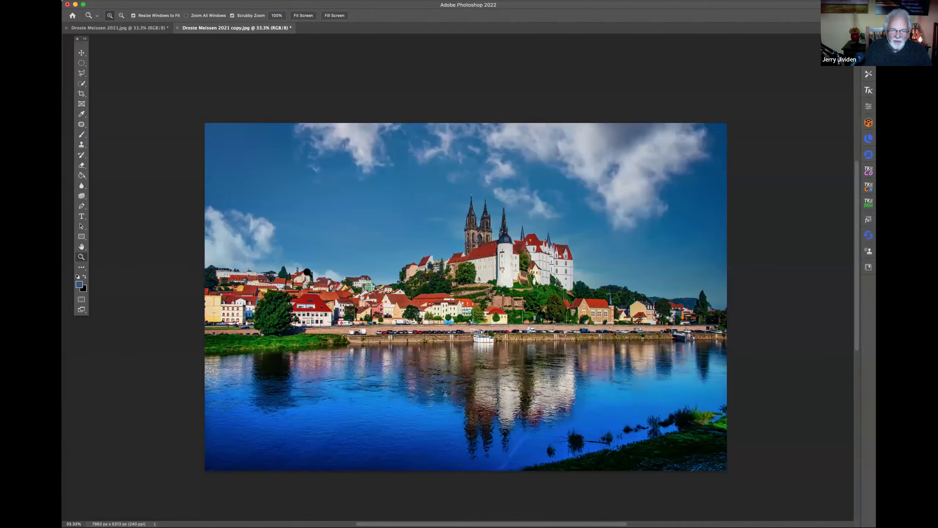
pyautogui.moveTo(81, 195); pyautogui.dragTo(108, 203)
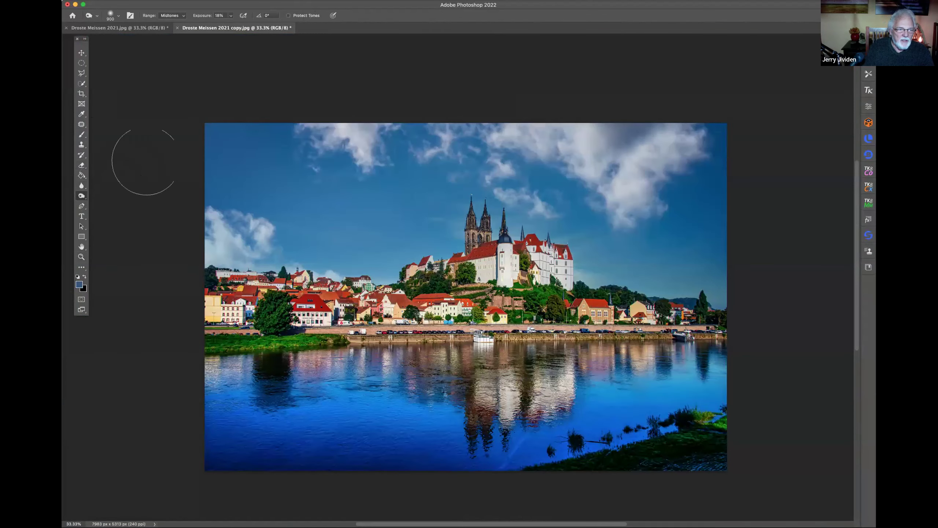
pyautogui.press(']')
pyautogui.press(']')
pyautogui.press(']')
pyautogui.press(']')
pyautogui.press(']')
pyautogui.press(']')
pyautogui.press(']')
pyautogui.press(']')
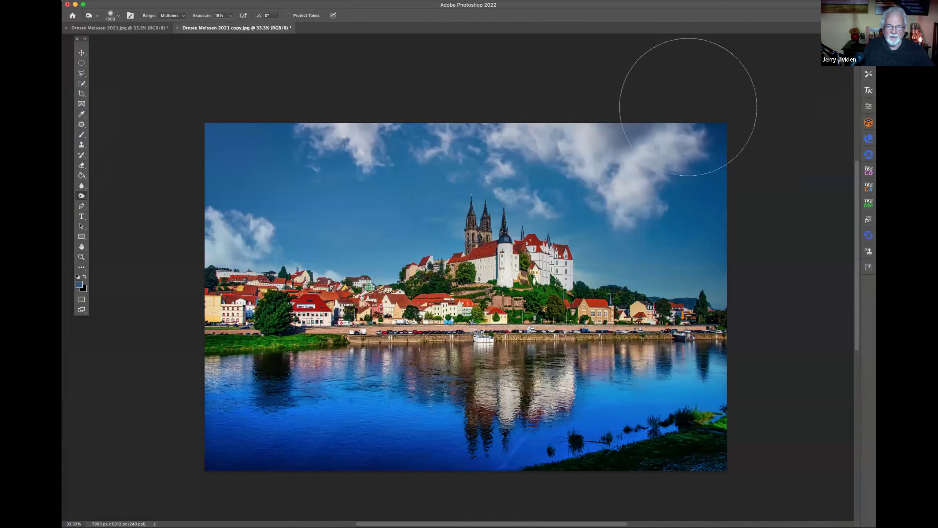
pyautogui.moveTo(467, 105); pyautogui.dragTo(215, 129)
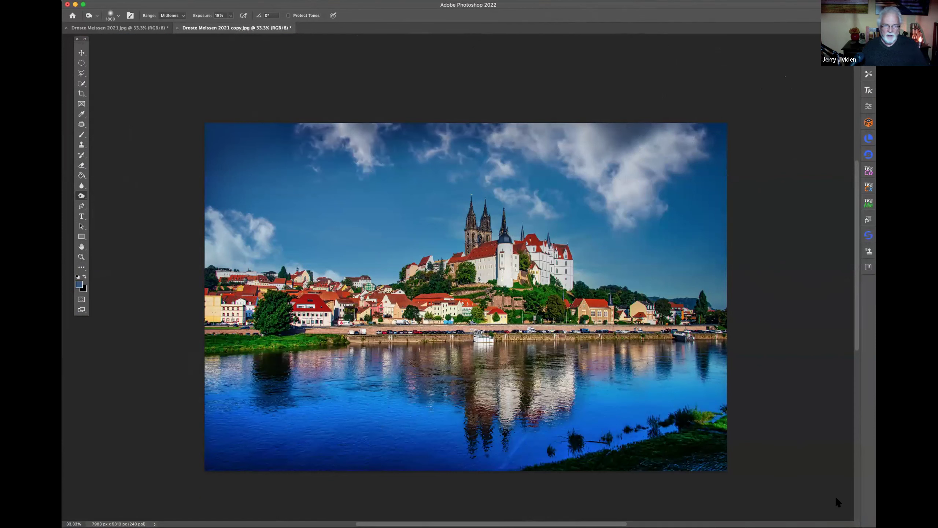
pyautogui.moveTo(517, 266); pyautogui.dragTo(492, 263)
pyautogui.press('super+z')
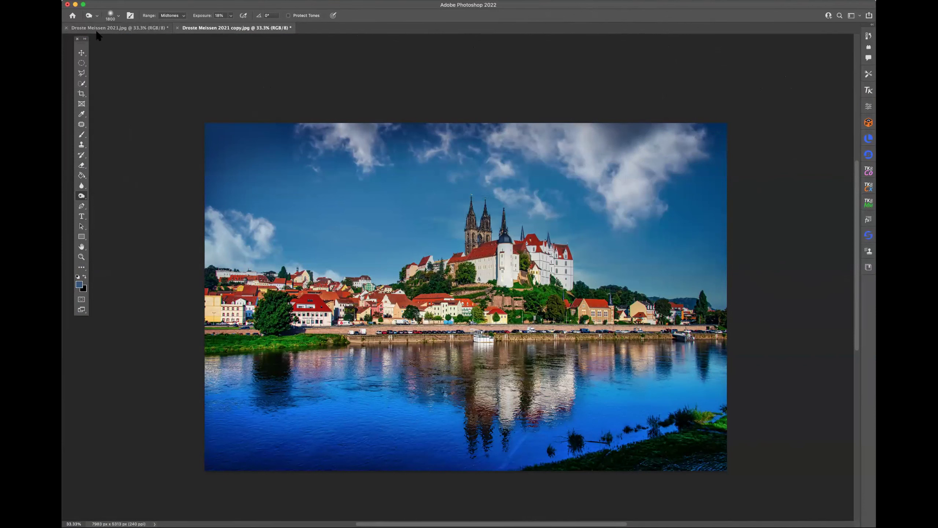
# Step: Close the Meissen copy and the original Meissen photo without saving the changes
pyautogui.click(176, 28)
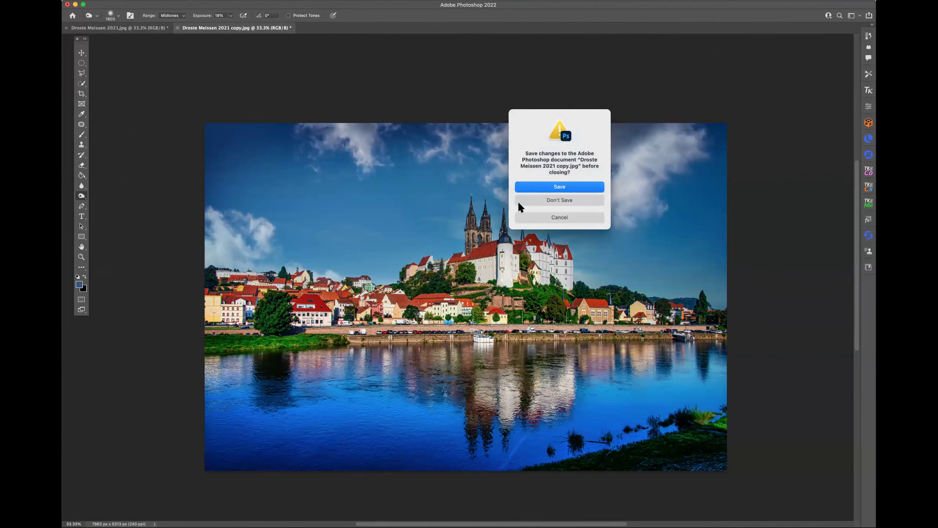
pyautogui.click(529, 199)
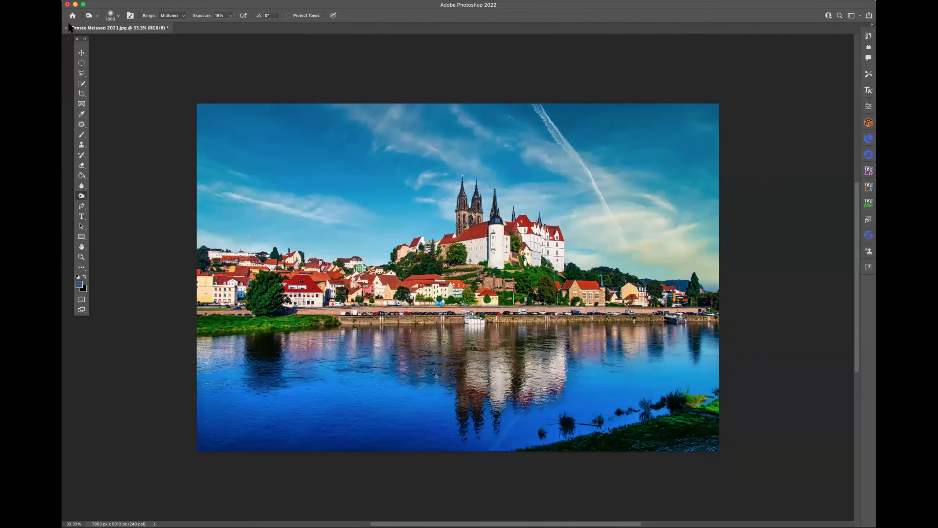
pyautogui.click(67, 28)
pyautogui.click(574, 197)
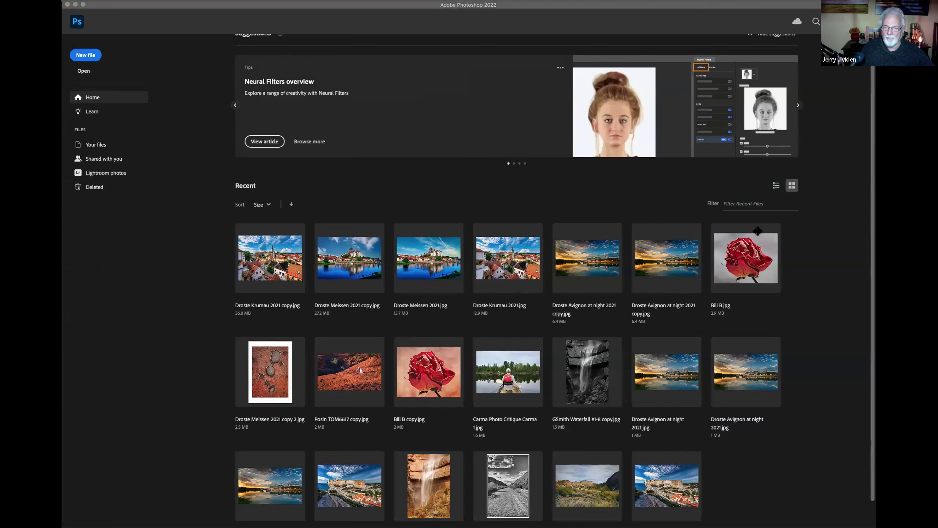
# Step: Open the original feather photo and its edited copy
pyautogui.click(750, 131)
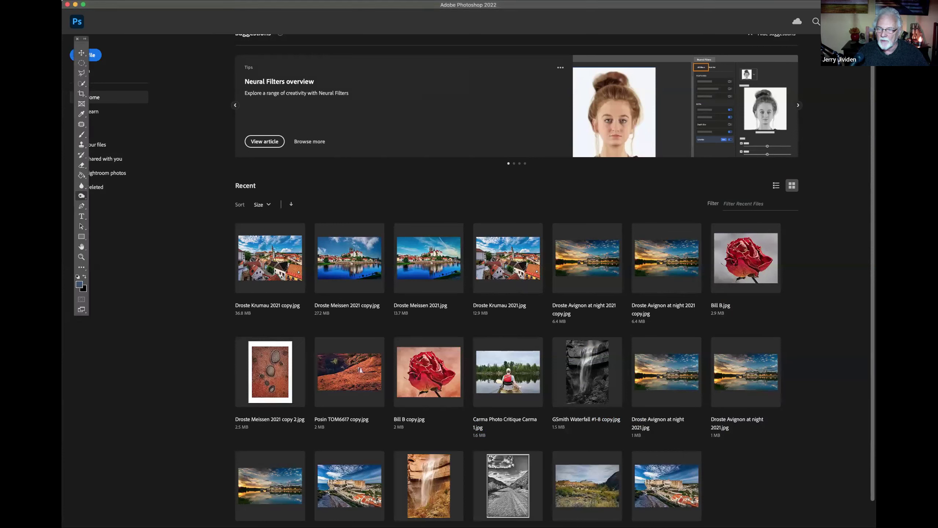
pyautogui.press('Escape')
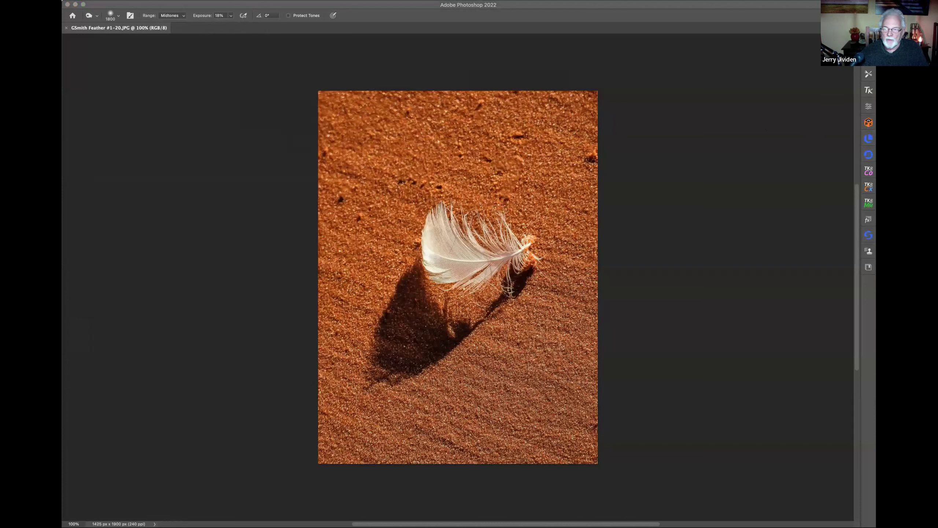
pyautogui.click(748, 98)
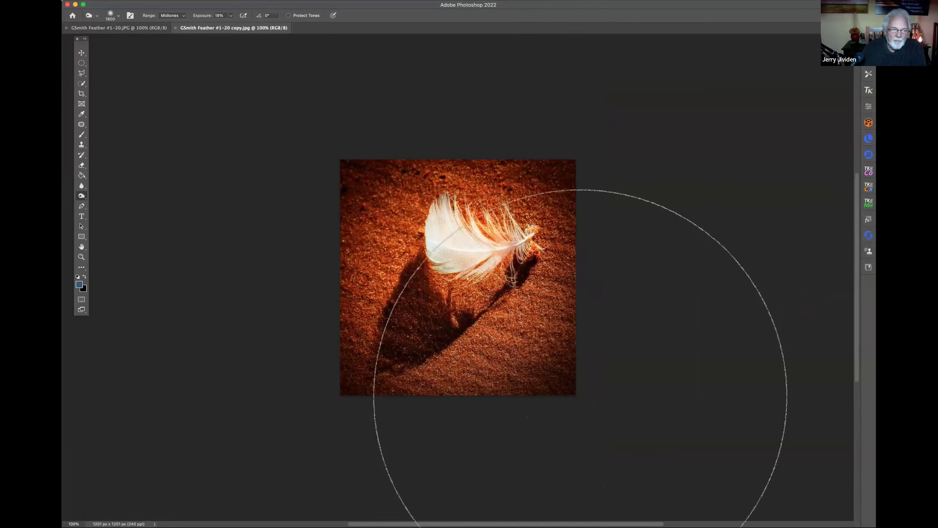
# Step: Compare the original feather photo with the edited copy, checking the crop, the darkened sand edges and the feather's brightness
pyautogui.click(120, 28)
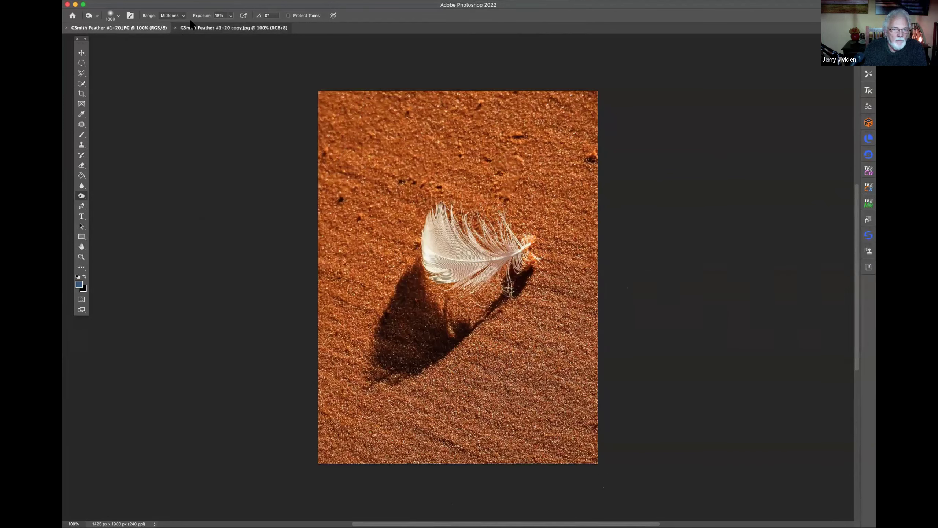
pyautogui.click(222, 27)
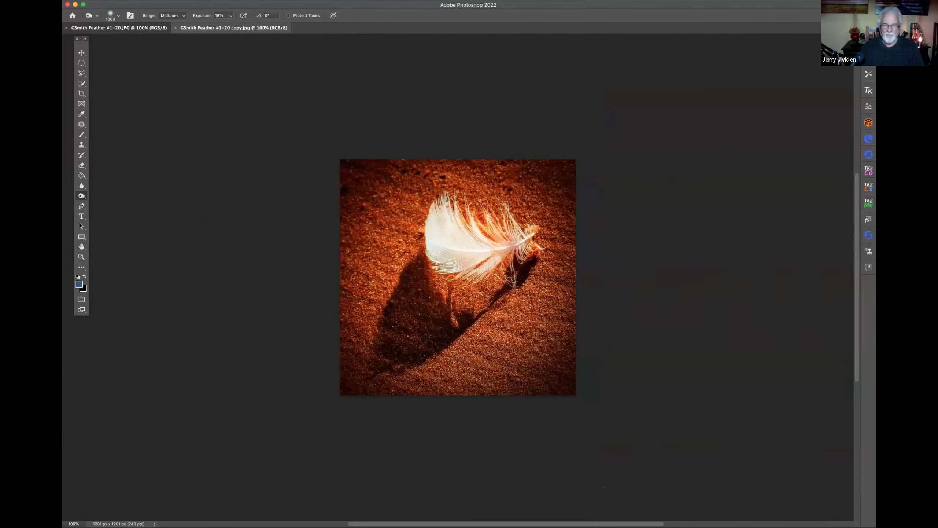
pyautogui.click(133, 29)
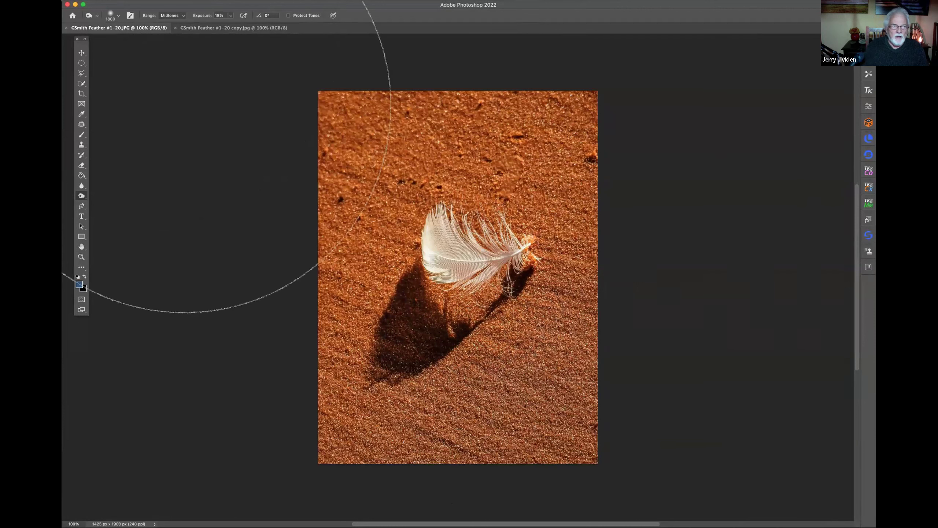
pyautogui.click(196, 29)
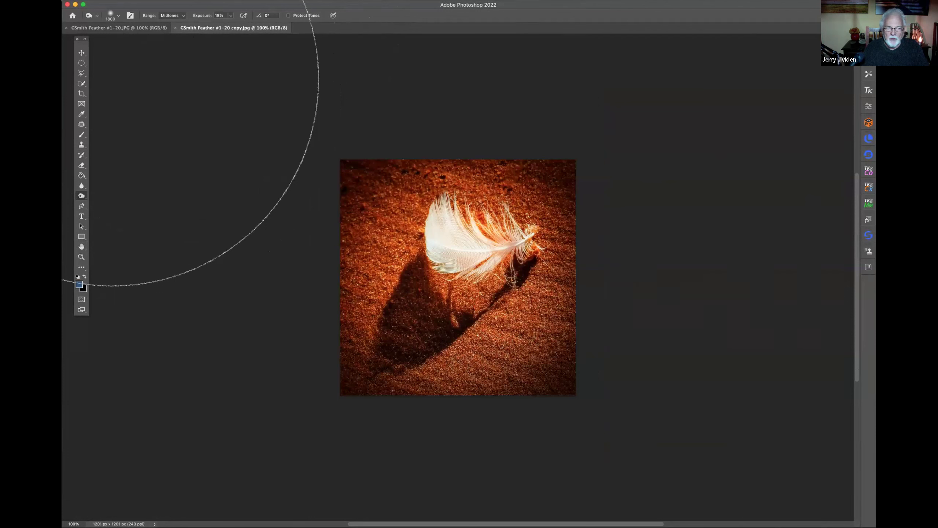
pyautogui.click(119, 28)
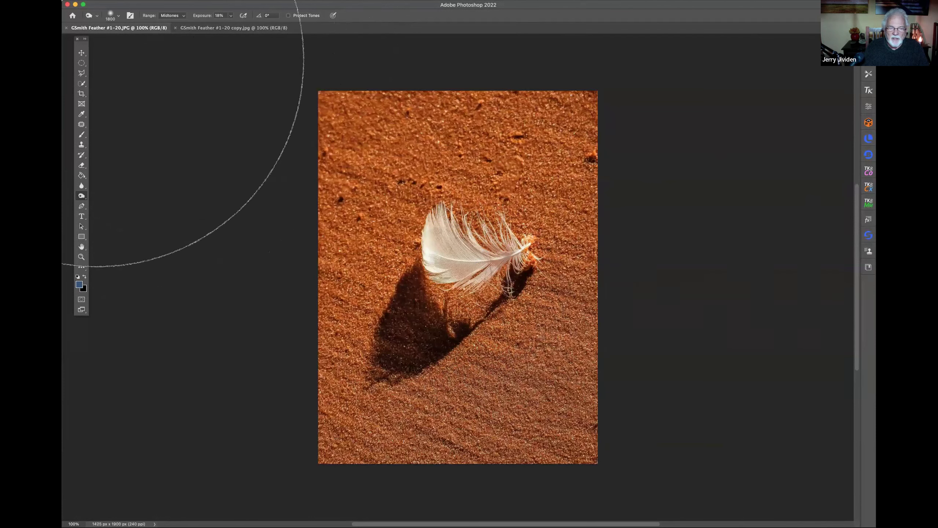
pyautogui.click(200, 29)
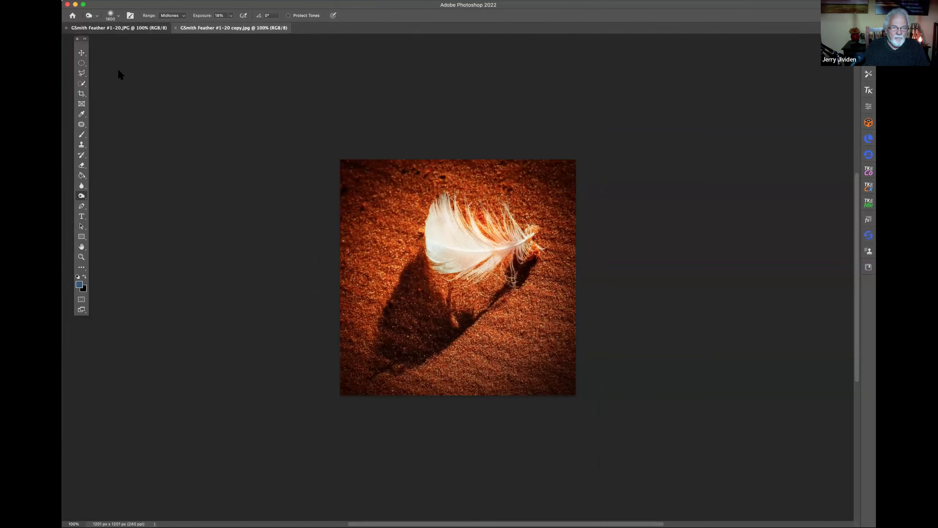
pyautogui.click(122, 28)
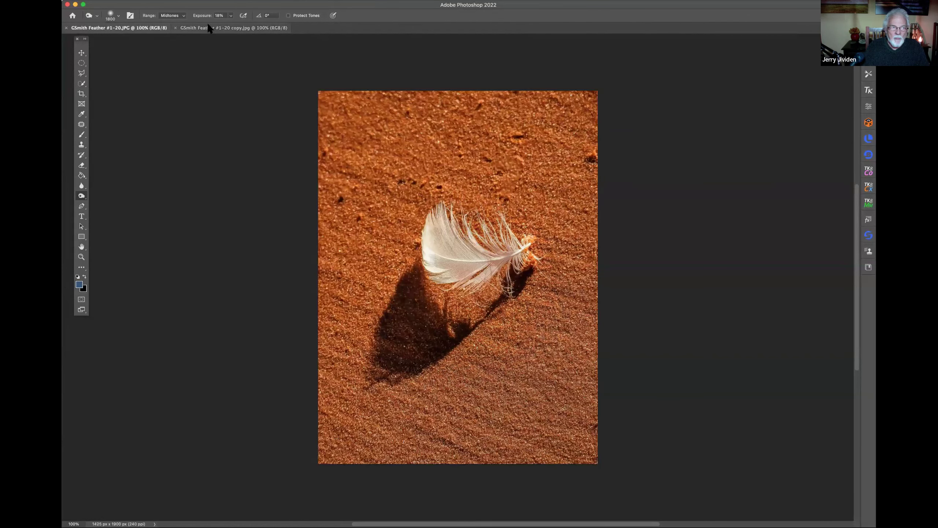
pyautogui.click(207, 26)
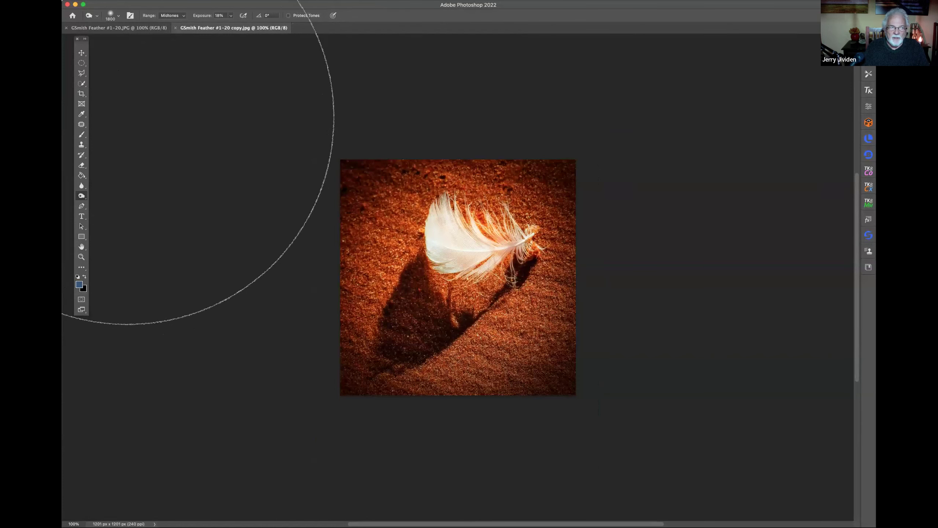
# Step: Crop the original feather photo around the feather and its shadow, to about 1225 × 1074 px
pyautogui.click(139, 29)
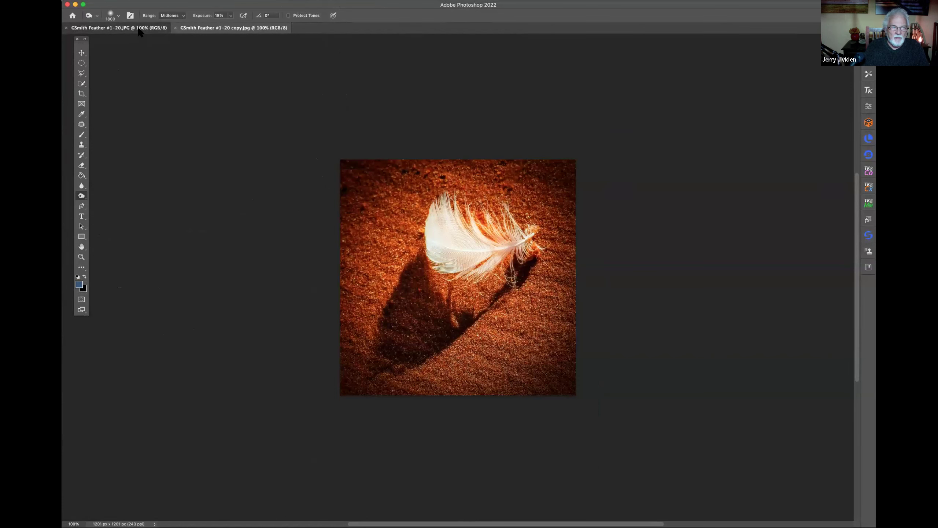
pyautogui.click(81, 93)
pyautogui.moveTo(319, 94); pyautogui.dragTo(339, 117)
pyautogui.moveTo(450, 263); pyautogui.dragTo(493, 245)
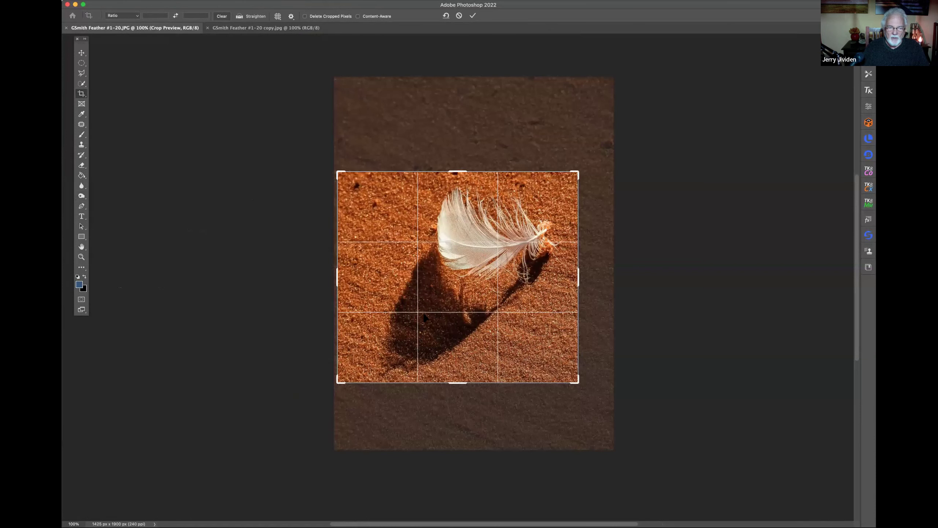
pyautogui.click(472, 16)
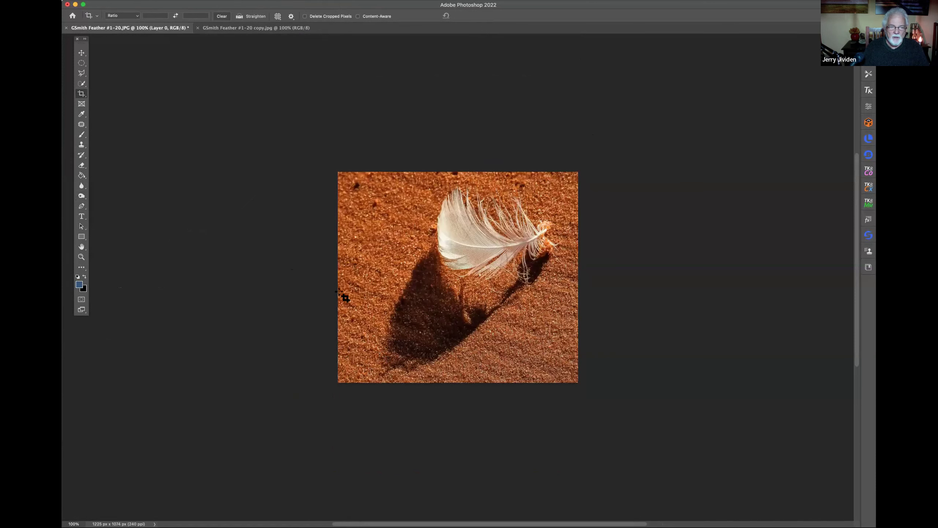
# Step: Trim more sand off the left side of the cropped feather photo, to about 1129 × 1074 px
pyautogui.click(338, 276)
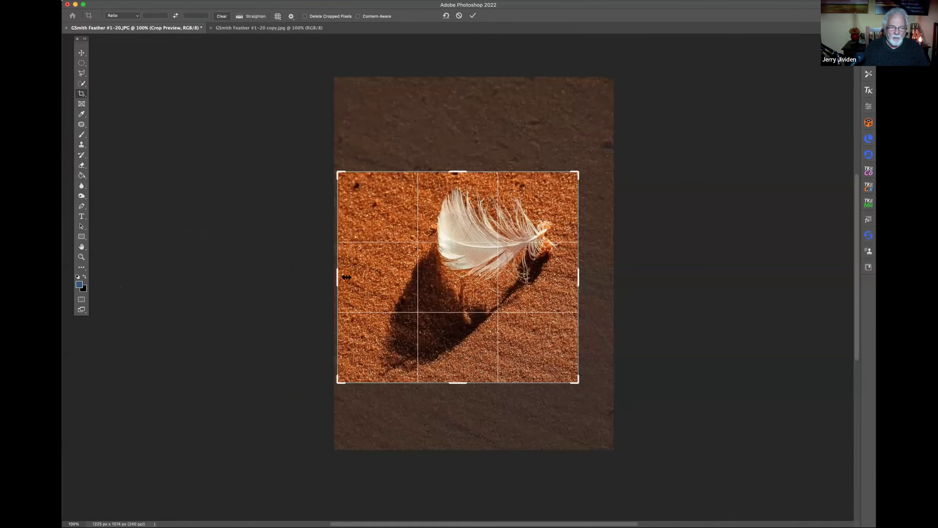
pyautogui.moveTo(343, 275); pyautogui.dragTo(357, 275)
pyautogui.press('Return')
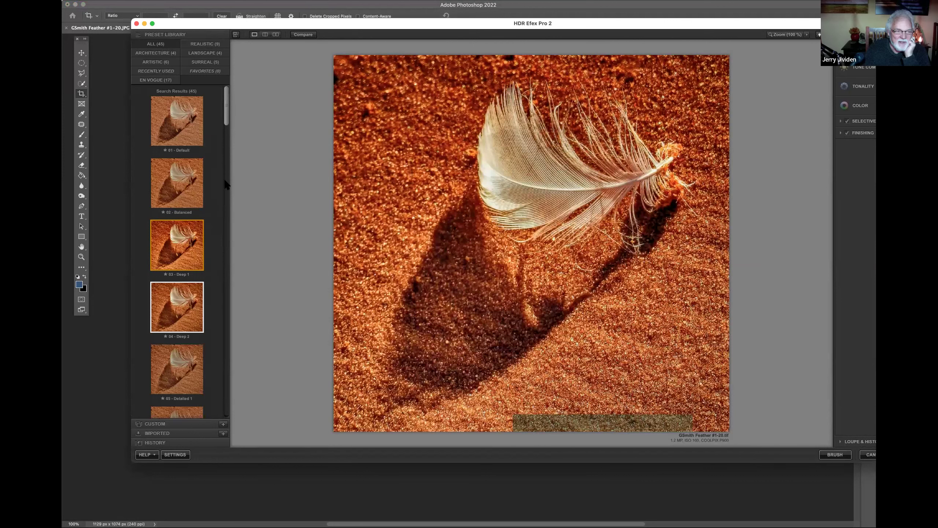
# Step: Preview the Tinted Structure, Soft and Graduated 2 presets on the feather photo in HDR Efex Pro 2
pyautogui.scroll(-10, 175, 242)
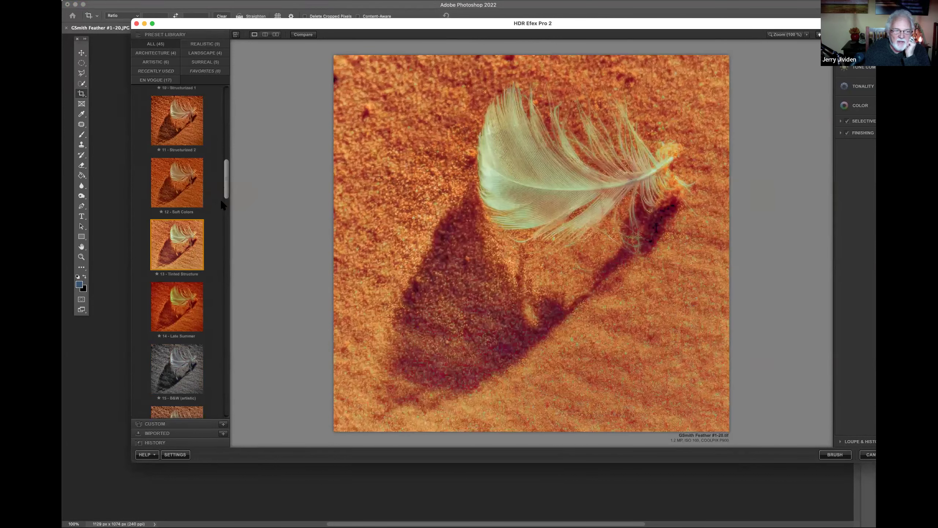
pyautogui.scroll(-9, 227, 209)
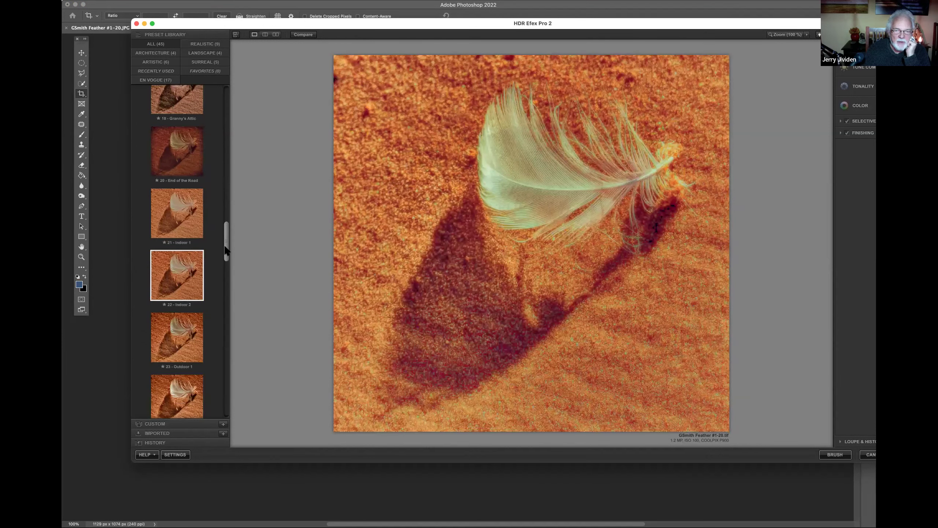
pyautogui.scroll(-4, 192, 236)
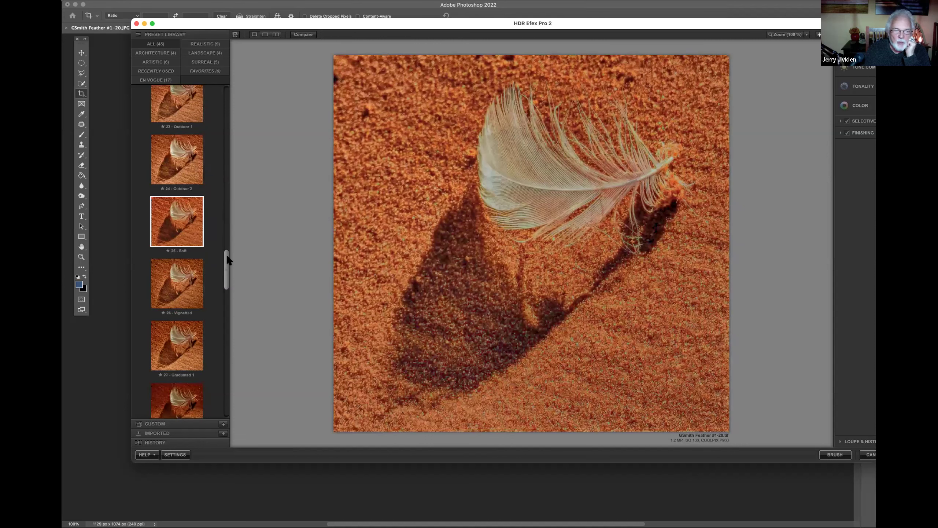
pyautogui.scroll(-2, 202, 247)
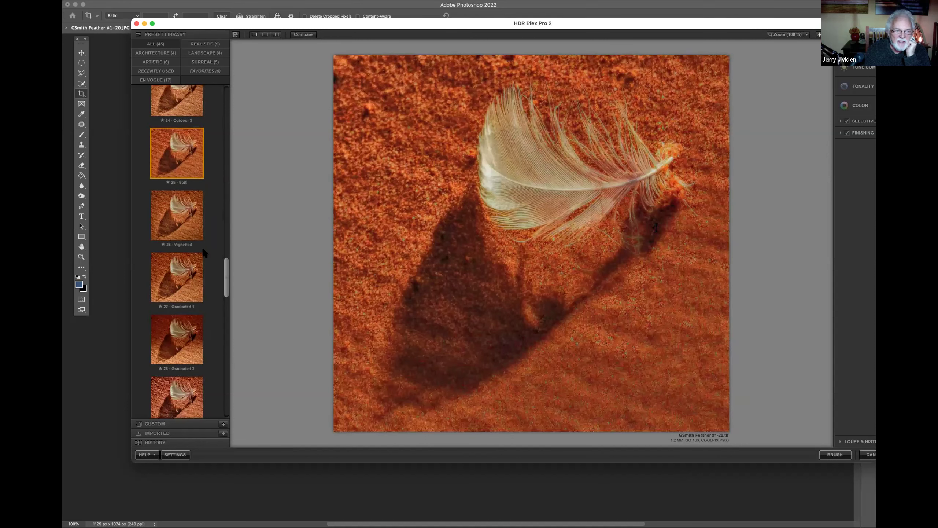
pyautogui.click(183, 259)
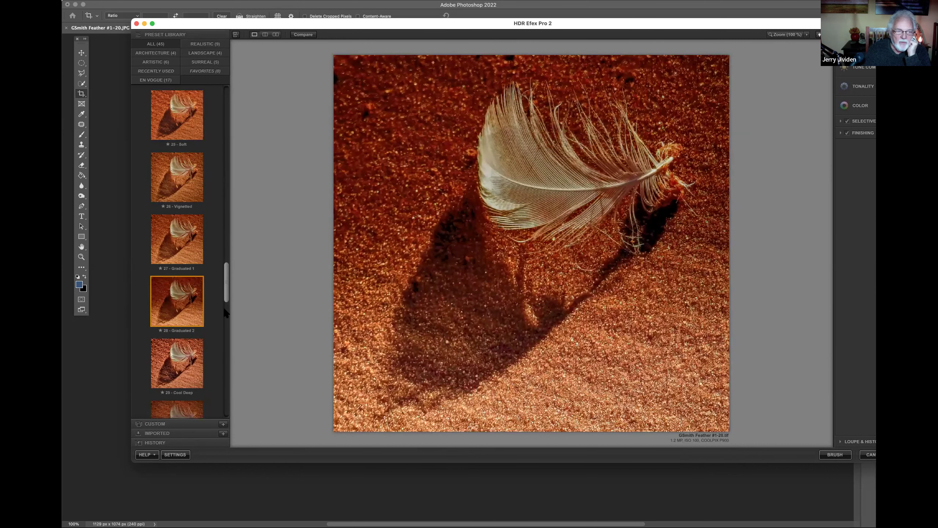
# Step: Preview the Daylight to Evening, Elevated Texture and Warm Deep presets on the feather photo
pyautogui.scroll(-8, 204, 240)
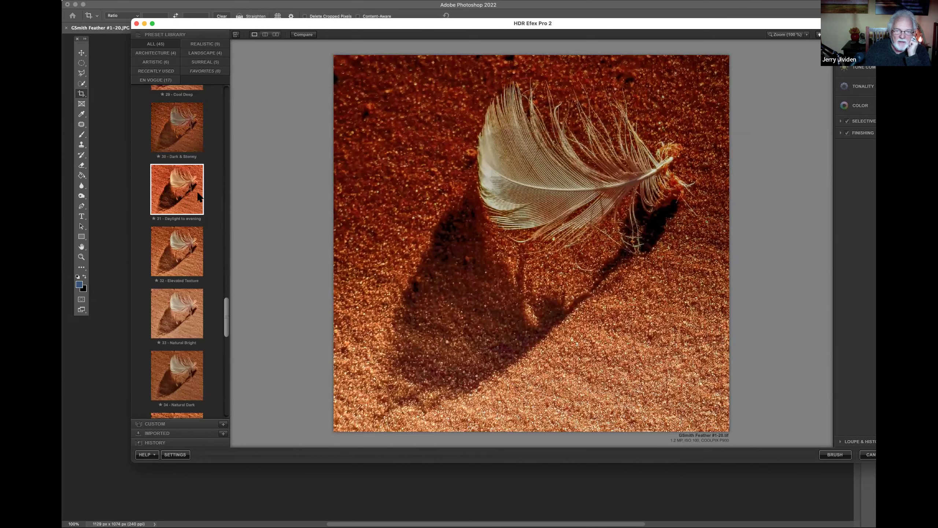
pyautogui.click(198, 196)
pyautogui.click(193, 252)
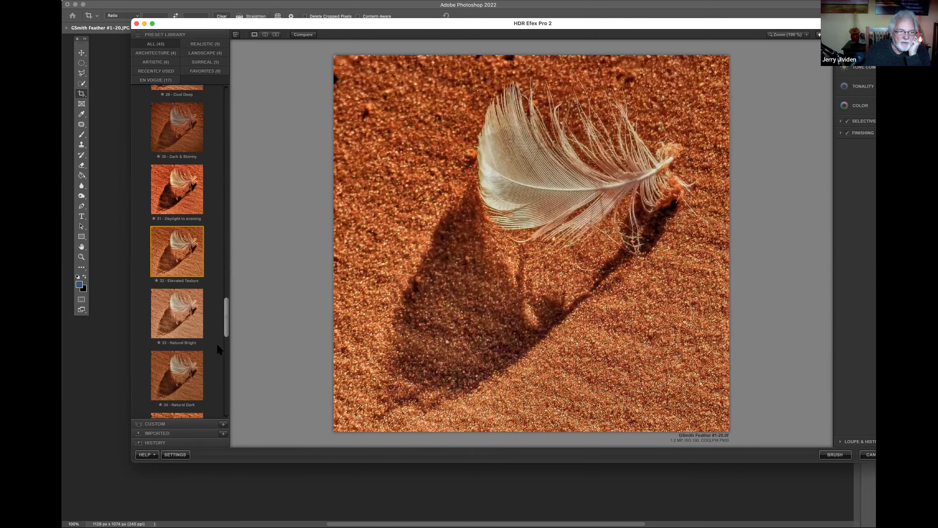
pyautogui.scroll(-6, 175, 246)
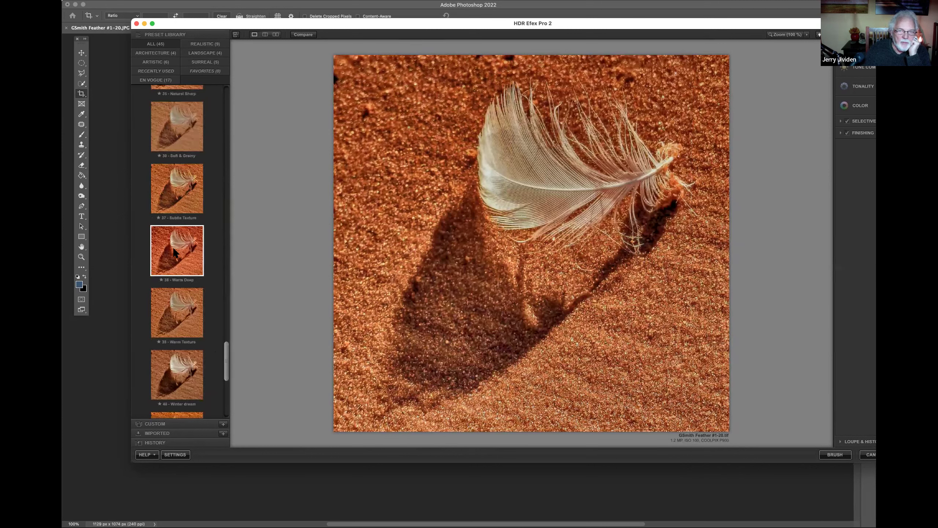
pyautogui.click(174, 252)
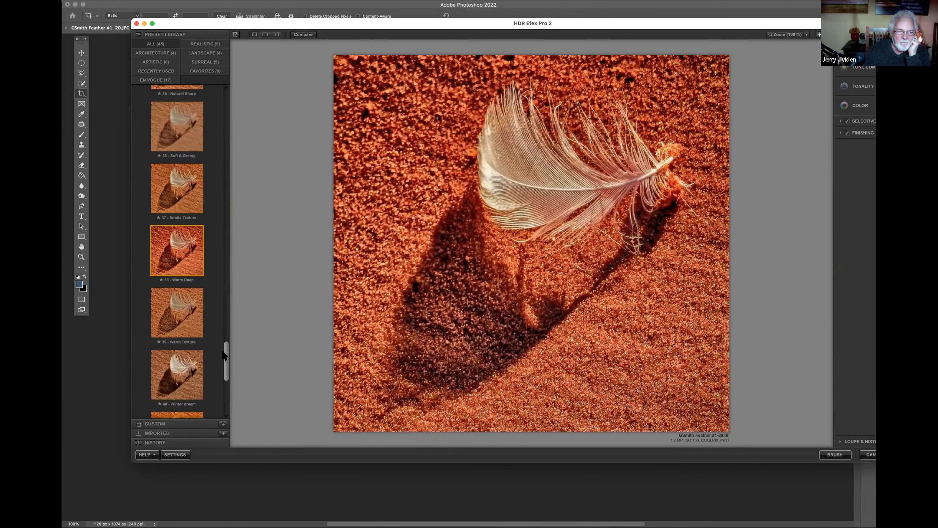
pyautogui.scroll(-5, 221, 380)
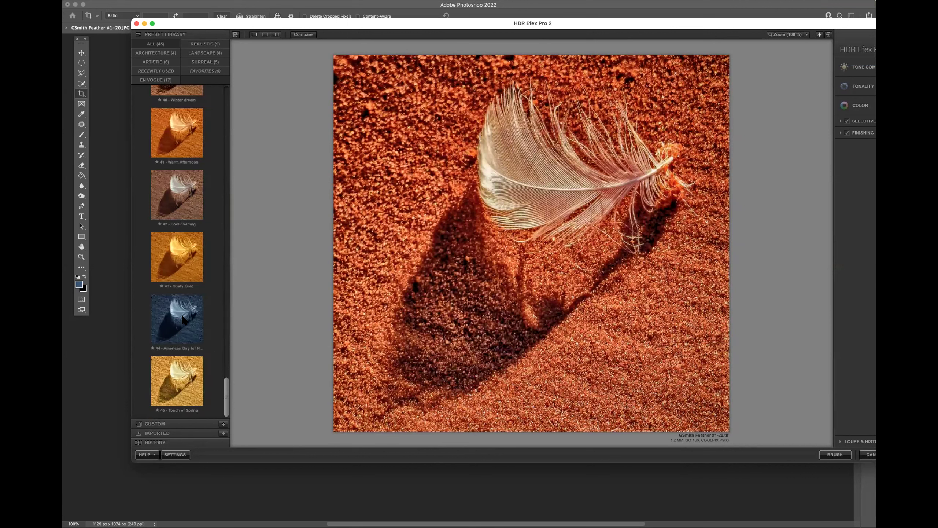
# Step: Preview the American Day for Night, Dusty Gold, Cool Evening and Warm Afternoon presets, then leave HDR Efex Pro 2 without applying any
pyautogui.click(184, 320)
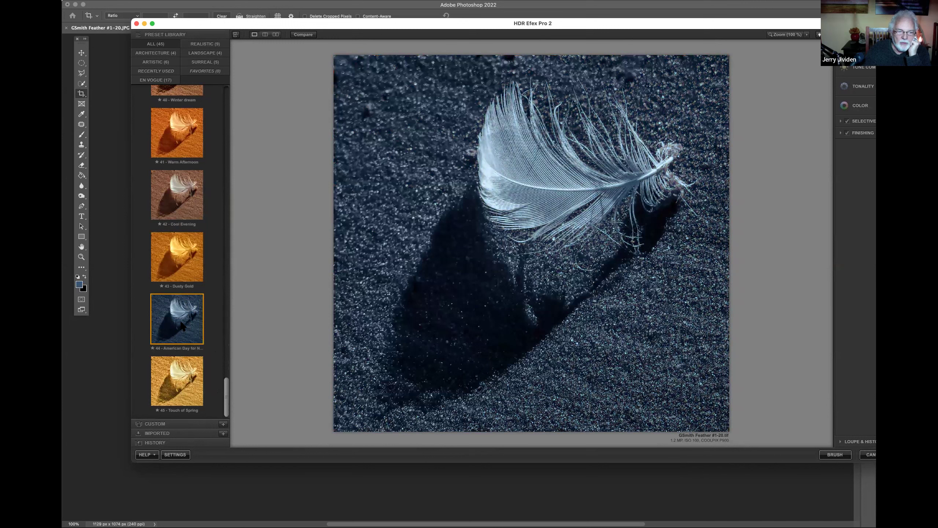
pyautogui.click(182, 274)
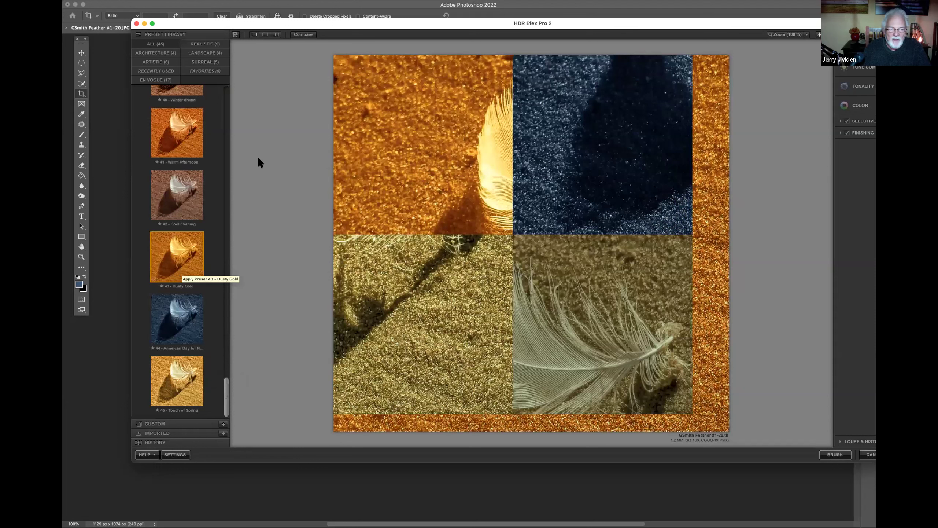
pyautogui.click(177, 195)
pyautogui.press('Up')
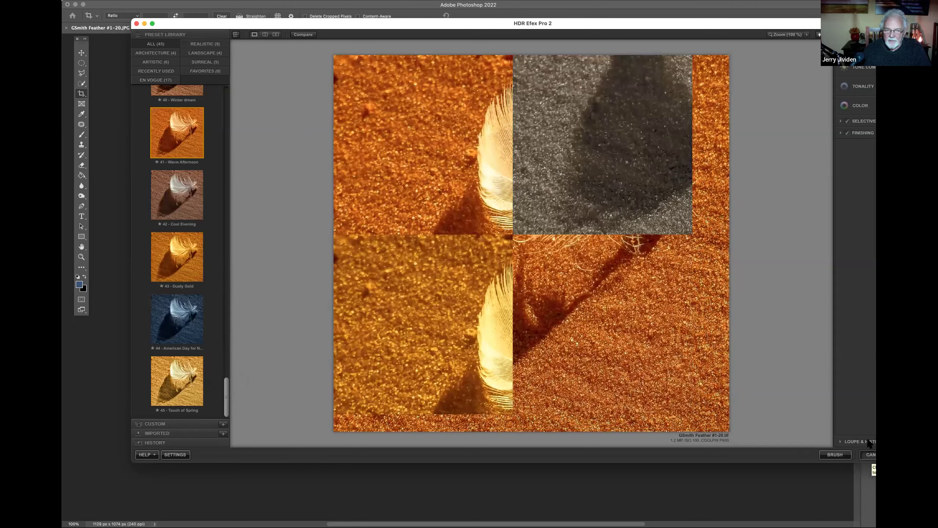
pyautogui.click(870, 453)
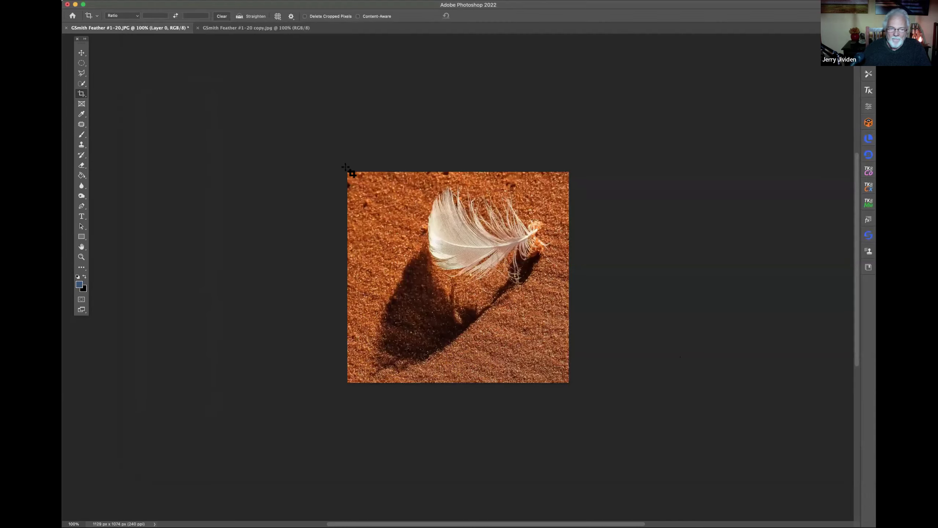
# Step: Set up the Burn tool with a 900 px brush, the Shadows range and 34% exposure
pyautogui.click(82, 196)
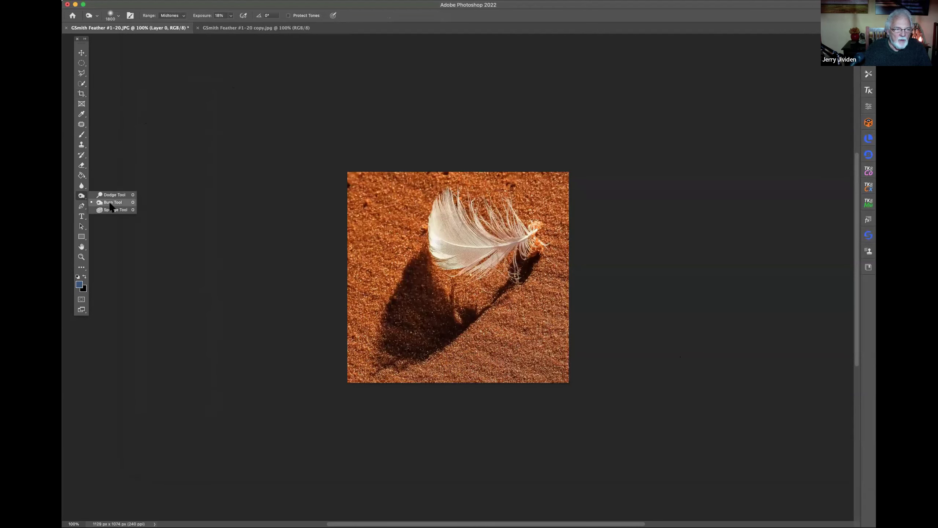
pyautogui.click(108, 202)
pyautogui.press('[')
pyautogui.press('[')
pyautogui.press('[')
pyautogui.press('[')
pyautogui.press('[')
pyautogui.press('[')
pyautogui.press('[')
pyautogui.press('[')
pyautogui.press('[')
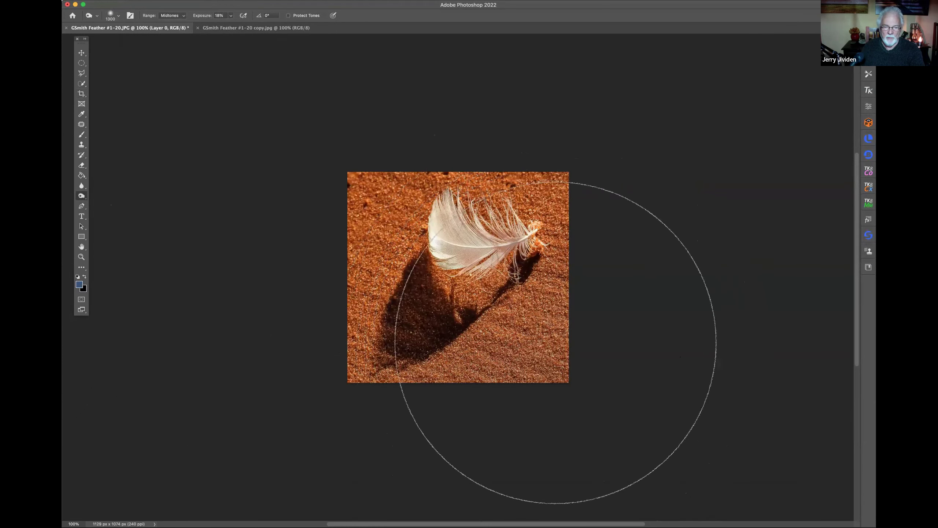
pyautogui.click(172, 15)
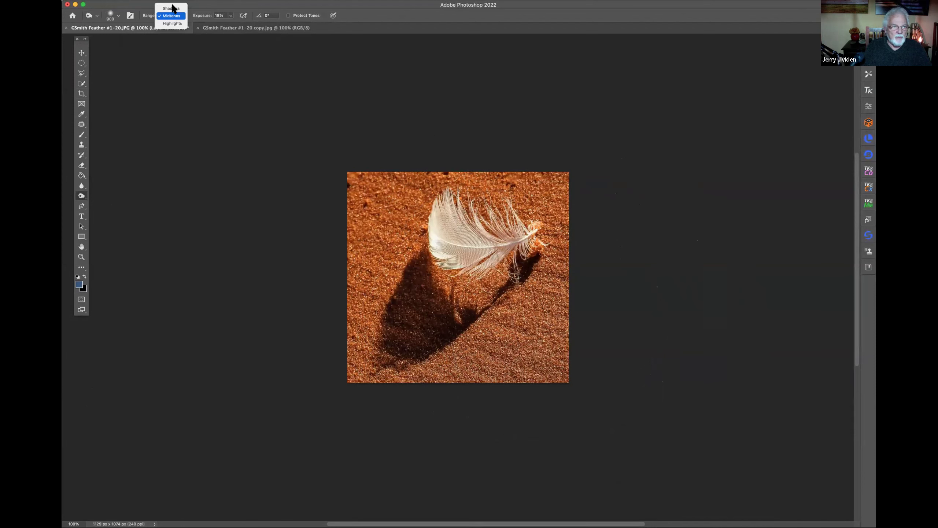
pyautogui.click(178, 8)
pyautogui.moveTo(201, 15); pyautogui.dragTo(209, 15)
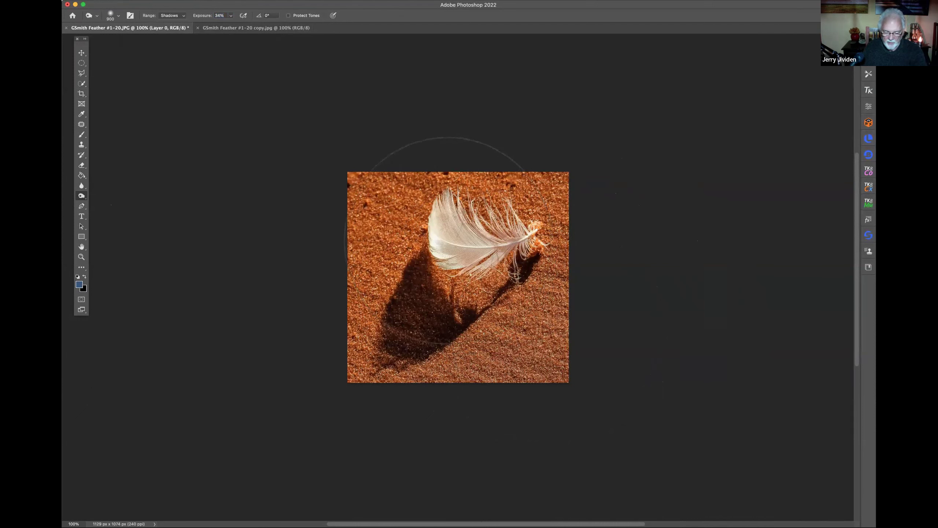
# Step: Enlarge the feather photo to 200% and size the burn brush to 400 px
pyautogui.press(']')
pyautogui.press(']')
pyautogui.press('z')
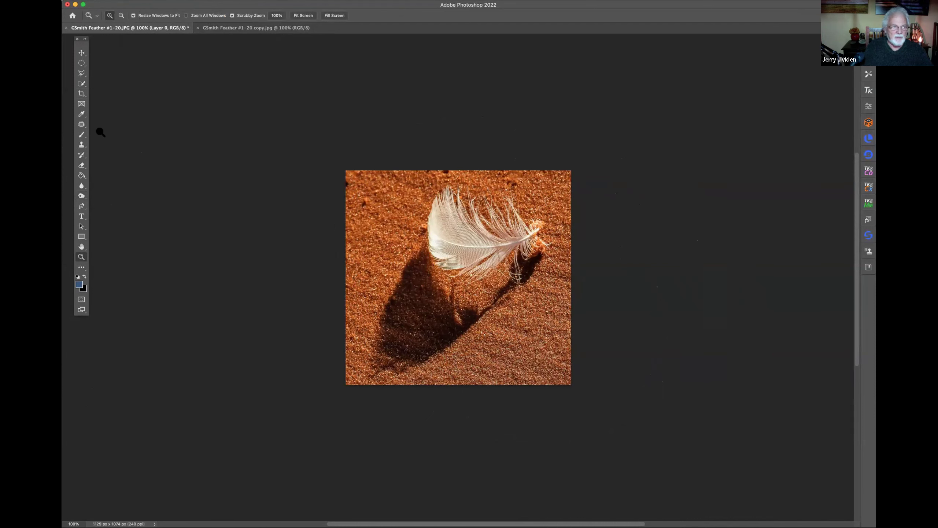
pyautogui.click(105, 204)
pyautogui.press('o')
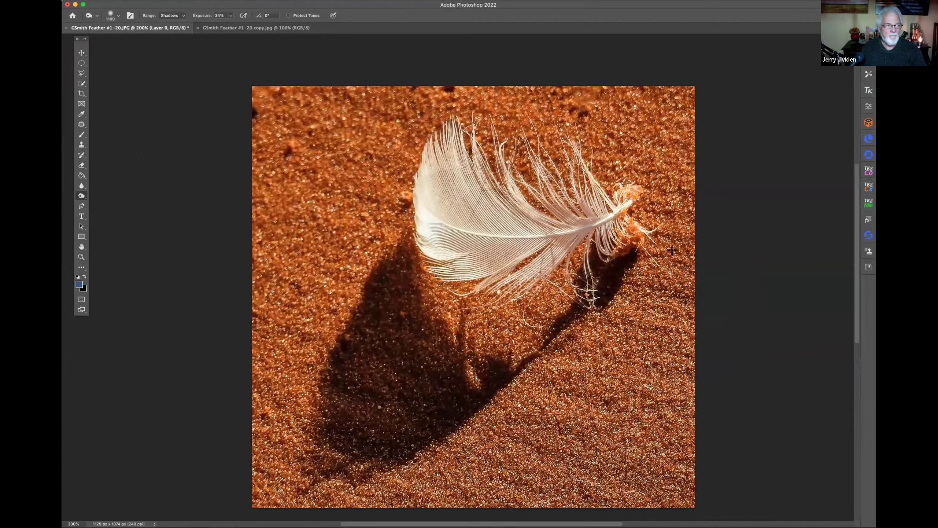
pyautogui.press('[')
pyautogui.press('[')
pyautogui.press('[')
pyautogui.press('[')
pyautogui.press('[')
pyautogui.press('[')
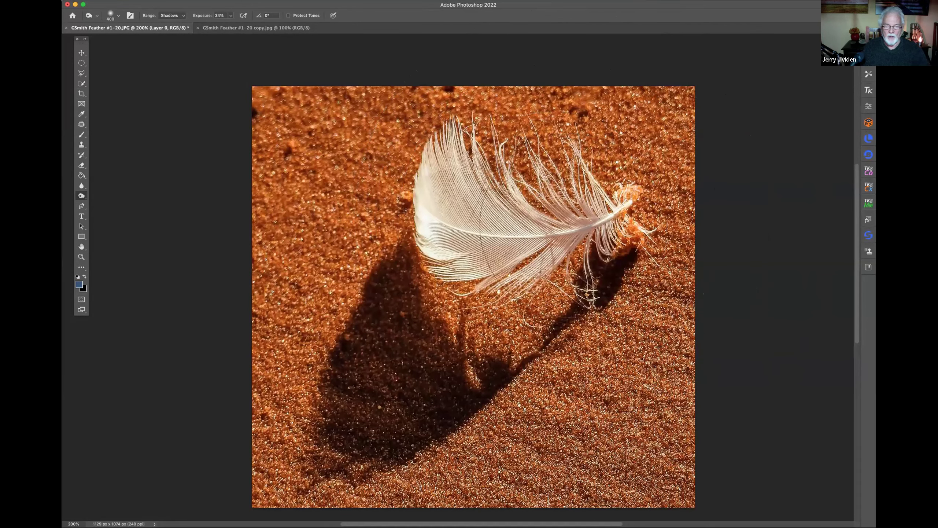
# Step: Try burning the shadows across the feather and the sand beside it, undoing each stroke
pyautogui.moveTo(543, 237)
pyautogui.mouseDown()
pyautogui.moveTo(472, 222)
pyautogui.moveTo(425, 178)
pyautogui.moveTo(395, 200)
pyautogui.mouseUp()
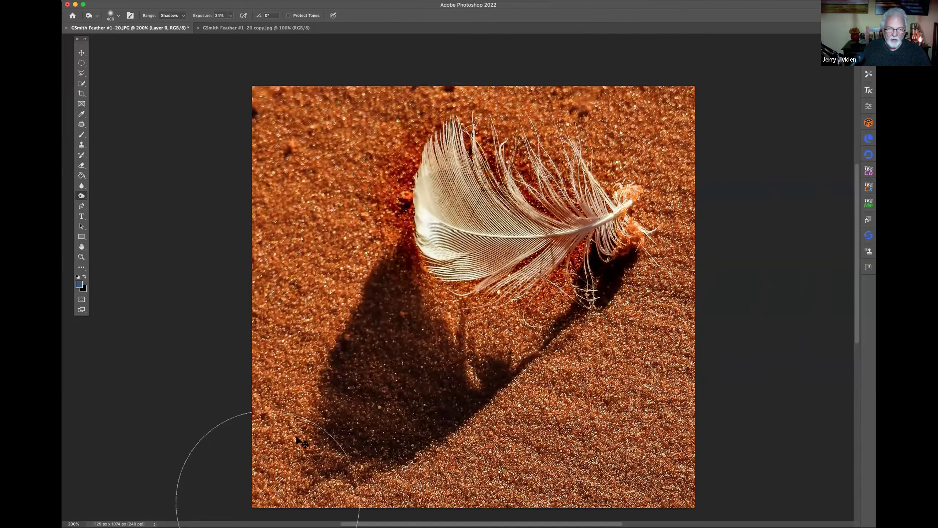
pyautogui.press('super+z')
pyautogui.moveTo(480, 266); pyautogui.dragTo(439, 237)
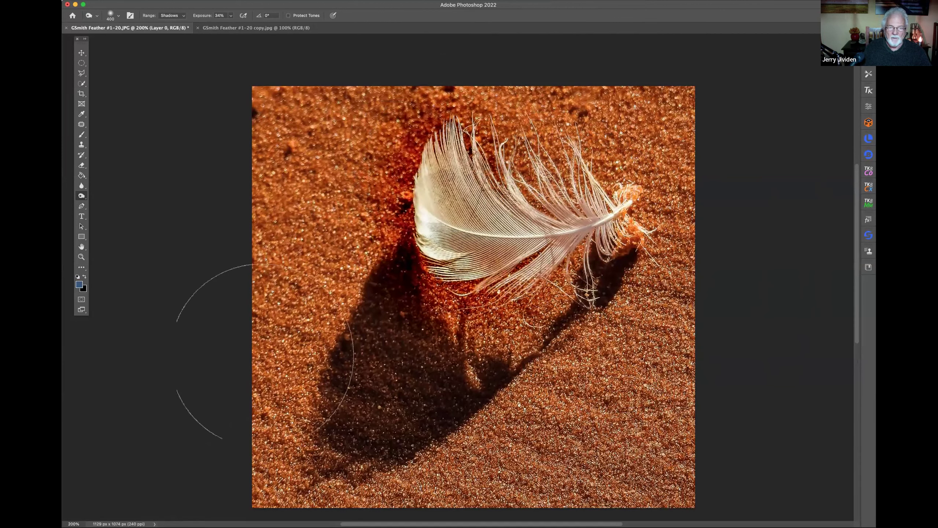
pyautogui.press('super+z')
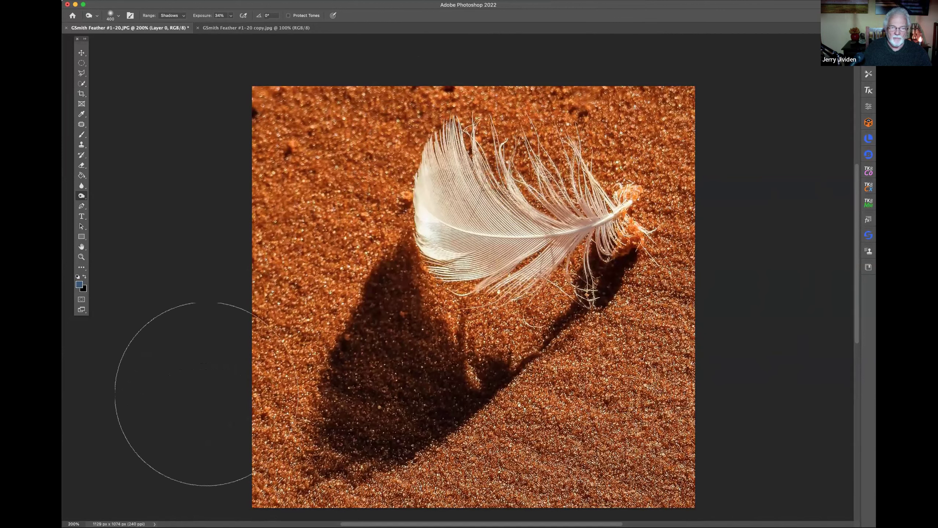
# Step: Clear any remaining test strokes and try the Burn tool's Midtones and Highlights ranges
pyautogui.press('super+z')
pyautogui.press('super+z')
pyautogui.click(170, 15)
pyautogui.click(163, 19)
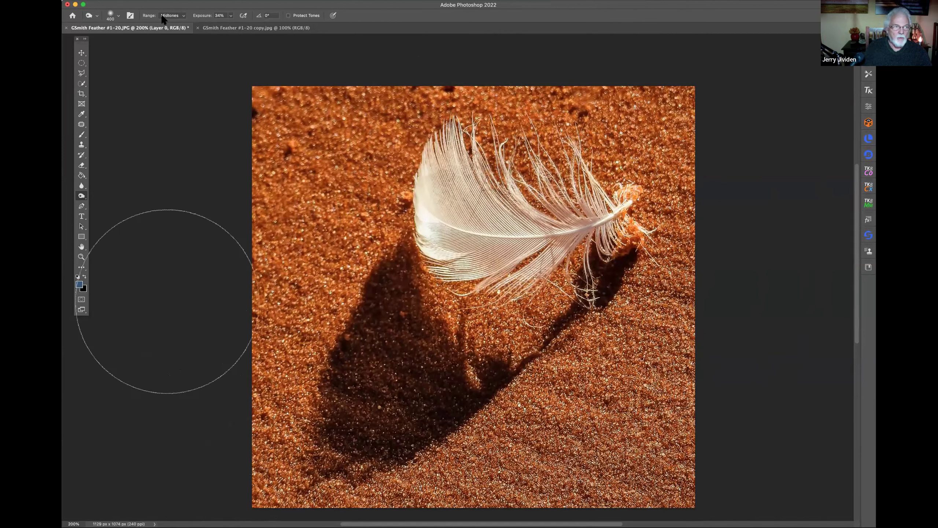
pyautogui.click(162, 16)
pyautogui.click(172, 23)
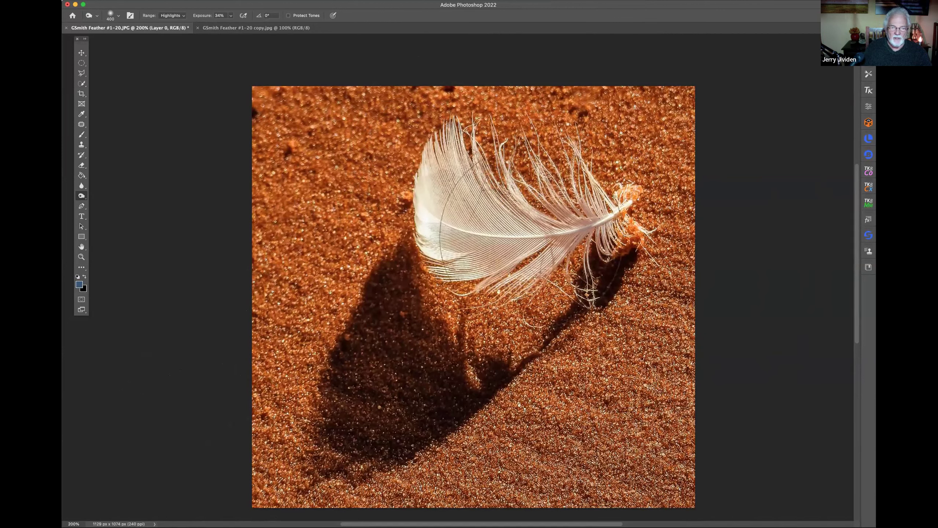
pyautogui.press('super+shift+z')
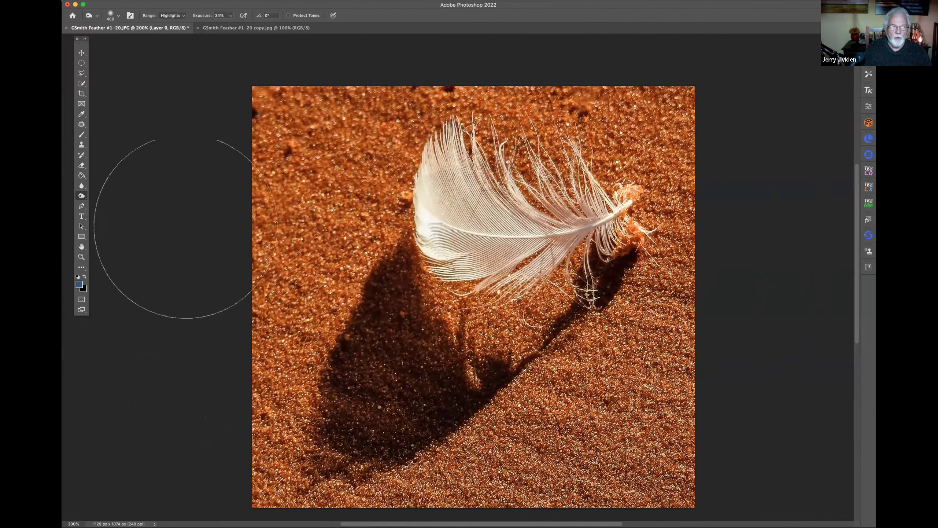
# Step: Return the burn range to Shadows, try a stroke across the upper sand, and undo it
pyautogui.click(171, 15)
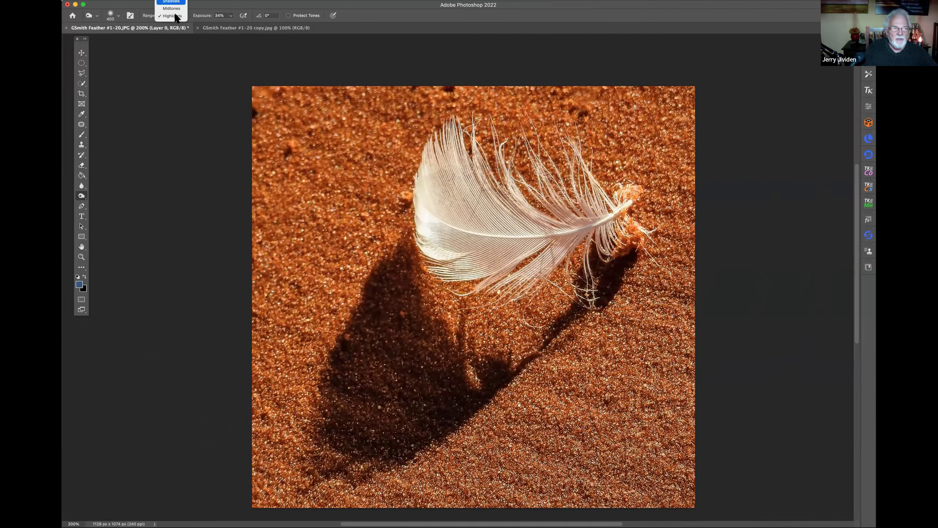
pyautogui.click(171, 2)
pyautogui.click(176, 15)
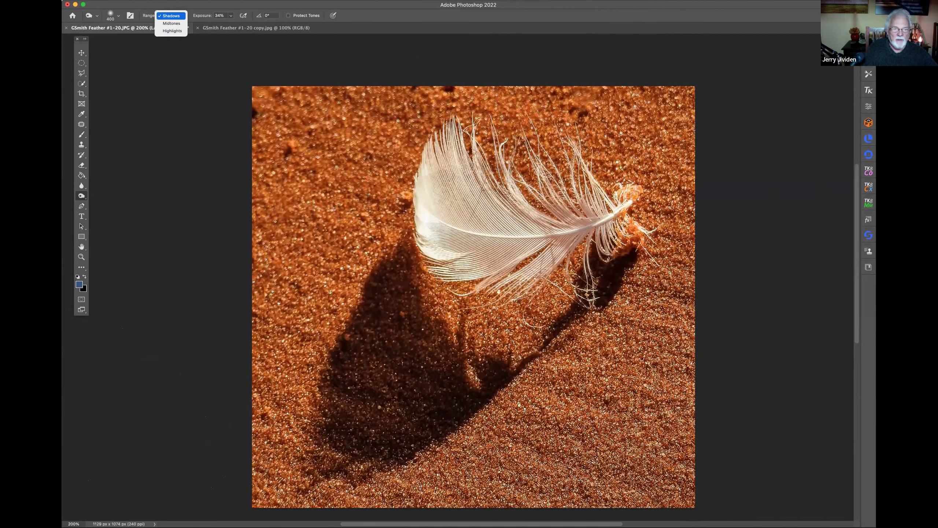
pyautogui.click(170, 15)
pyautogui.moveTo(303, 135)
pyautogui.mouseDown()
pyautogui.moveTo(345, 119)
pyautogui.moveTo(507, 105)
pyautogui.moveTo(712, 131)
pyautogui.moveTo(786, 178)
pyautogui.mouseUp()
pyautogui.press('super+z')
# Step: Try burning the upper sand with the Midtones range and with Highlights, undoing each stroke
pyautogui.click(174, 15)
pyautogui.click(172, 23)
pyautogui.moveTo(247, 126)
pyautogui.mouseDown()
pyautogui.moveTo(574, 103)
pyautogui.moveTo(734, 137)
pyautogui.mouseUp()
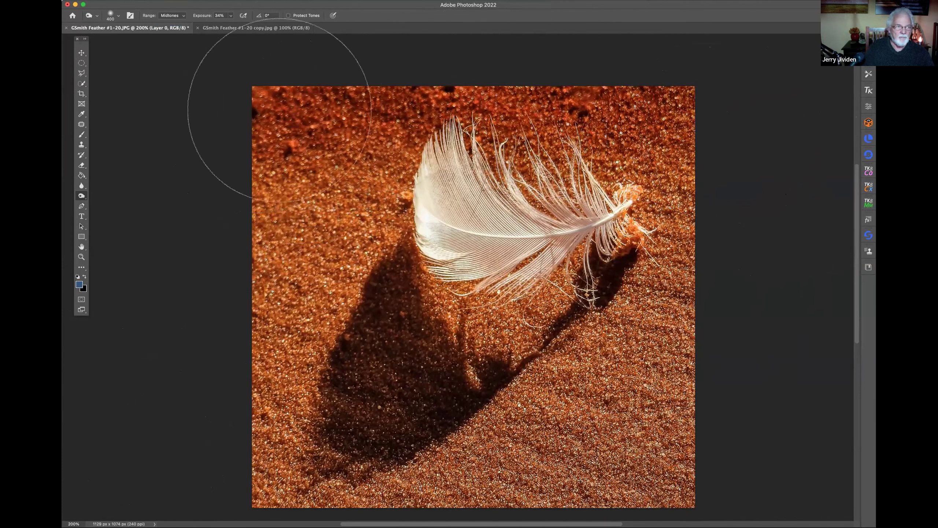
pyautogui.press('super+z')
pyautogui.click(166, 15)
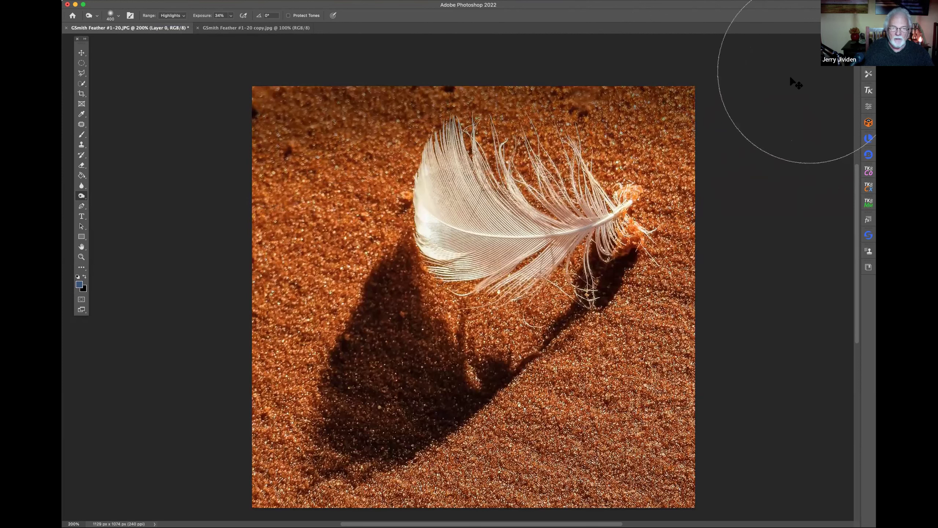
pyautogui.moveTo(810, 70)
pyautogui.mouseDown()
pyautogui.moveTo(307, 126)
pyautogui.moveTo(181, 111)
pyautogui.mouseUp()
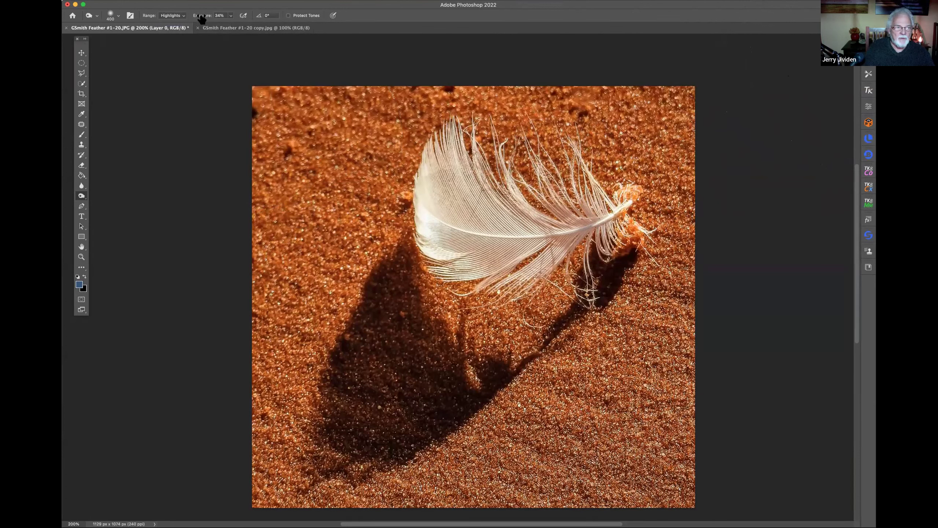
# Step: Burn the sand around the photo's edges using the Midtones range at 19% exposure
pyautogui.click(172, 15)
pyautogui.click(171, 8)
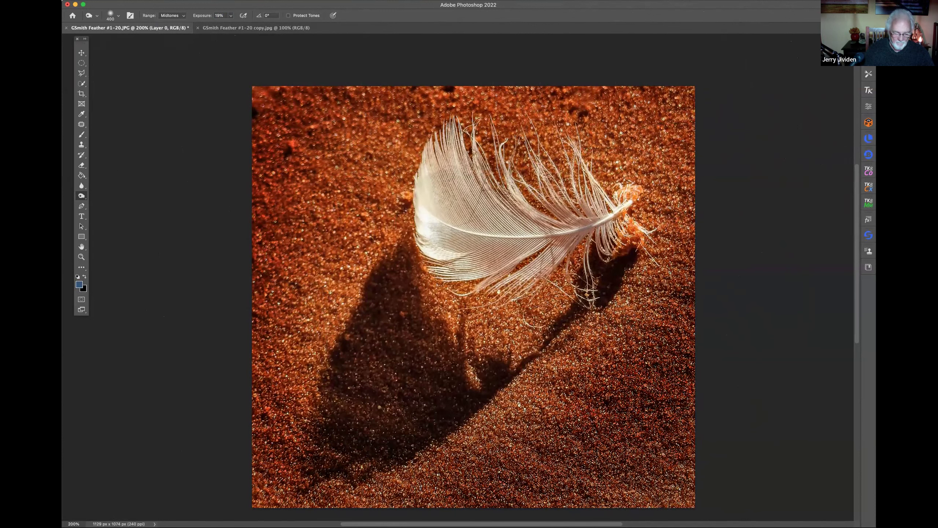
pyautogui.click(528, 219)
# Step: Sharpen the feather using the Sharpen tool at 98% strength with a 150 px brush
pyautogui.click(81, 187)
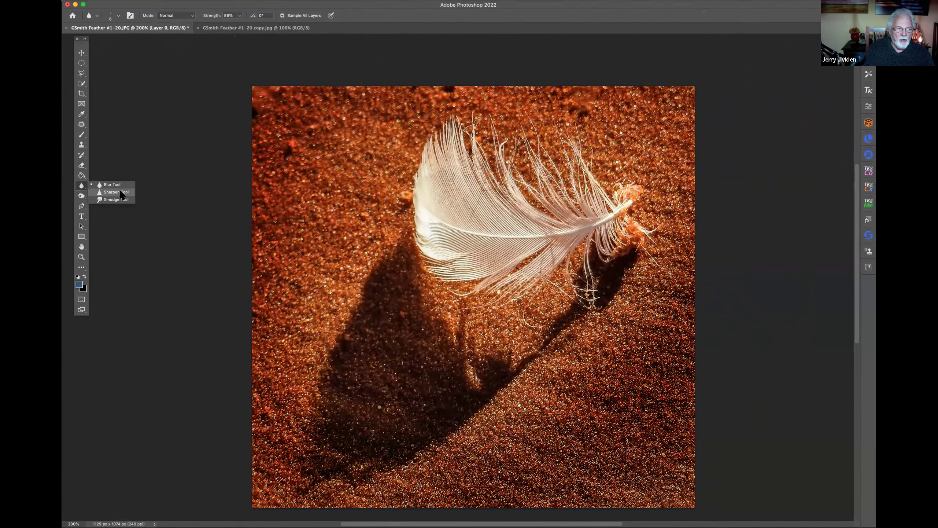
pyautogui.click(120, 191)
pyautogui.moveTo(215, 15); pyautogui.dragTo(219, 18)
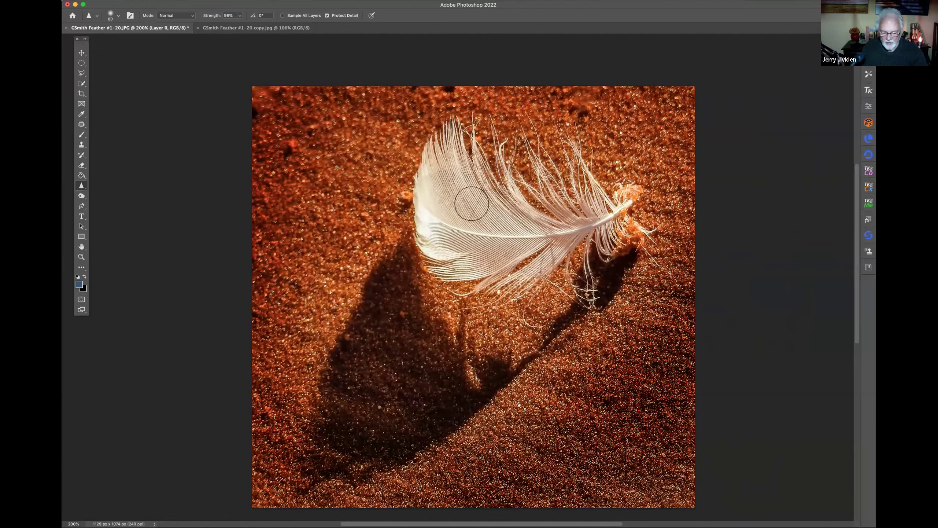
pyautogui.press(']')
pyautogui.press(']')
pyautogui.press(']')
pyautogui.press(']')
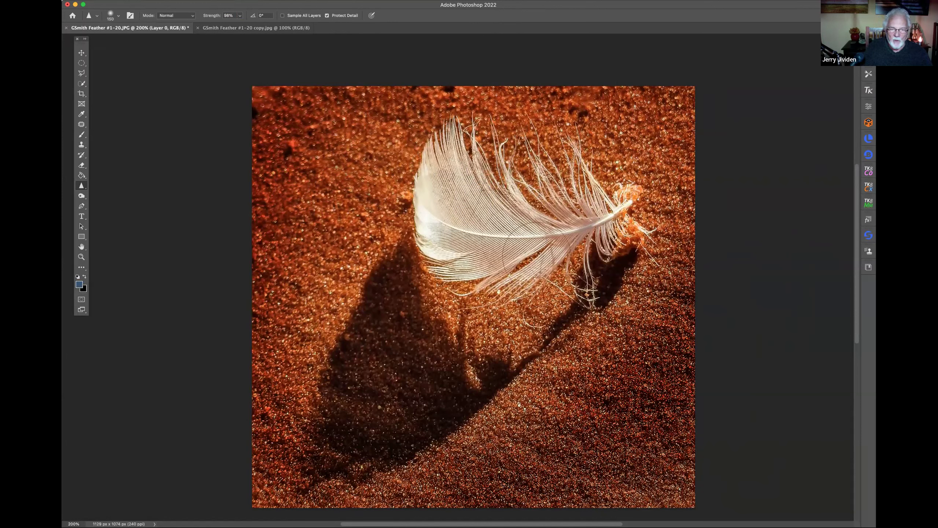
# Step: Inspect the feather's fine barbs and bright left edge at 700% magnification
pyautogui.click(82, 255)
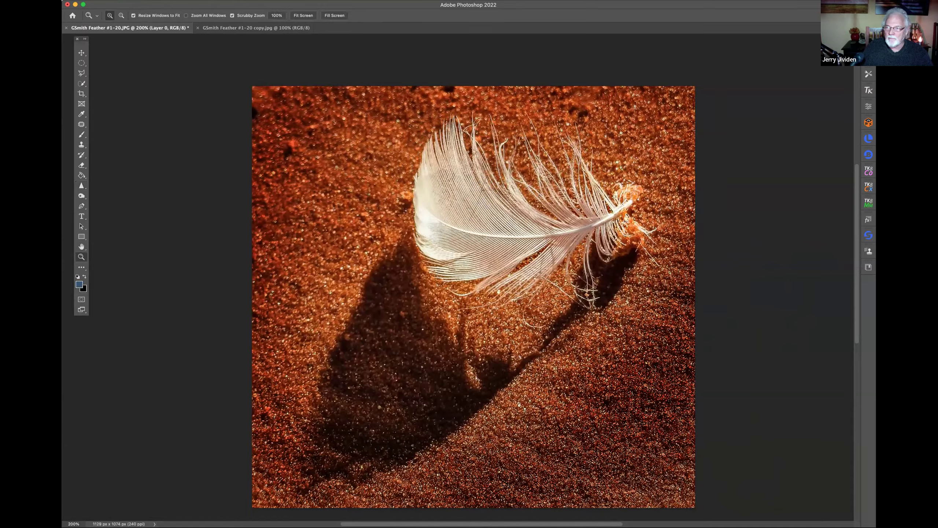
pyautogui.press('super+plus')
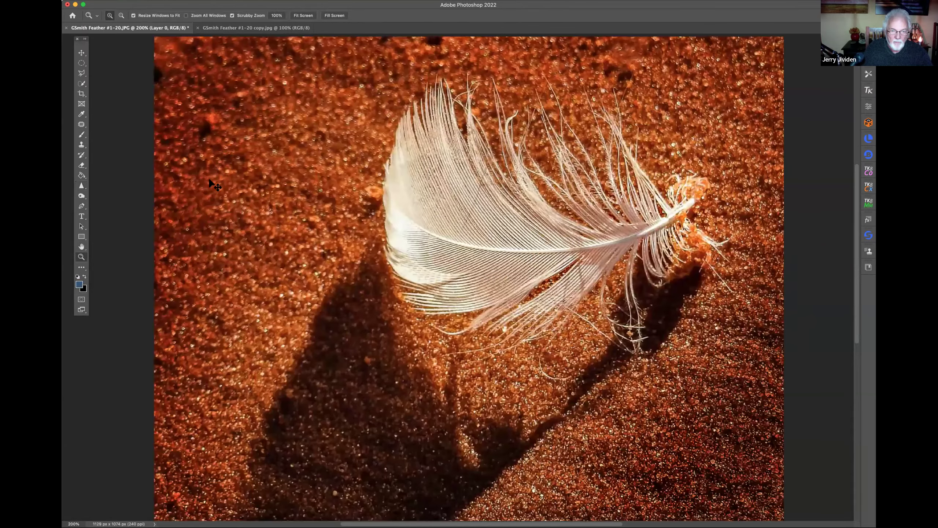
pyautogui.press('super+plus')
pyautogui.press('super+plus')
pyautogui.press('super+plus')
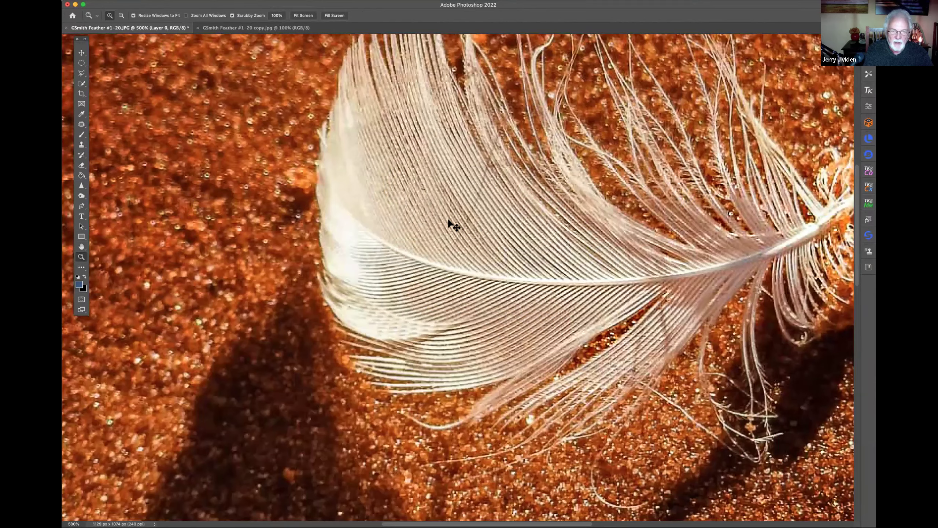
pyautogui.scroll(2, 454, 225)
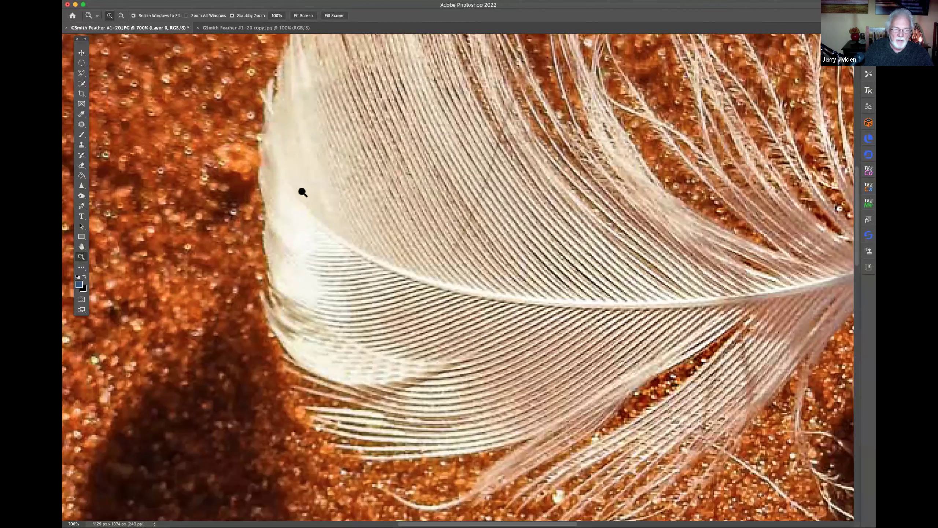
# Step: Open the feather photo's layer in the Topaz Sharpen AI filter
pyautogui.press('alt')
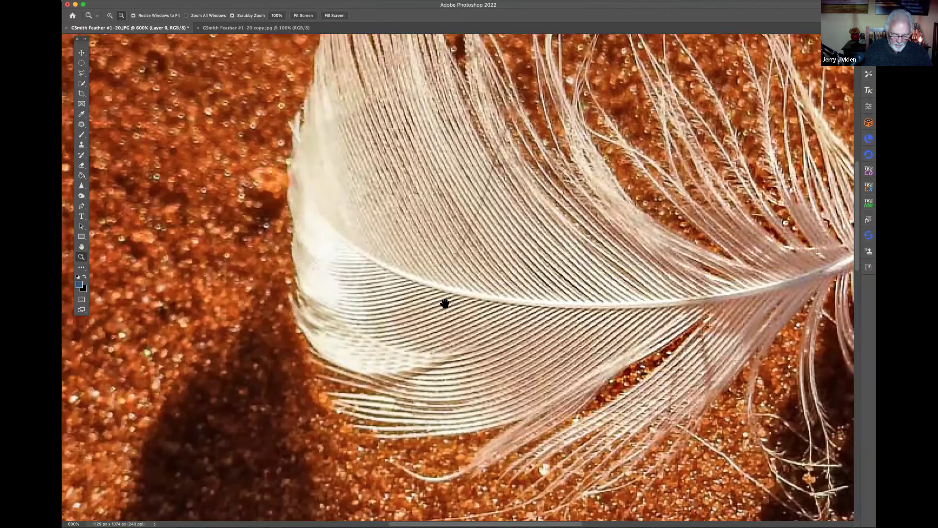
pyautogui.keyDown('alt'); pyautogui.click(441, 307); pyautogui.keyUp('alt')
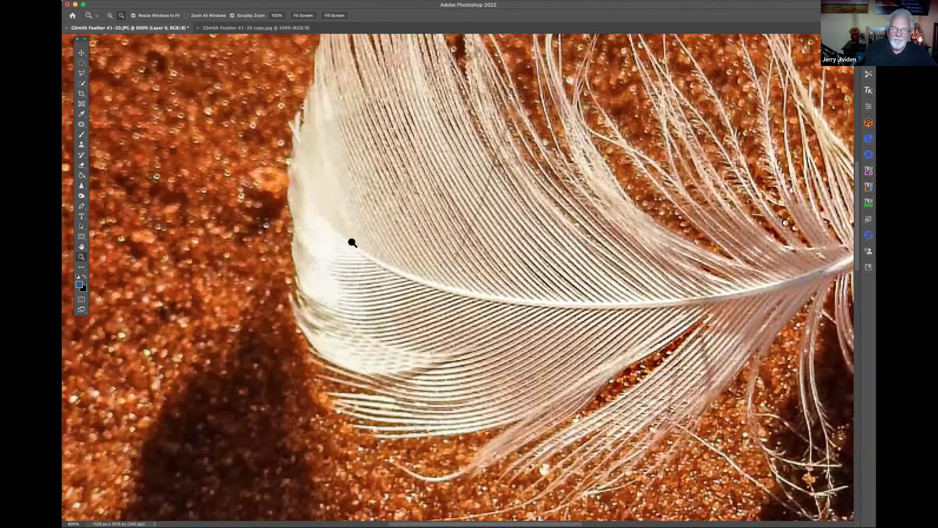
pyautogui.press('super+minus')
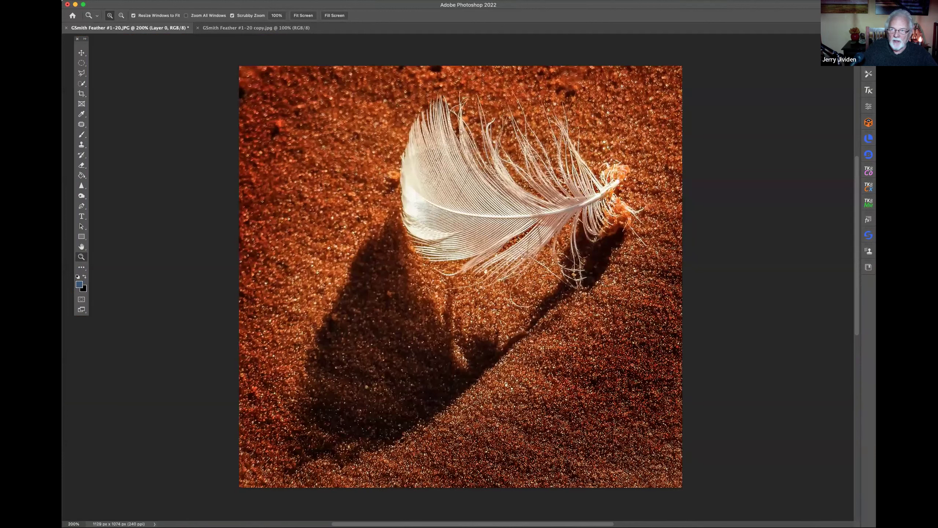
pyautogui.press('F7')
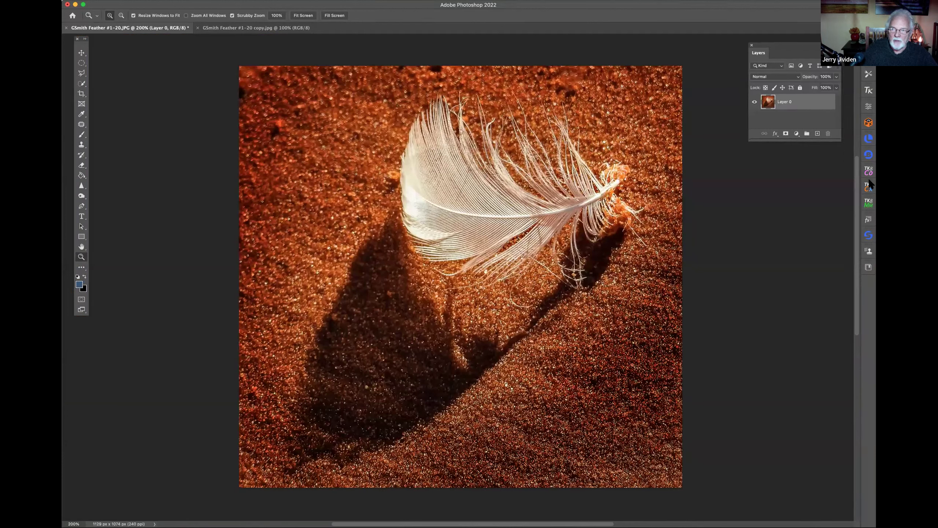
pyautogui.click(871, 391)
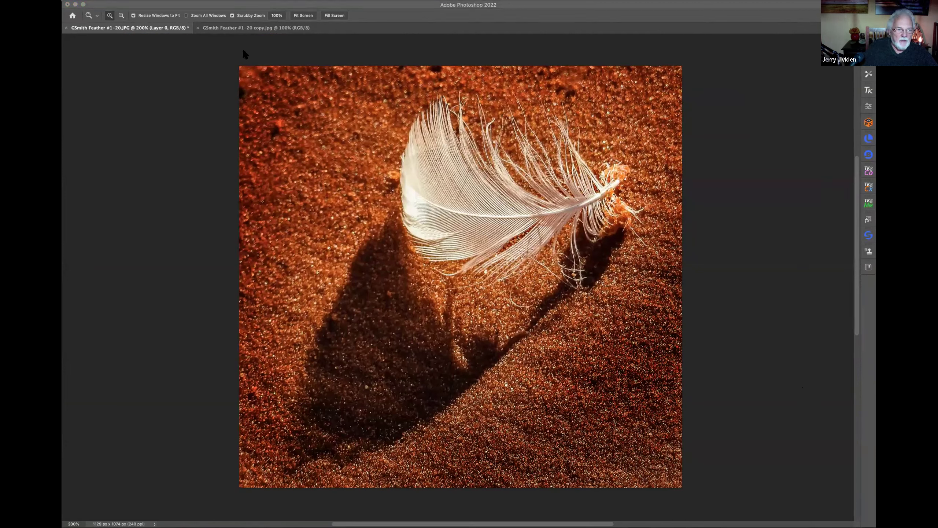
pyautogui.click(193, 210)
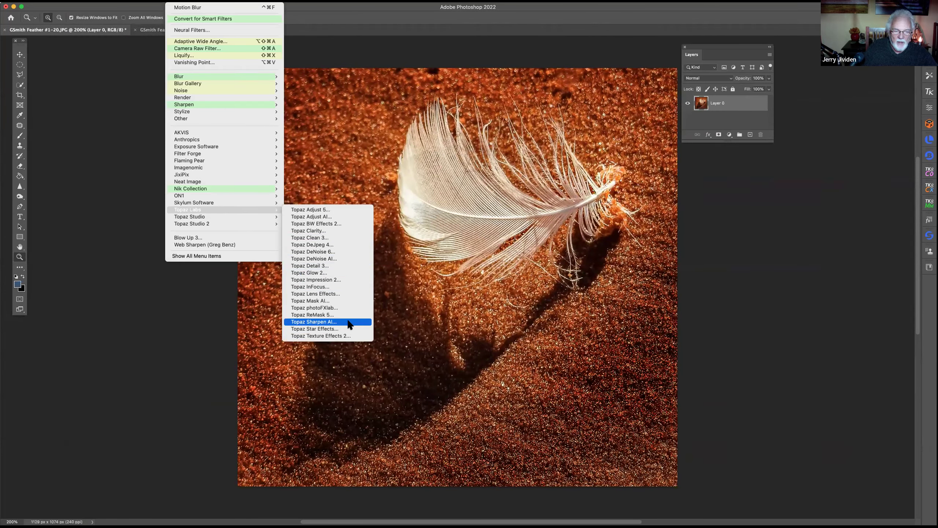
pyautogui.click(353, 322)
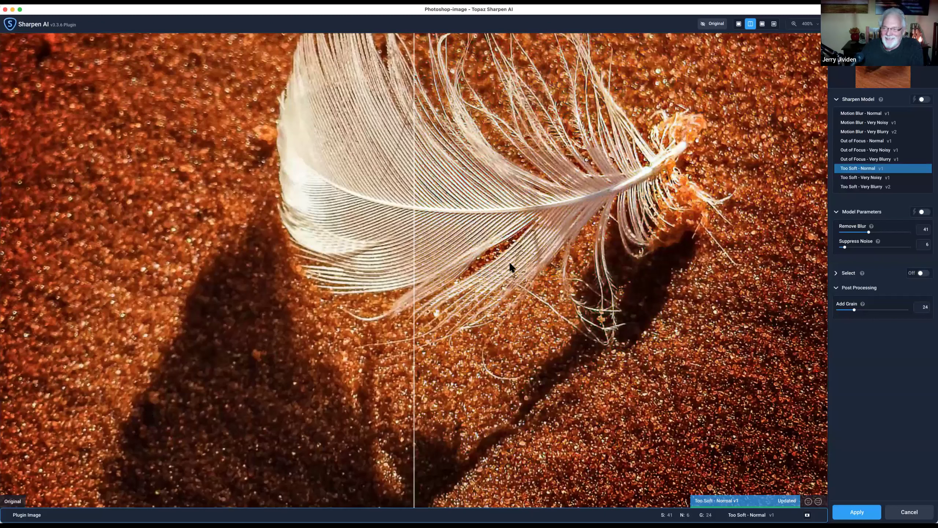
# Step: Compare the original feather with the Too Soft - Normal sharpening in a split view, and apply that sharpening to the photo
pyautogui.click(860, 123)
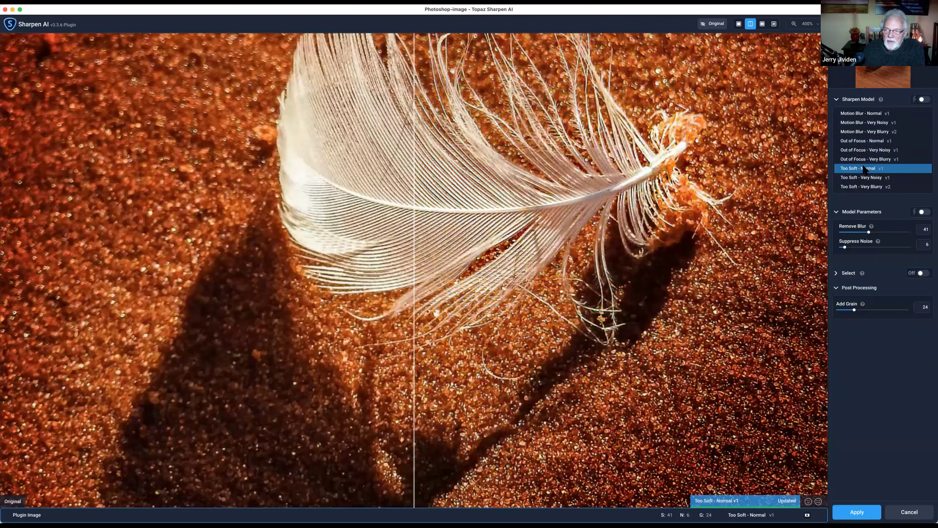
pyautogui.click(817, 24)
pyautogui.click(791, 87)
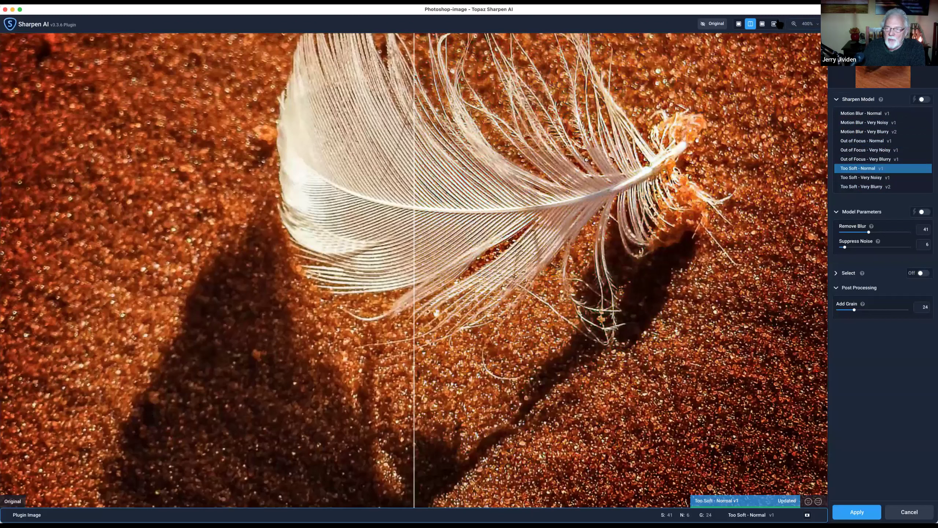
pyautogui.click(751, 24)
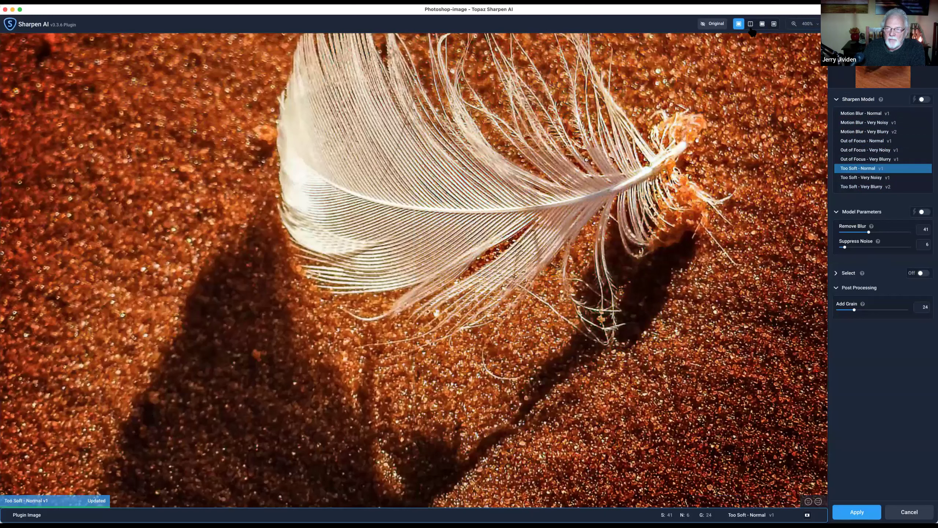
pyautogui.click(751, 25)
pyautogui.moveTo(426, 215); pyautogui.dragTo(523, 240)
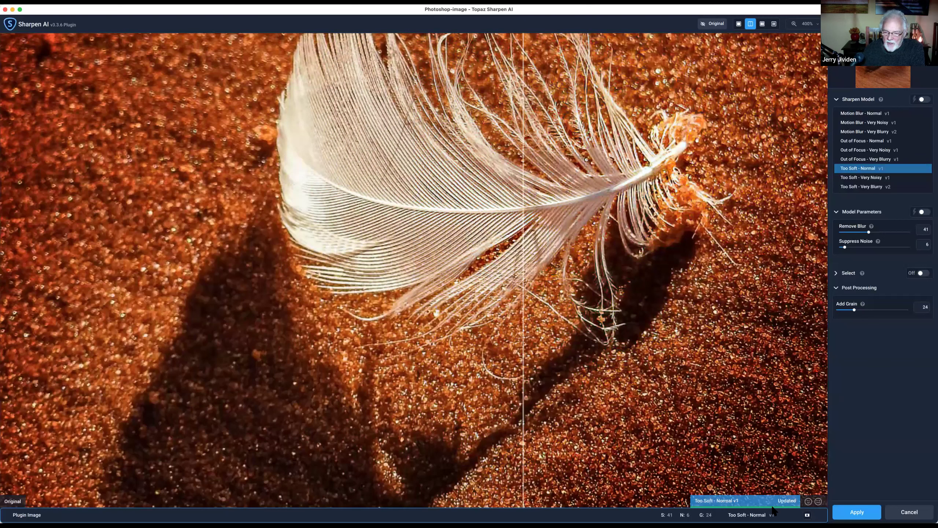
pyautogui.click(858, 514)
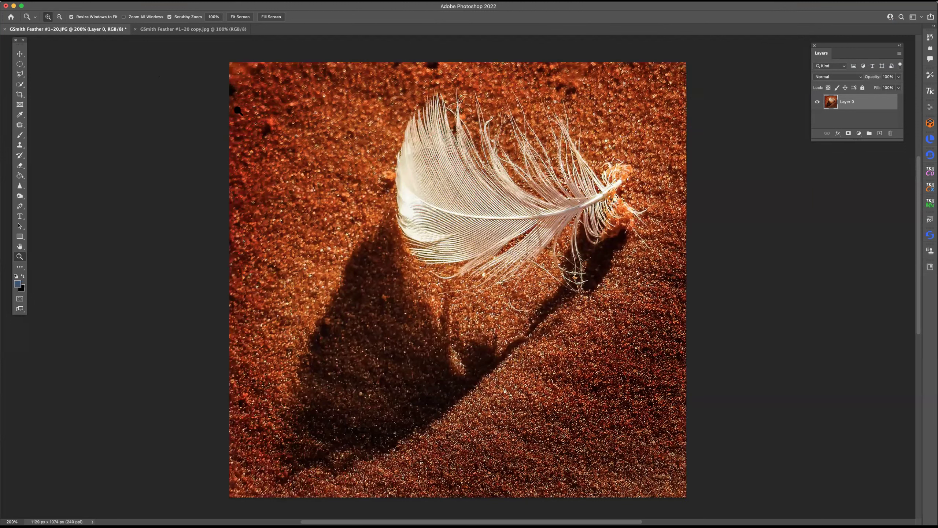
# Step: Check the sharpened feather, close its edited copy, and close the feather photo without saving the changes
pyautogui.press('super+equal')
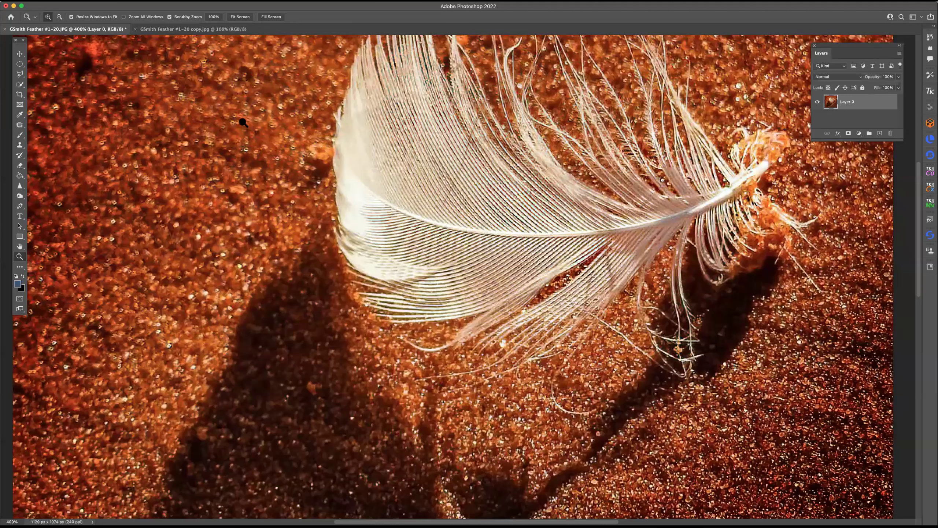
pyautogui.press('super+1')
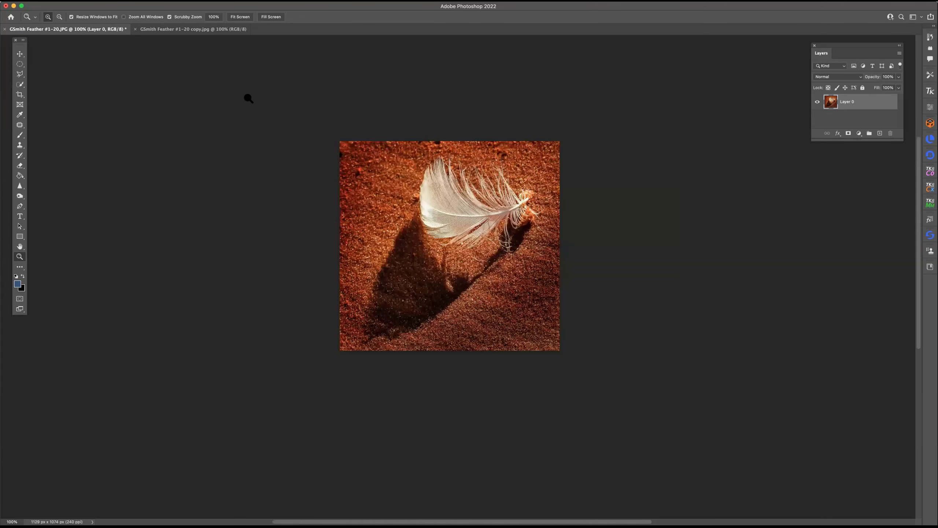
pyautogui.click(135, 29)
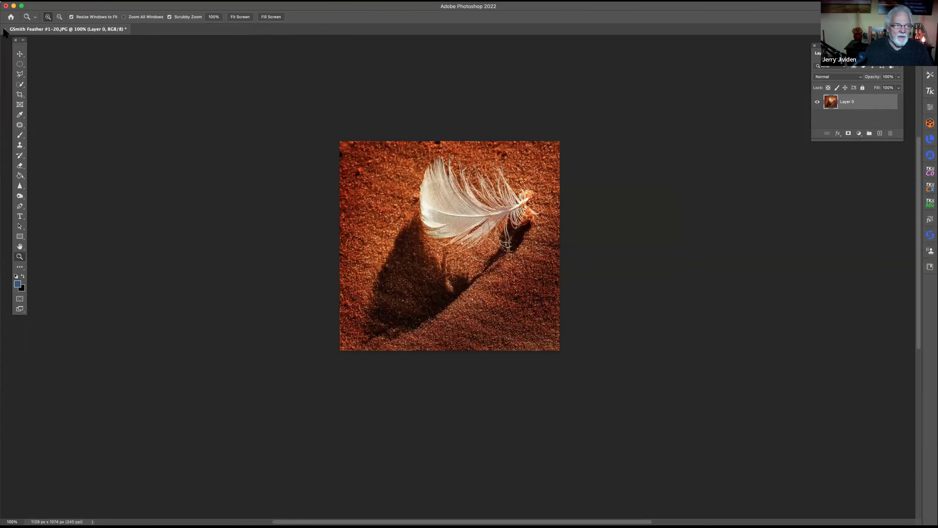
pyautogui.press('super+w')
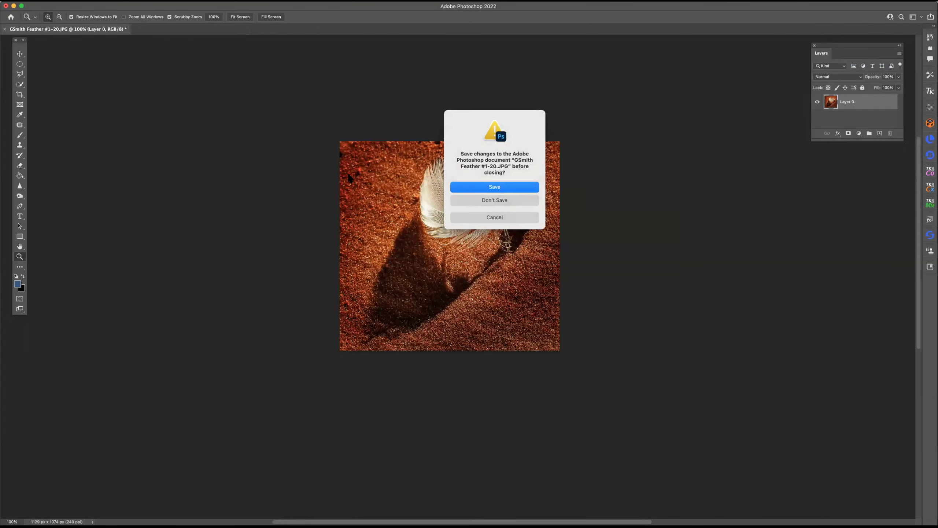
pyautogui.press('super+d')
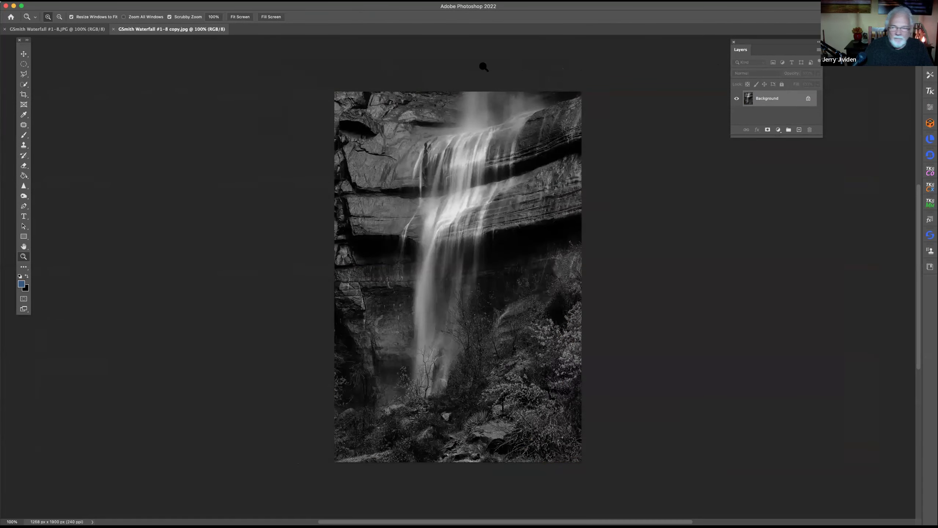
# Step: Compare the whole color waterfall photo with its black-and-white copy
pyautogui.moveTo(481, 63); pyautogui.dragTo(161, 83)
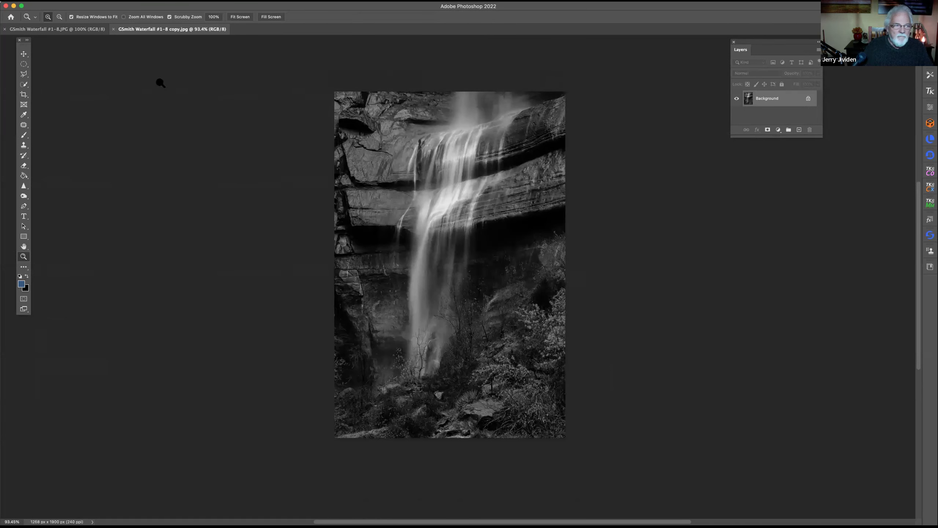
pyautogui.click(68, 28)
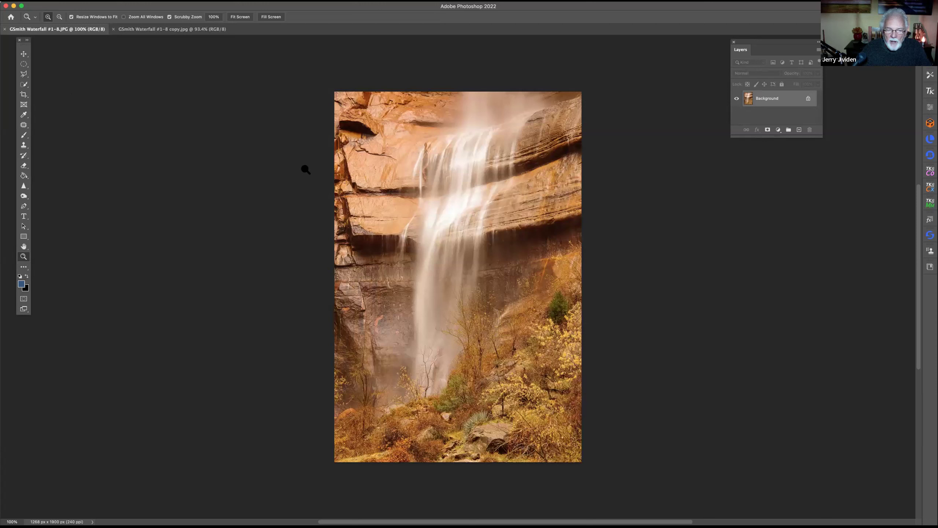
pyautogui.click(198, 32)
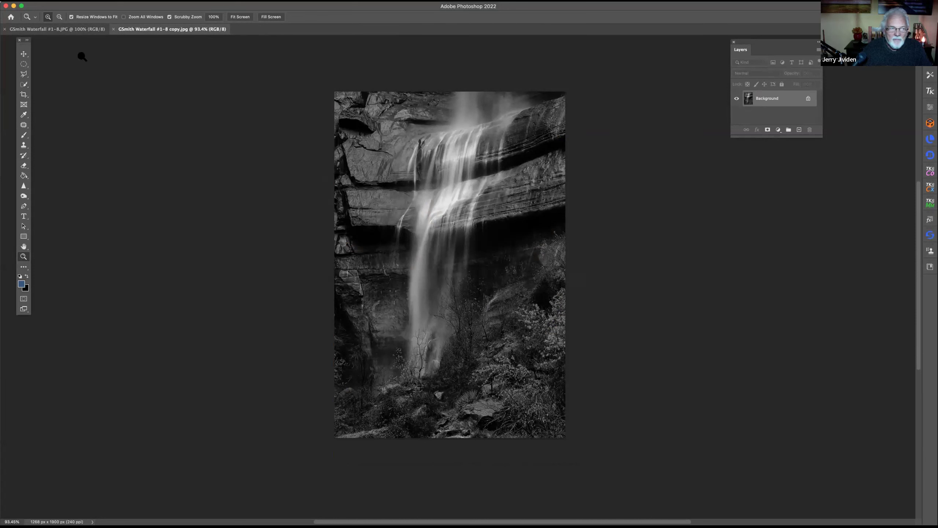
pyautogui.hotkey('ctrl', 'Tab')
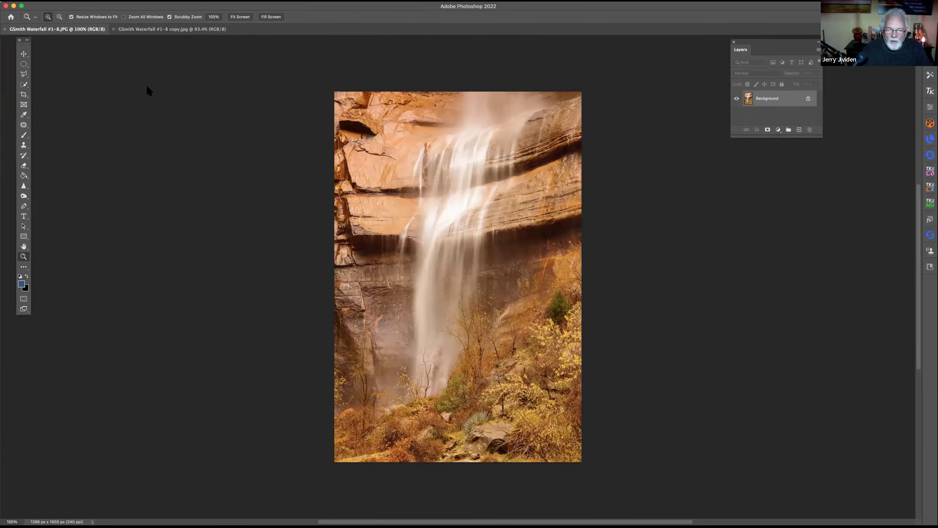
pyautogui.click(168, 30)
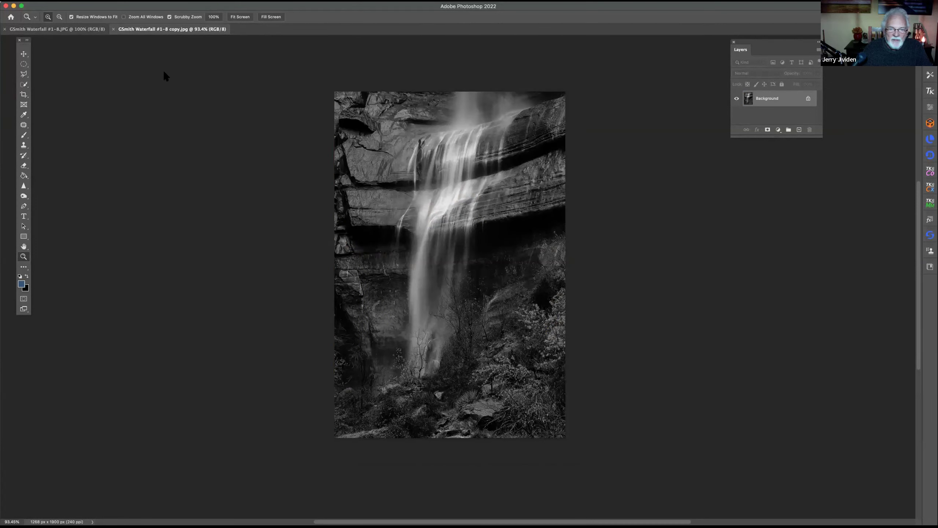
# Step: Examine the water, rock and foliage detail in both waterfall versions at 200% magnification
pyautogui.click(362, 281)
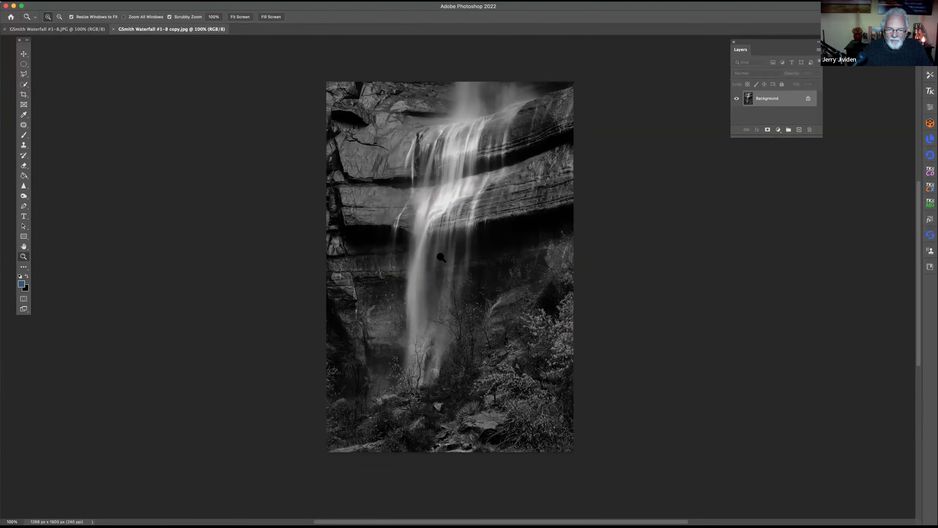
pyautogui.click(552, 358)
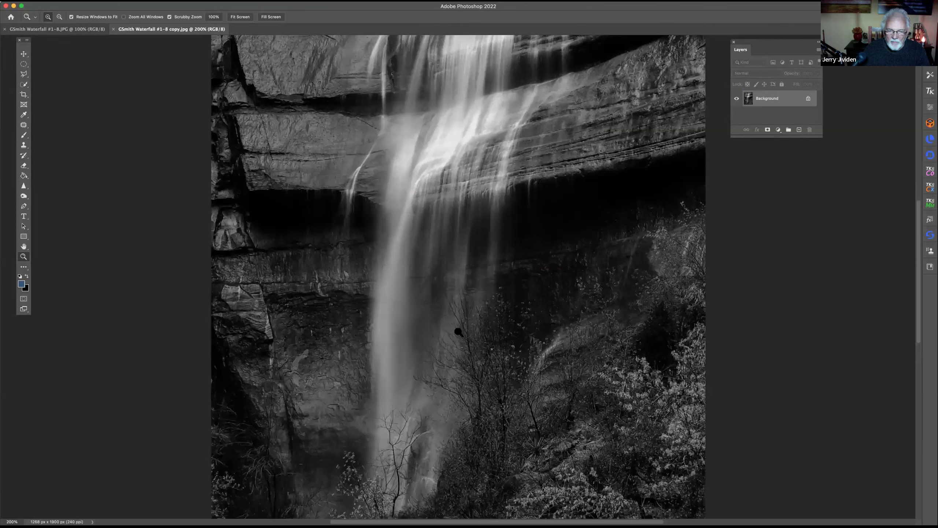
pyautogui.click(99, 29)
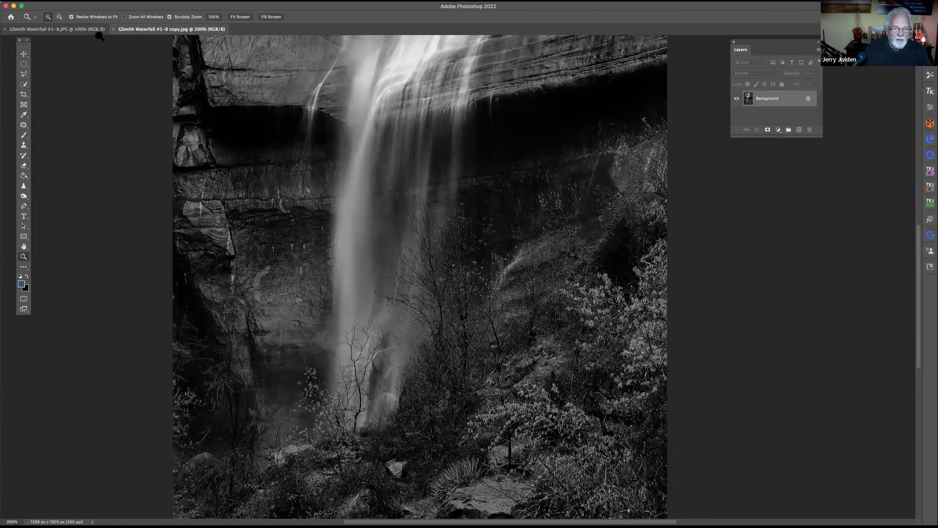
pyautogui.click(99, 29)
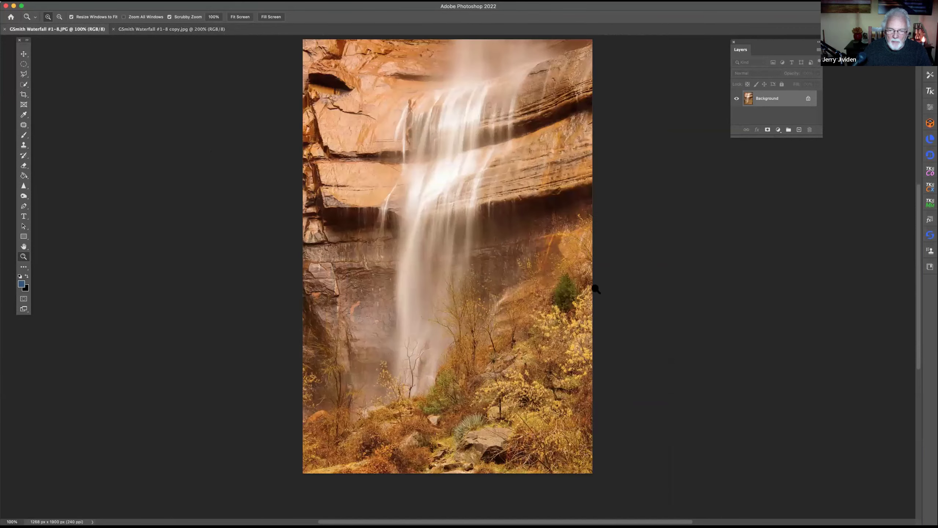
pyautogui.click(596, 395)
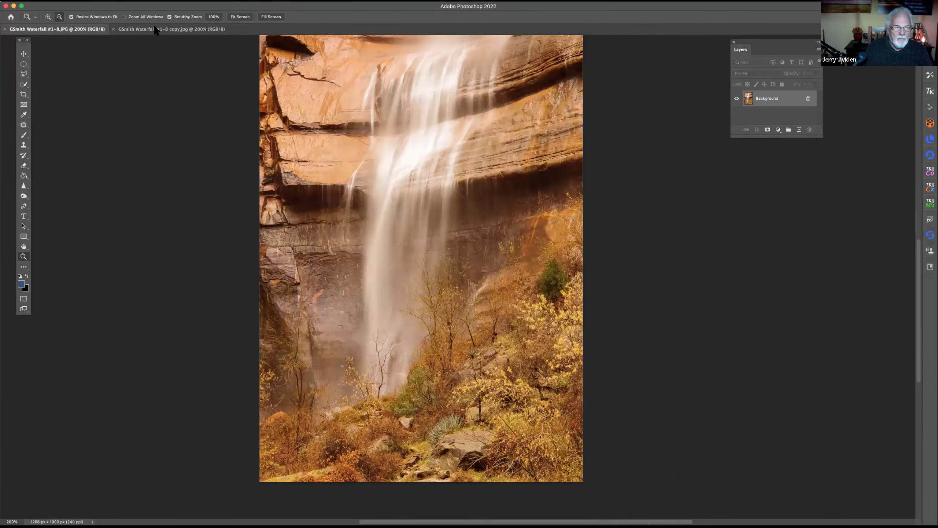
pyautogui.press('super+minus')
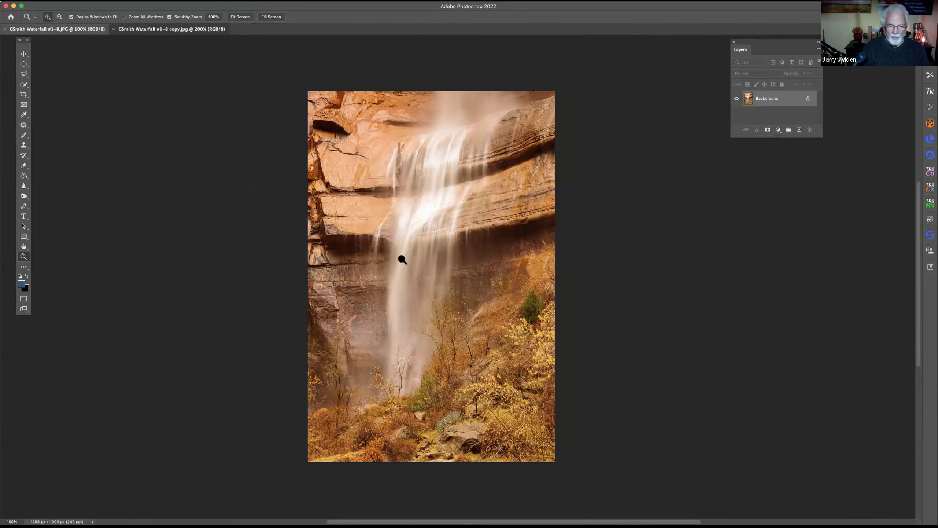
pyautogui.hotkey('ctrl', 'Tab')
pyautogui.press('super+minus')
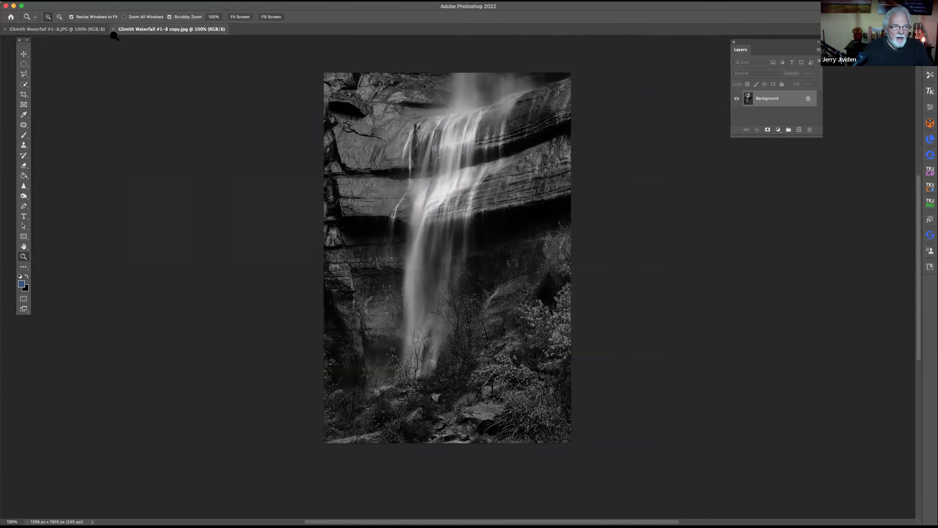
# Step: Try a Black & White adjustment on the color waterfall photo with Reds at -82%
pyautogui.click(98, 26)
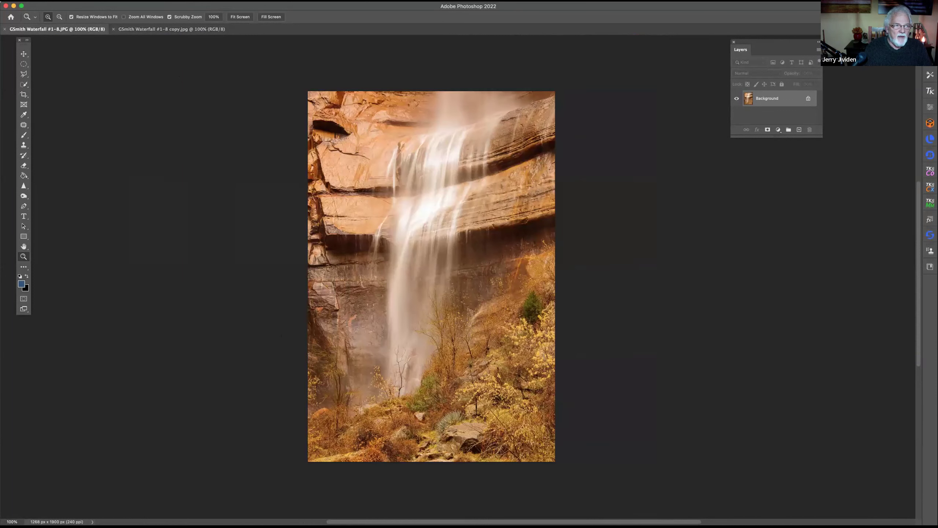
pyautogui.click(96, 1)
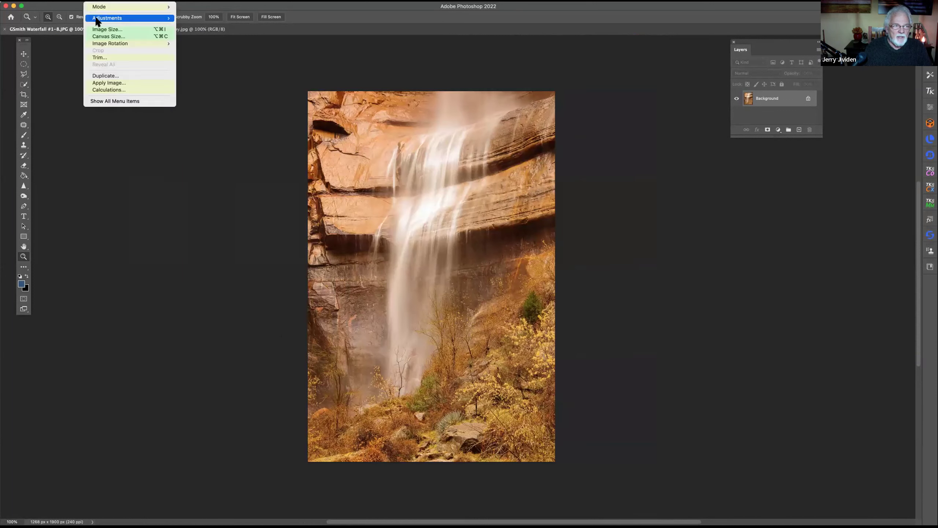
pyautogui.moveTo(107, 19)
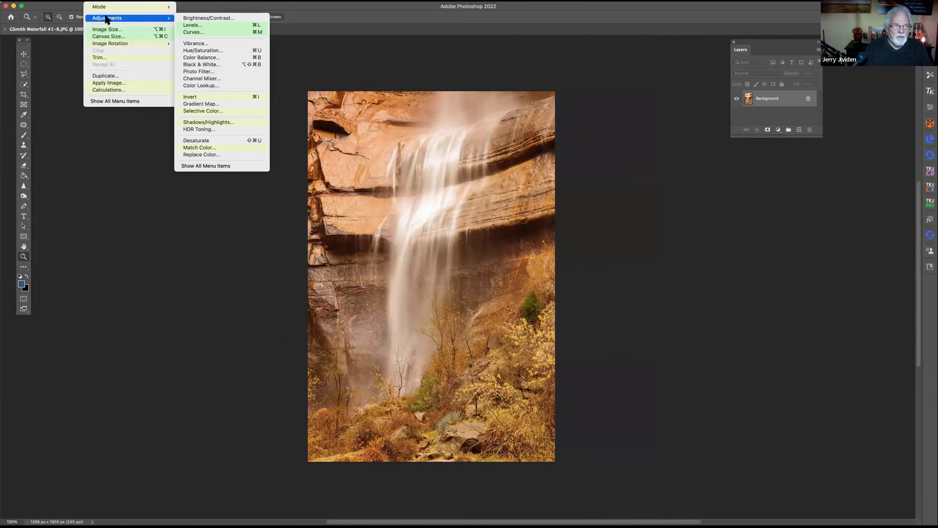
pyautogui.click(208, 65)
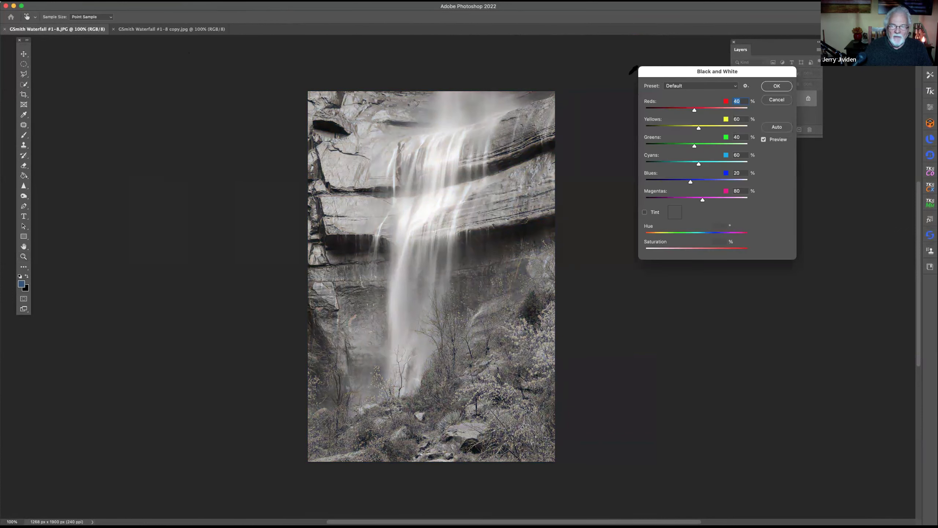
pyautogui.moveTo(667, 69); pyautogui.dragTo(598, 61)
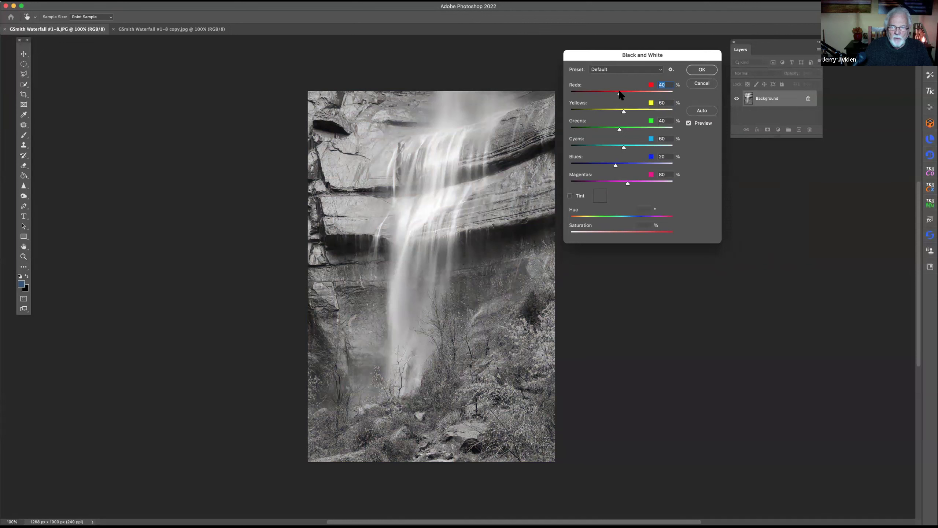
pyautogui.moveTo(610, 95); pyautogui.dragTo(594, 95)
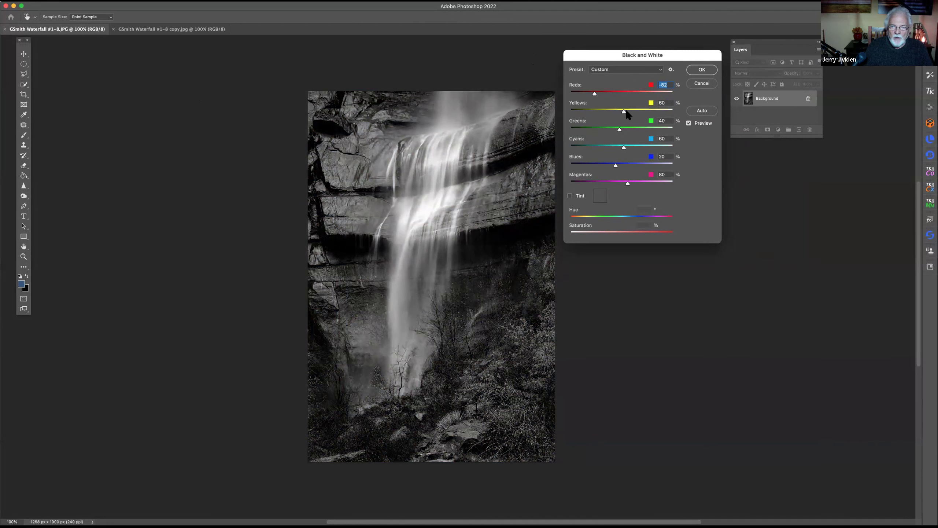
# Step: Try Yellows 51%, Greens 62%, Cyans 59%, Blues 30% and Magentas 47% in the conversion, and cancel the adjustment
pyautogui.moveTo(623, 112); pyautogui.dragTo(620, 113)
pyautogui.moveTo(649, 124); pyautogui.dragTo(626, 128)
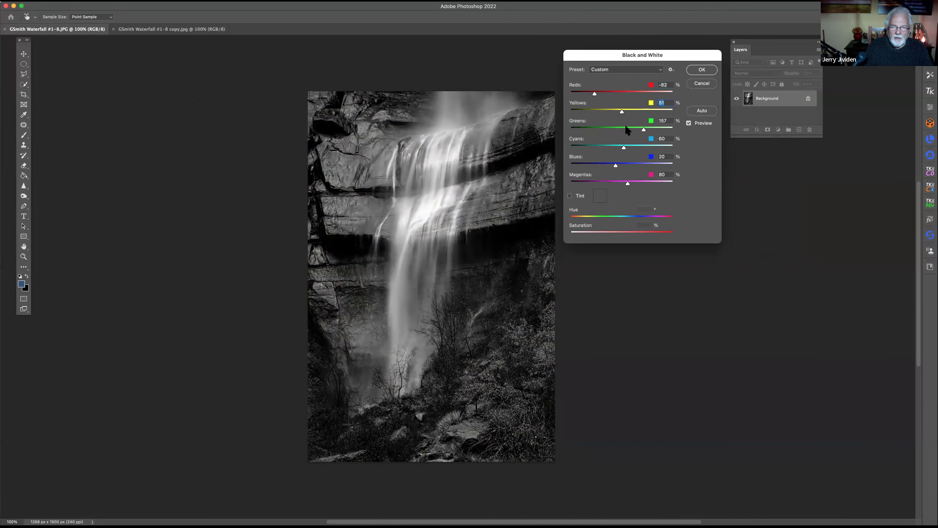
pyautogui.click(621, 164)
pyautogui.press('Tab')
pyautogui.write('47')
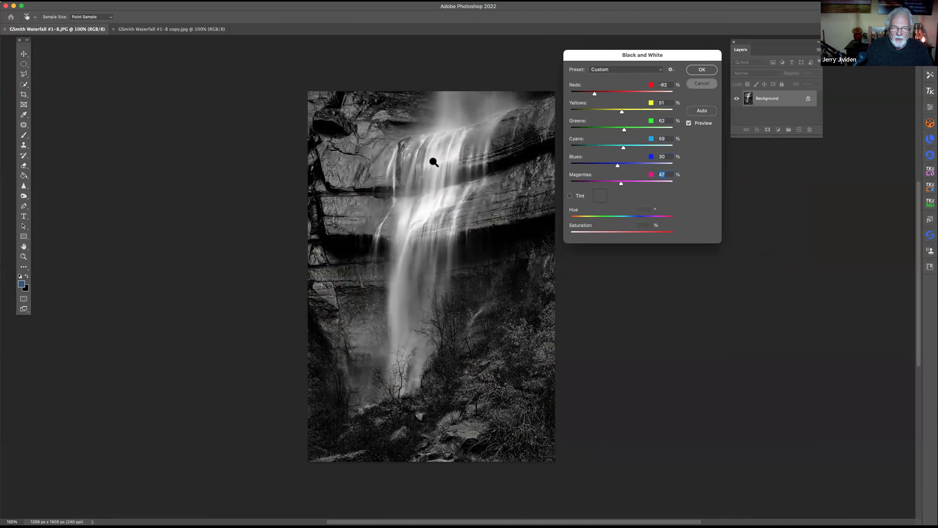
pyautogui.press('Escape')
# Step: Try the Black & White adjustment again with only Reds lowered to about -95%, and cancel it
pyautogui.press('z')
pyautogui.click(94, 1)
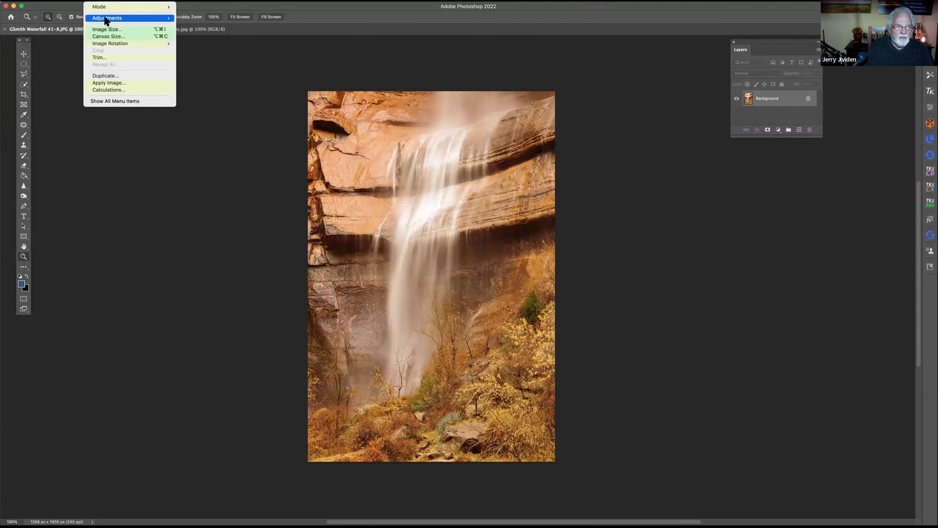
pyautogui.moveTo(96, 17)
pyautogui.click(205, 65)
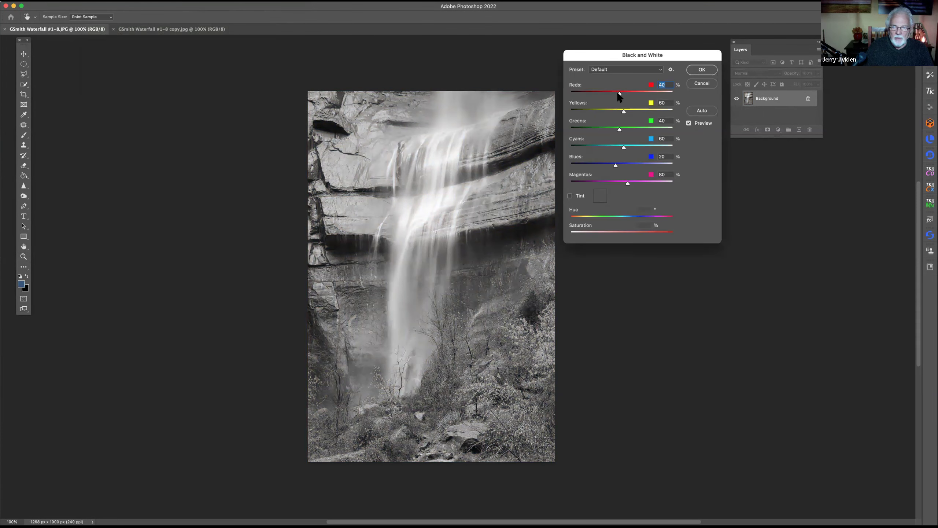
pyautogui.click(592, 91)
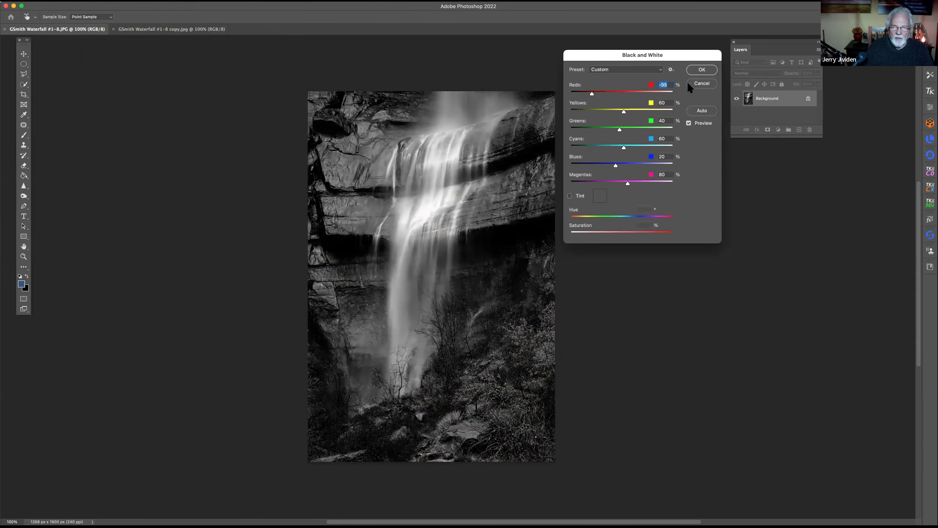
pyautogui.press('Escape')
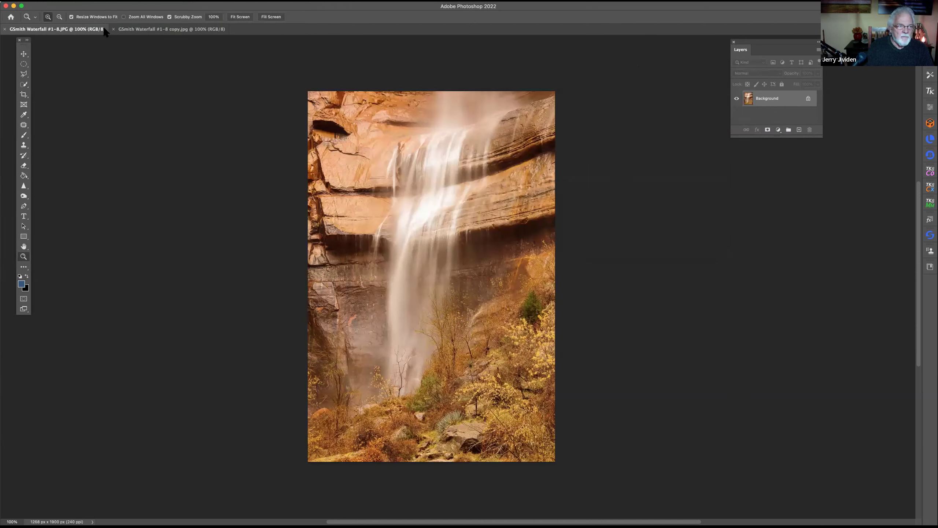
# Step: Open the color waterfall in Silver Efex Pro 3 and preview the 001 underexposed preset
pyautogui.click(181, 1)
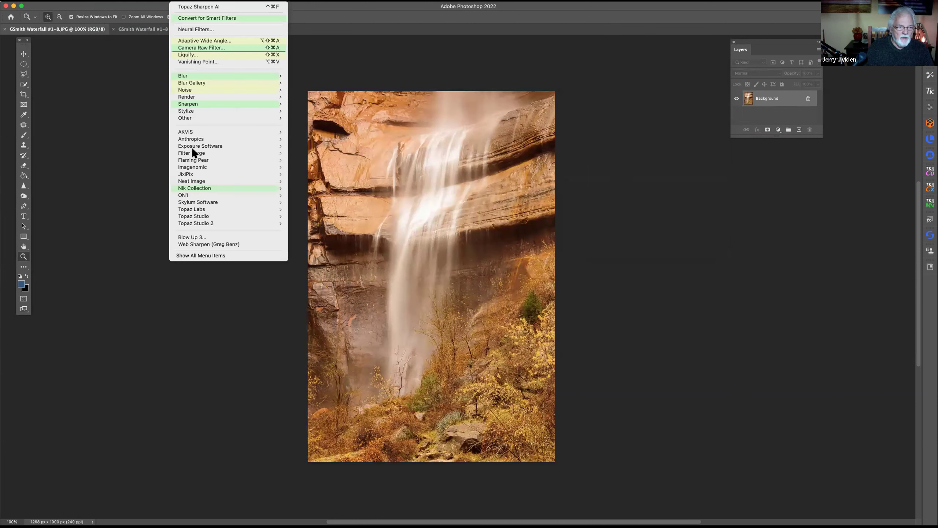
pyautogui.moveTo(202, 188)
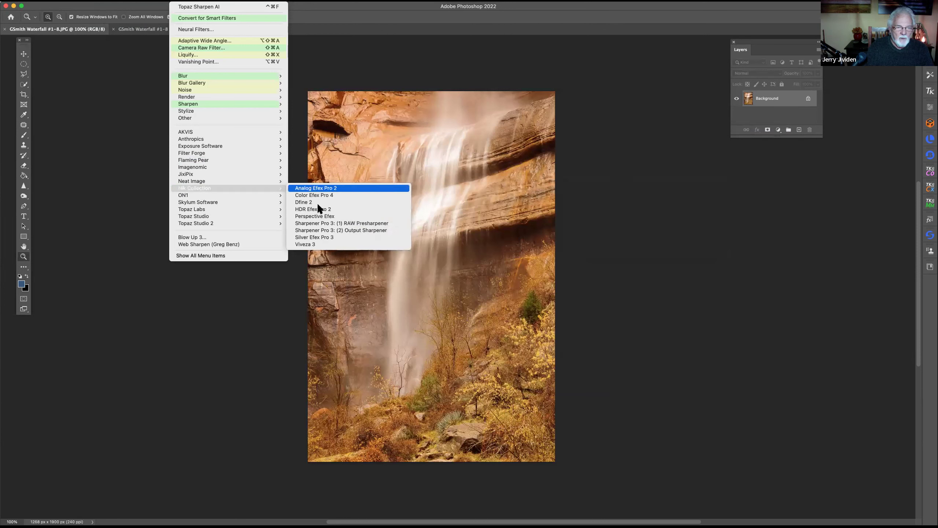
pyautogui.click(340, 238)
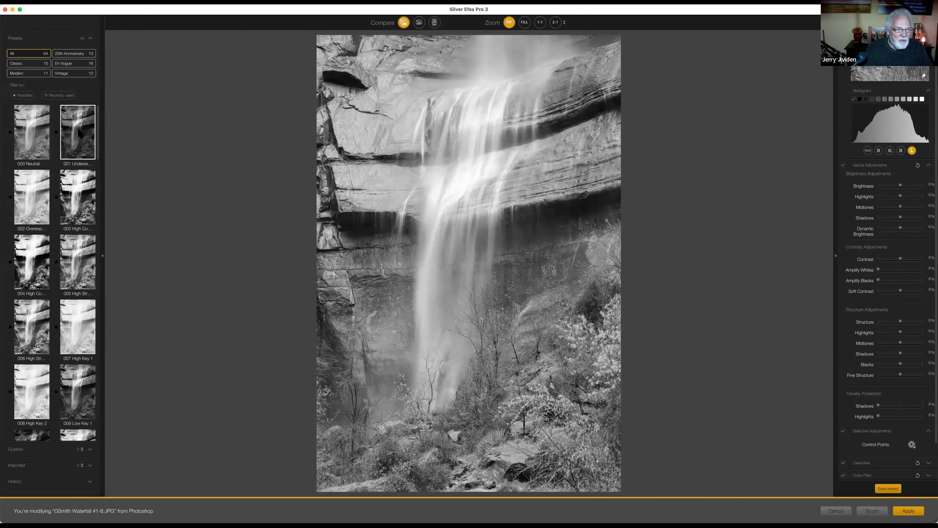
pyautogui.click(78, 134)
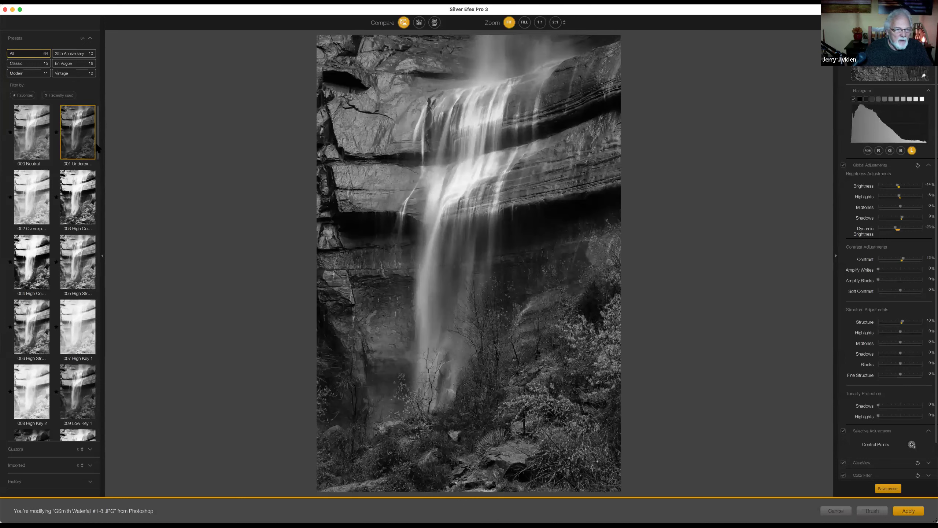
# Step: Try the 010 Low Key 2 preset on the waterfall and lower its Highlights to about -33%
pyautogui.moveTo(100, 133); pyautogui.dragTo(33, 184)
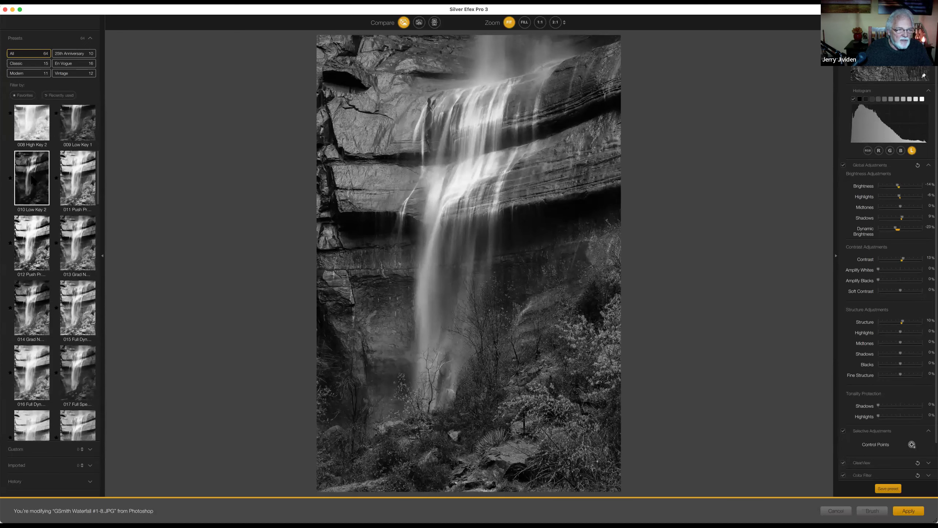
pyautogui.click(31, 181)
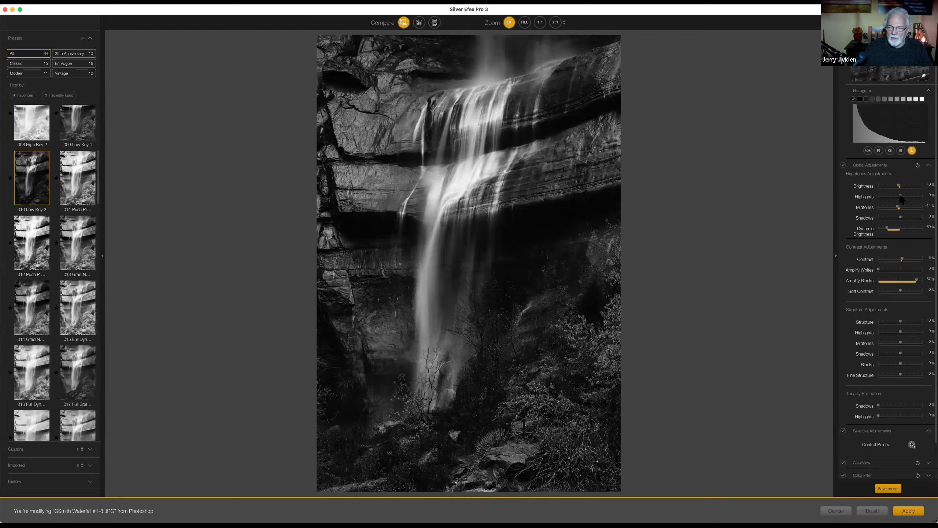
pyautogui.click(882, 197)
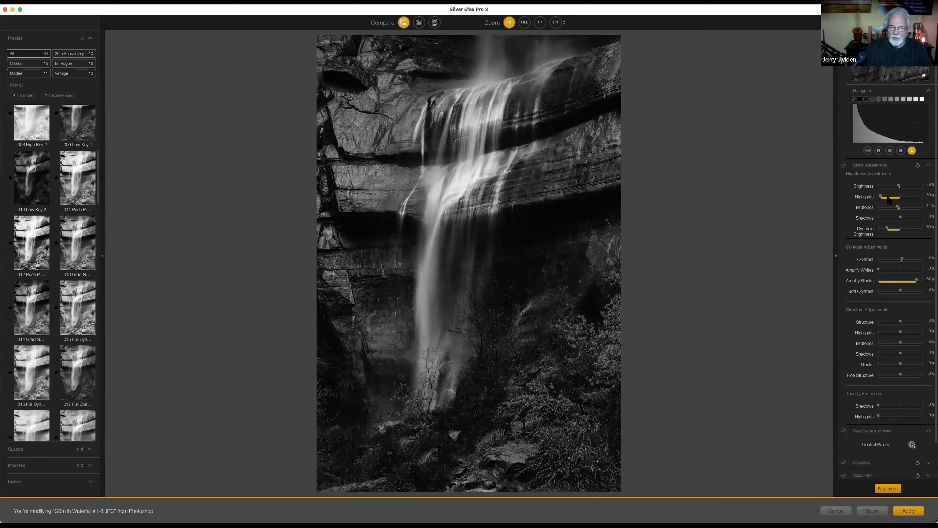
pyautogui.moveTo(901, 199); pyautogui.dragTo(868, 201)
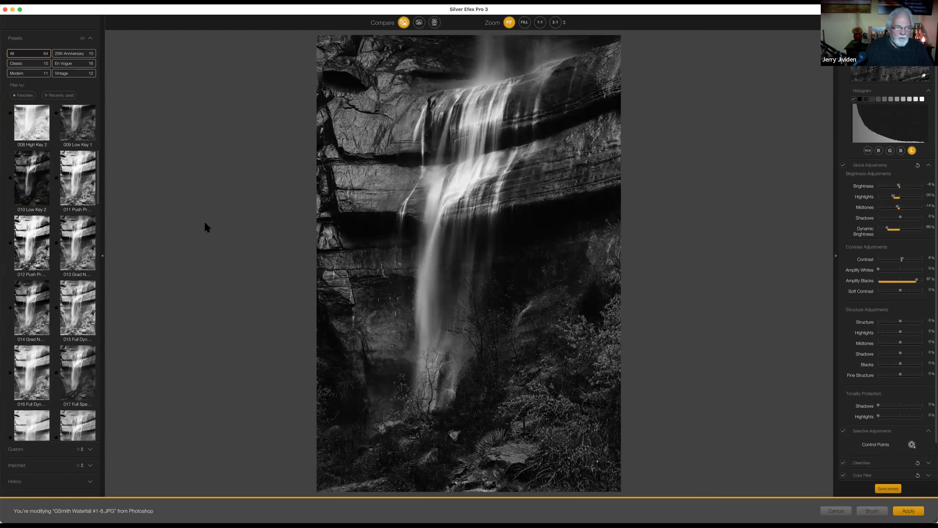
# Step: Try the 023 Wet Rocks preset with Highlights at -100% and Brightness lowered to about -69%
pyautogui.moveTo(96, 206); pyautogui.dragTo(96, 226)
pyautogui.scroll(-5, 97, 248)
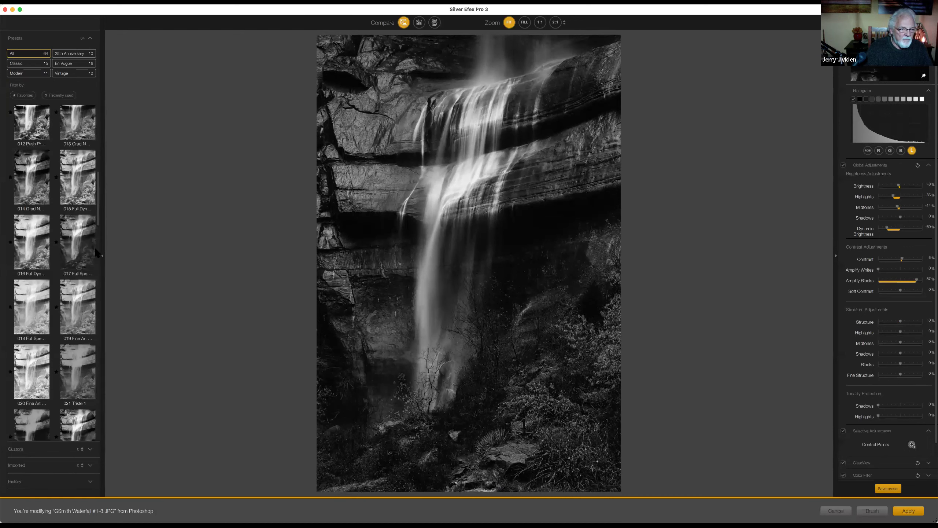
pyautogui.click(78, 219)
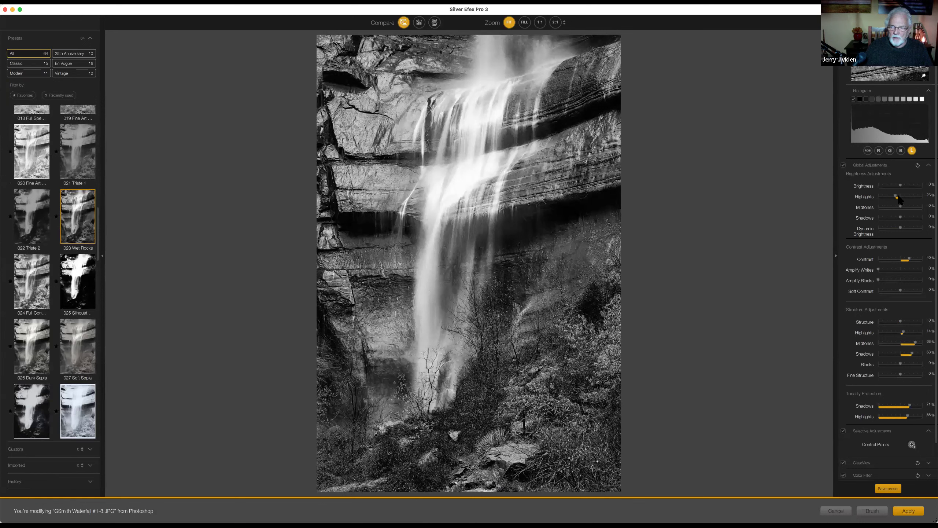
pyautogui.moveTo(874, 201)
pyautogui.mouseDown()
pyautogui.moveTo(863, 204)
pyautogui.moveTo(885, 186)
pyautogui.mouseUp()
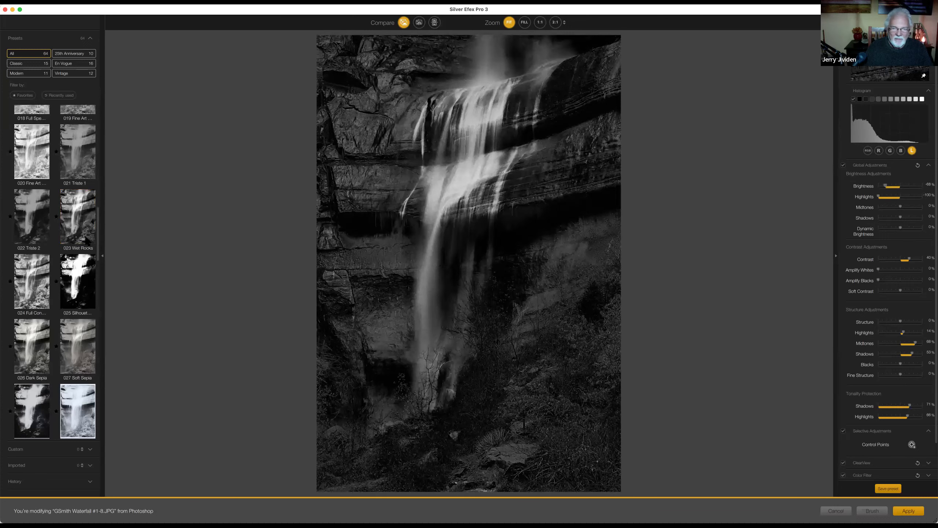
# Step: Try the 034 Yellowed 2 preset with Brightness, Highlights, Midtones and Shadows lowered and Dynamic Brightness raised
pyautogui.moveTo(98, 237); pyautogui.dragTo(98, 313)
pyautogui.click(25, 167)
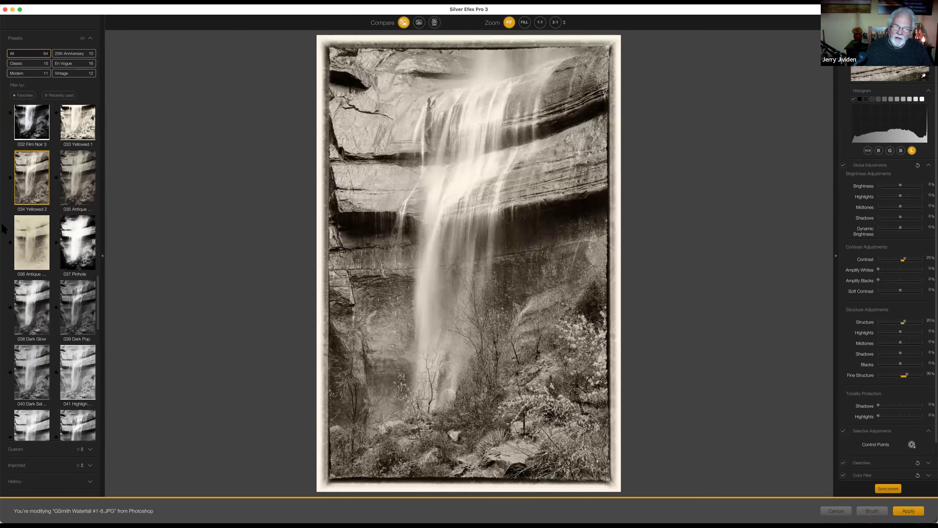
pyautogui.moveTo(896, 186); pyautogui.dragTo(886, 198)
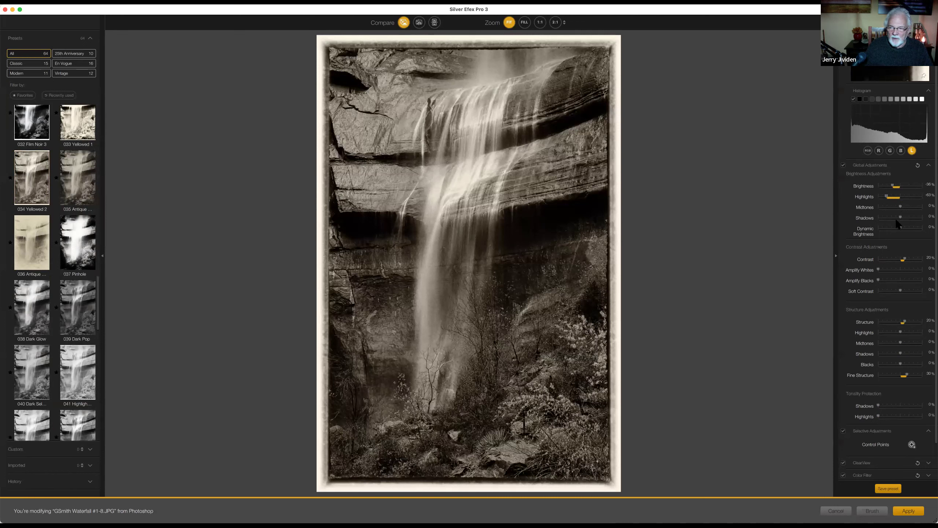
pyautogui.moveTo(899, 217); pyautogui.dragTo(888, 207)
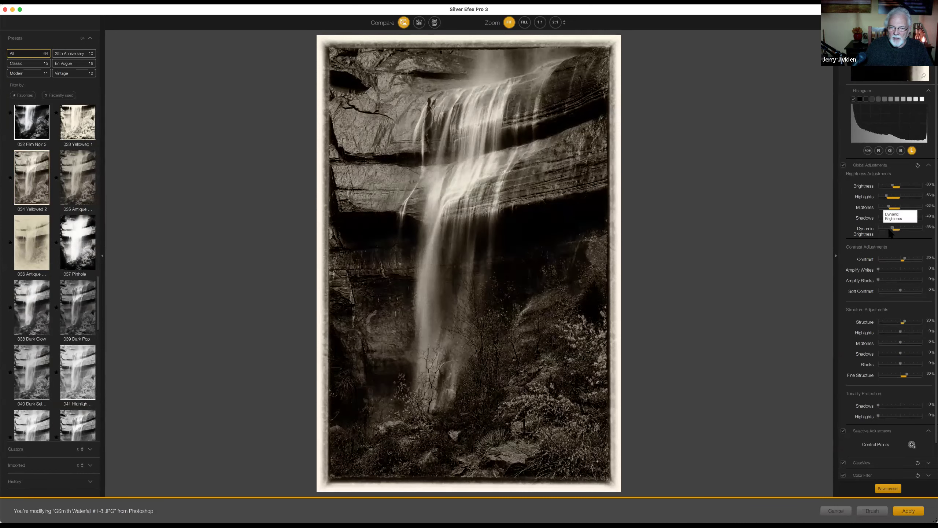
pyautogui.moveTo(893, 230); pyautogui.dragTo(901, 235)
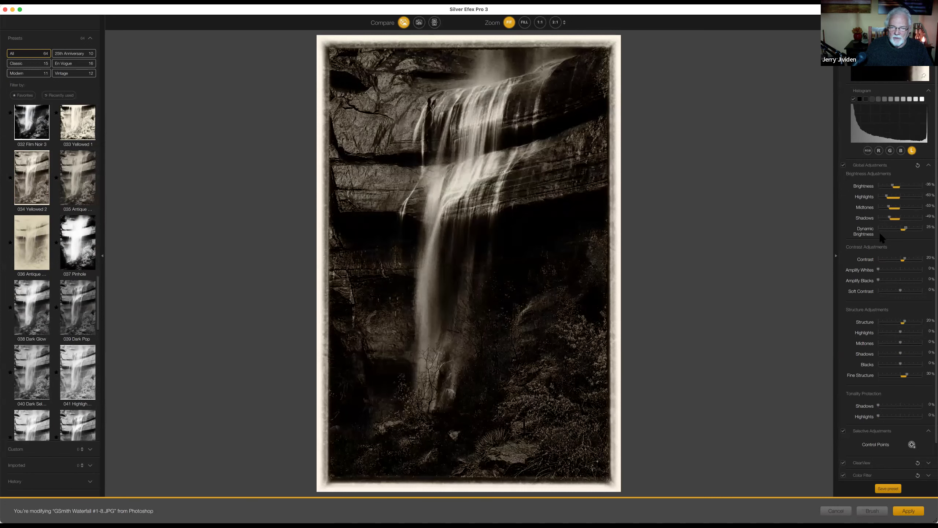
# Step: Try the 051 darkening preset with raised Contrast, browse further presets, and leave Silver Efex Pro without applying the conversion
pyautogui.moveTo(99, 292); pyautogui.dragTo(85, 375)
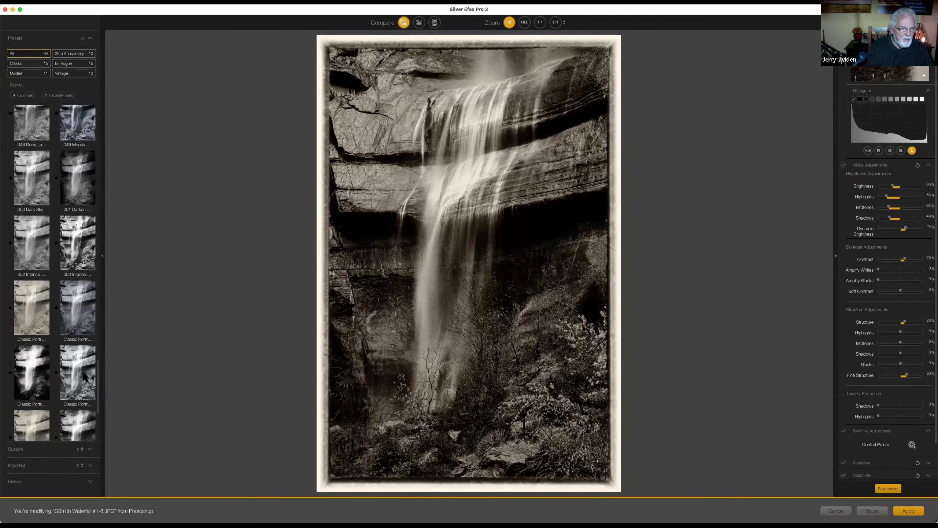
pyautogui.click(76, 162)
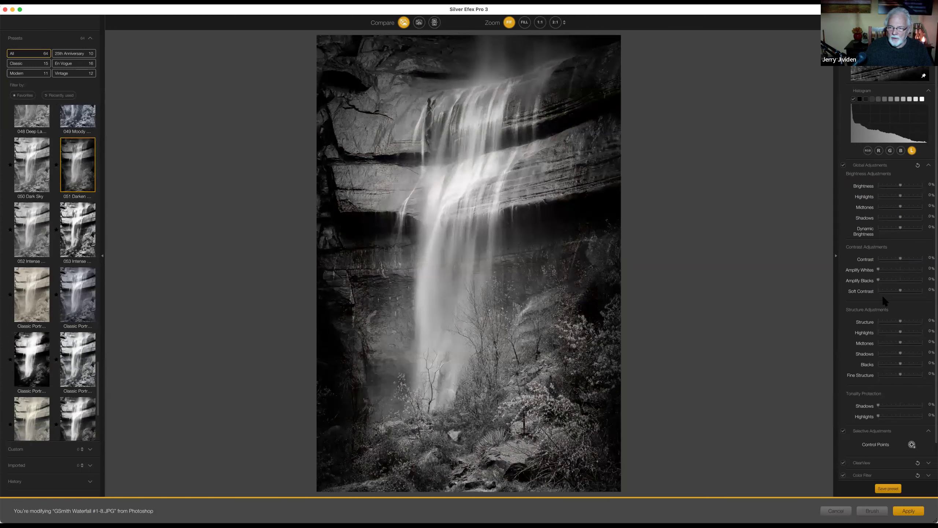
pyautogui.moveTo(904, 259); pyautogui.dragTo(906, 260)
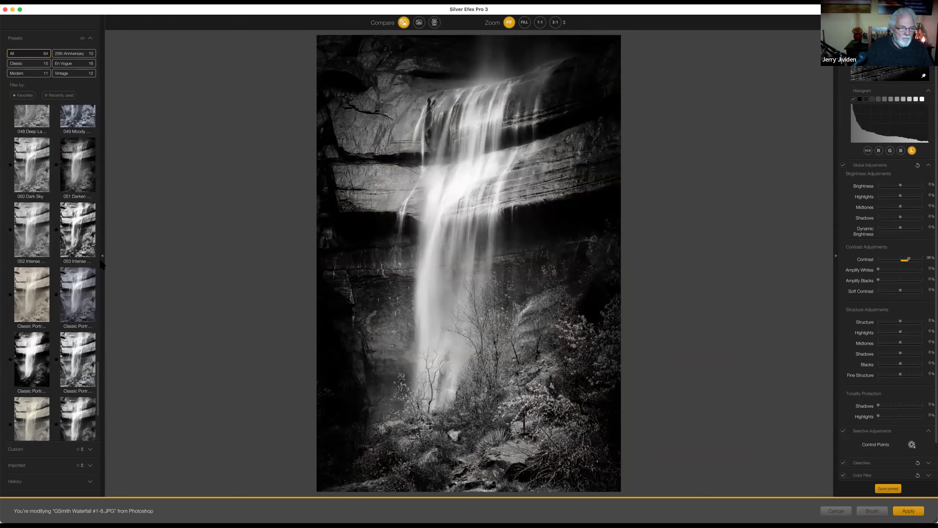
pyautogui.scroll(-8, 99, 369)
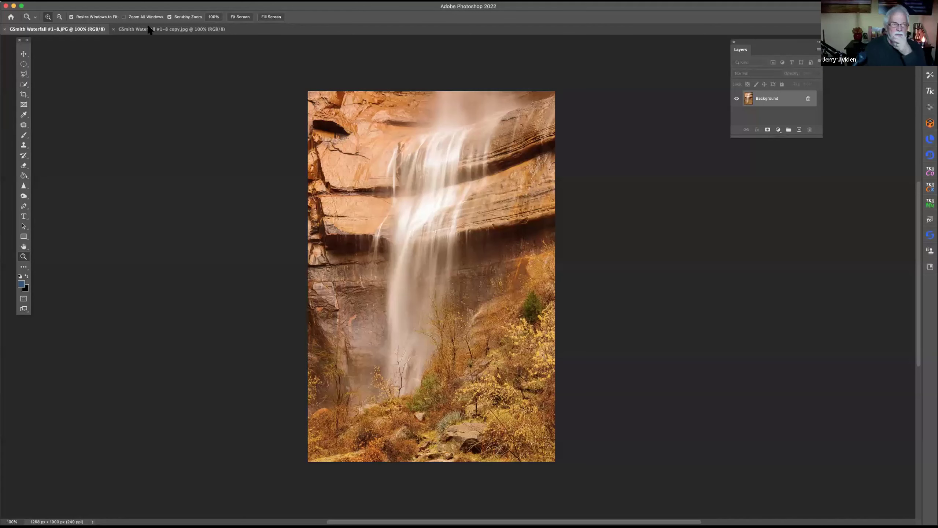
# Step: Try darkening the rocks along the left edge of the black-and-white waterfall copy with the Burn tool, using Midtones at 19% exposure
pyautogui.click(153, 30)
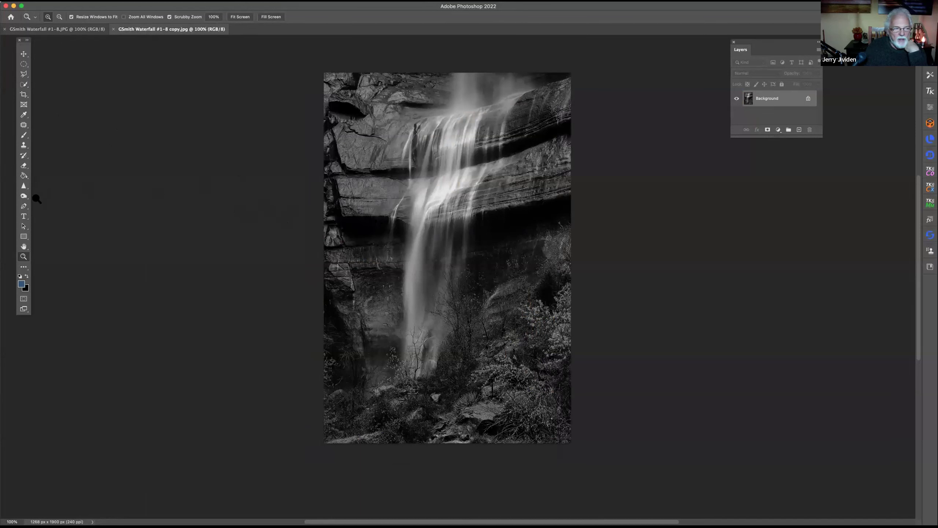
pyautogui.moveTo(24, 196); pyautogui.dragTo(41, 203)
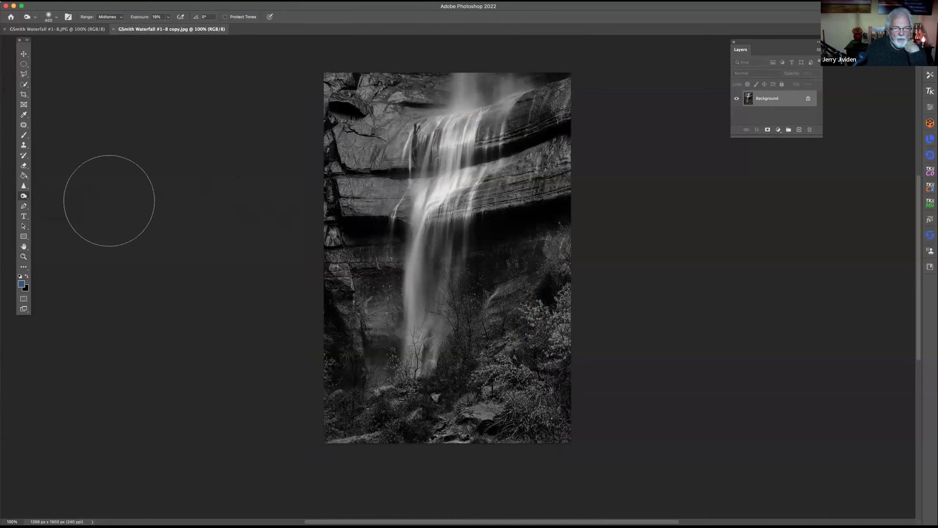
pyautogui.moveTo(373, 208); pyautogui.dragTo(327, 171)
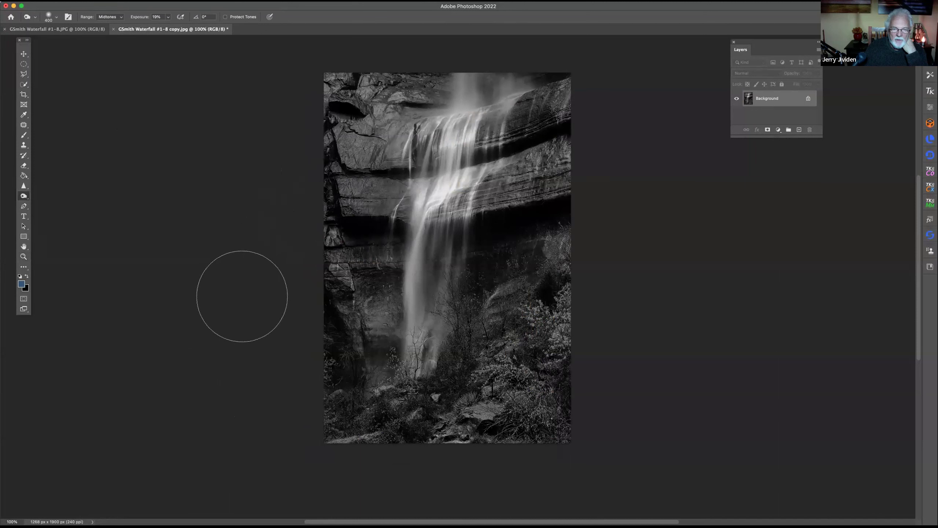
# Step: Close the black-and-white waterfall copy without saving its changes and close the original color waterfall photo
pyautogui.click(113, 30)
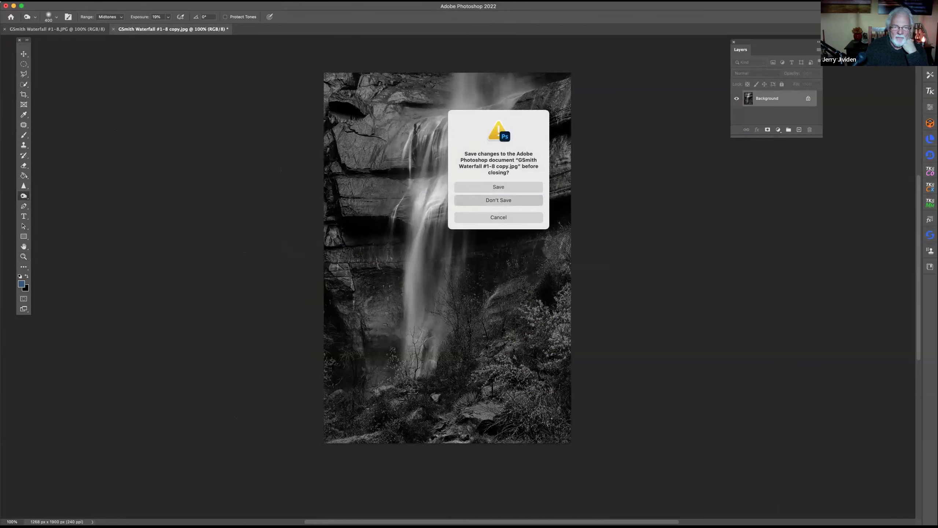
pyautogui.press('super+d')
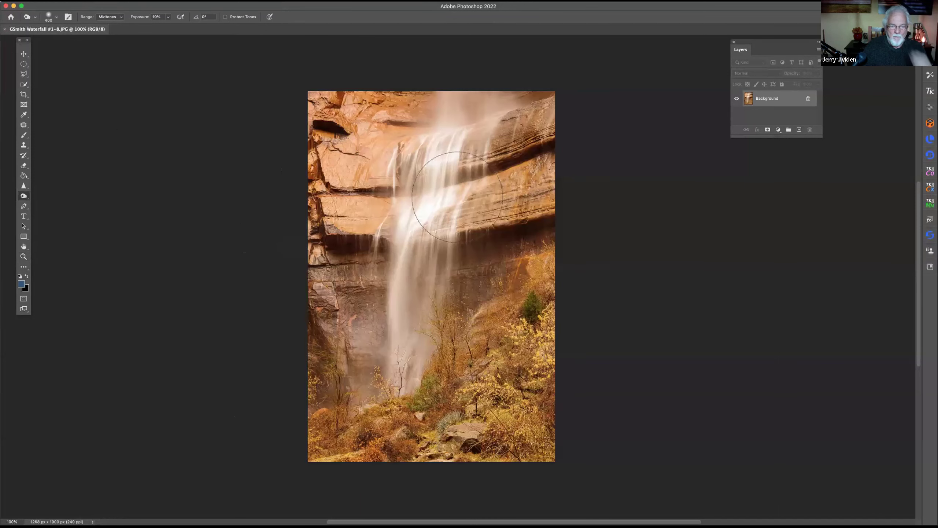
pyautogui.click(5, 29)
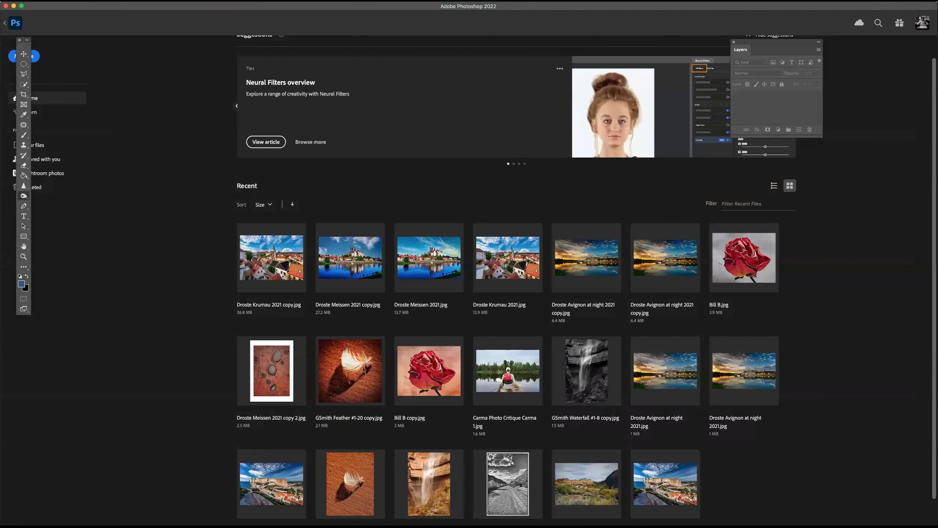
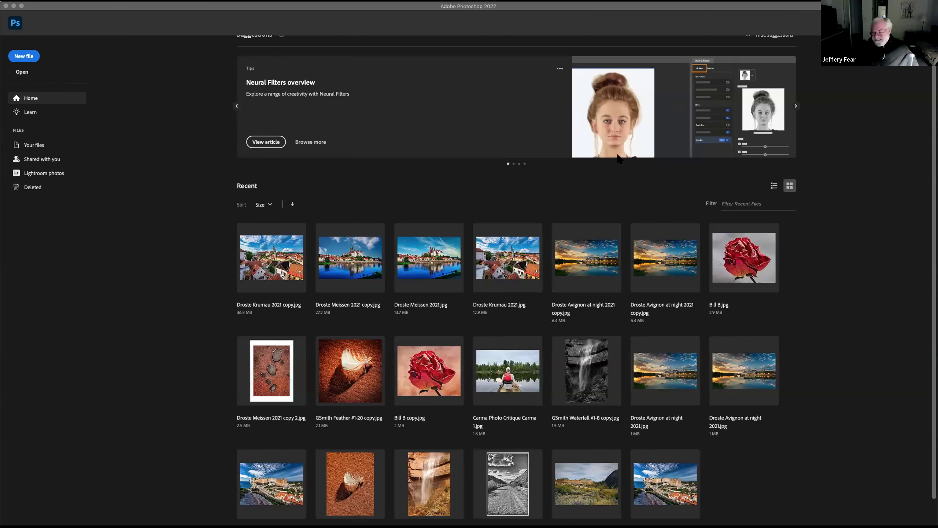
# Step: Open the red-rock wedding photo and examine the bride and groom at up to 1200% magnification
pyautogui.click(721, 147)
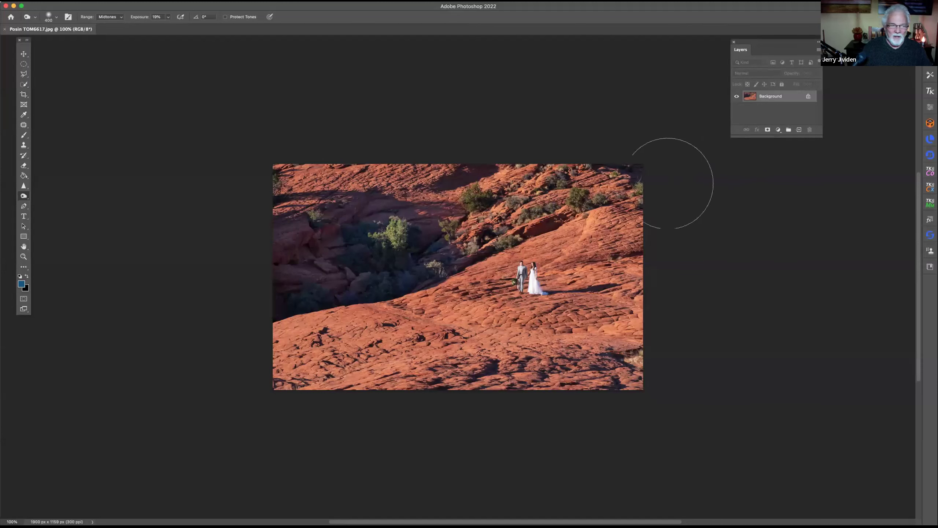
pyautogui.click(837, 109)
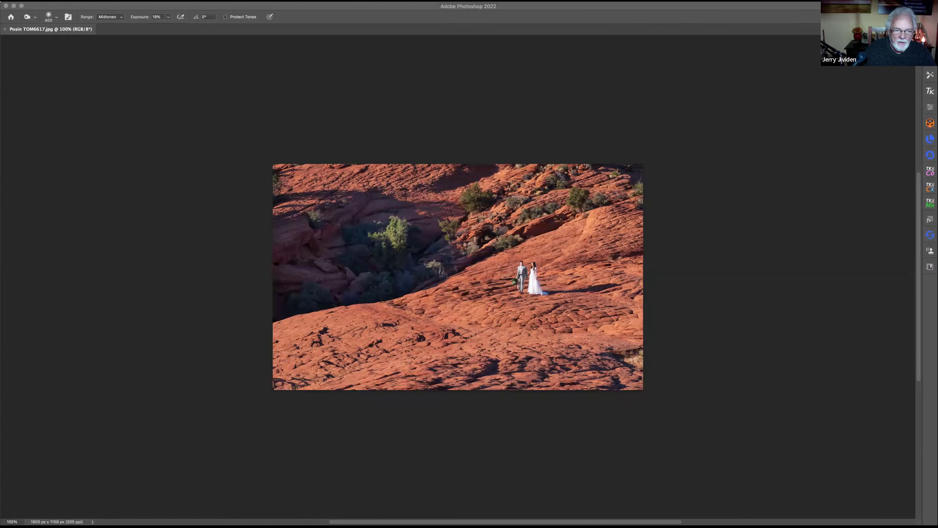
pyautogui.press('Tab')
pyautogui.press('z')
pyautogui.click(526, 281)
pyautogui.moveTo(527, 281); pyautogui.dragTo(600, 258)
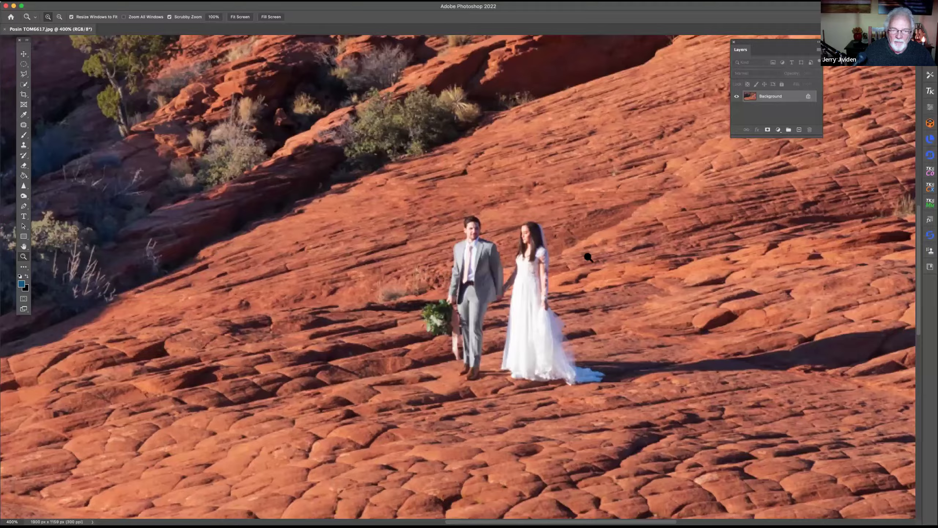
pyautogui.click(589, 257)
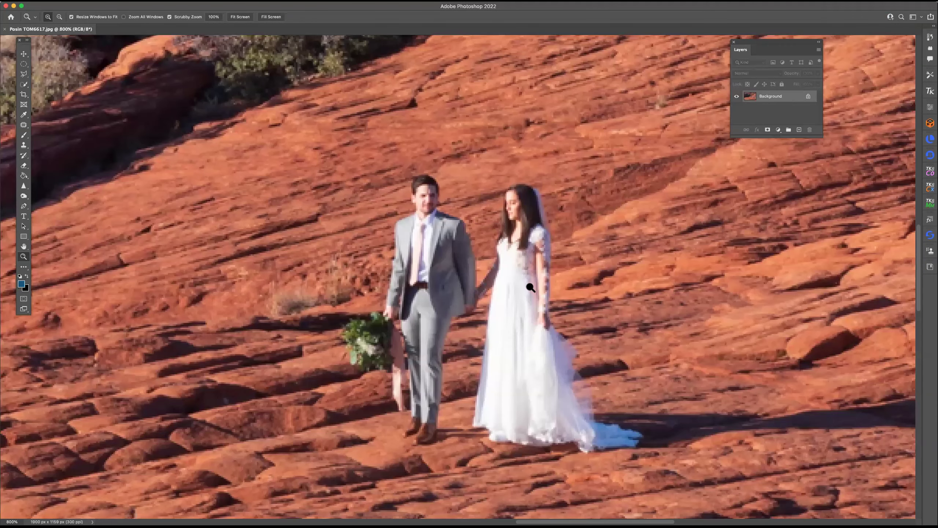
pyautogui.click(590, 177)
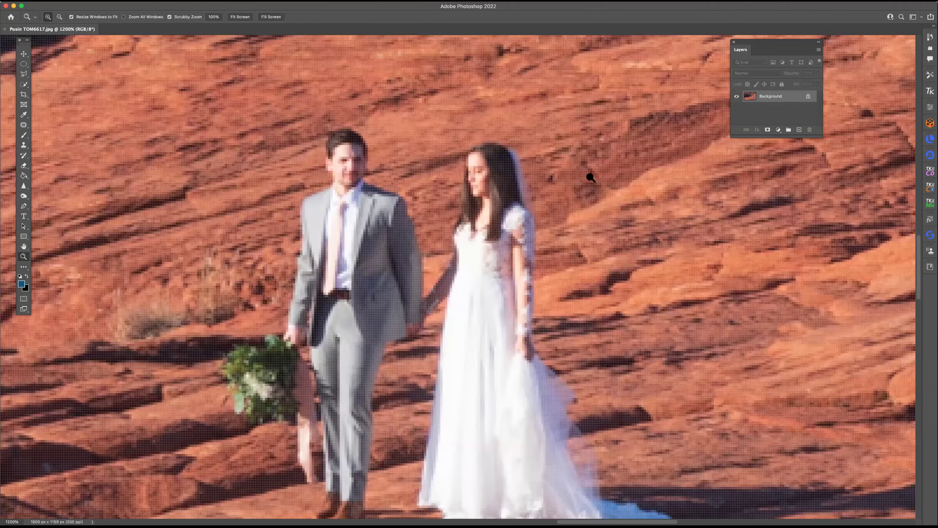
pyautogui.keyDown('alt'); pyautogui.click(545, 167); pyautogui.keyUp('alt')
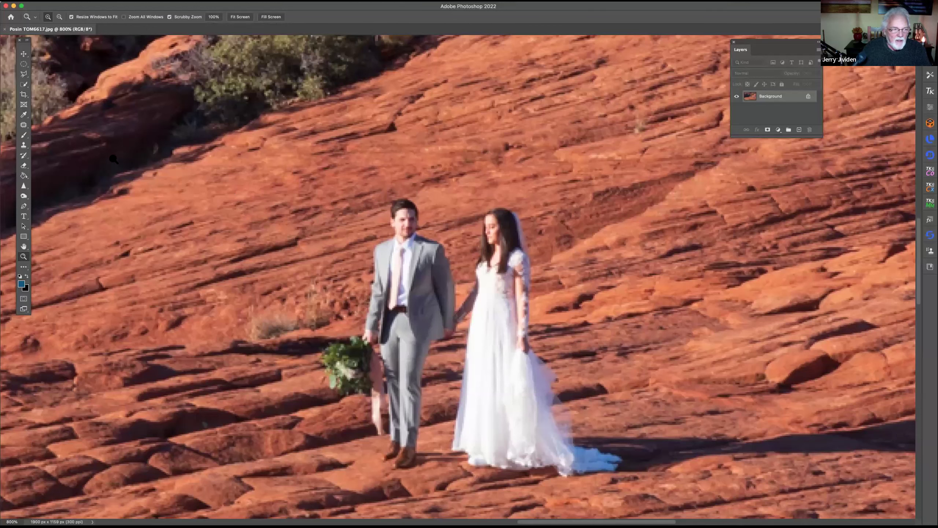
# Step: Brighten the edge of the bride's veil behind her head using the Dodge tool with Highlights range and a very small brush
pyautogui.click(24, 196)
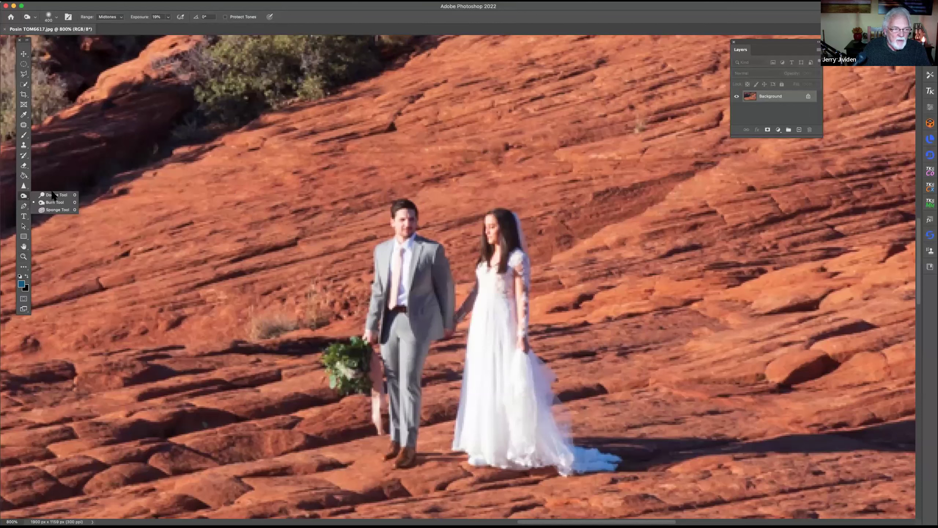
pyautogui.click(107, 16)
pyautogui.click(109, 24)
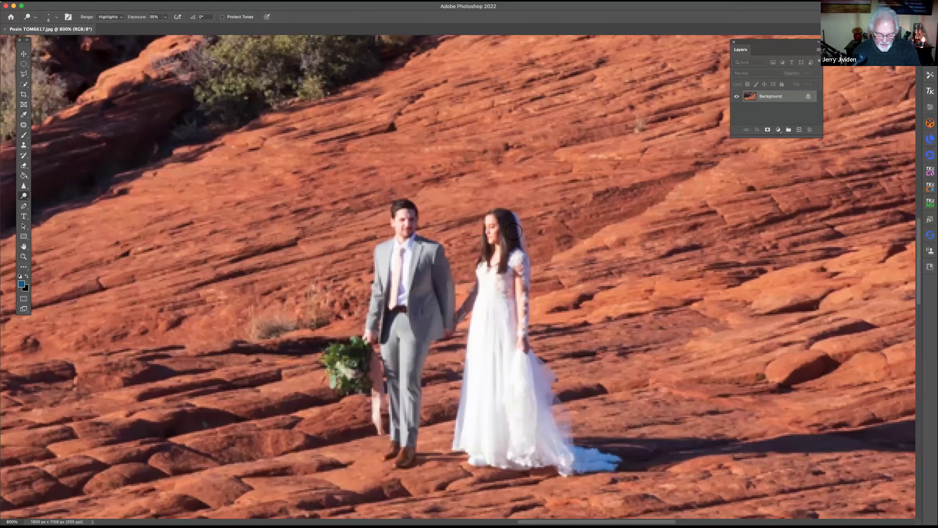
pyautogui.press('[')
pyautogui.press('[')
pyautogui.press('[')
pyautogui.press('[')
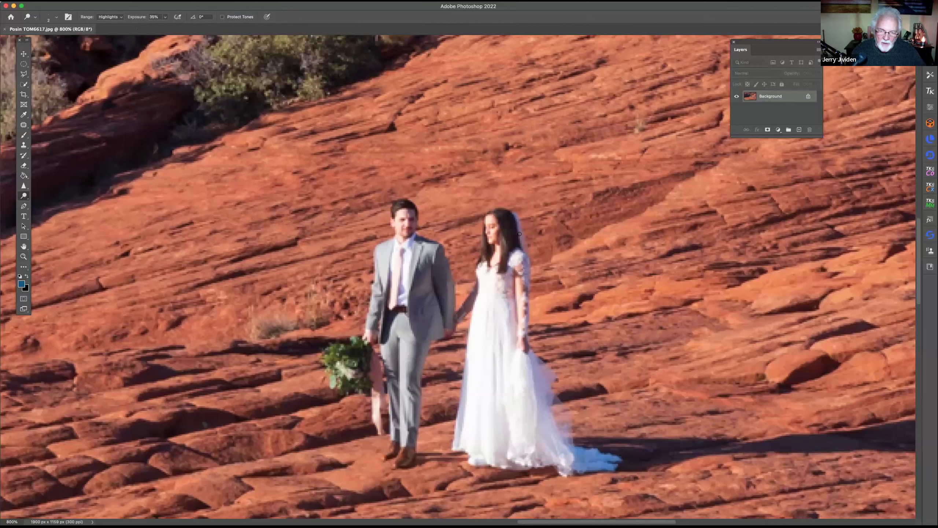
pyautogui.moveTo(514, 216); pyautogui.dragTo(513, 215)
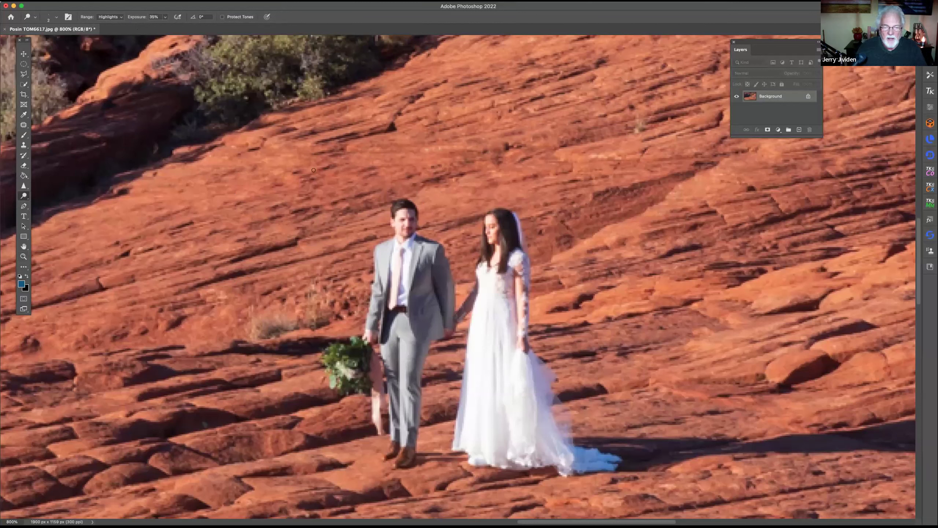
# Step: Set the Sponge tool to Desaturate at 60% flow and shrink its brush to fit the edge of the bride's veil
pyautogui.click(24, 196)
pyautogui.click(59, 209)
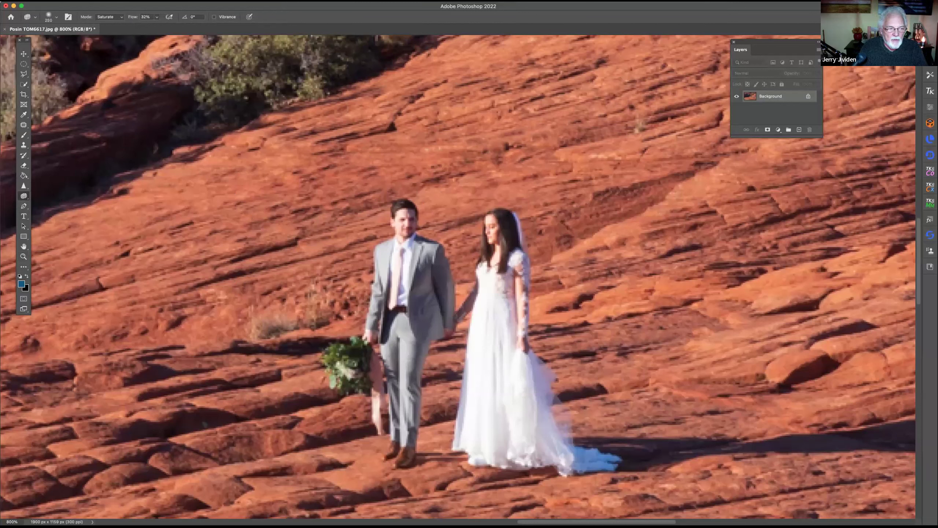
pyautogui.click(109, 16)
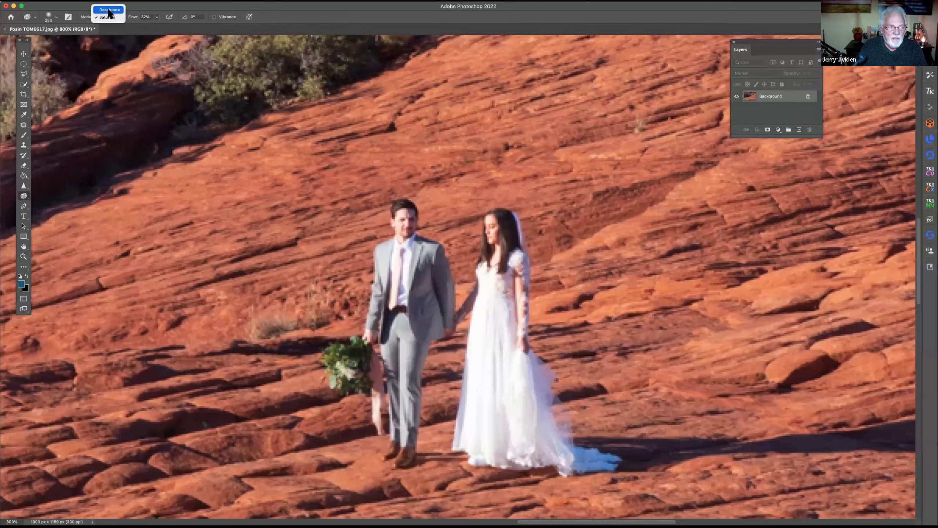
pyautogui.click(108, 9)
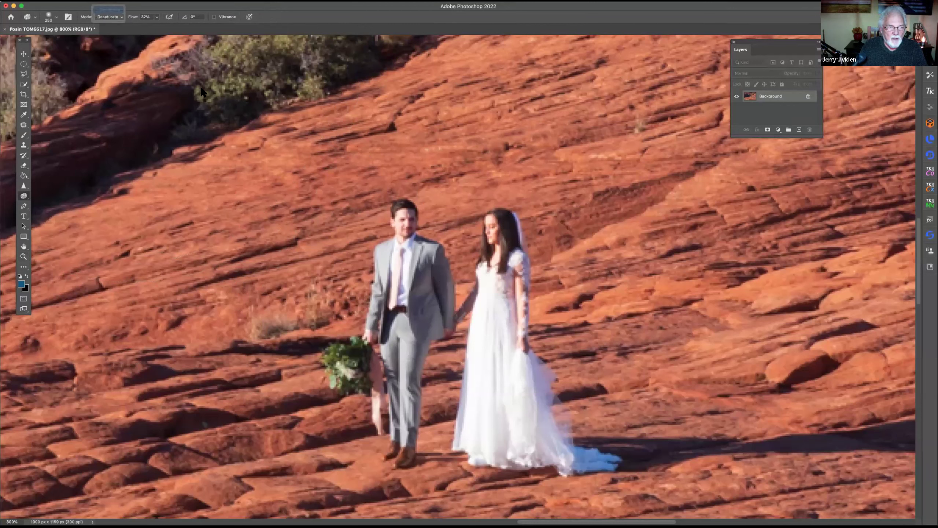
pyautogui.press('6')
pyautogui.press('[')
pyautogui.press('[')
pyautogui.press('[')
pyautogui.press('[')
pyautogui.press('[')
pyautogui.press('[')
pyautogui.press('[')
pyautogui.press('[')
pyautogui.press('[')
pyautogui.press('[')
pyautogui.press('[')
pyautogui.press('[')
pyautogui.press('[')
pyautogui.press('[')
pyautogui.press('[')
pyautogui.press('[')
pyautogui.press('[')
pyautogui.press('[')
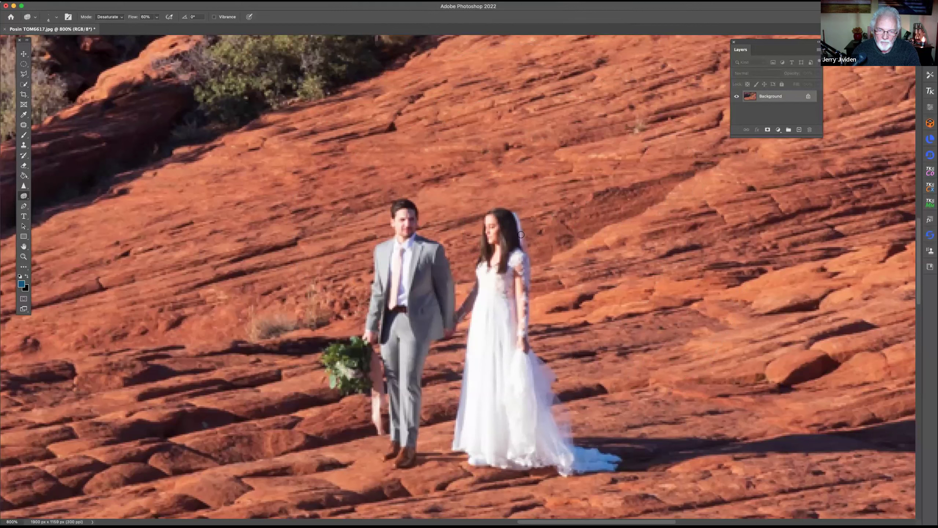
# Step: Soften the brightened edge of the bride's veil with the Blur tool
pyautogui.rightClick(24, 195)
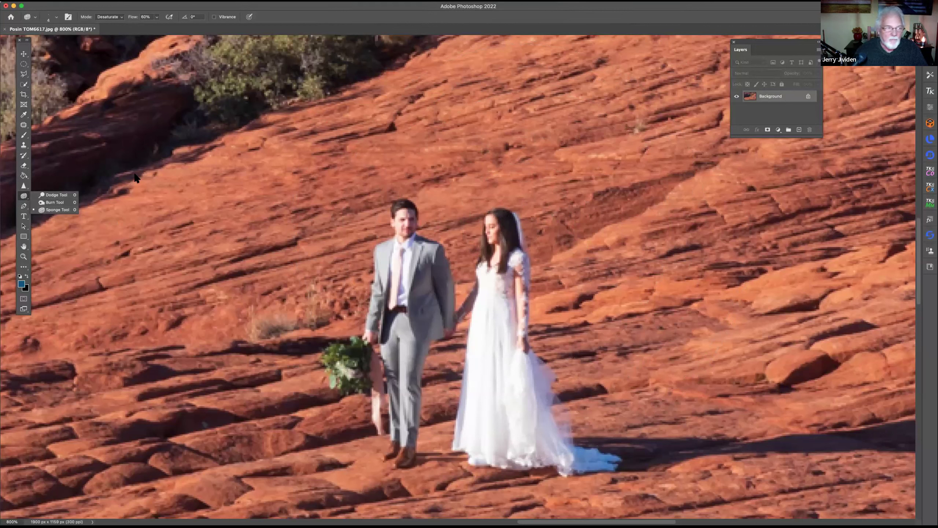
pyautogui.click(55, 195)
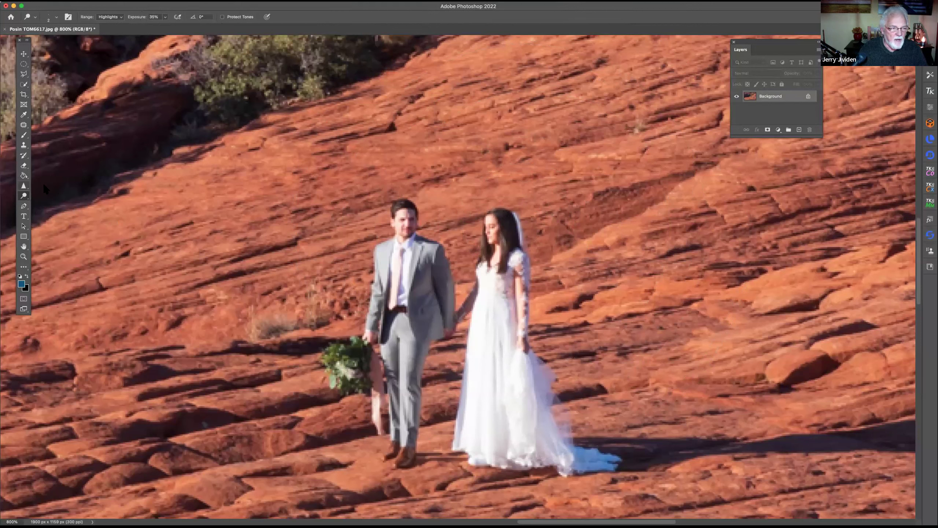
pyautogui.click(24, 186)
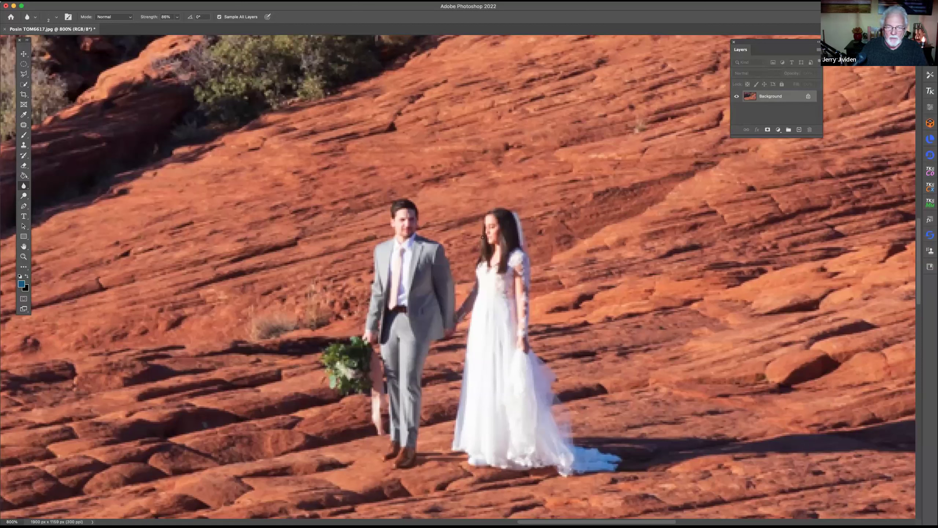
# Step: Return to the Dodge tool and set its range to Midtones for lightening the bride's veil
pyautogui.moveTo(23, 194); pyautogui.dragTo(42, 199)
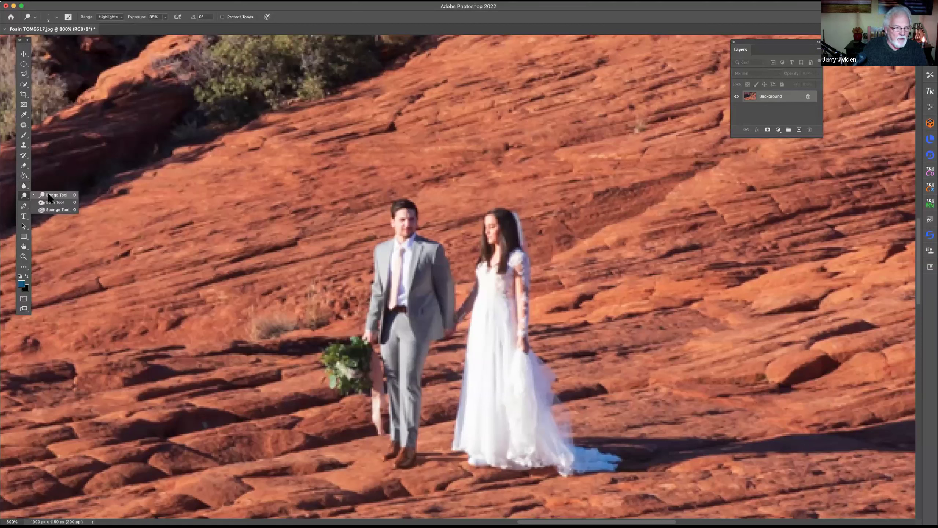
pyautogui.click(55, 195)
pyautogui.click(110, 17)
pyautogui.click(108, 9)
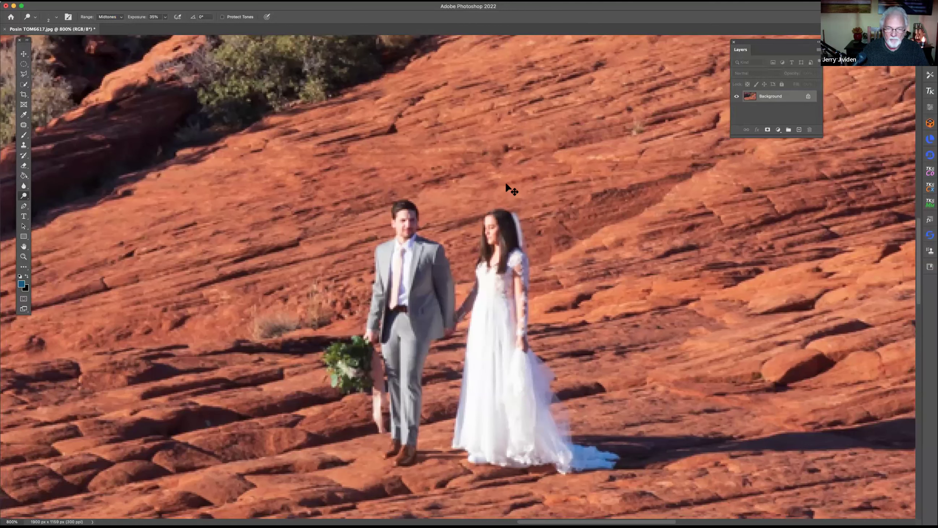
# Step: Examine the retouched veil in the whole photo at 100% and again up close at 800%
pyautogui.press('super+minus')
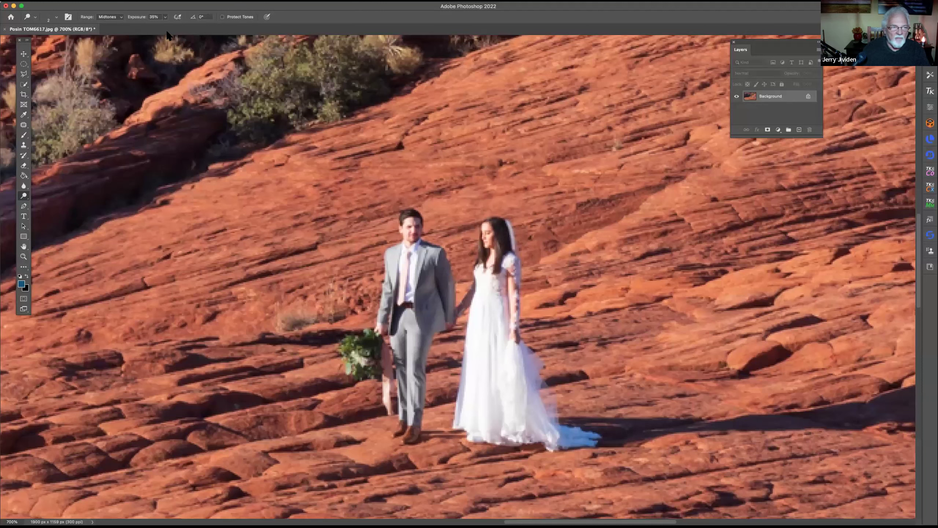
pyautogui.press('super+0')
pyautogui.press('super+1')
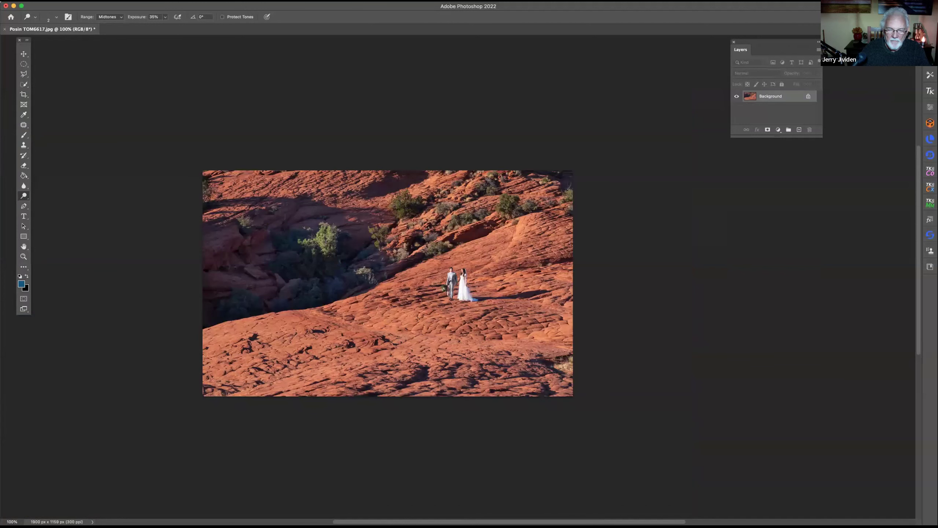
pyautogui.press('z')
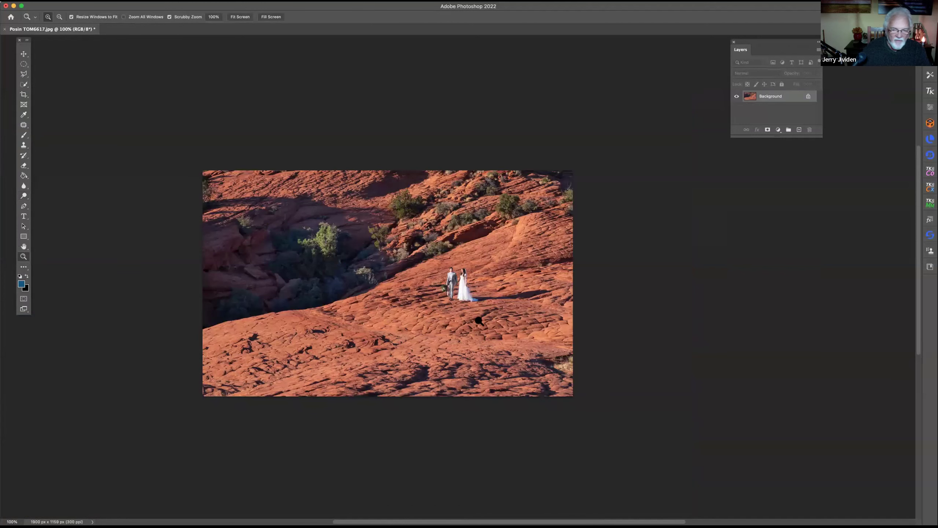
pyautogui.click(460, 282)
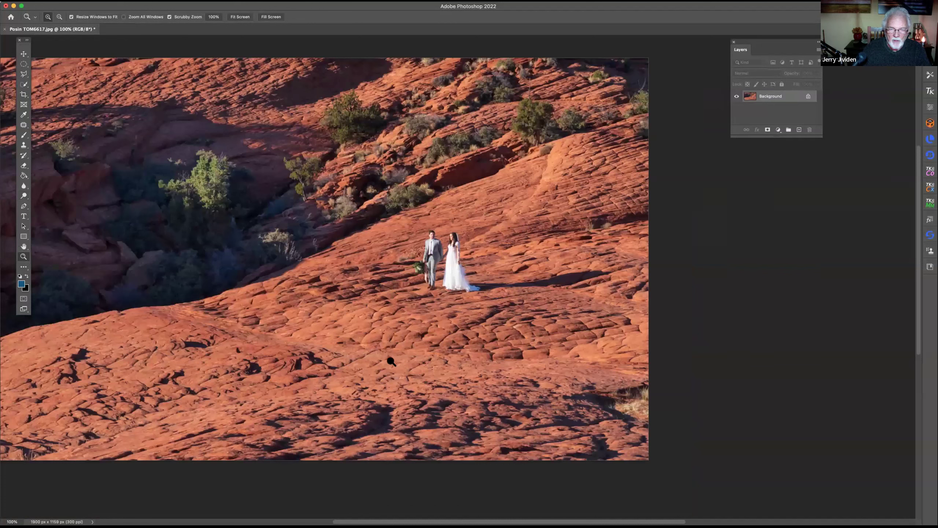
pyautogui.click(467, 277)
pyautogui.click(475, 275)
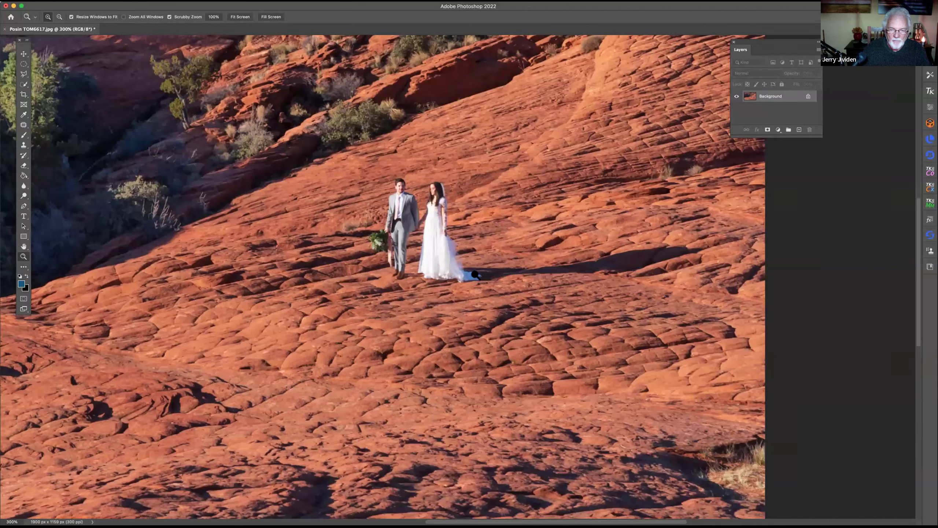
pyautogui.click(472, 272)
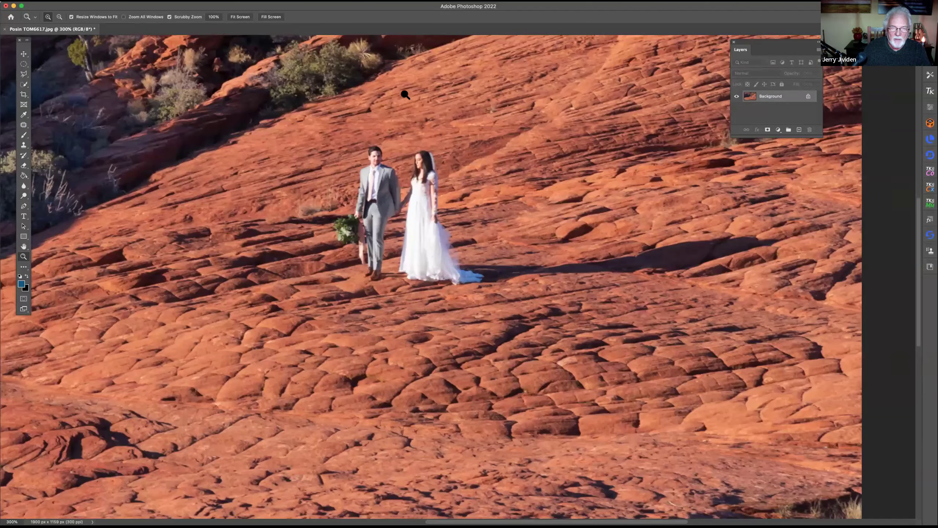
pyautogui.click(415, 115)
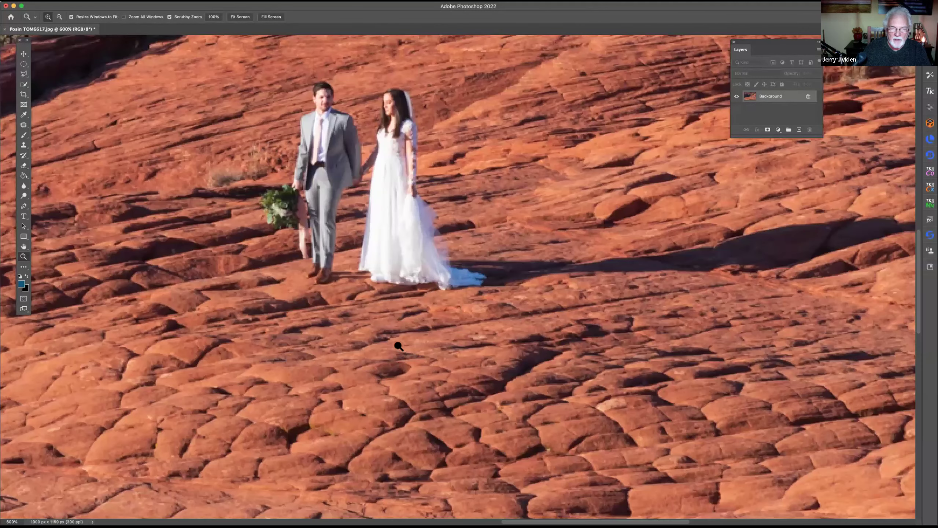
pyautogui.click(346, 106)
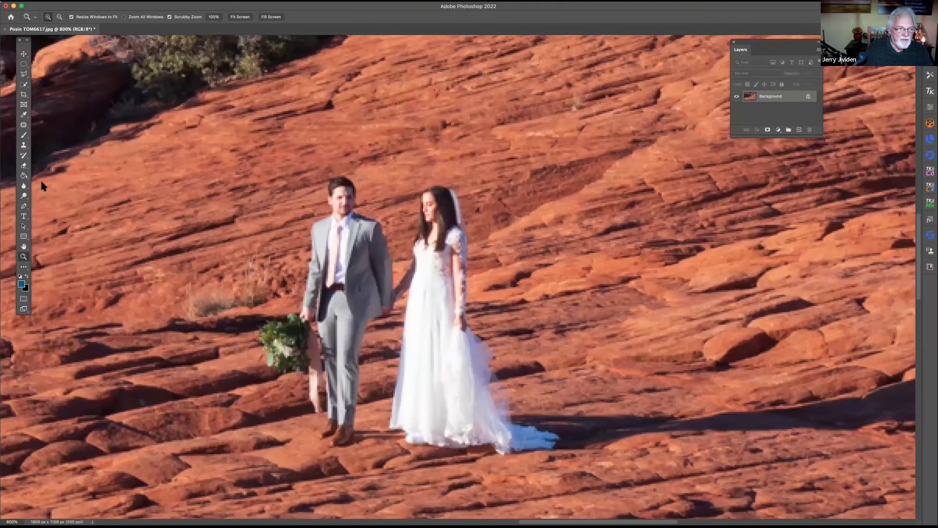
# Step: Examine the wedding couple up close and the composition of the whole photo, zooming back out to 100%
pyautogui.click(24, 185)
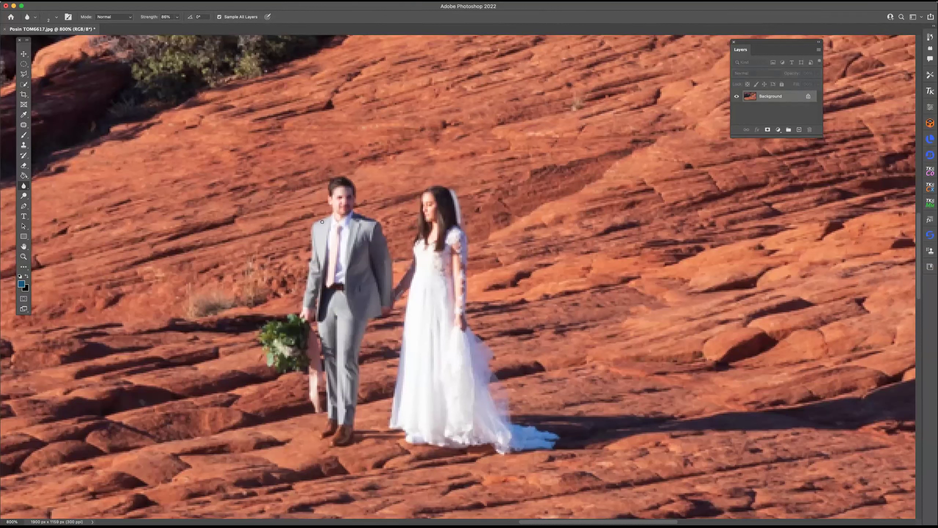
pyautogui.click(25, 256)
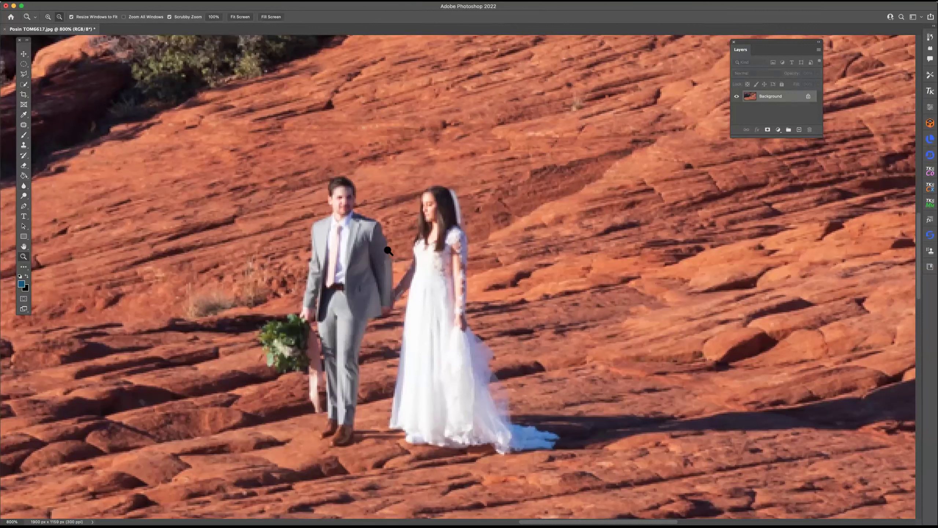
pyautogui.moveTo(386, 249); pyautogui.dragTo(383, 247)
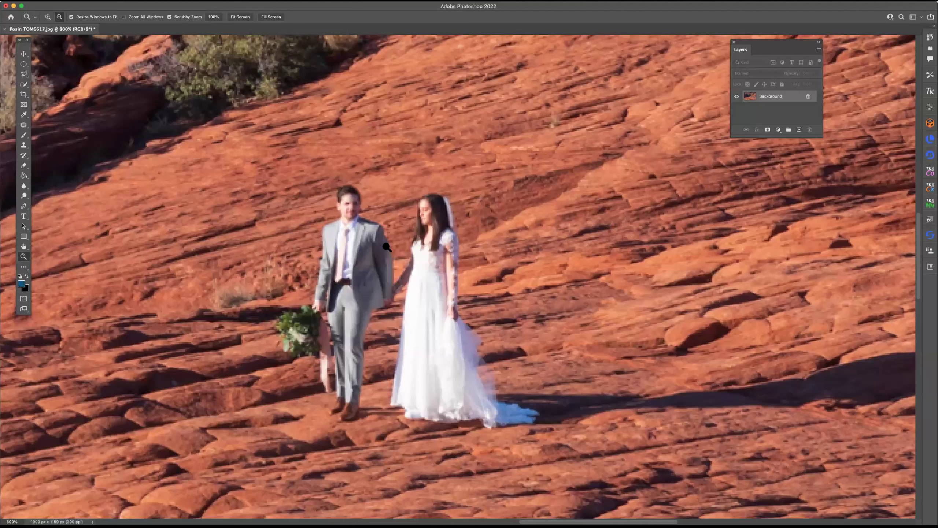
pyautogui.press('super+minus')
pyautogui.press('super+minus')
pyautogui.press('super+minus')
pyautogui.press('super+minus')
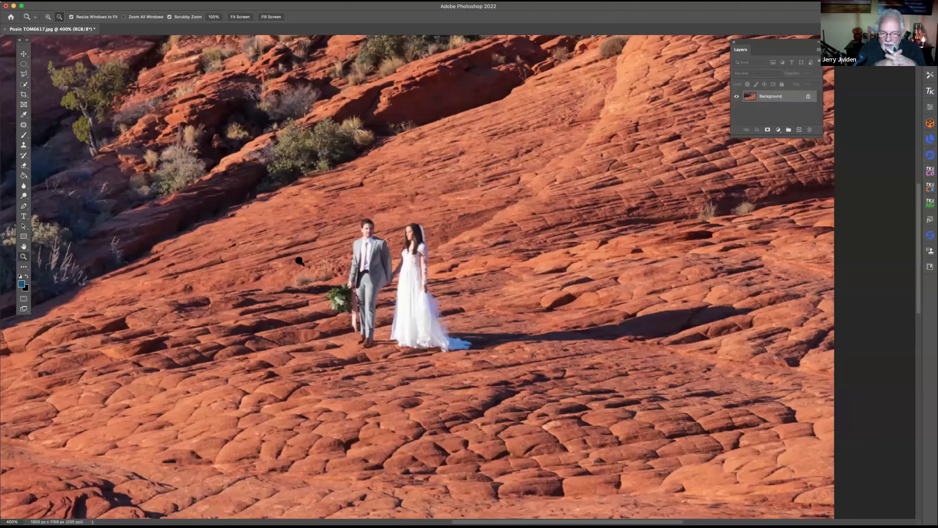
pyautogui.press('super+minus')
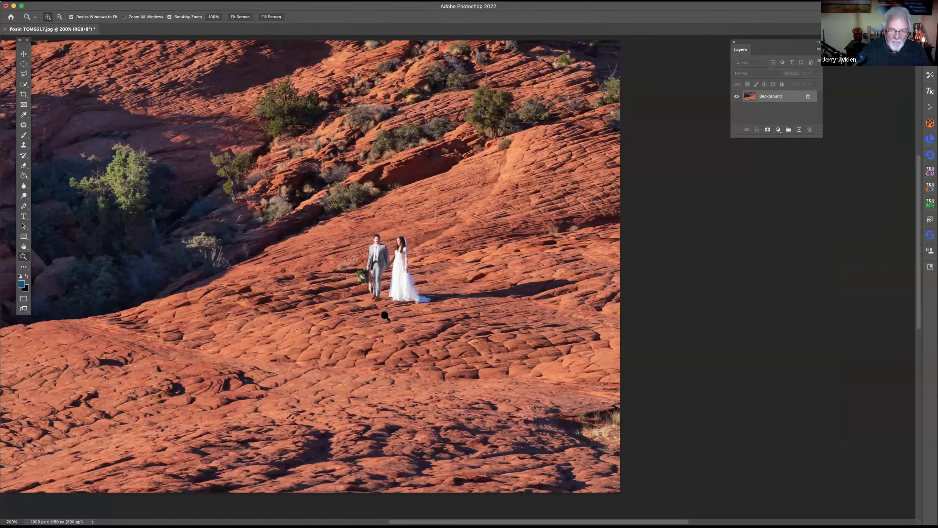
pyautogui.moveTo(334, 160); pyautogui.dragTo(339, 178)
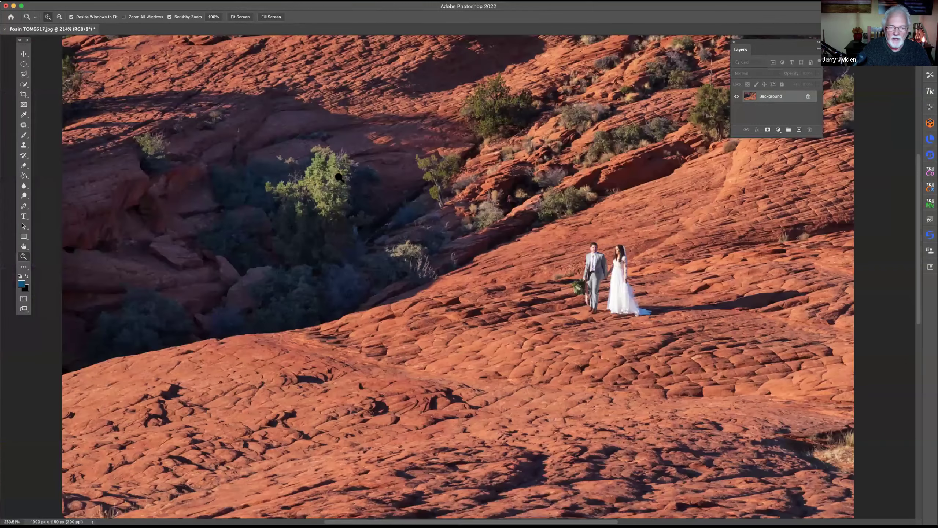
pyautogui.keyDown('alt'); pyautogui.click(409, 290); pyautogui.keyUp('alt')
pyautogui.keyDown('alt'); pyautogui.click(209, 178); pyautogui.keyUp('alt')
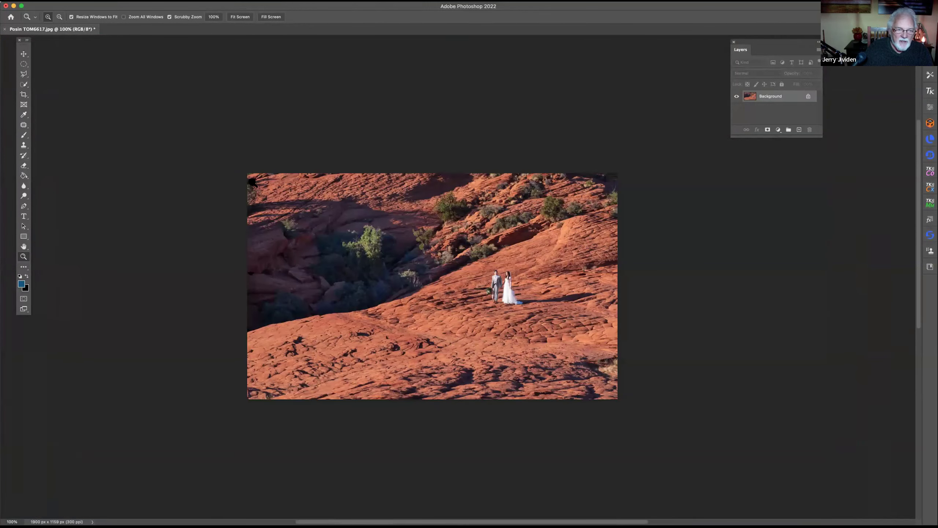
# Step: Crop narrow strips off the photo's sides to trim the dark bush at its edge, leaving it about 1849 px wide
pyautogui.click(254, 218)
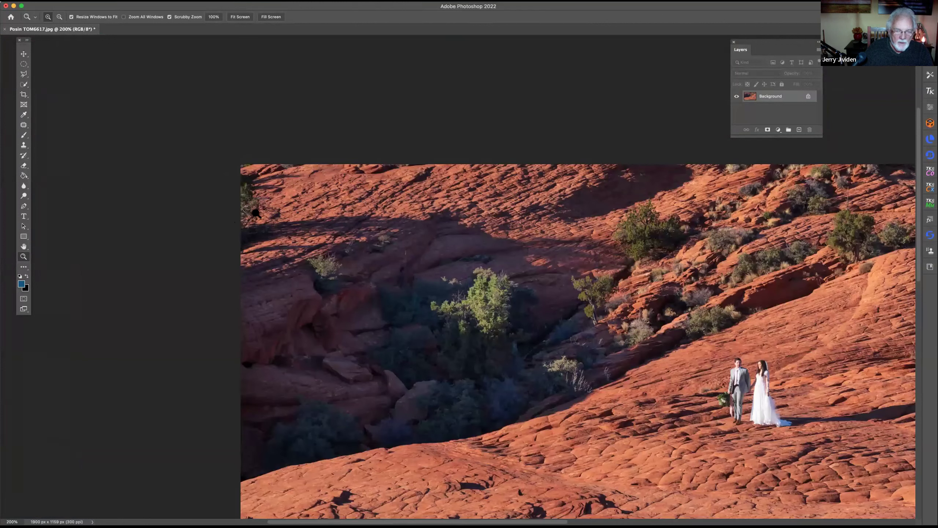
pyautogui.scroll(-1, 380, 281)
pyautogui.scroll(-2, 363, 219)
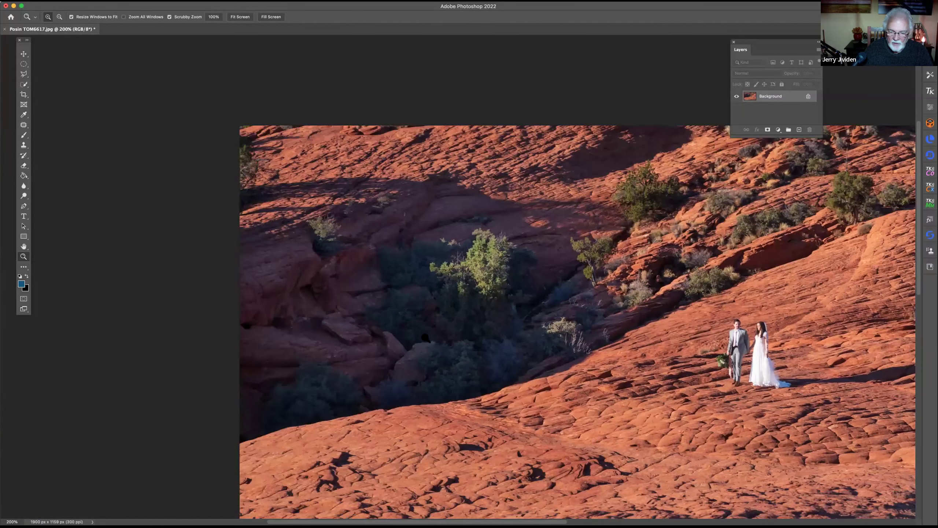
pyautogui.scroll(-3, 421, 336)
pyautogui.keyDown('alt'); pyautogui.click(159, 165); pyautogui.keyUp('alt')
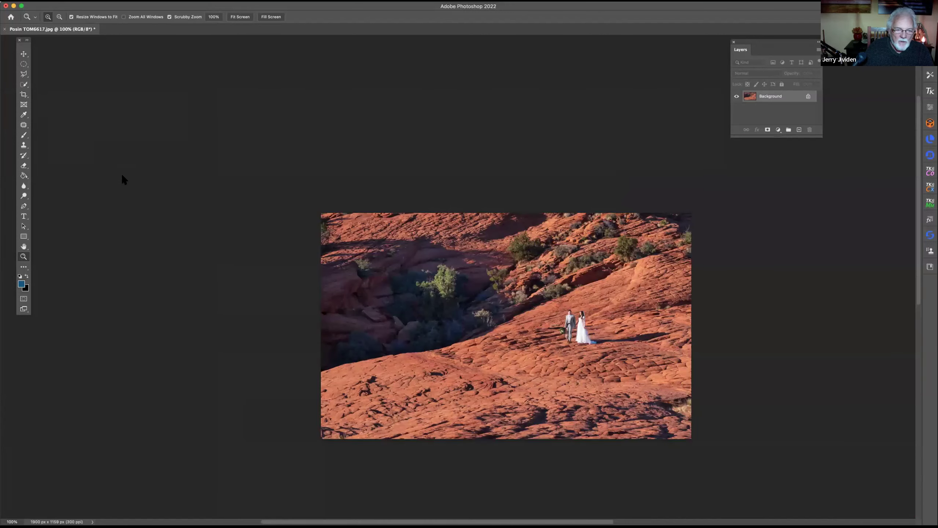
pyautogui.click(22, 96)
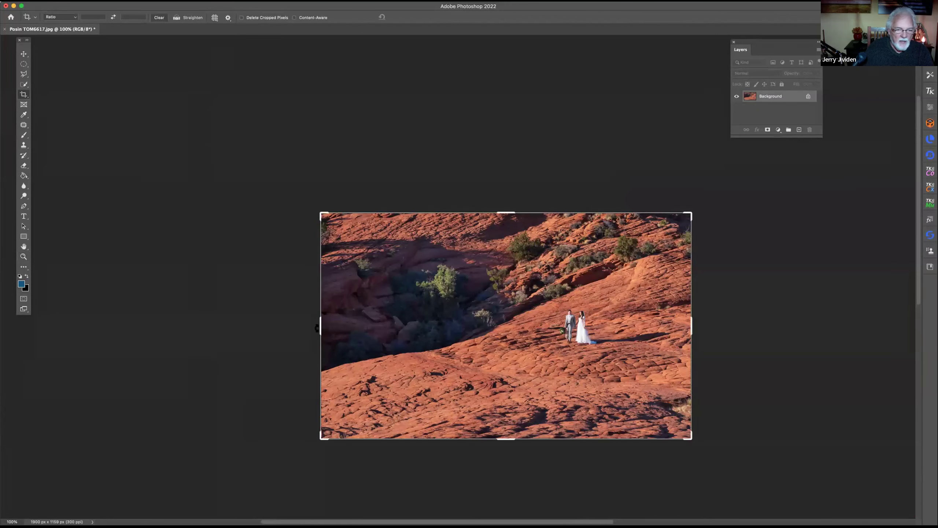
pyautogui.moveTo(318, 325); pyautogui.dragTo(326, 333)
pyautogui.press('Return')
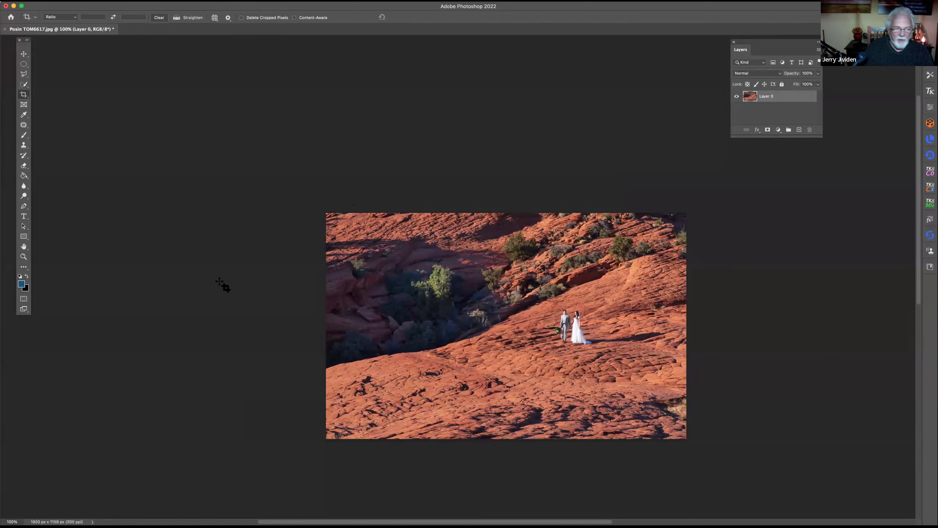
# Step: Remove the dry grass patch in the photo's lower corner with a smaller Content-Aware Spot Healing Brush, and check the result at 100%
pyautogui.click(24, 256)
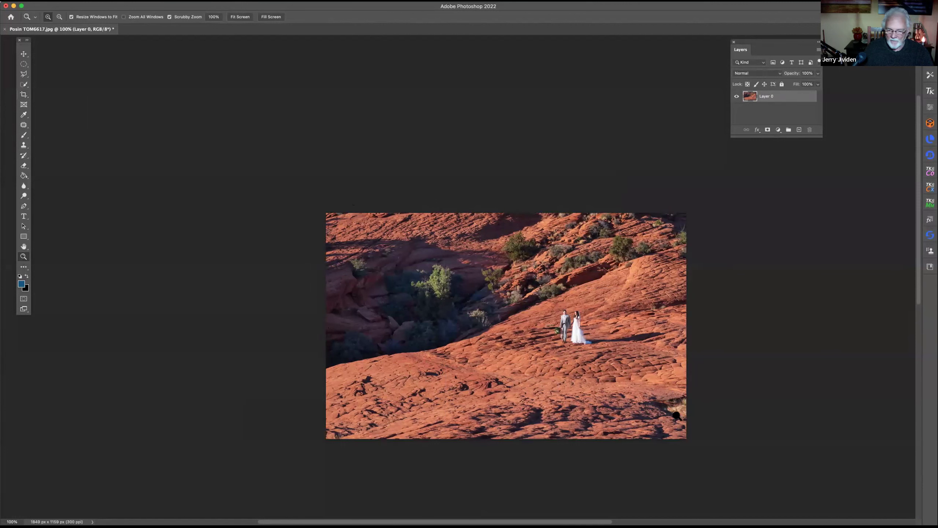
pyautogui.moveTo(705, 409); pyautogui.dragTo(702, 394)
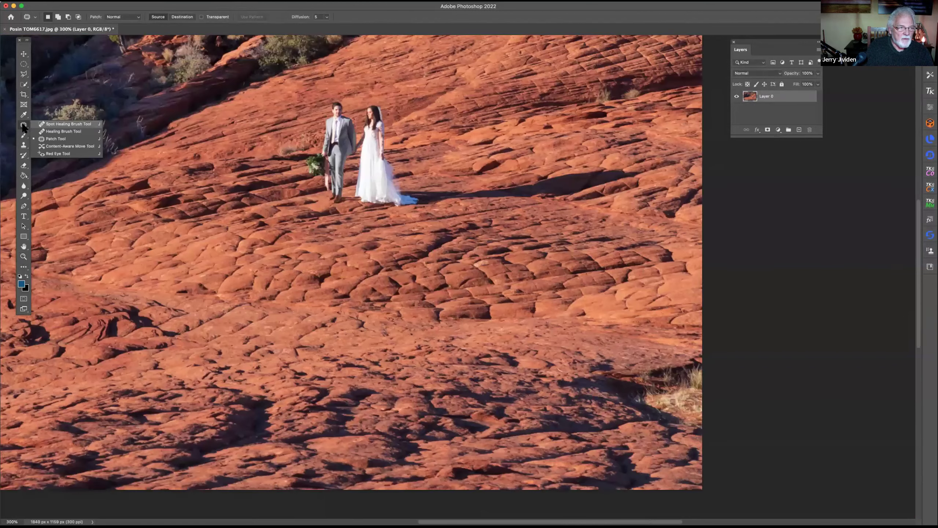
pyautogui.click(68, 124)
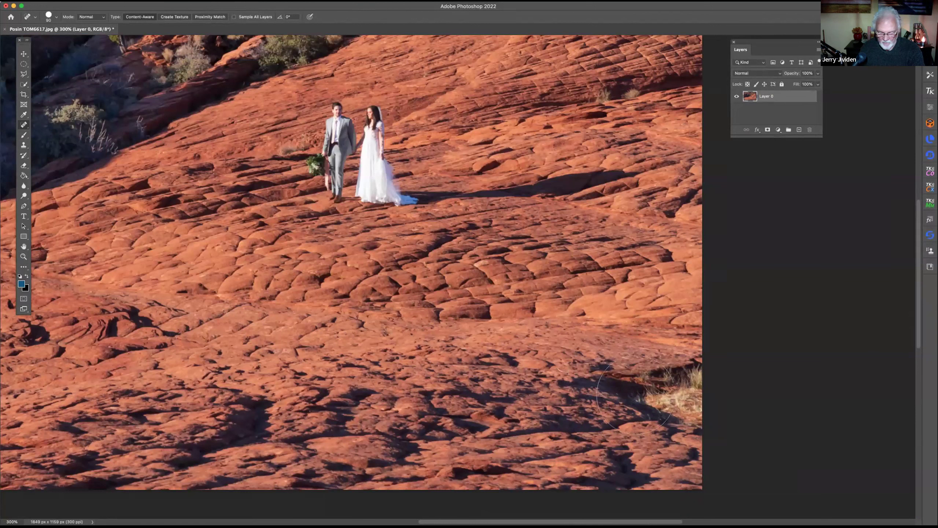
pyautogui.press('[')
pyautogui.press('[')
pyautogui.press('[')
pyautogui.press('[')
pyautogui.press('[')
pyautogui.press('[')
pyautogui.moveTo(677, 376)
pyautogui.mouseDown()
pyautogui.moveTo(628, 382)
pyautogui.moveTo(637, 397)
pyautogui.moveTo(656, 394)
pyautogui.moveTo(694, 417)
pyautogui.moveTo(686, 421)
pyautogui.moveTo(704, 421)
pyautogui.moveTo(673, 388)
pyautogui.moveTo(700, 388)
pyautogui.mouseUp()
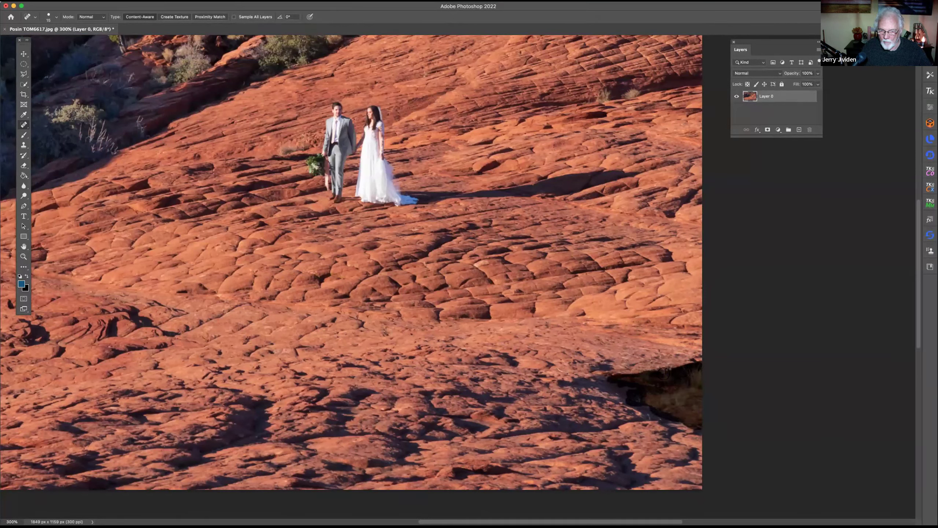
pyautogui.moveTo(606, 376); pyautogui.dragTo(608, 375)
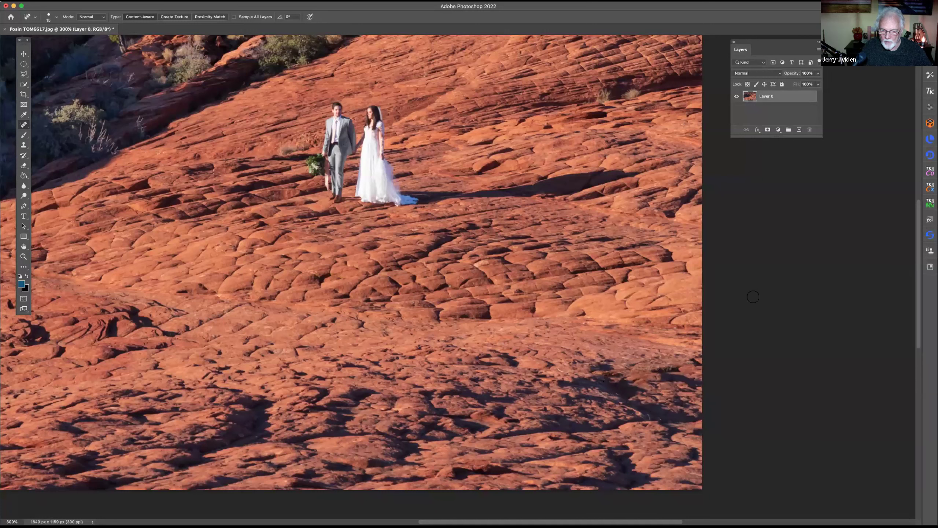
pyautogui.click(23, 257)
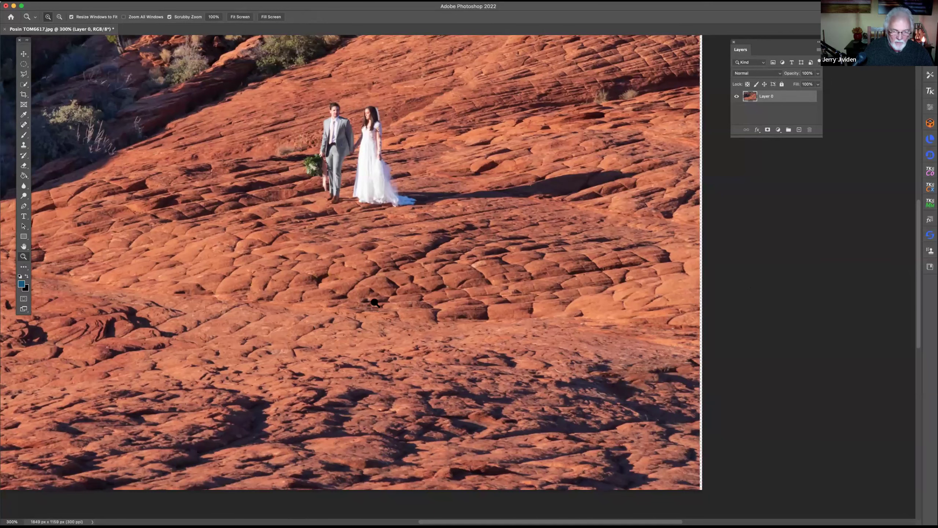
pyautogui.keyDown('alt'); pyautogui.click(402, 298); pyautogui.keyUp('alt')
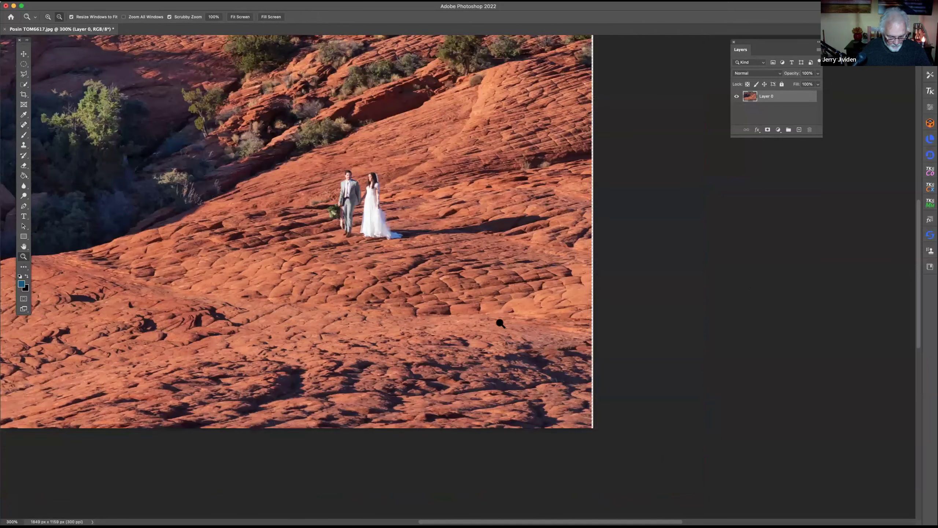
pyautogui.press('super+1')
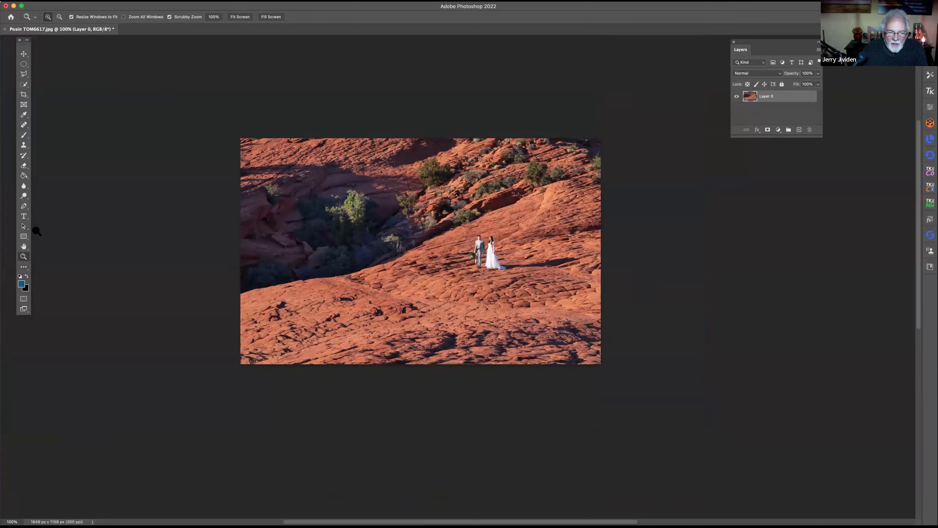
# Step: Darken the foreground rock with the Burn tool set to Midtones, 11% exposure and Protect Tones
pyautogui.click(24, 196)
pyautogui.rightClick(24, 196)
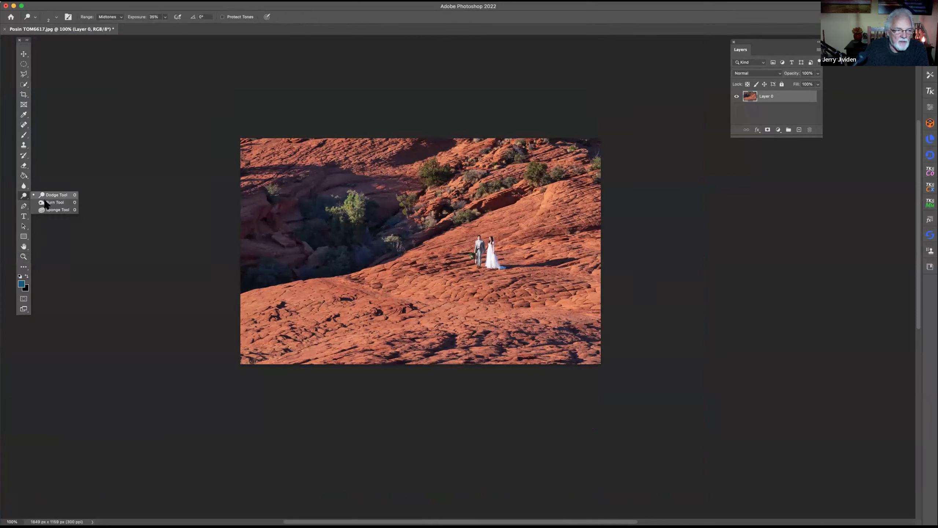
pyautogui.click(52, 202)
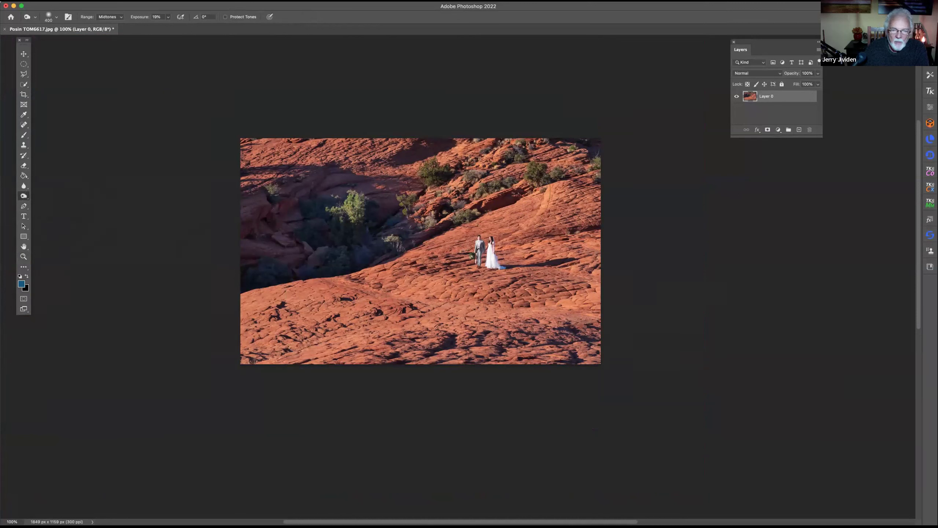
pyautogui.moveTo(310, 360)
pyautogui.mouseDown()
pyautogui.moveTo(387, 344)
pyautogui.moveTo(338, 344)
pyautogui.moveTo(254, 298)
pyautogui.moveTo(283, 356)
pyautogui.moveTo(687, 331)
pyautogui.mouseUp()
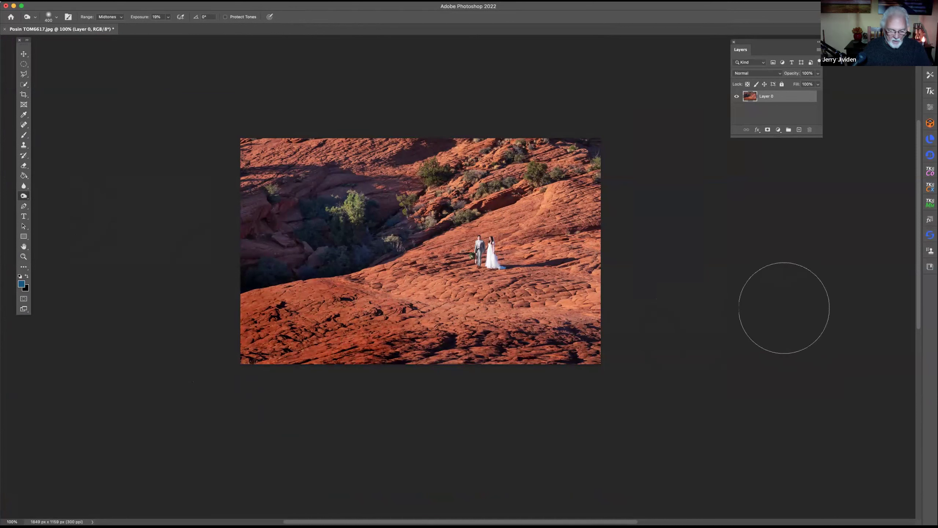
pyautogui.press('super+z')
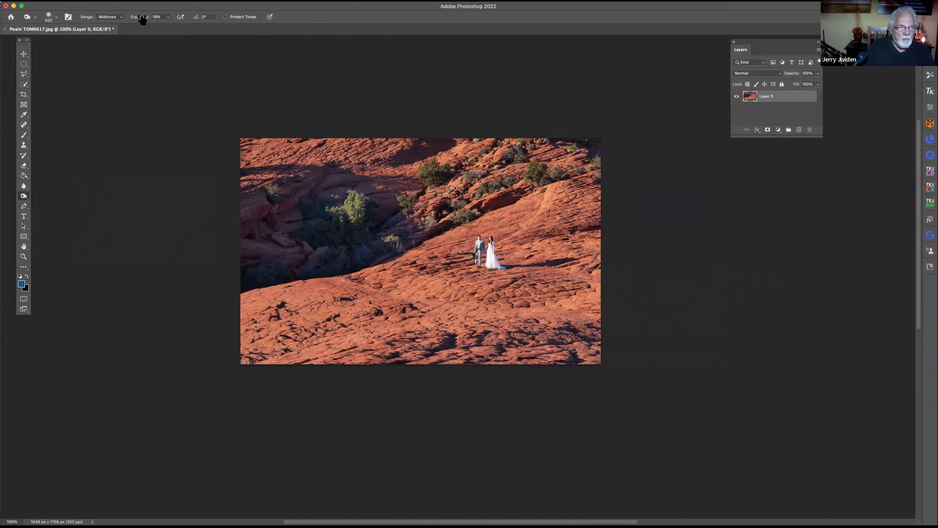
pyautogui.click(225, 17)
pyautogui.moveTo(270, 312)
pyautogui.mouseDown()
pyautogui.moveTo(276, 352)
pyautogui.moveTo(404, 346)
pyautogui.moveTo(457, 332)
pyautogui.moveTo(580, 351)
pyautogui.moveTo(551, 360)
pyautogui.mouseUp()
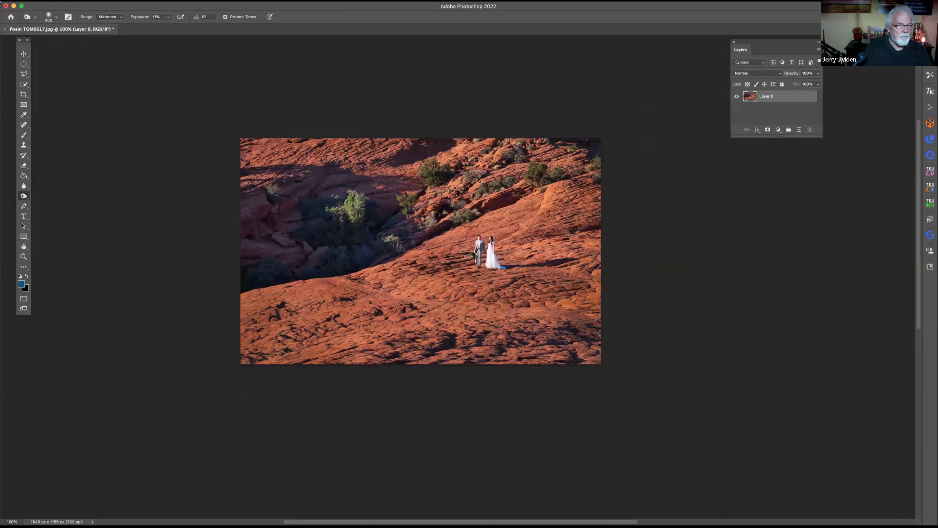
# Step: Close the wedding photo without saving its changes and open the foggy valley photo TOM6711.jpg
pyautogui.click(4, 30)
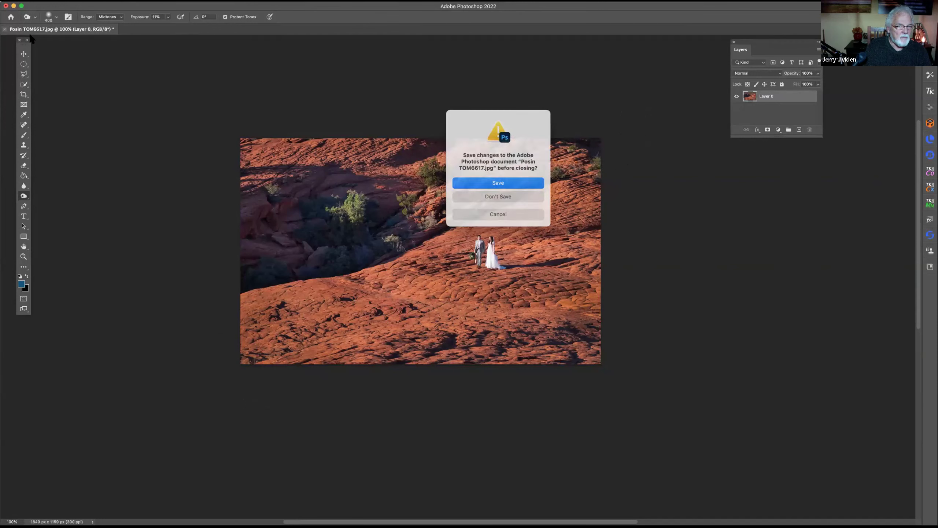
pyautogui.click(480, 195)
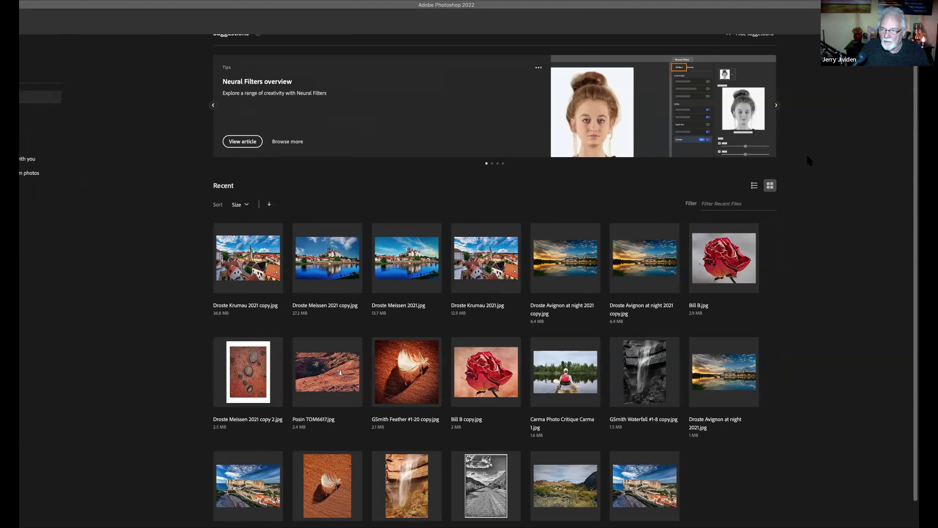
pyautogui.press('Escape')
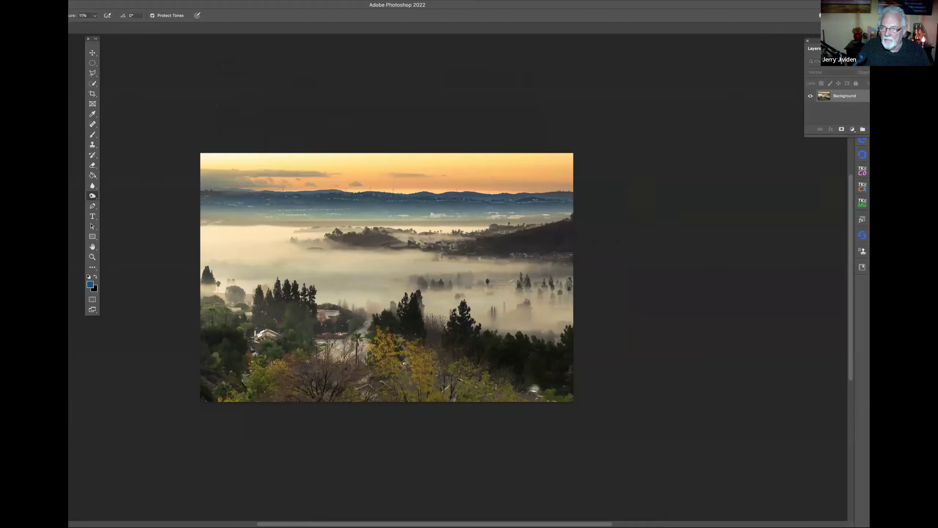
# Step: Expand the window to fill the screen, view the foggy valley photo at 200% and move the Layers panel farther aside
pyautogui.press('Tab')
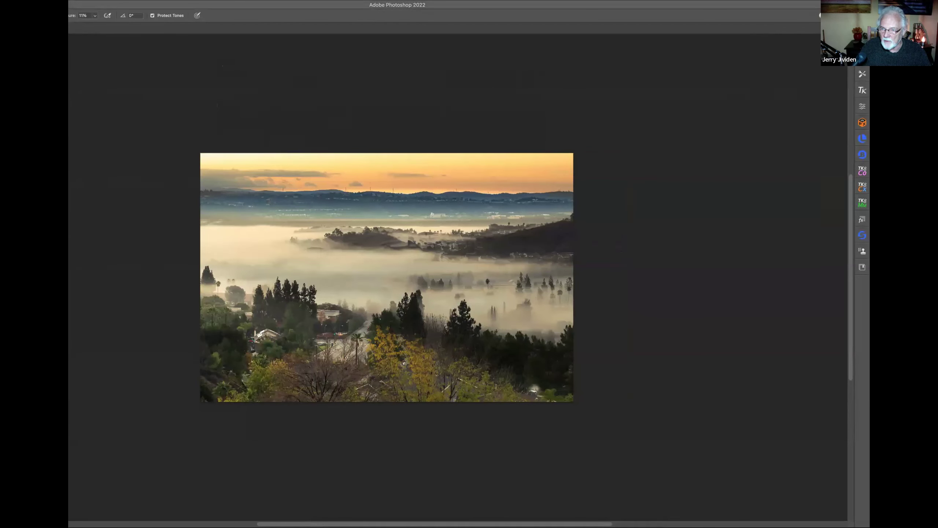
pyautogui.press('Tab')
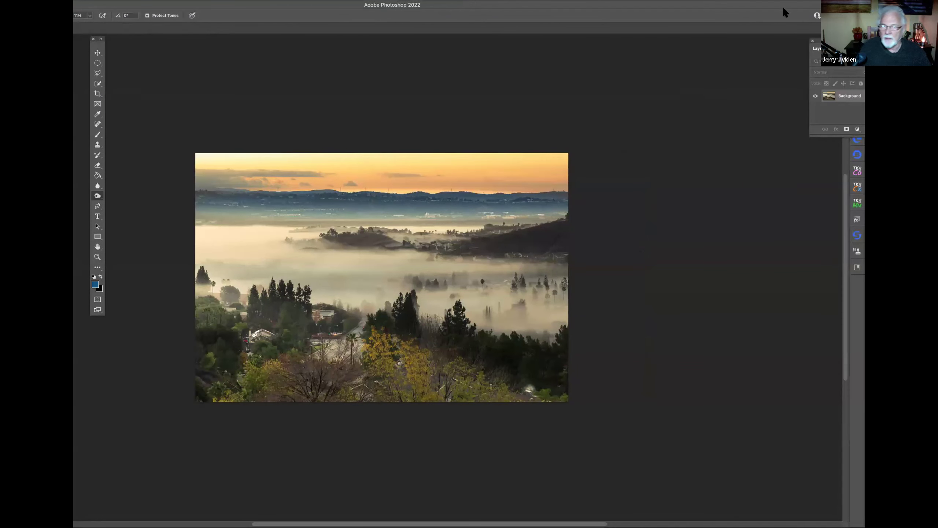
pyautogui.doubleClick(804, 1)
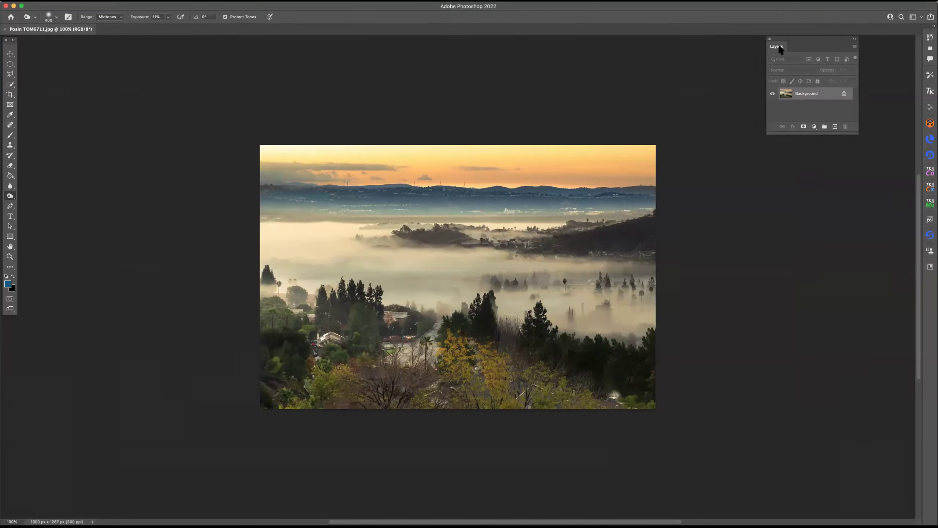
pyautogui.press('super+plus')
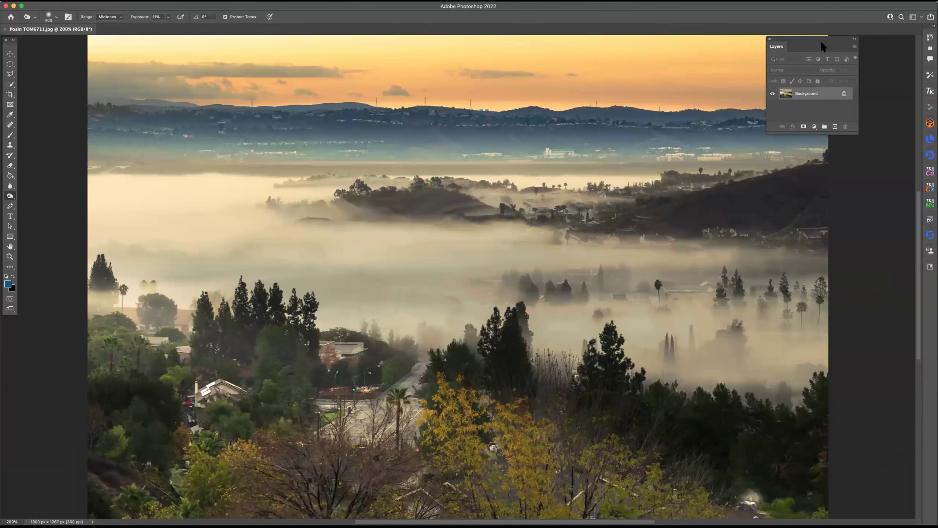
pyautogui.moveTo(807, 41); pyautogui.dragTo(847, 45)
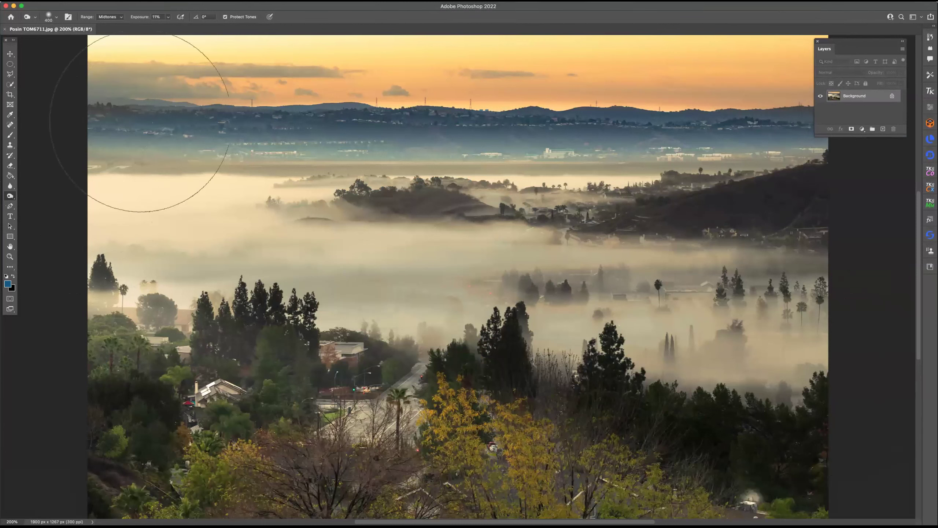
# Step: View the foggy valley photo at 100% and select the whole sky with the Quick Selection tool
pyautogui.press('z')
pyautogui.keyDown('alt'); pyautogui.click(181, 228); pyautogui.keyUp('alt')
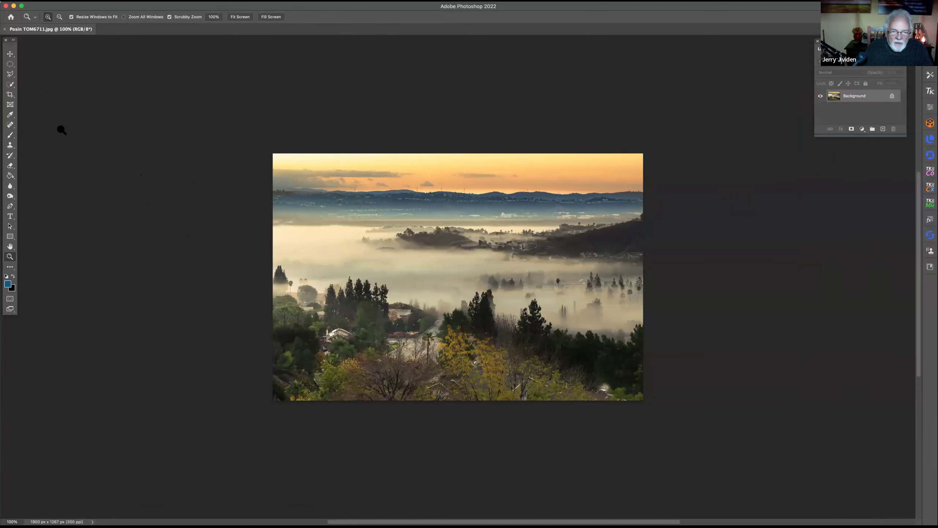
pyautogui.click(10, 85)
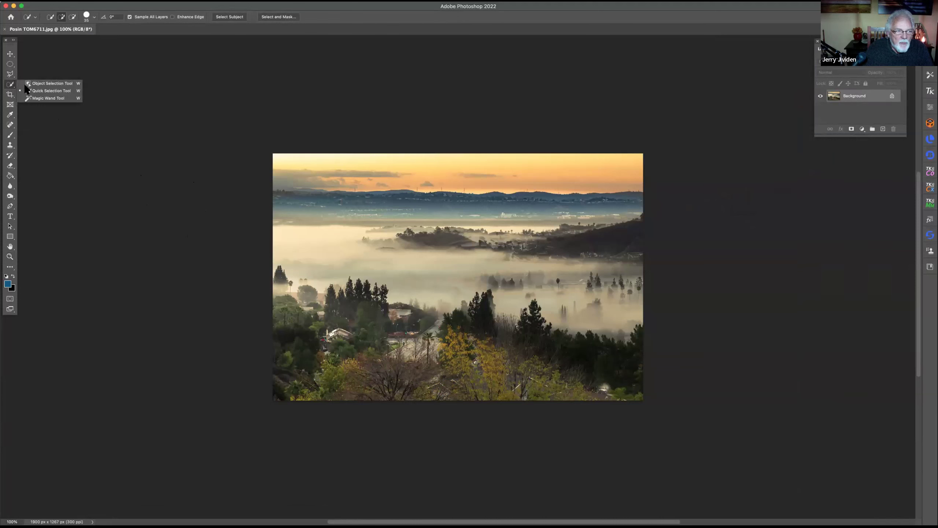
pyautogui.click(37, 90)
pyautogui.moveTo(293, 169)
pyautogui.mouseDown()
pyautogui.moveTo(413, 154)
pyautogui.moveTo(616, 150)
pyautogui.moveTo(491, 149)
pyautogui.moveTo(325, 175)
pyautogui.mouseUp()
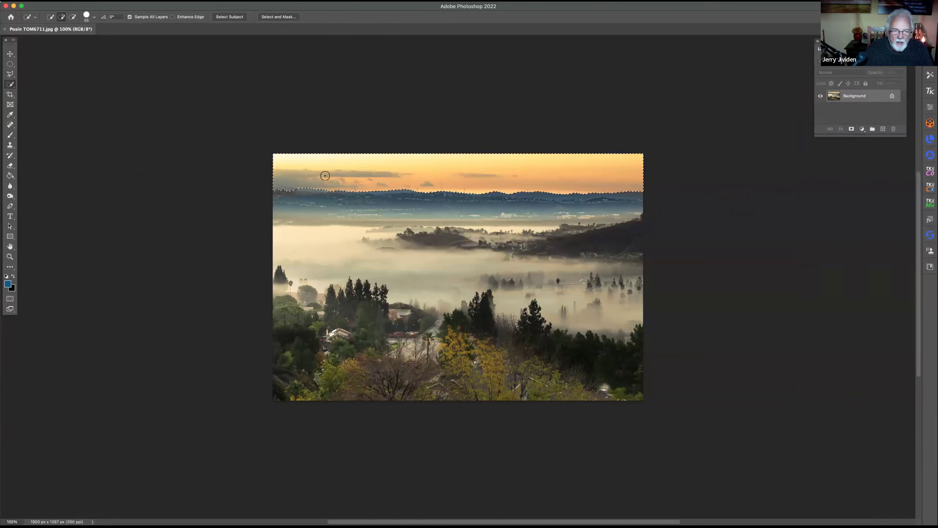
# Step: Try to subtract the hilltops along the ridge from the sky selection, and undo the subtraction
pyautogui.press('alt')
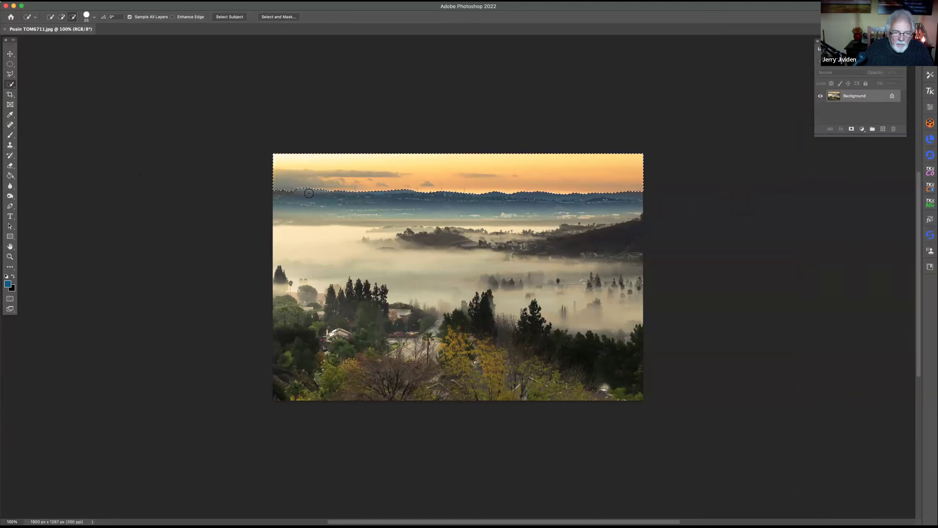
pyautogui.click(309, 193)
pyautogui.press('super+z')
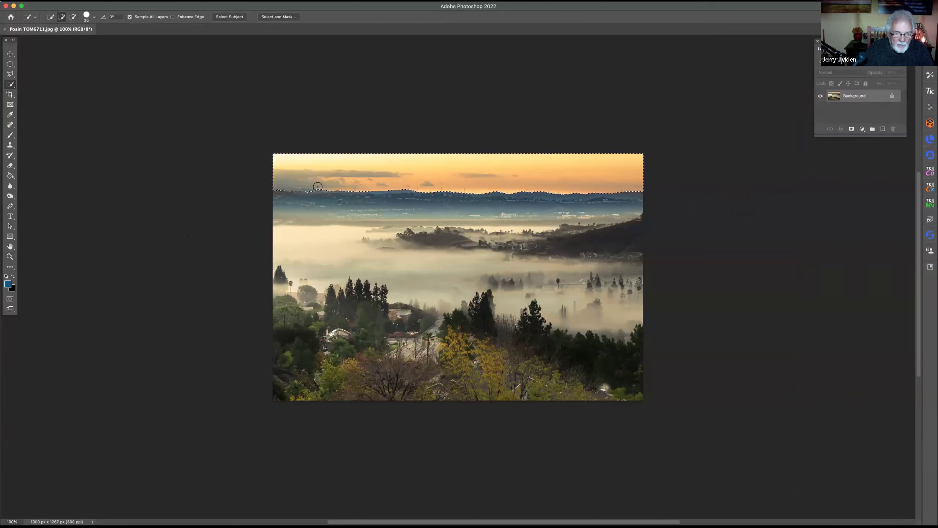
pyautogui.press('alt')
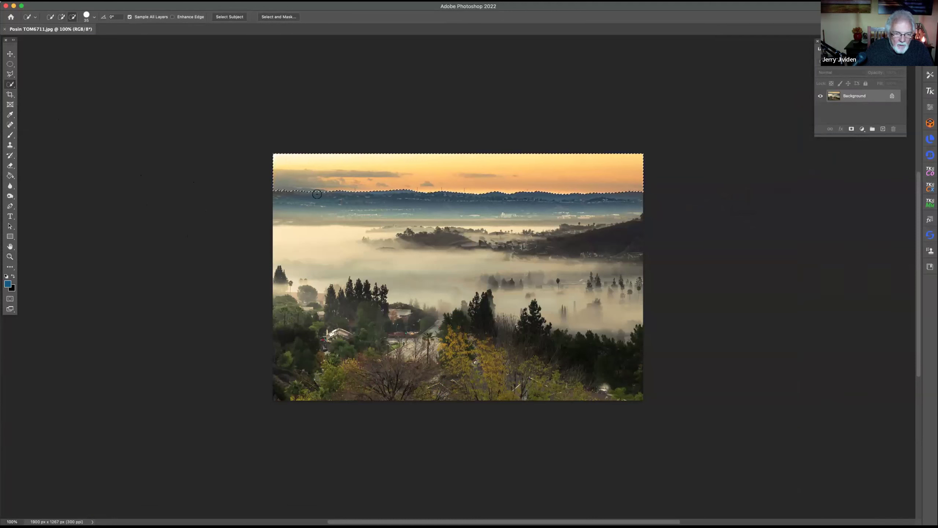
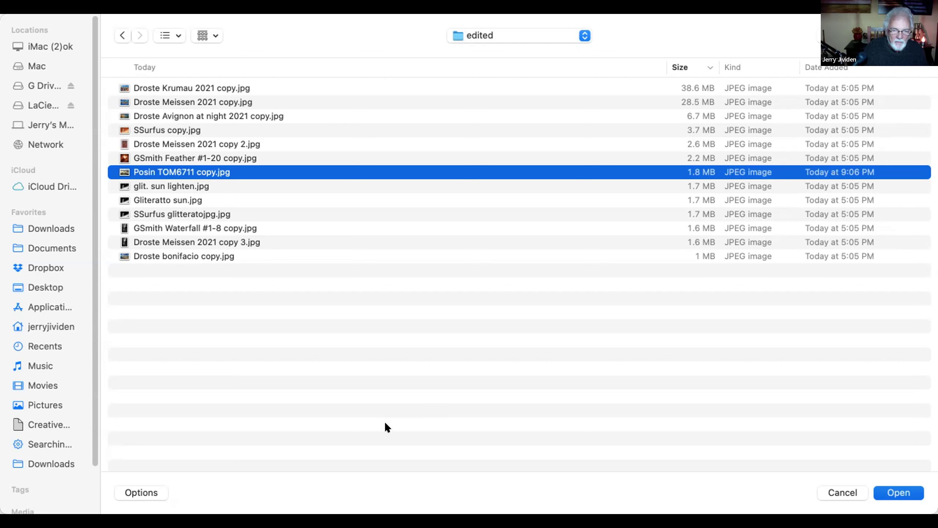
# Step: Switch to the Art Style AI program, open TOM6711 copy.jpg from the edited folder and browse the available art styles
pyautogui.press('Return')
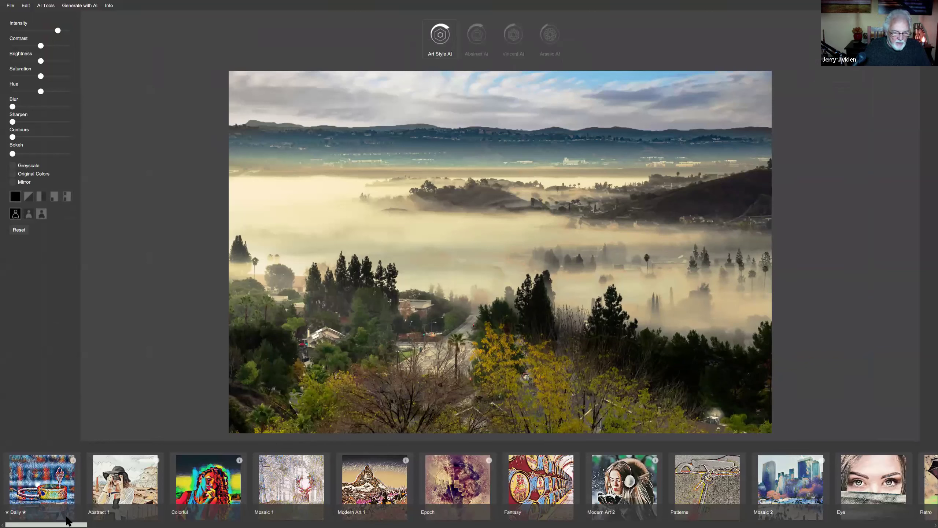
pyautogui.hscroll(4, 67, 516)
pyautogui.hscroll(12, 138, 521)
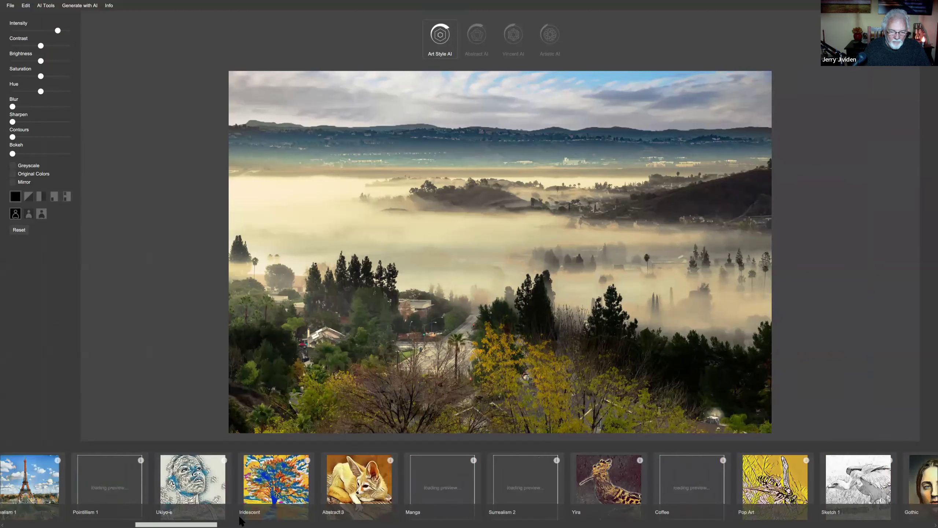
pyautogui.hscroll(6, 241, 521)
pyautogui.hscroll(9, 282, 518)
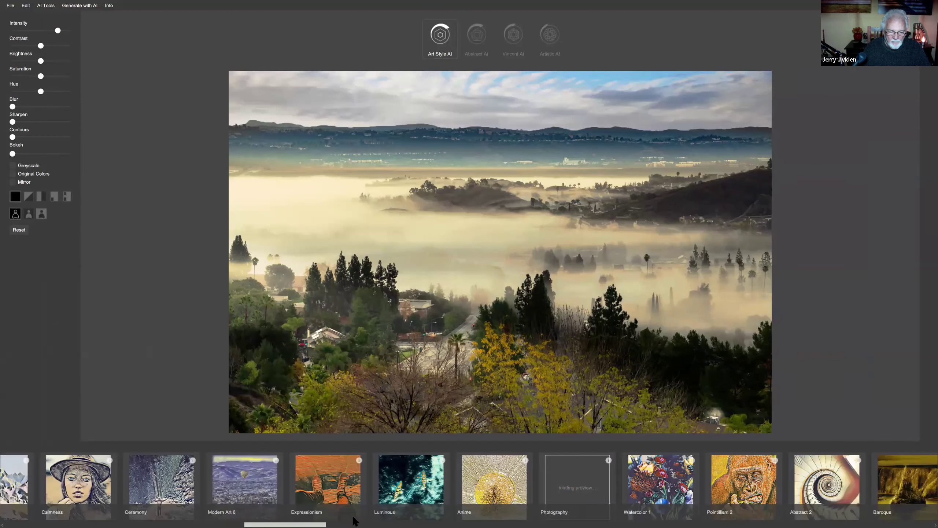
pyautogui.hscroll(6, 354, 521)
pyautogui.hscroll(9, 395, 521)
pyautogui.hscroll(12, 443, 521)
pyautogui.hscroll(12, 554, 521)
pyautogui.hscroll(12, 648, 521)
pyautogui.hscroll(12, 764, 521)
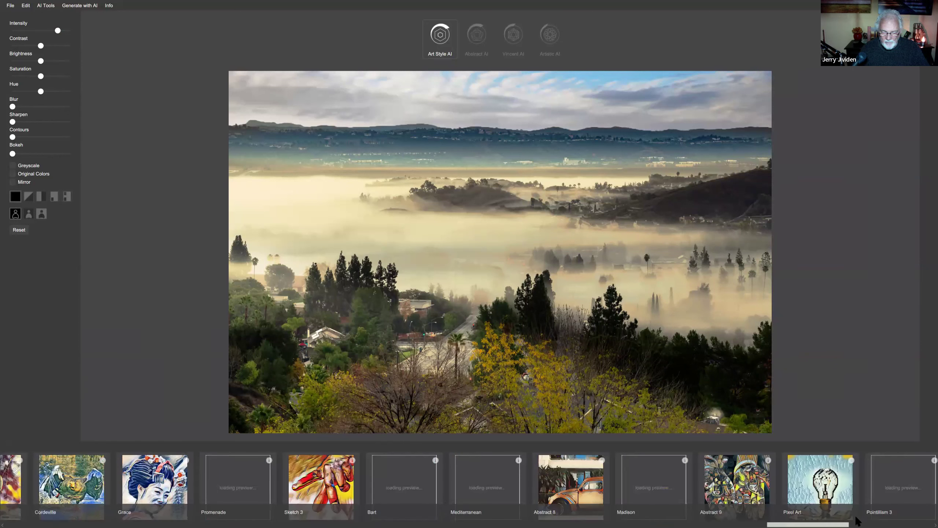
pyautogui.hscroll(10, 856, 517)
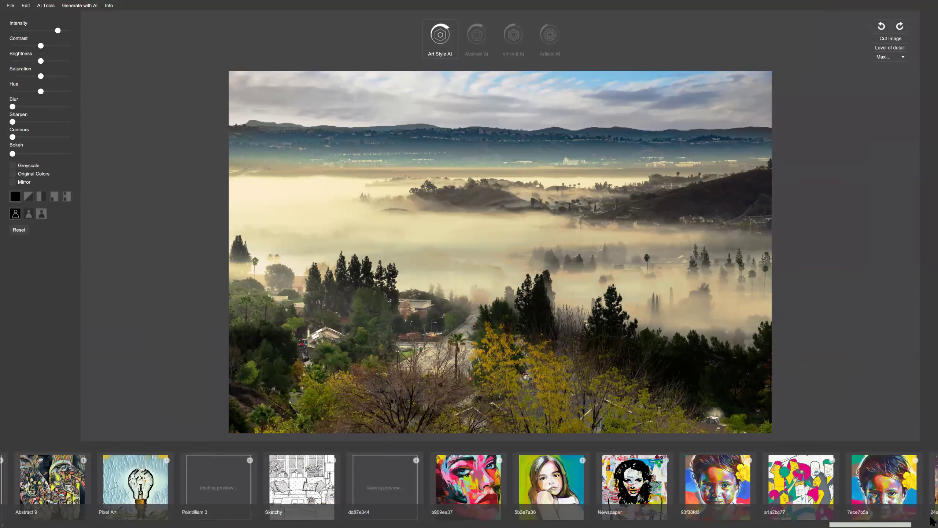
pyautogui.hscroll(-2, 628, 521)
# Step: Apply the Epoch art style to the valley photo and turn on Original Colors
pyautogui.click(45, 524)
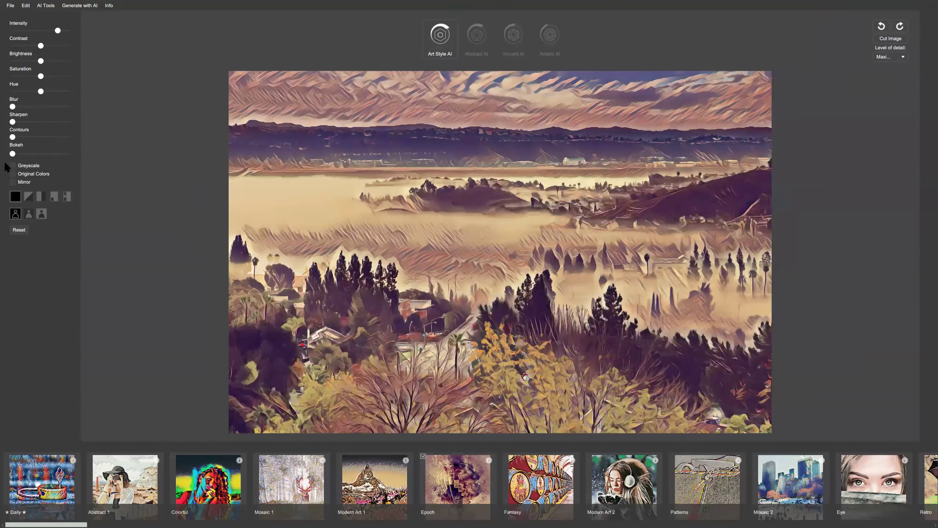
pyautogui.click(12, 173)
pyautogui.click(12, 174)
pyautogui.click(12, 173)
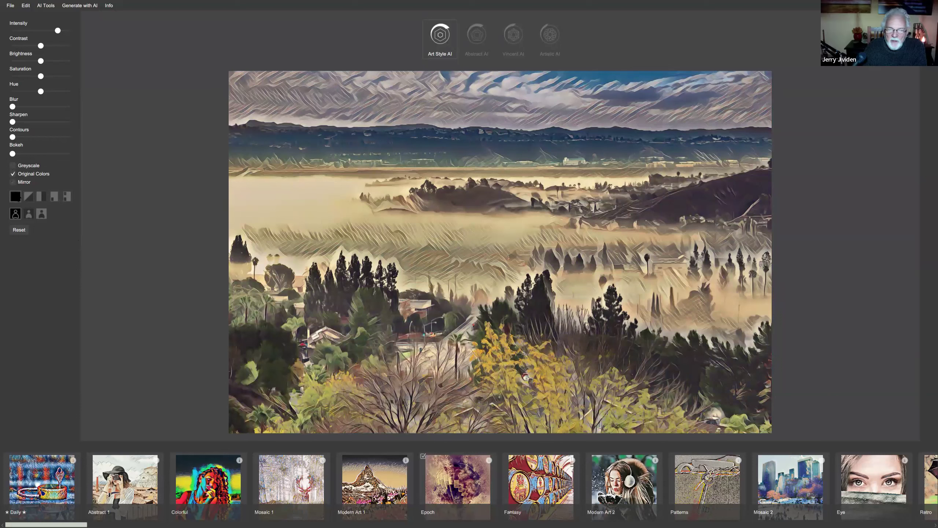
# Step: Lower the effect's intensity and slightly raise the contrast and saturation of the stylized photo
pyautogui.moveTo(57, 31); pyautogui.dragTo(43, 31)
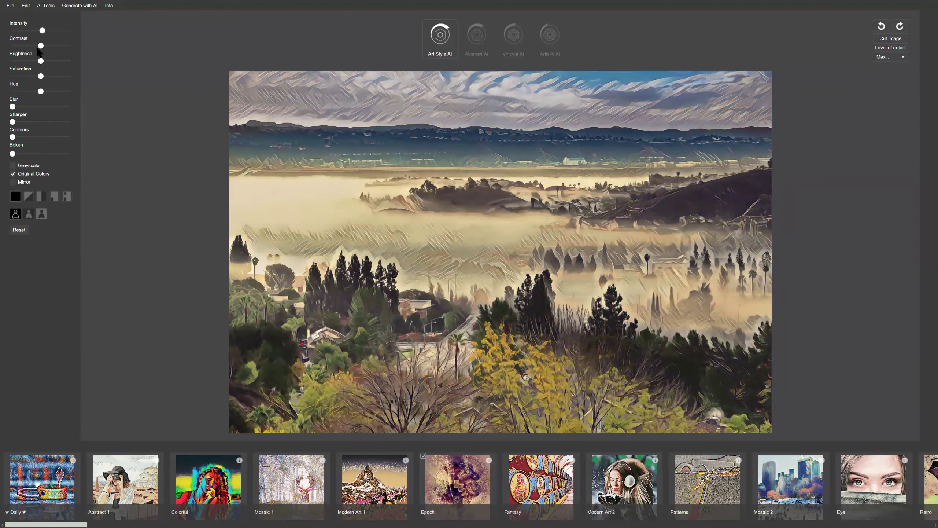
pyautogui.moveTo(40, 46); pyautogui.dragTo(46, 46)
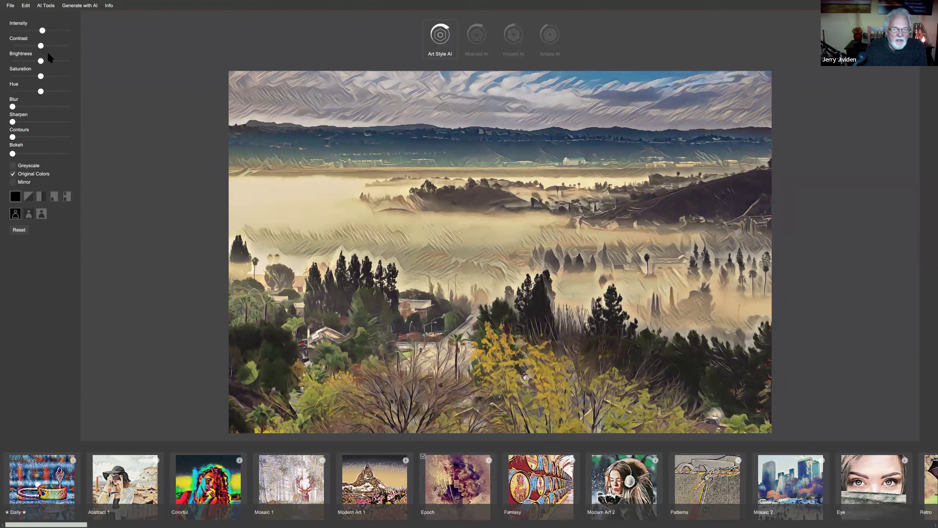
pyautogui.moveTo(41, 61); pyautogui.dragTo(48, 77)
pyautogui.click(51, 64)
pyautogui.click(45, 80)
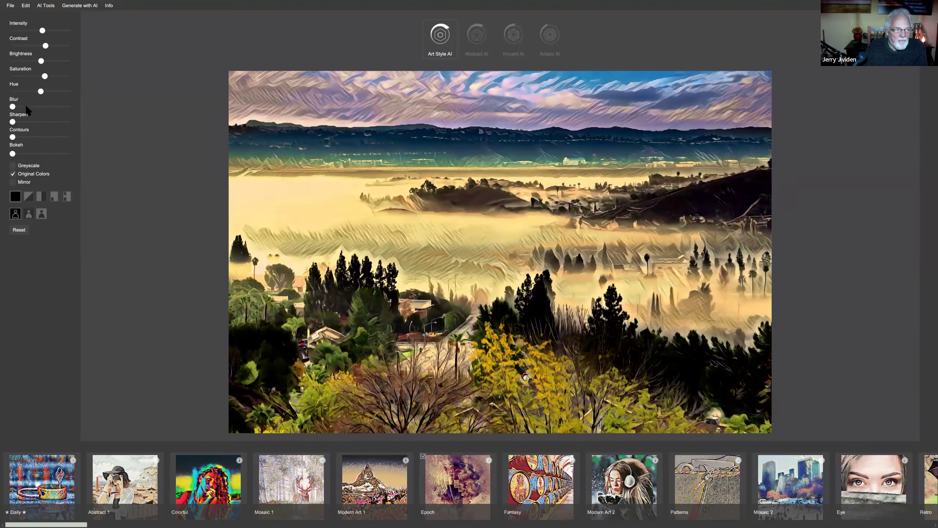
# Step: Try the stylized photo in greyscale, and return it to the style's own colors with Original Colors off
pyautogui.click(13, 165)
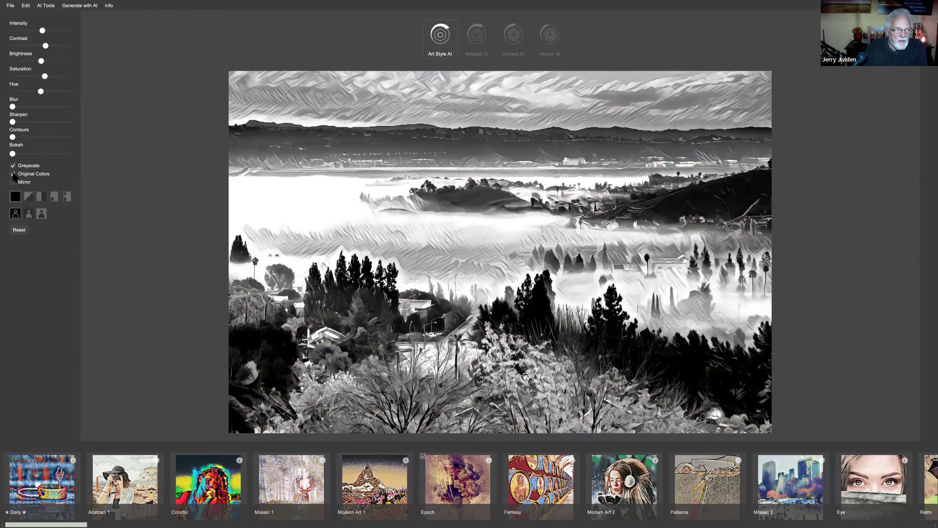
pyautogui.click(13, 174)
pyautogui.click(13, 174)
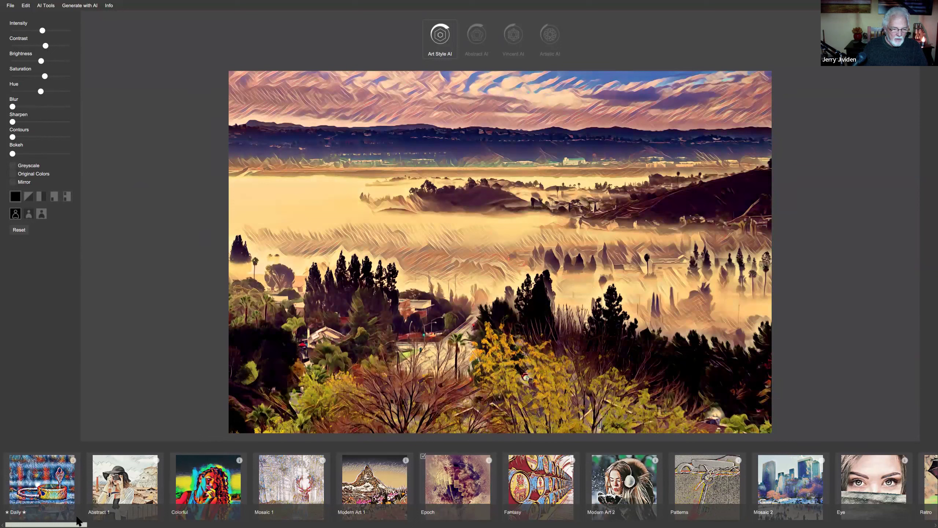
# Step: Apply the Eye art style to the photo and compare it with Original Colors on and off
pyautogui.moveTo(79, 521); pyautogui.dragTo(139, 518)
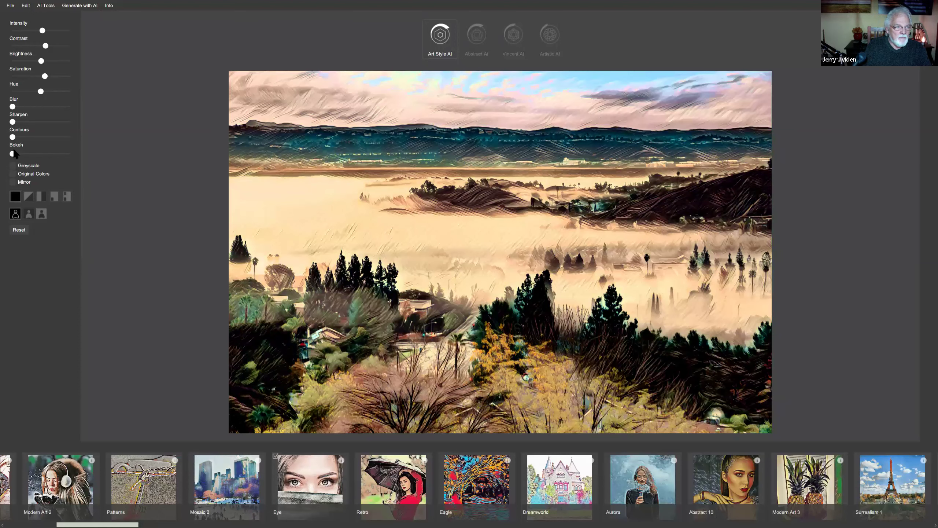
pyautogui.click(11, 173)
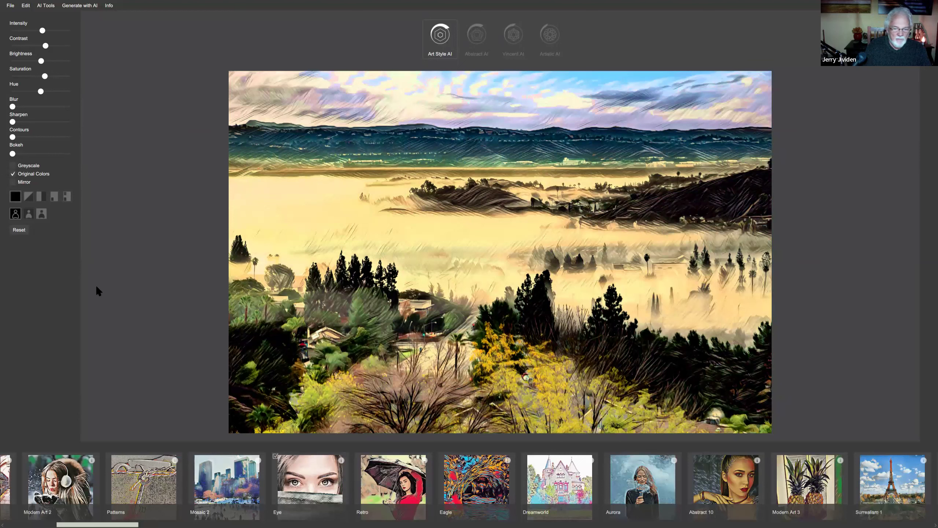
pyautogui.hotkey('ctrl', 'z')
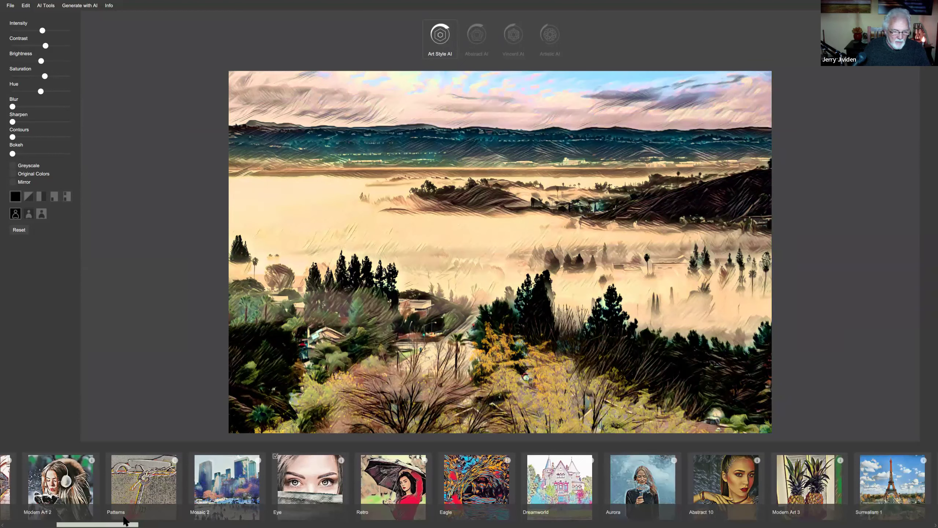
# Step: Apply the Aurora art style to the valley photo with Original Colors turned on
pyautogui.hscroll(1, 155, 521)
pyautogui.click(161, 521)
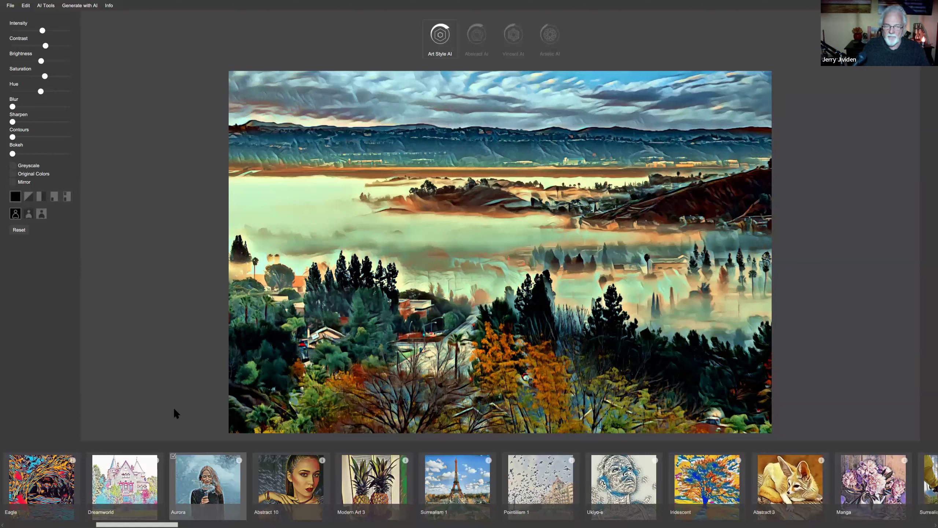
pyautogui.click(13, 175)
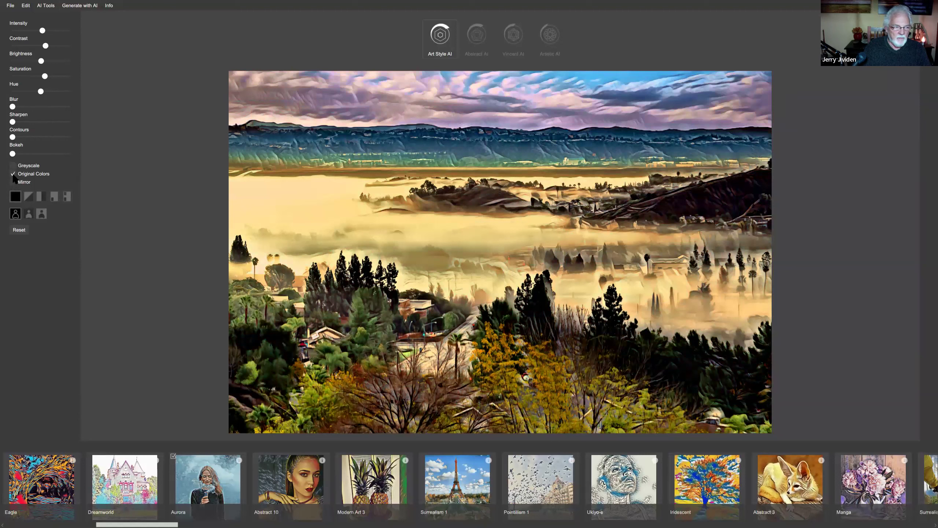
pyautogui.click(13, 174)
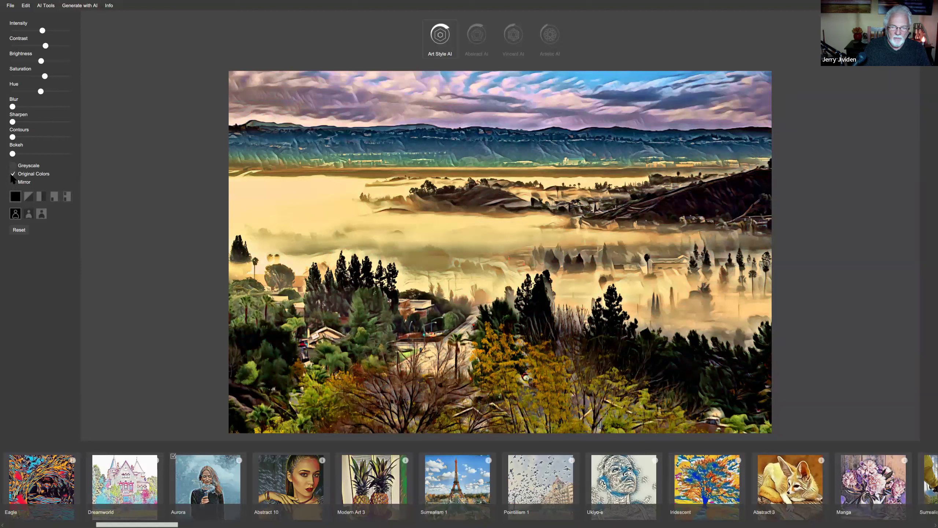
# Step: Save the stylized valley photo as test aurora.png in the edited folder
pyautogui.click(11, 5)
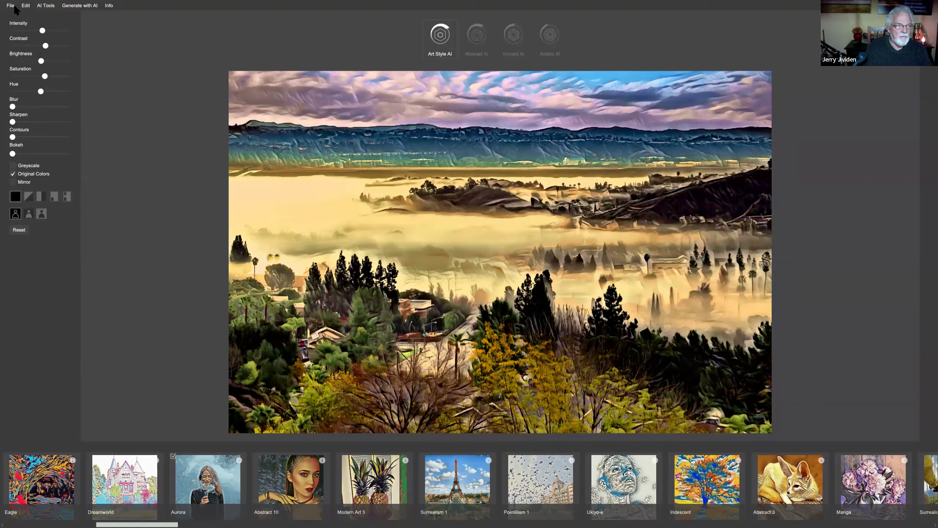
pyautogui.click(11, 27)
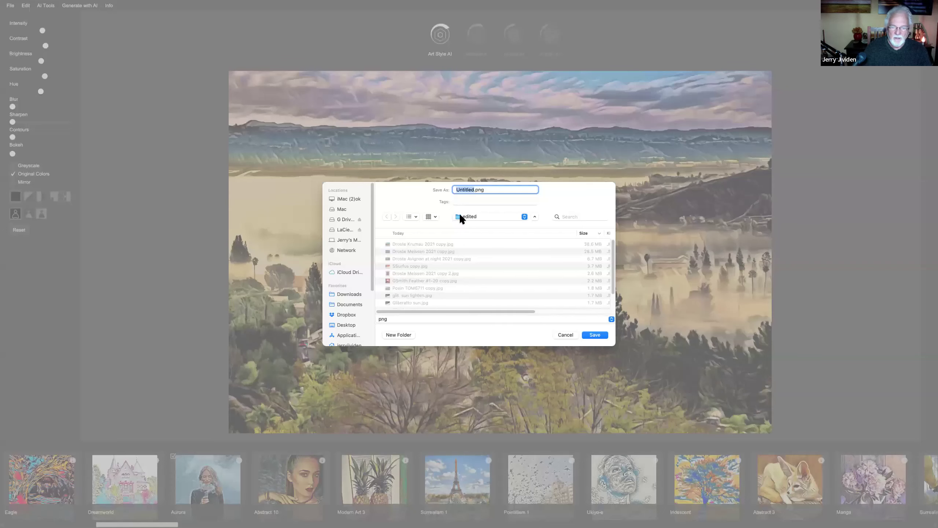
pyautogui.write('test aurora')
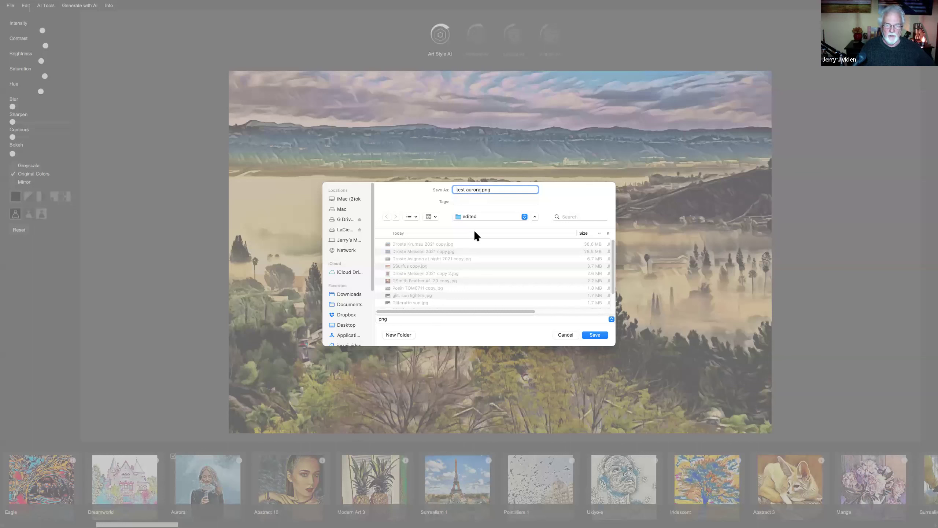
pyautogui.click(595, 335)
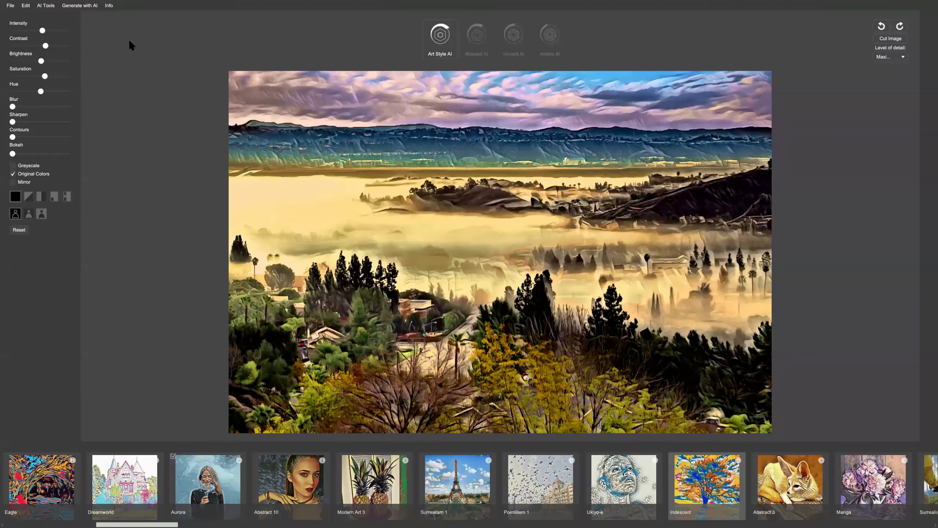
# Step: Switch back to Photoshop and bring up the dialog for opening a file from the edited folder
pyautogui.press('Escape')
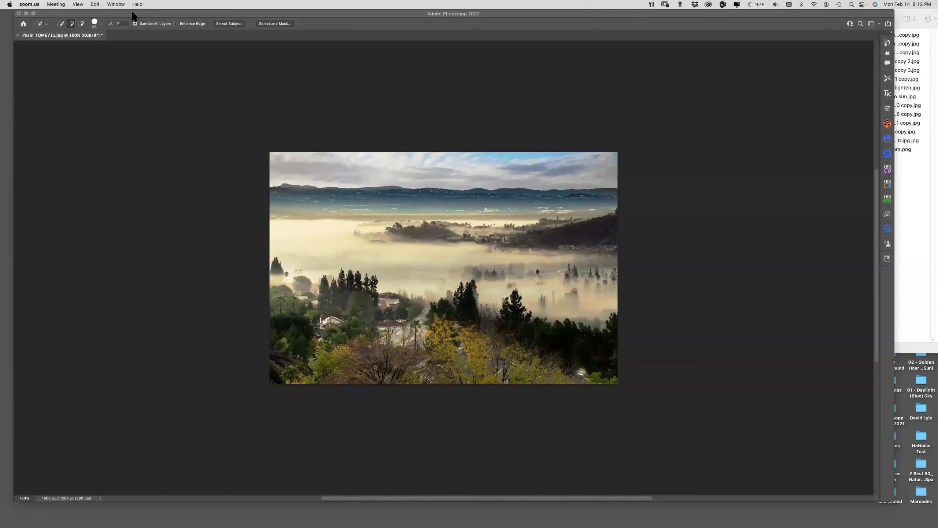
pyautogui.click(133, 13)
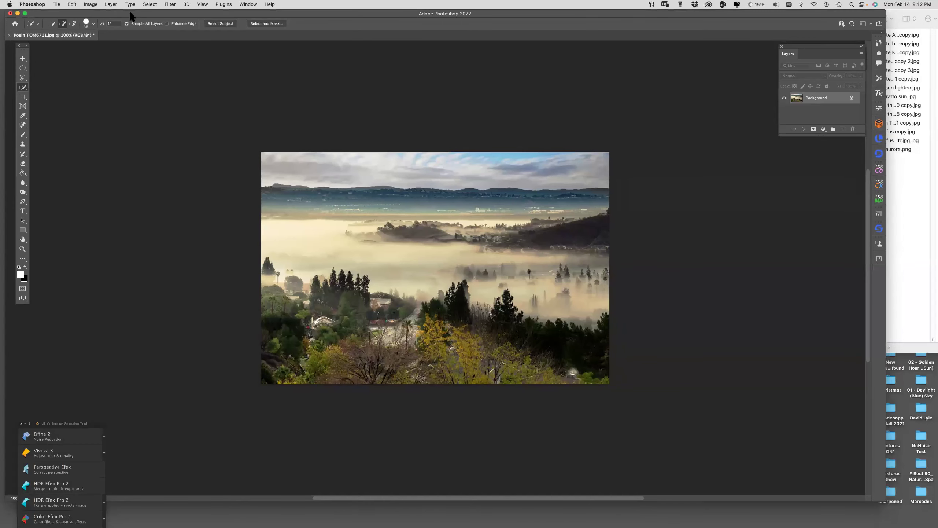
pyautogui.click(55, 4)
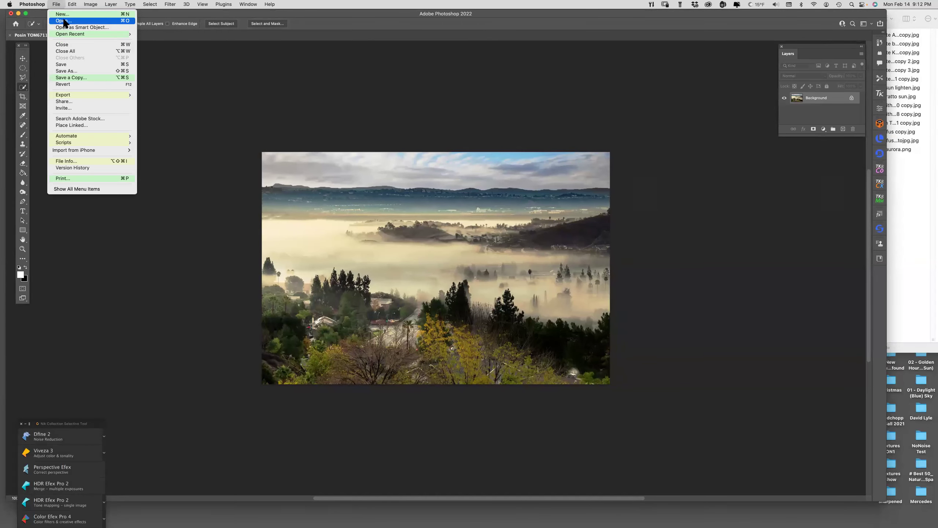
pyautogui.click(65, 20)
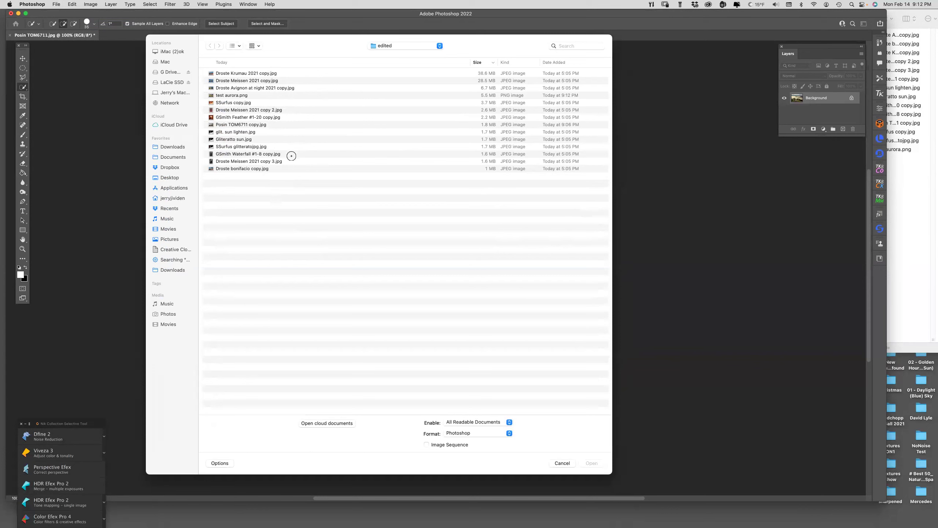
# Step: Open test aurora.png from the edited folder and move the floating Layers panel slightly inward
pyautogui.click(392, 45)
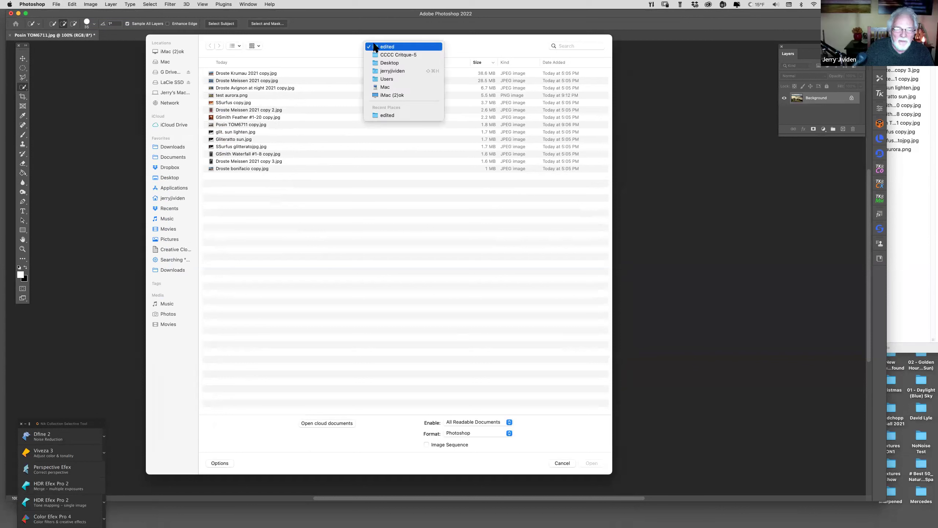
pyautogui.click(396, 47)
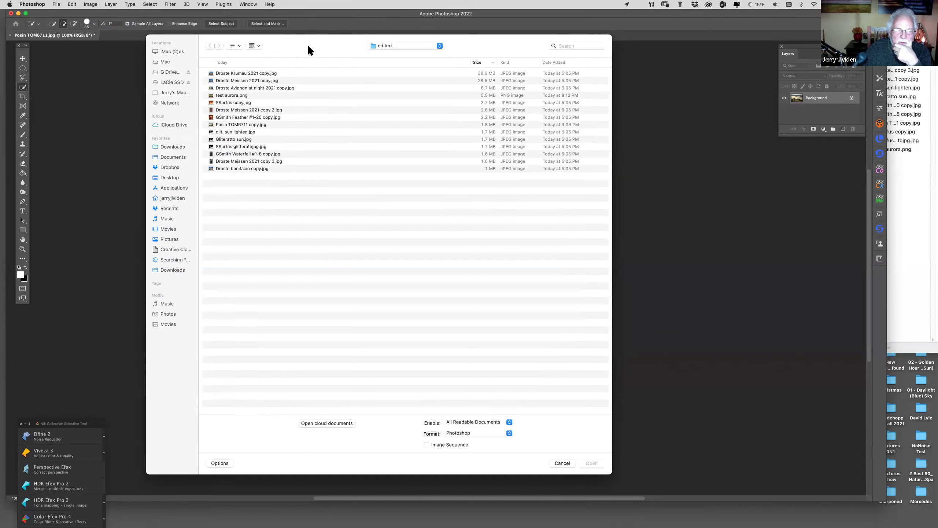
pyautogui.click(385, 46)
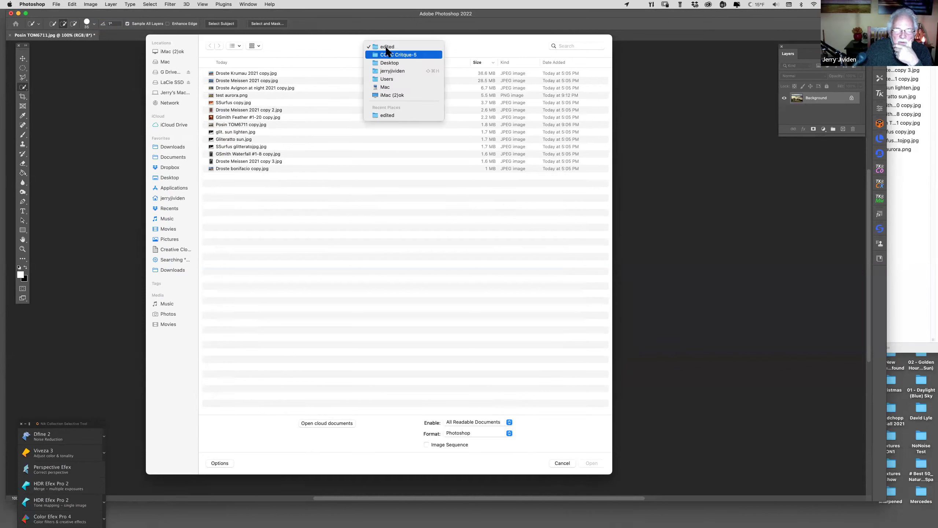
pyautogui.click(388, 46)
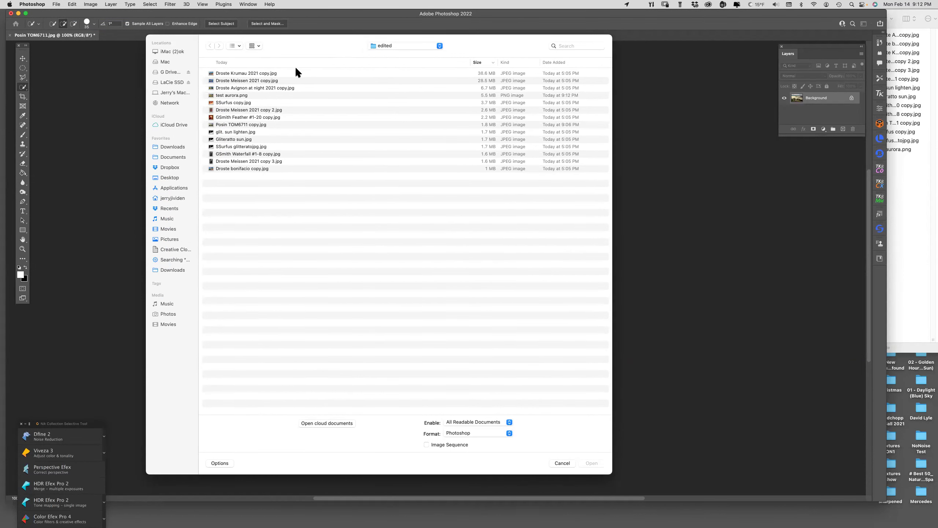
pyautogui.click(259, 95)
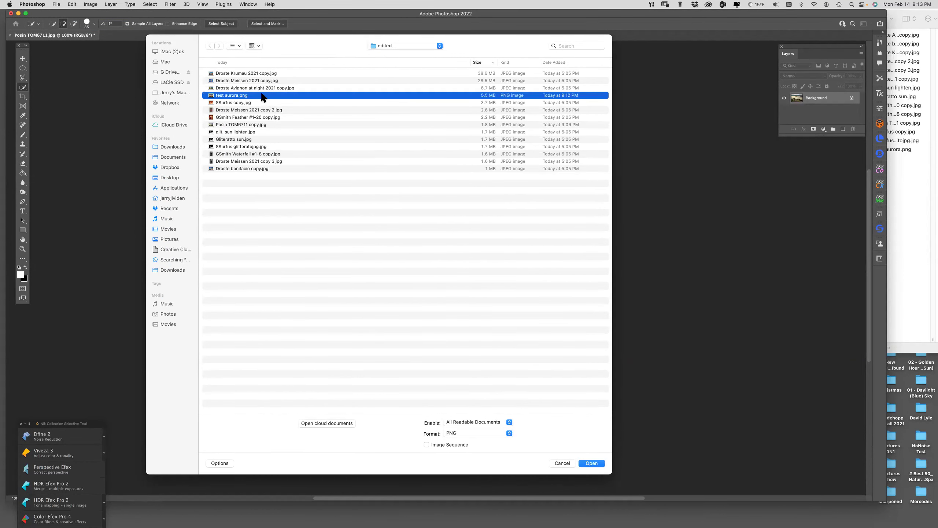
pyautogui.doubleClick(256, 95)
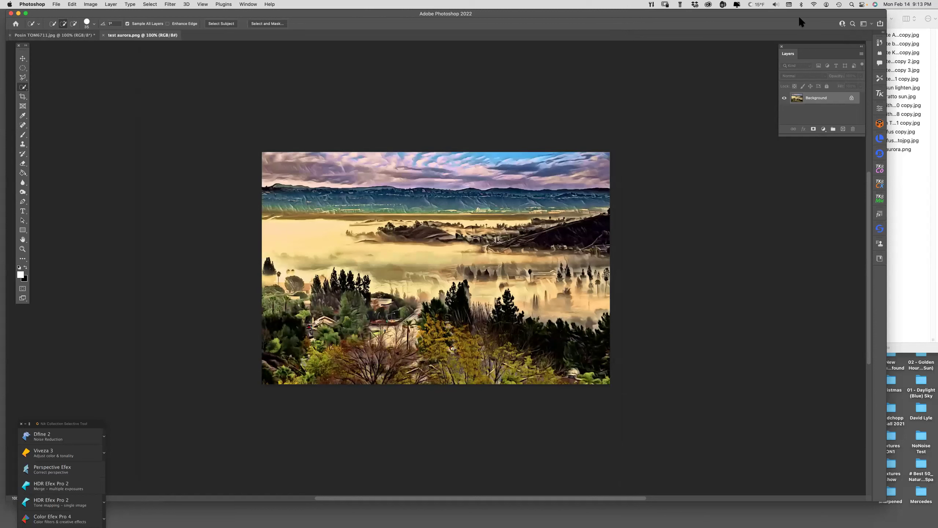
pyautogui.moveTo(811, 44); pyautogui.dragTo(777, 49)
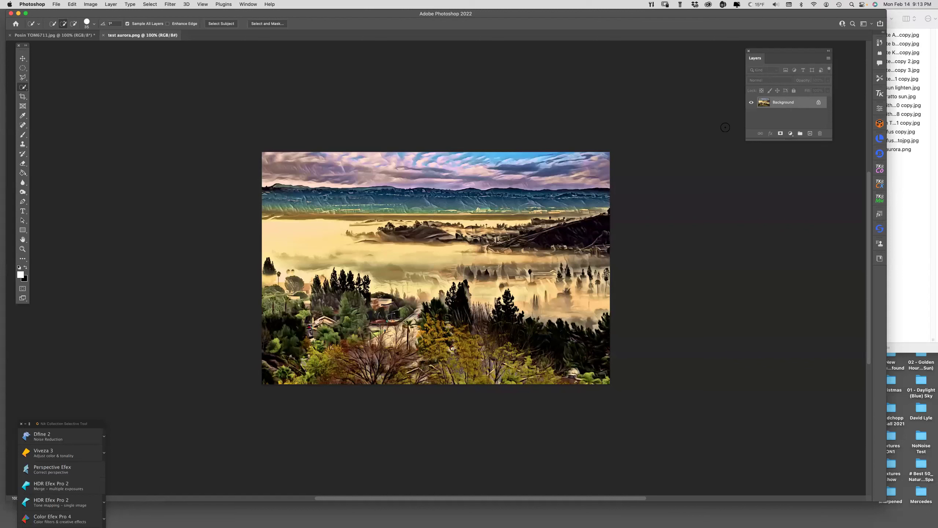
# Step: Close test aurora.png and Posin TOM6711.jpg, discarding the unsaved changes
pyautogui.click(72, 4)
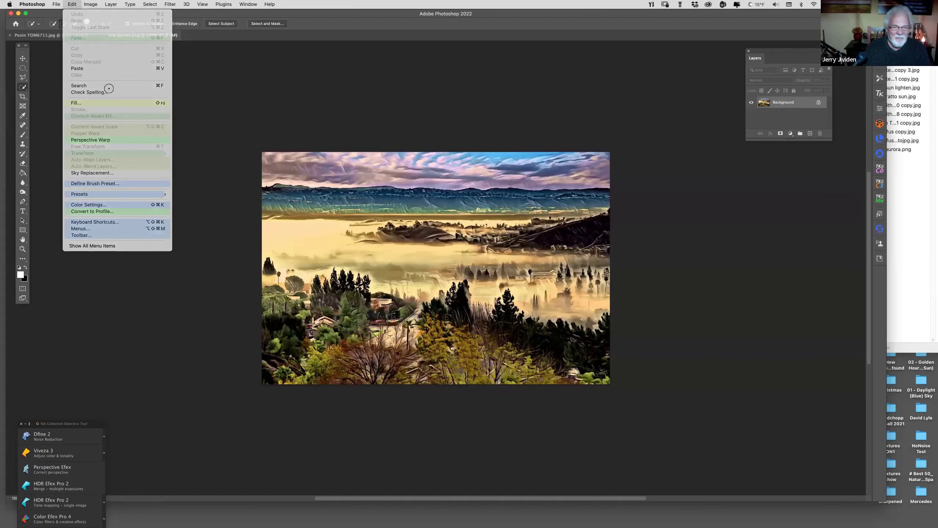
pyautogui.press('Escape')
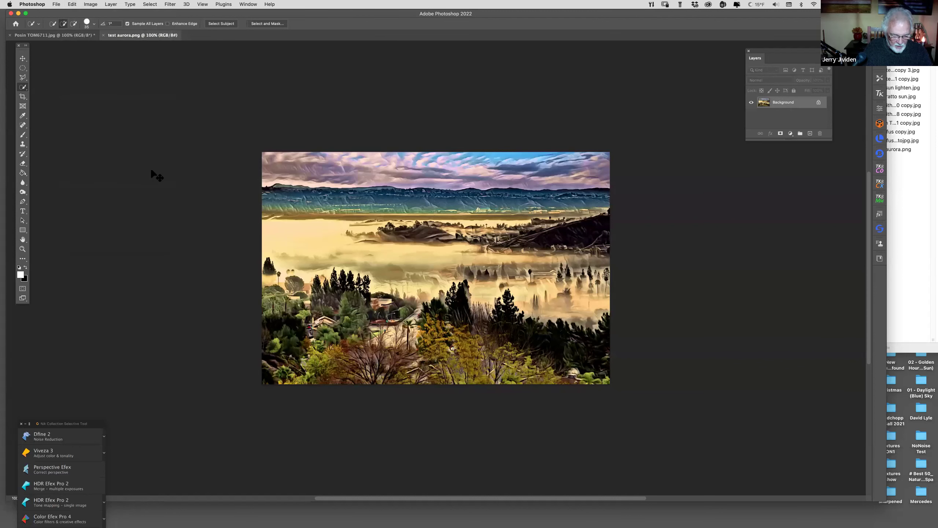
pyautogui.press('super+w')
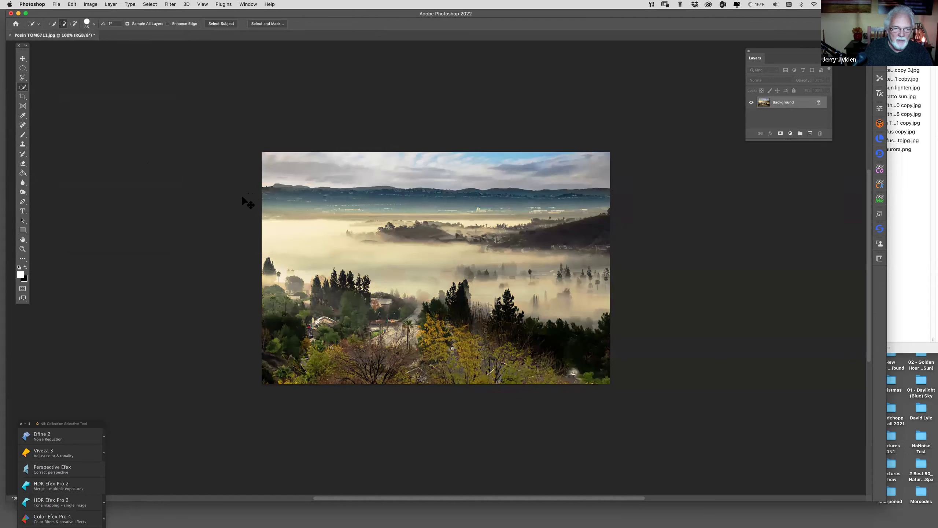
pyautogui.press('super+w')
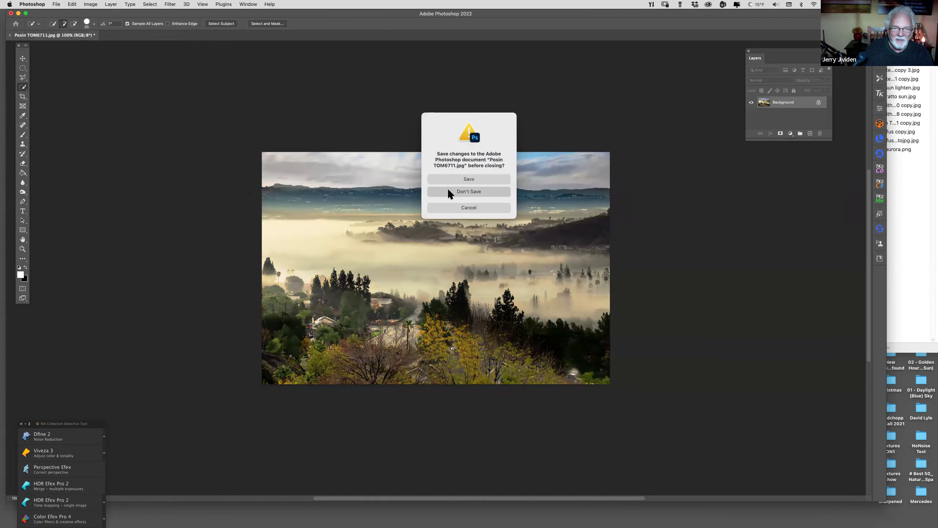
pyautogui.press('super+d')
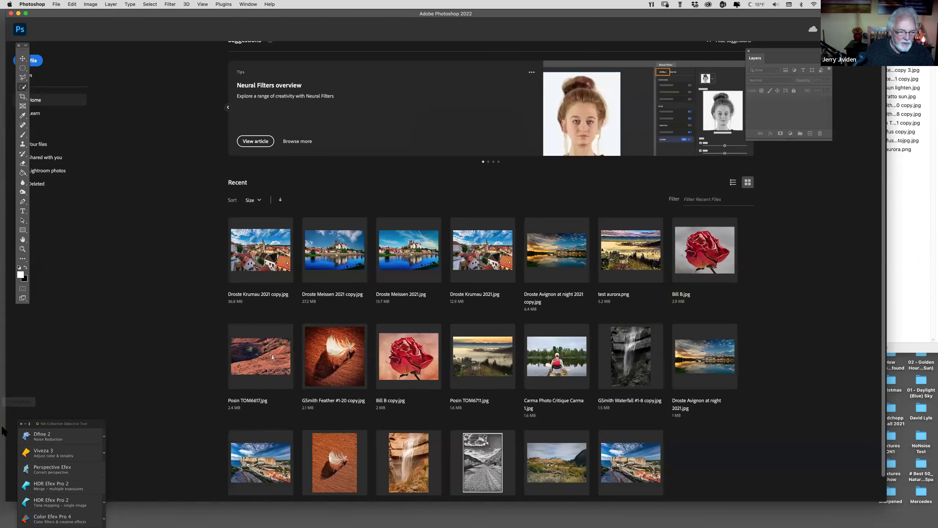
# Step: Switch to Finder and open SSurfus.jpg from the CCCC Critque-5 folder in Photoshop
pyautogui.moveTo(3, 462)
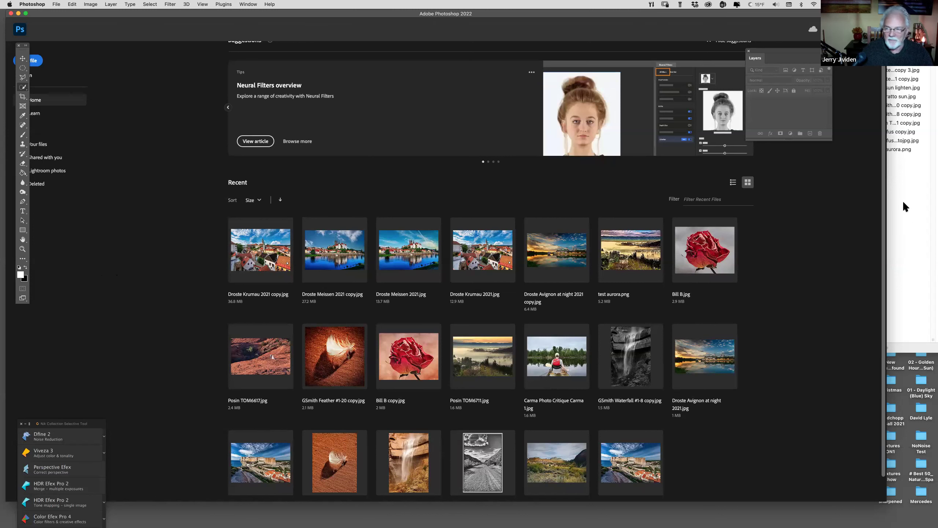
pyautogui.click(911, 190)
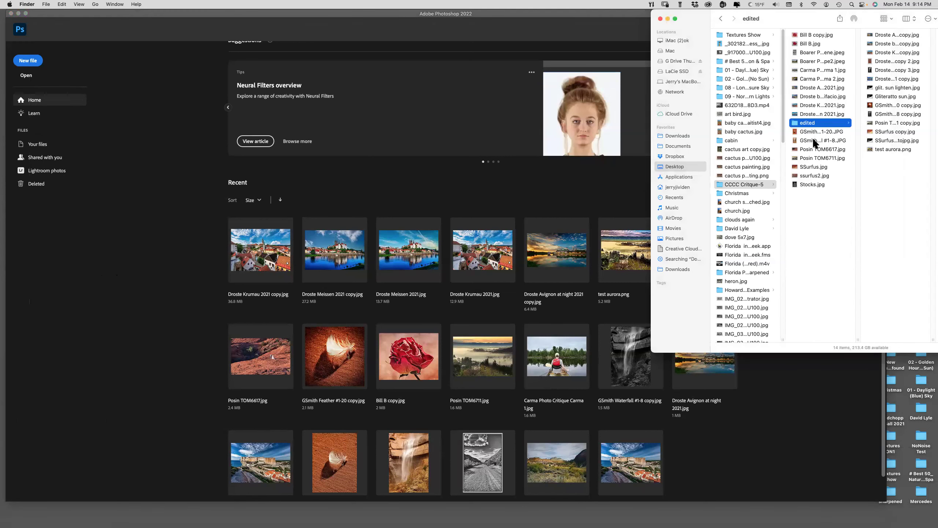
pyautogui.click(807, 167)
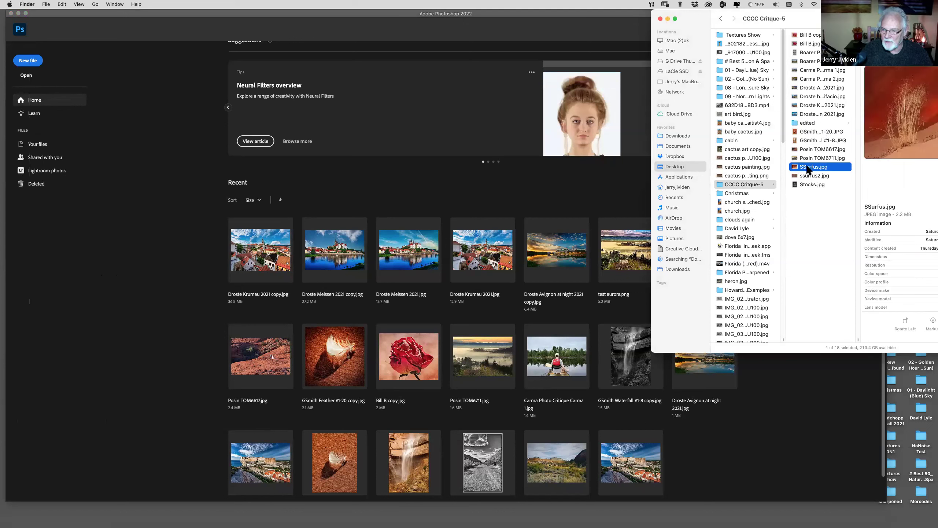
pyautogui.doubleClick(807, 169)
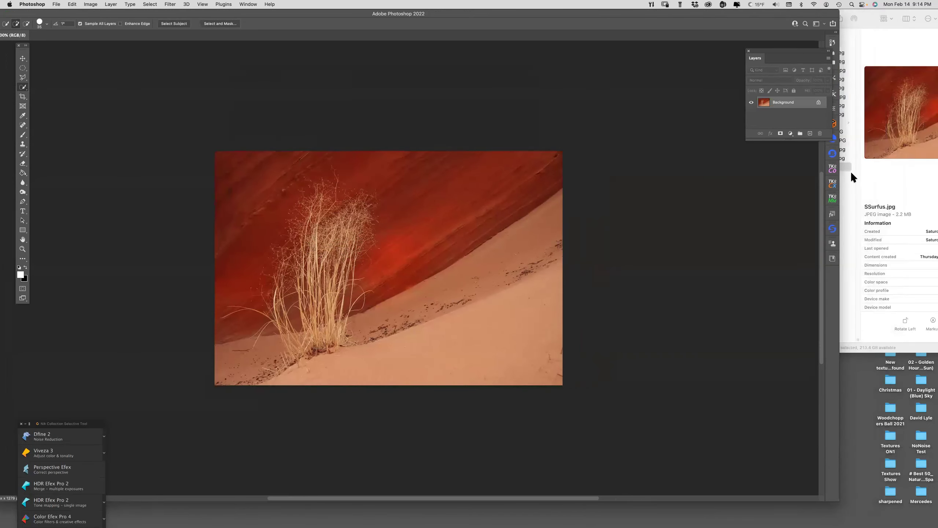
# Step: Open SSurfus copy.jpg from the edited subfolder in Finder and enlarge the Photoshop window
pyautogui.click(818, 166)
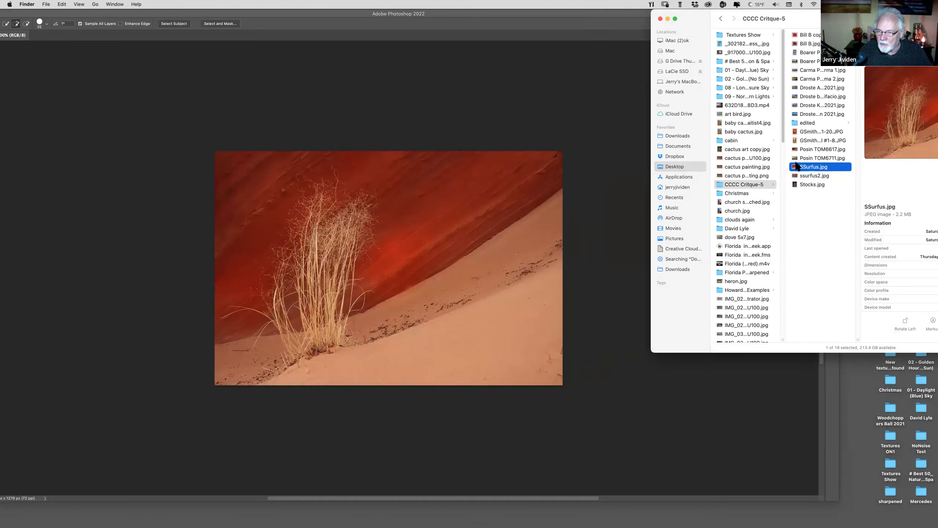
pyautogui.click(796, 122)
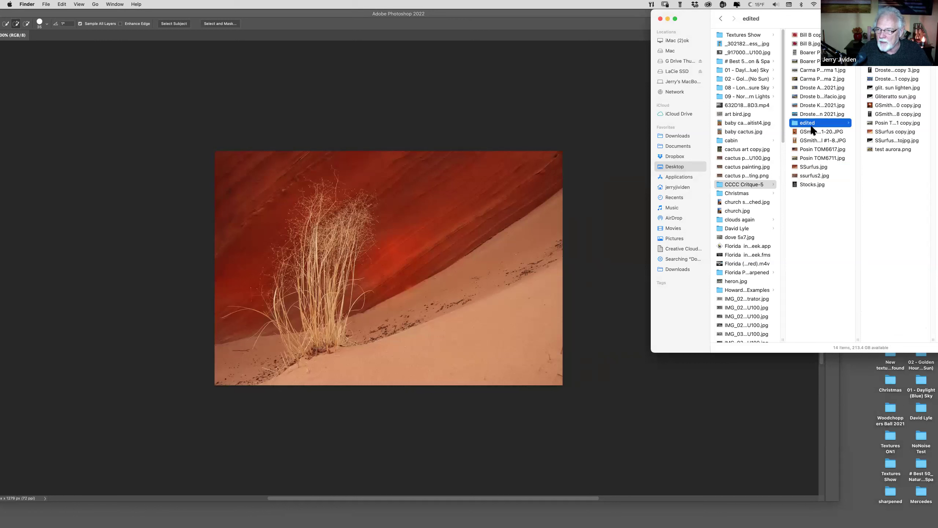
pyautogui.click(875, 131)
pyautogui.doubleClick(866, 132)
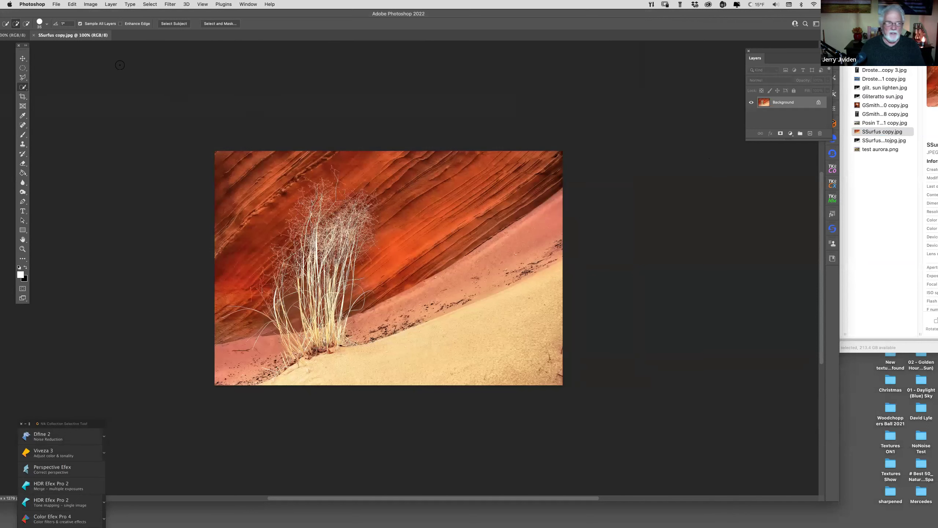
pyautogui.doubleClick(159, 13)
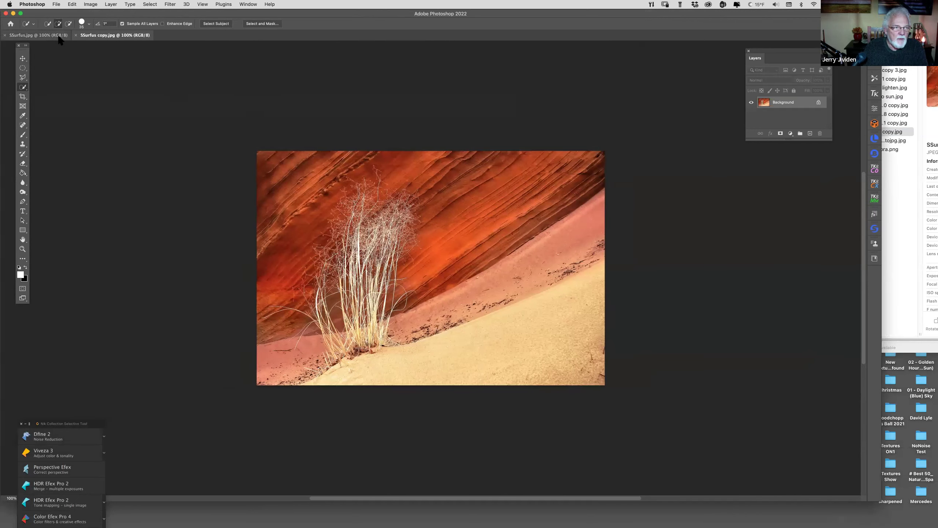
# Step: Compare the original SSurfus.jpg with SSurfus copy.jpg, examining the colours and detail of the grass, rock and sand up close
pyautogui.click(51, 35)
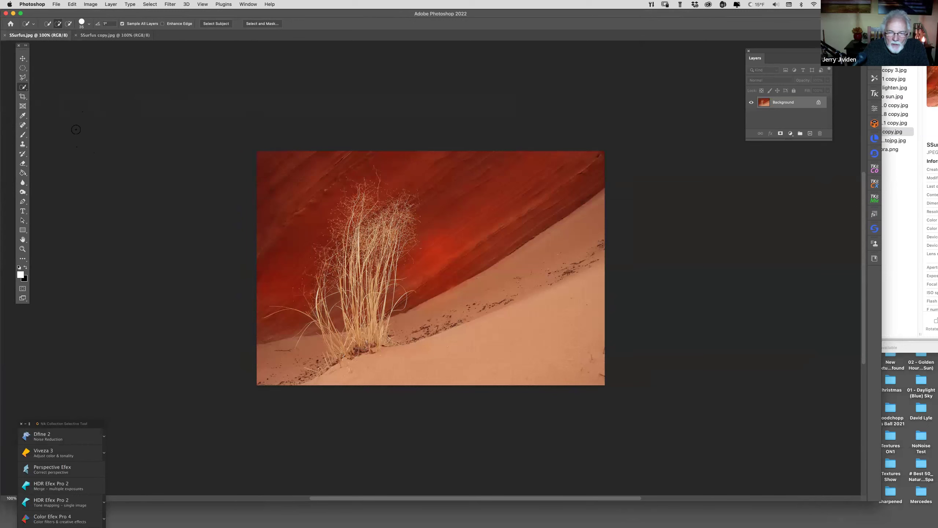
pyautogui.click(113, 36)
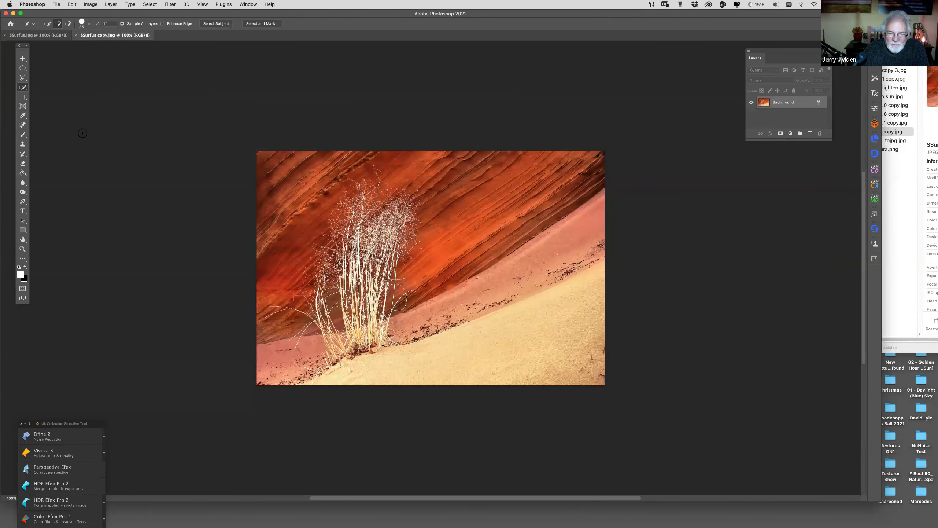
pyautogui.click(53, 37)
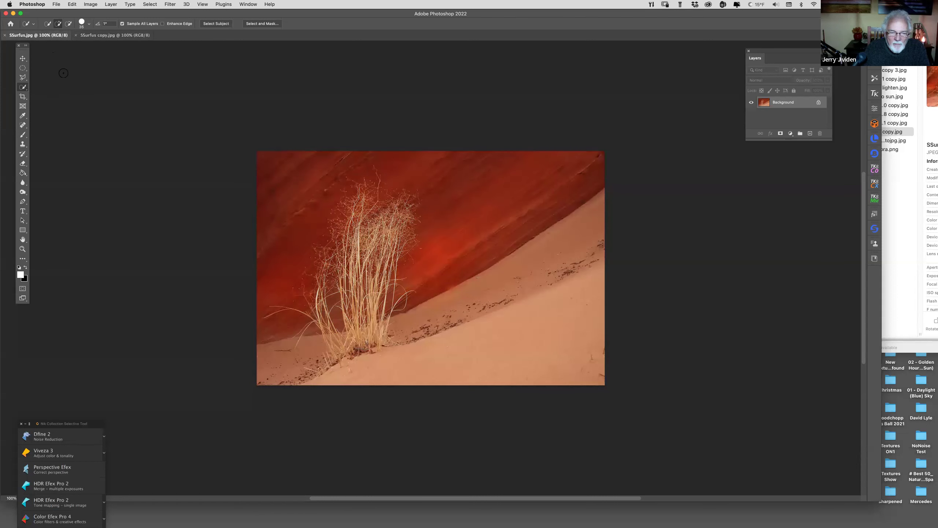
pyautogui.click(103, 35)
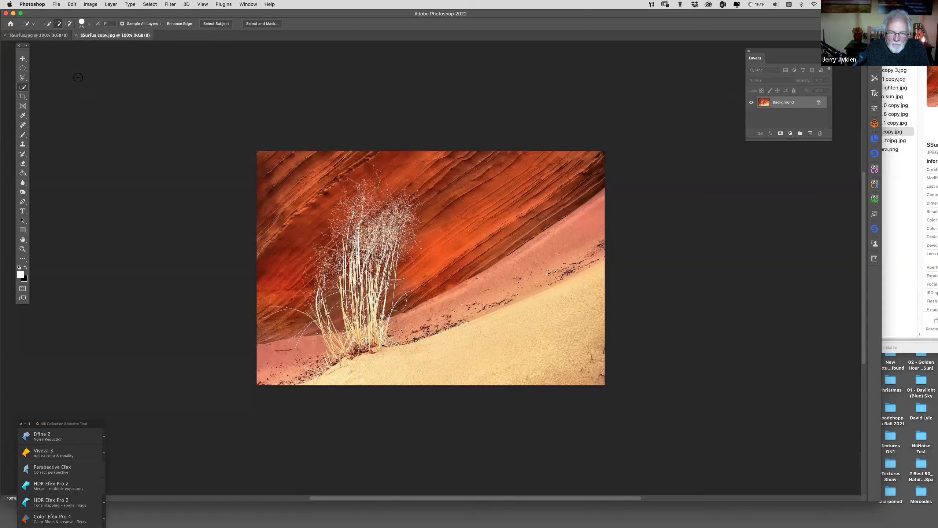
pyautogui.click(39, 35)
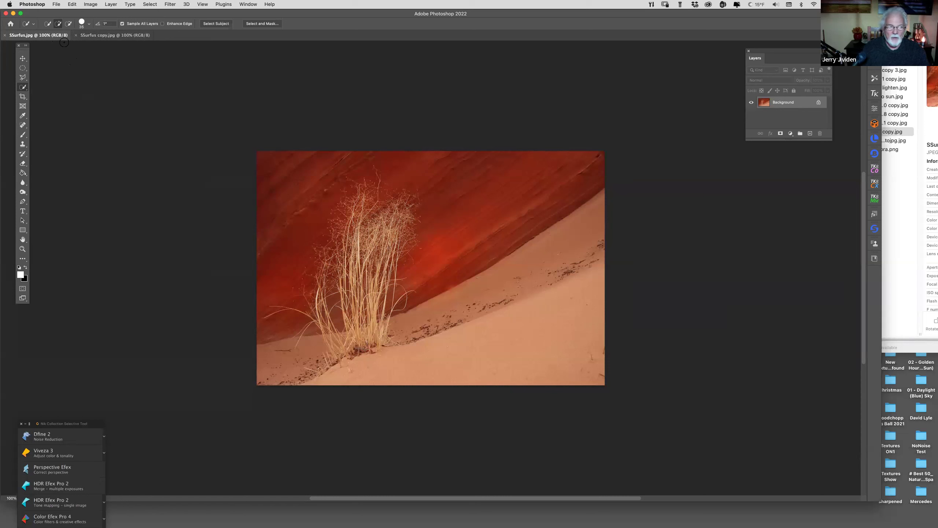
pyautogui.click(118, 35)
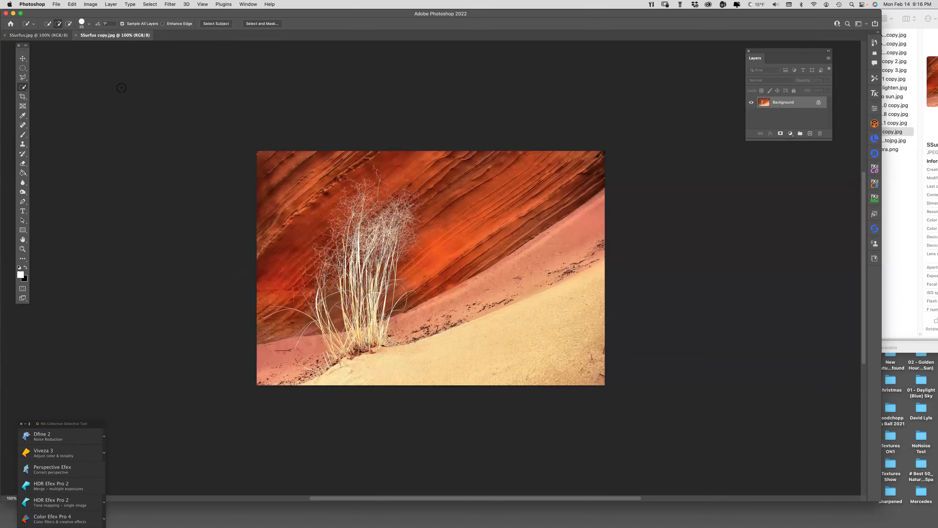
pyautogui.click(57, 35)
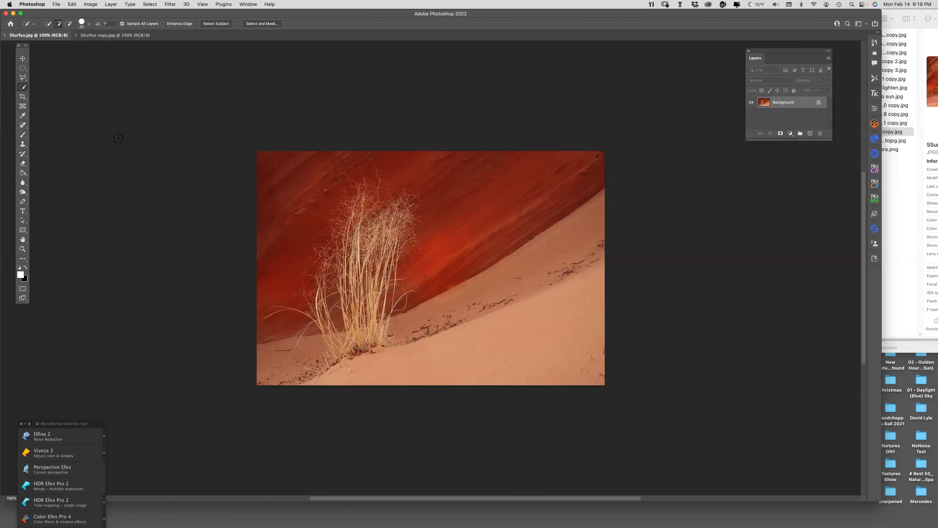
pyautogui.click(23, 249)
pyautogui.moveTo(436, 270); pyautogui.dragTo(449, 261)
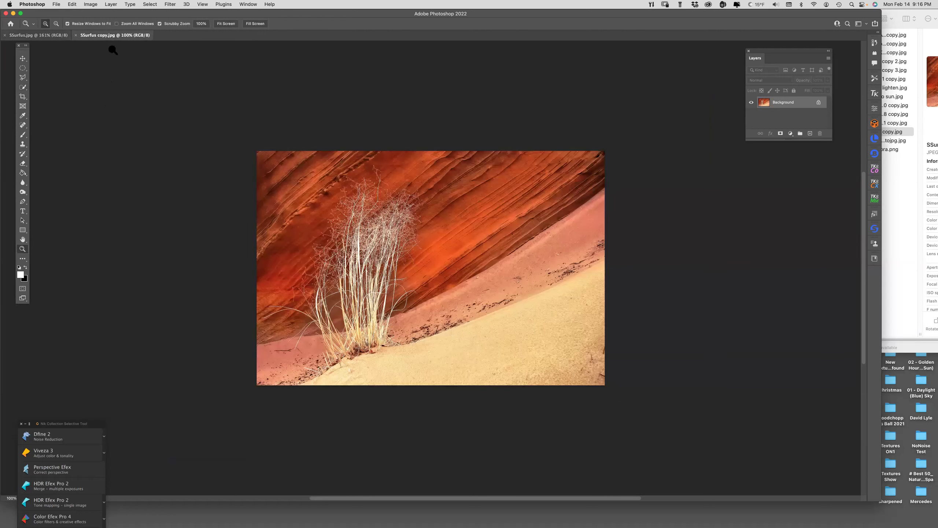
pyautogui.click(114, 35)
pyautogui.click(85, 148)
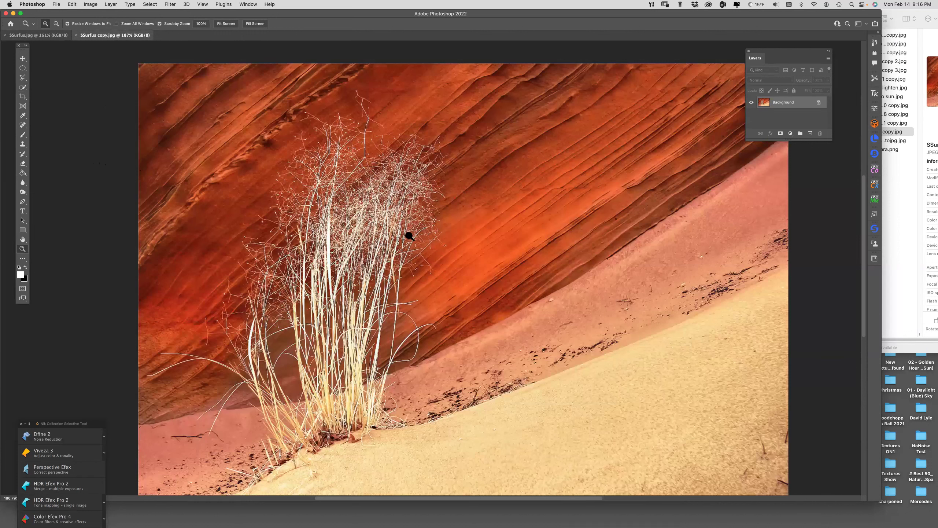
# Step: Try a Hue/Saturation adjustment on the Reds of SSurfus copy.jpg, testing saturation -100 and hue +8 with saturation -1, and cancel it
pyautogui.press('super+minus')
pyautogui.click(90, 4)
pyautogui.moveTo(140, 30)
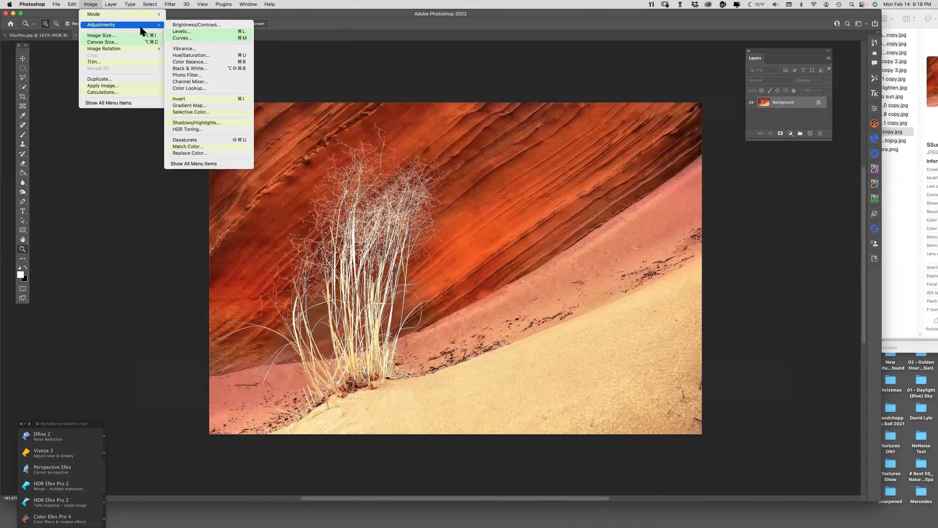
pyautogui.click(194, 56)
pyautogui.moveTo(653, 111); pyautogui.dragTo(661, 99)
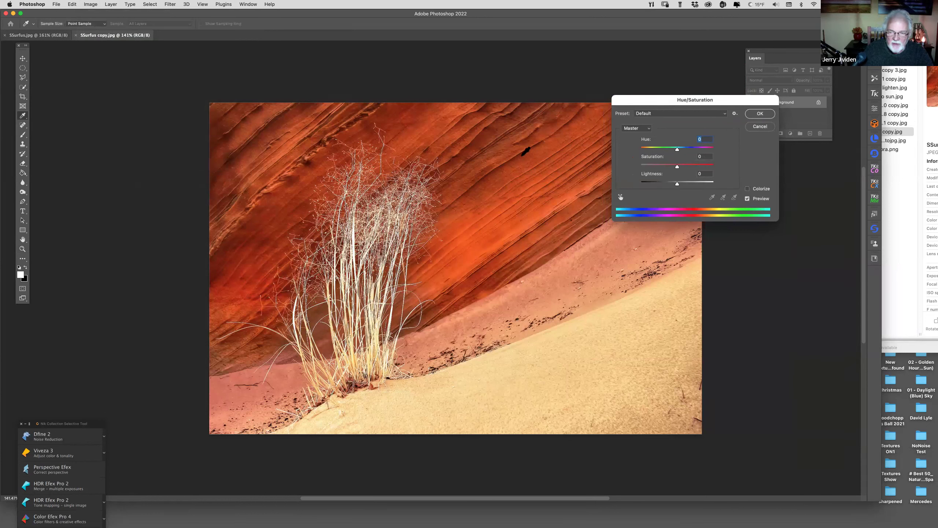
pyautogui.moveTo(662, 96); pyautogui.dragTo(715, 143)
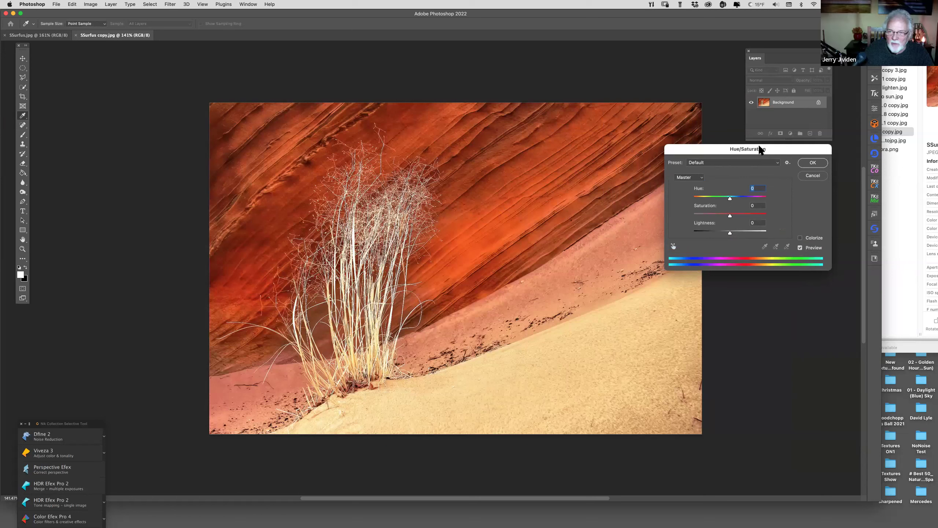
pyautogui.click(693, 175)
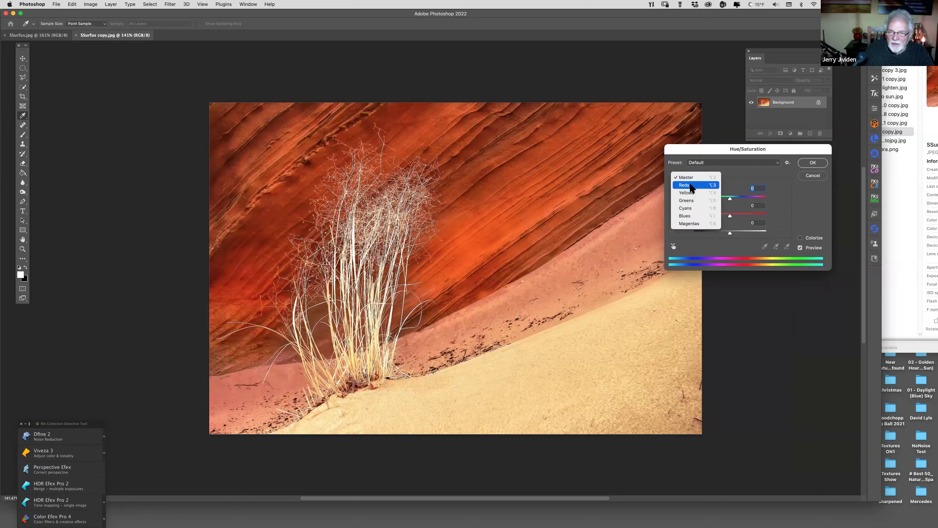
pyautogui.click(690, 185)
pyautogui.moveTo(729, 214); pyautogui.dragTo(698, 220)
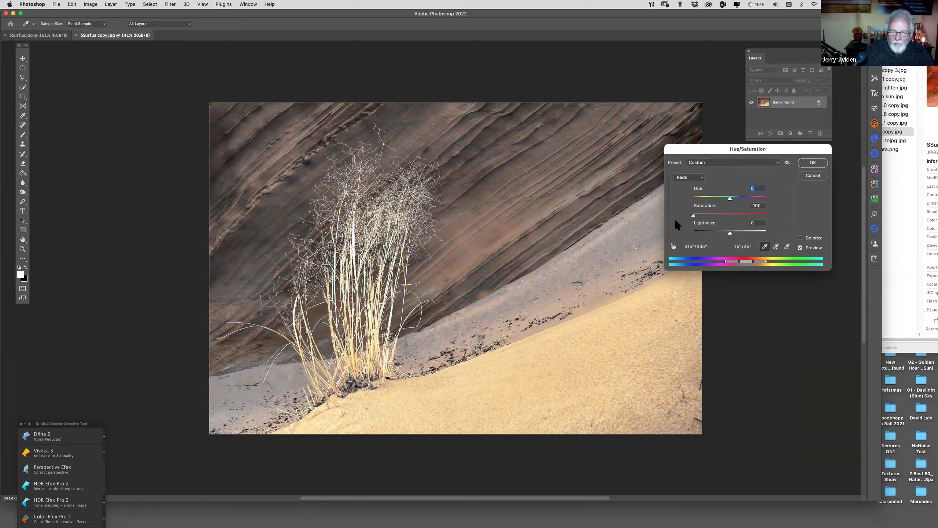
pyautogui.moveTo(693, 216); pyautogui.dragTo(728, 214)
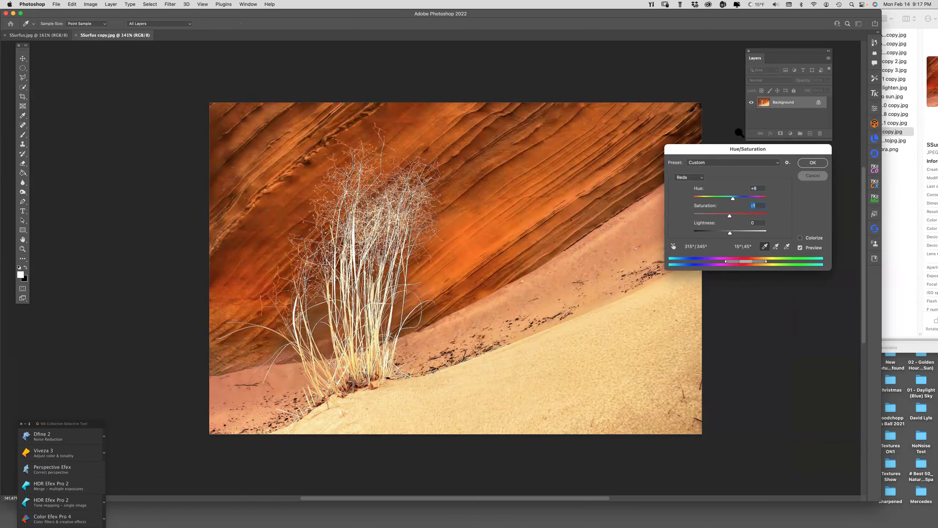
pyautogui.press('Escape')
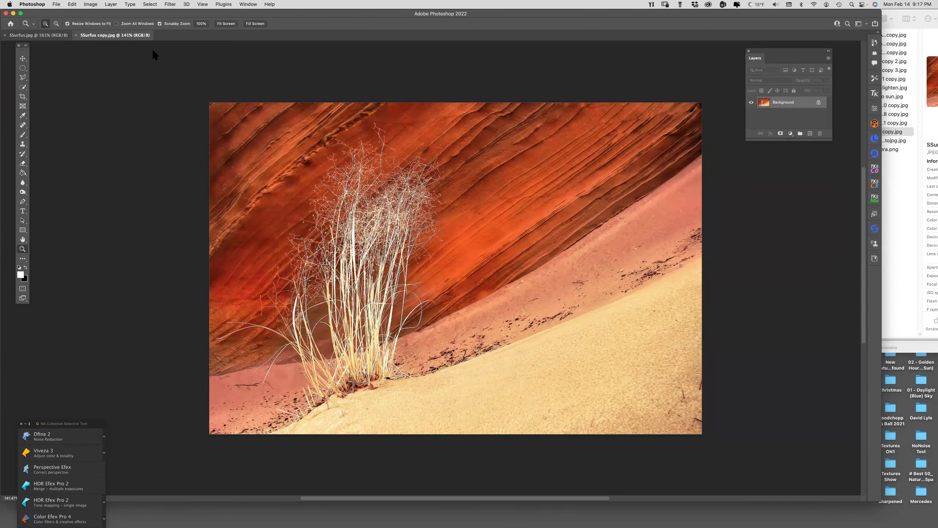
# Step: Close SSurfus copy.jpg and the original SSurfus.jpg
pyautogui.moveTo(97, 14); pyautogui.dragTo(106, 13)
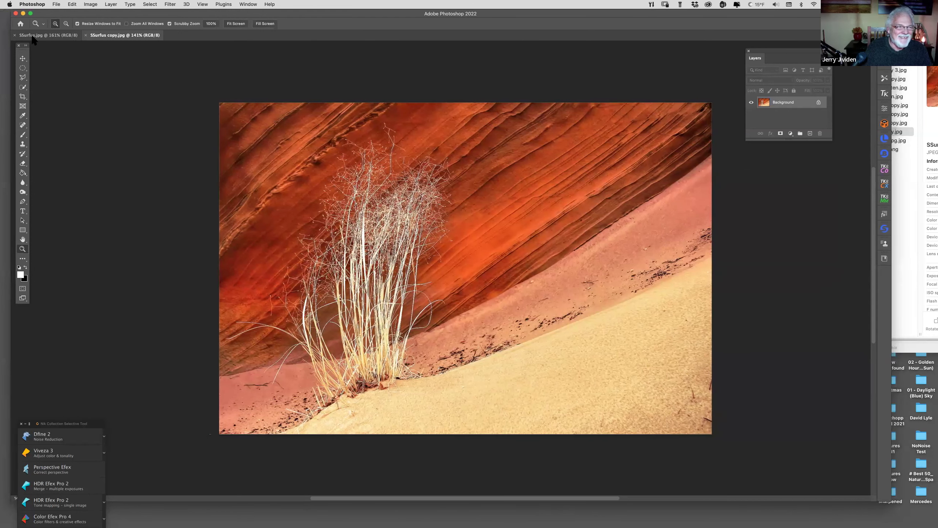
pyautogui.click(85, 36)
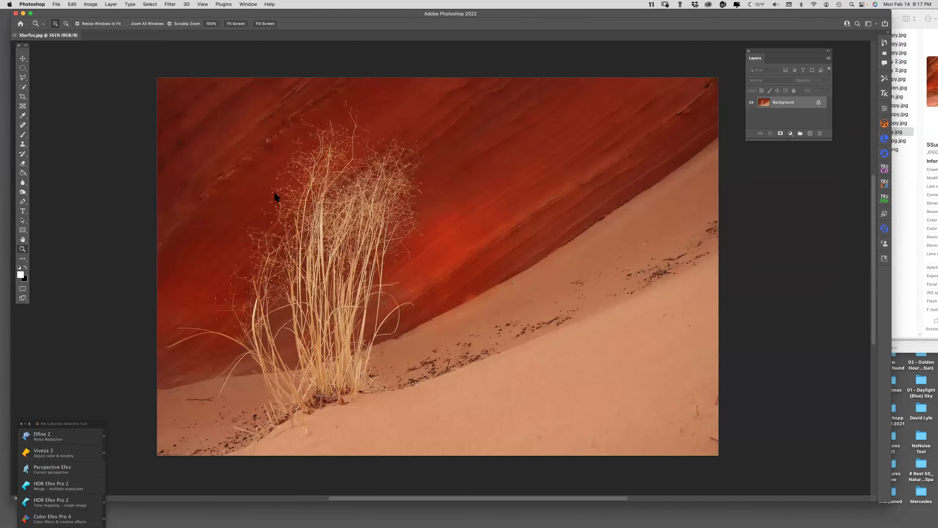
pyautogui.press('super+w')
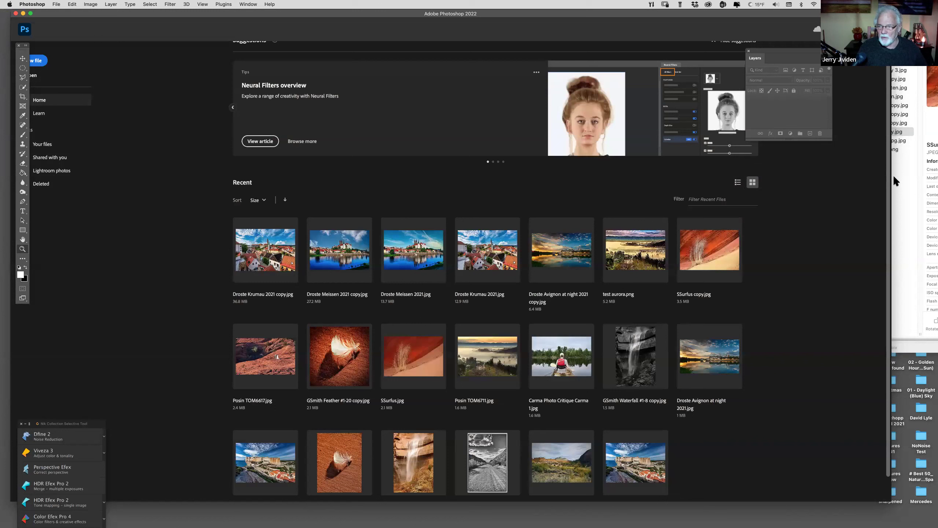
# Step: Switch to Finder, open SSurfus glitteratojpg.jpg from the edited subfolder in Photoshop and examine its starry sky effect enlarged
pyautogui.press('super+Tab')
pyautogui.click(791, 123)
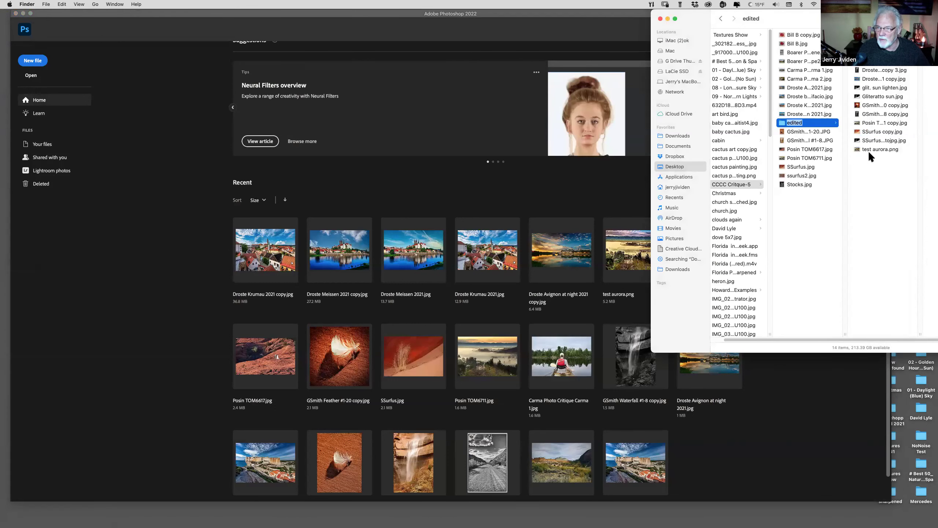
pyautogui.click(867, 140)
pyautogui.press('super+Tab')
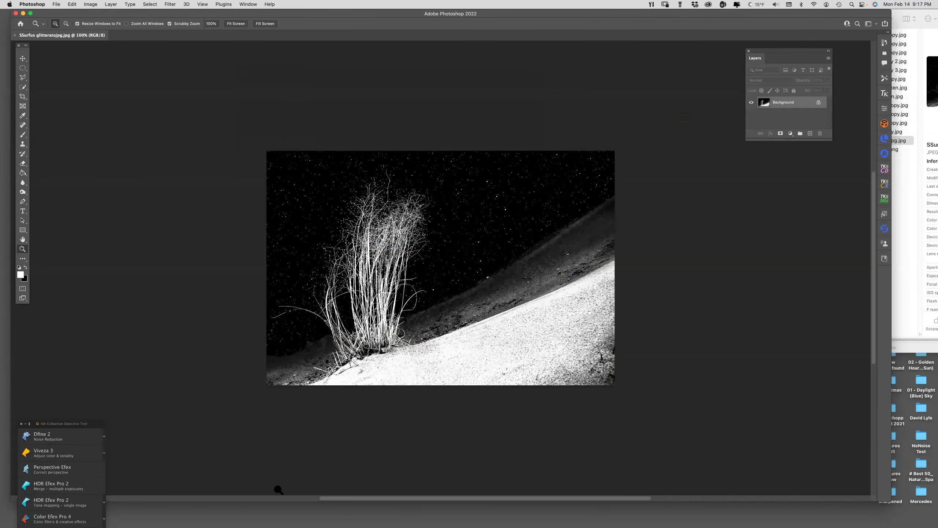
pyautogui.press('super+plus')
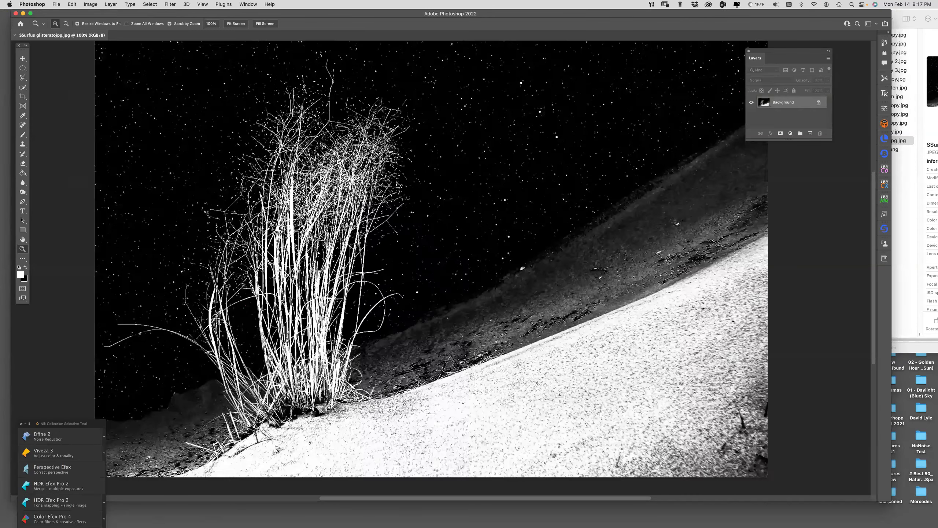
pyautogui.press('super+minus')
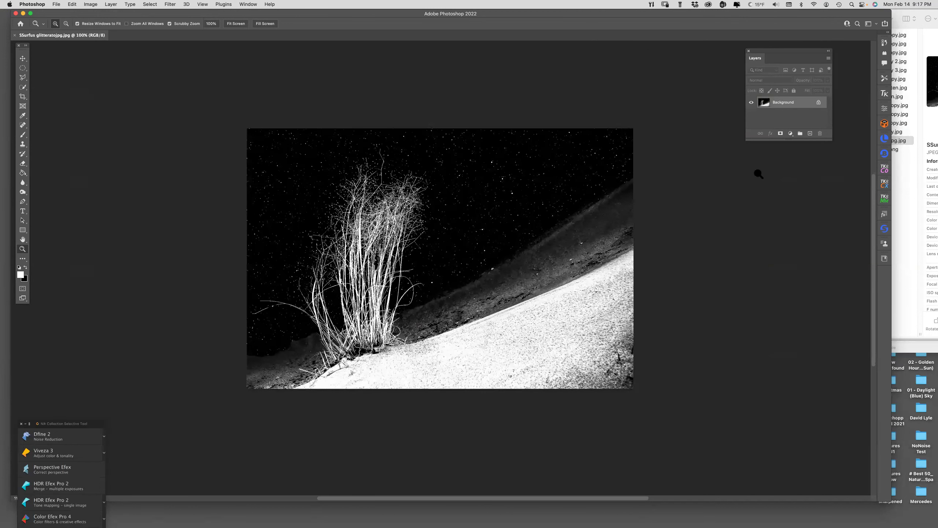
pyautogui.scroll(3, 758, 174)
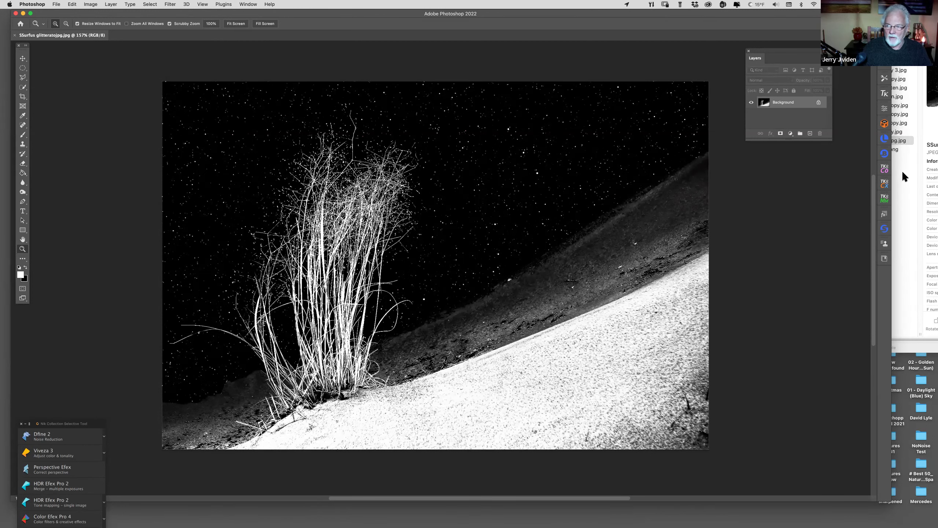
# Step: Open SSurfus.jpg from the CCCC Critque-5 folder in Finder and apply the Equalize adjustment to it in Photoshop
pyautogui.click(858, 132)
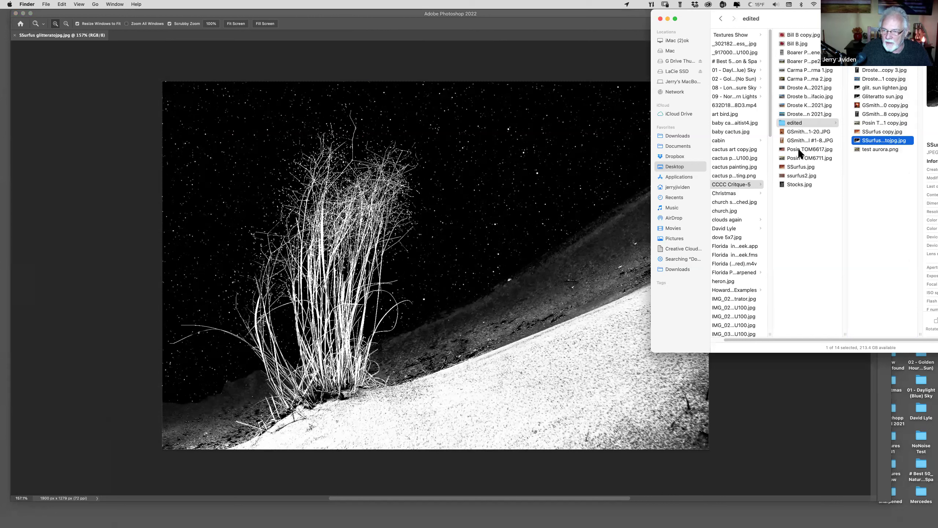
pyautogui.doubleClick(797, 167)
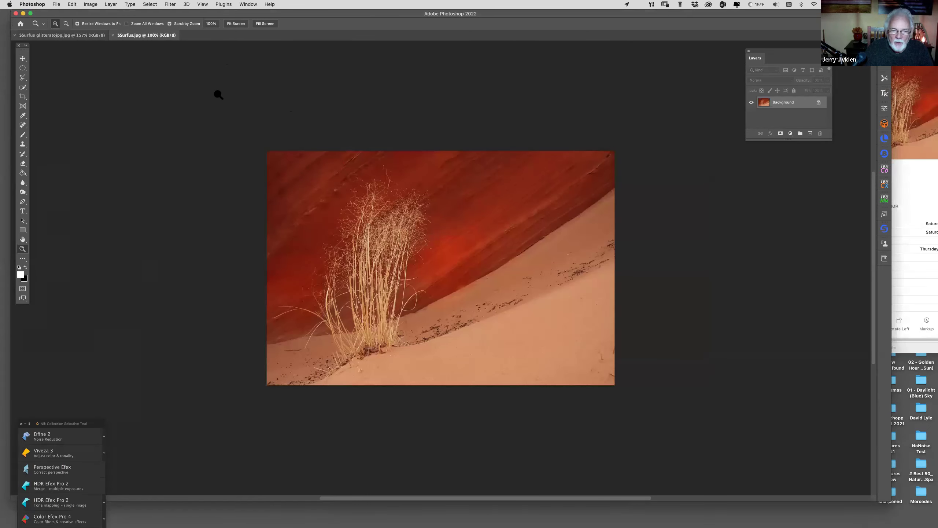
pyautogui.click(90, 4)
pyautogui.moveTo(95, 25)
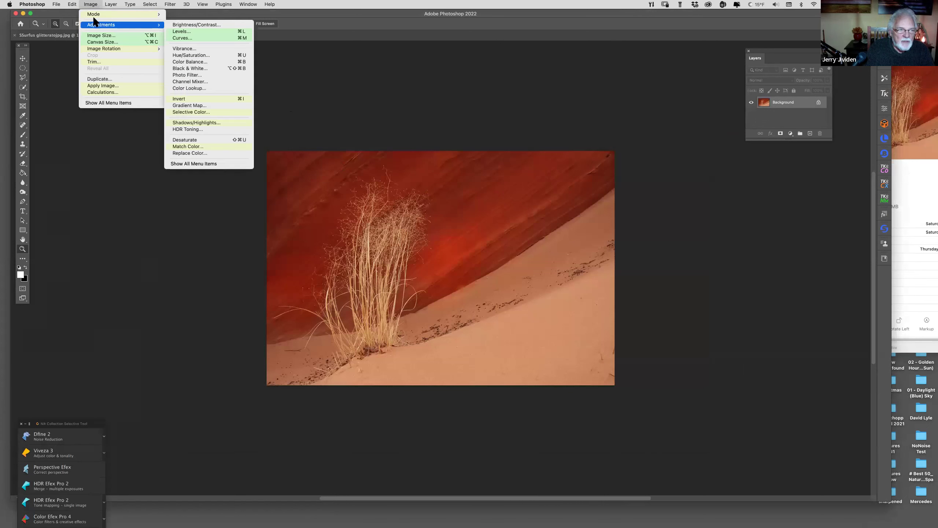
pyautogui.click(101, 115)
pyautogui.click(91, 4)
pyautogui.click(104, 103)
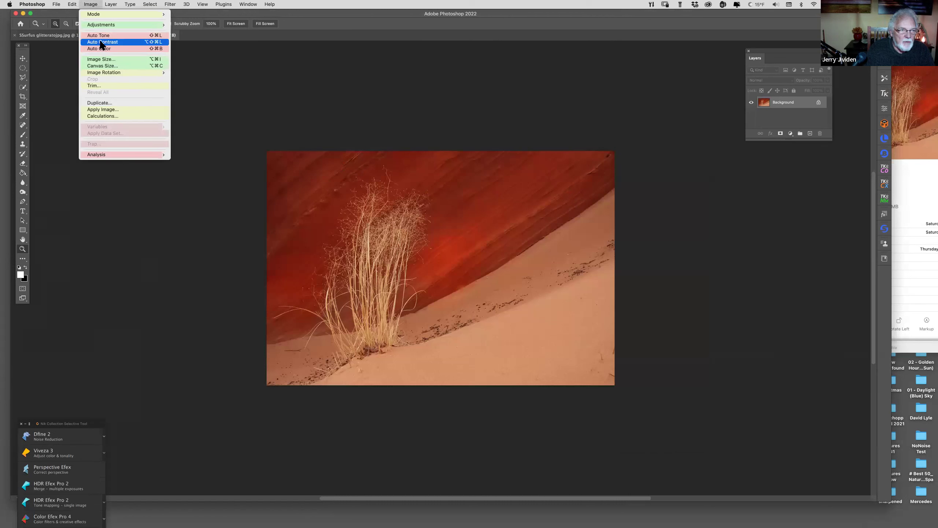
pyautogui.moveTo(103, 24)
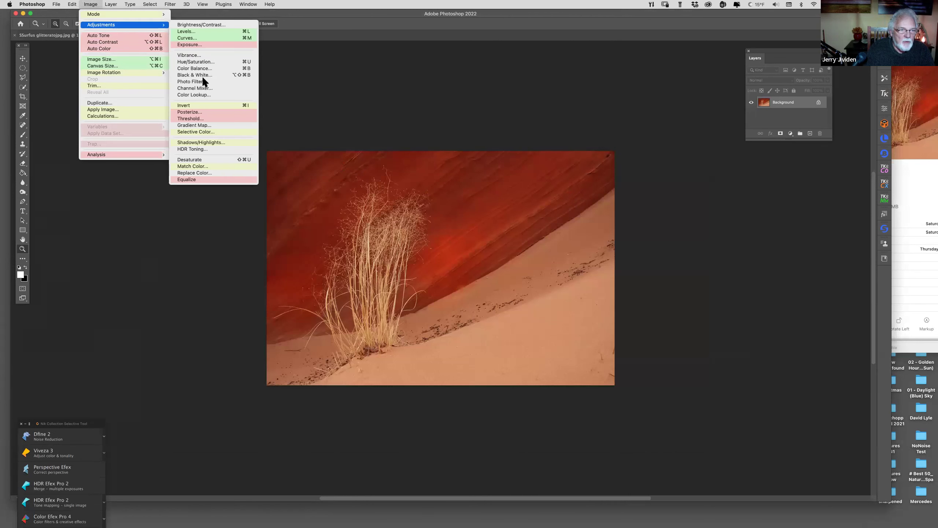
pyautogui.click(213, 180)
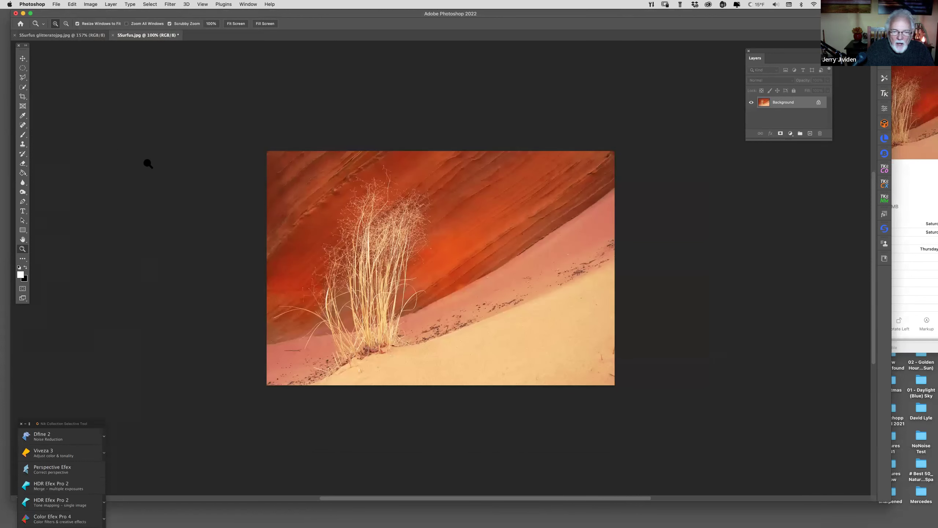
# Step: Try a Curves adjustment on the equalized SSurfus.jpg, lowering the shadows and raising the highlights, and cancel it
pyautogui.click(91, 4)
pyautogui.moveTo(127, 25)
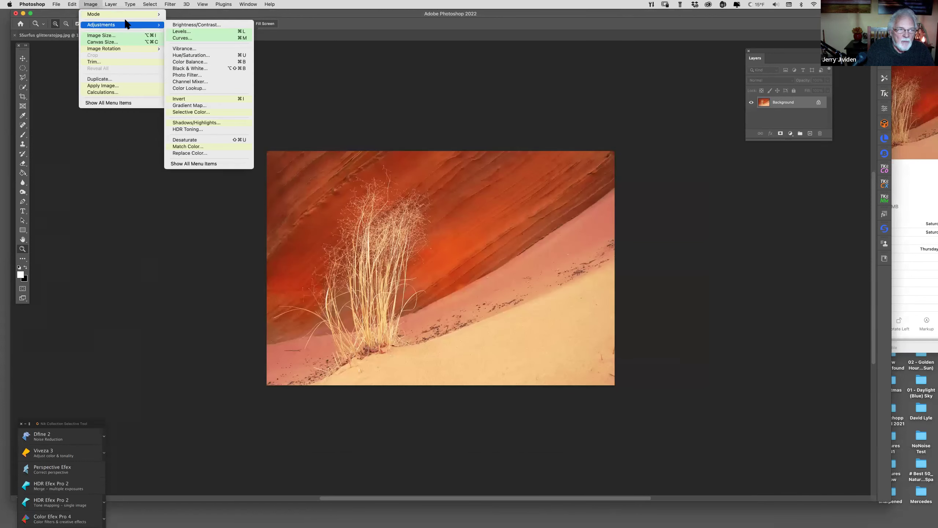
pyautogui.click(191, 38)
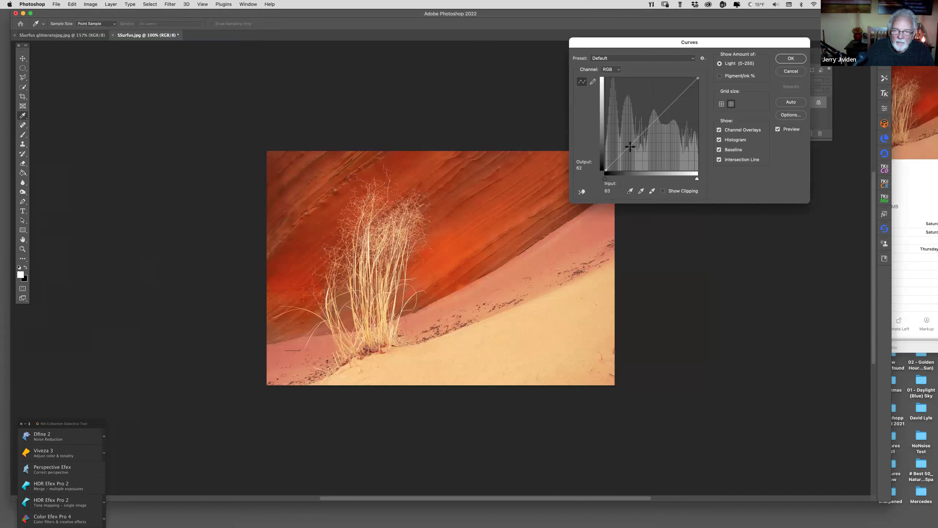
pyautogui.click(631, 148)
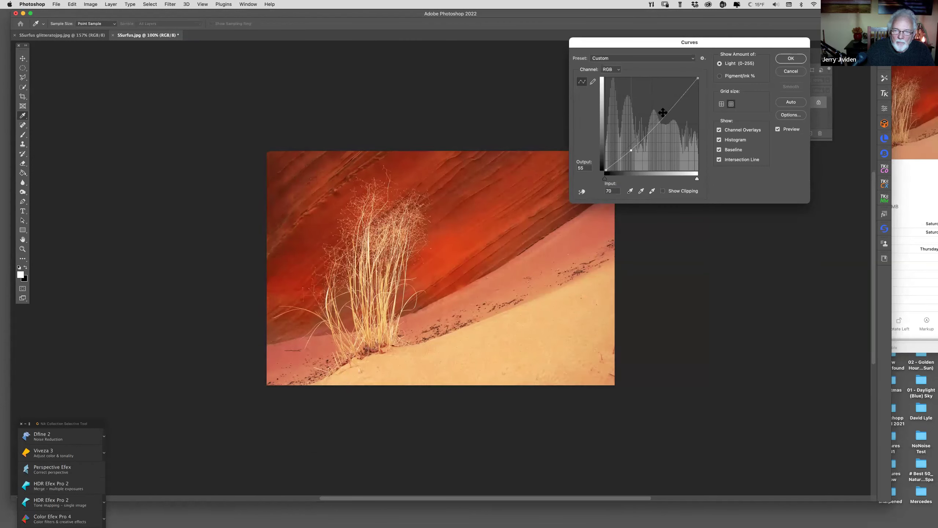
pyautogui.moveTo(664, 115); pyautogui.dragTo(664, 103)
pyautogui.moveTo(631, 149)
pyautogui.mouseDown()
pyautogui.moveTo(628, 138)
pyautogui.moveTo(630, 147)
pyautogui.mouseUp()
pyautogui.moveTo(636, 149); pyautogui.dragTo(636, 141)
pyautogui.moveTo(666, 106)
pyautogui.mouseDown()
pyautogui.moveTo(667, 122)
pyautogui.moveTo(666, 107)
pyautogui.mouseUp()
pyautogui.click(790, 70)
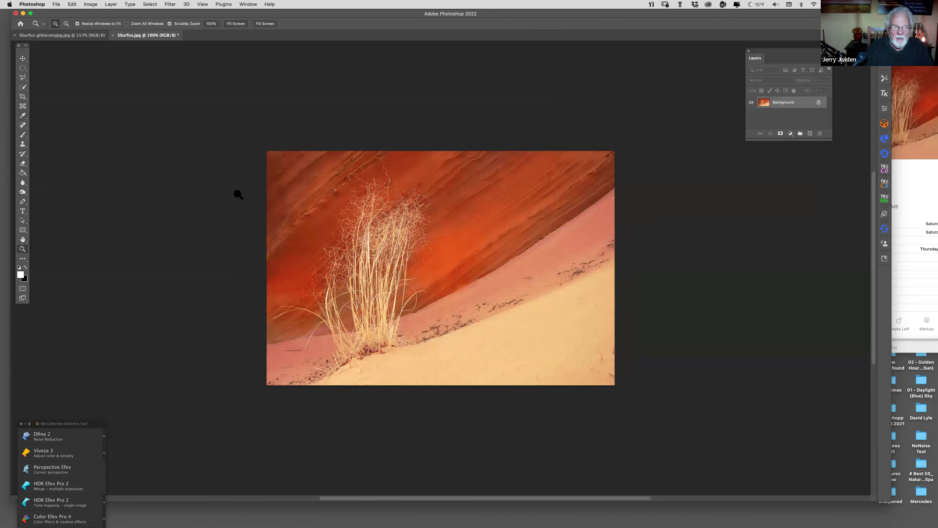
# Step: Select the red rock behind the grass with Color Range, sampling its colour at a fuzziness of 60
pyautogui.click(149, 4)
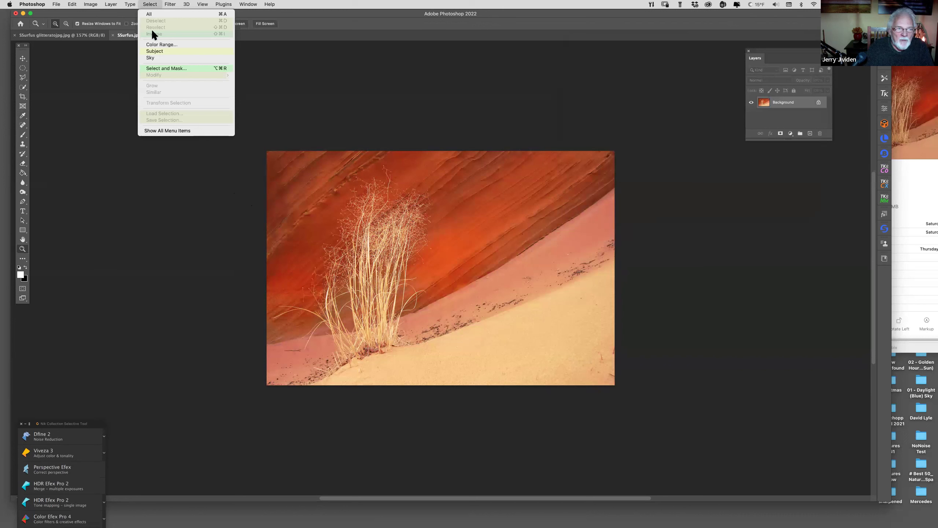
pyautogui.click(166, 45)
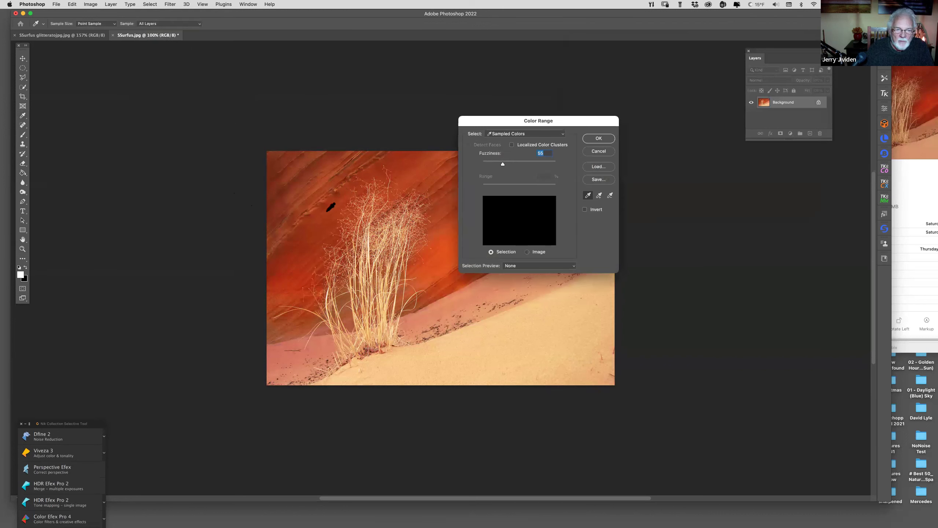
pyautogui.click(311, 214)
pyautogui.moveTo(507, 165)
pyautogui.mouseDown()
pyautogui.moveTo(523, 161)
pyautogui.moveTo(510, 169)
pyautogui.mouseUp()
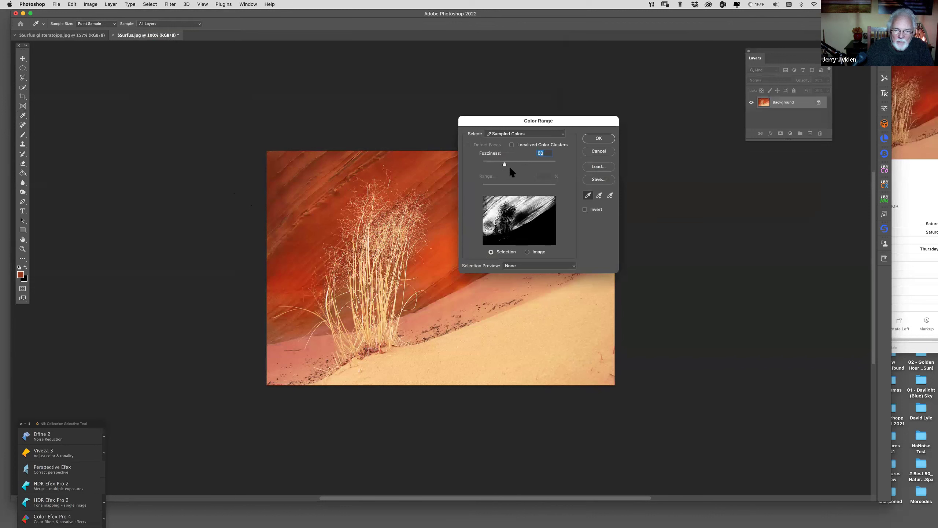
pyautogui.press('Return')
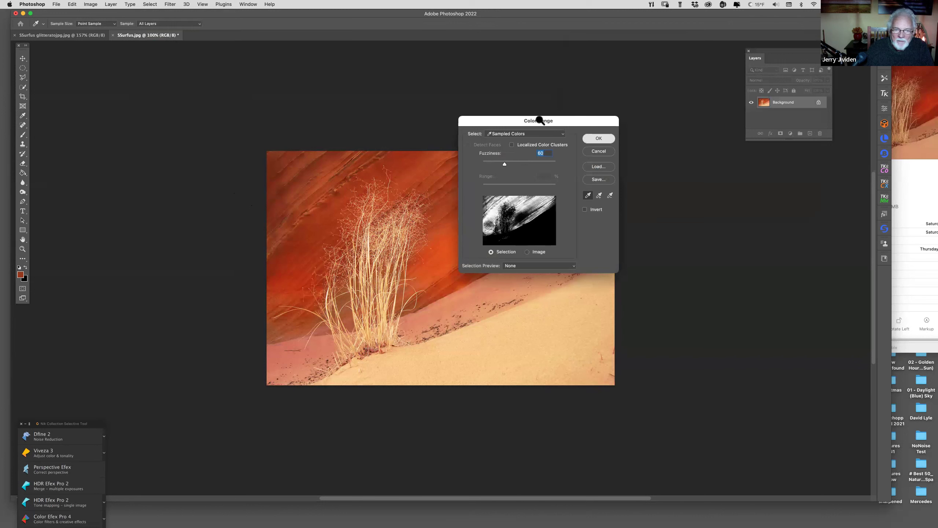
pyautogui.press('z')
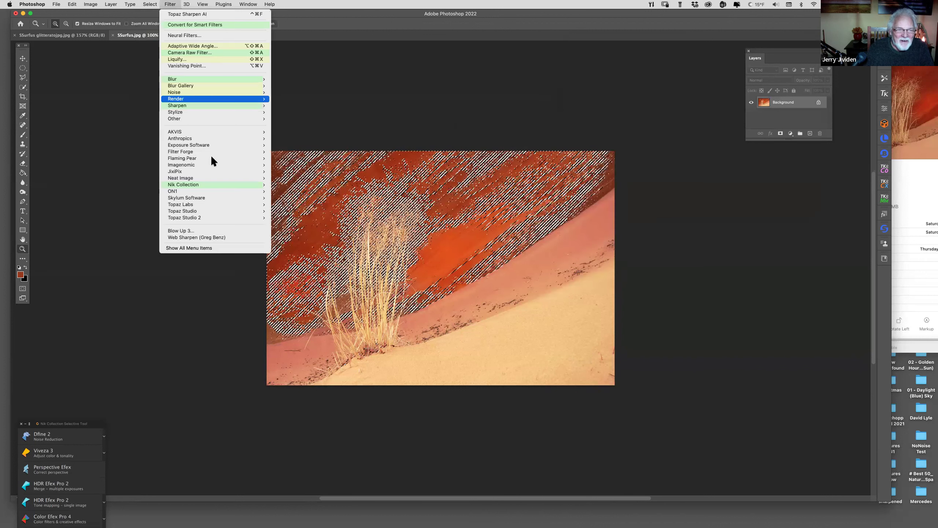
# Step: Start the Flaming Pear Glitterato filter on the selected red rock and randomize its nebula and star settings three times
pyautogui.moveTo(262, 152)
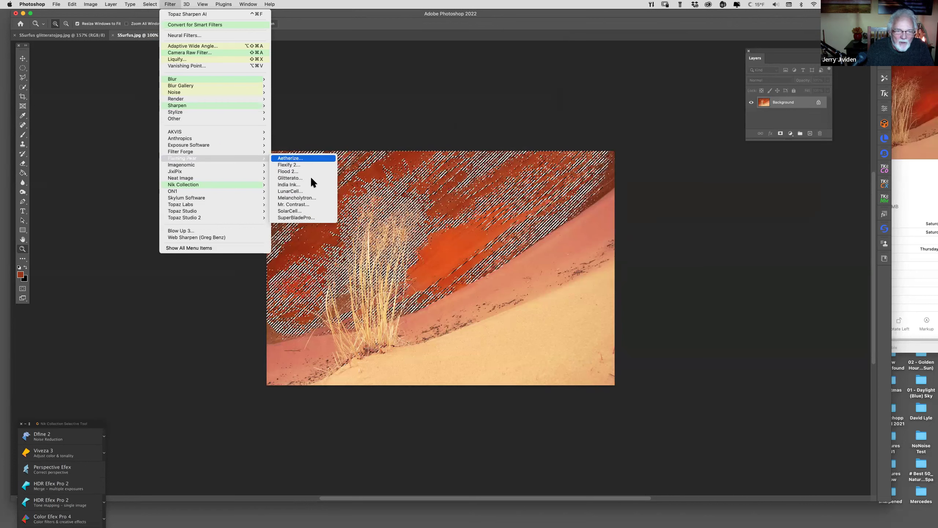
pyautogui.click(313, 177)
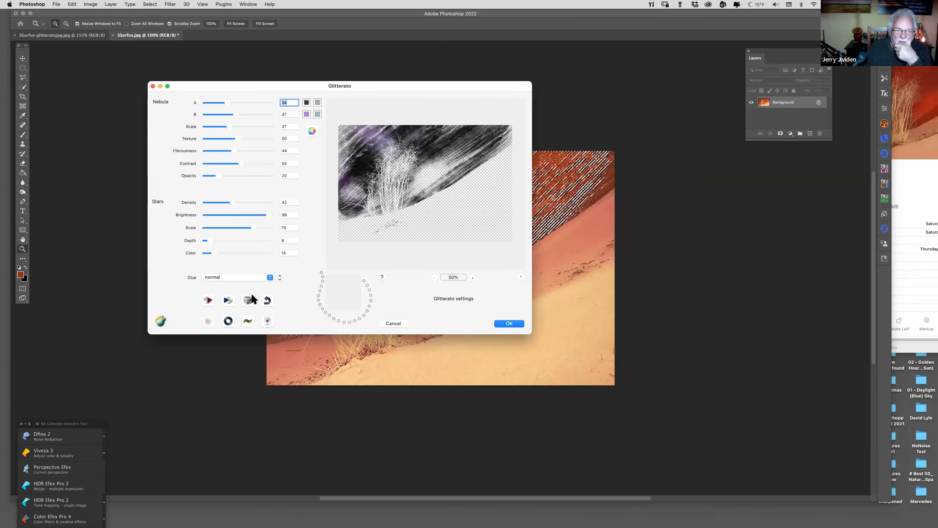
pyautogui.click(247, 300)
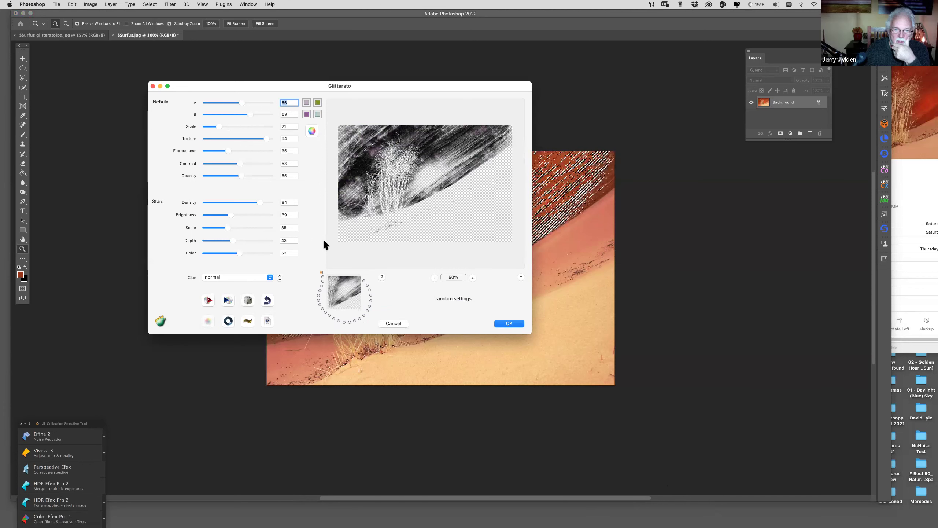
pyautogui.click(247, 301)
pyautogui.click(247, 301)
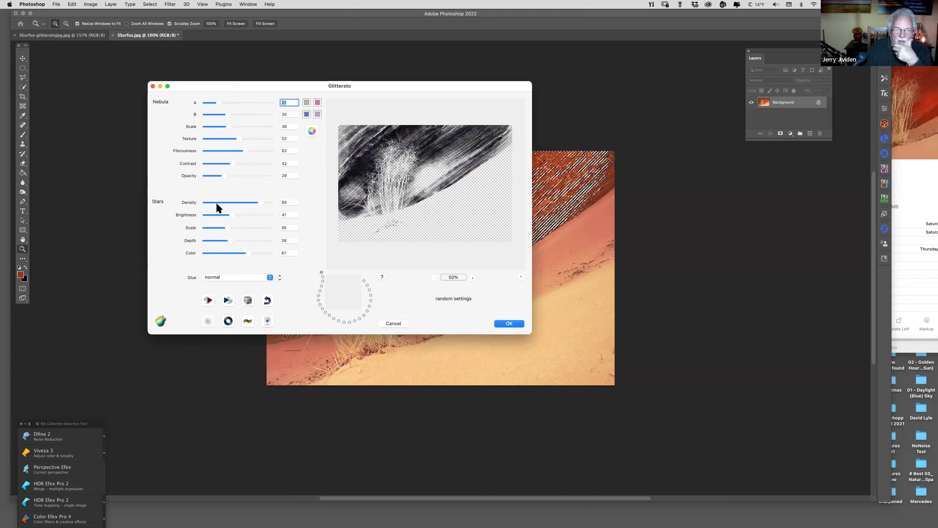
# Step: Set the Glitterato stars' brightness to 100, density to 78.37 and color to 35.17, and apply the filter
pyautogui.moveTo(231, 214); pyautogui.dragTo(277, 213)
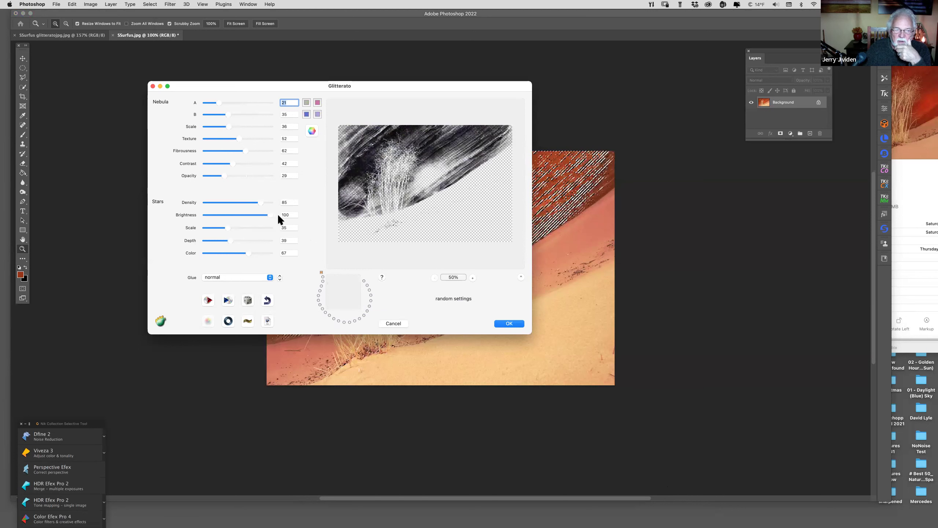
pyautogui.click(257, 201)
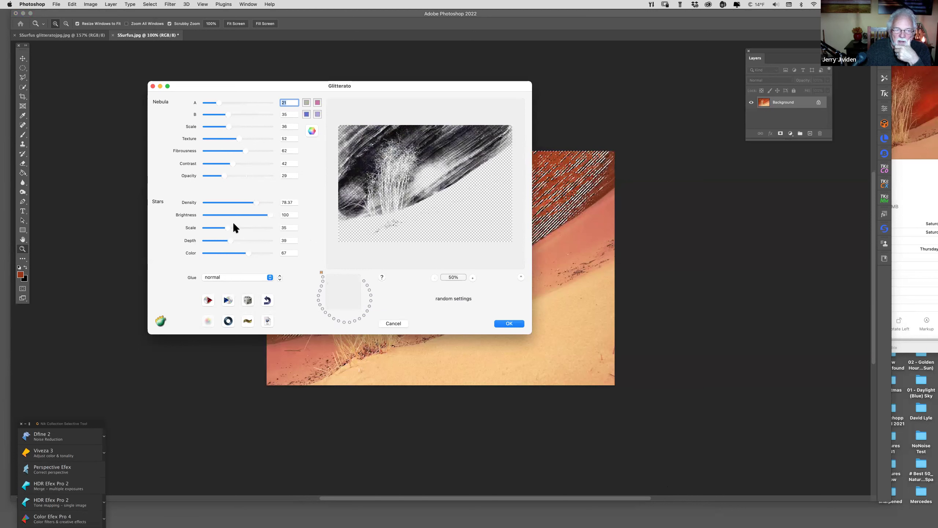
pyautogui.click(232, 253)
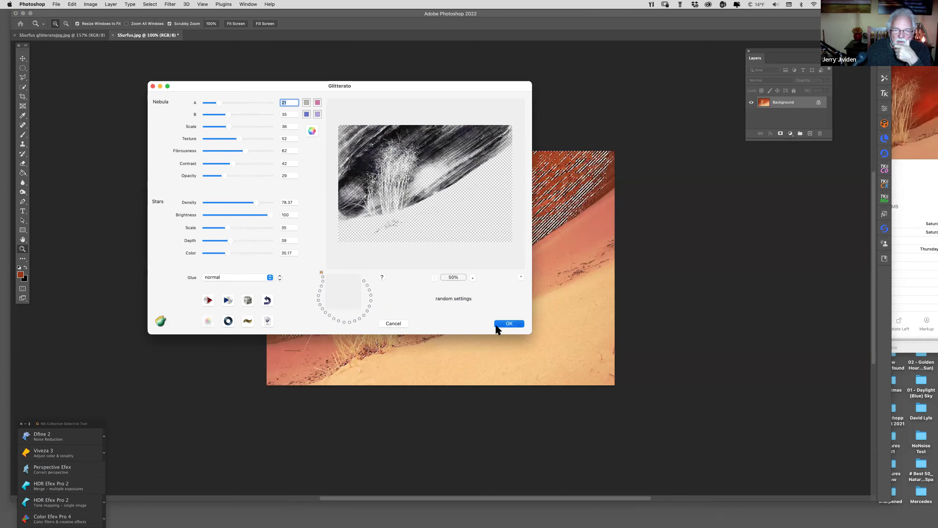
pyautogui.press('Return')
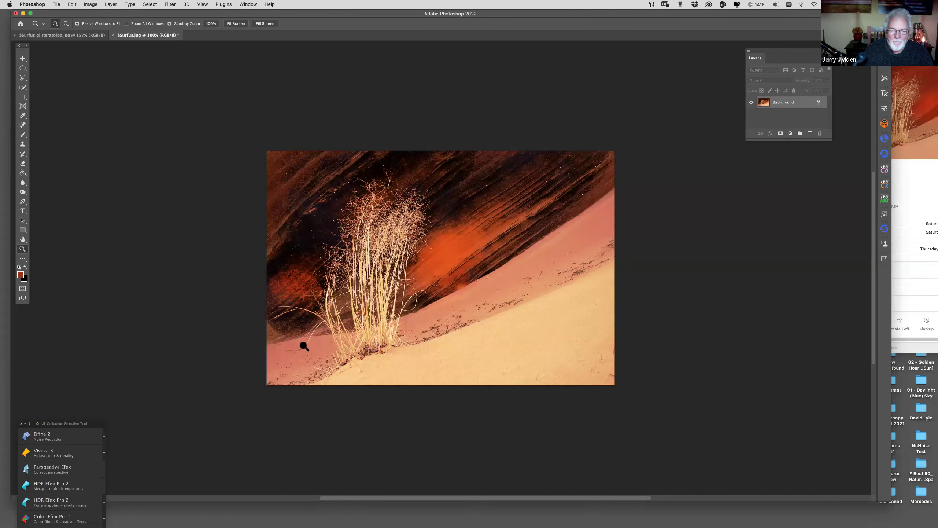
# Step: Examine the star effect on the rock enlarged to 200% and close SSurfus.jpg without saving
pyautogui.click(398, 241)
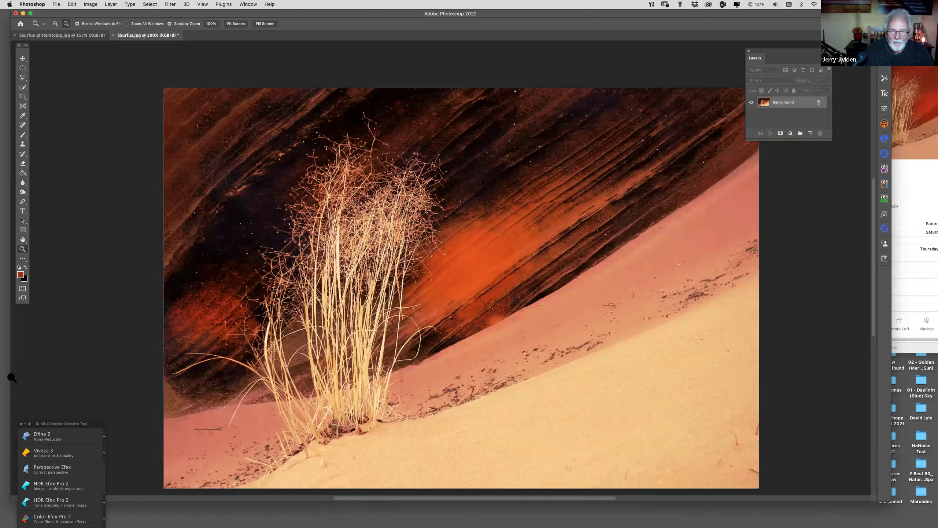
pyautogui.press('super+minus')
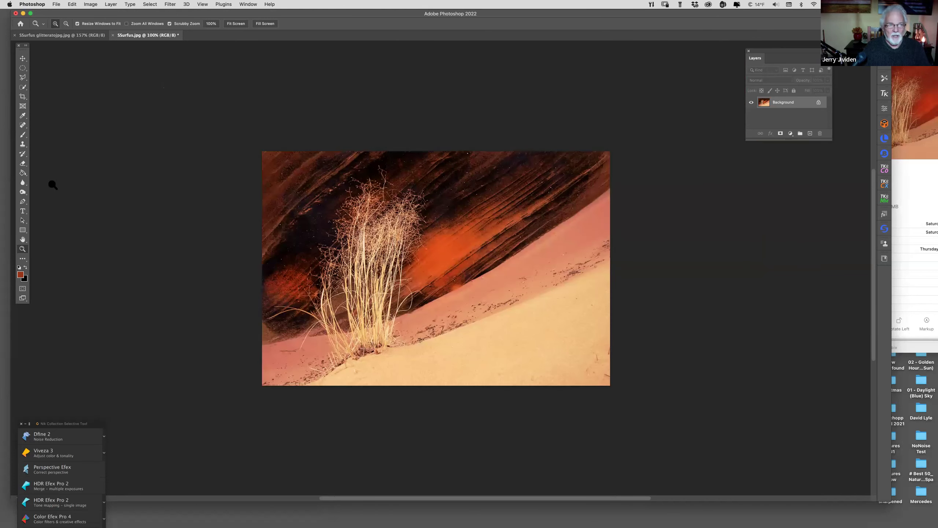
pyautogui.click(113, 35)
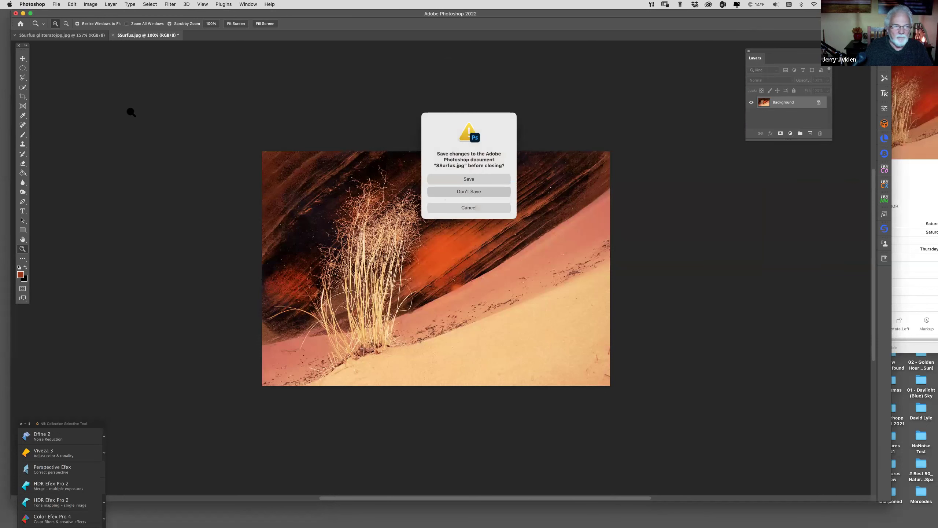
pyautogui.press('super+d')
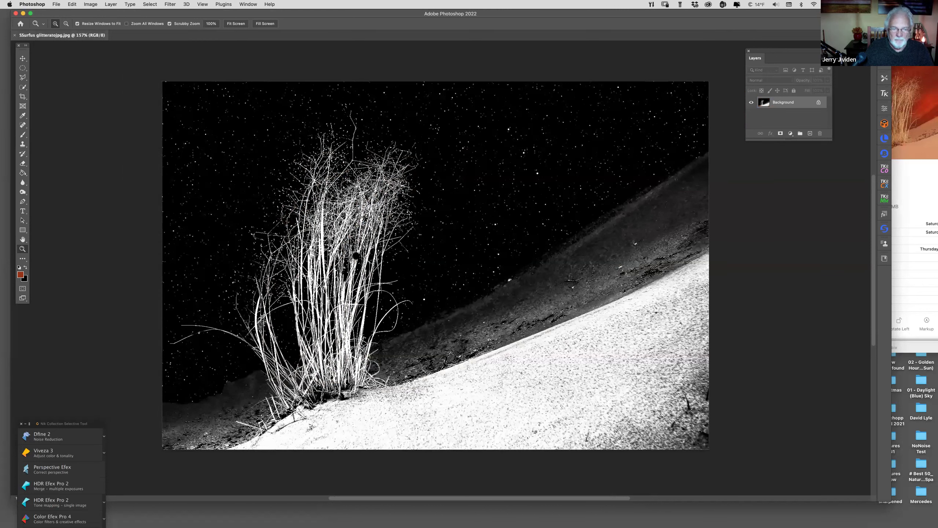
# Step: View SSurfus glitteratojpg.jpg at 100% and close it
pyautogui.scroll(-2, 369, 260)
pyautogui.keyDown('alt'); pyautogui.click(366, 261); pyautogui.keyUp('alt')
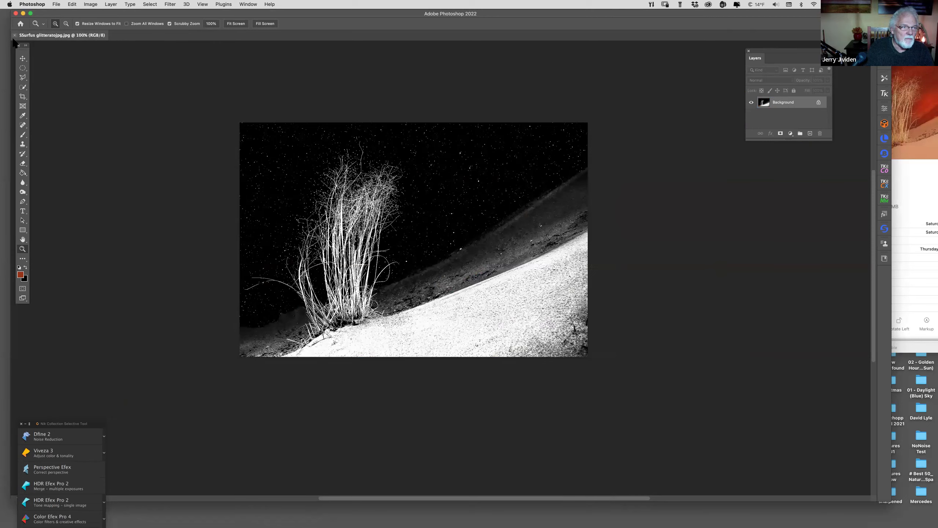
pyautogui.press('super+w')
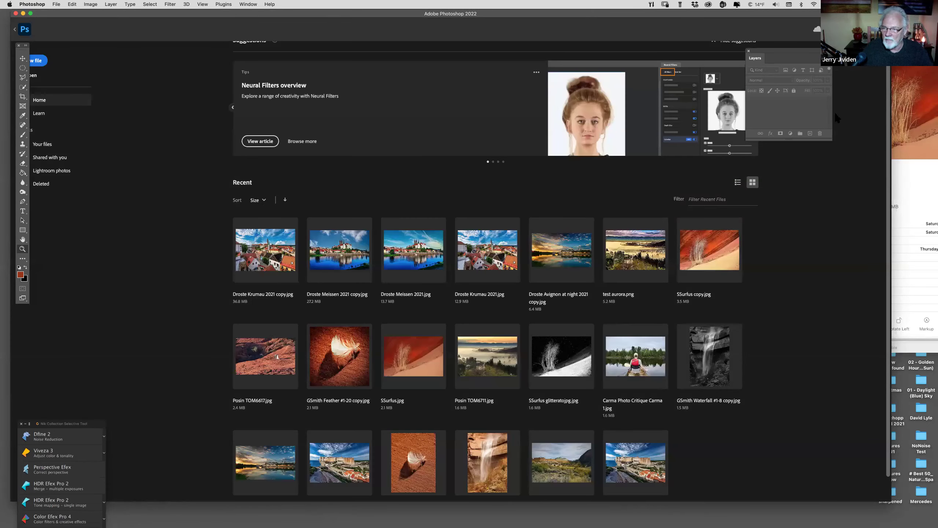
# Step: Switch to Finder and open ssurfus2.jpg from the CCCC Critque-5 folder in Photoshop
pyautogui.moveTo(801, 13); pyautogui.dragTo(664, 13)
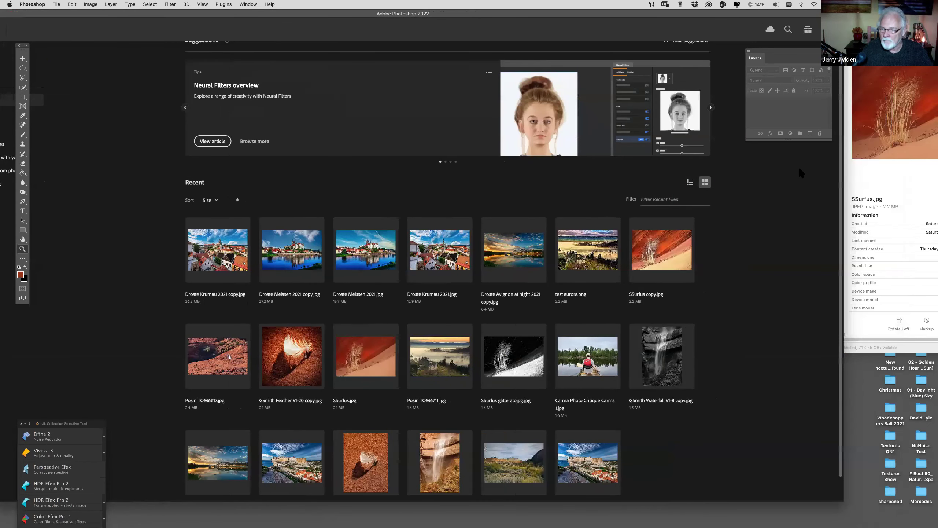
pyautogui.click(796, 172)
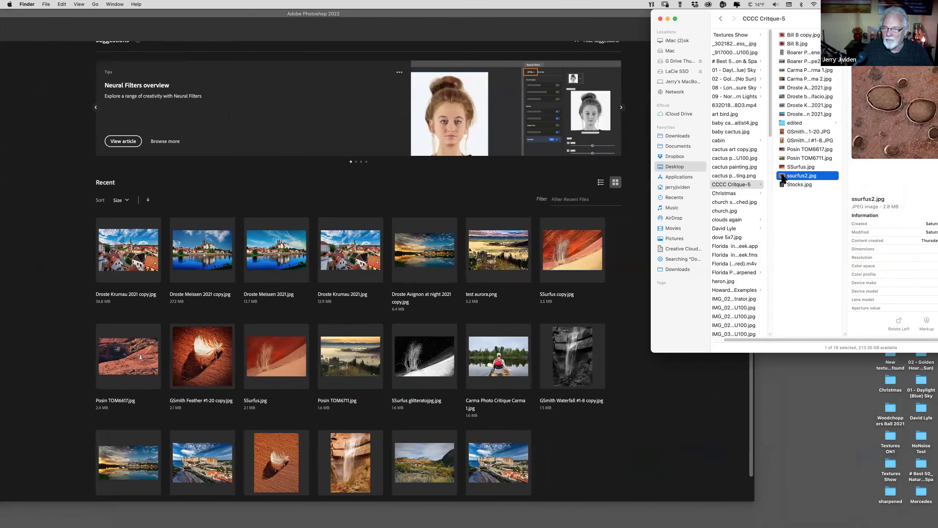
pyautogui.doubleClick(782, 177)
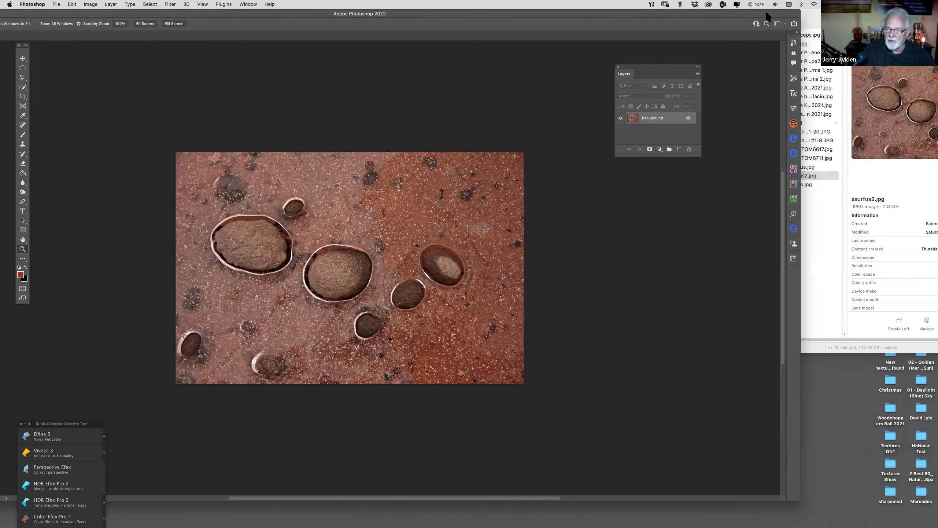
# Step: Look through the edited subfolder in Finder for an edited copy of the photo and preview SSurfus glitteratojpg.jpg
pyautogui.click(797, 123)
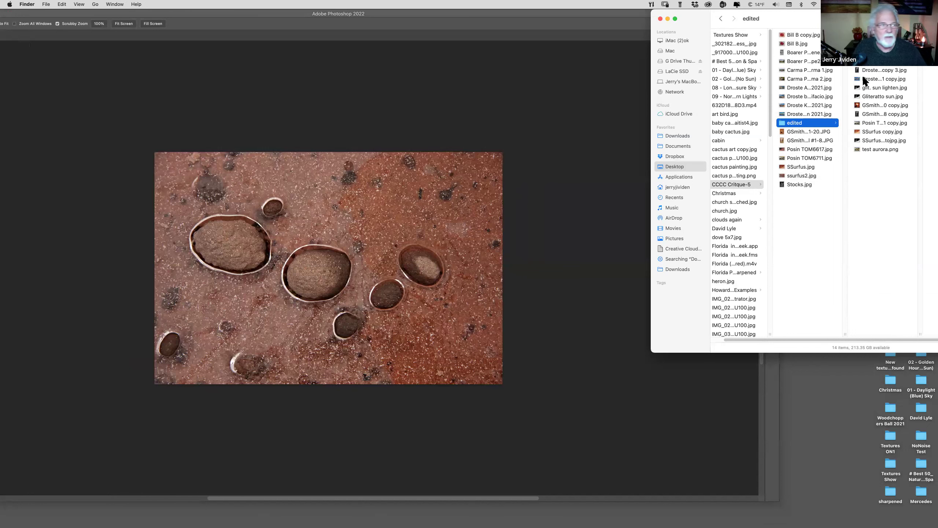
pyautogui.click(478, 11)
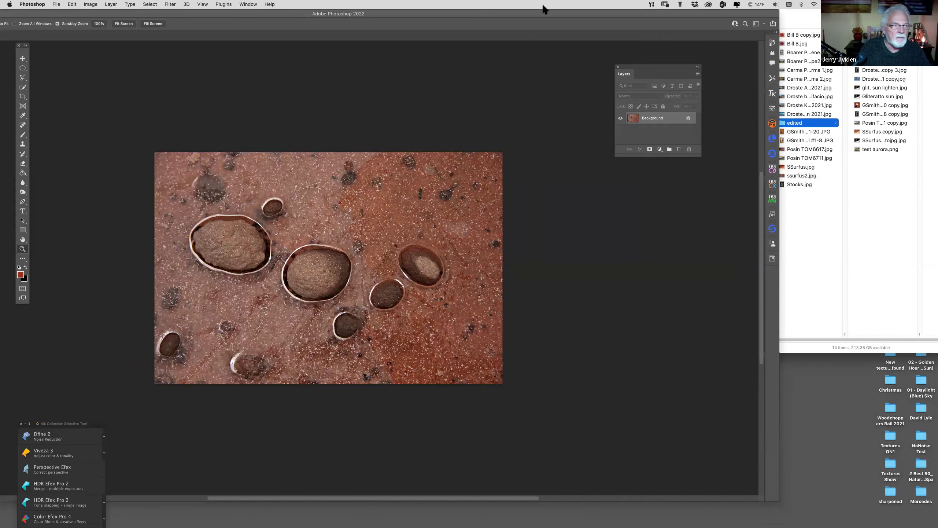
pyautogui.doubleClick(590, 4)
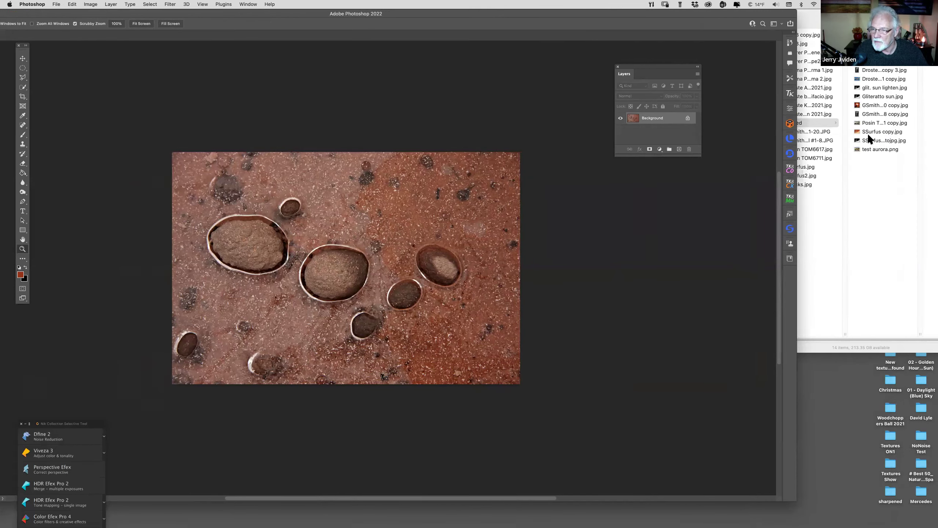
pyautogui.click(869, 140)
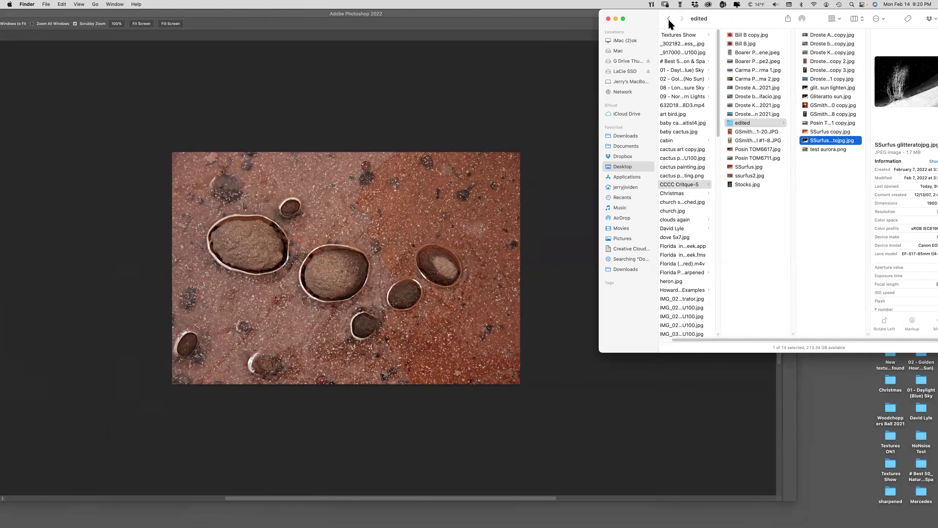
# Step: Move the Finder window aside and return to Photoshop, repositioning its window so the ssurfus2.jpg document is fully accessible
pyautogui.moveTo(644, 20); pyautogui.dragTo(706, 7)
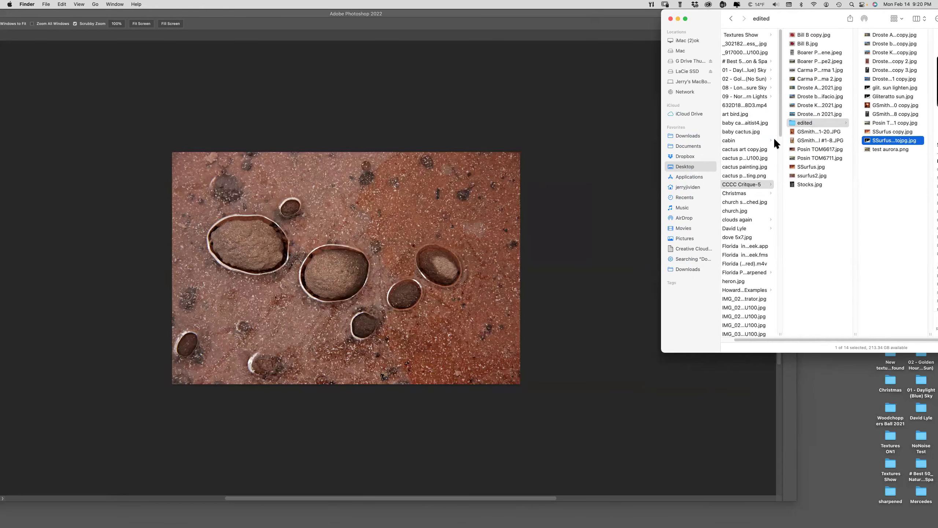
pyautogui.moveTo(768, 21); pyautogui.dragTo(708, 9)
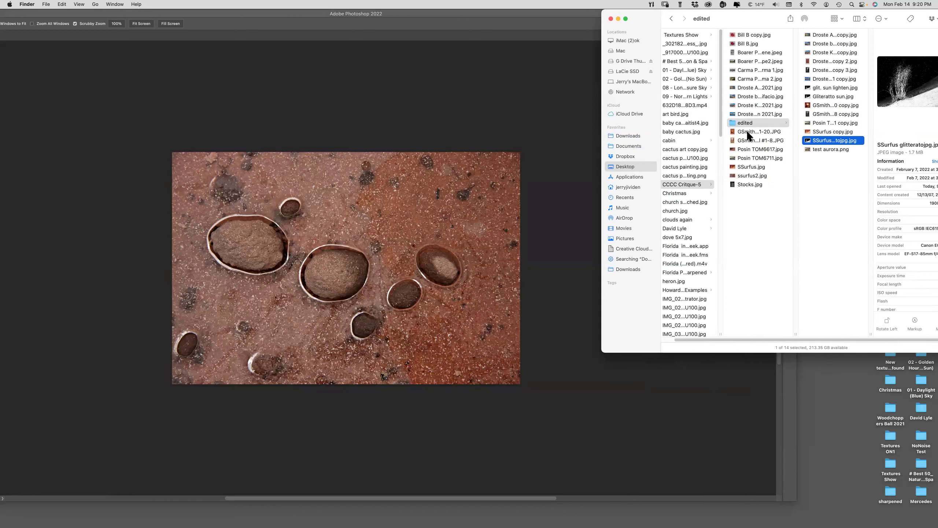
pyautogui.moveTo(759, 18); pyautogui.dragTo(913, 11)
pyautogui.moveTo(824, 24); pyautogui.dragTo(844, 21)
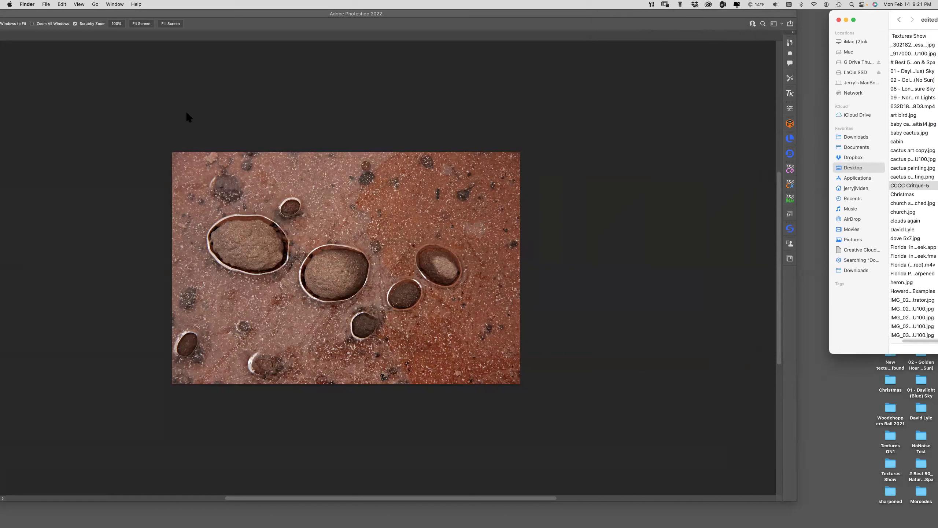
pyautogui.click(259, 11)
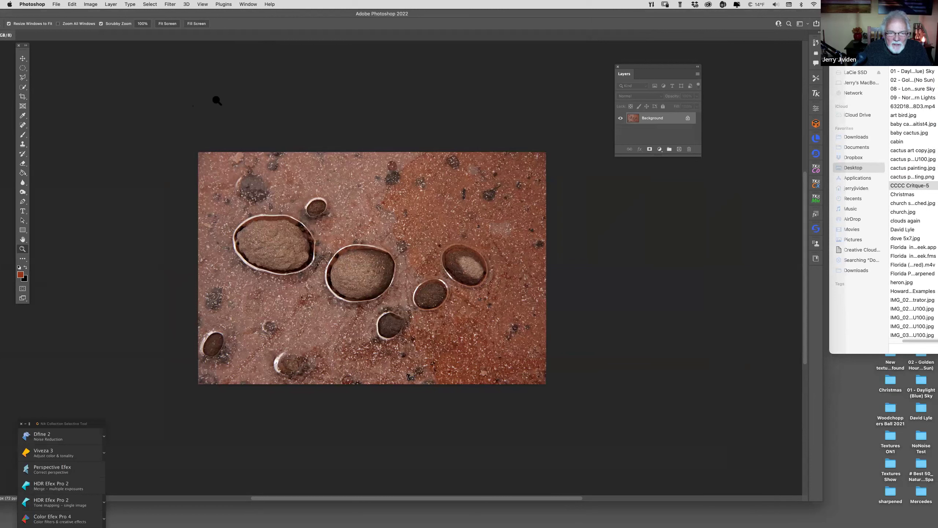
pyautogui.doubleClick(143, 12)
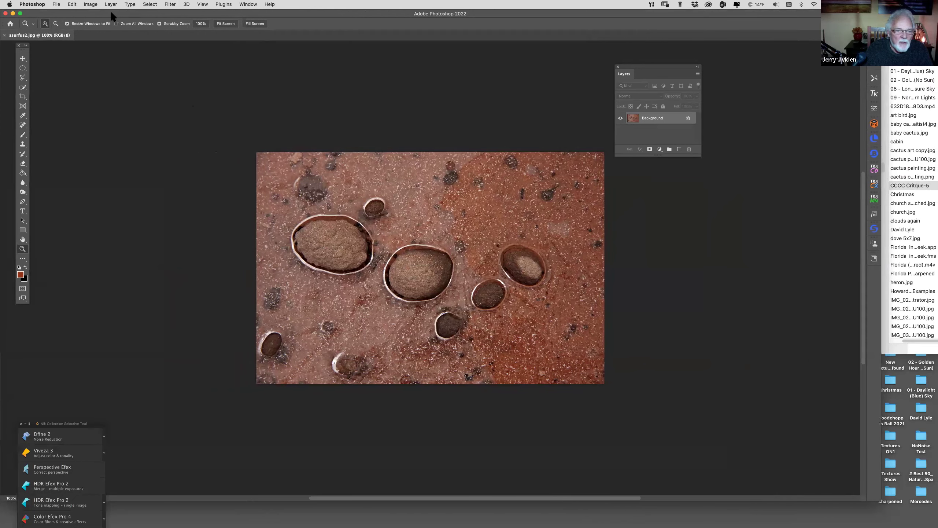
# Step: Rotate the ssurfus2.jpg image 90° clockwise
pyautogui.click(91, 4)
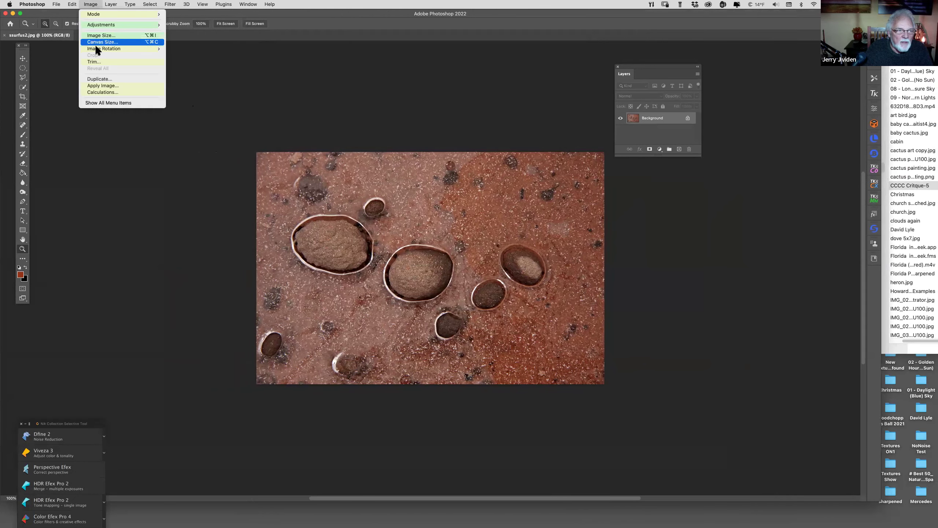
pyautogui.moveTo(99, 50)
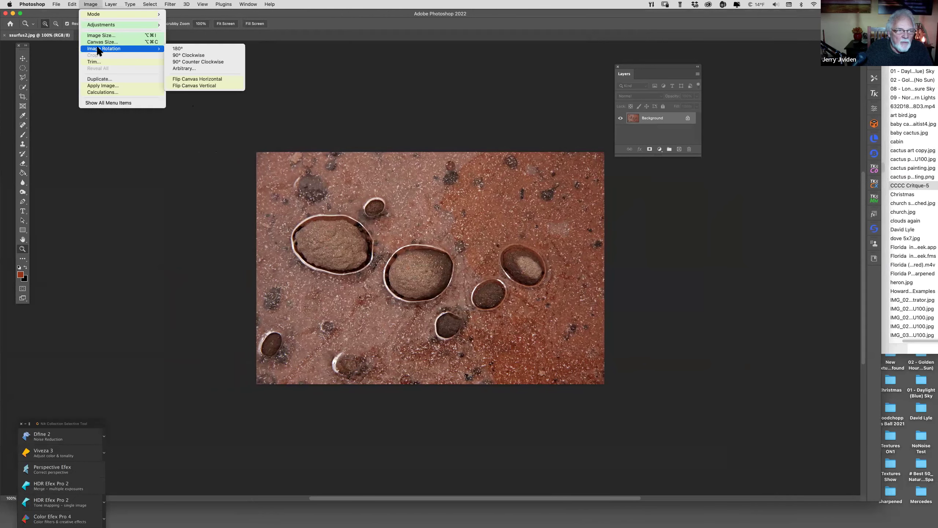
pyautogui.click(196, 55)
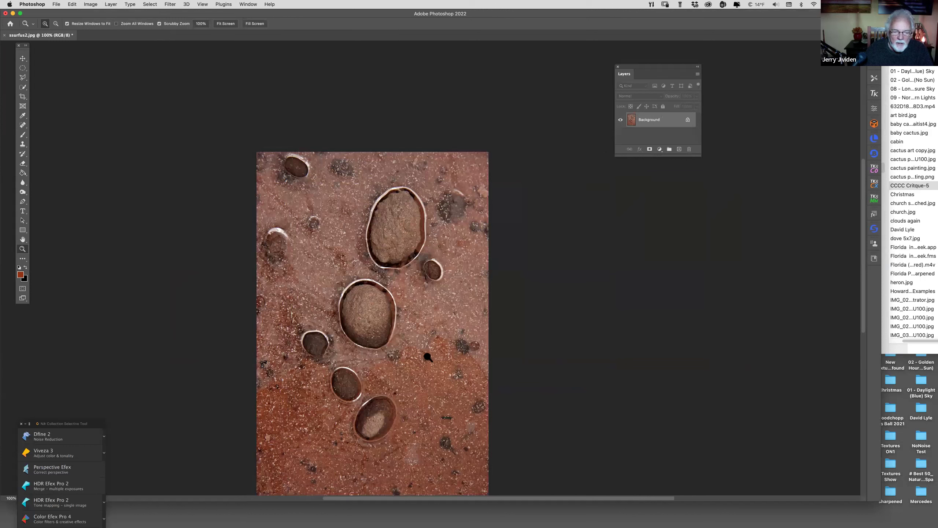
# Step: Crop the rotated image along its left and top edges, cutting away the small holes beside the main row of stones
pyautogui.scroll(-3, 448, 211)
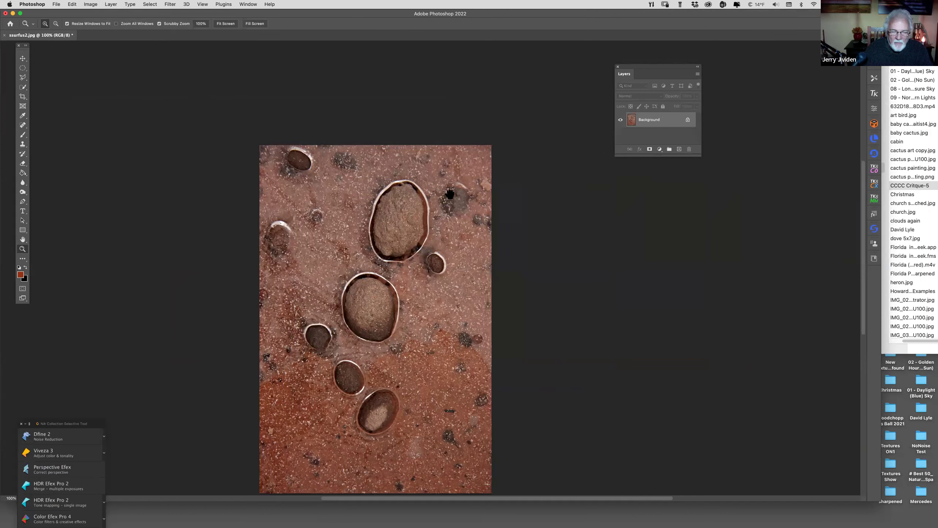
pyautogui.scroll(-4, 420, 221)
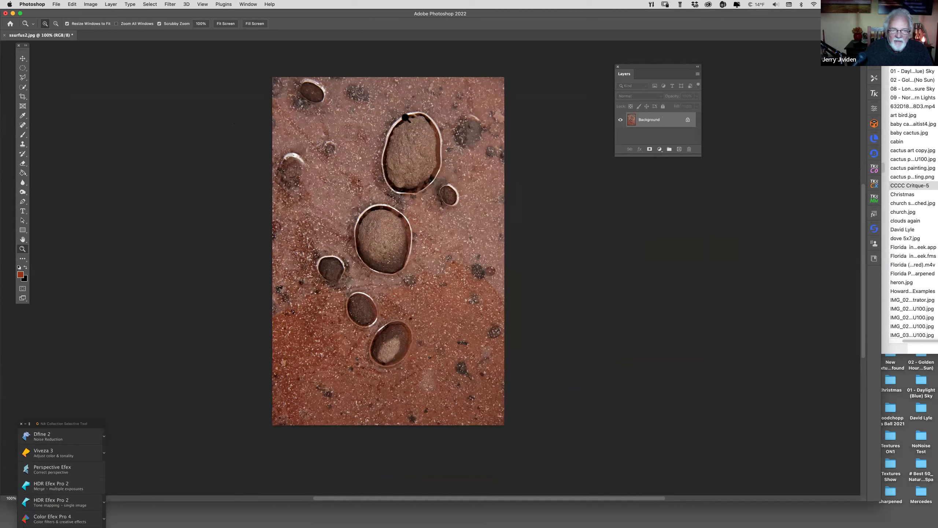
pyautogui.click(22, 96)
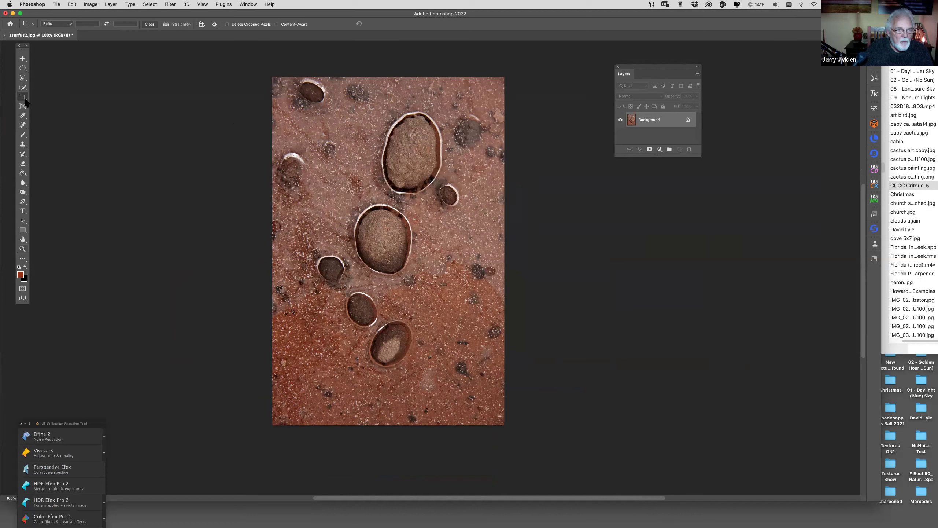
pyautogui.moveTo(279, 255); pyautogui.dragTo(294, 252)
pyautogui.moveTo(387, 88); pyautogui.dragTo(388, 115)
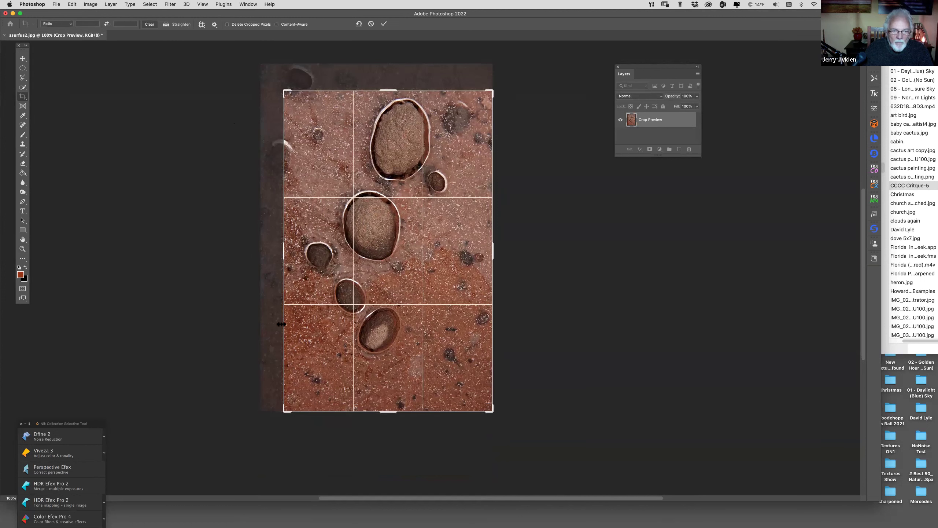
pyautogui.press('Return')
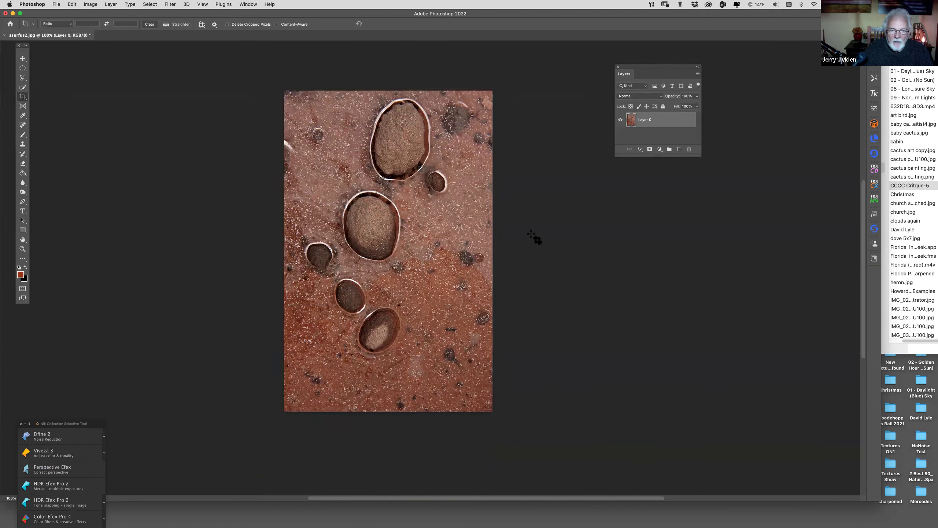
# Step: Crop a narrow strip off the image's right edge to tighten the frame around the row of stones
pyautogui.click(503, 238)
pyautogui.moveTo(488, 252)
pyautogui.mouseDown()
pyautogui.moveTo(498, 237)
pyautogui.moveTo(462, 230)
pyautogui.moveTo(494, 260)
pyautogui.moveTo(482, 253)
pyautogui.mouseUp()
pyautogui.press('Return')
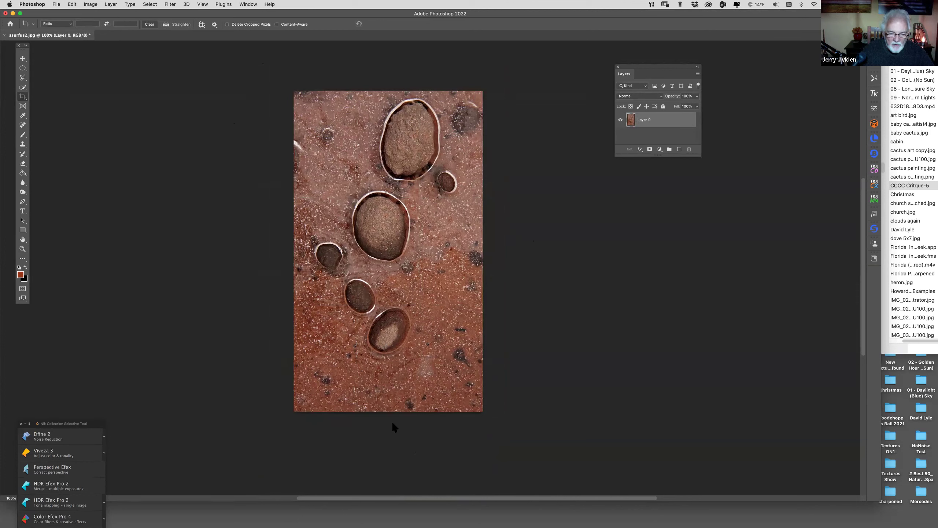
# Step: Crop a narrow strip off the image's bottom edge, below the lowest stone
pyautogui.click(392, 406)
pyautogui.moveTo(389, 415); pyautogui.dragTo(390, 400)
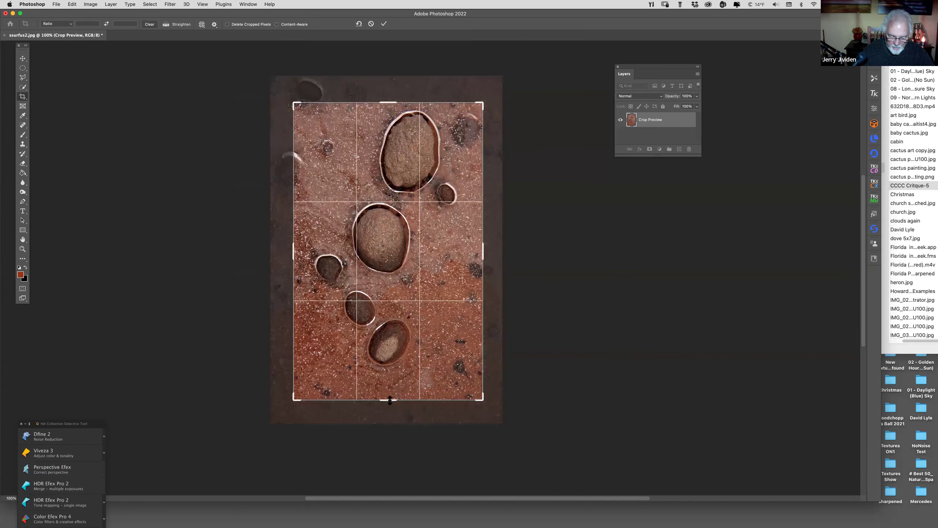
pyautogui.press('Return')
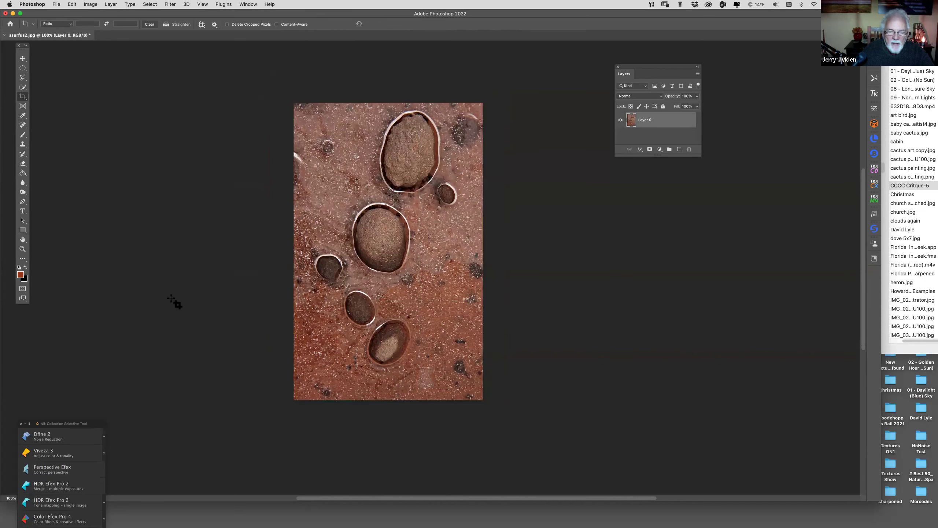
# Step: Zoom in on the stones and set up the Sponge tool in Desaturate mode with a flow of 100%
pyautogui.click(25, 248)
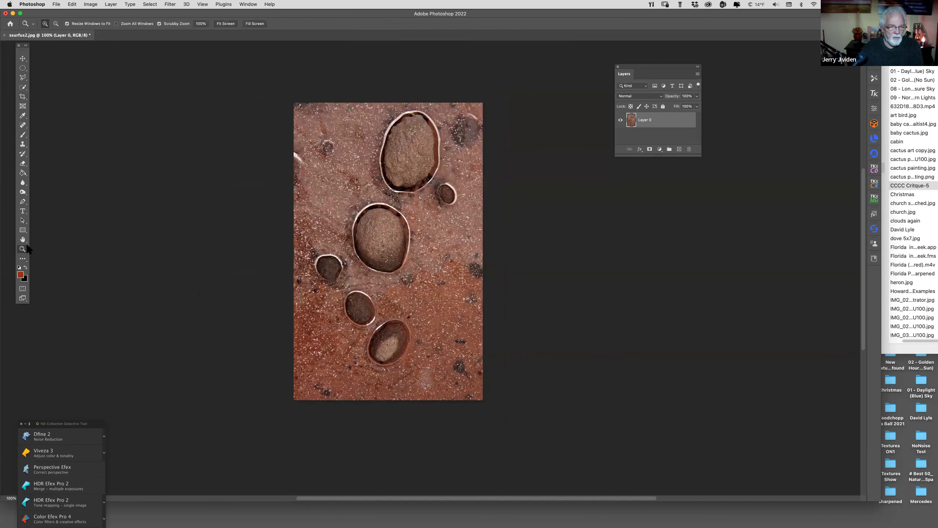
pyautogui.click(418, 160)
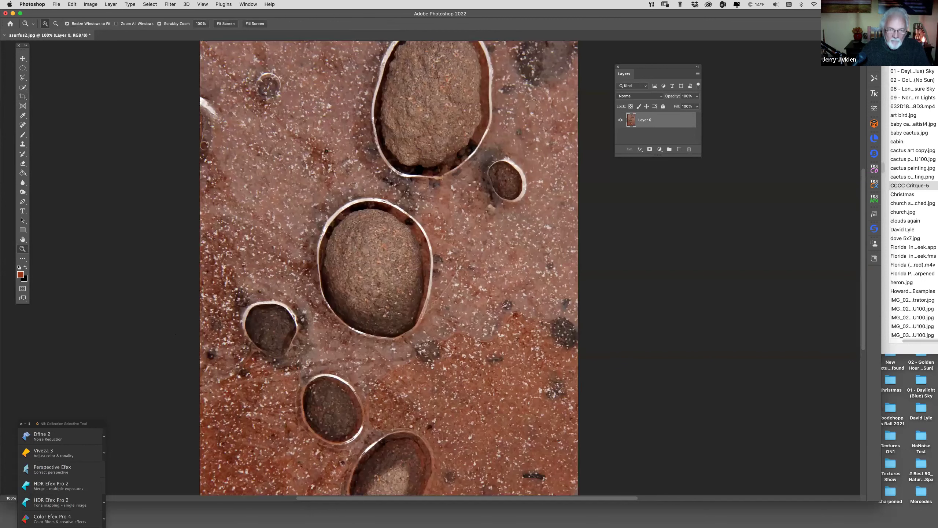
pyautogui.scroll(4, 361, 208)
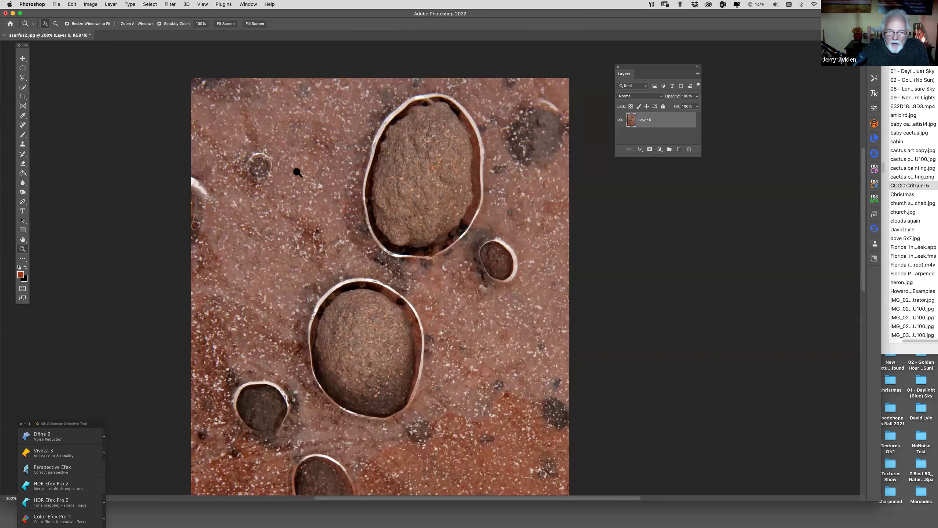
pyautogui.hscroll(1, 298, 172)
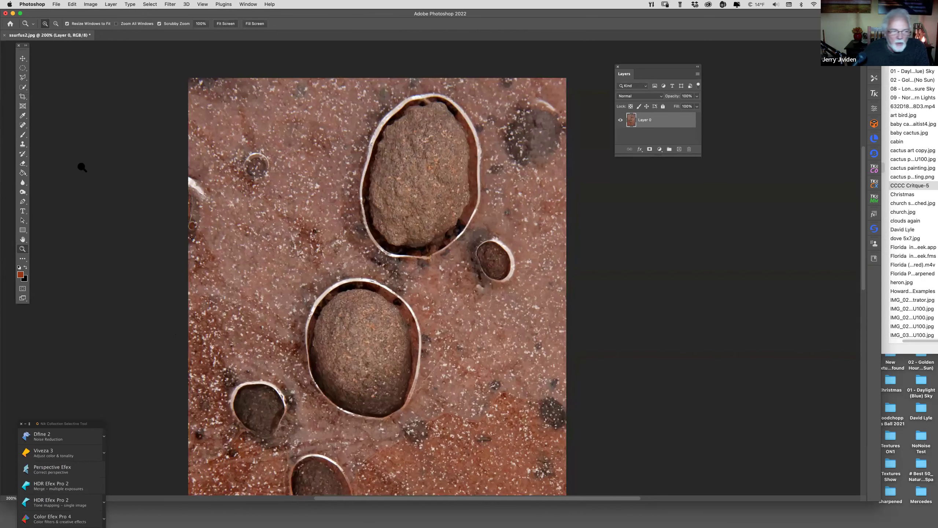
pyautogui.click(22, 192)
pyautogui.click(23, 192)
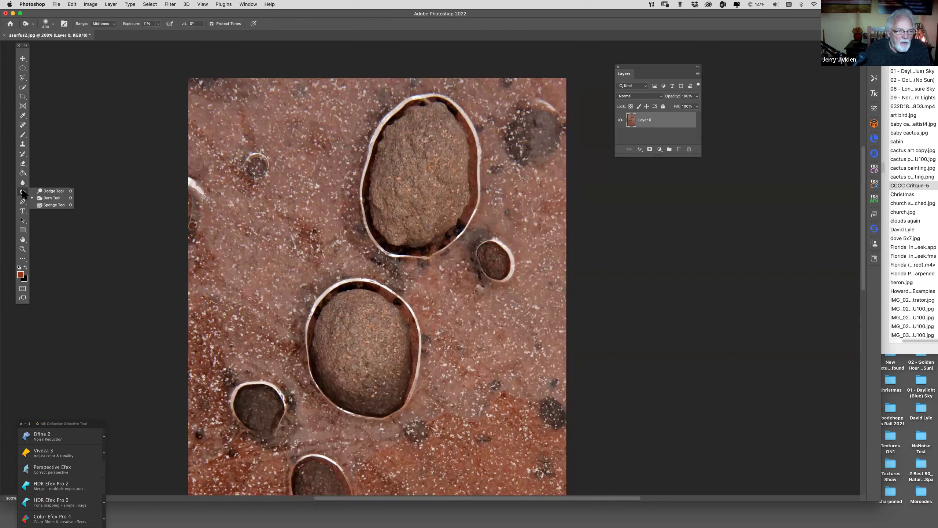
pyautogui.click(54, 205)
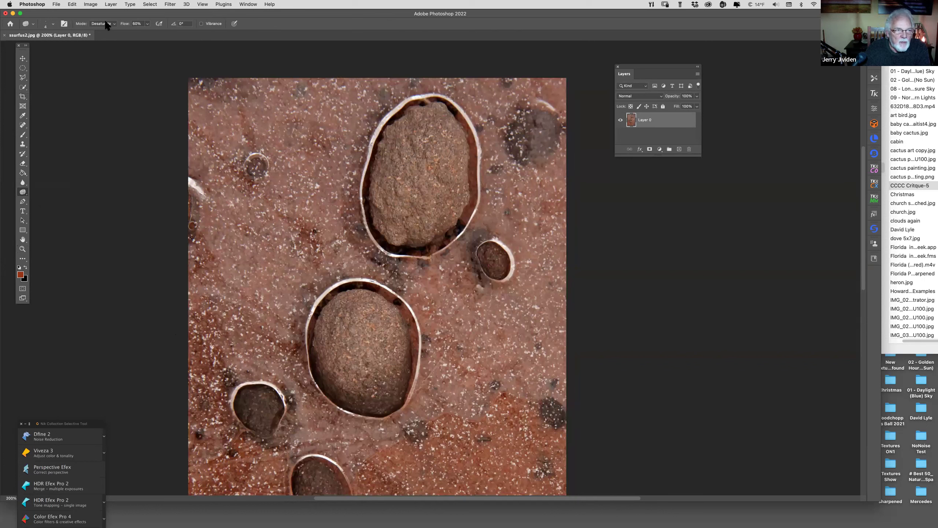
pyautogui.moveTo(126, 26); pyautogui.dragTo(128, 22)
# Step: Enlarge the sponge brush and desaturate the two largest stones to a neutral grey
pyautogui.press(']')
pyautogui.press(']')
pyautogui.press(']')
pyautogui.press(']')
pyautogui.press(']')
pyautogui.press(']')
pyautogui.press(']')
pyautogui.press(']')
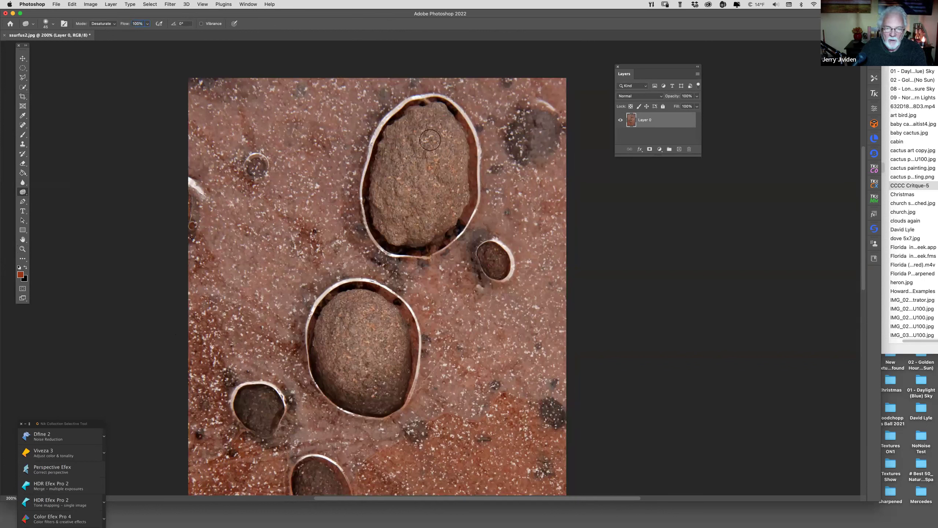
pyautogui.press(']')
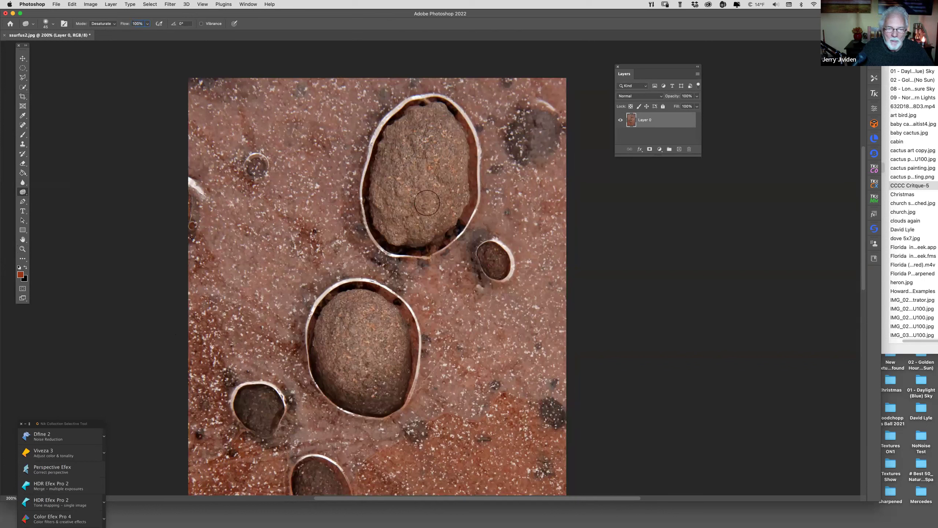
pyautogui.press(']')
pyautogui.press(']')
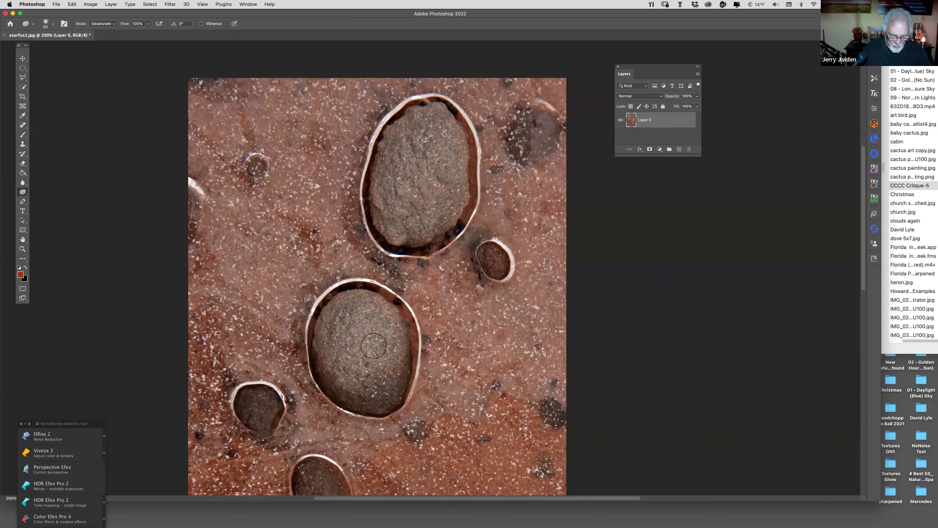
# Step: Desaturate the two lower stones with the Sponge tool, including the pale-centred one nearest the image's bottom edge
pyautogui.scroll(-1, 438, 173)
pyautogui.scroll(-5, 489, 159)
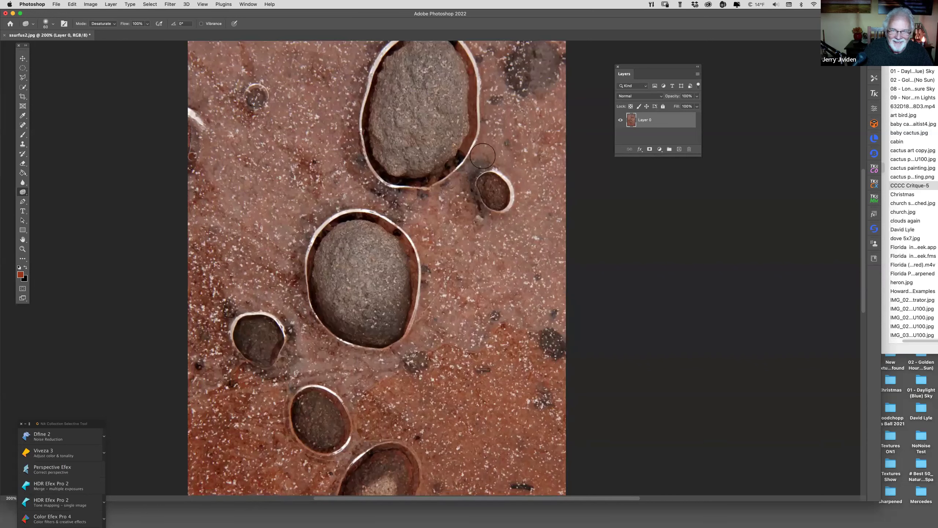
pyautogui.scroll(-3, 339, 262)
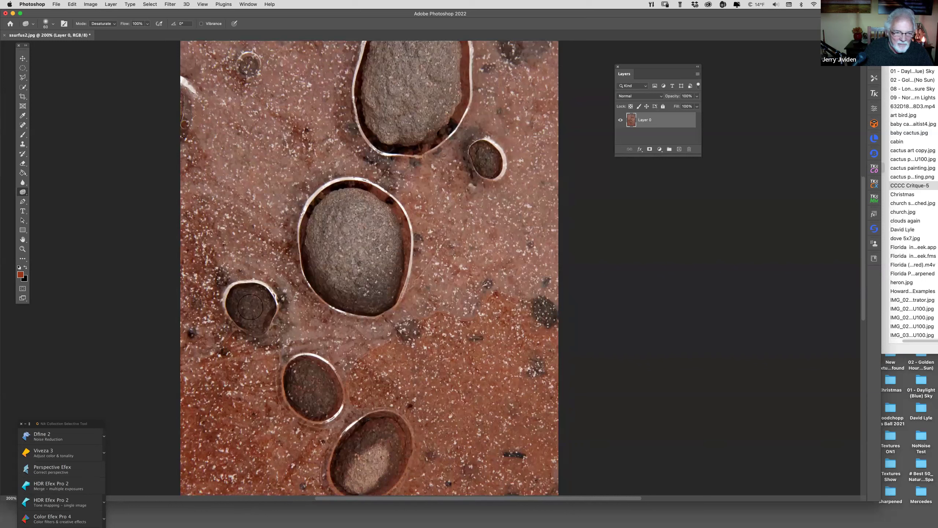
pyautogui.moveTo(291, 355)
pyautogui.mouseDown()
pyautogui.moveTo(307, 390)
pyautogui.moveTo(297, 382)
pyautogui.moveTo(306, 372)
pyautogui.moveTo(298, 369)
pyautogui.moveTo(321, 397)
pyautogui.moveTo(301, 385)
pyautogui.moveTo(317, 393)
pyautogui.mouseUp()
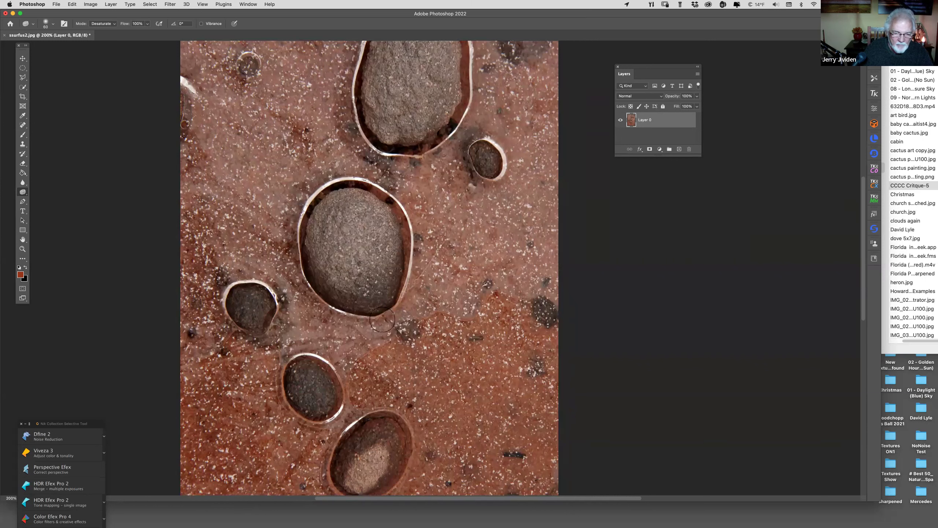
pyautogui.scroll(-1, 383, 320)
pyautogui.scroll(-5, 383, 319)
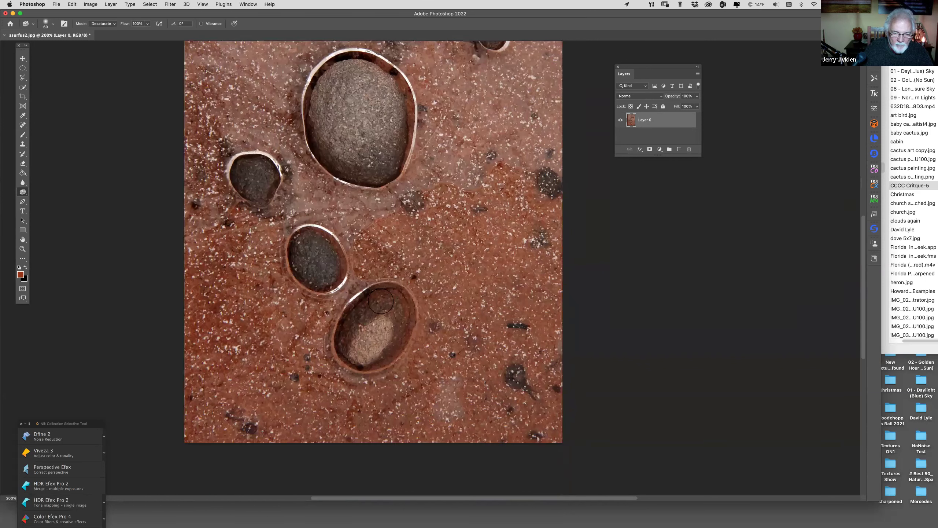
pyautogui.moveTo(380, 302)
pyautogui.mouseDown()
pyautogui.moveTo(365, 316)
pyautogui.moveTo(373, 323)
pyautogui.moveTo(402, 305)
pyautogui.moveTo(356, 343)
pyautogui.moveTo(380, 291)
pyautogui.mouseUp()
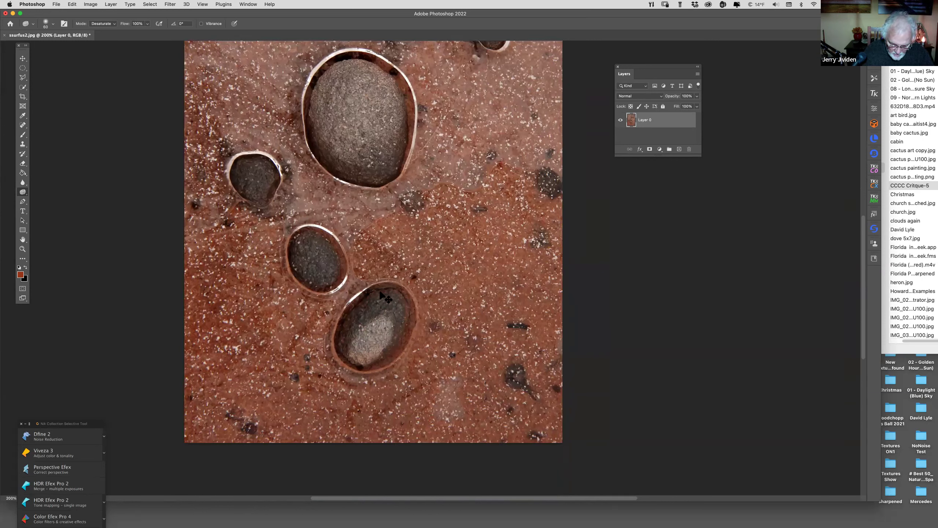
pyautogui.press('super+minus')
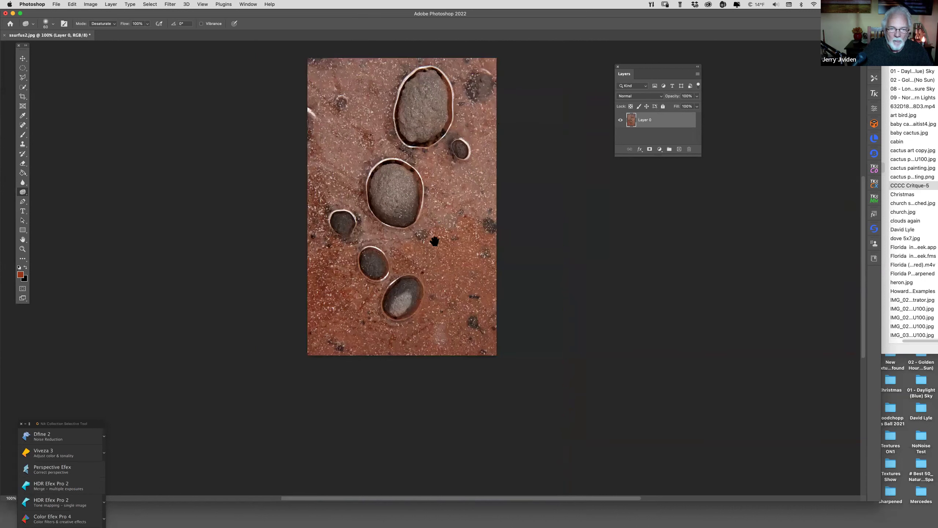
pyautogui.scroll(3, 585, 94)
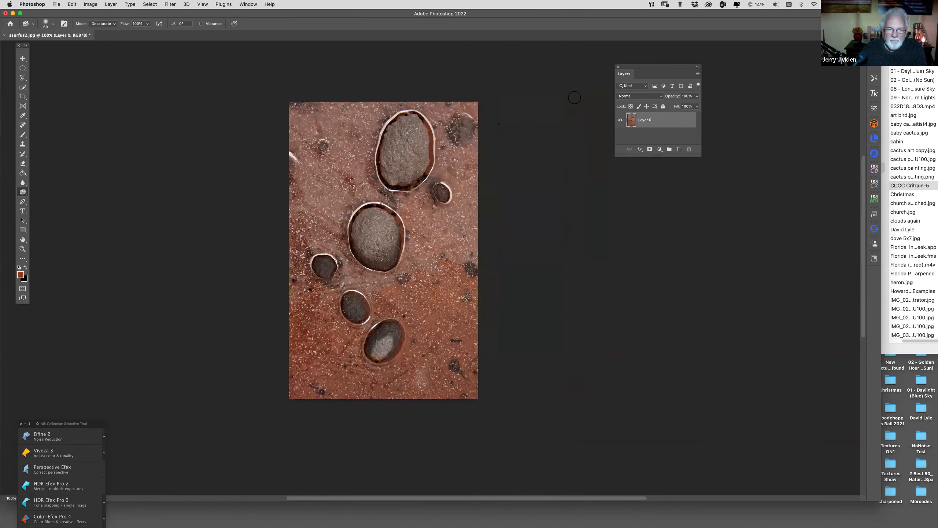
pyautogui.rightClick(23, 192)
pyautogui.click(42, 205)
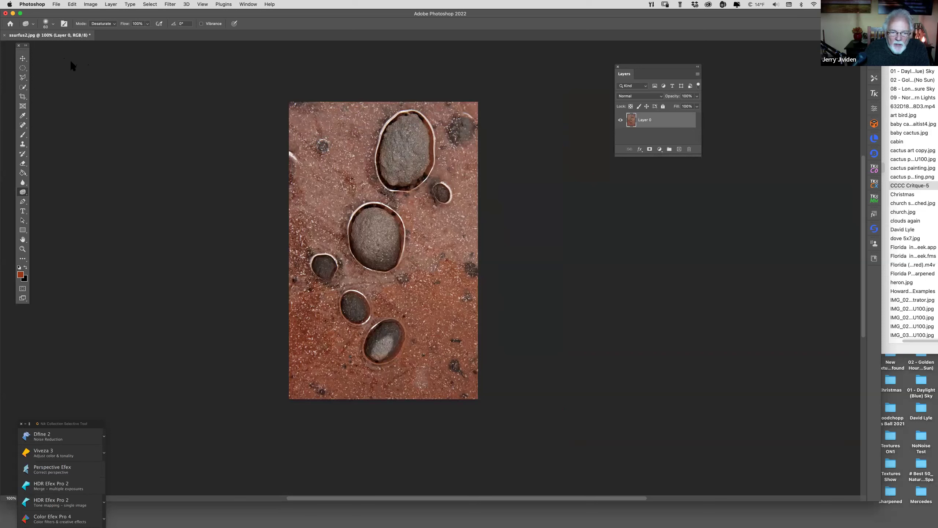
# Step: Open the image in the JixiPix Impresso filter
pyautogui.click(91, 4)
pyautogui.moveTo(94, 16)
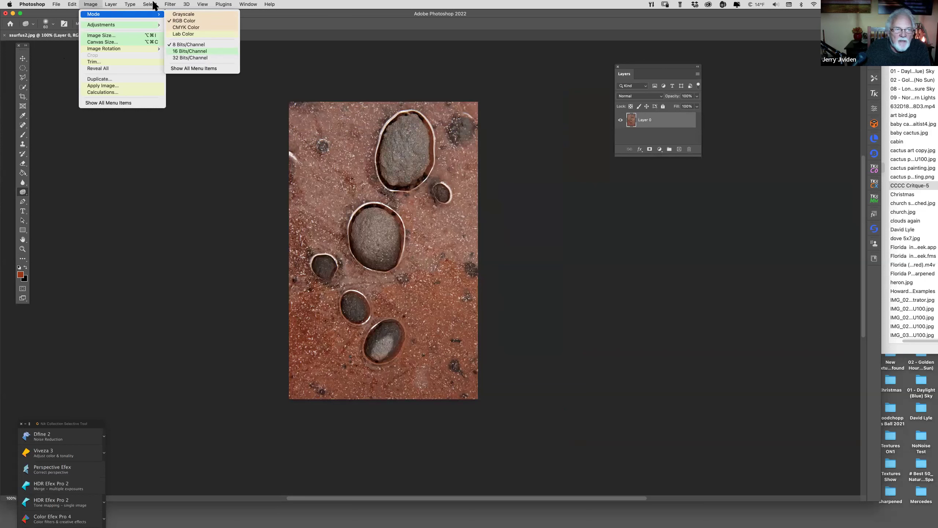
pyautogui.moveTo(170, 4)
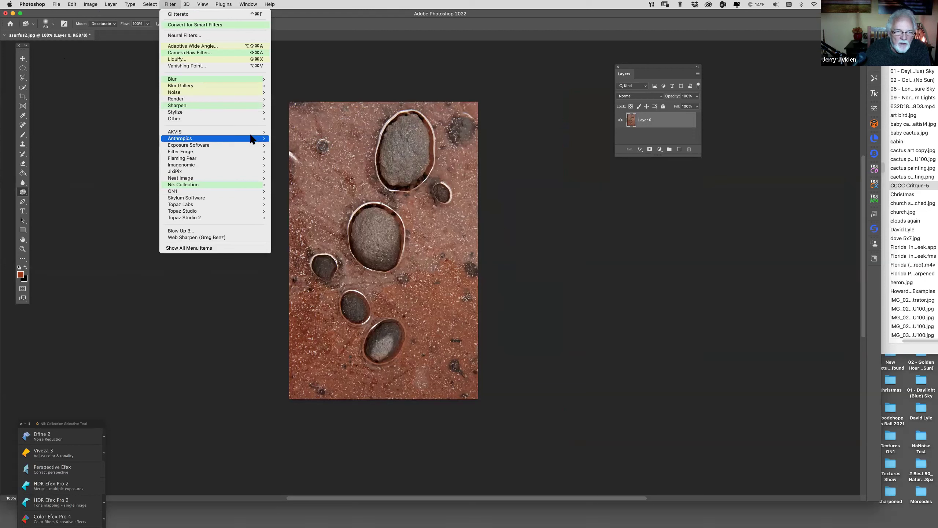
pyautogui.moveTo(264, 137)
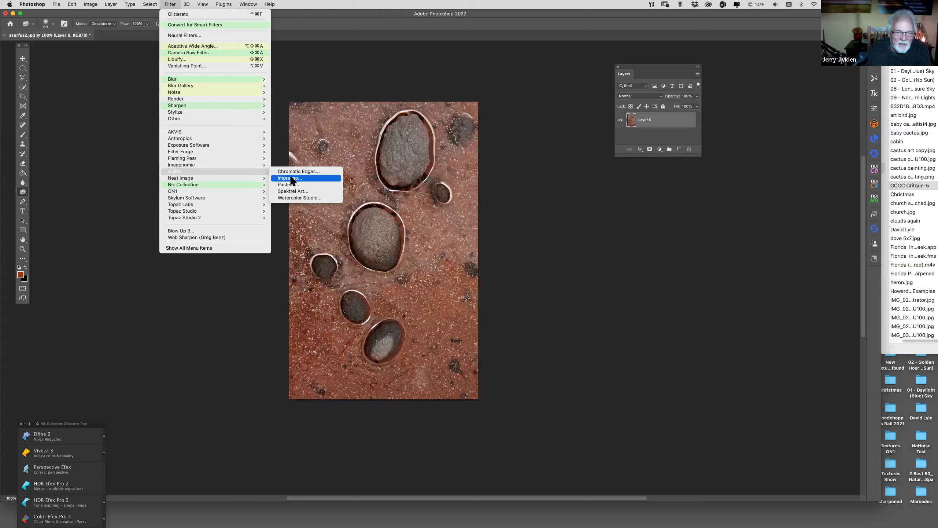
pyautogui.press('Return')
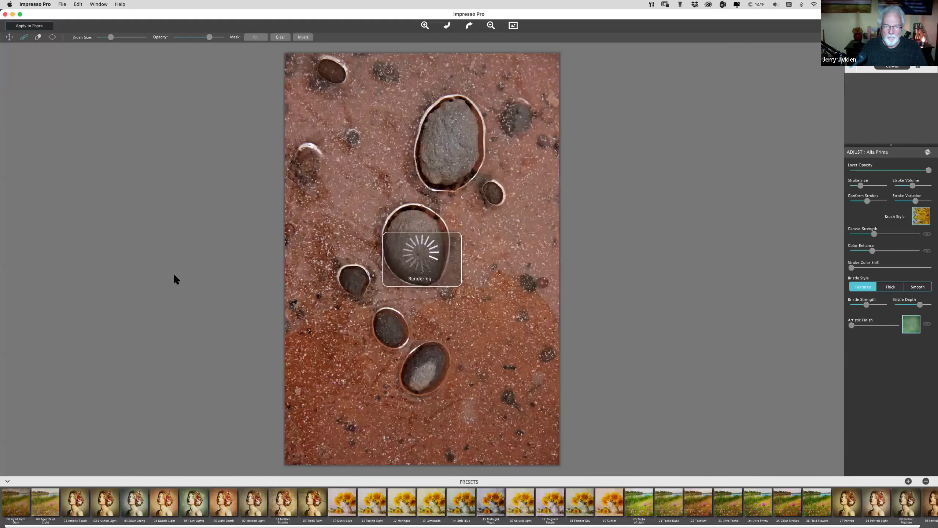
# Step: Try several painterly presets on the image, including Thick Paint, Brushed Light, Aged Paint Light, Natural Light and Meringue
pyautogui.click(305, 509)
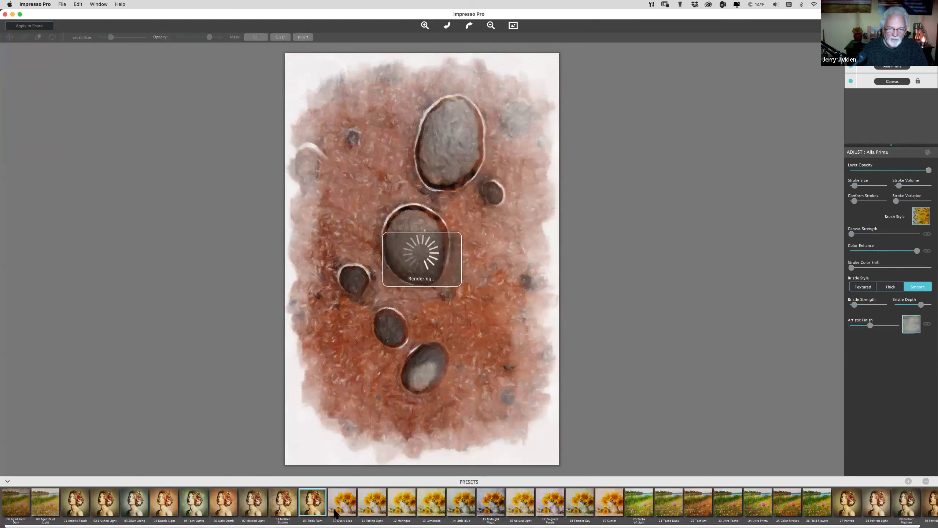
pyautogui.click(234, 517)
pyautogui.click(190, 502)
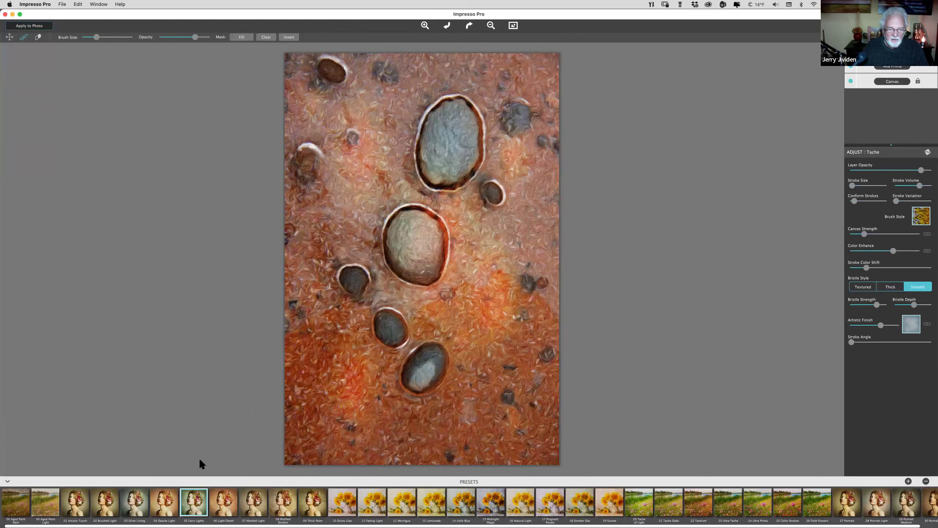
pyautogui.click(168, 505)
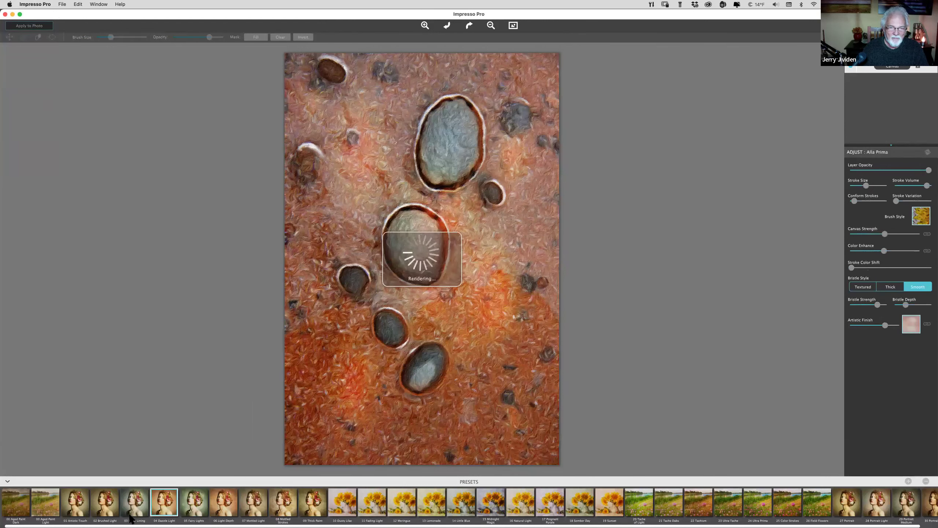
pyautogui.click(104, 510)
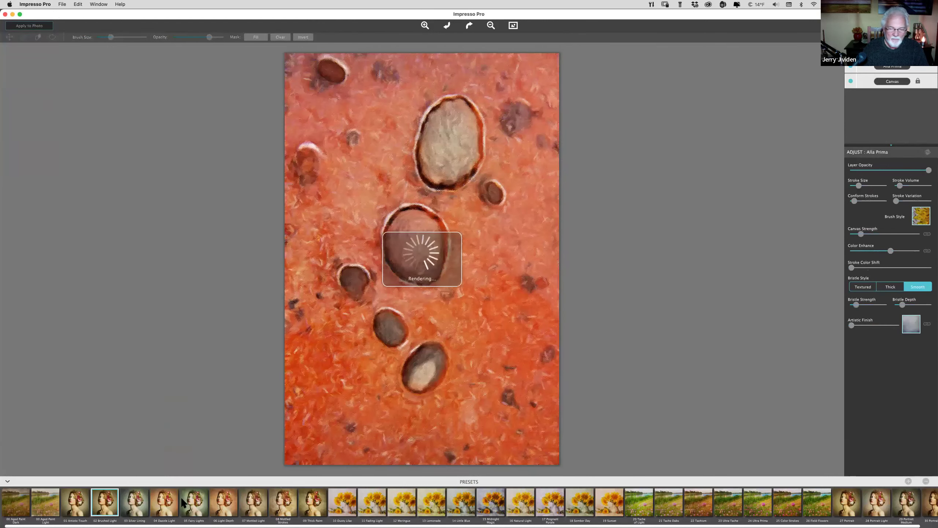
pyautogui.click(51, 506)
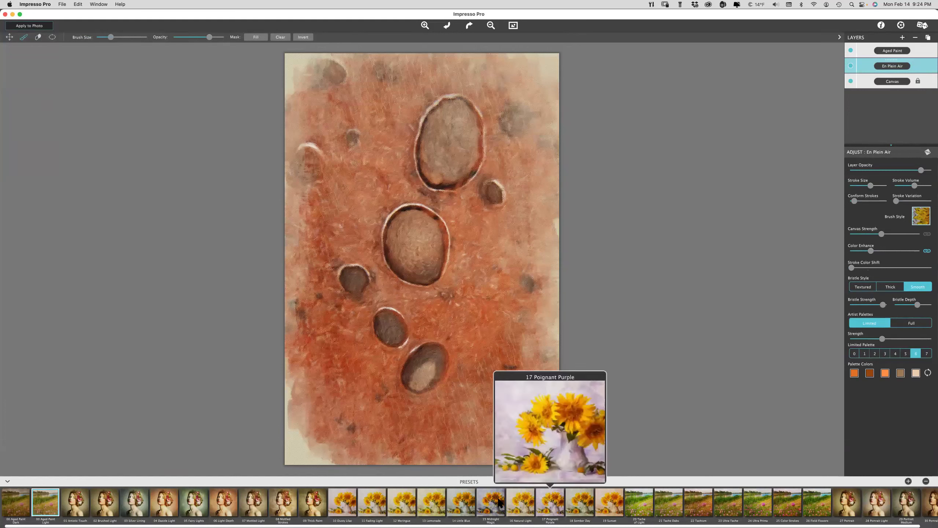
pyautogui.click(515, 502)
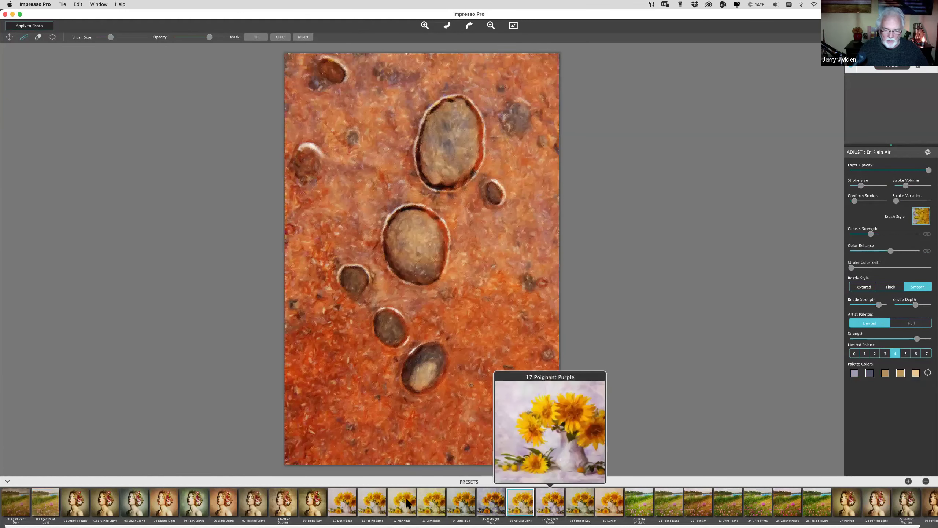
pyautogui.click(392, 502)
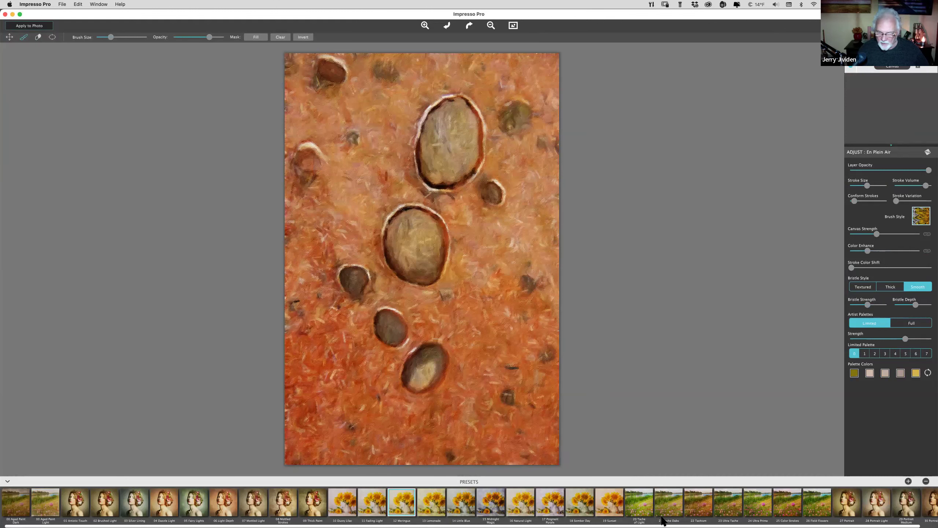
# Step: Choose preset 22 for a warm red painted look and apply it to the photo
pyautogui.click(684, 502)
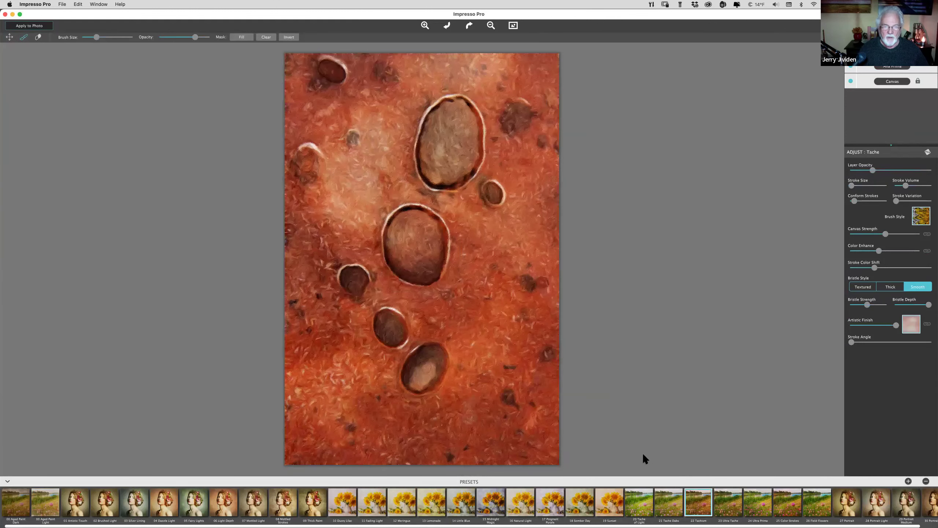
pyautogui.click(43, 26)
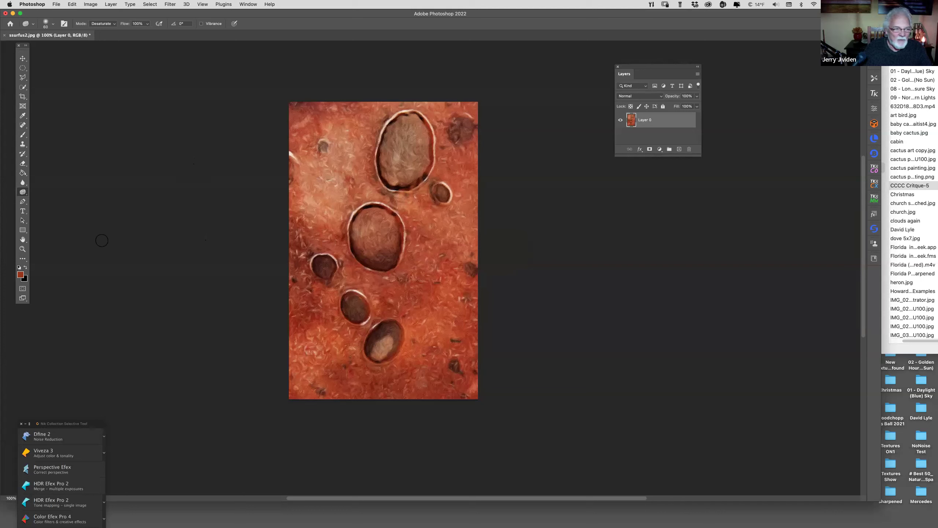
# Step: Set up the Dodge tool with a larger brush, the Highlights range and 68% exposure for the middle stones' rims
pyautogui.click(22, 249)
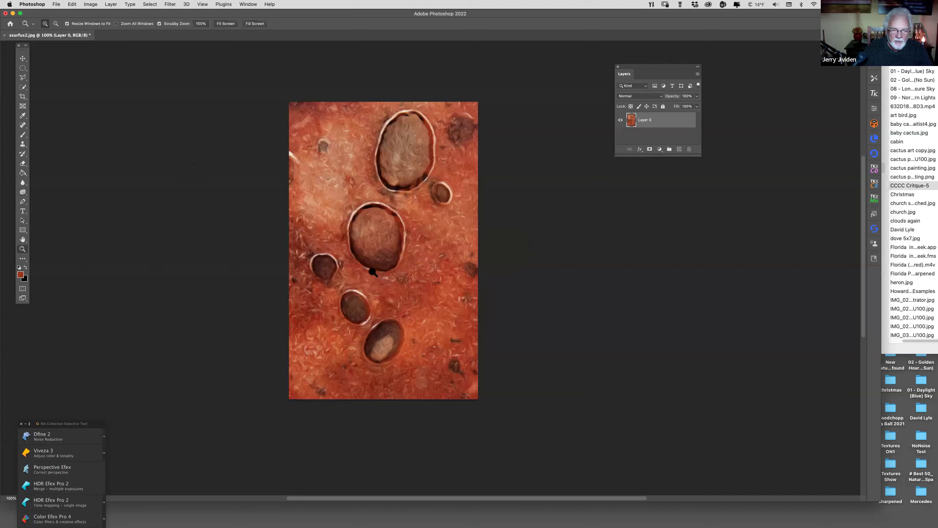
pyautogui.moveTo(373, 272); pyautogui.dragTo(376, 274)
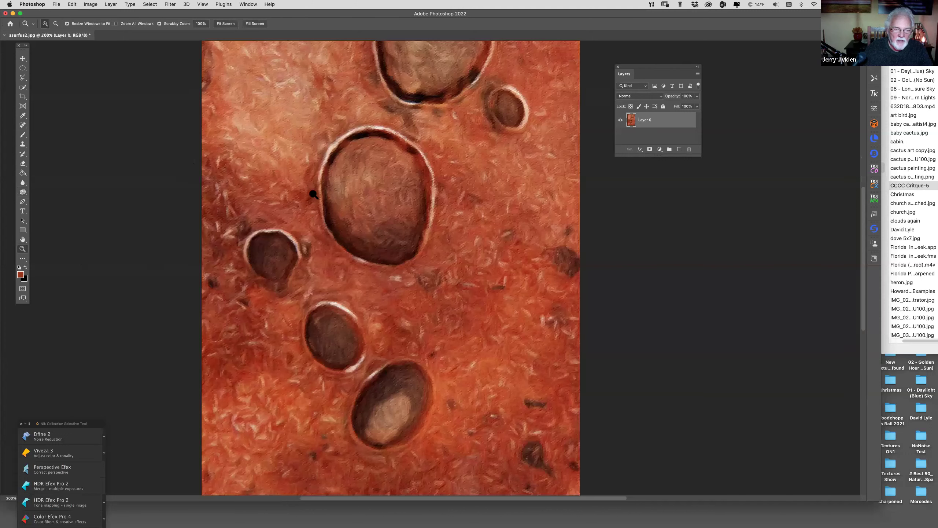
pyautogui.press('super+equal')
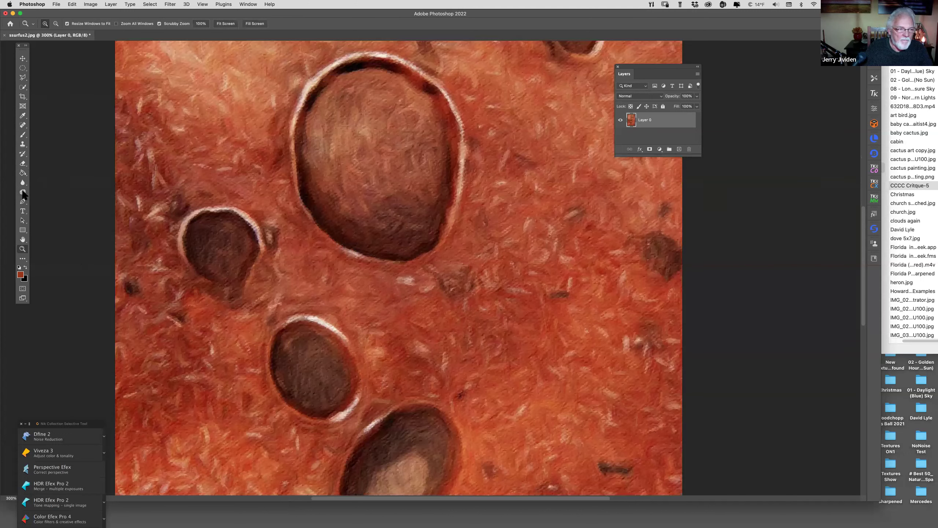
pyautogui.click(23, 191)
pyautogui.click(51, 190)
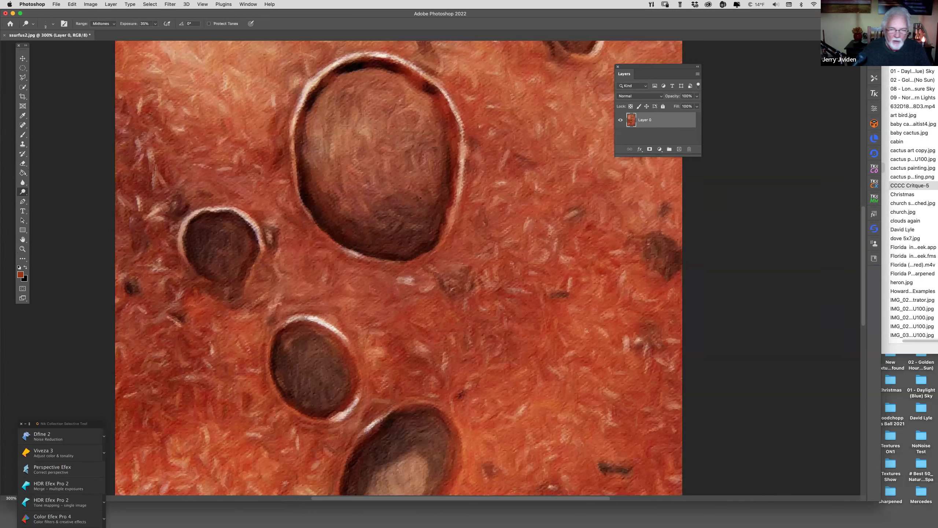
pyautogui.press(']')
pyautogui.press(']')
pyautogui.press(']')
pyautogui.press(']')
pyautogui.press(']')
pyautogui.press(']')
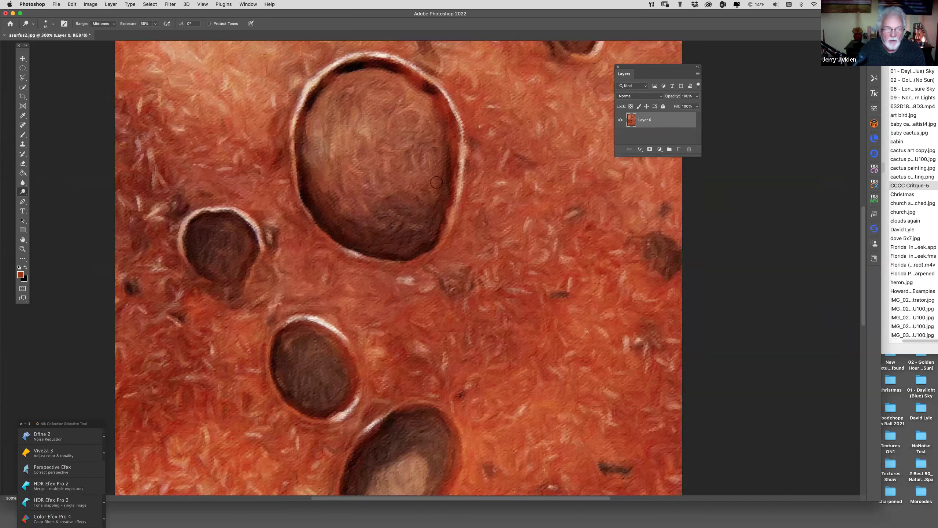
pyautogui.click(104, 24)
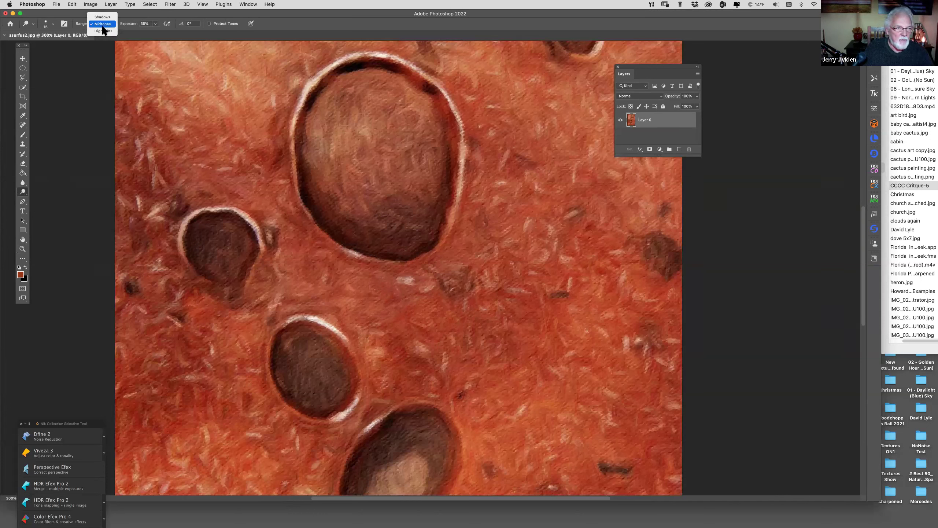
pyautogui.click(105, 34)
pyautogui.moveTo(128, 24); pyautogui.dragTo(140, 21)
pyautogui.write('68')
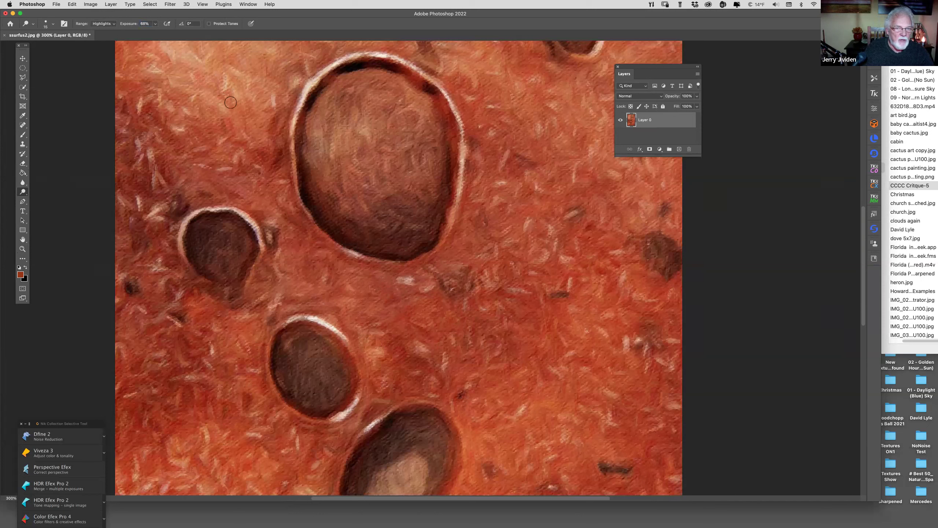
# Step: Brighten the rims of the large middle stone and the two stones below it with Dodge strokes along their outlines
pyautogui.moveTo(452, 223)
pyautogui.mouseDown()
pyautogui.moveTo(428, 255)
pyautogui.moveTo(401, 260)
pyautogui.moveTo(331, 243)
pyautogui.moveTo(299, 203)
pyautogui.moveTo(289, 133)
pyautogui.moveTo(299, 212)
pyautogui.moveTo(290, 171)
pyautogui.mouseUp()
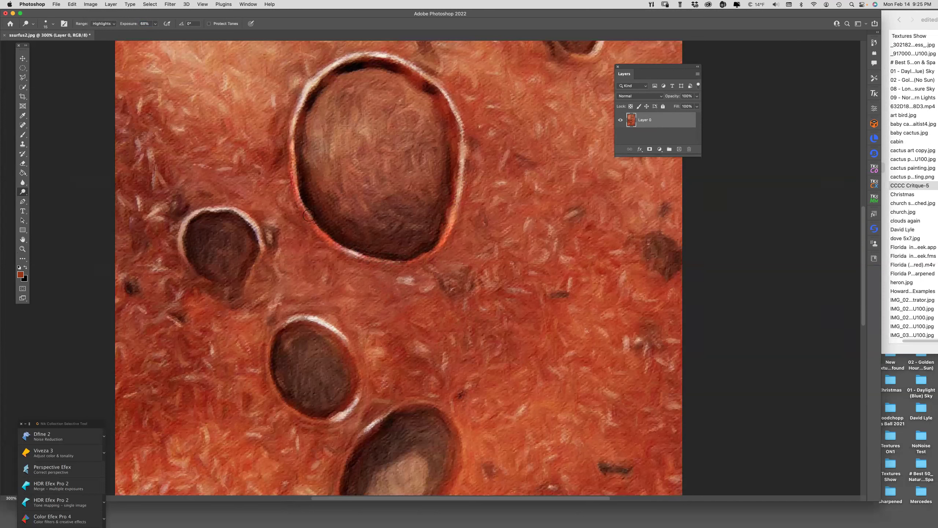
pyautogui.moveTo(309, 219)
pyautogui.mouseDown()
pyautogui.moveTo(368, 267)
pyautogui.moveTo(346, 250)
pyautogui.moveTo(376, 262)
pyautogui.moveTo(367, 258)
pyautogui.moveTo(410, 253)
pyautogui.moveTo(396, 263)
pyautogui.moveTo(448, 228)
pyautogui.moveTo(418, 257)
pyautogui.mouseUp()
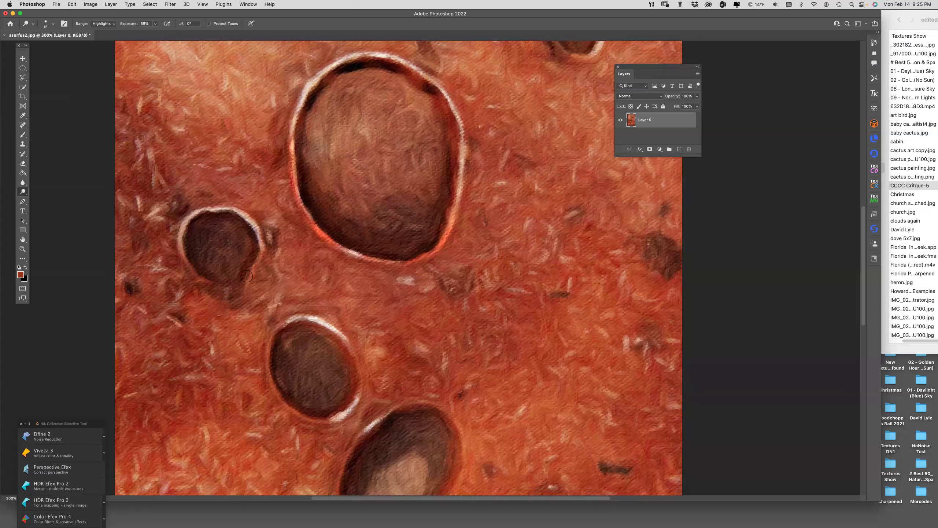
pyautogui.moveTo(284, 325)
pyautogui.mouseDown()
pyautogui.moveTo(267, 372)
pyautogui.moveTo(285, 405)
pyautogui.moveTo(332, 418)
pyautogui.mouseUp()
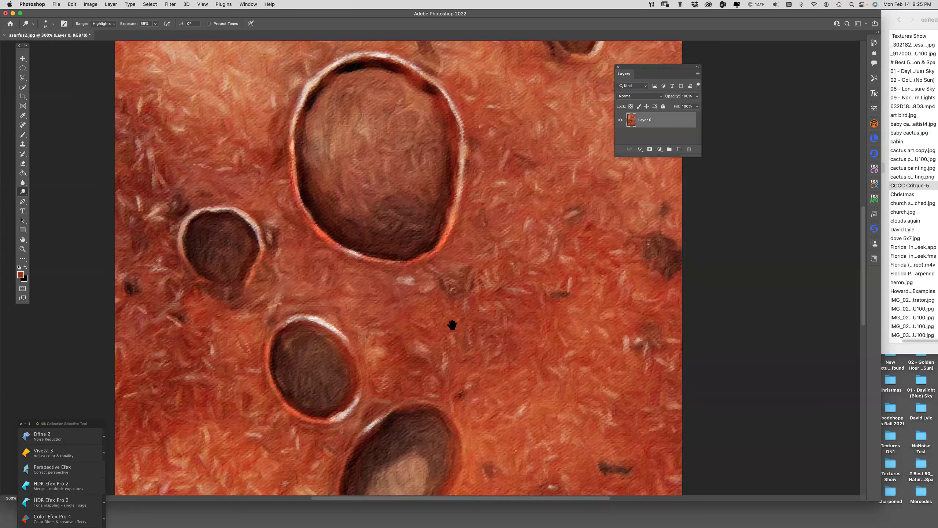
pyautogui.scroll(-2, 325, 262)
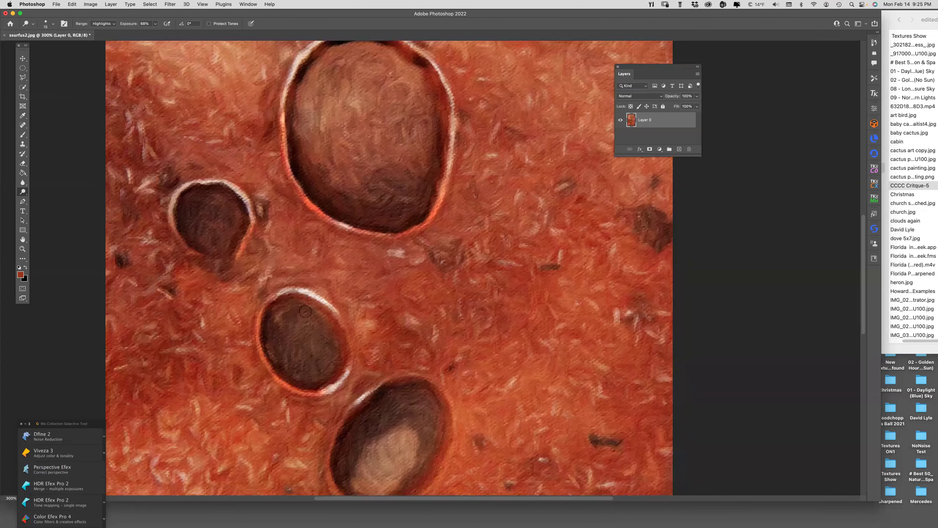
pyautogui.scroll(-5, 332, 360)
pyautogui.moveTo(410, 329)
pyautogui.mouseDown()
pyautogui.moveTo(423, 282)
pyautogui.moveTo(414, 247)
pyautogui.moveTo(389, 232)
pyautogui.moveTo(348, 244)
pyautogui.mouseUp()
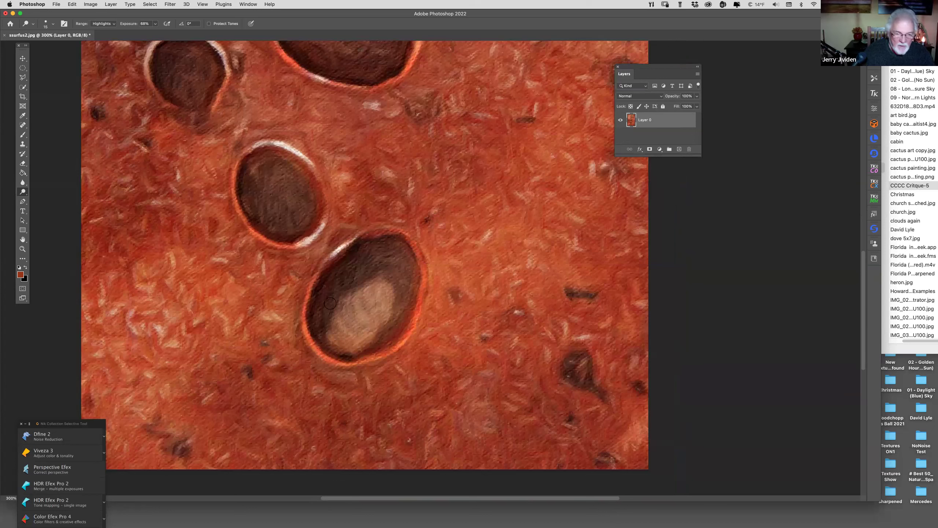
# Step: Duplicate the layer and apply the Clean 9 edge preset from JixiPix Chromatic Edges to the copy, after trying Clean 10
pyautogui.click(22, 250)
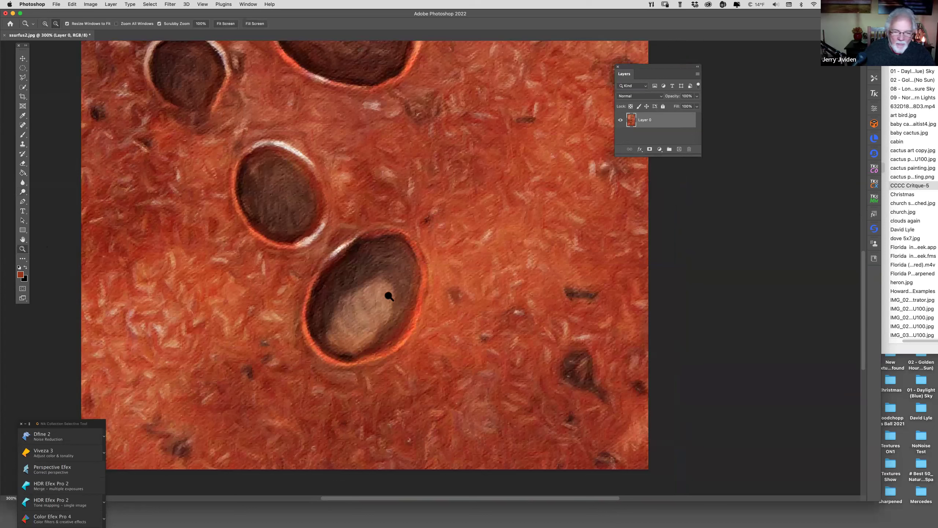
pyautogui.press('super+1')
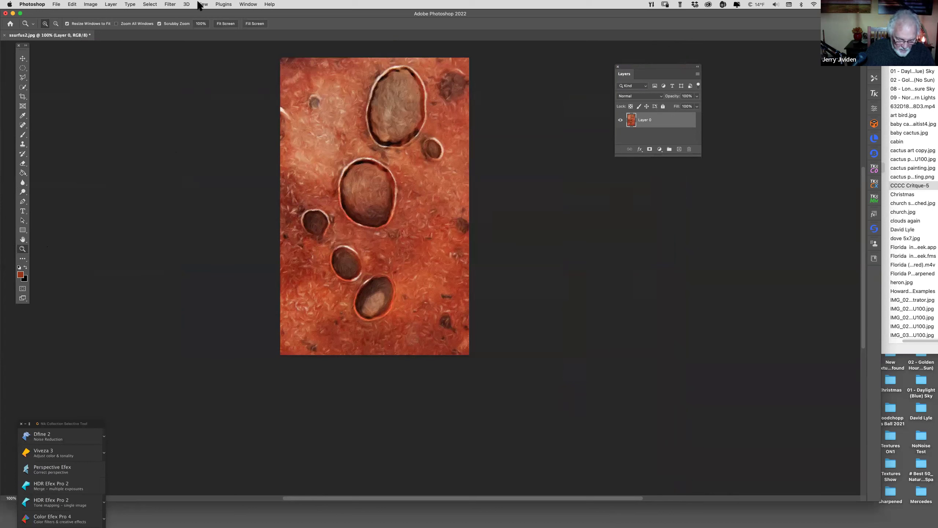
pyautogui.press('super+j')
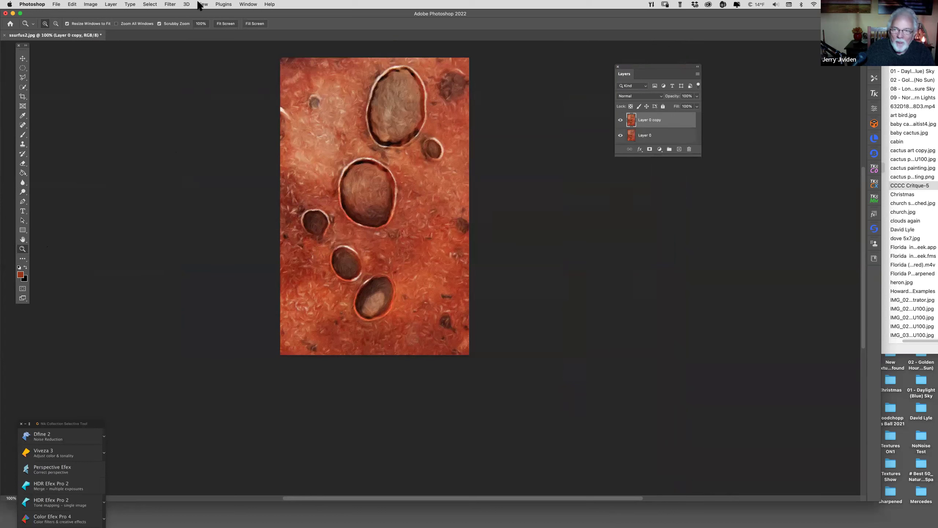
pyautogui.click(170, 4)
pyautogui.moveTo(190, 172)
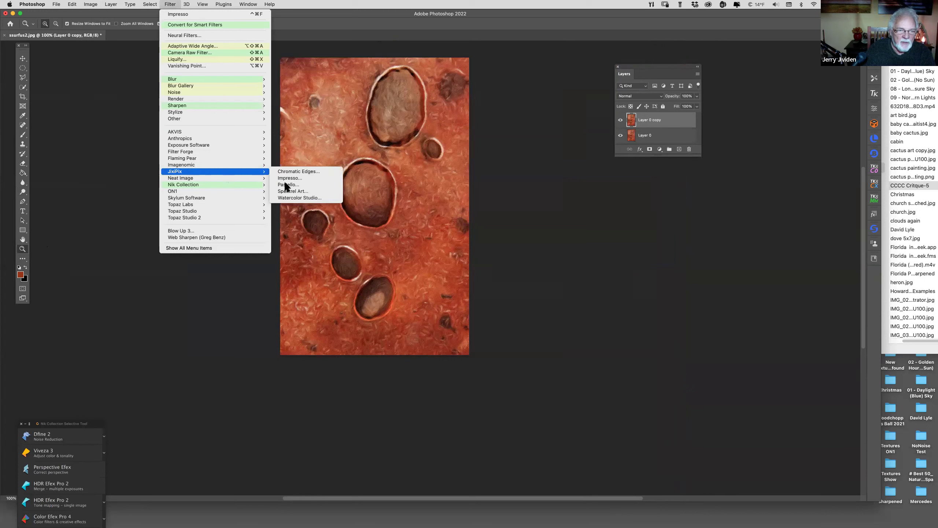
pyautogui.click(317, 171)
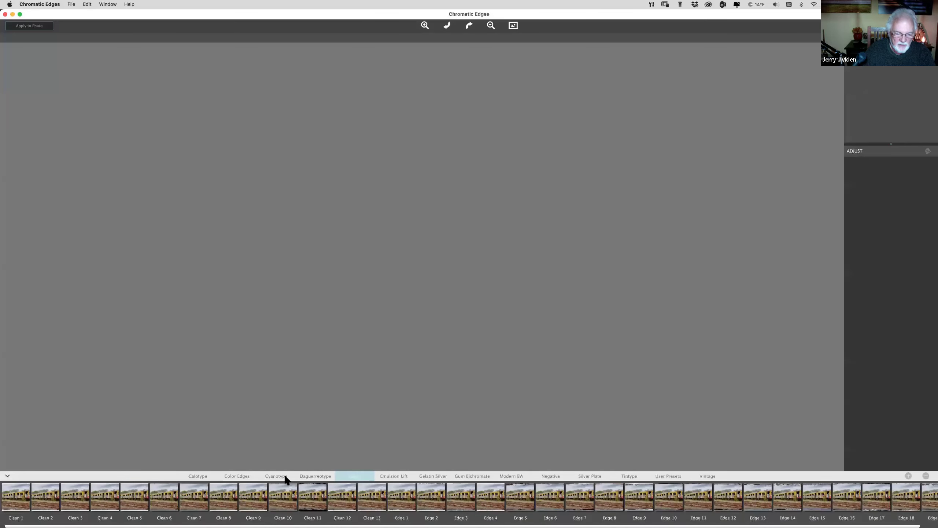
pyautogui.click(285, 496)
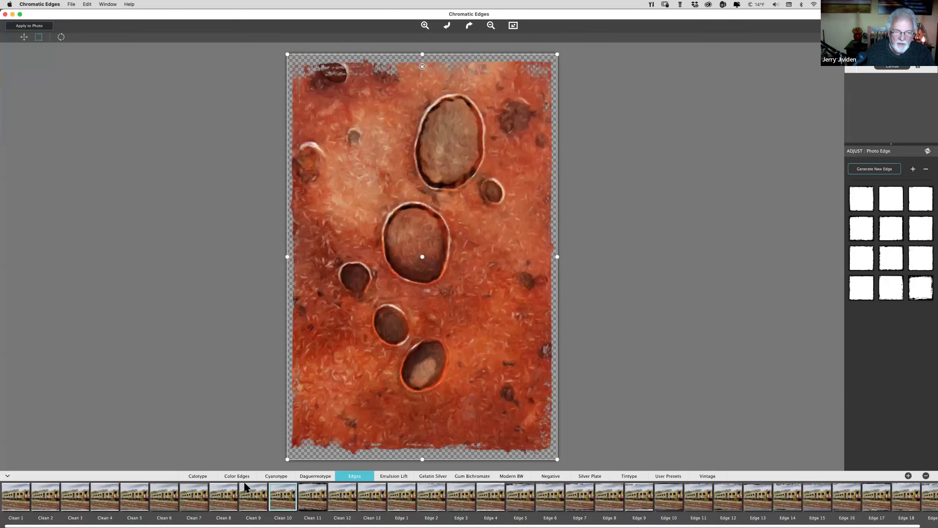
pyautogui.click(255, 503)
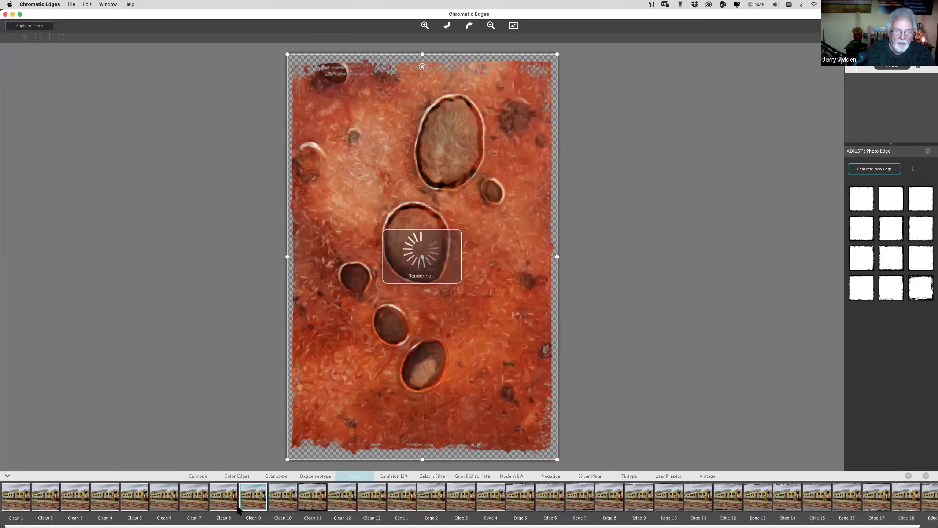
pyautogui.click(44, 27)
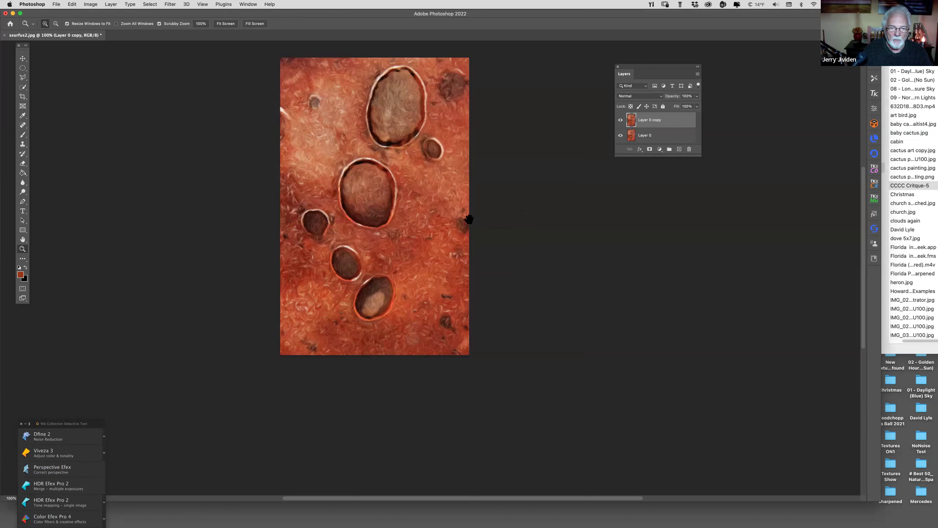
# Step: Merge the visible layers, duplicate the merged layer and reapply the Chromatic Edges filter to the new copy
pyautogui.moveTo(493, 257); pyautogui.dragTo(533, 291)
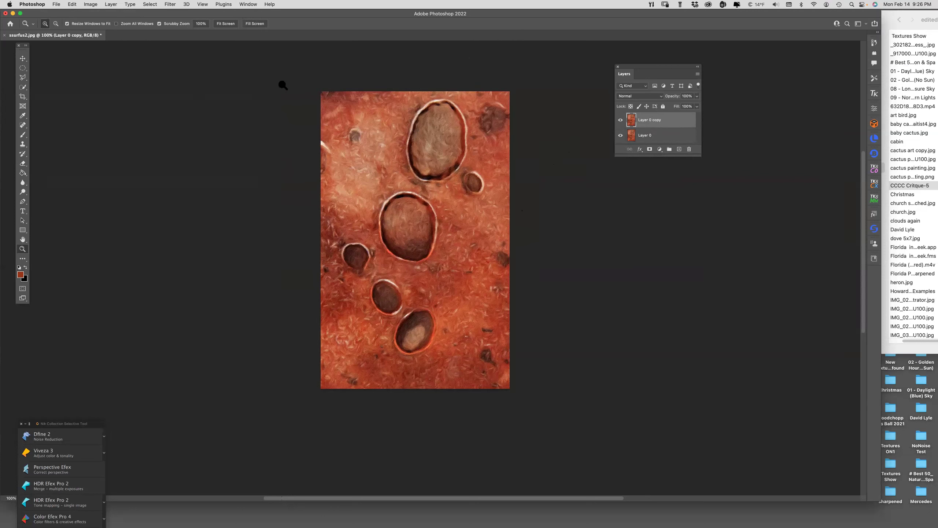
pyautogui.click(640, 135)
pyautogui.click(644, 122)
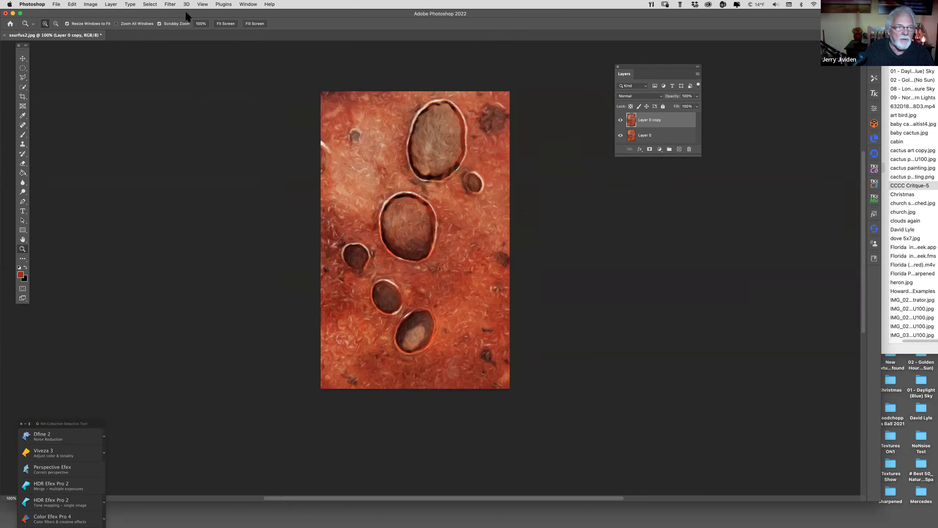
pyautogui.press('super+shift+e')
pyautogui.press('super+j')
pyautogui.click(171, 4)
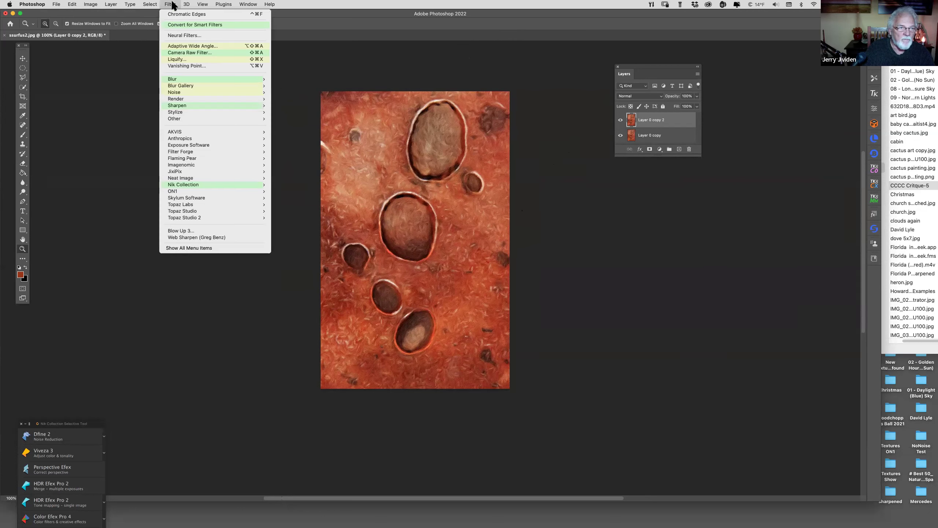
pyautogui.click(183, 15)
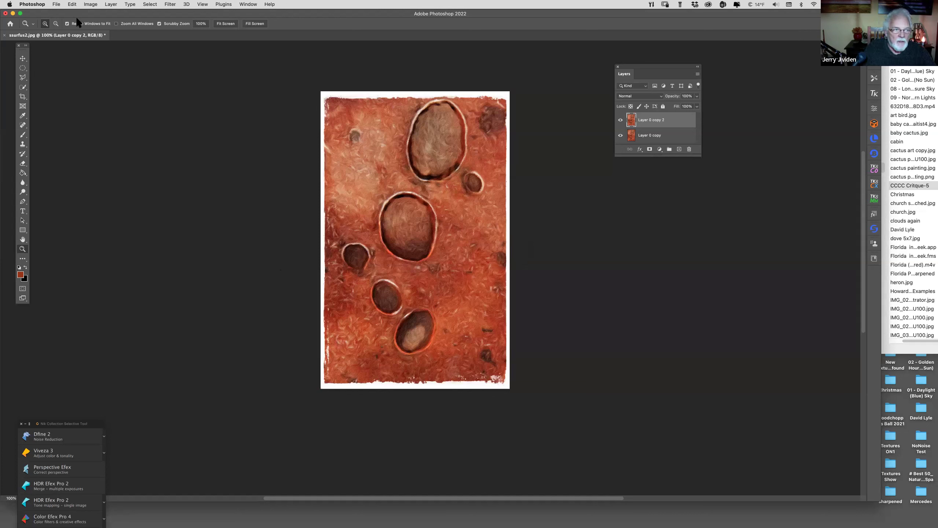
# Step: Extend the canvas width by 3 inches as a relative change, leaving the height addition at 0
pyautogui.click(90, 5)
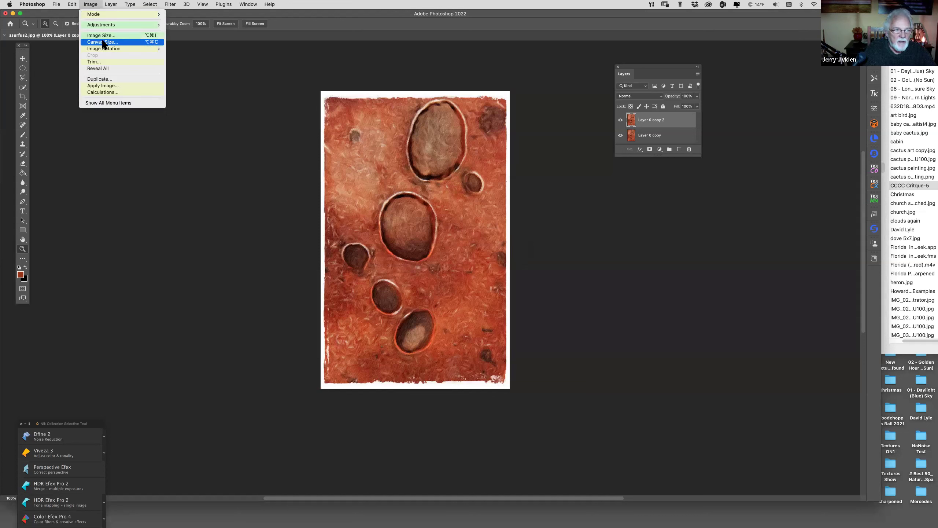
pyautogui.click(106, 43)
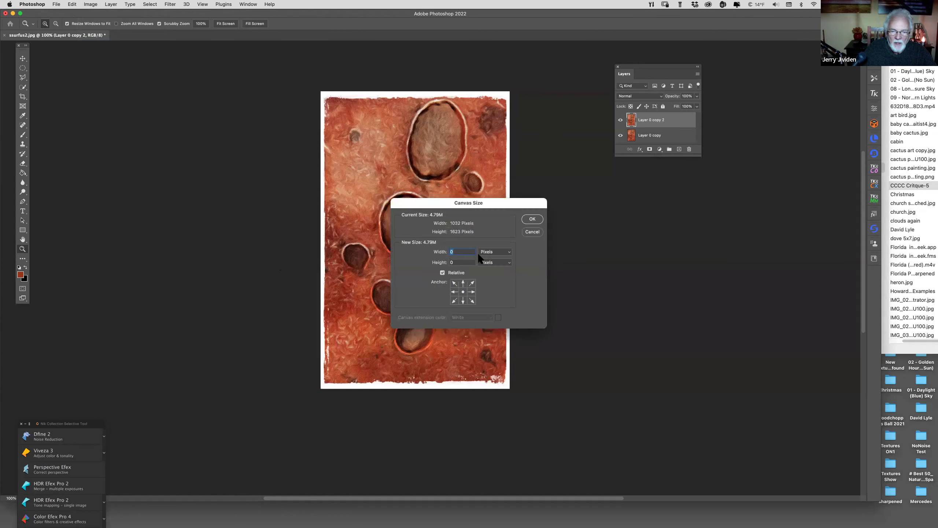
pyautogui.click(491, 254)
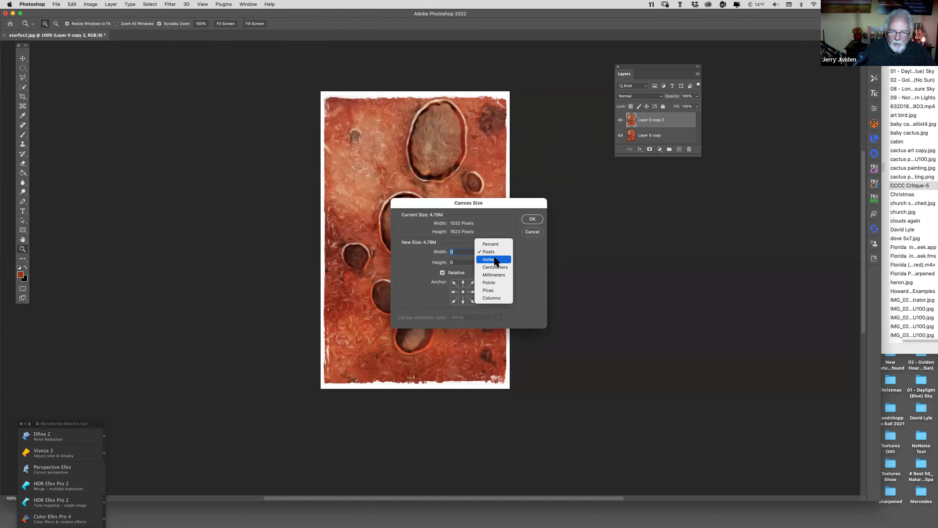
pyautogui.click(496, 260)
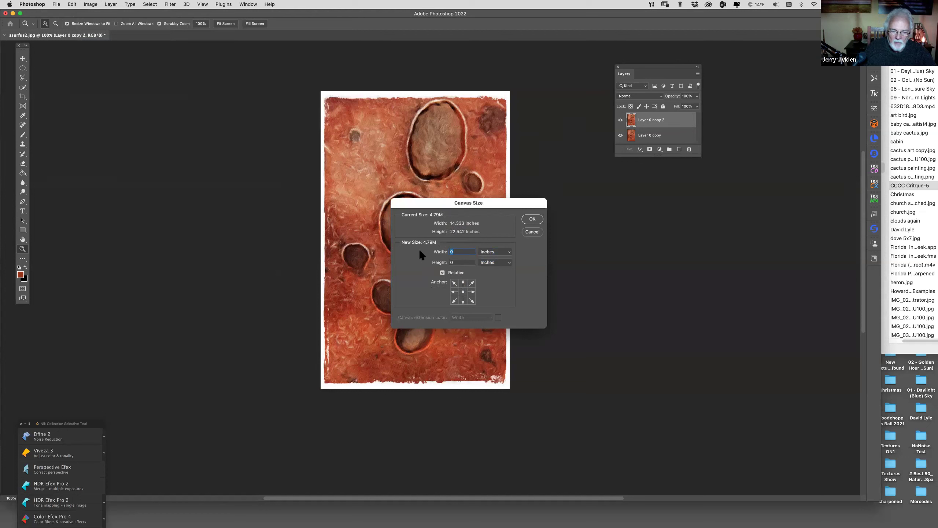
pyautogui.press('XF86MonBrightnessUp')
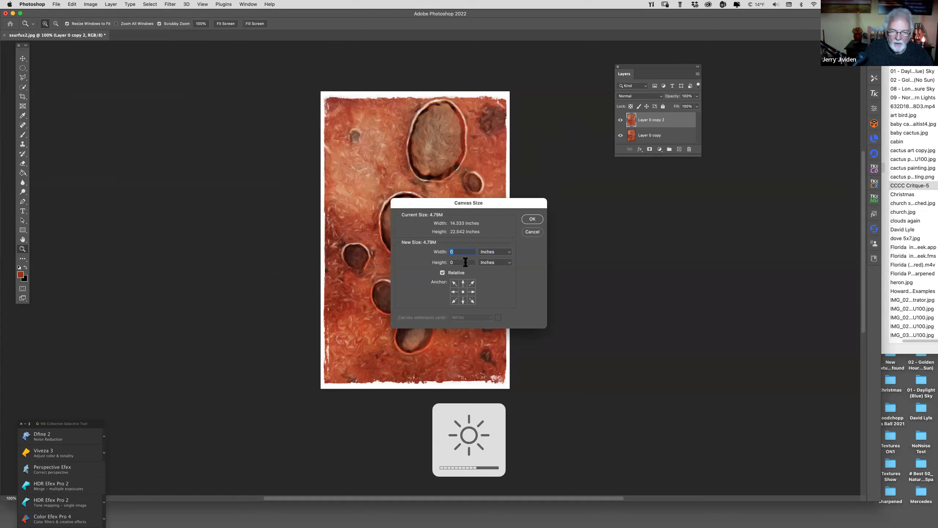
pyautogui.press('XF86MonBrightnessUp')
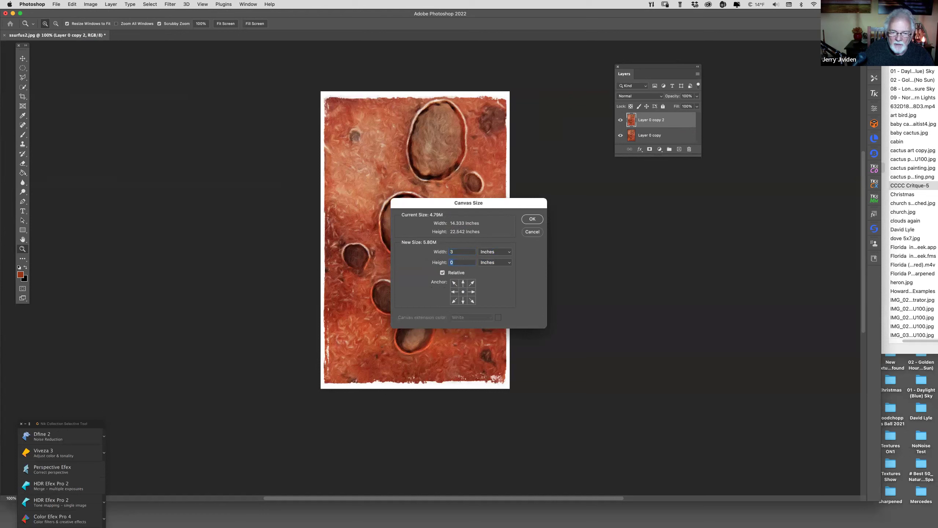
pyautogui.press('Return')
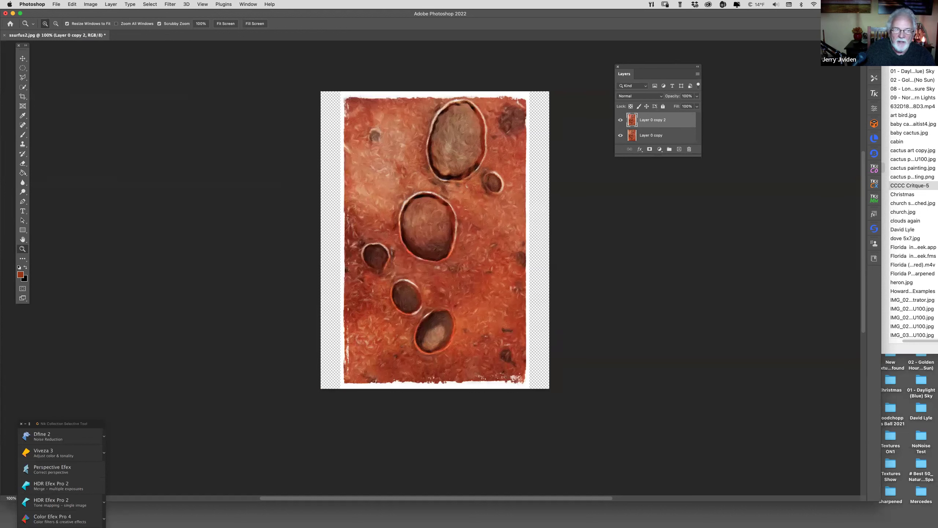
# Step: Try merging the visible layers, and undo both the merge and the canvas extension
pyautogui.press('super+equal')
pyautogui.press('super+equal')
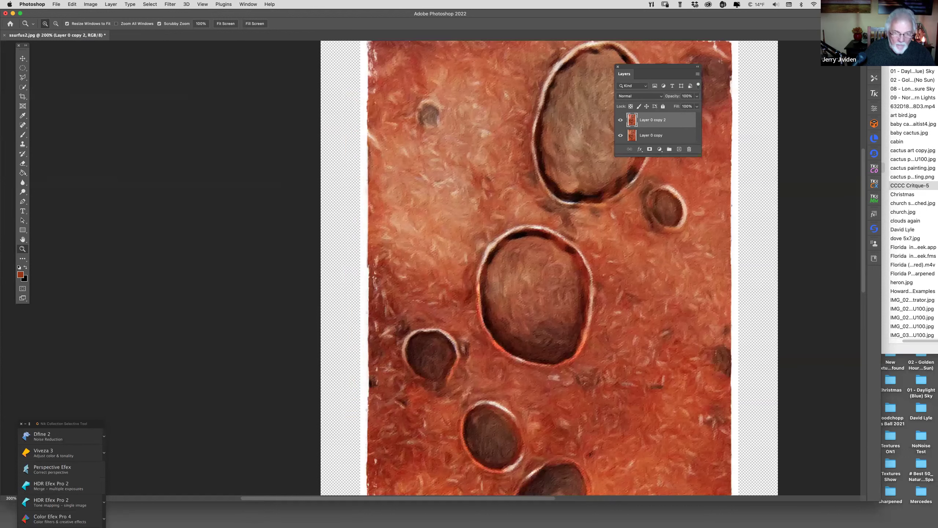
pyautogui.press('super+minus')
pyautogui.press('super+minus')
pyautogui.press('shift+super+e')
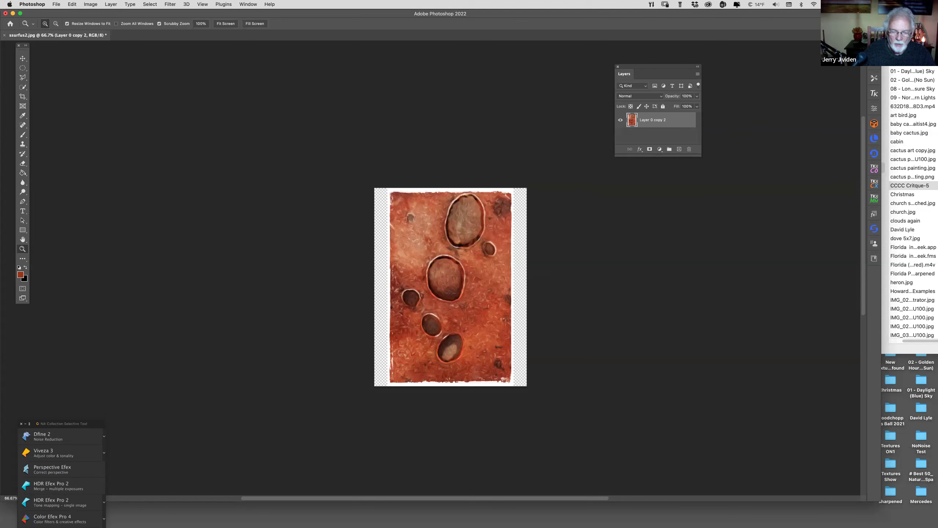
pyautogui.press('super+z')
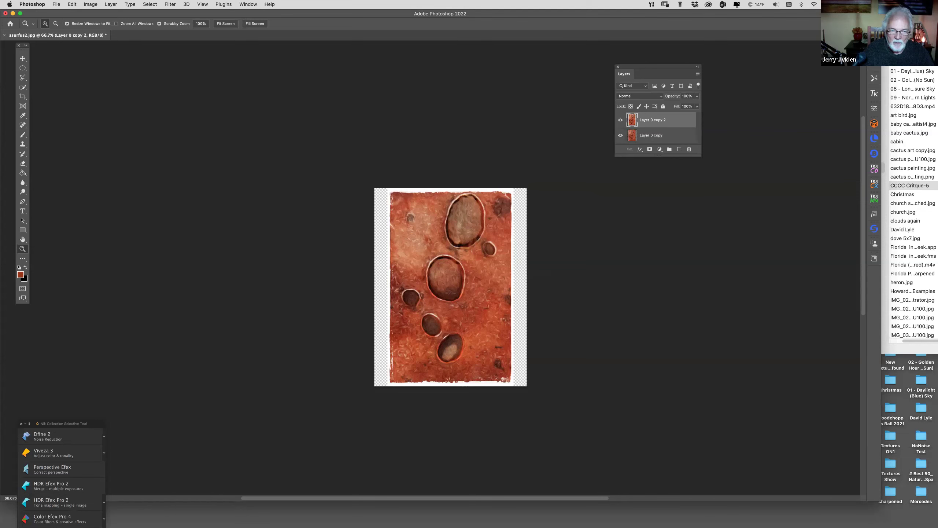
pyautogui.press('super+z')
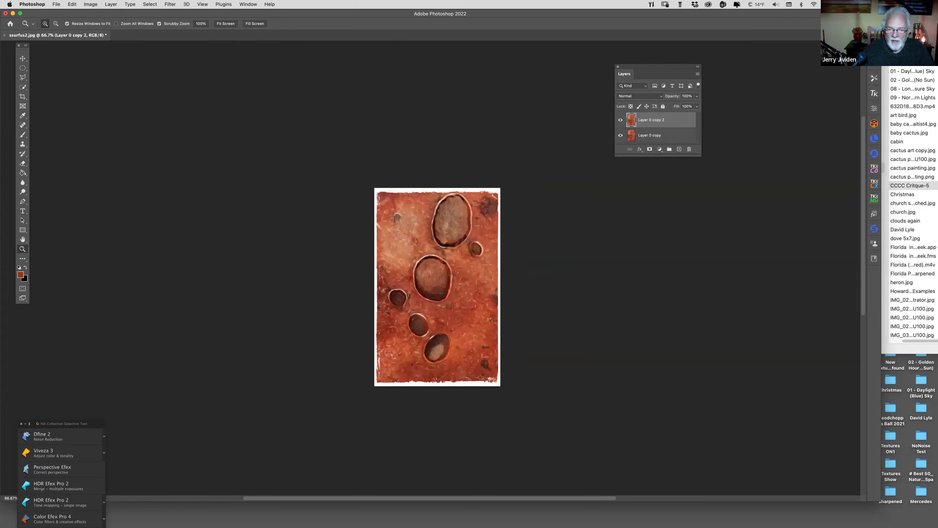
# Step: Apply a Topaz Studio 2 Digital Frame to the top layer, using the Color frame type in black and a frame size of 0.24
pyautogui.click(170, 4)
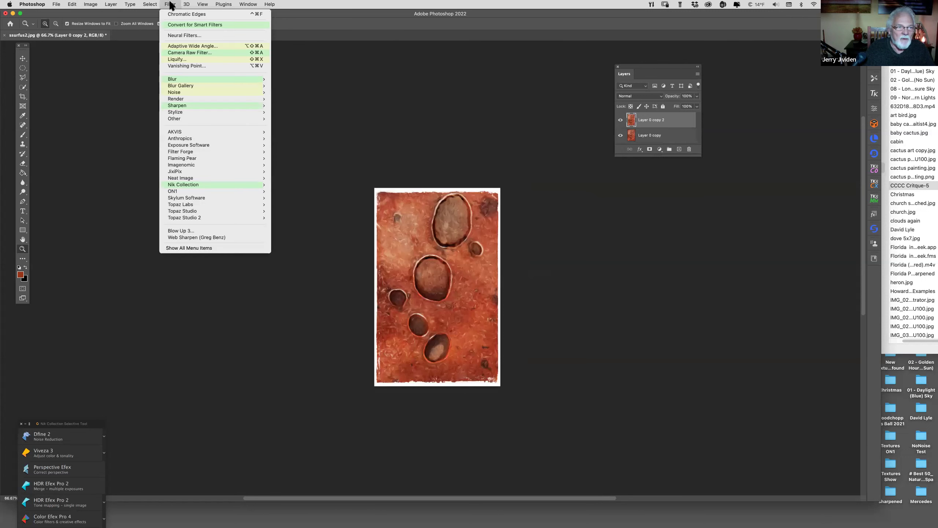
pyautogui.moveTo(203, 217)
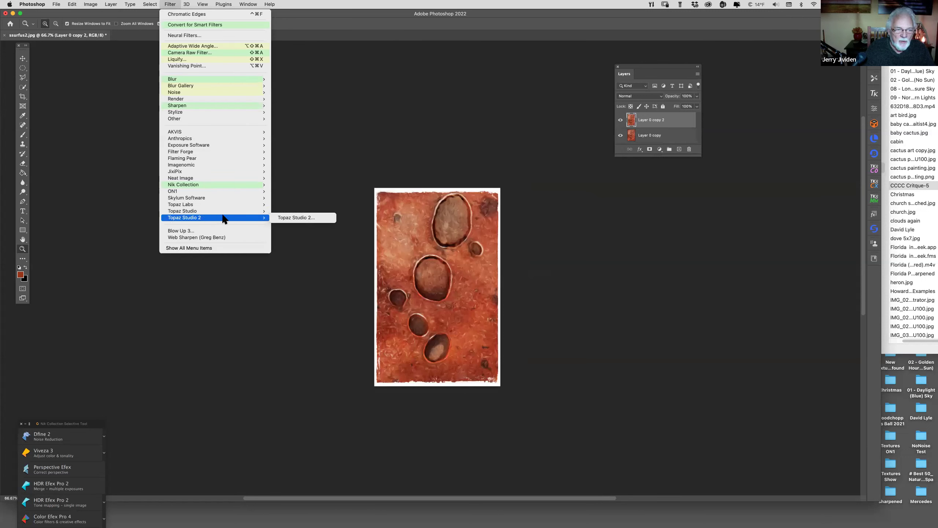
pyautogui.click(312, 220)
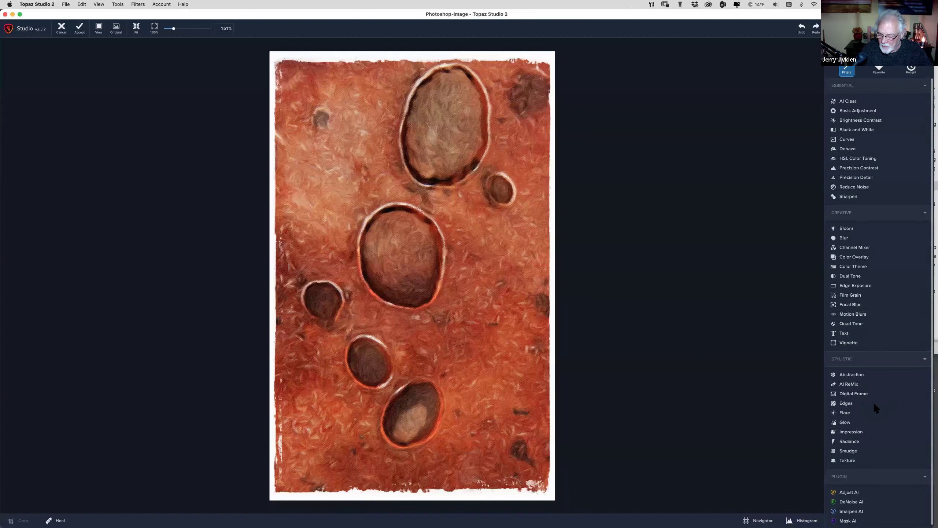
pyautogui.click(853, 393)
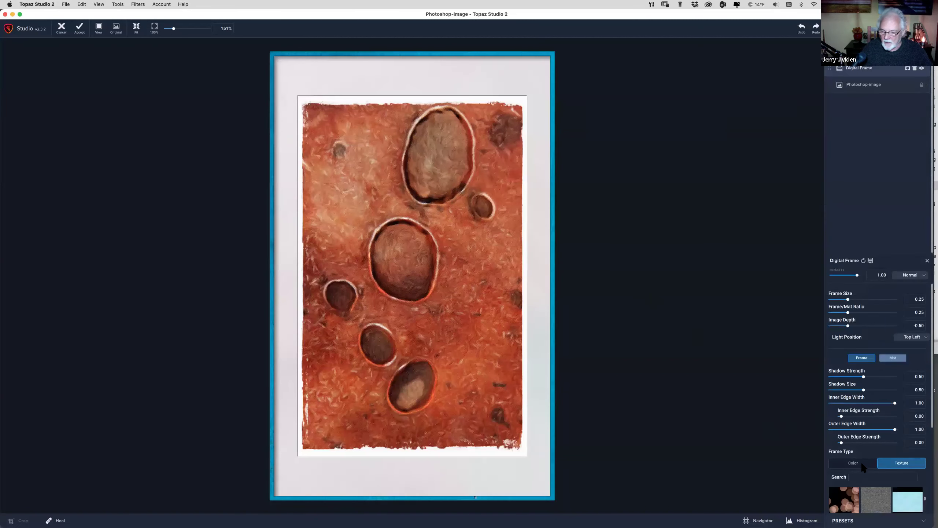
pyautogui.click(860, 461)
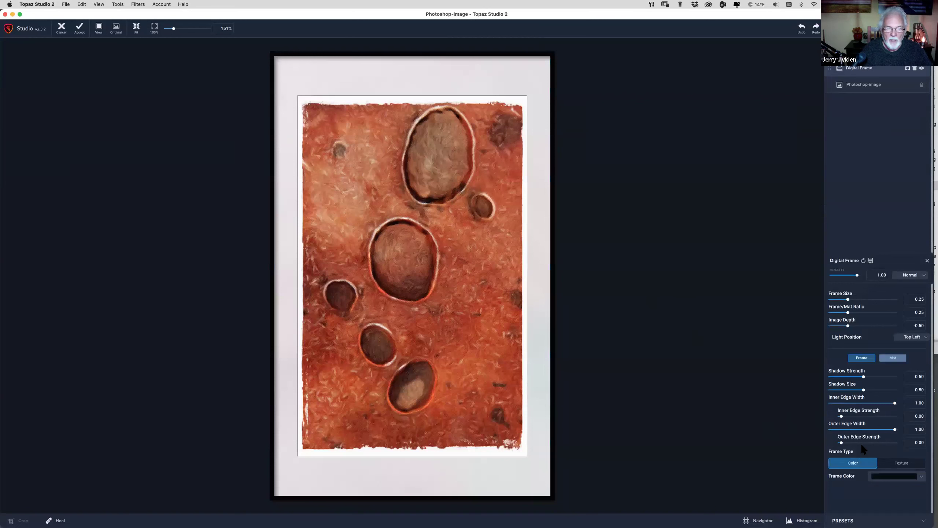
pyautogui.moveTo(847, 300); pyautogui.dragTo(843, 304)
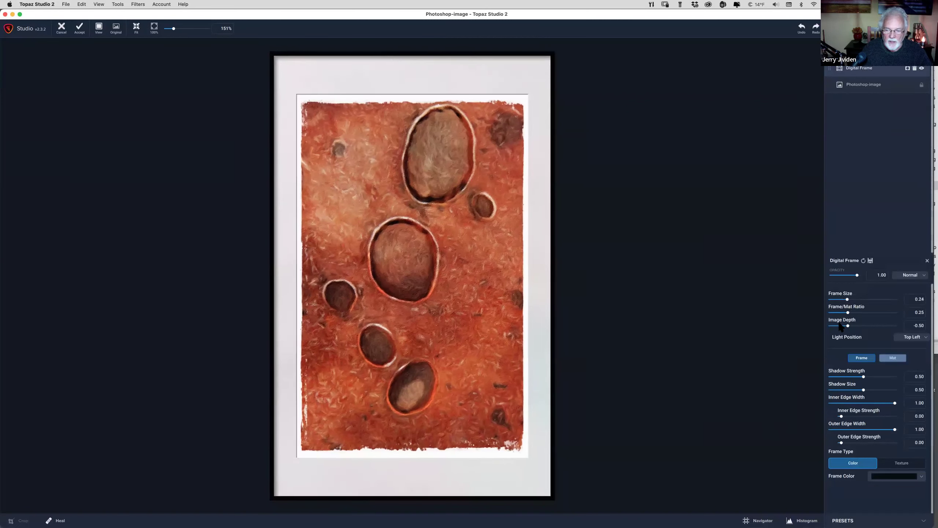
pyautogui.click(82, 32)
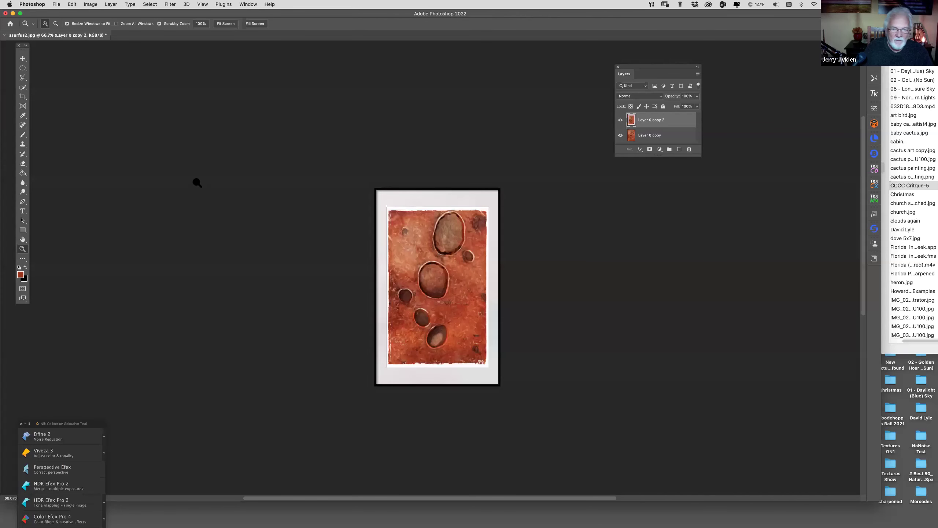
# Step: Whiten the grey mat around the framed picture with a Curves adjustment, sampling the mat as the white point
pyautogui.click(346, 353)
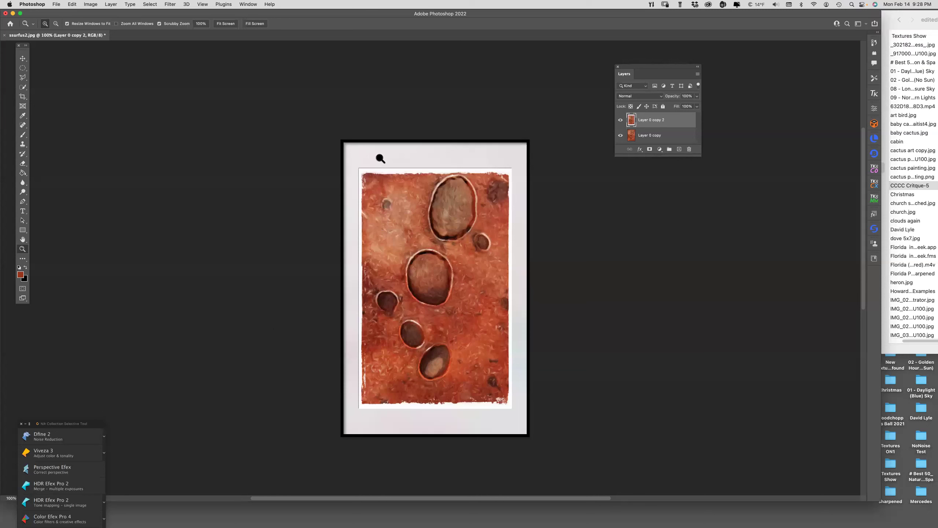
pyautogui.click(427, 268)
pyautogui.keyDown('alt'); pyautogui.click(414, 243); pyautogui.keyUp('alt')
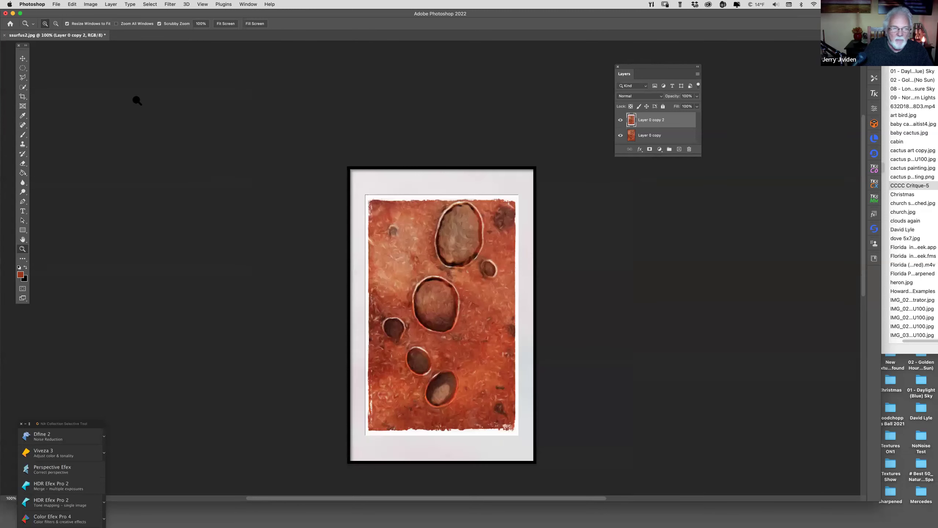
pyautogui.click(90, 4)
pyautogui.moveTo(100, 24)
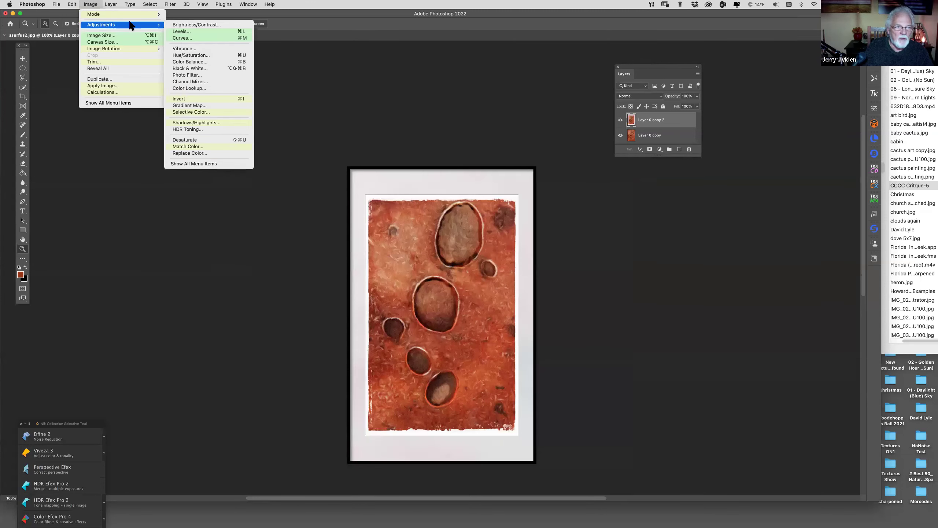
pyautogui.click(195, 39)
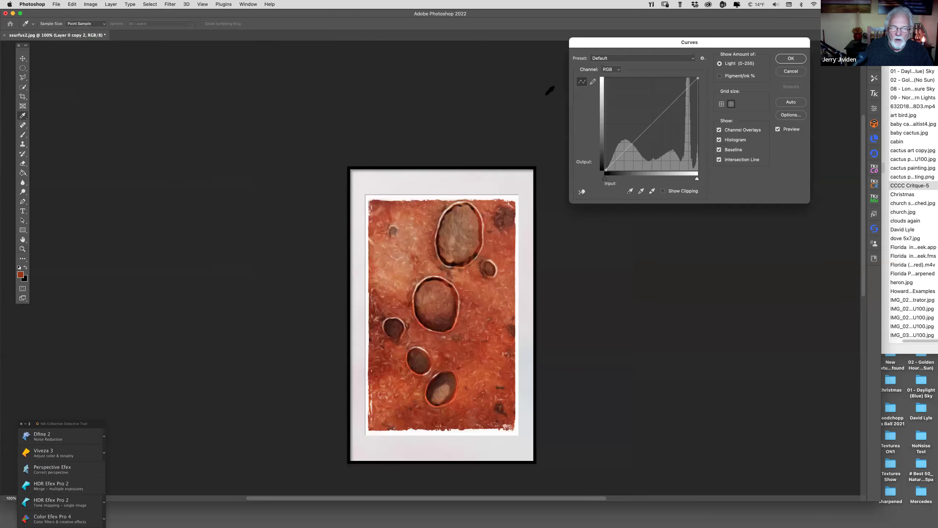
pyautogui.click(652, 191)
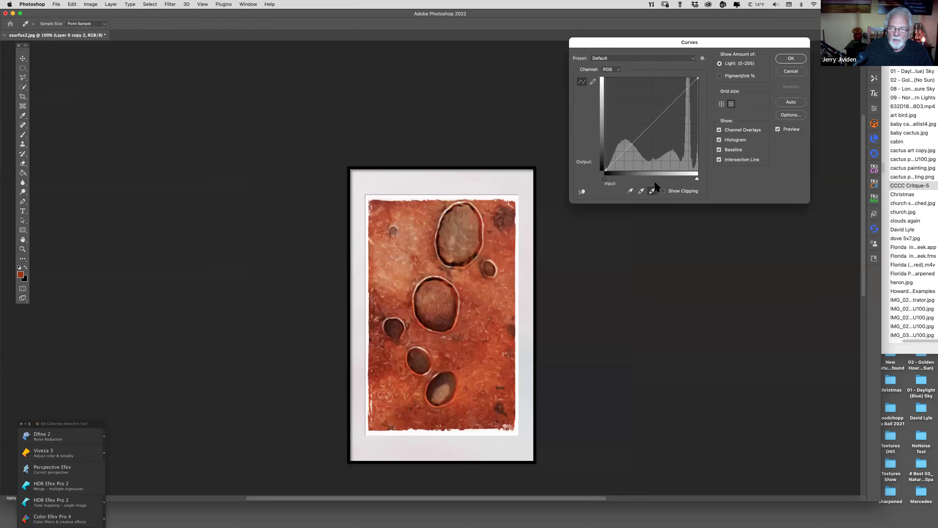
pyautogui.click(453, 172)
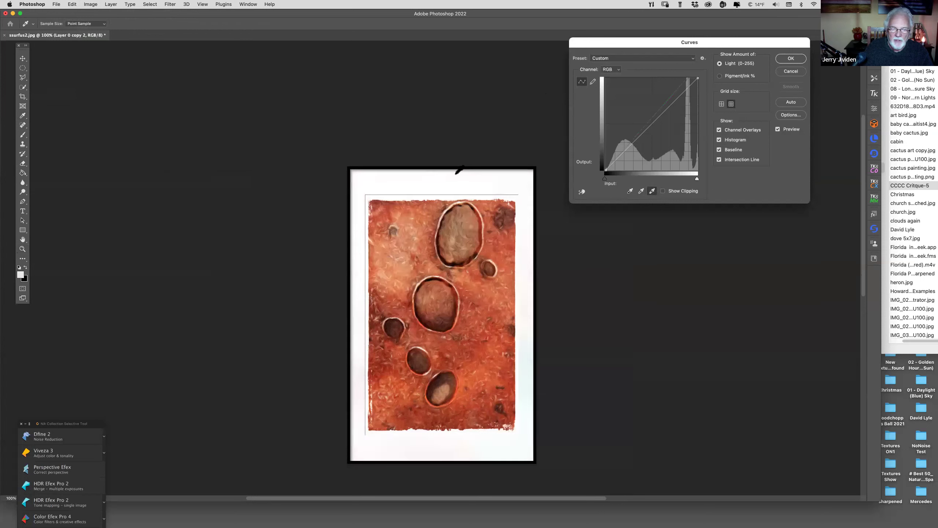
pyautogui.click(790, 58)
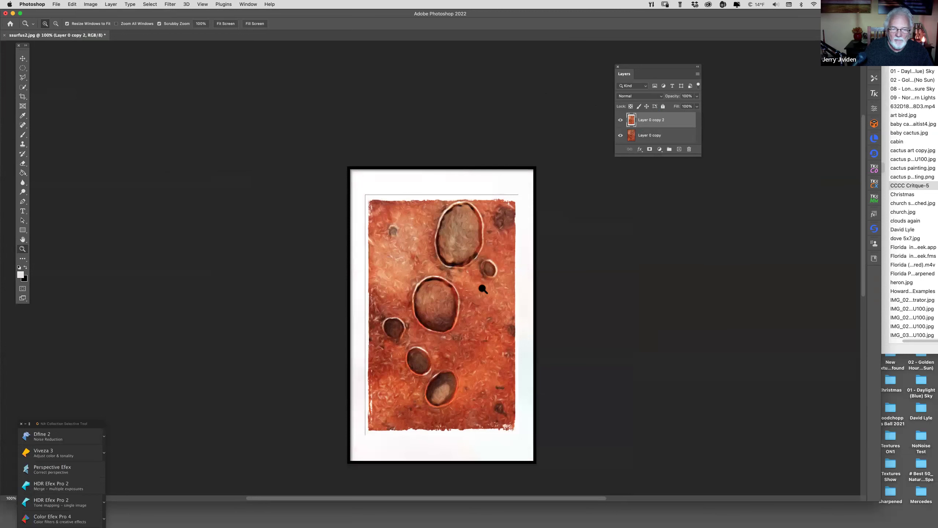
# Step: Examine the framed picture and its white mat in detail and as a whole, keeping the layer list clear of the image
pyautogui.click(471, 272)
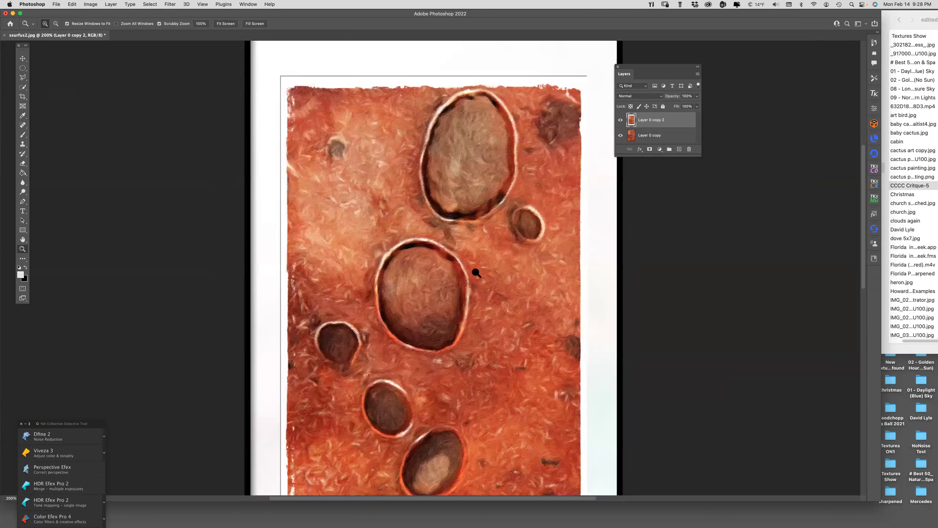
pyautogui.keyDown('alt'); pyautogui.click(583, 183); pyautogui.keyUp('alt')
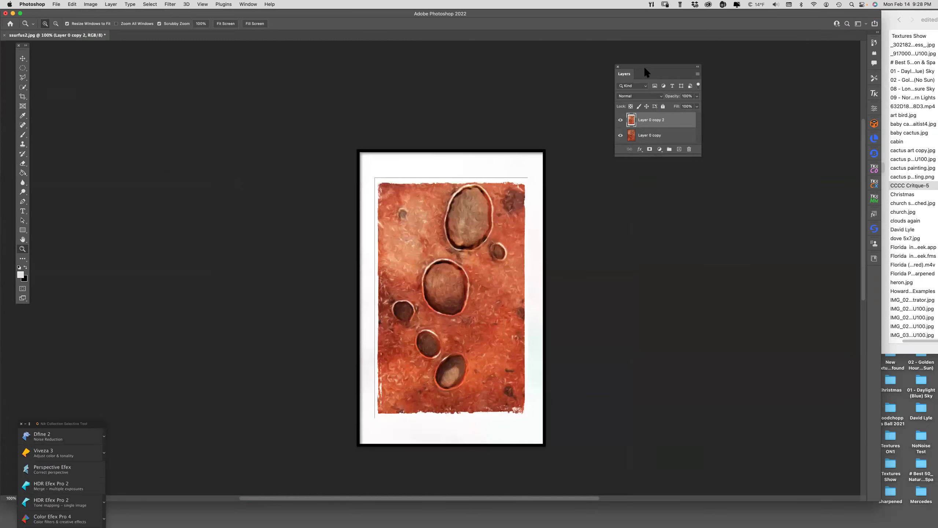
pyautogui.moveTo(643, 67); pyautogui.dragTo(671, 60)
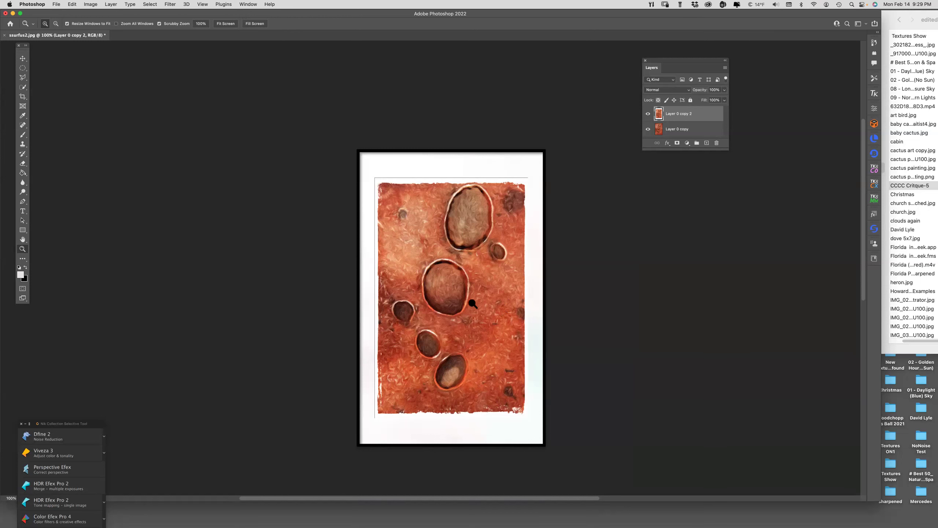
pyautogui.click(490, 281)
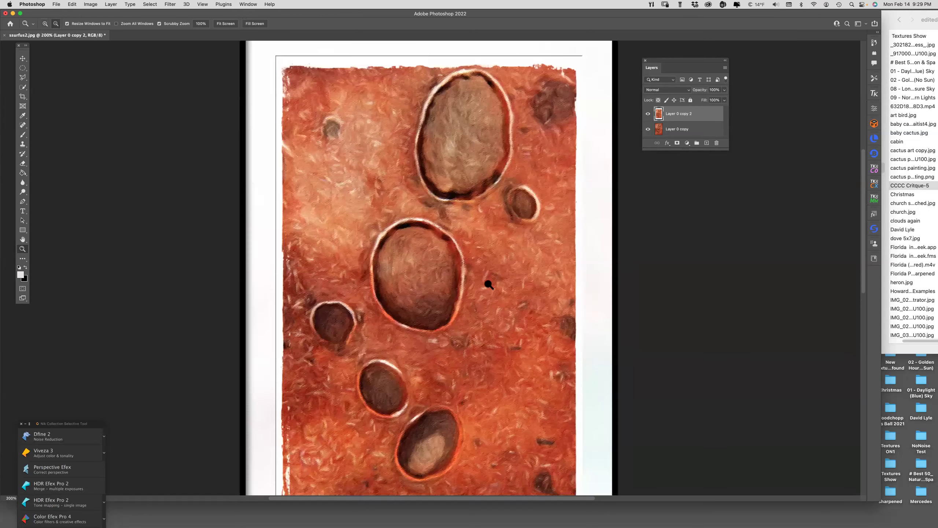
pyautogui.keyDown('alt'); pyautogui.click(488, 284); pyautogui.keyUp('alt')
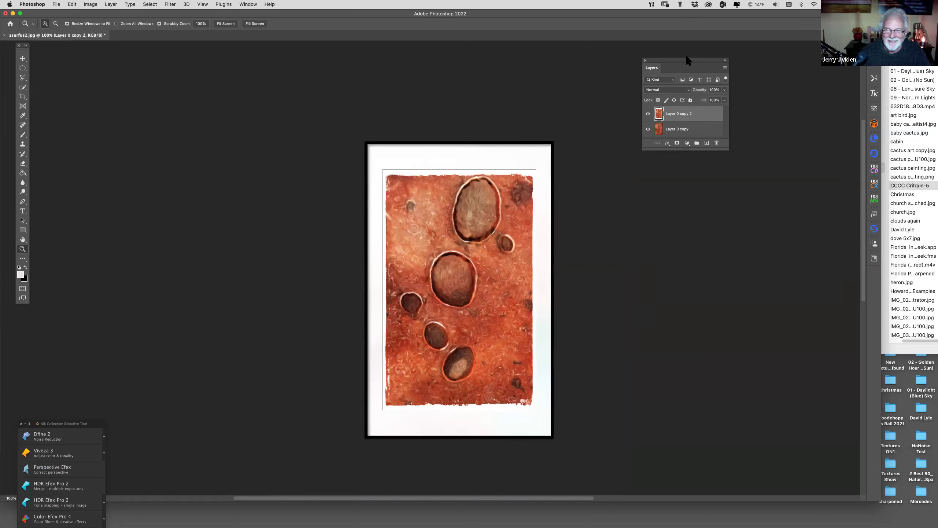
pyautogui.moveTo(684, 59); pyautogui.dragTo(687, 58)
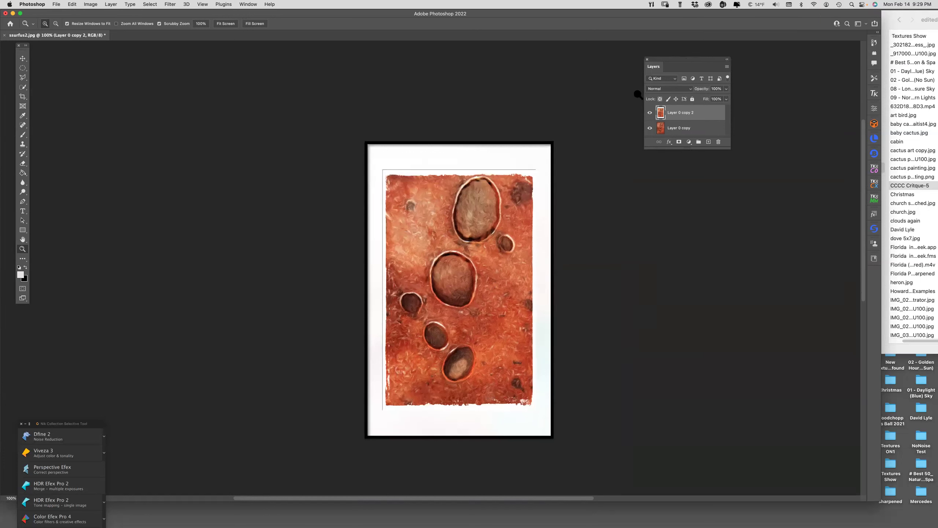
pyautogui.click(649, 114)
pyautogui.moveTo(666, 59); pyautogui.dragTo(786, 46)
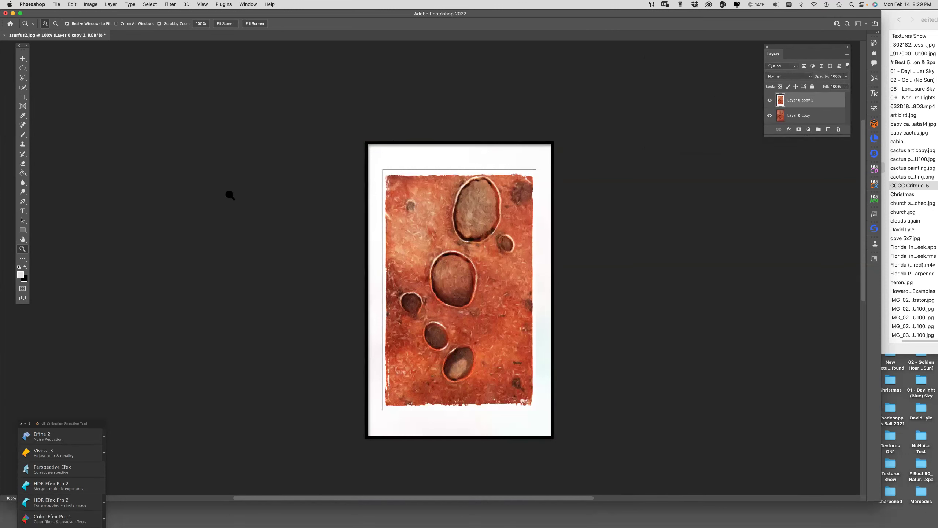
# Step: Close ssurfus2.jpg without saving its changes
pyautogui.keyDown('alt'); pyautogui.click(438, 261); pyautogui.keyUp('alt')
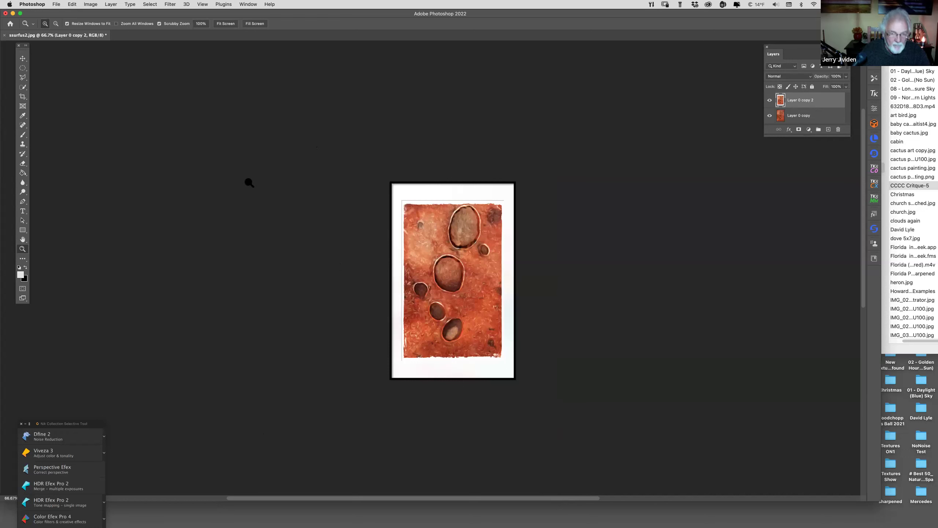
pyautogui.click(235, 174)
pyautogui.press('super+w')
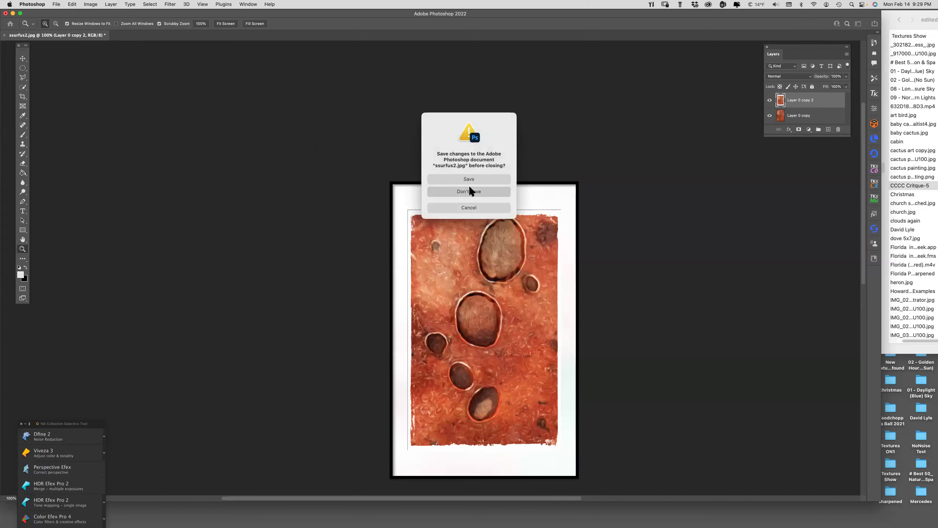
pyautogui.press('super+d')
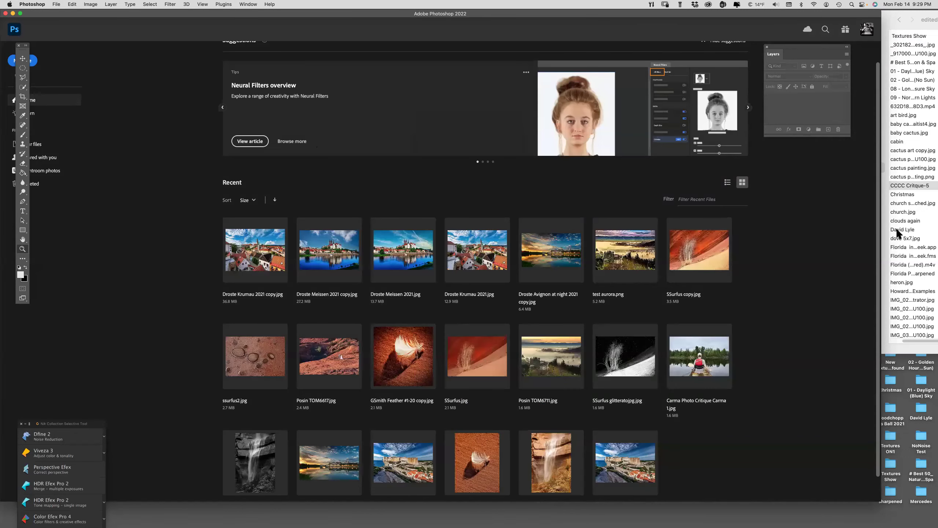
# Step: Switch to Finder and open Stocks.jpg from the CCCC Critque-5 folder in Photoshop
pyautogui.click(789, 11)
pyautogui.moveTo(793, 14); pyautogui.dragTo(762, 17)
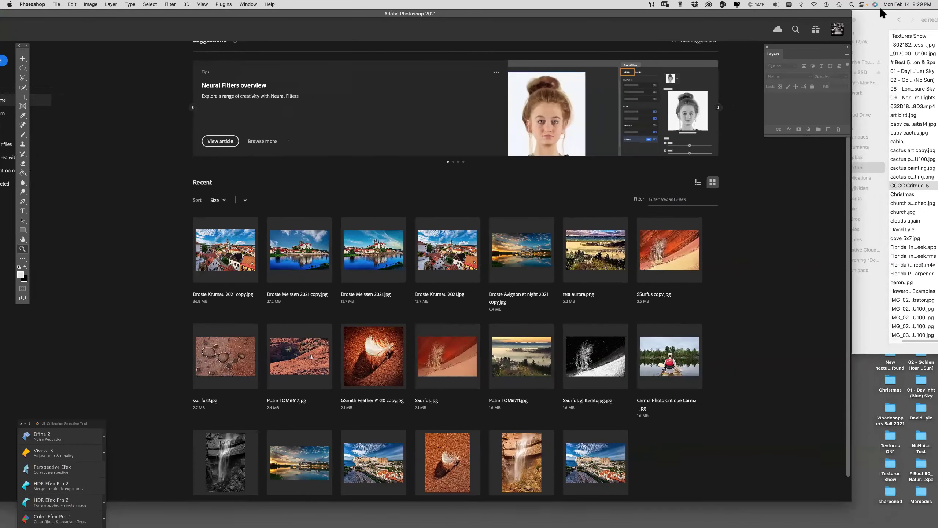
pyautogui.click(865, 13)
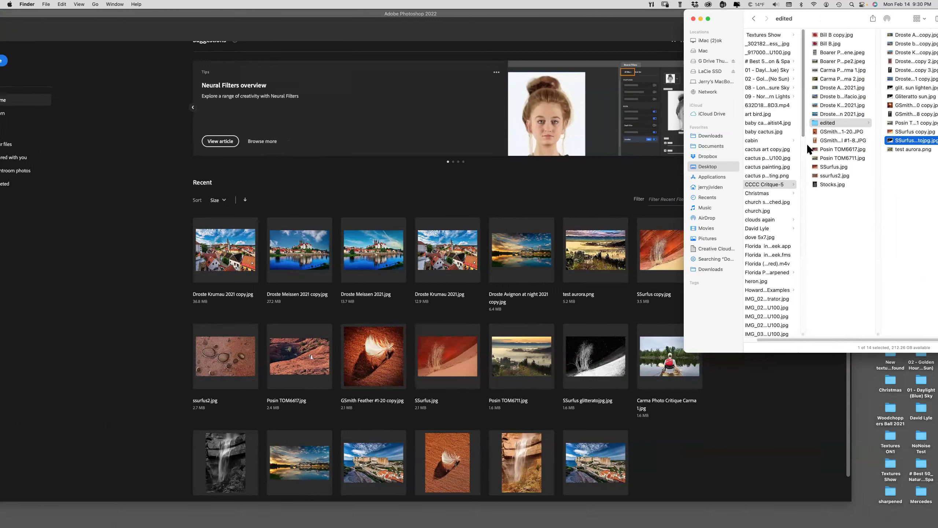
pyautogui.scroll(-3, 806, 143)
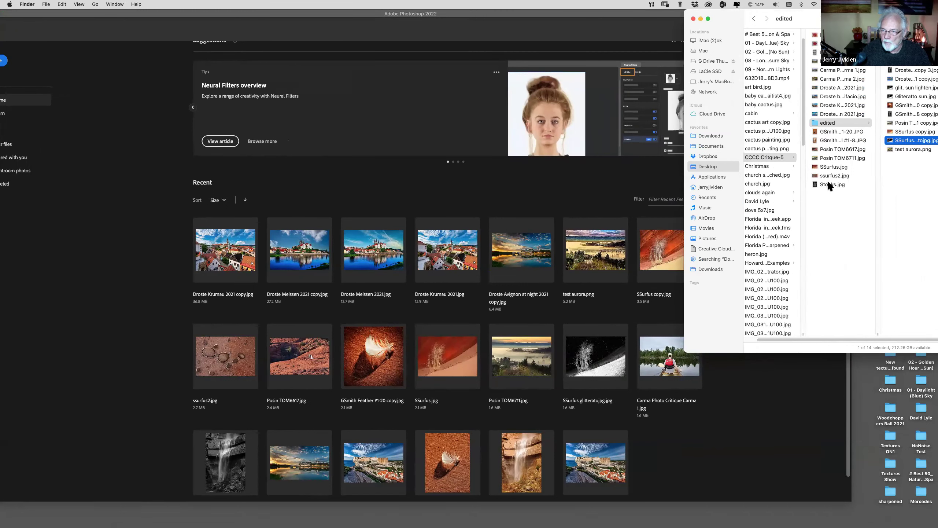
pyautogui.click(814, 185)
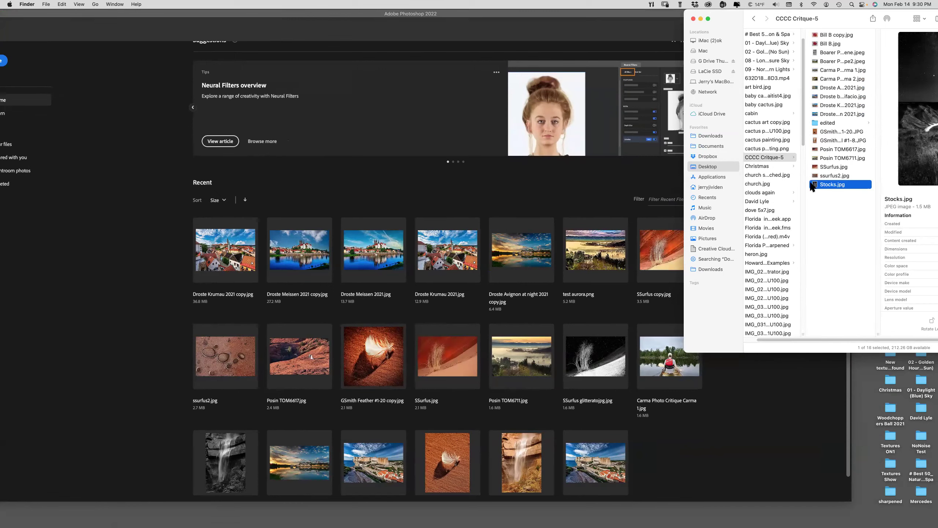
pyautogui.doubleClick(812, 187)
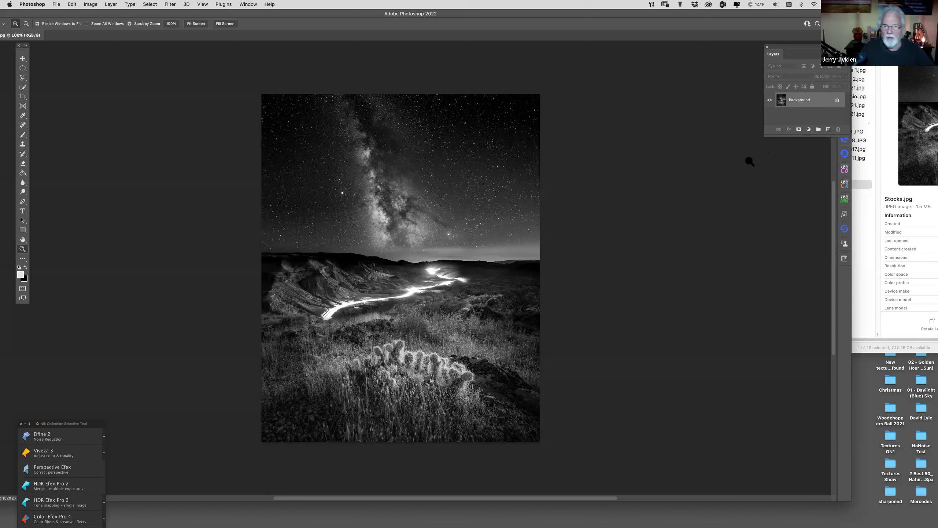
# Step: Examine the black-and-white Milky Way landscape overall and in detail, including the sky, the light trail and the foreground cactus
pyautogui.click(694, 6)
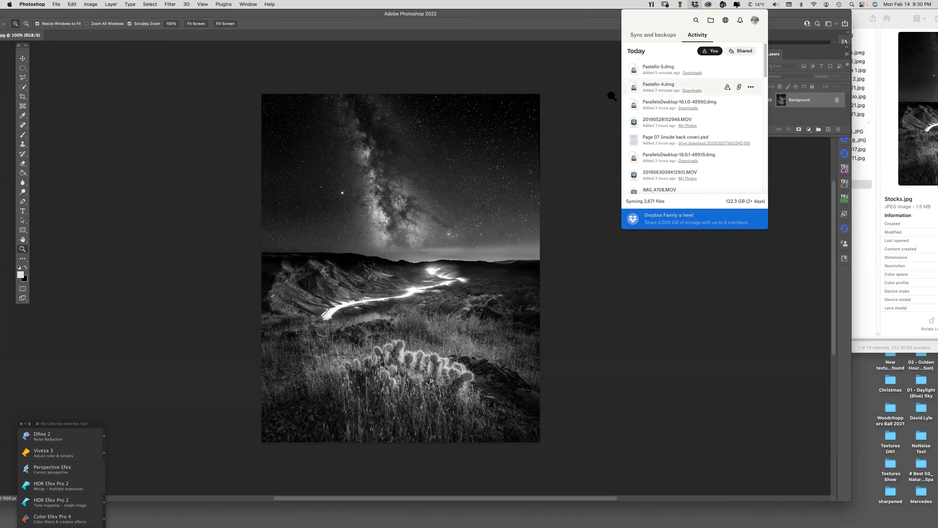
pyautogui.click(399, 266)
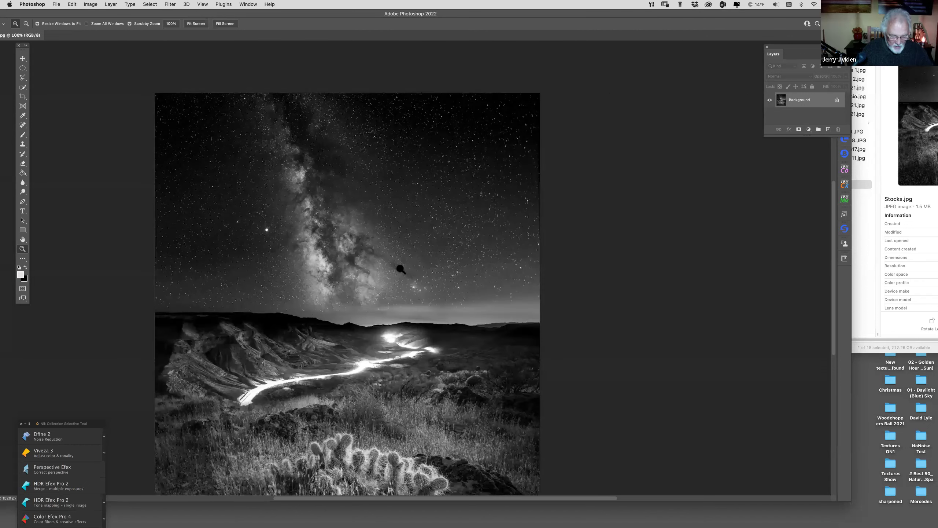
pyautogui.click(395, 277)
pyautogui.keyDown('alt'); pyautogui.click(395, 278); pyautogui.keyUp('alt')
pyautogui.keyDown('alt'); pyautogui.click(395, 278); pyautogui.keyUp('alt')
pyautogui.moveTo(395, 278); pyautogui.dragTo(484, 176)
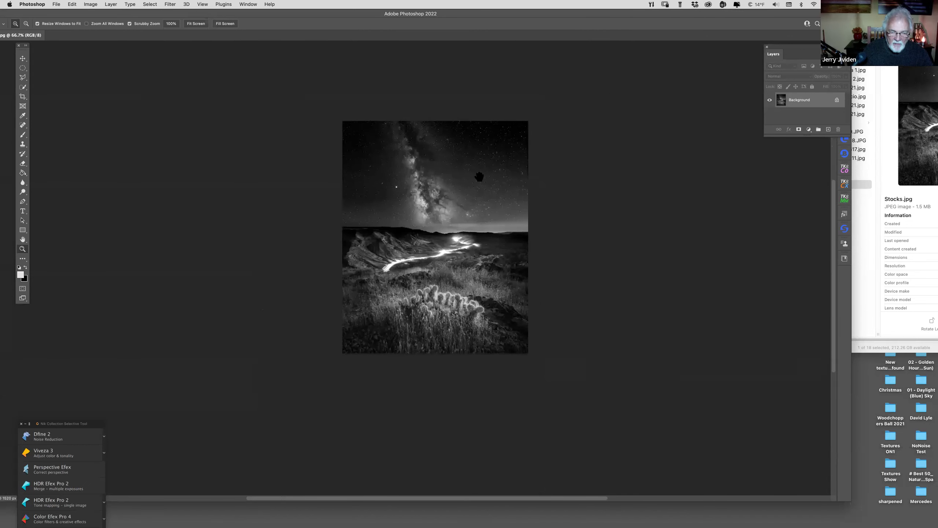
pyautogui.click(445, 225)
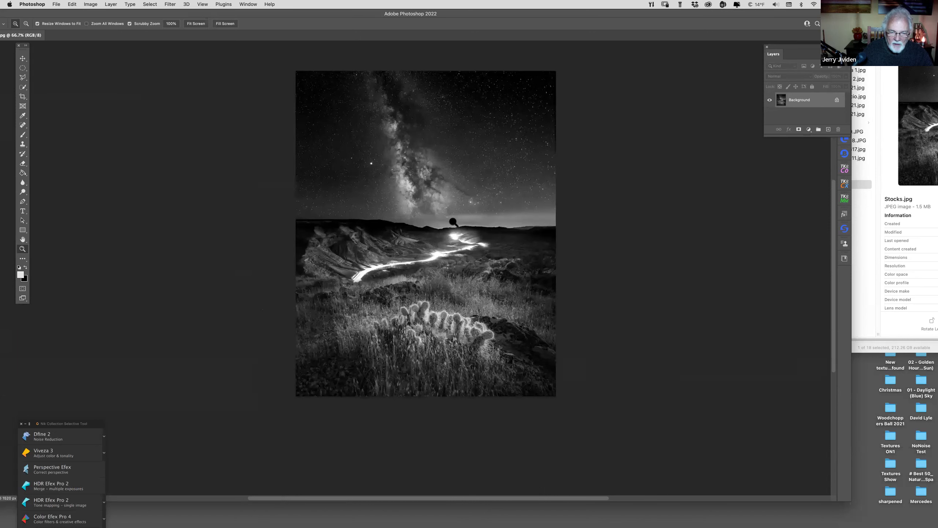
pyautogui.click(455, 219)
pyautogui.moveTo(444, 223); pyautogui.dragTo(412, 231)
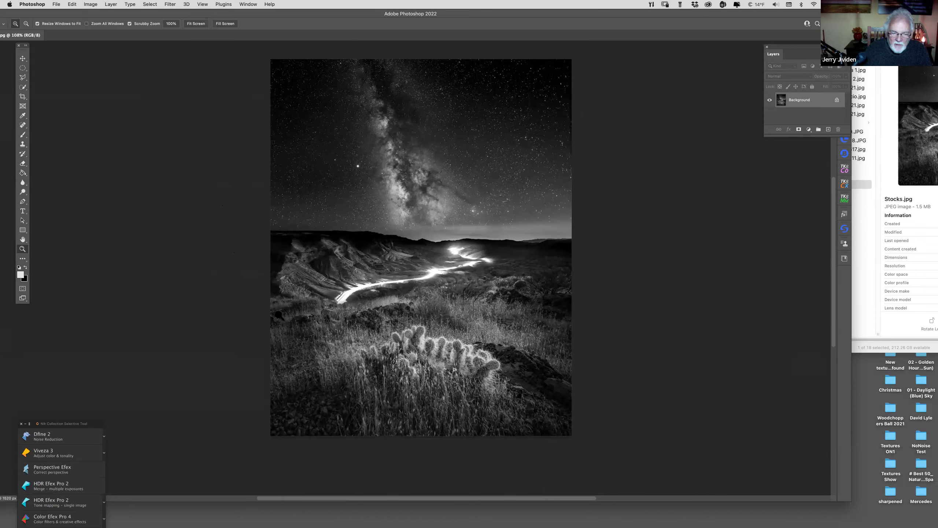
pyautogui.press('super+equal')
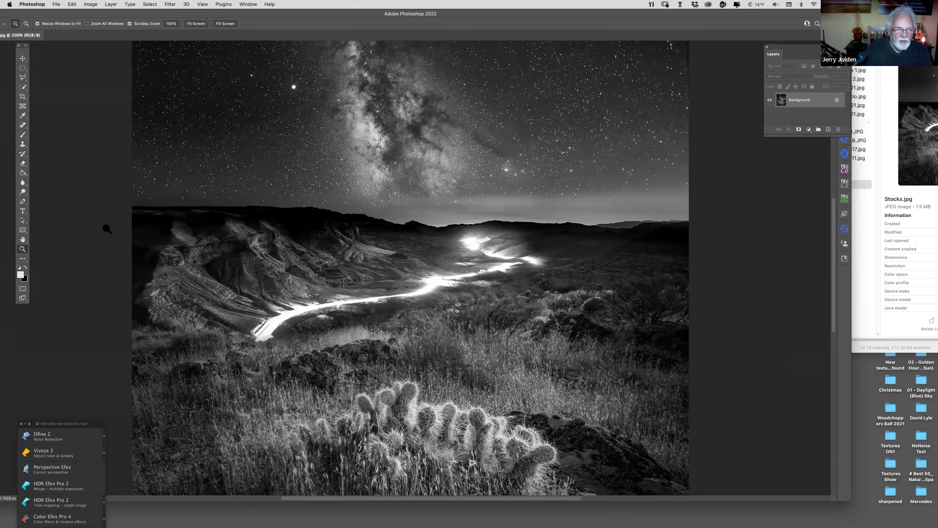
# Step: Select the bright light trail through the valley with Color Range, sampling its white
pyautogui.click(23, 192)
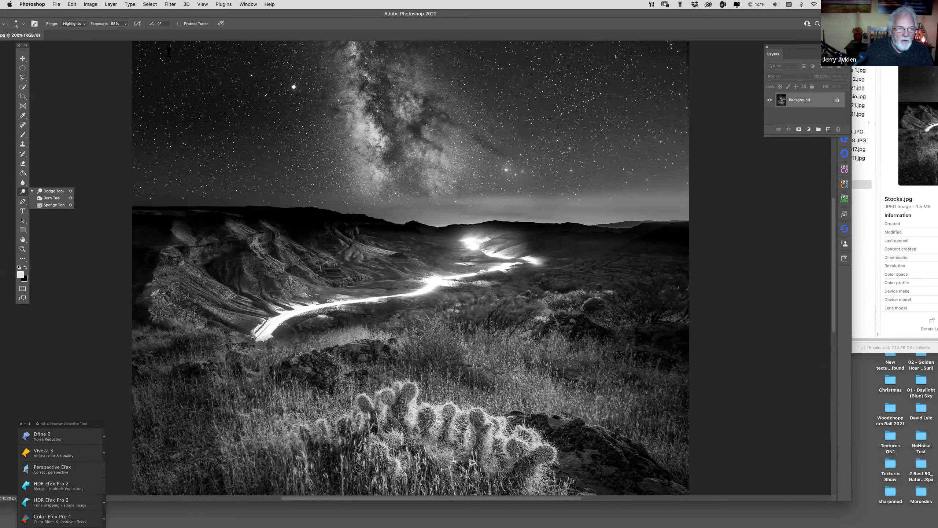
pyautogui.click(152, 4)
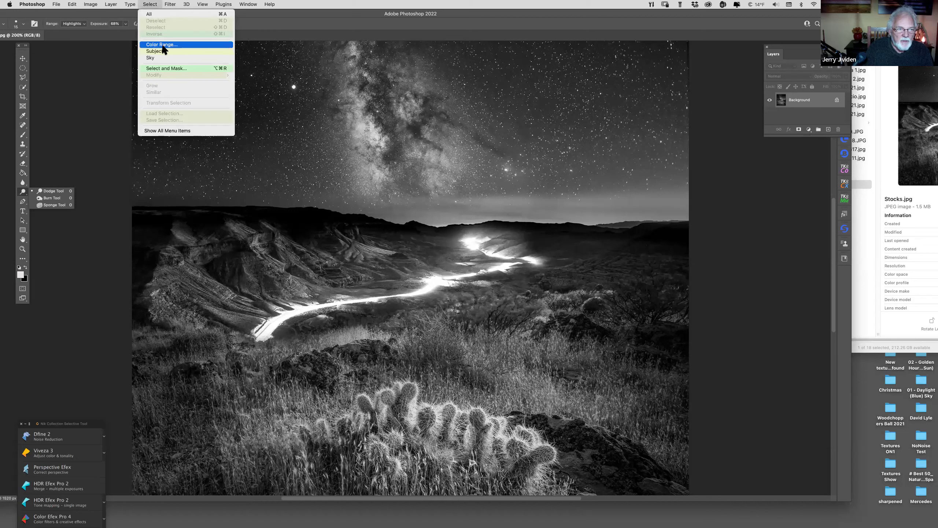
pyautogui.click(161, 43)
pyautogui.click(295, 313)
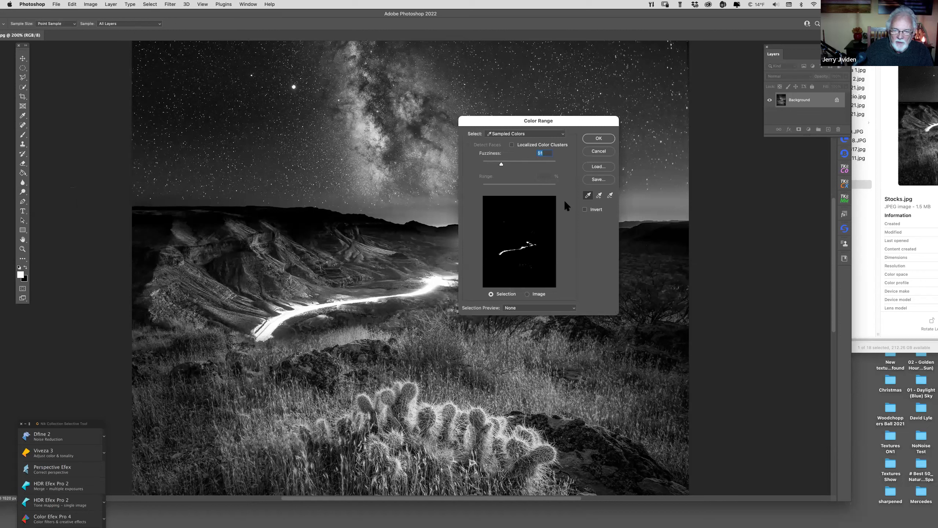
pyautogui.press('Return')
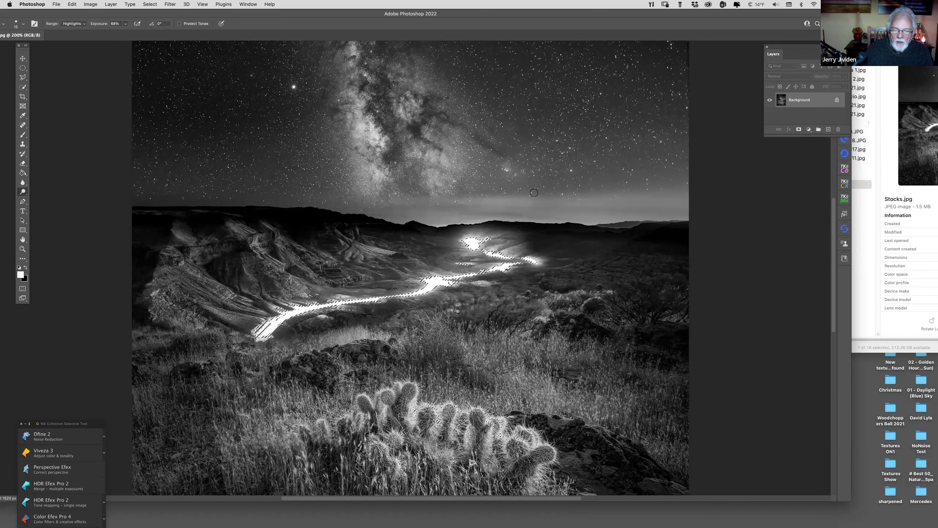
# Step: Feather the light-trail selection by 1 pixel
pyautogui.click(150, 4)
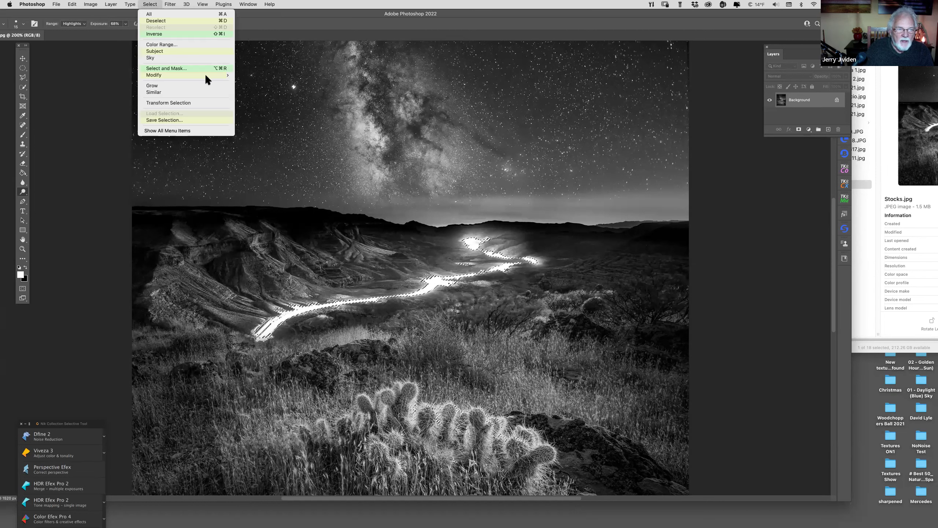
pyautogui.moveTo(225, 75)
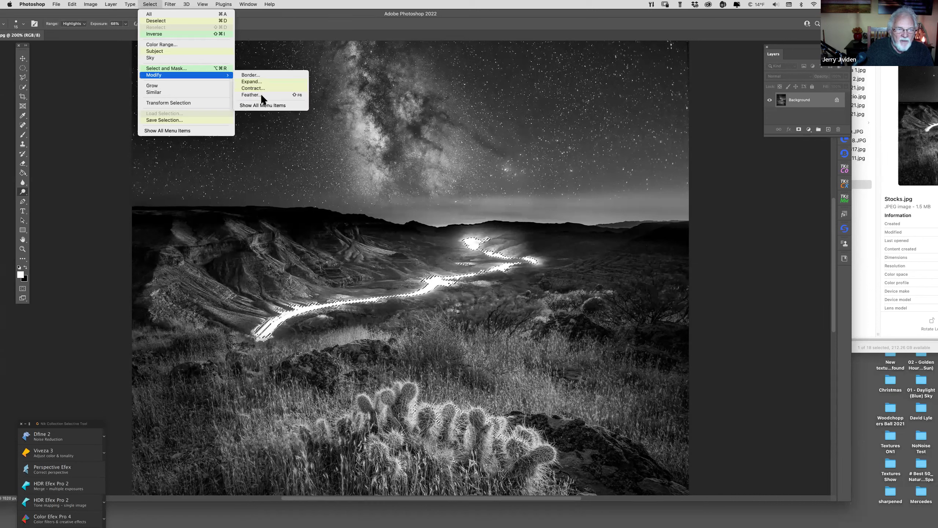
pyautogui.press('Return')
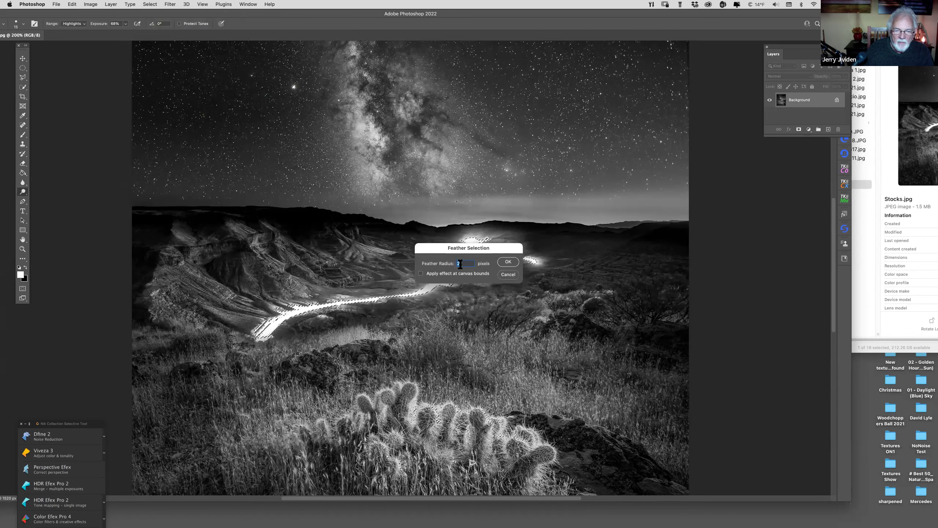
pyautogui.write('1')
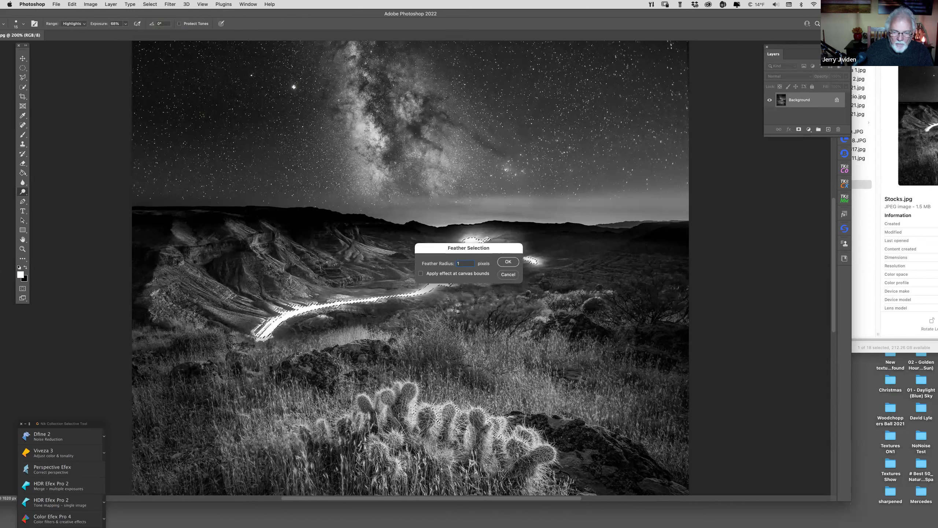
pyautogui.press('Return')
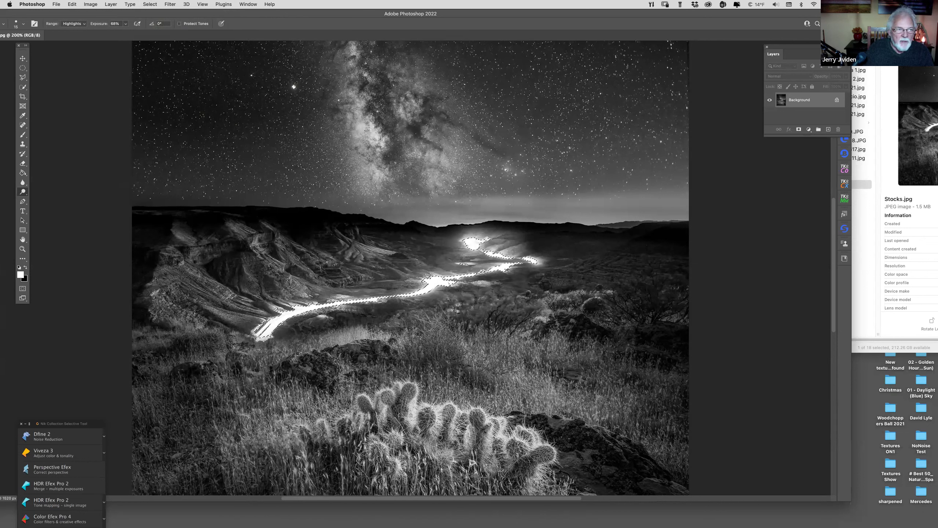
# Step: Darken the selected light trail's whites with Curves, lowering the white point's output to 241
pyautogui.click(91, 5)
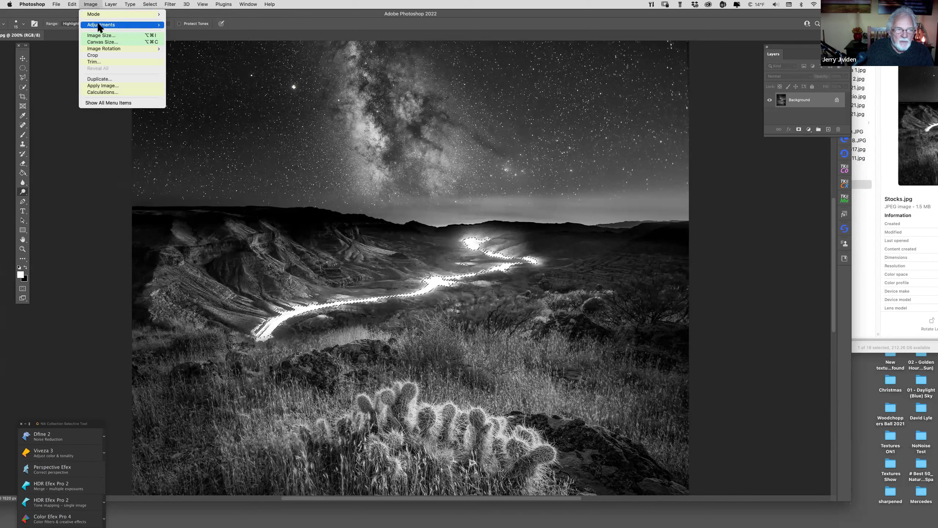
pyautogui.moveTo(165, 27)
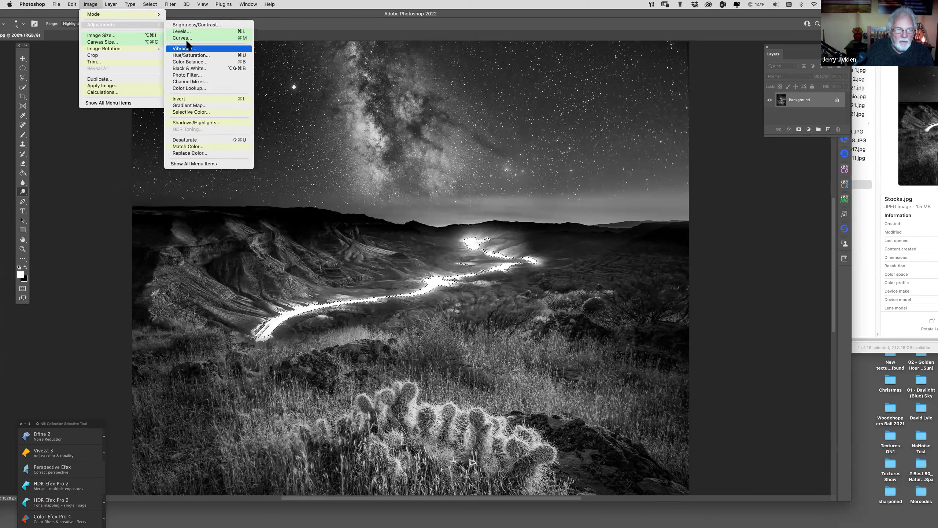
pyautogui.click(196, 38)
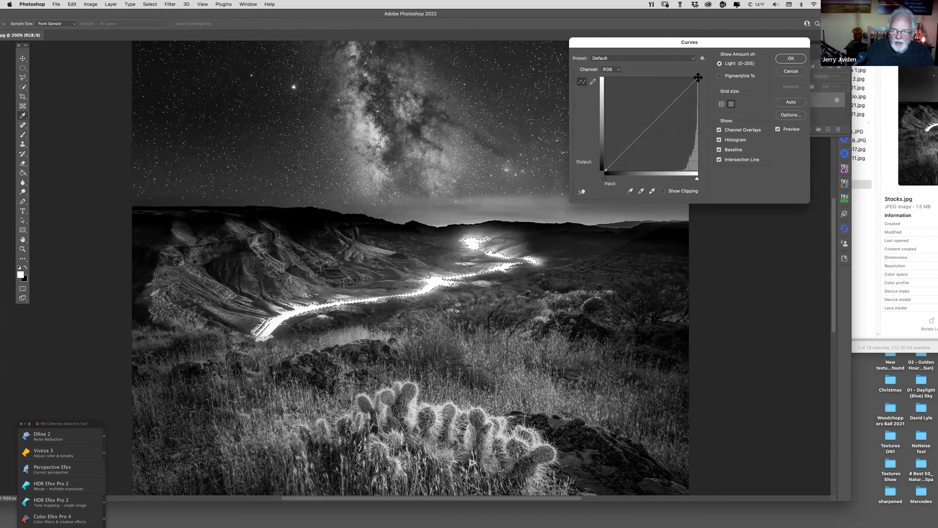
pyautogui.moveTo(697, 78)
pyautogui.mouseDown()
pyautogui.moveTo(711, 136)
pyautogui.moveTo(711, 75)
pyautogui.moveTo(712, 83)
pyautogui.mouseUp()
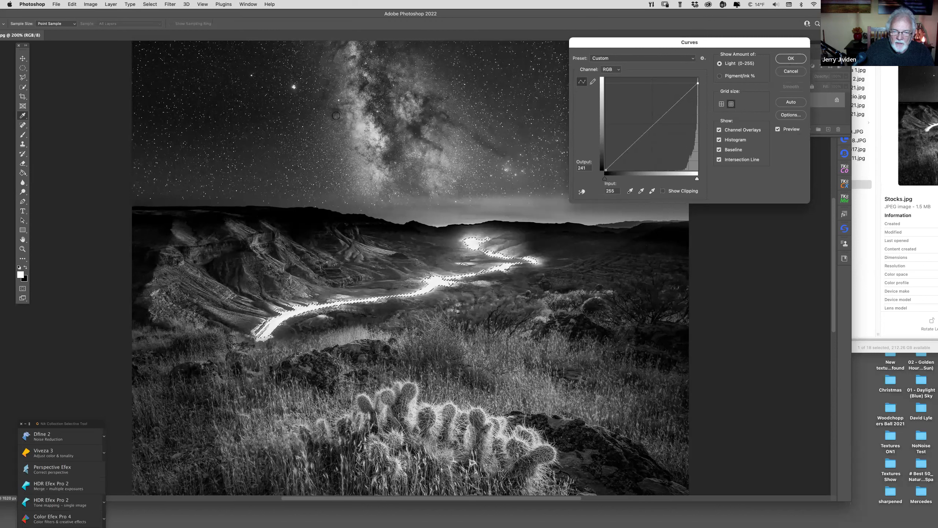
pyautogui.press('Return')
# Step: Add 3% Gaussian monochromatic noise to the selected light trail, checking its texture in the enlarged filter preview
pyautogui.click(170, 4)
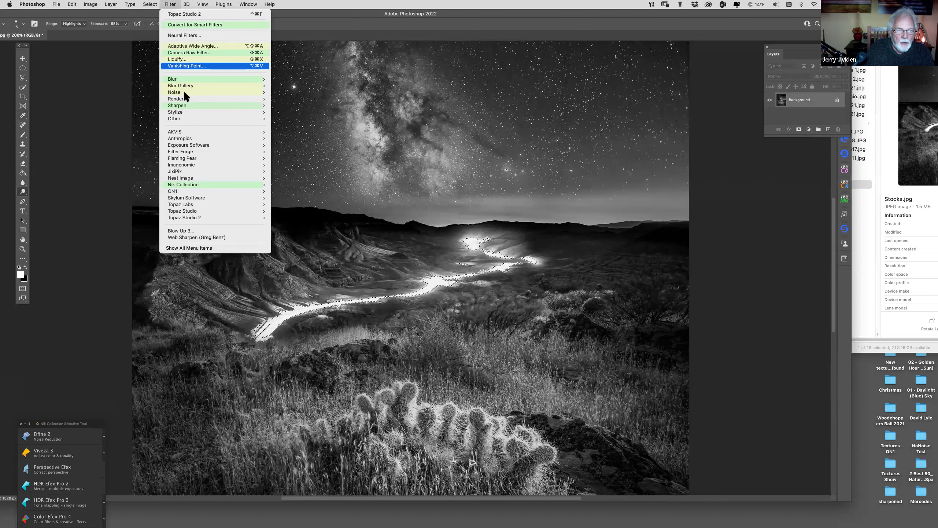
pyautogui.moveTo(240, 92)
pyautogui.click(292, 93)
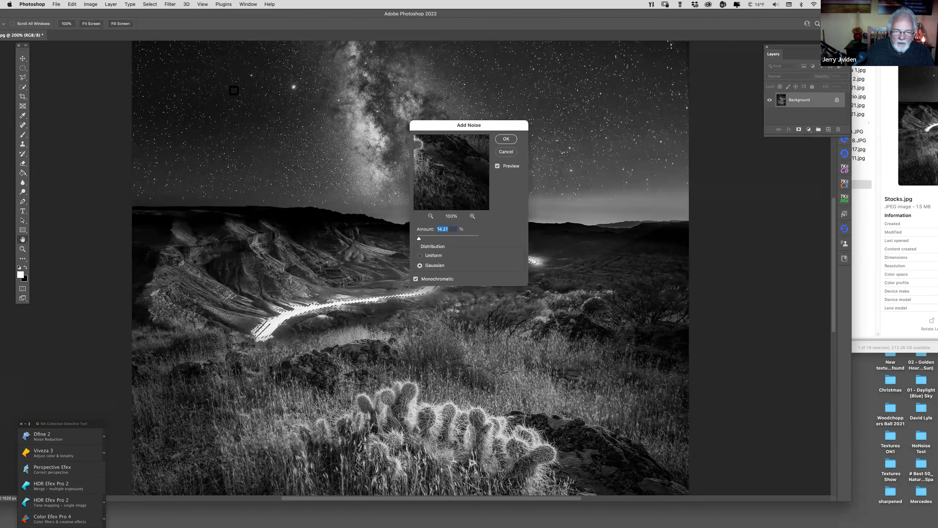
pyautogui.click(351, 303)
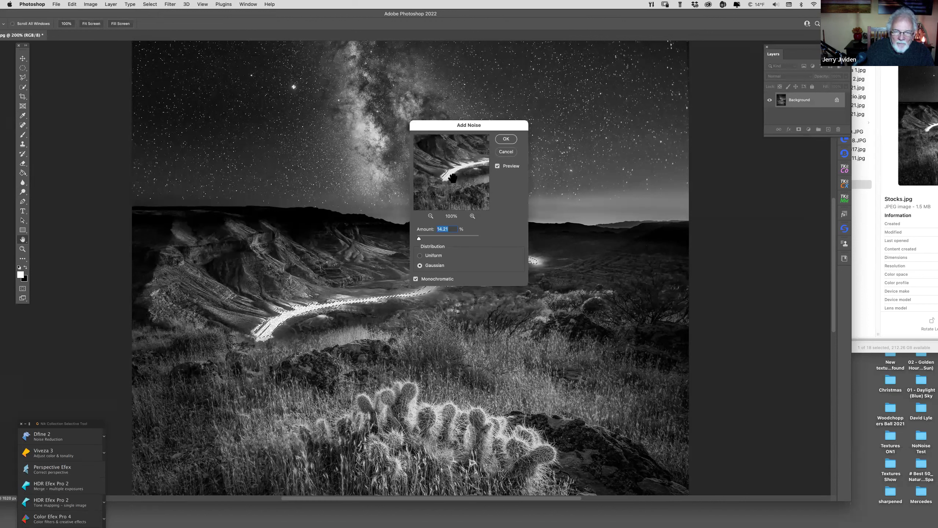
pyautogui.click(472, 216)
pyautogui.click(473, 215)
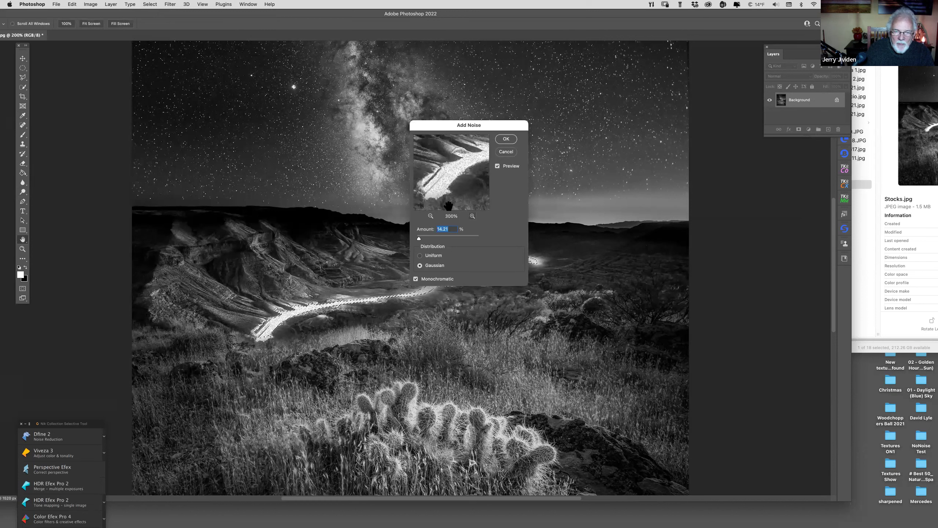
pyautogui.click(472, 215)
pyautogui.click(472, 216)
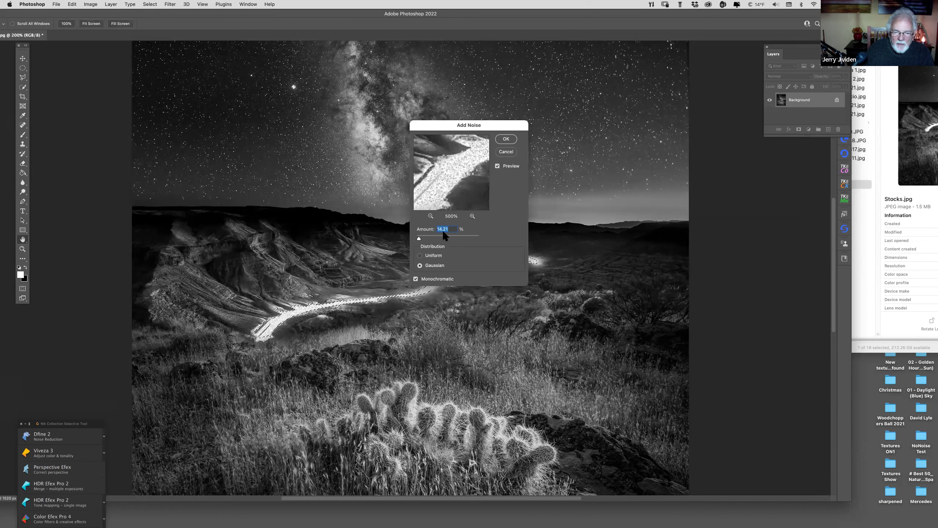
pyautogui.doubleClick(440, 229)
pyautogui.press('XF86MonBrightnessUp')
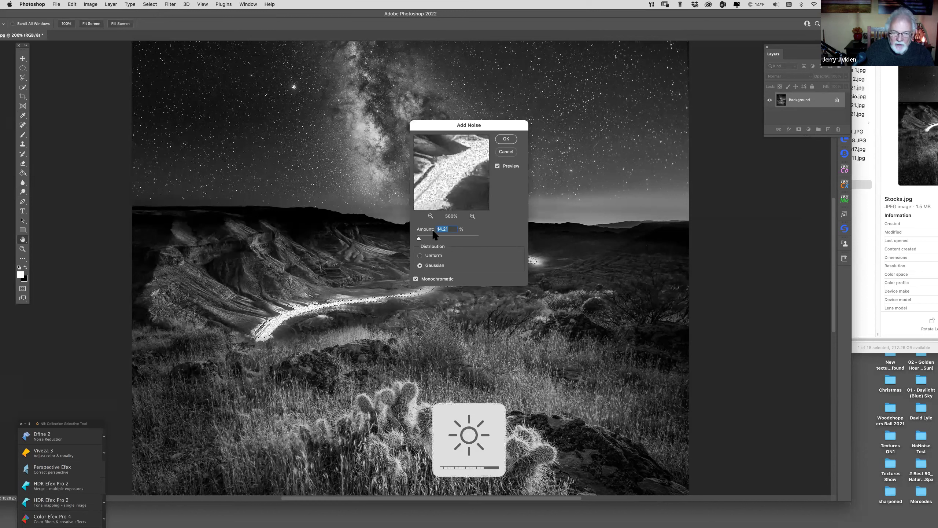
pyautogui.press('XF86MonBrightnessUp')
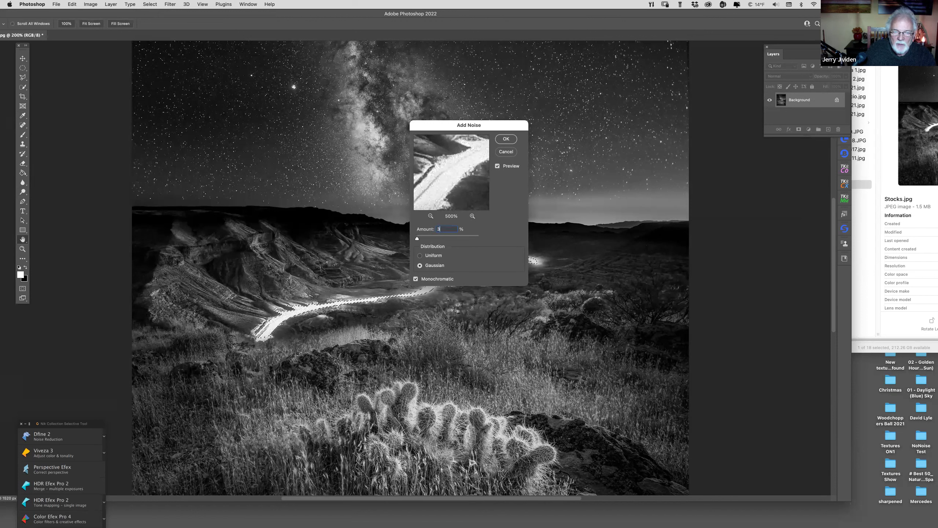
pyautogui.press('Tab')
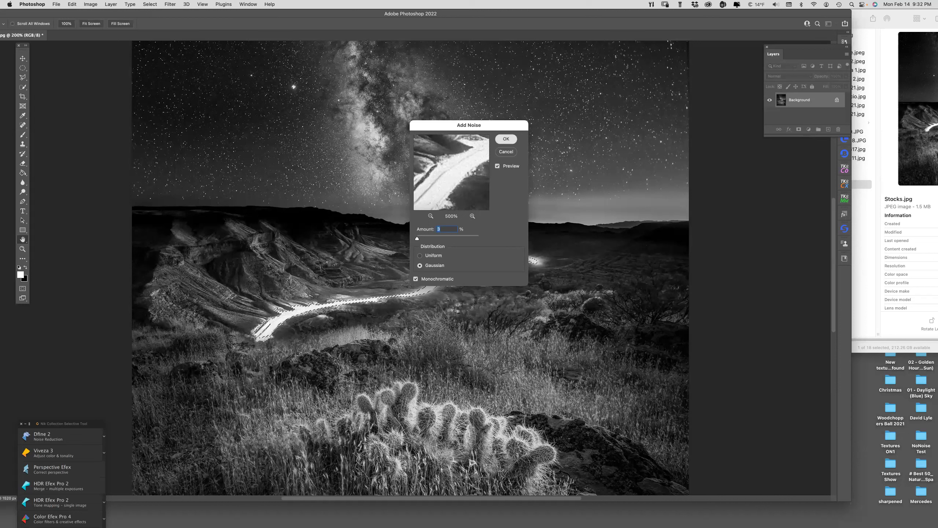
pyautogui.press('Return')
# Step: Soften the noise in the light trail with a Gaussian Blur of 1.1 pixels and deselect the trail
pyautogui.press('o')
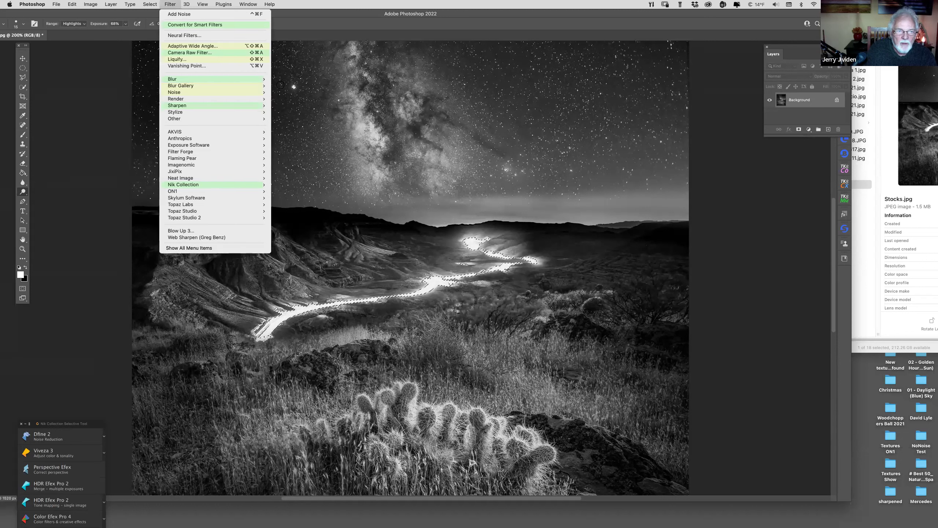
pyautogui.moveTo(262, 79)
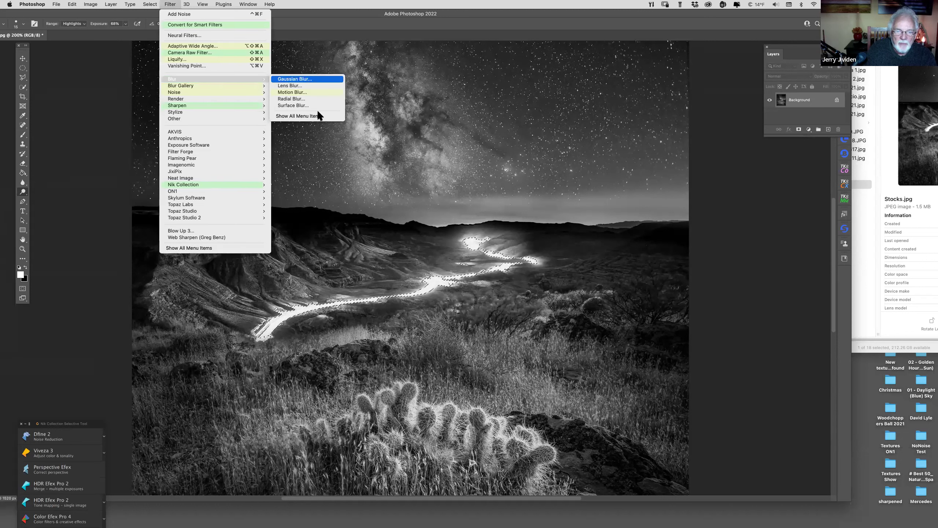
pyautogui.press('Return')
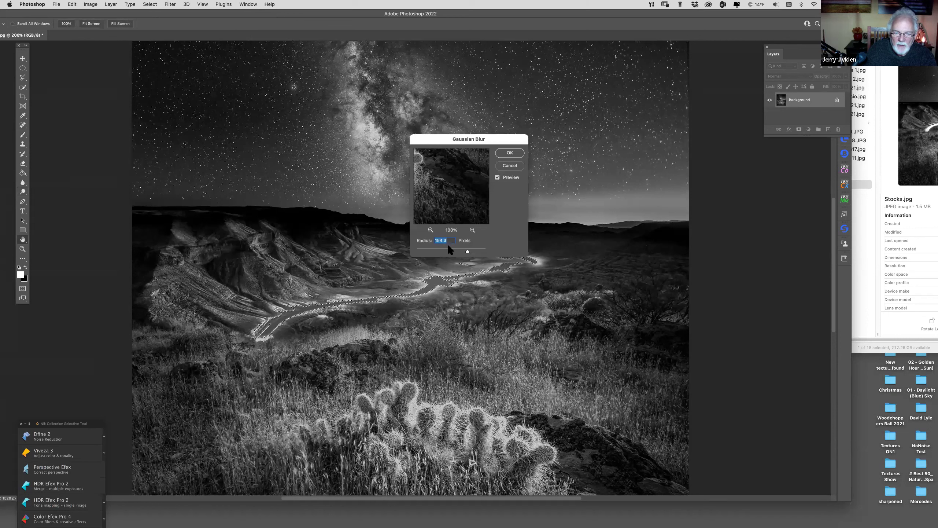
pyautogui.moveTo(467, 252); pyautogui.dragTo(399, 253)
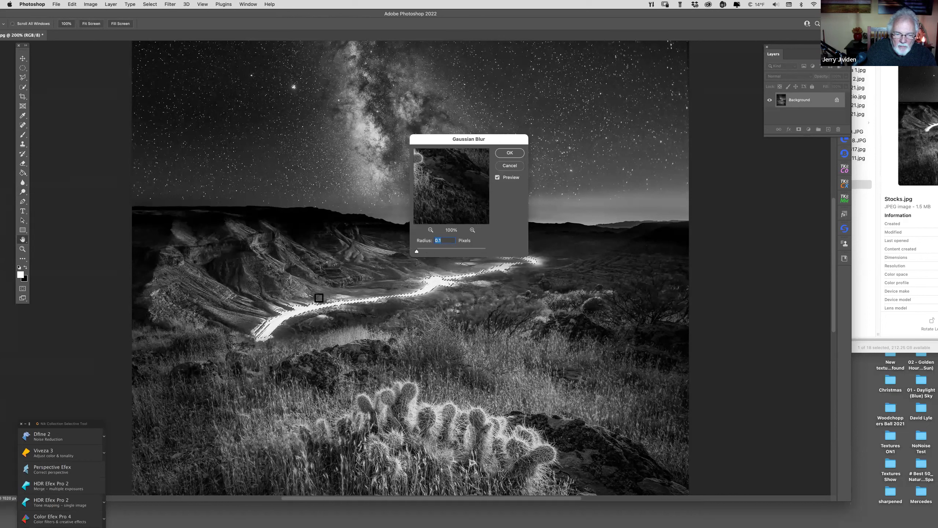
pyautogui.click(302, 307)
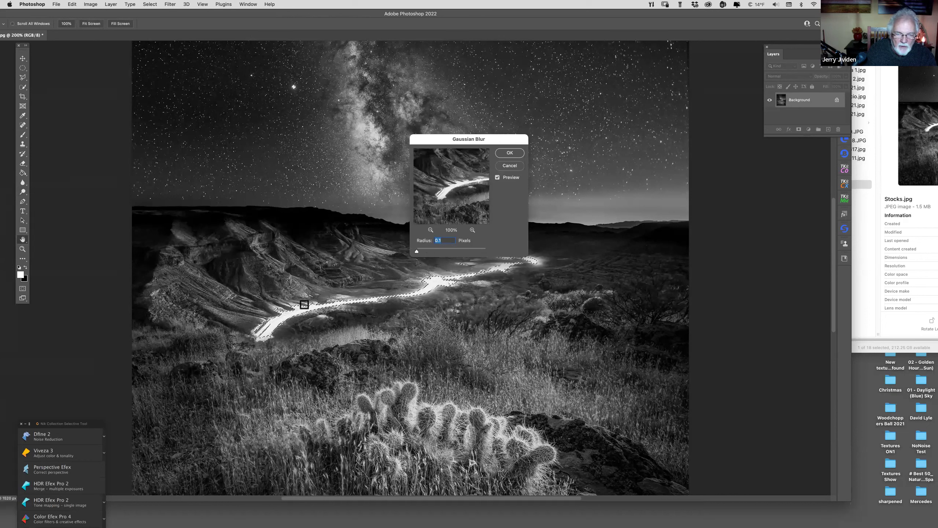
pyautogui.click(473, 229)
pyautogui.click(472, 230)
pyautogui.click(472, 230)
pyautogui.click(472, 229)
pyautogui.click(472, 230)
pyautogui.click(472, 230)
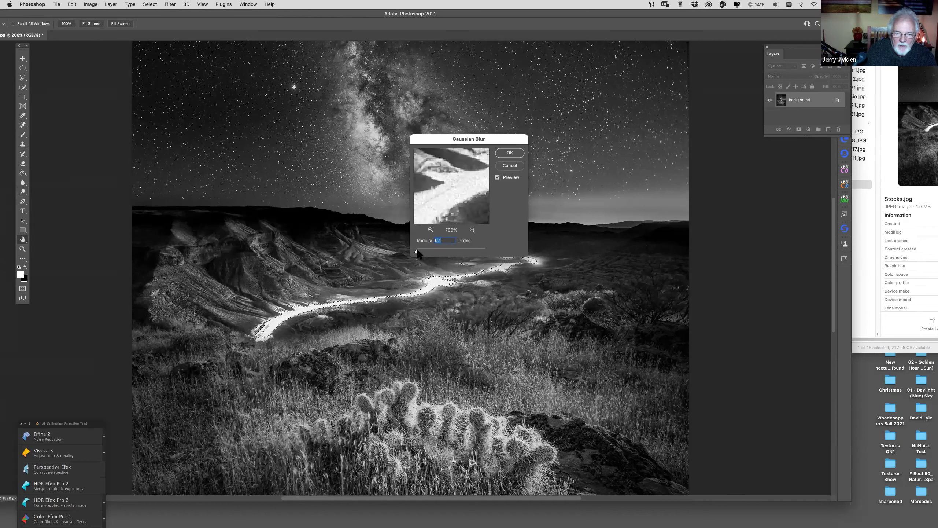
pyautogui.moveTo(418, 251); pyautogui.dragTo(420, 251)
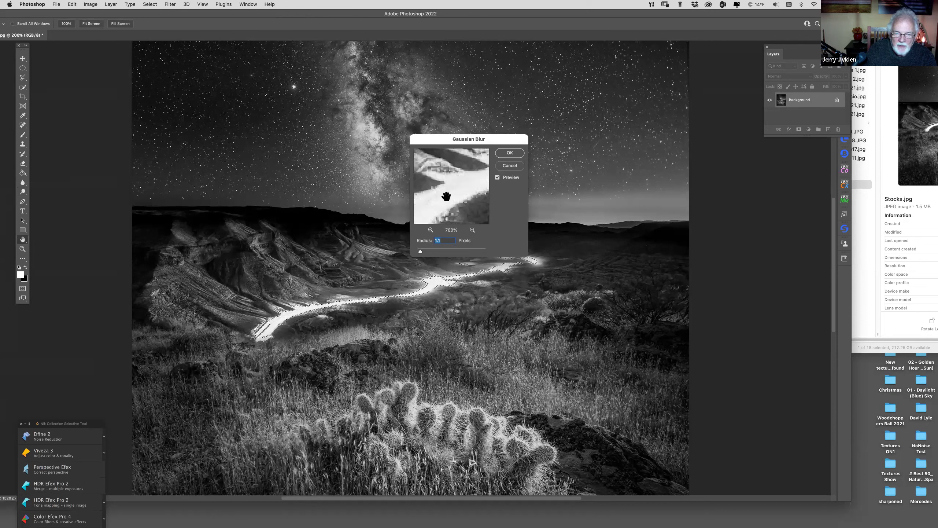
pyautogui.click(509, 151)
pyautogui.hotkey('ctrl', 'd')
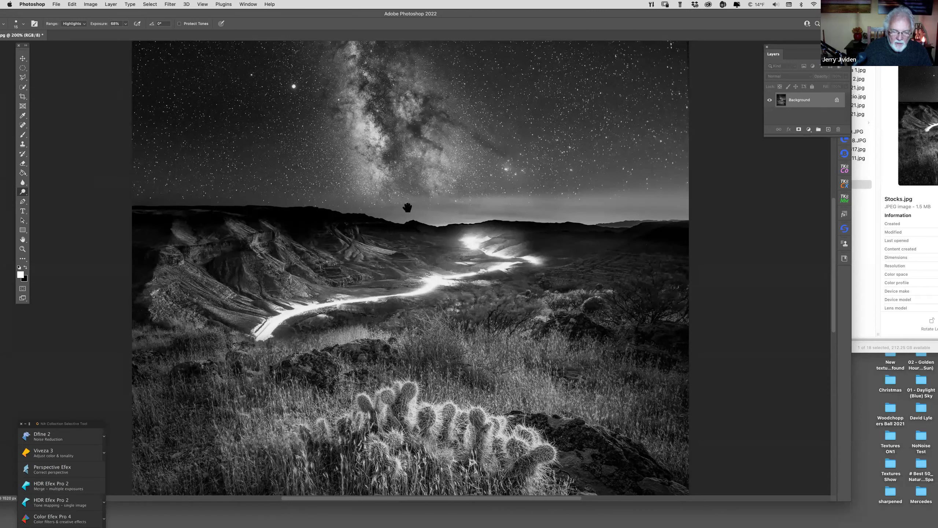
# Step: Darken the grass along the image's bottom edge using the Burn tool with range Shadows and exposure 5%, and undo the last stroke
pyautogui.scroll(-5, 399, 218)
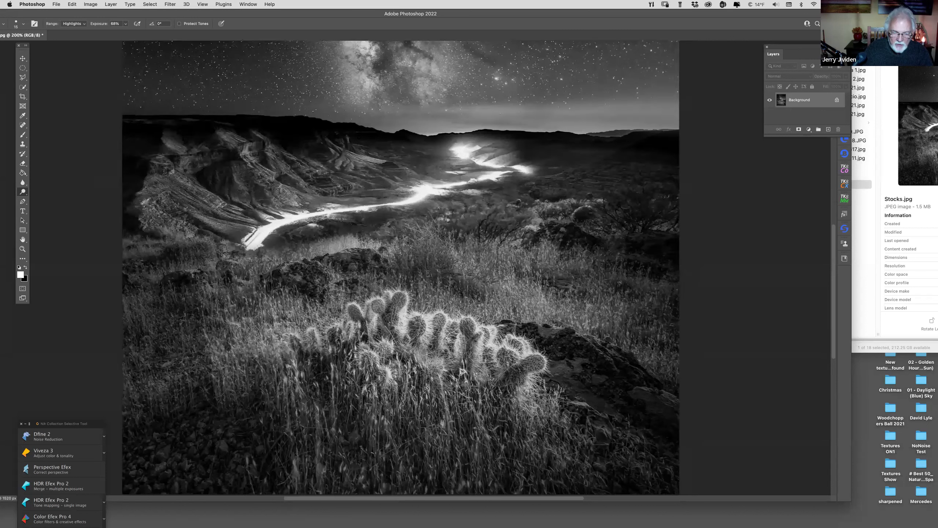
pyautogui.scroll(-3, 373, 276)
pyautogui.press('super+minus')
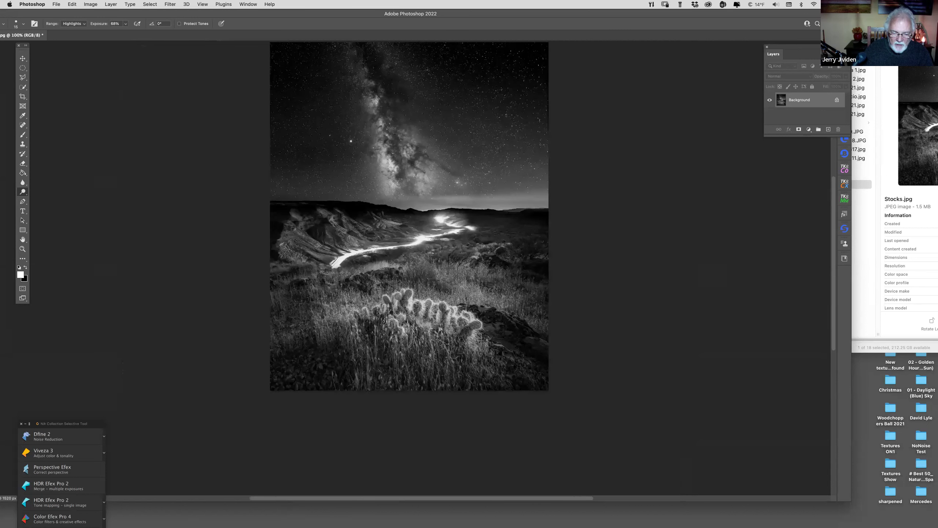
pyautogui.scroll(2, 253, 285)
pyautogui.moveTo(22, 195); pyautogui.dragTo(48, 200)
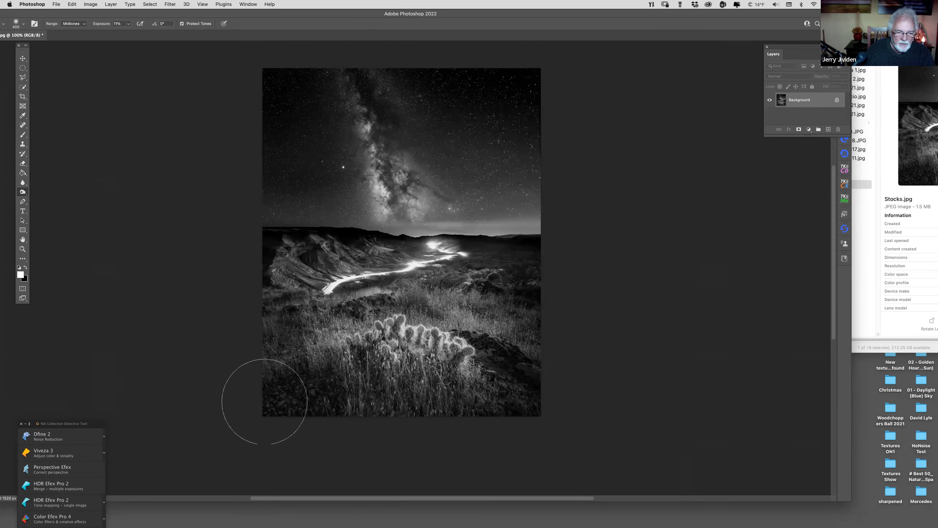
pyautogui.click(76, 20)
pyautogui.click(73, 16)
pyautogui.moveTo(104, 25); pyautogui.dragTo(98, 26)
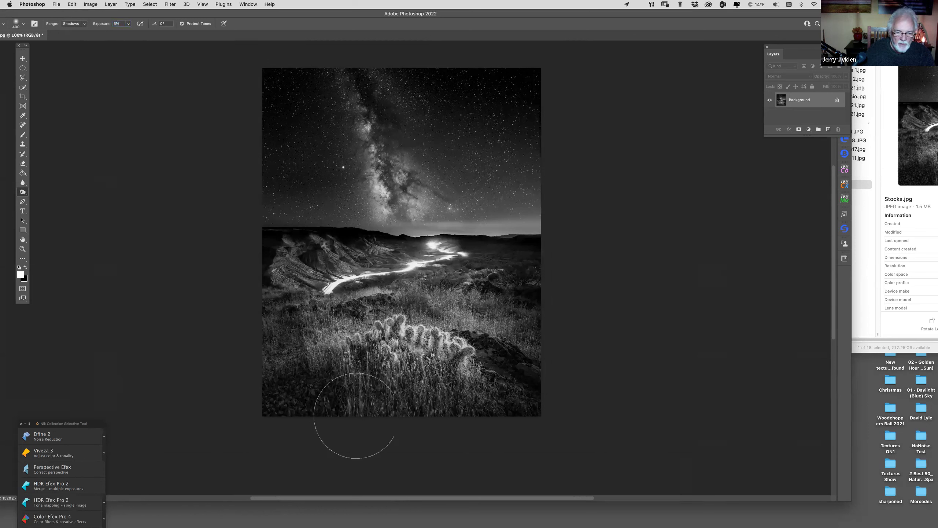
pyautogui.moveTo(355, 401)
pyautogui.mouseDown()
pyautogui.moveTo(402, 400)
pyautogui.moveTo(422, 420)
pyautogui.moveTo(457, 406)
pyautogui.moveTo(496, 419)
pyautogui.moveTo(597, 399)
pyautogui.mouseUp()
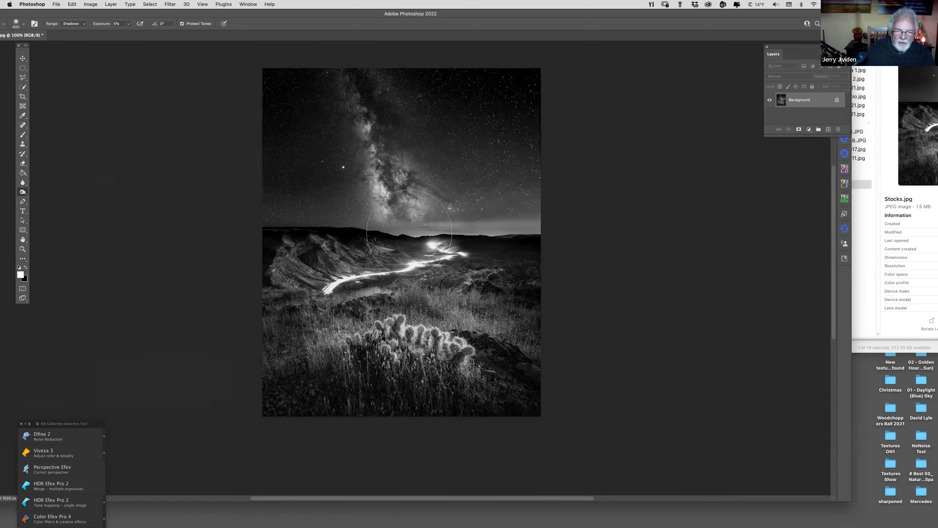
pyautogui.press('super+z')
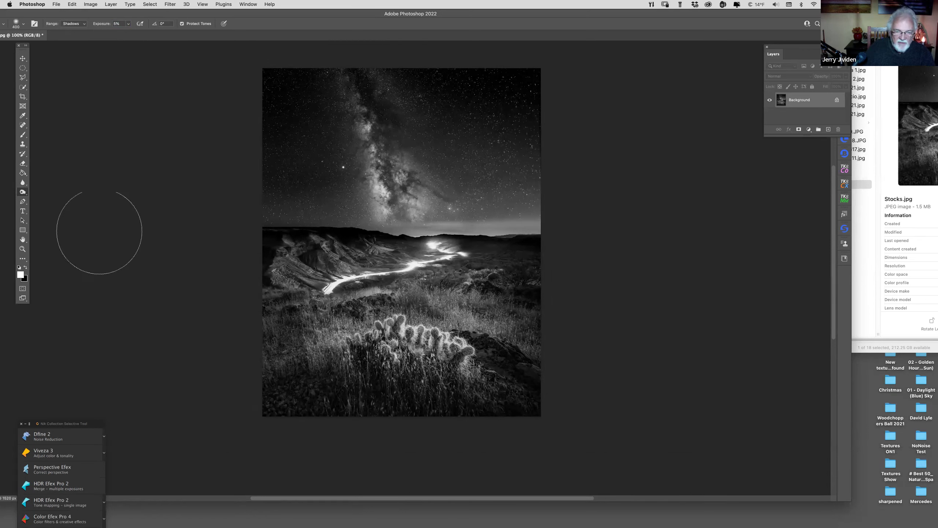
# Step: Burn the left edge of the foreground grass with the Burn tool's range at Midtones and exposure at 17%
pyautogui.click(73, 24)
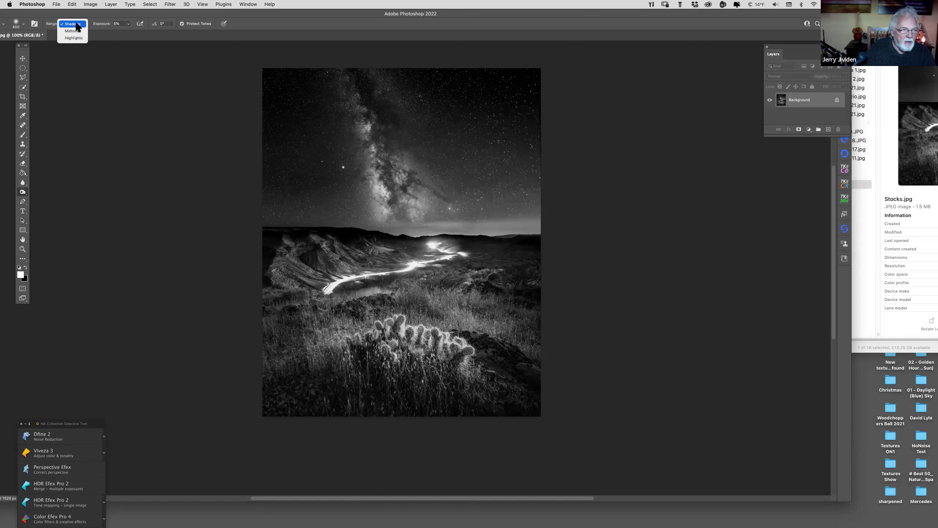
pyautogui.click(82, 32)
pyautogui.press('1')
pyautogui.press('7')
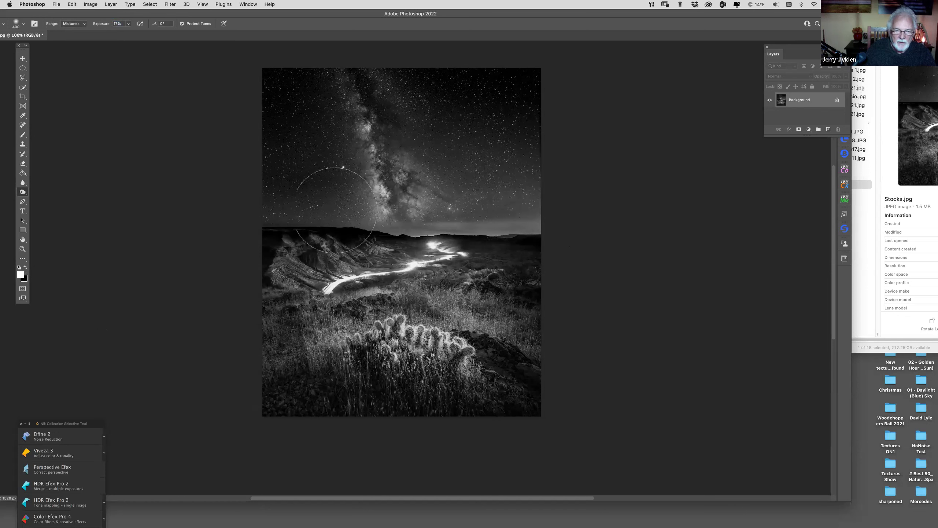
pyautogui.press('super+shift+z')
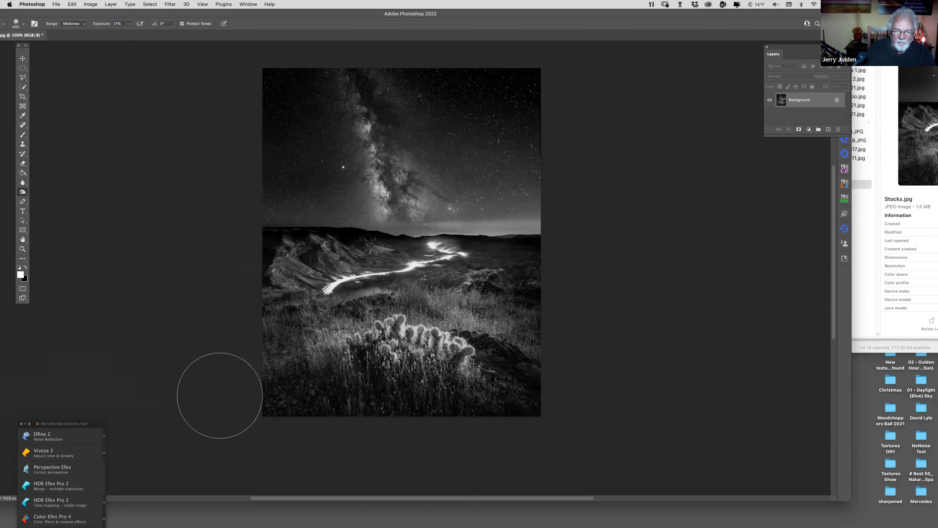
pyautogui.moveTo(287, 334)
pyautogui.mouseDown()
pyautogui.moveTo(294, 314)
pyautogui.moveTo(305, 321)
pyautogui.mouseUp()
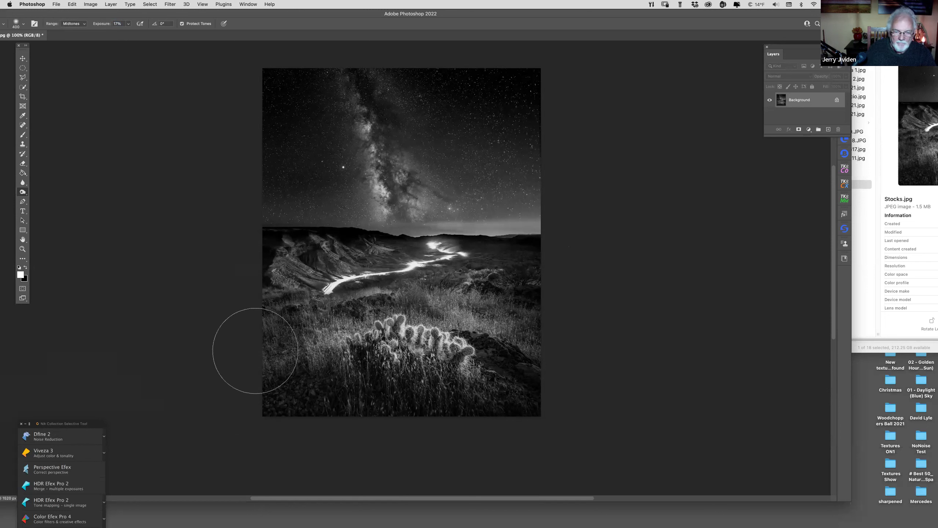
# Step: Close Stocks.jpg and open the CCCC Critque folder on the Dropbox website in Safari
pyautogui.press('super+w')
pyautogui.click(474, 191)
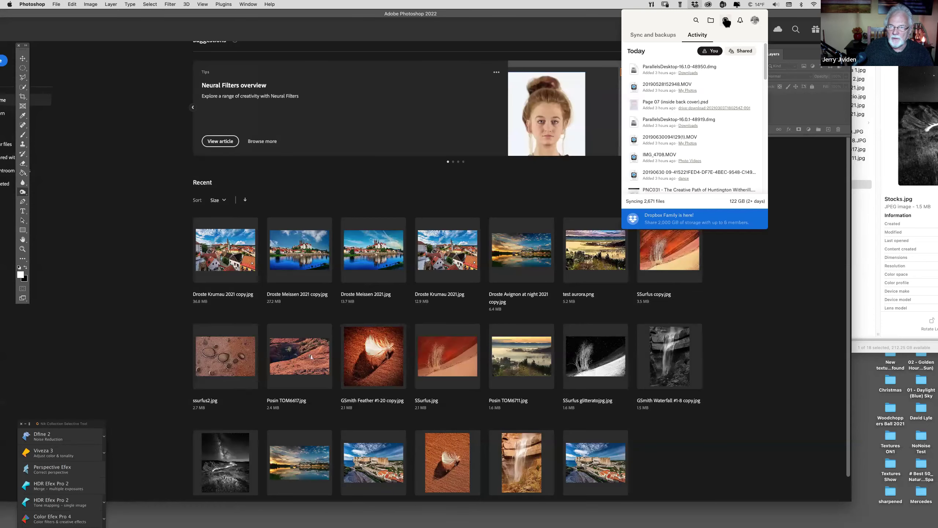
pyautogui.click(724, 20)
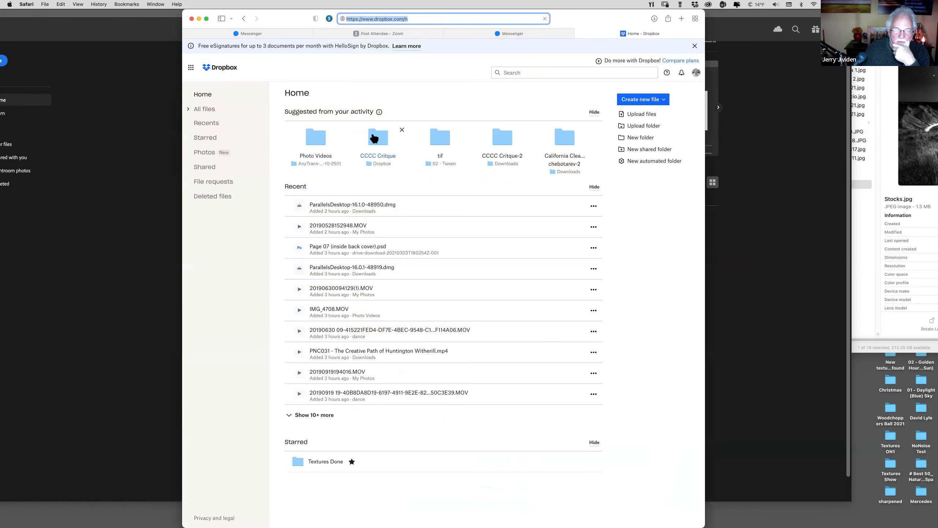
pyautogui.click(376, 137)
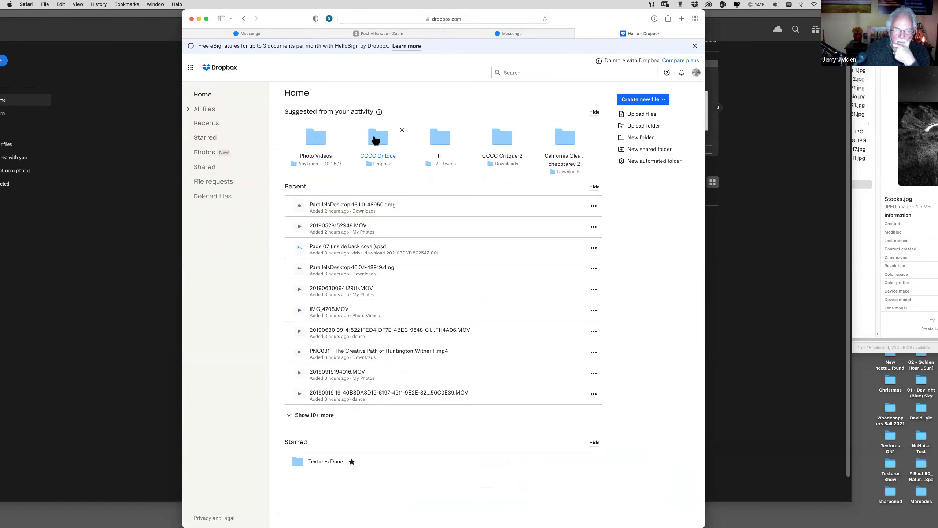
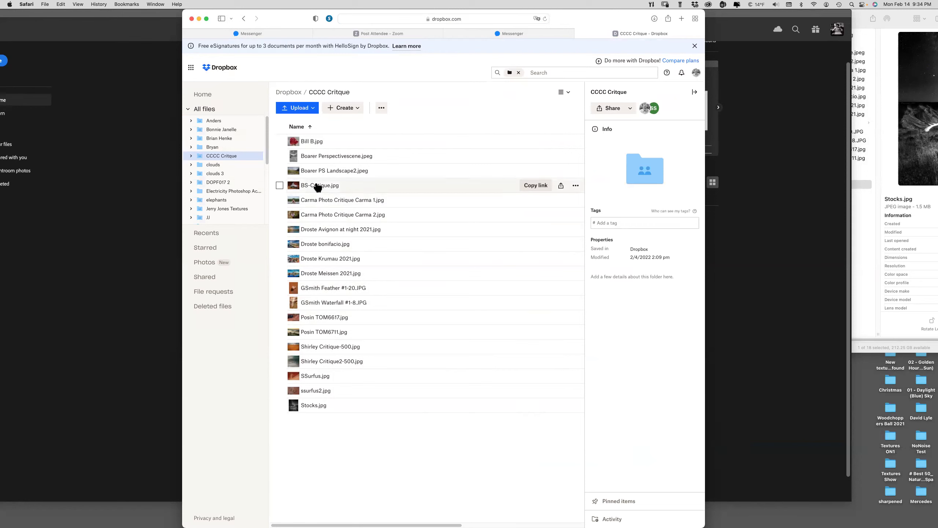
# Step: Open BS-Critique.jpg from the critique folder, download it, and check its progress in the downloads list
pyautogui.click(279, 186)
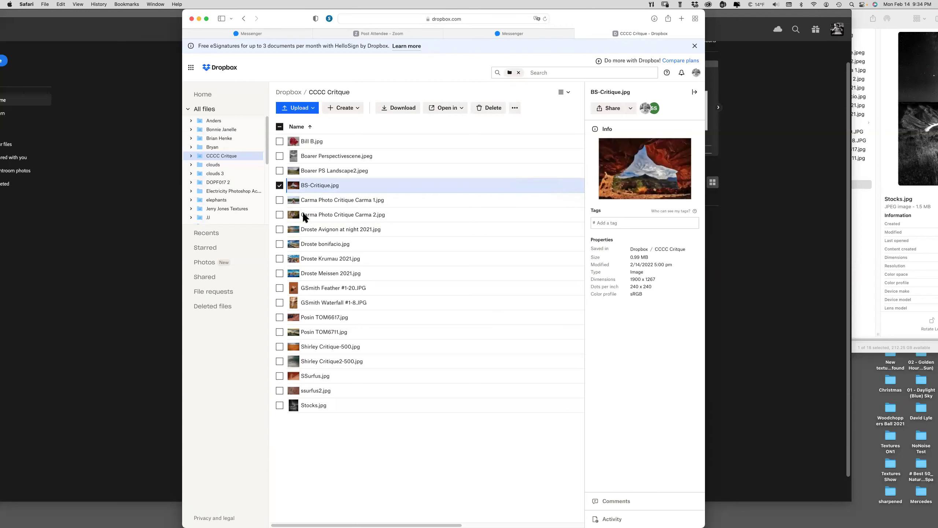
pyautogui.press('Return')
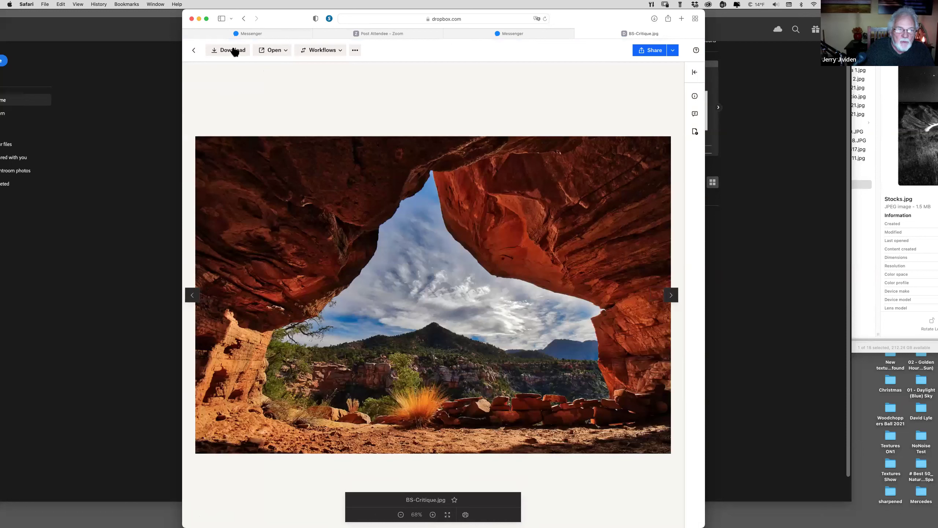
pyautogui.click(235, 53)
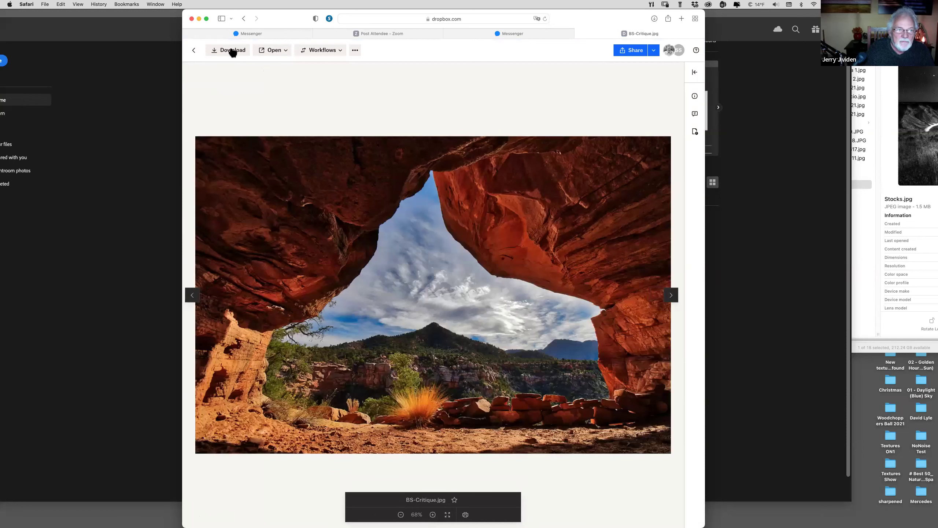
pyautogui.click(230, 54)
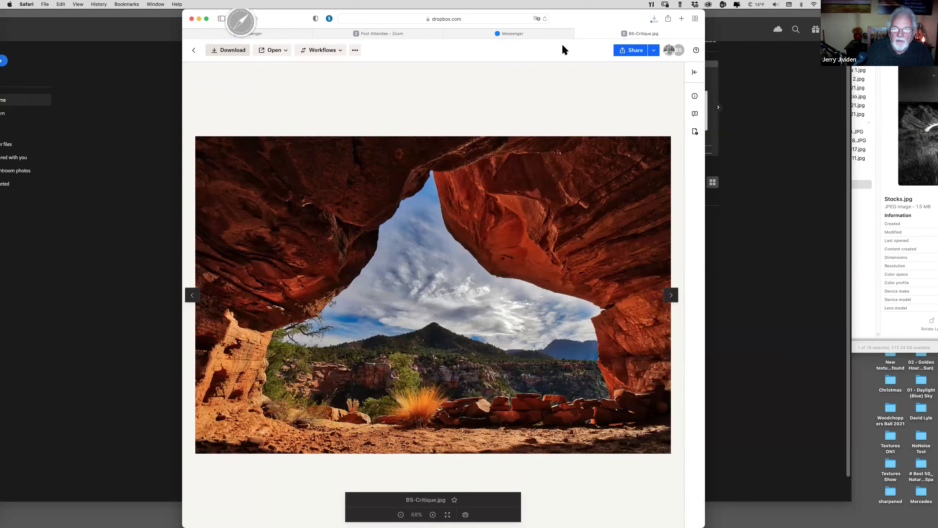
pyautogui.click(654, 19)
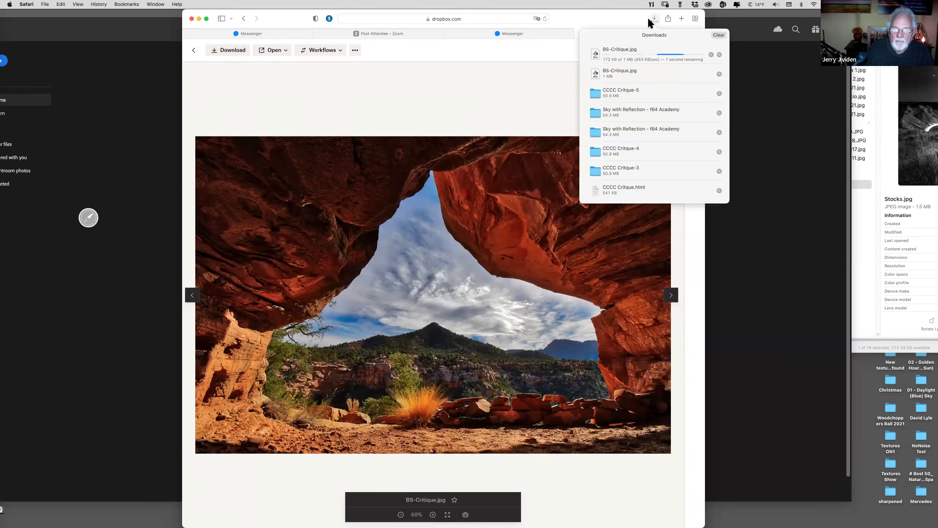
pyautogui.click(489, 61)
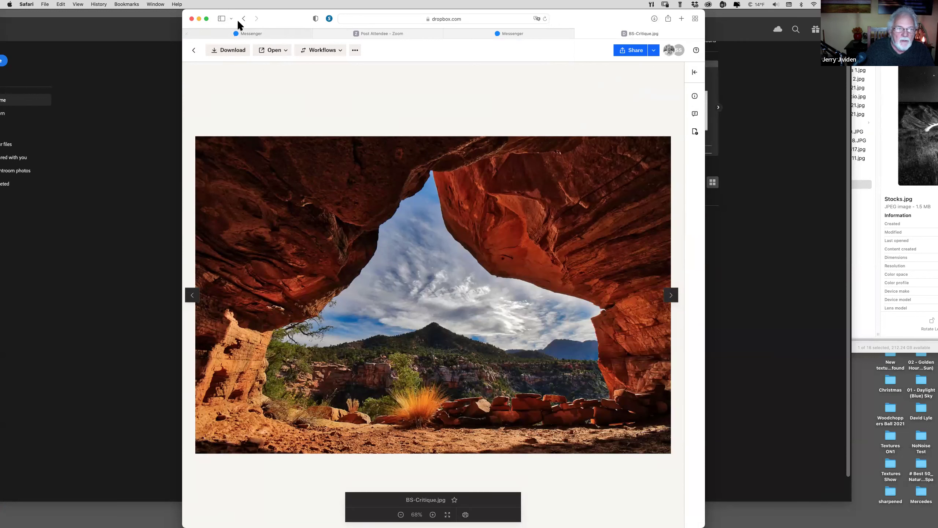
# Step: Return to the critique folder and download only Shirley Critique2-500.jpg, deselecting BS-Critique.jpg
pyautogui.click(243, 19)
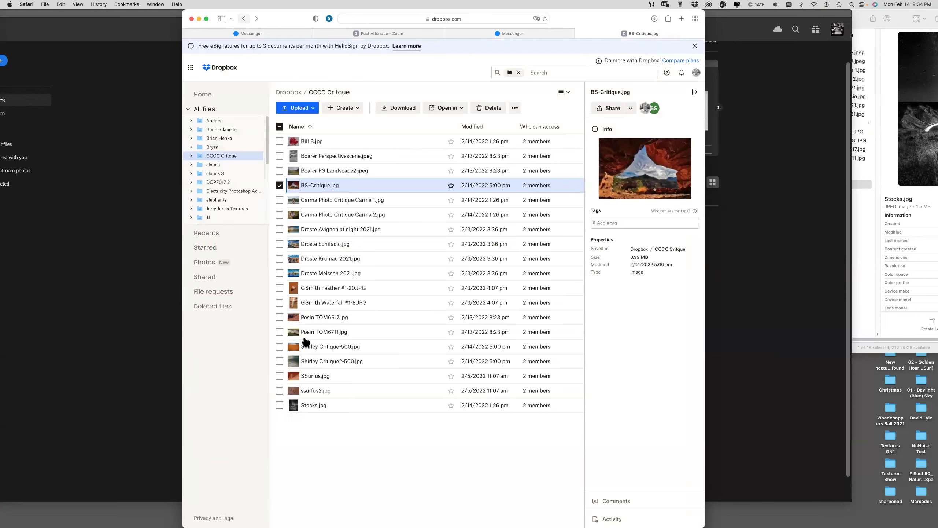
pyautogui.click(280, 362)
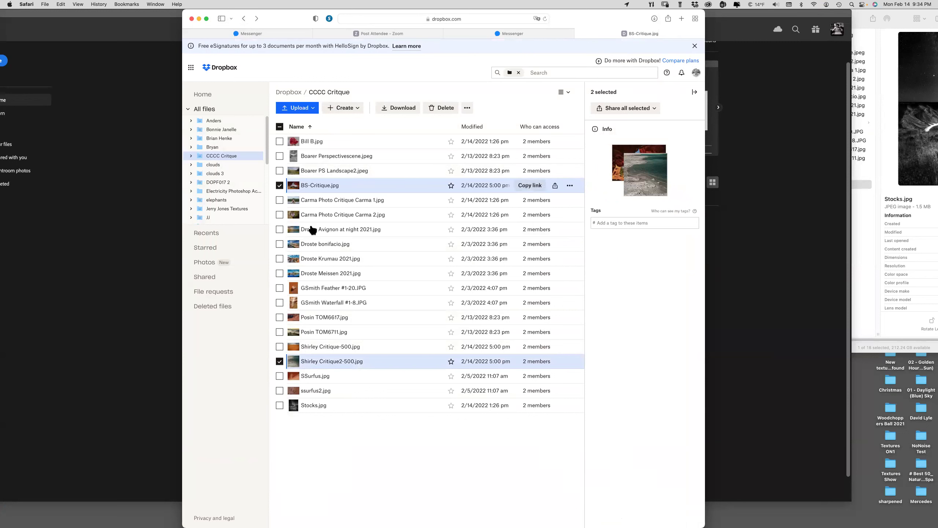
pyautogui.click(280, 185)
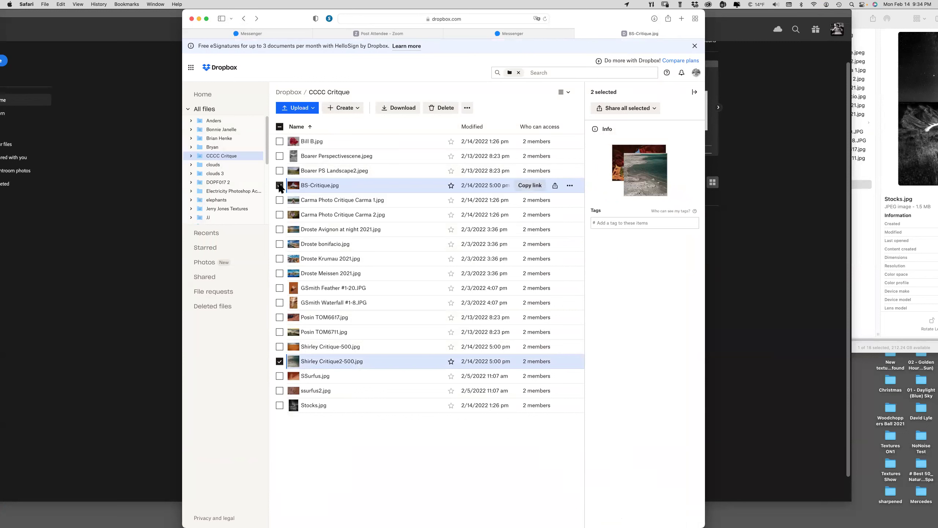
pyautogui.click(397, 108)
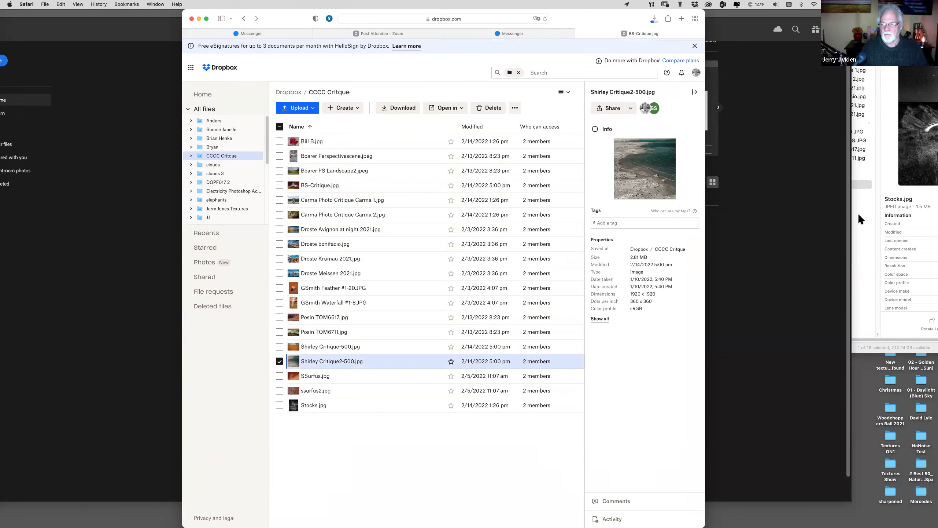
# Step: Select Shirley Critique-500.jpg in place of Shirley Critique2-500.jpg and download it
pyautogui.click(280, 348)
pyautogui.click(280, 362)
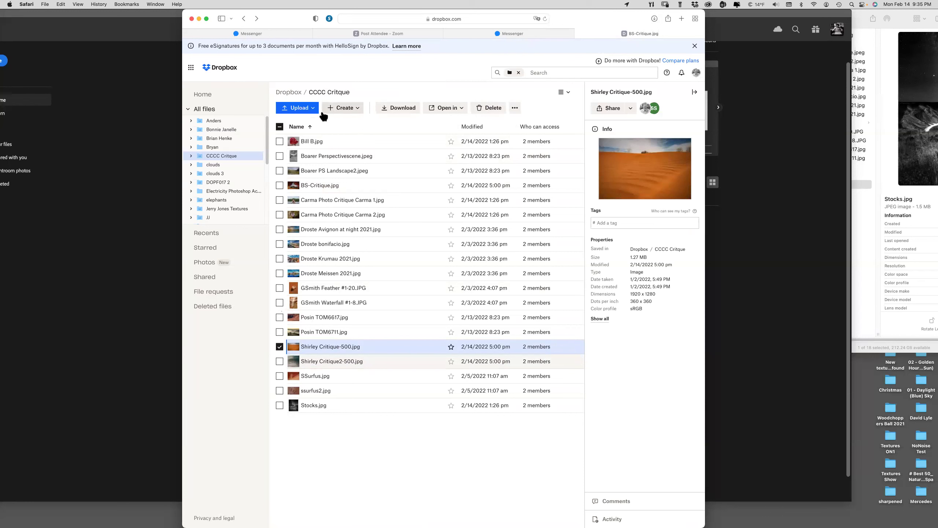
pyautogui.click(398, 111)
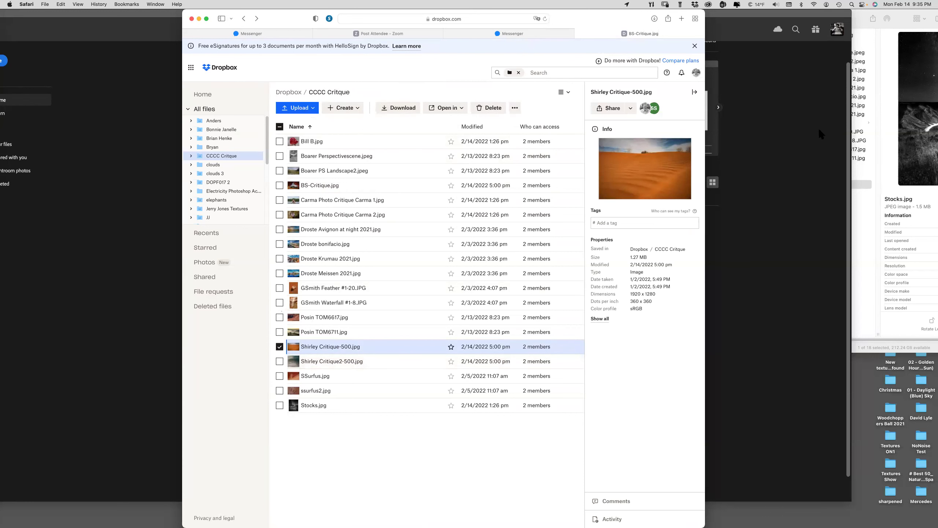
# Step: Switch to Photoshop and open Shirley Critique2-500.jpg from the Downloads folder
pyautogui.click(123, 66)
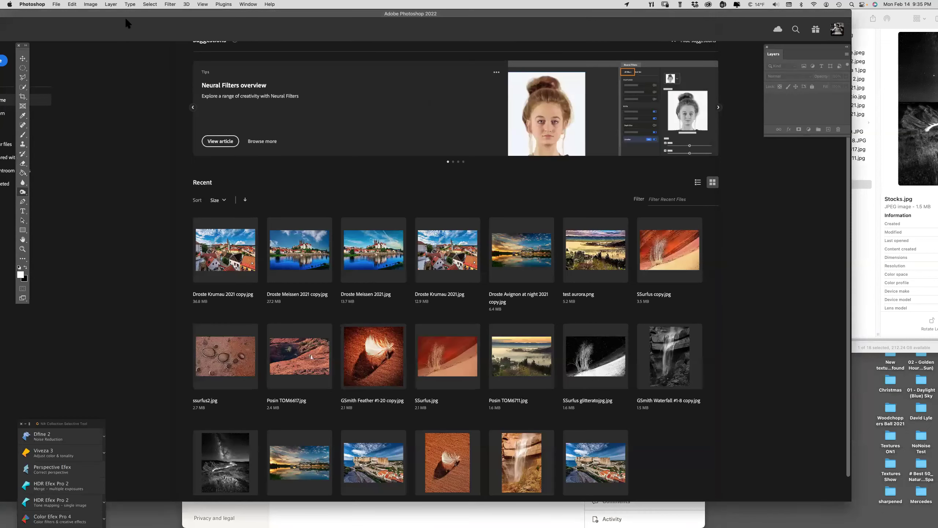
pyautogui.click(56, 4)
pyautogui.click(65, 21)
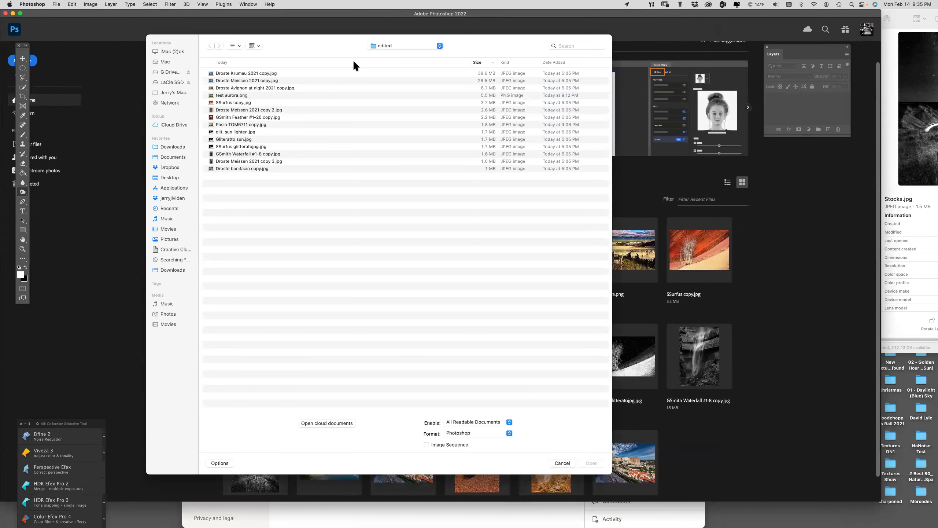
pyautogui.click(175, 147)
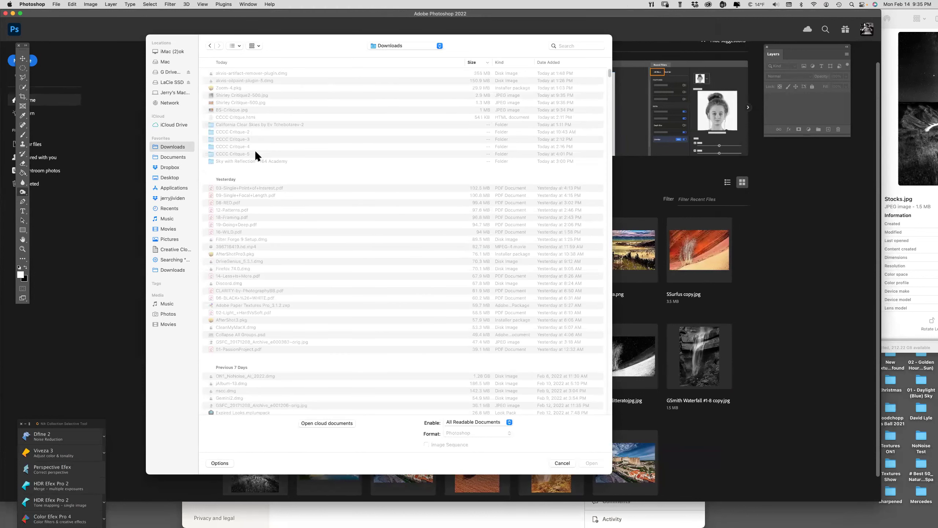
pyautogui.doubleClick(254, 153)
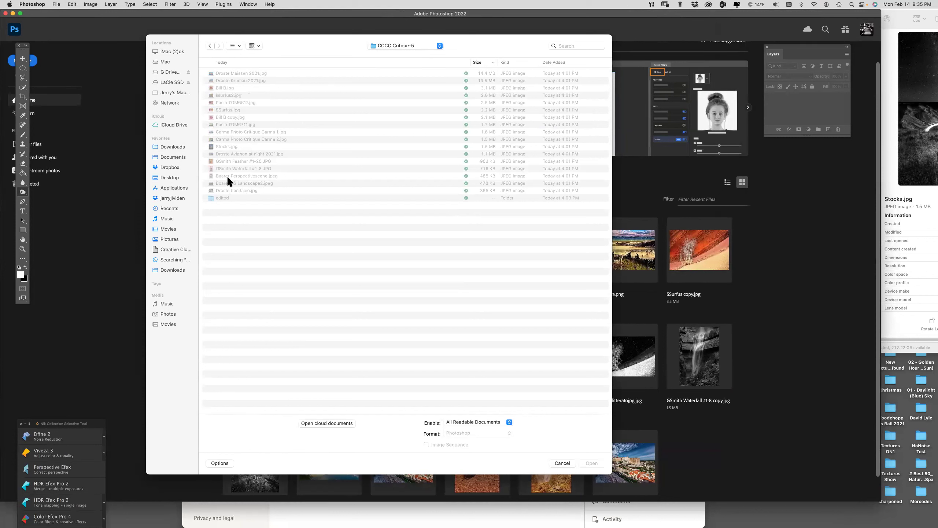
pyautogui.click(173, 149)
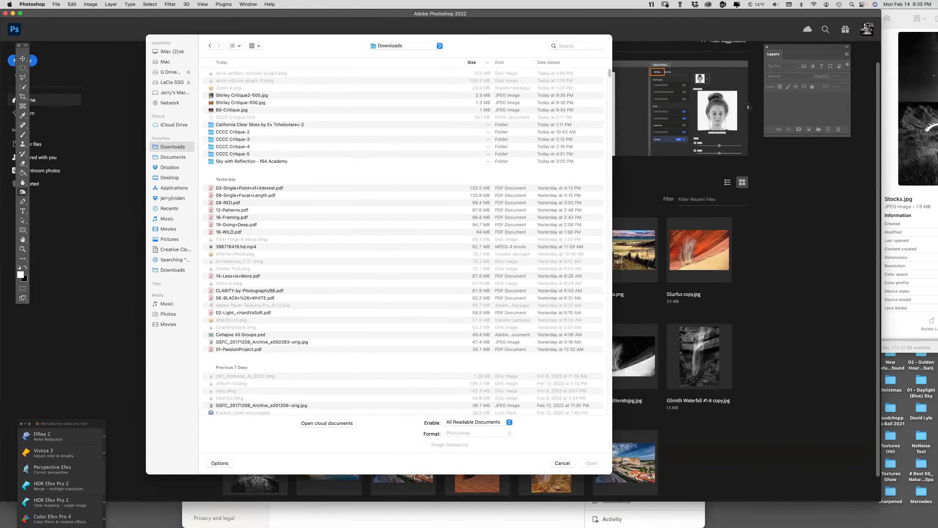
pyautogui.doubleClick(242, 95)
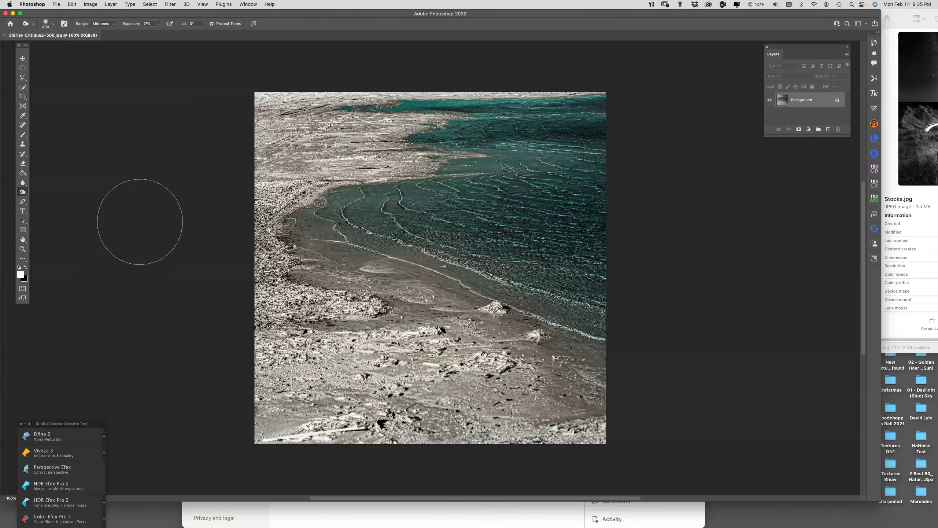
# Step: Apply a Vibrance adjustment to the beach photo, raising vibrance to +16 and moderately lowering saturation
pyautogui.click(90, 4)
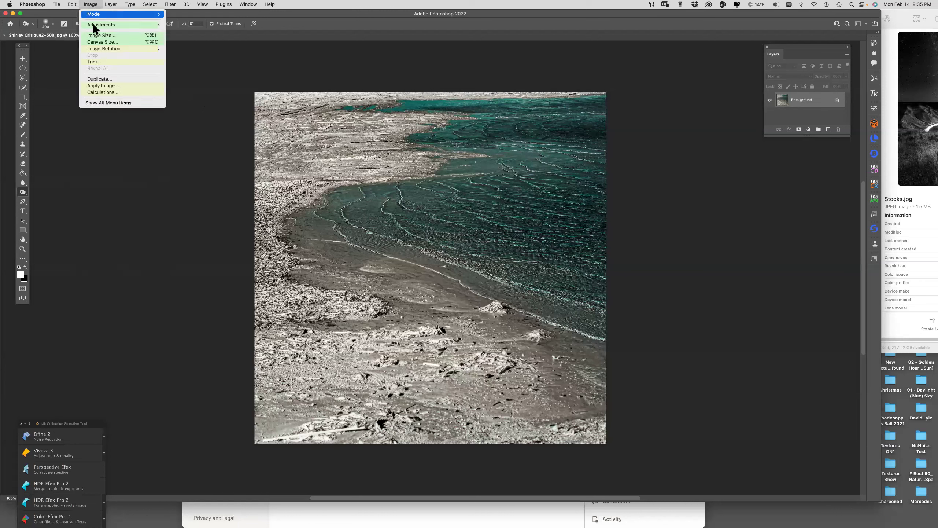
pyautogui.moveTo(146, 25)
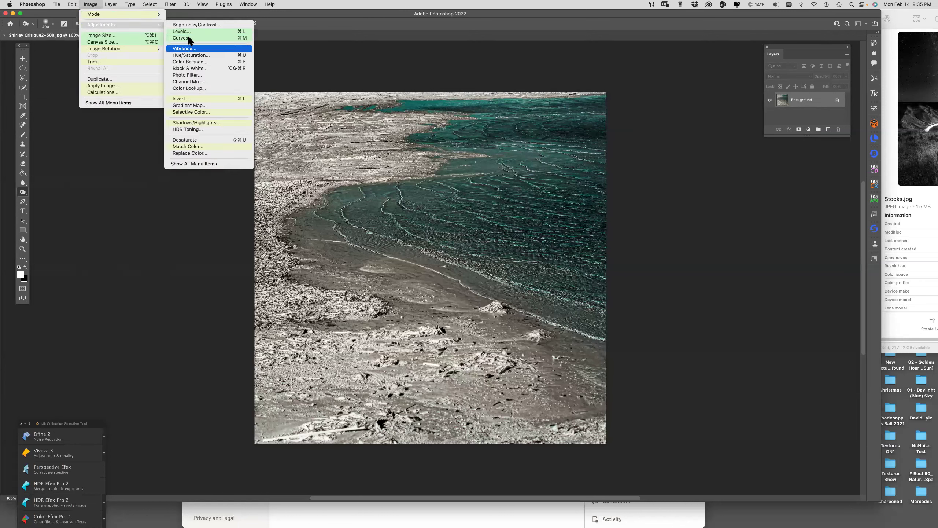
pyautogui.click(185, 48)
pyautogui.moveTo(620, 138); pyautogui.dragTo(621, 157)
pyautogui.click(659, 137)
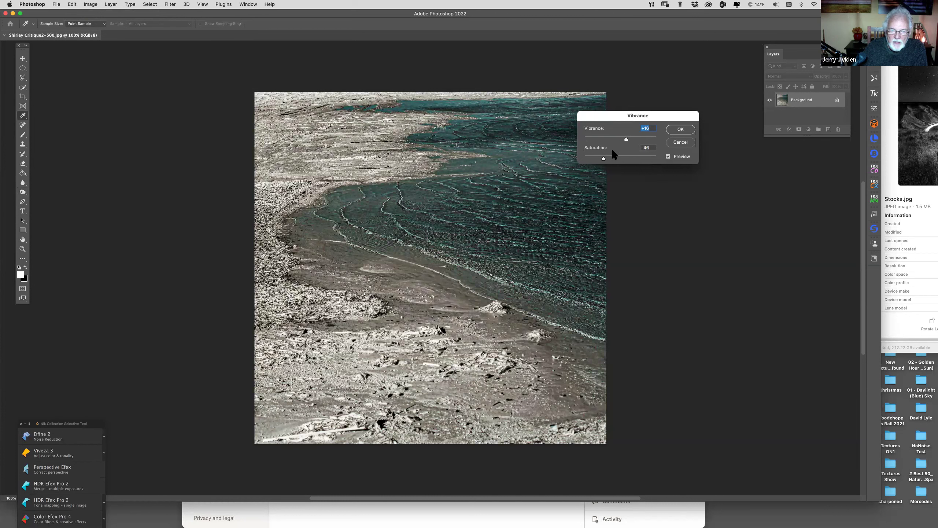
pyautogui.moveTo(604, 158); pyautogui.dragTo(613, 158)
pyautogui.moveTo(620, 116); pyautogui.dragTo(664, 107)
pyautogui.click(724, 123)
# Step: Activate the Burn tool and adjust its brush size to 500 pixels for the photo's lower-left corner
pyautogui.press('o')
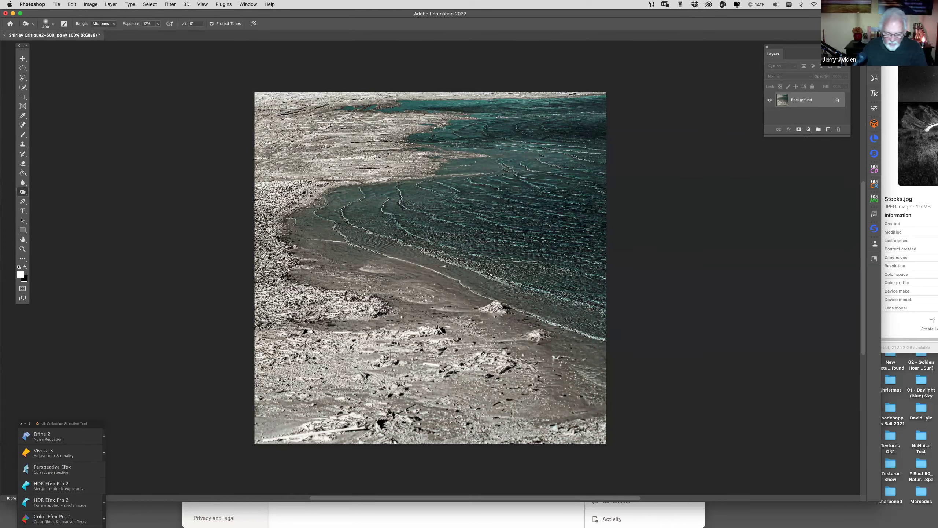
pyautogui.press(']')
pyautogui.press(']')
pyautogui.press(']')
pyautogui.press(']')
pyautogui.press(']')
pyautogui.press(']')
pyautogui.press(']')
pyautogui.press(']')
pyautogui.press(']')
pyautogui.press(']')
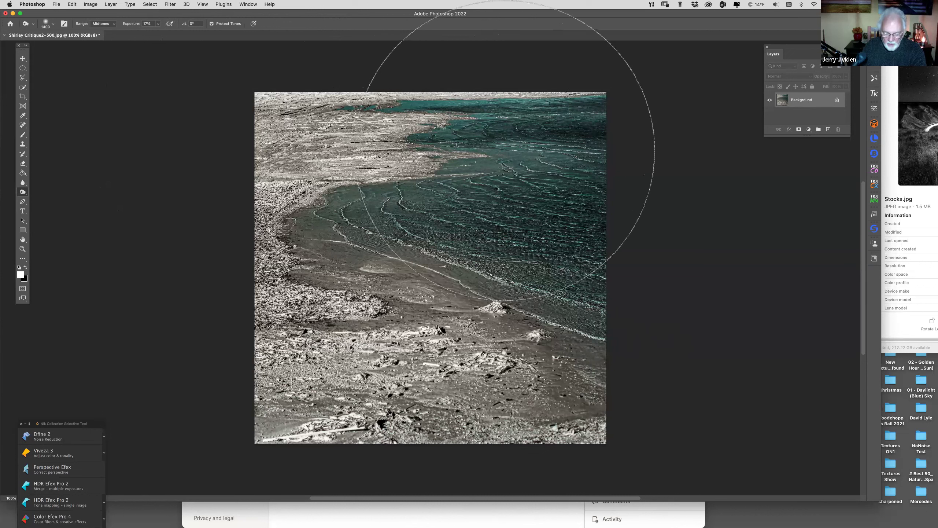
pyautogui.press('[')
pyautogui.press('[')
pyautogui.press('[')
pyautogui.press('[')
pyautogui.press('[')
pyautogui.press('[')
pyautogui.press('[')
pyautogui.press('[')
pyautogui.press('[')
pyautogui.press('[')
pyautogui.press('[')
pyautogui.press('[')
pyautogui.press('[')
pyautogui.press('[')
pyautogui.press('[')
pyautogui.press('[')
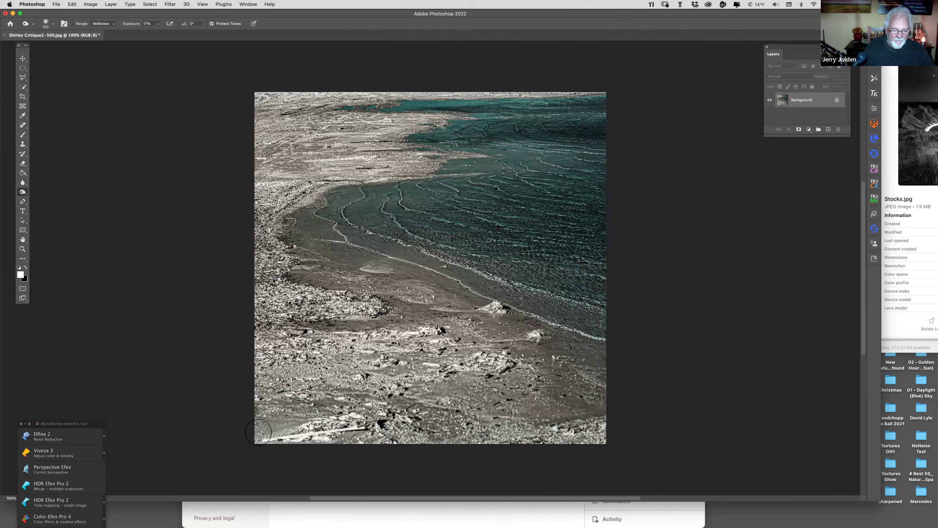
pyautogui.press(']')
pyautogui.press(']')
pyautogui.press(']')
pyautogui.press(']')
pyautogui.press(']')
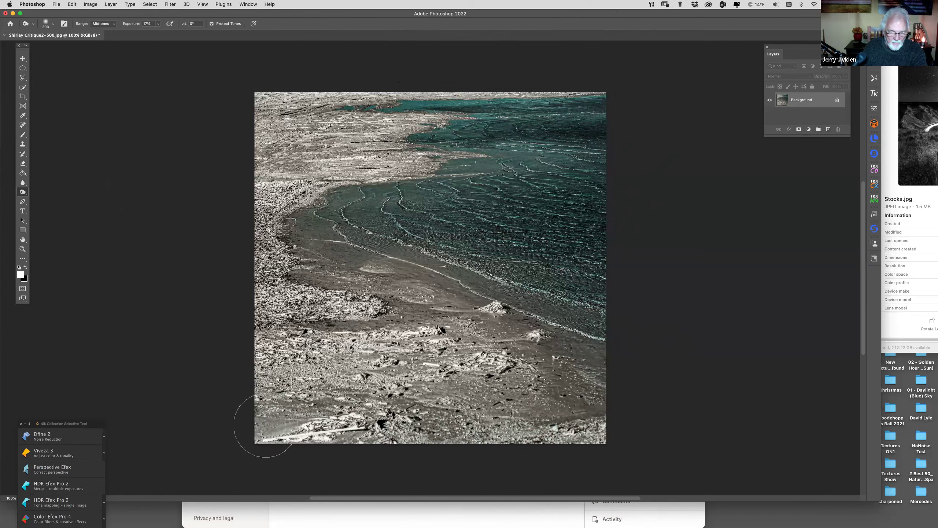
pyautogui.press(']')
pyautogui.press(']')
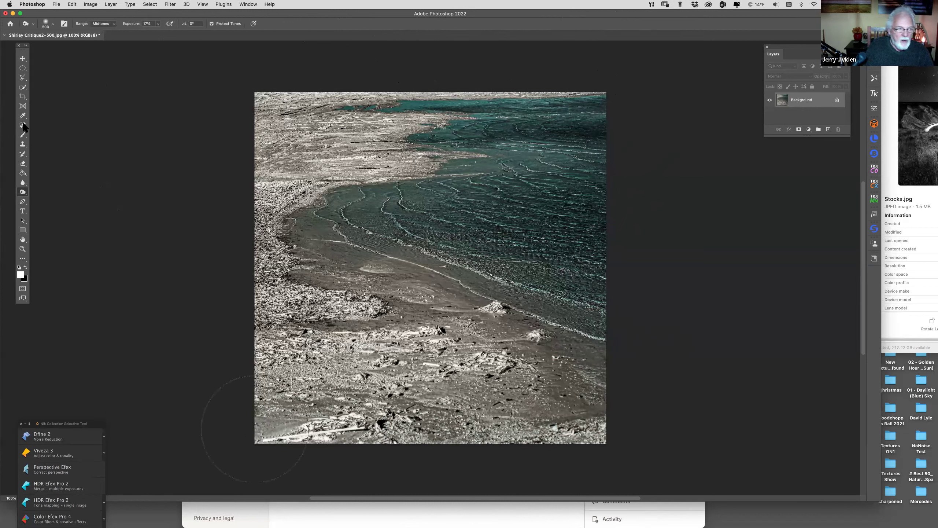
# Step: Crop a strip off the bottom edge of the beach photo
pyautogui.click(22, 98)
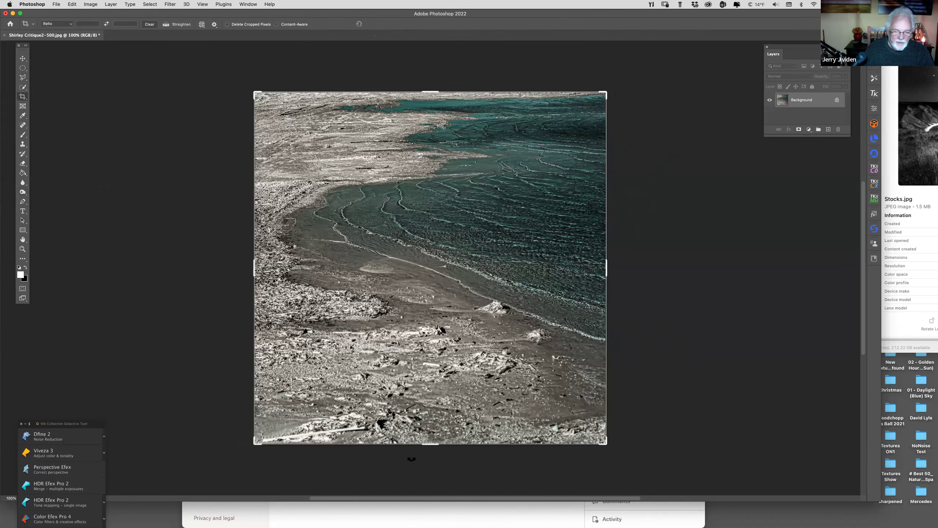
pyautogui.moveTo(429, 443); pyautogui.dragTo(424, 429)
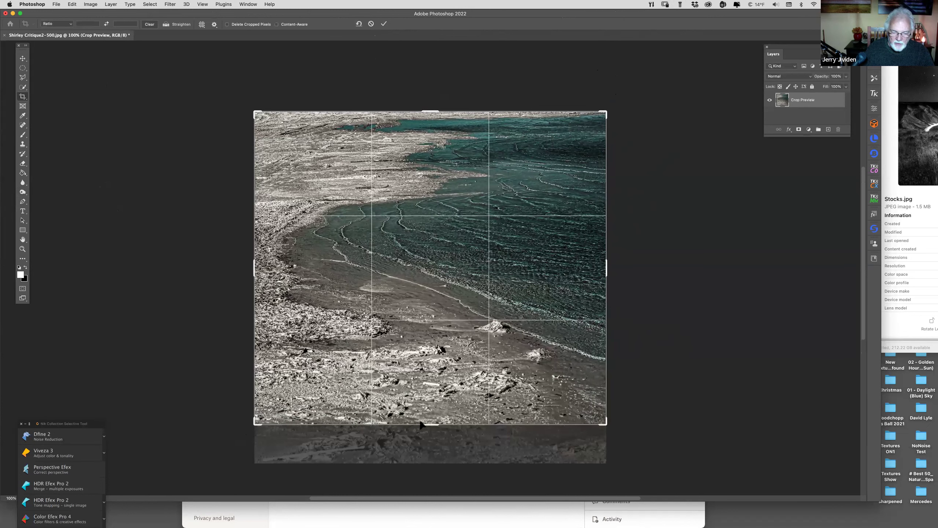
pyautogui.moveTo(427, 426); pyautogui.dragTo(419, 417)
pyautogui.press('Return')
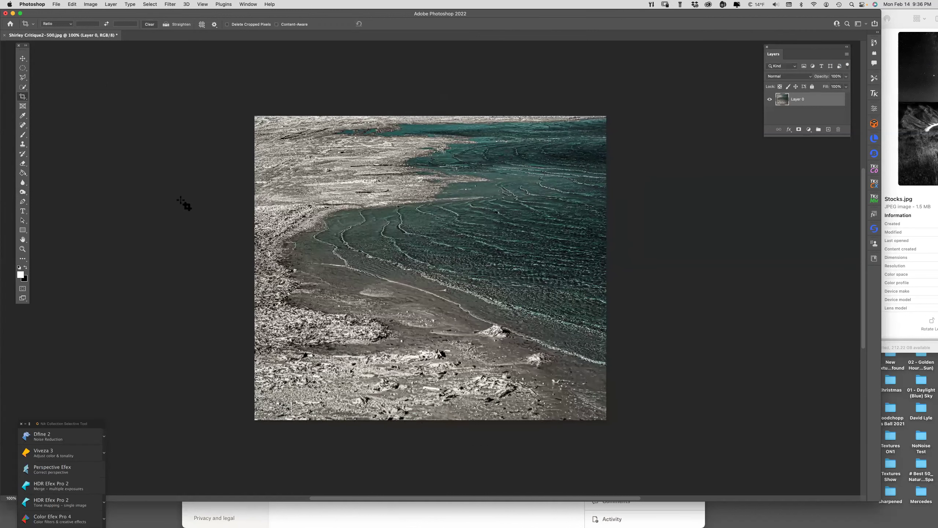
# Step: Crop the beach photo to a 1:1 (Square) ratio, trimming the left shore and the driftwood along the bottom edge
pyautogui.click(22, 96)
pyautogui.click(65, 25)
pyautogui.click(67, 26)
pyautogui.click(71, 26)
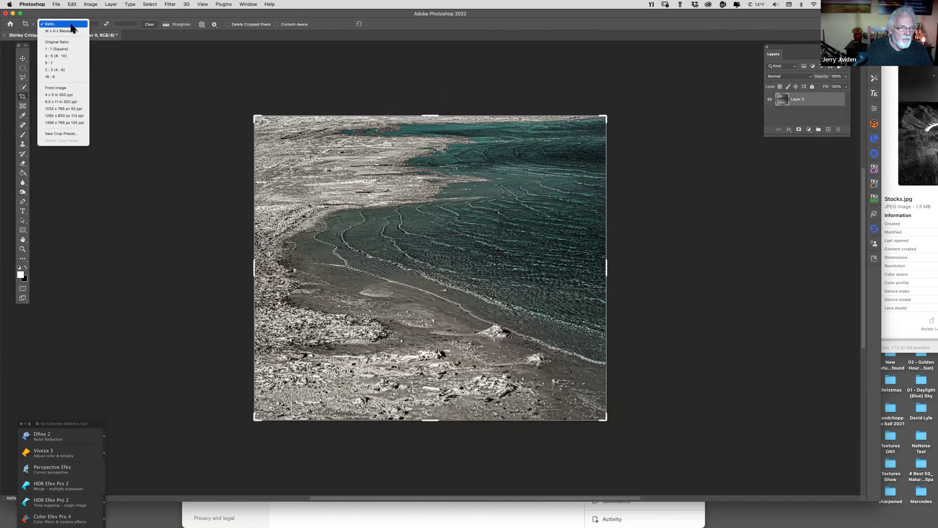
pyautogui.click(57, 49)
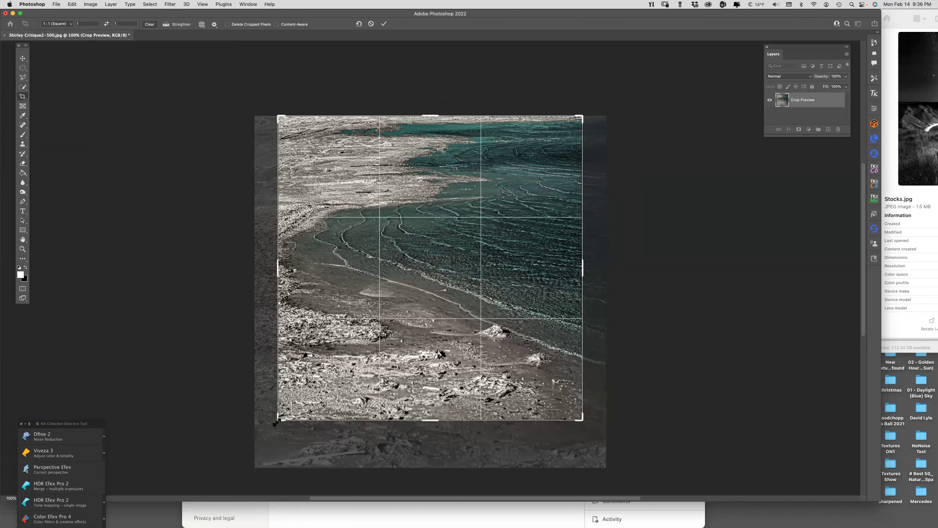
pyautogui.moveTo(273, 431); pyautogui.dragTo(266, 437)
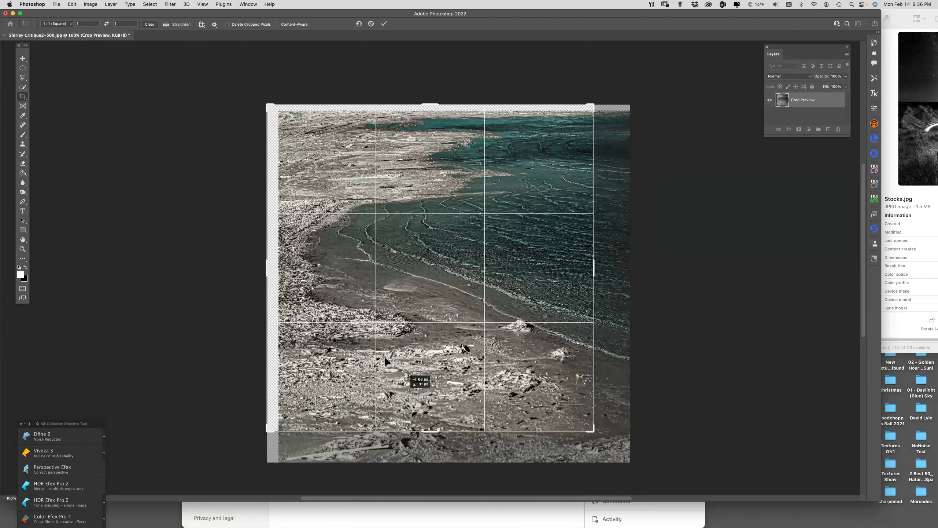
pyautogui.moveTo(384, 357); pyautogui.dragTo(385, 353)
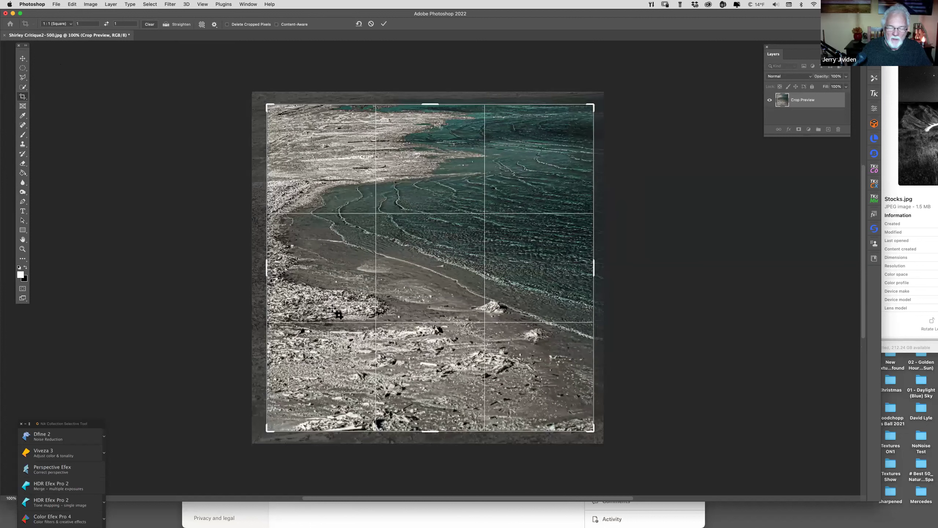
pyautogui.press('Escape')
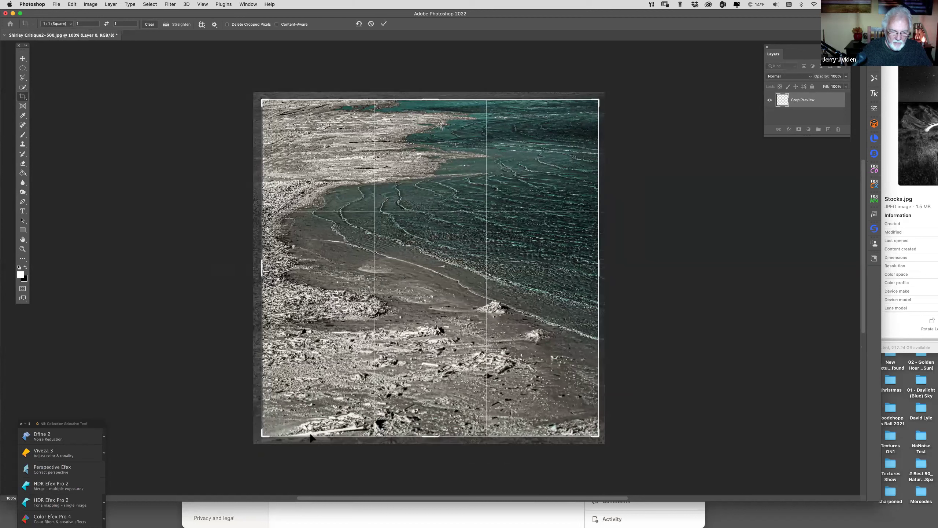
pyautogui.moveTo(263, 435); pyautogui.dragTo(282, 417)
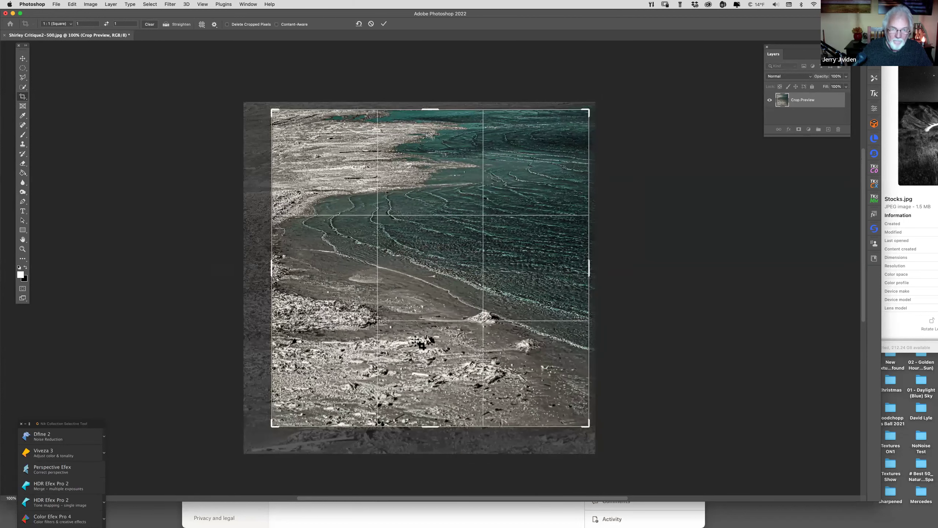
pyautogui.press('Return')
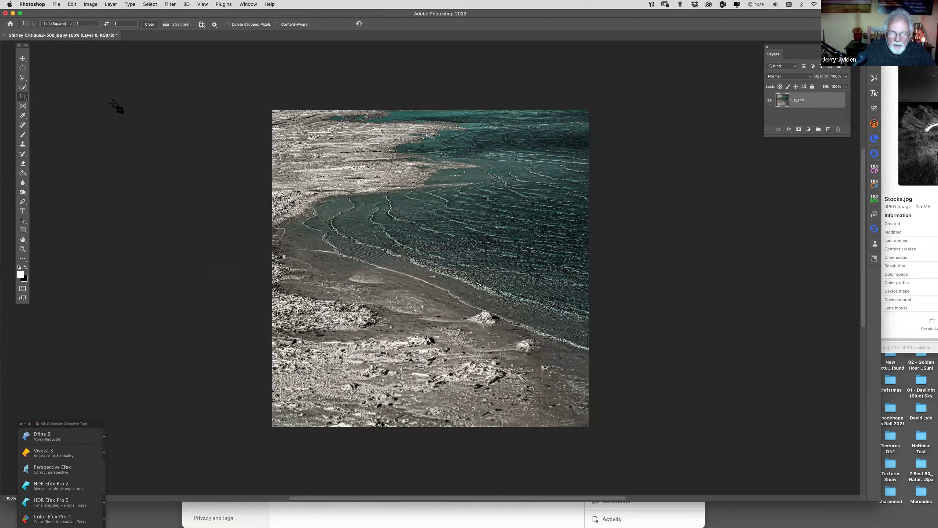
# Step: Burn the foreground shore at midtones range and 17% exposure, and duplicate the layer
pyautogui.click(23, 192)
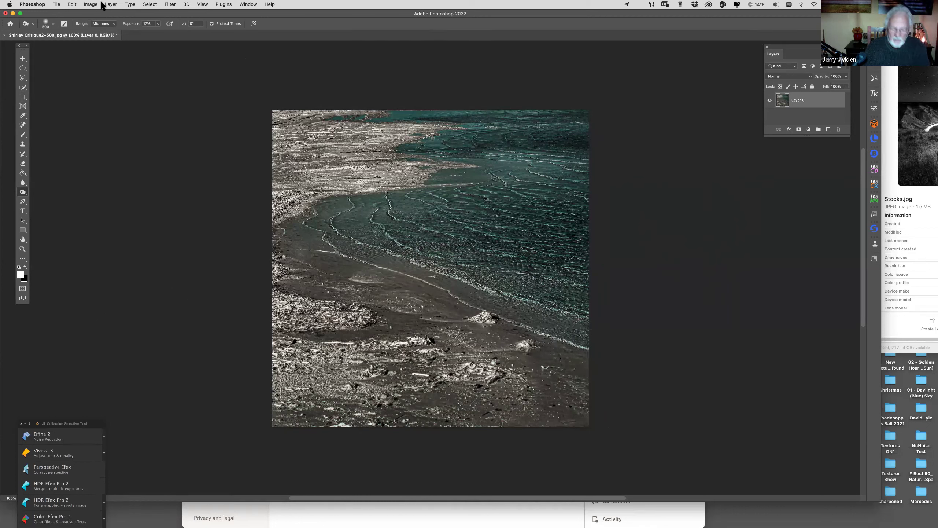
pyautogui.press('super+j')
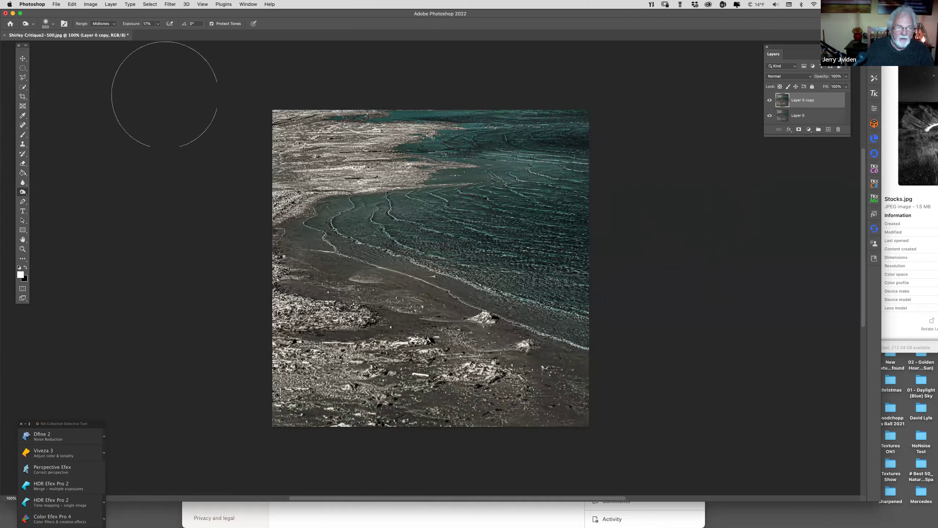
# Step: Open the duplicate layer in Nik Collection's Silver Efex Pro 3 and try the 024 Full Contrast and Structure preset
pyautogui.click(171, 4)
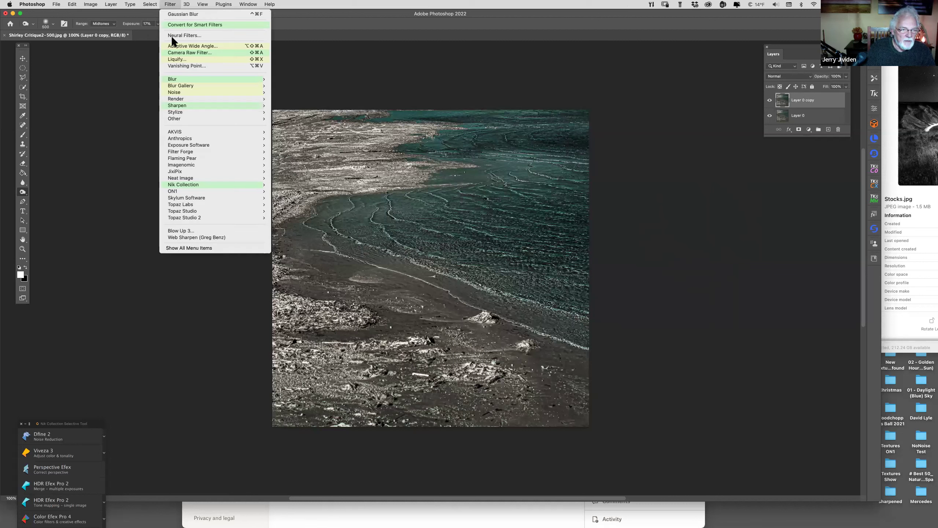
pyautogui.moveTo(222, 184)
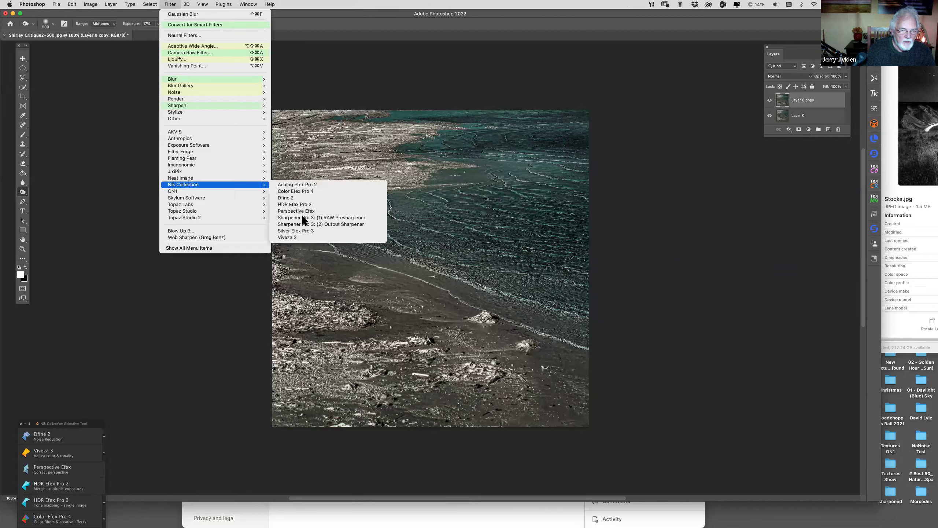
pyautogui.click(315, 231)
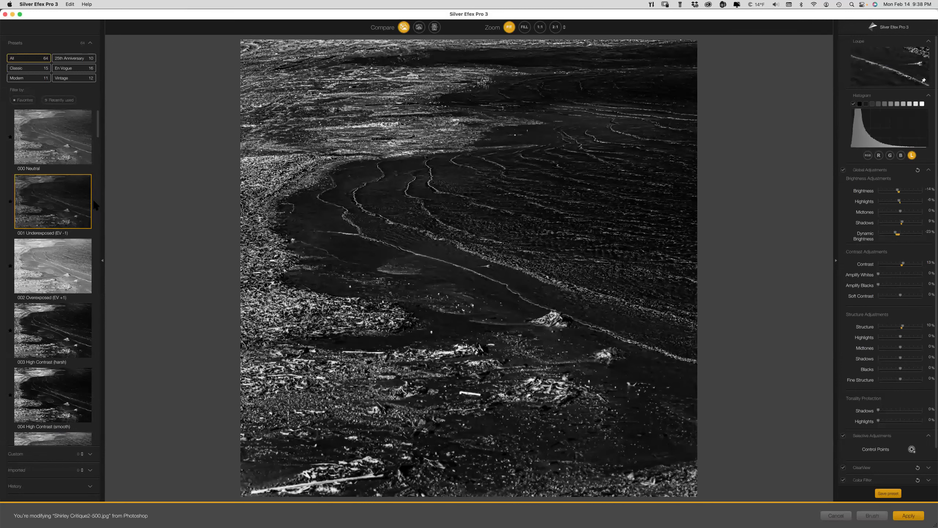
pyautogui.scroll(-10, 77, 212)
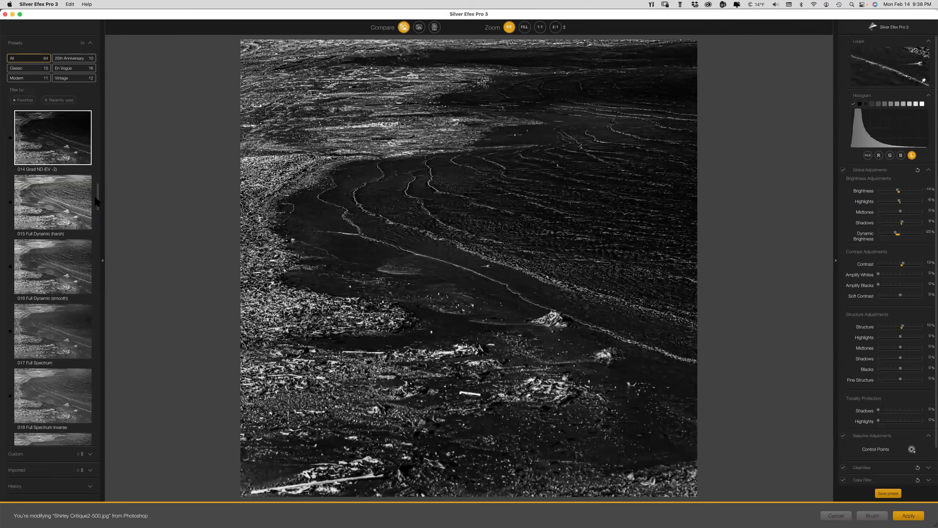
pyautogui.scroll(-6, 61, 201)
pyautogui.click(61, 201)
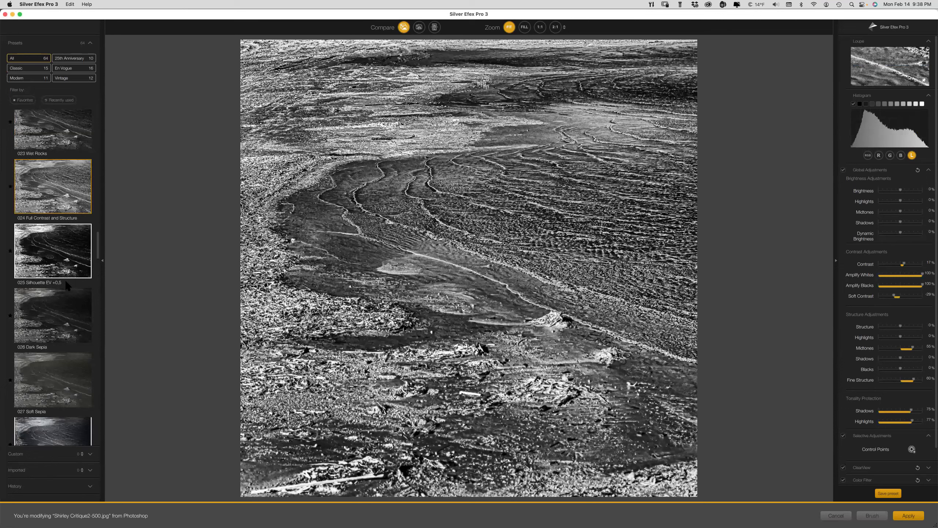
# Step: Try the 033 Yellowed 1 and 035 Antique Plate I presets on the beach photo
pyautogui.scroll(-5, 96, 281)
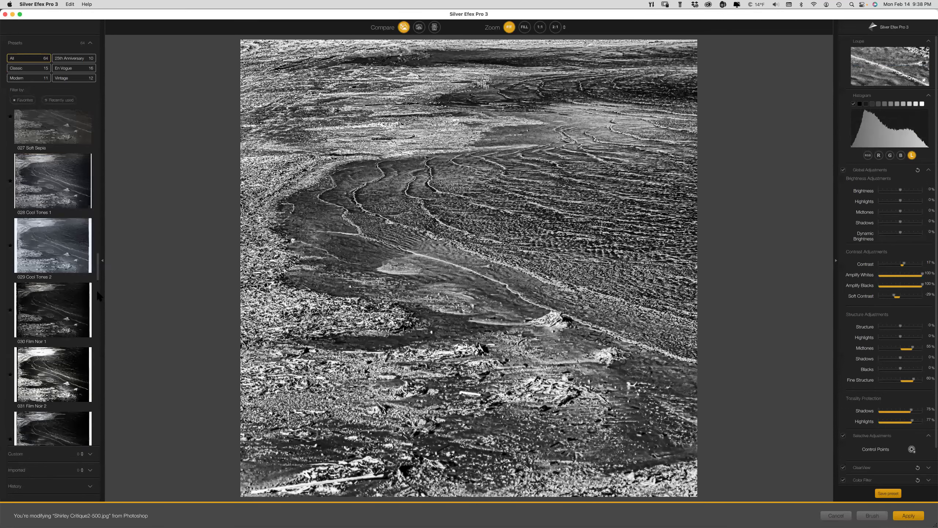
pyautogui.scroll(-3, 65, 275)
pyautogui.click(64, 274)
pyautogui.scroll(-2, 64, 274)
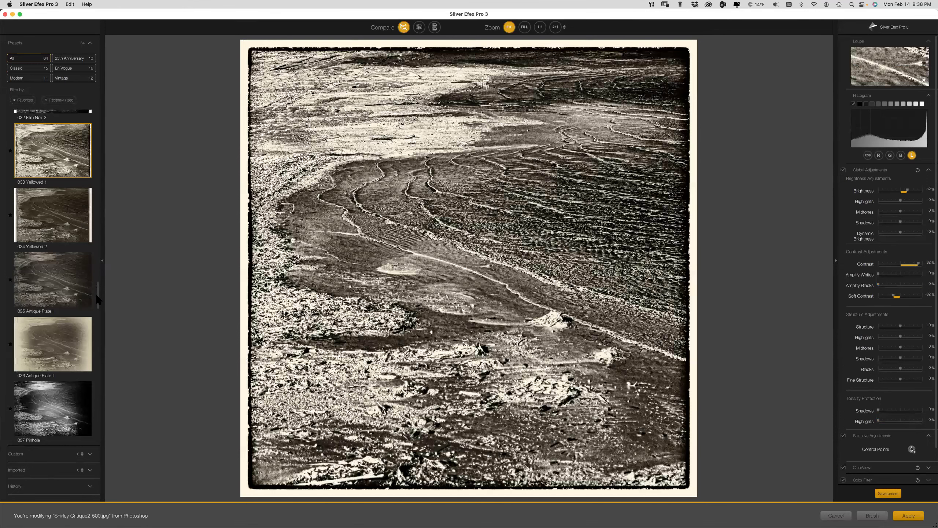
pyautogui.click(94, 313)
pyautogui.scroll(-1, 92, 322)
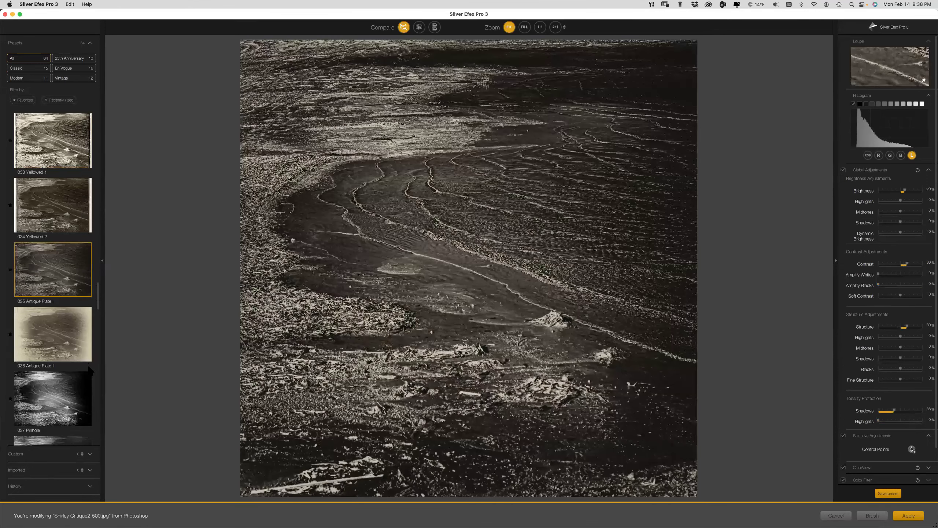
# Step: Try the Street - High Contrast preset and cancel Silver Efex Pro without applying it
pyautogui.scroll(-20, 89, 367)
pyautogui.scroll(-15, 82, 415)
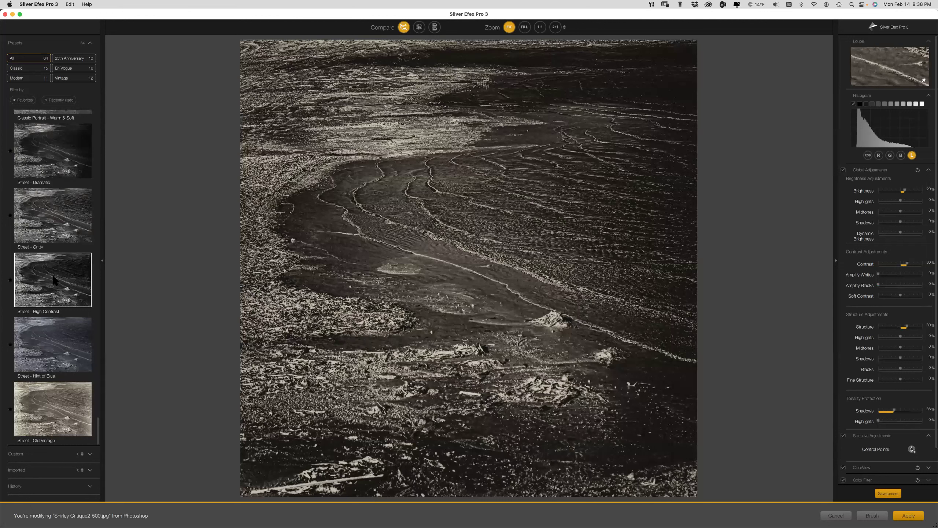
pyautogui.click(50, 279)
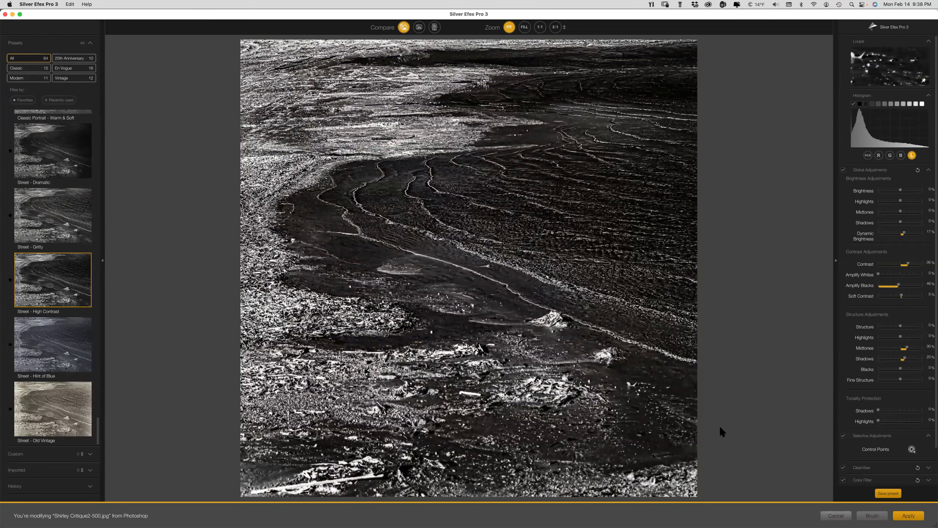
pyautogui.click(836, 516)
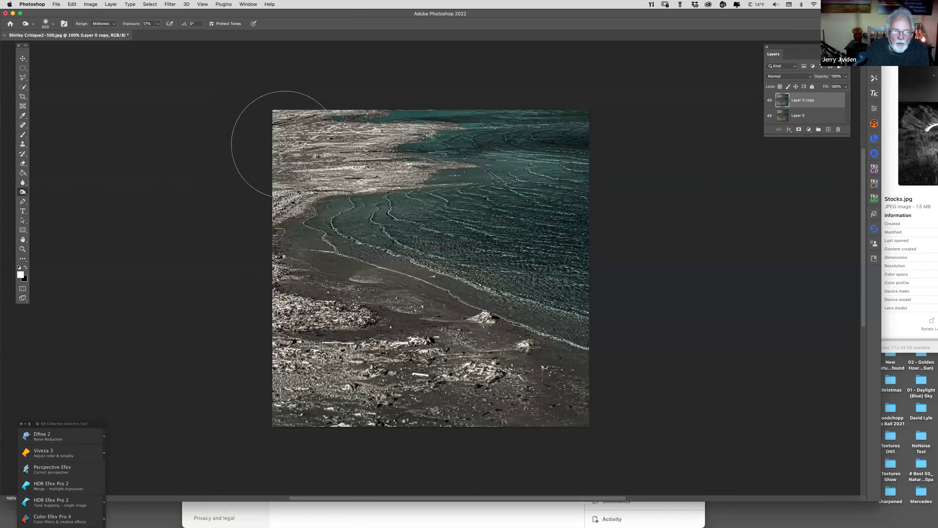
# Step: Burn the upper-left shore, and desaturate the beach using the Sponge tool with a 200-pixel brush
pyautogui.moveTo(284, 152); pyautogui.dragTo(414, 132)
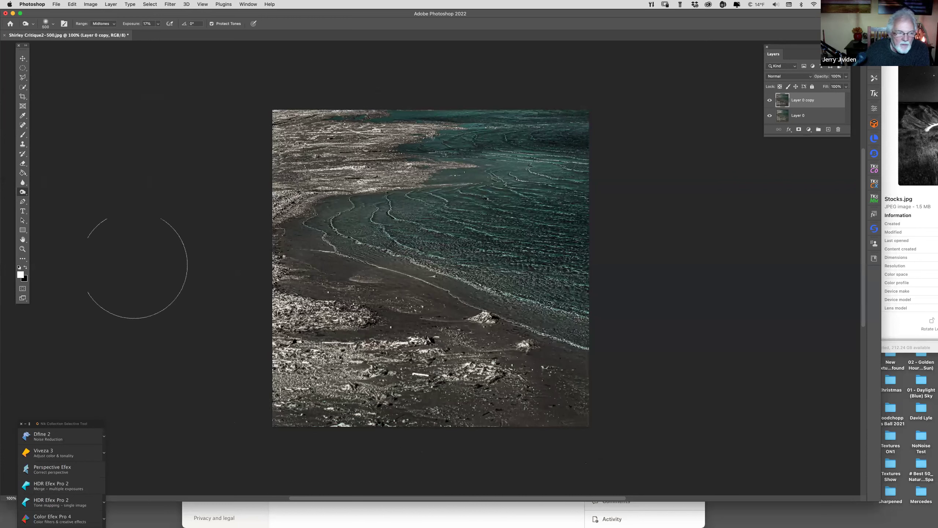
pyautogui.moveTo(22, 193); pyautogui.dragTo(48, 208)
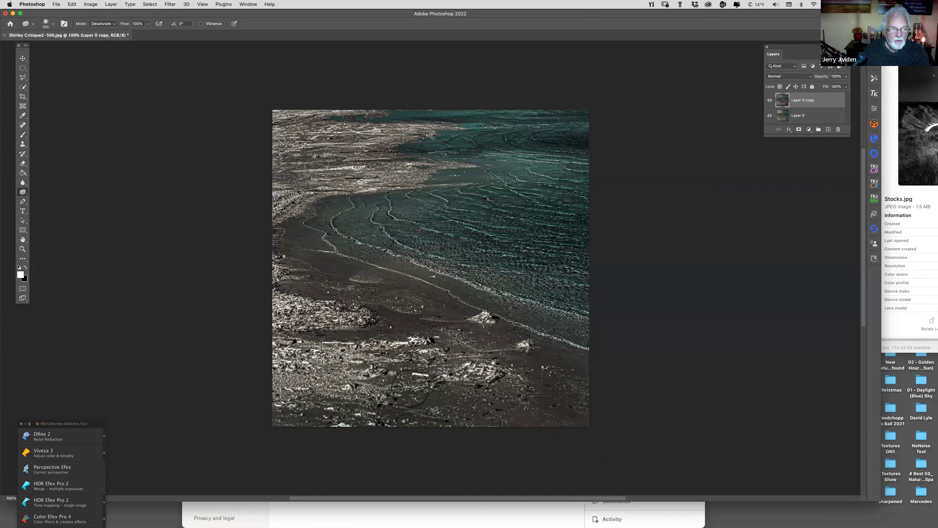
pyautogui.press(']')
pyautogui.press(']')
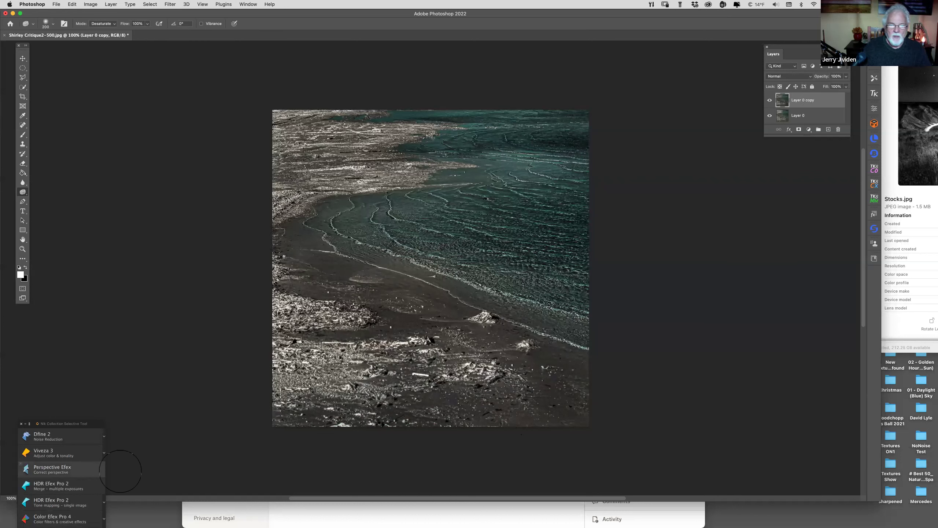
# Step: Crop the square photo tighter from its top edge
pyautogui.click(22, 96)
pyautogui.moveTo(431, 111); pyautogui.dragTo(431, 119)
pyautogui.press('Return')
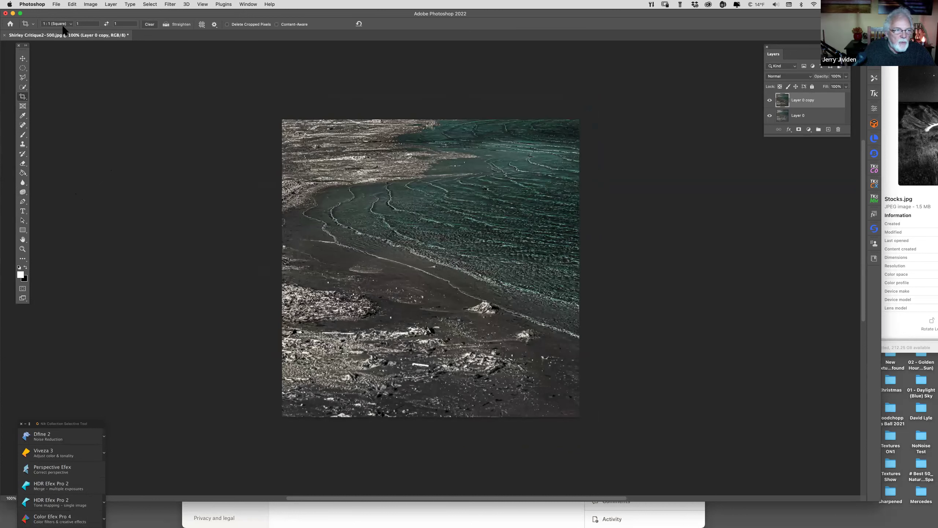
# Step: Re-crop the photo as a wider square that recovers the left shore and bottom driftwood, with the upper-right corner trimmed slightly
pyautogui.click(23, 96)
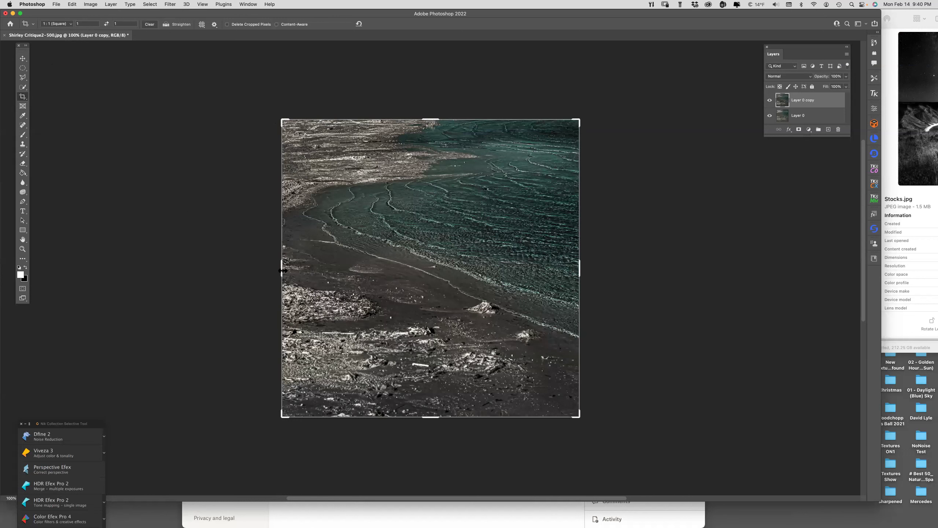
pyautogui.moveTo(283, 266); pyautogui.dragTo(229, 314)
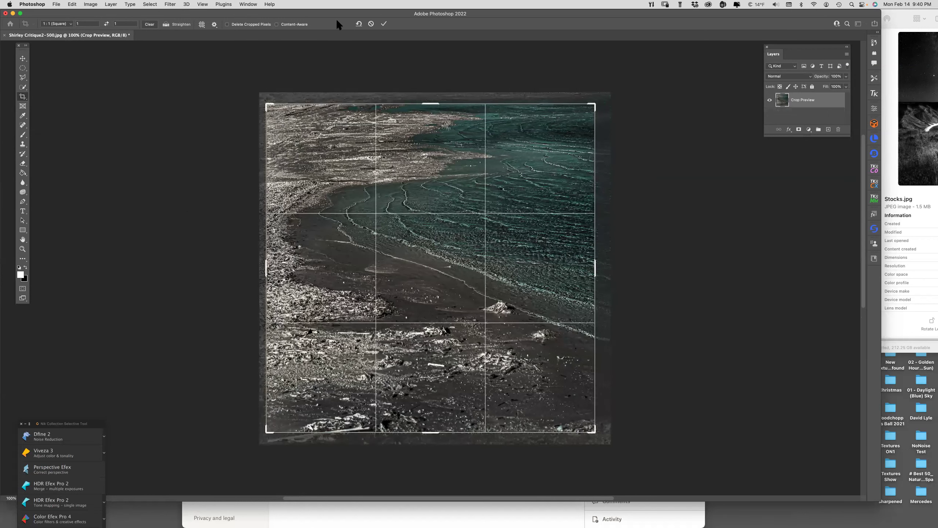
pyautogui.click(384, 24)
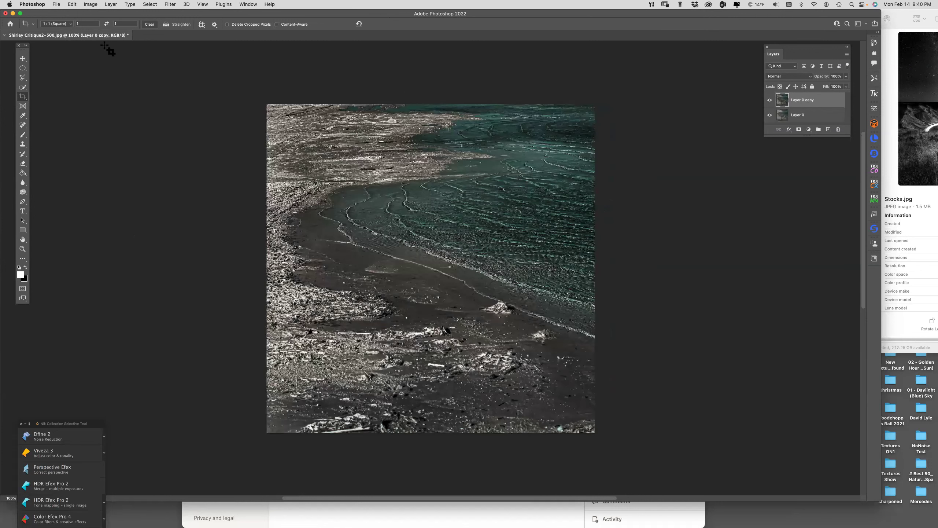
pyautogui.click(106, 26)
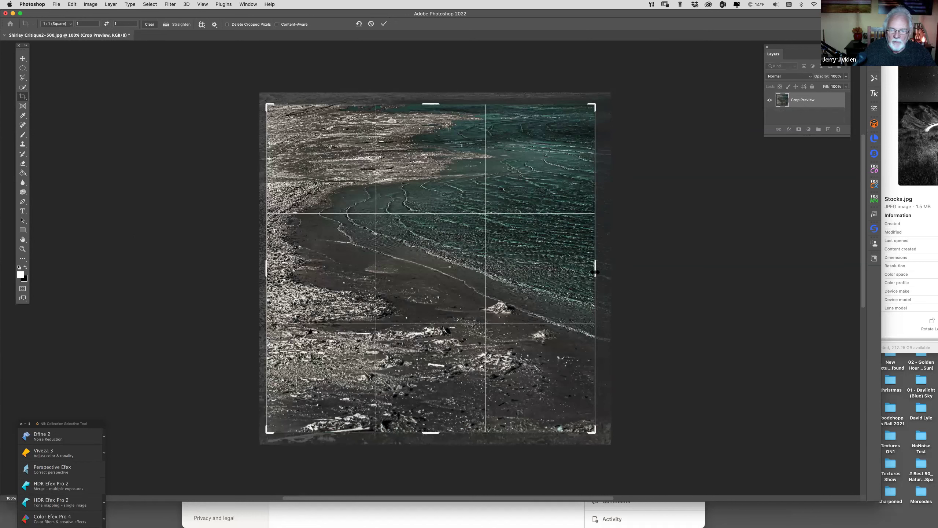
pyautogui.moveTo(592, 109); pyautogui.dragTo(591, 107)
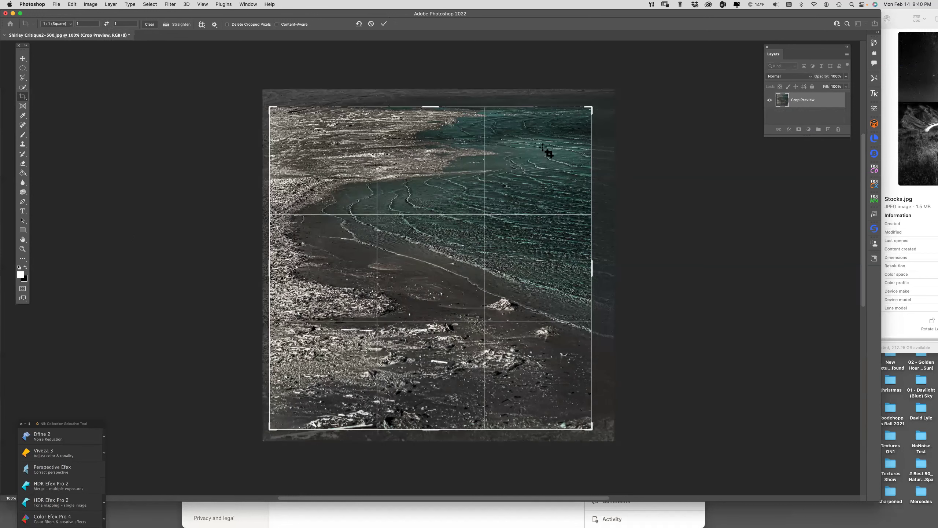
pyautogui.press('Return')
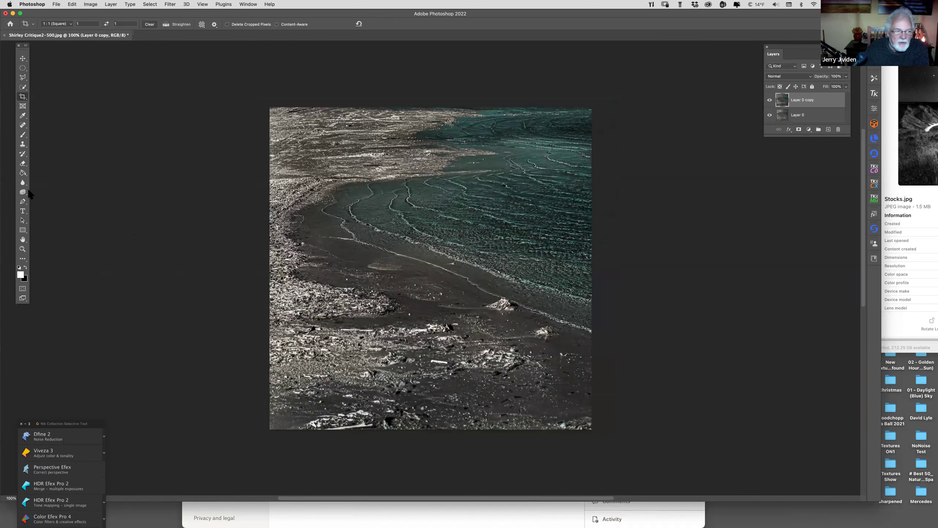
# Step: Switch to the Burn tool and close the square beach photo without saving the changes
pyautogui.moveTo(23, 192); pyautogui.dragTo(41, 198)
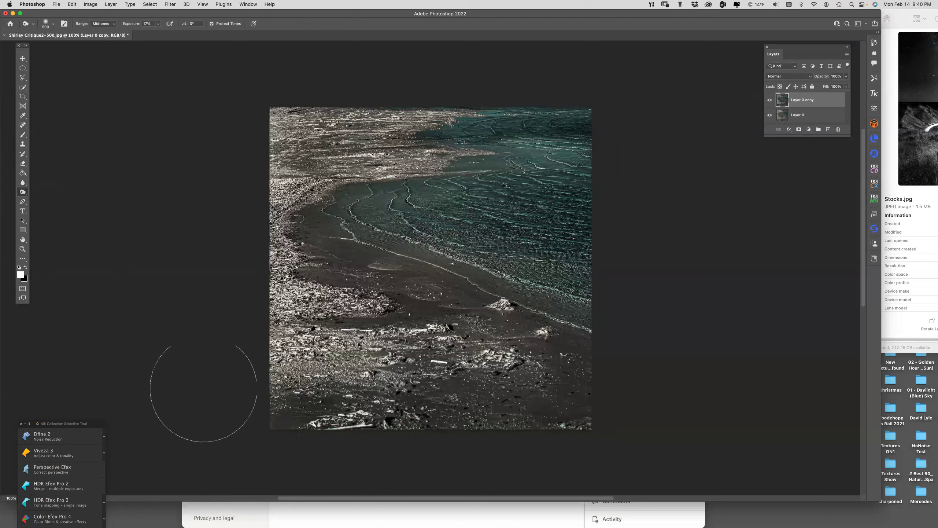
pyautogui.press('super+w')
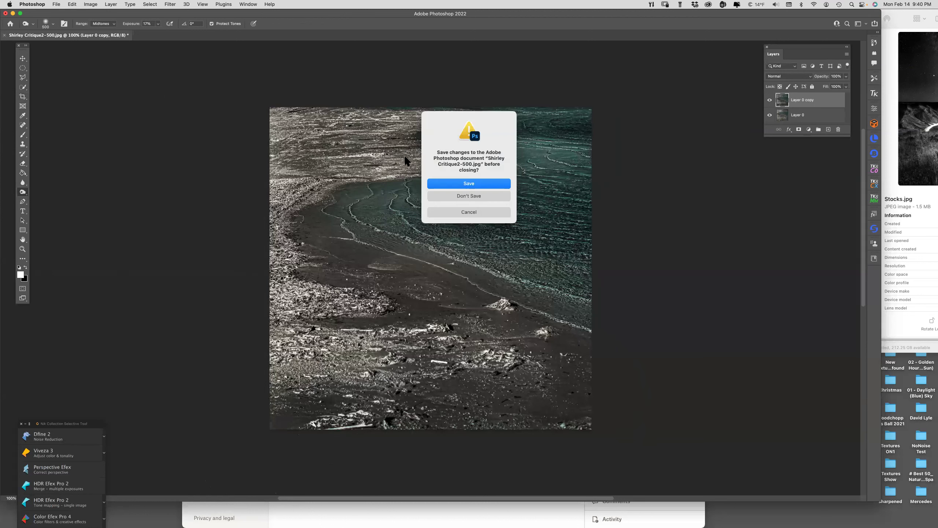
pyautogui.press('super+d')
# Step: Open the orange sand dune critique JPEG from the Downloads folder
pyautogui.click(56, 5)
pyautogui.click(47, 17)
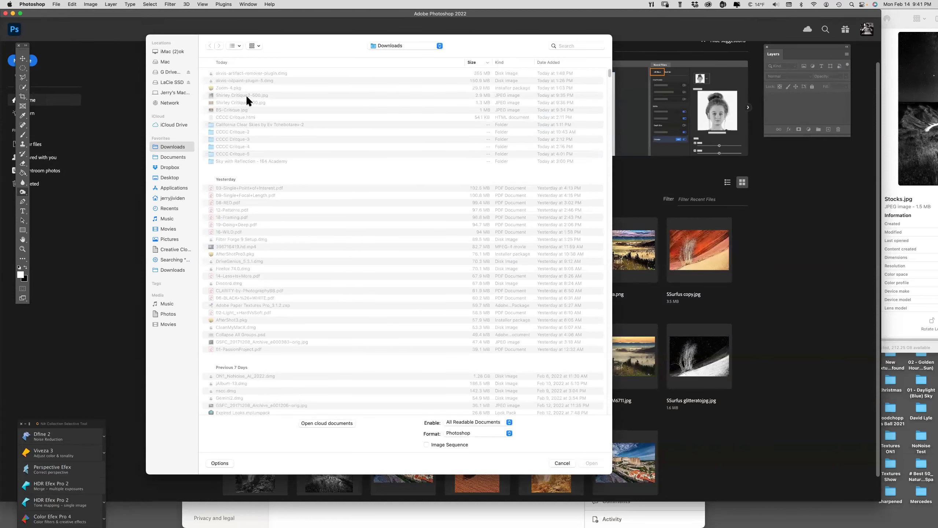
pyautogui.click(245, 102)
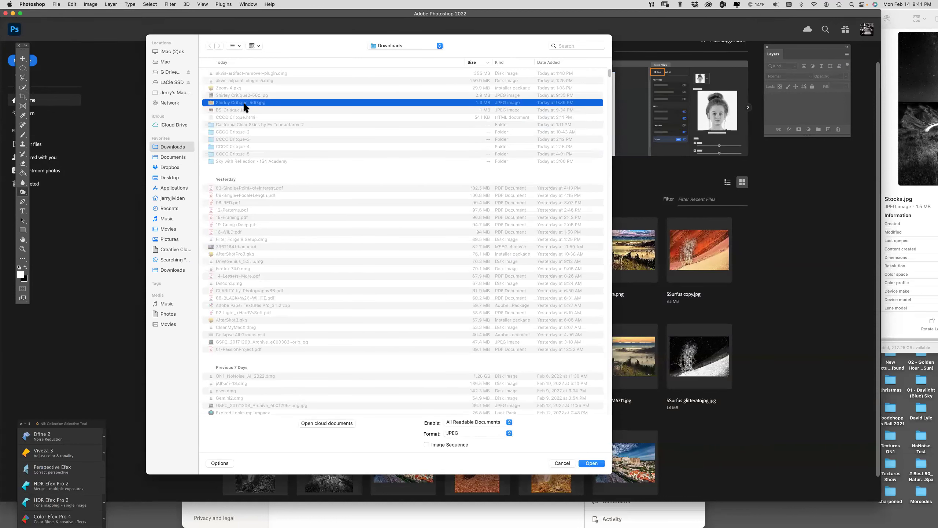
pyautogui.press('Return')
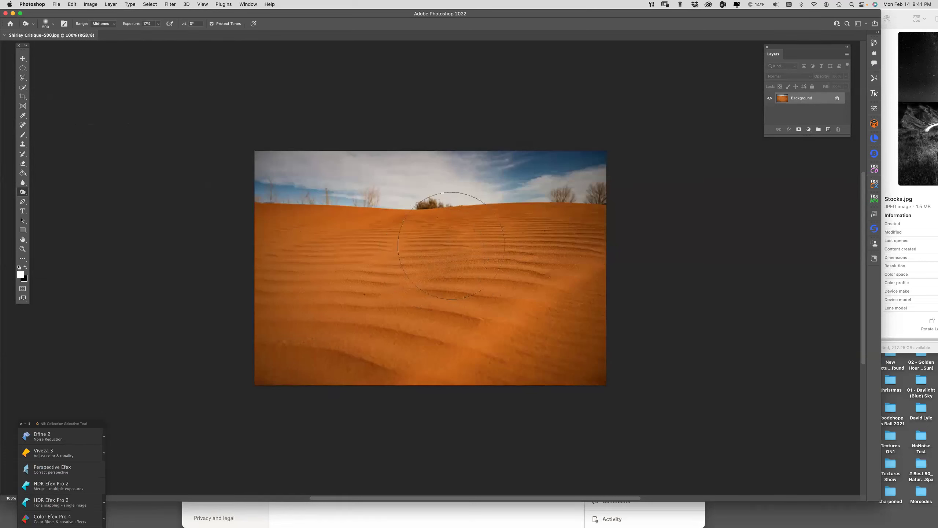
# Step: Try a burn stroke across the left side of the dunes and undo it
pyautogui.moveTo(435, 253); pyautogui.dragTo(209, 251)
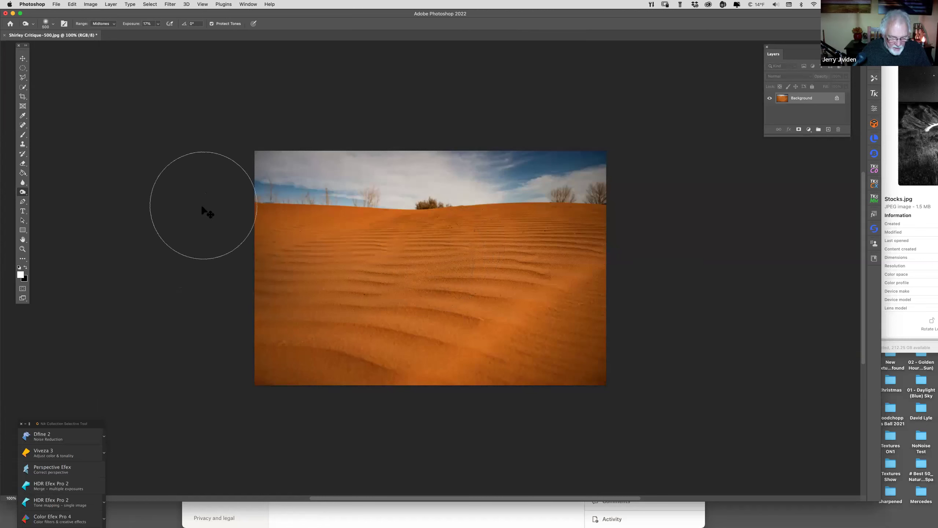
pyautogui.press('super+z')
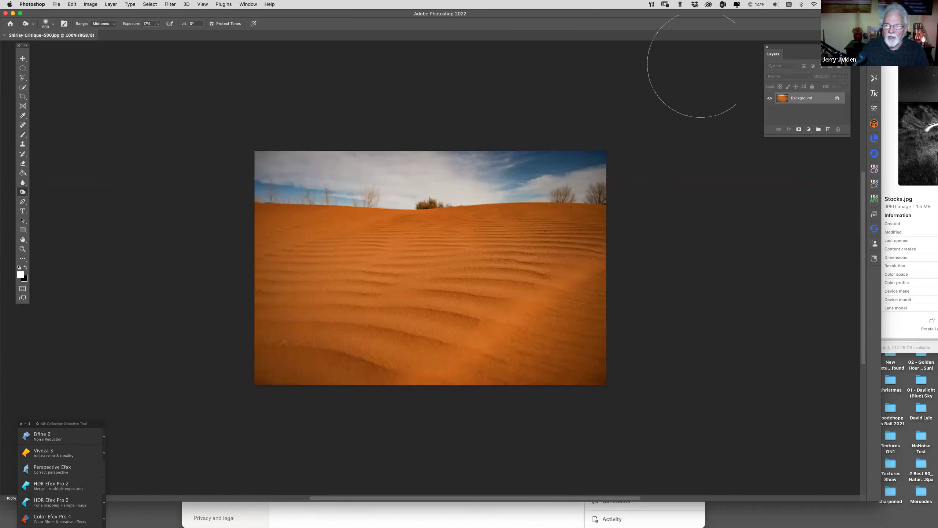
pyautogui.moveTo(779, 45); pyautogui.dragTo(775, 49)
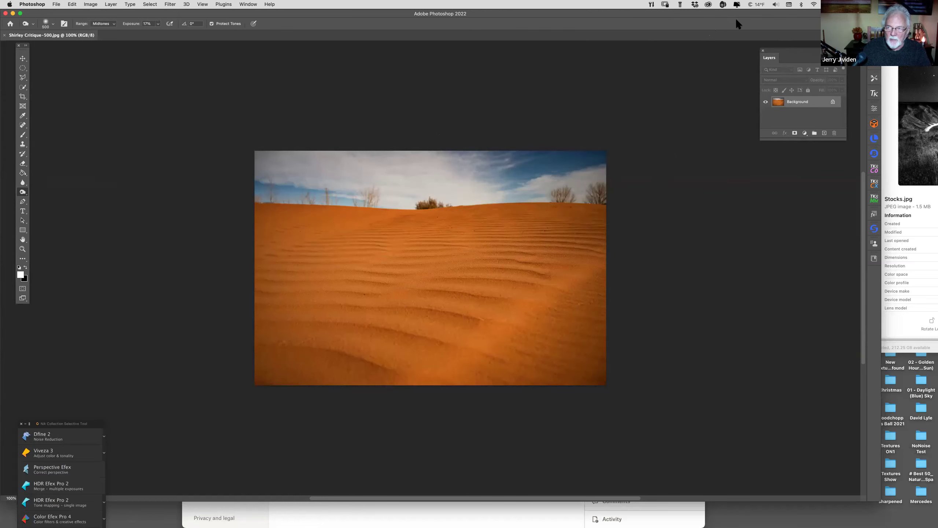
pyautogui.moveTo(775, 17); pyautogui.dragTo(785, 15)
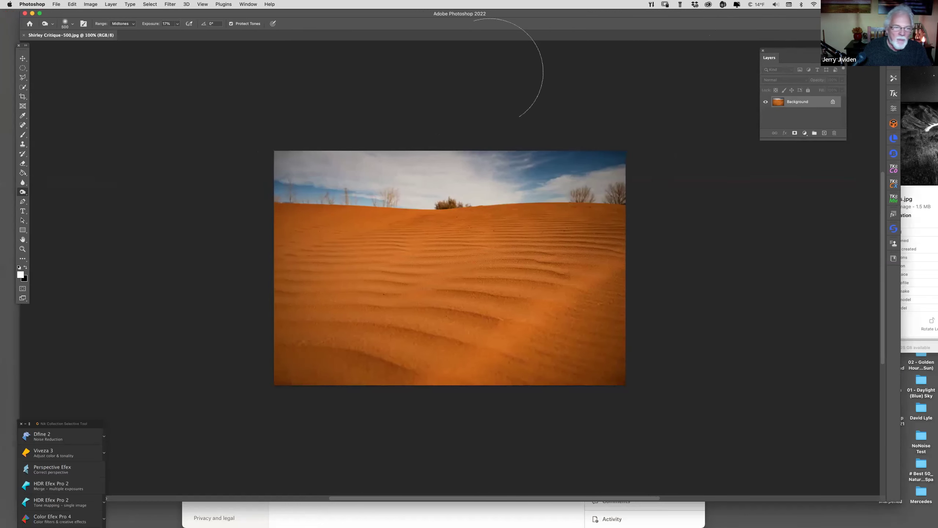
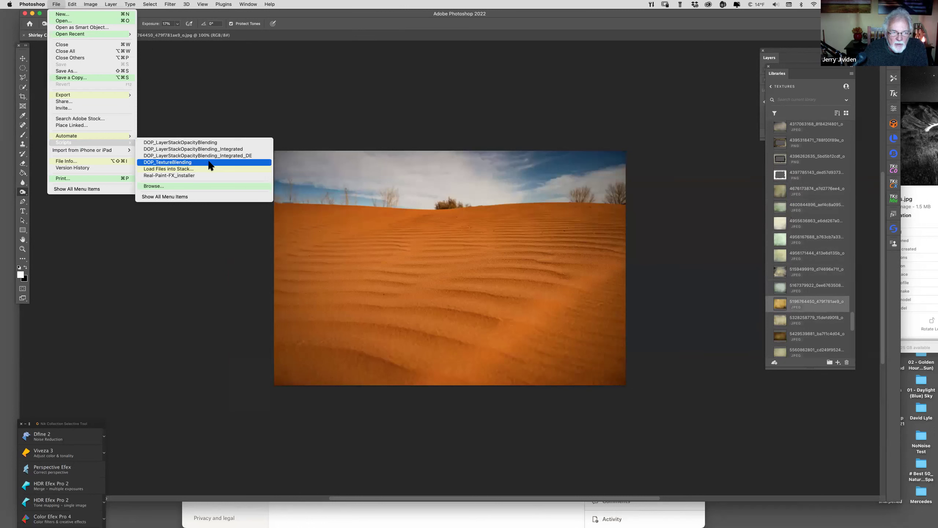
pyautogui.click(162, 113)
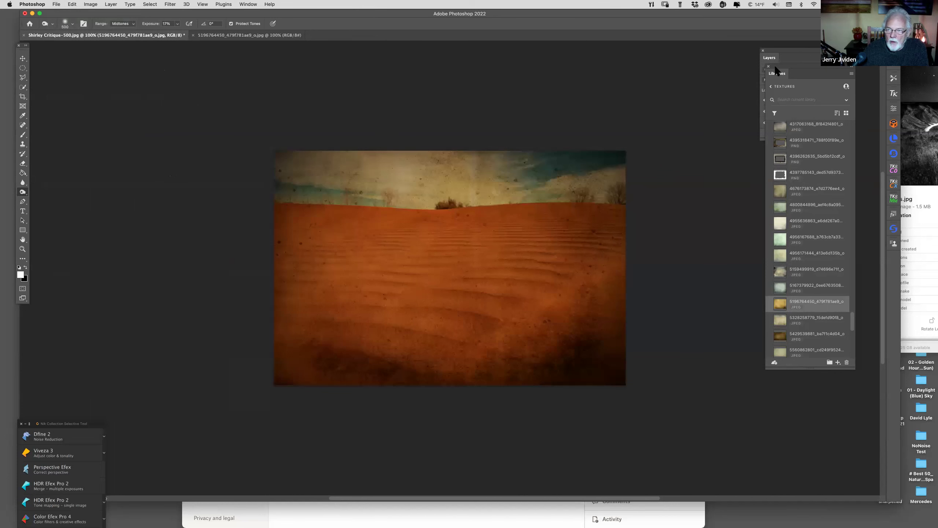
# Step: Collapse the Libraries panel, and enlarge and move the Layers panel so the whole texture blending group is in view
pyautogui.click(851, 70)
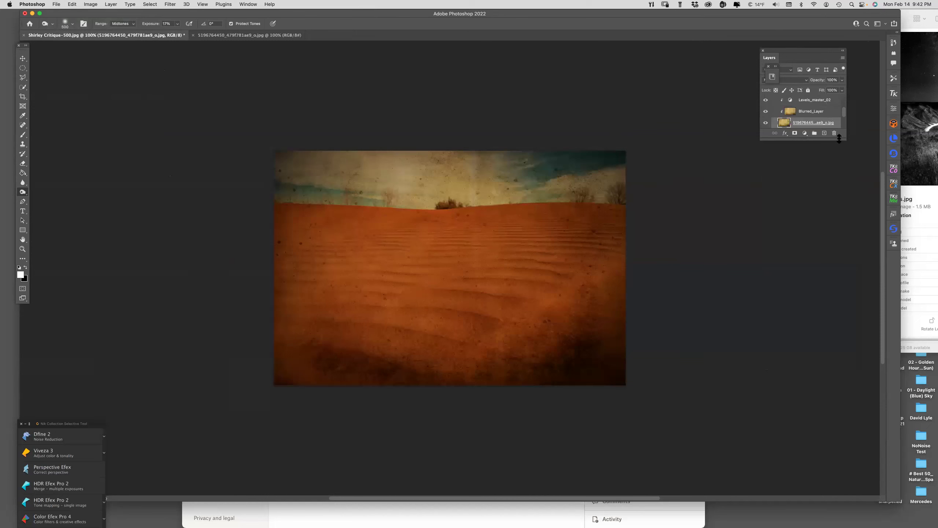
pyautogui.moveTo(844, 139); pyautogui.dragTo(855, 276)
pyautogui.moveTo(794, 49); pyautogui.dragTo(696, 59)
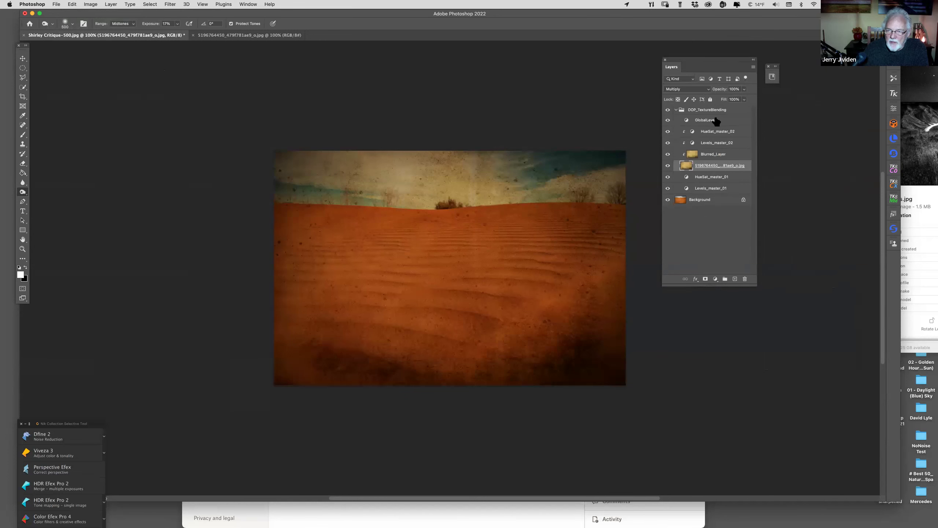
# Step: Brighten the textured image by lowering the white input level of the GlobalLevels layer to 189
pyautogui.click(687, 122)
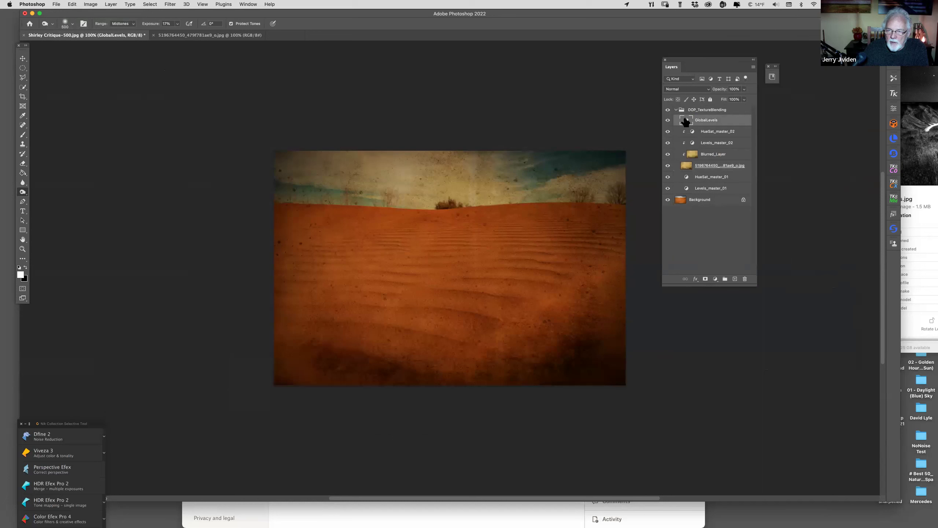
pyautogui.doubleClick(686, 122)
pyautogui.moveTo(875, 182); pyautogui.dragTo(856, 183)
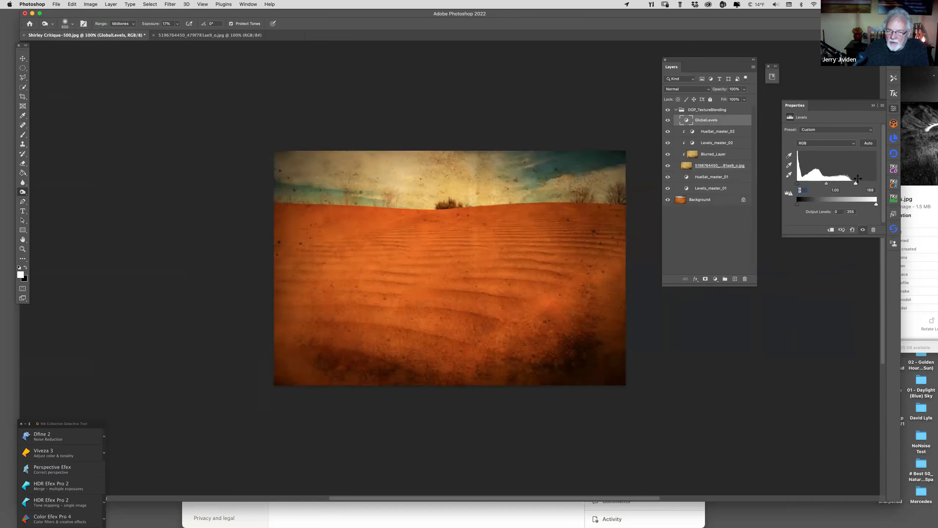
# Step: Set the white input level of Levels_master_02 to 215 and the midtone level of Levels_master_01 to 0.65
pyautogui.click(691, 142)
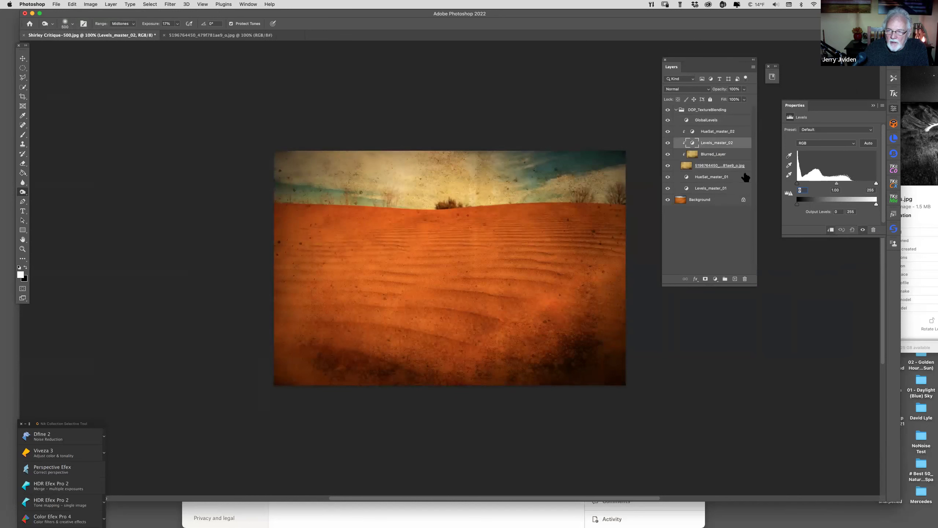
pyautogui.moveTo(855, 186); pyautogui.dragTo(864, 183)
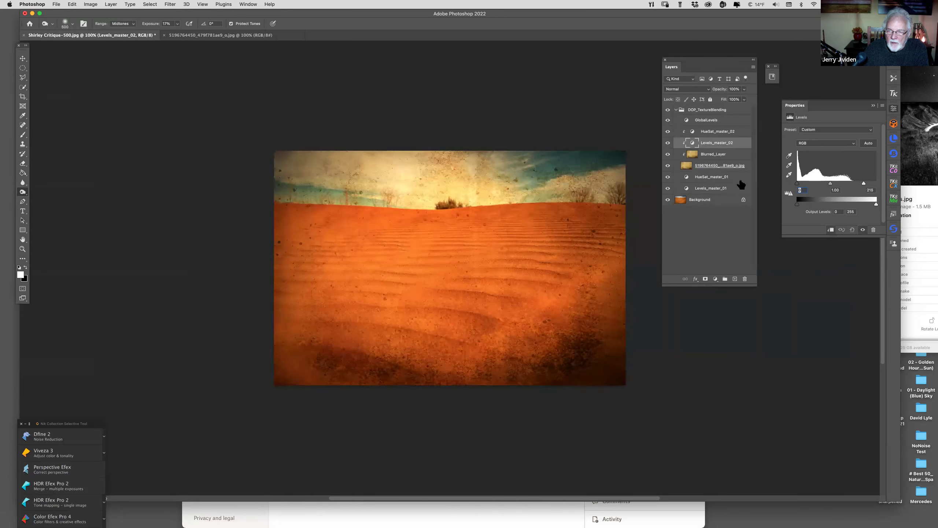
pyautogui.click(687, 189)
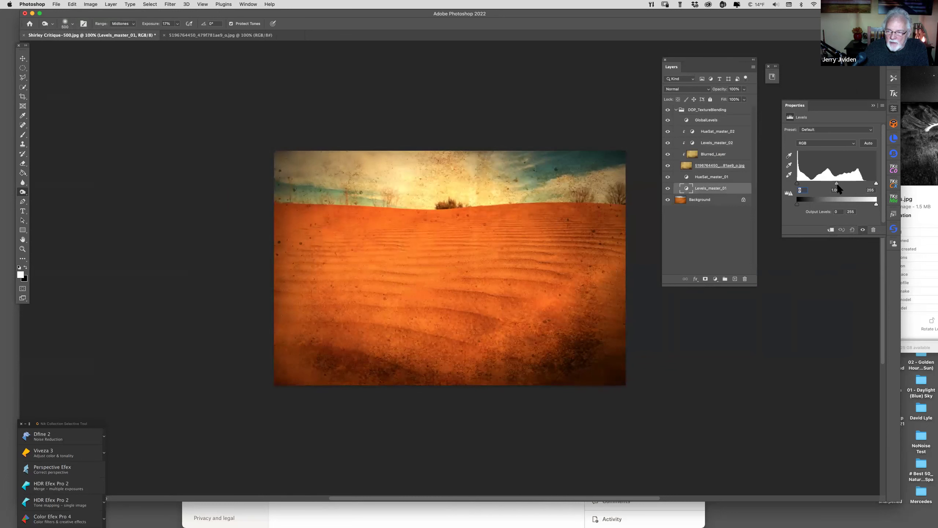
pyautogui.moveTo(837, 183); pyautogui.dragTo(847, 183)
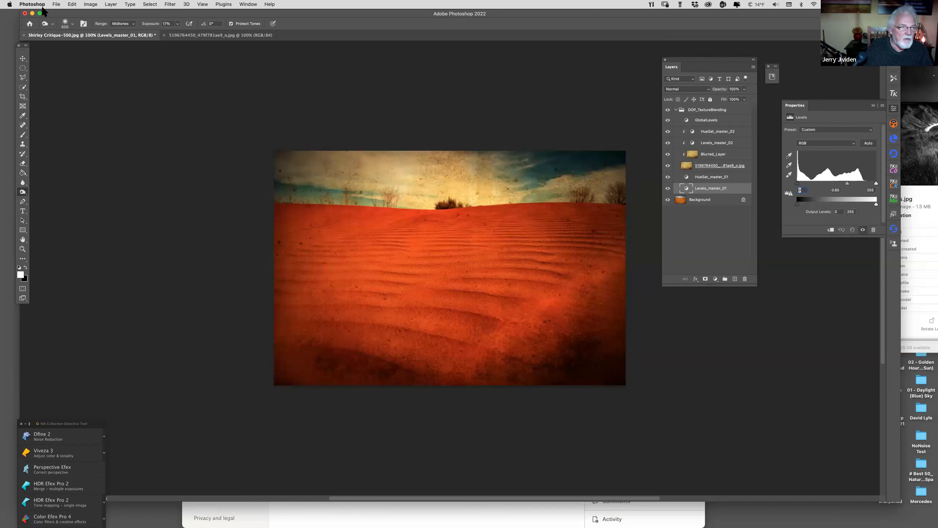
# Step: Revert the dune photo to its last saved version, discarding the texture blending group
pyautogui.click(56, 4)
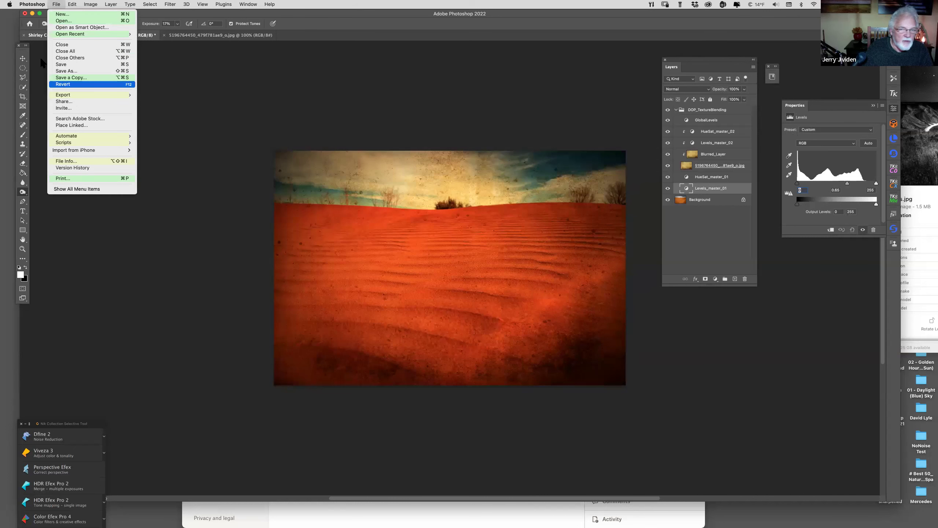
pyautogui.click(74, 84)
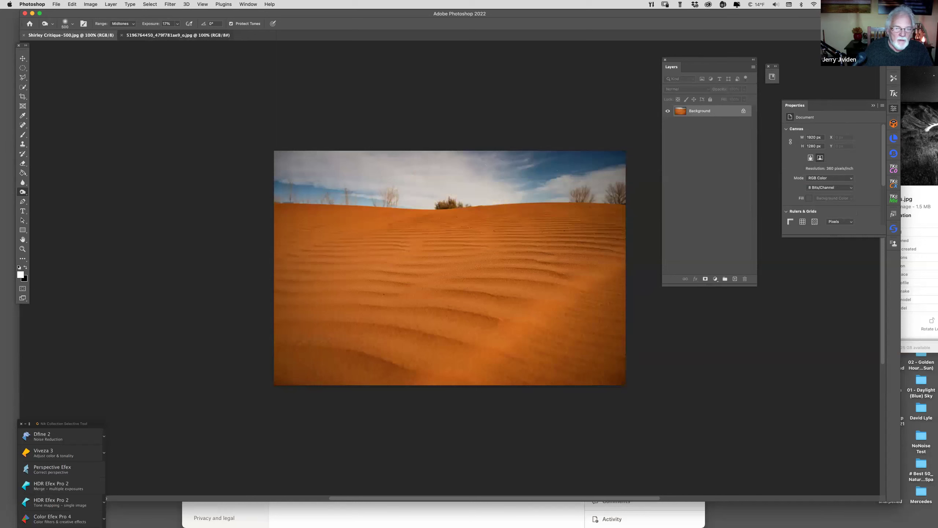
# Step: Copy the entire gold speckled texture image and paste it into the dune photo as a new layer
pyautogui.click(178, 35)
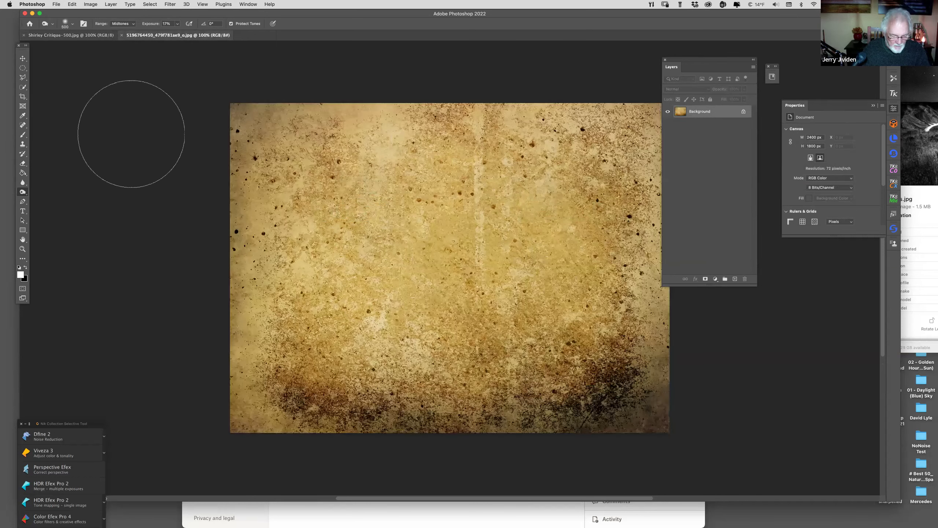
pyautogui.press('super+a')
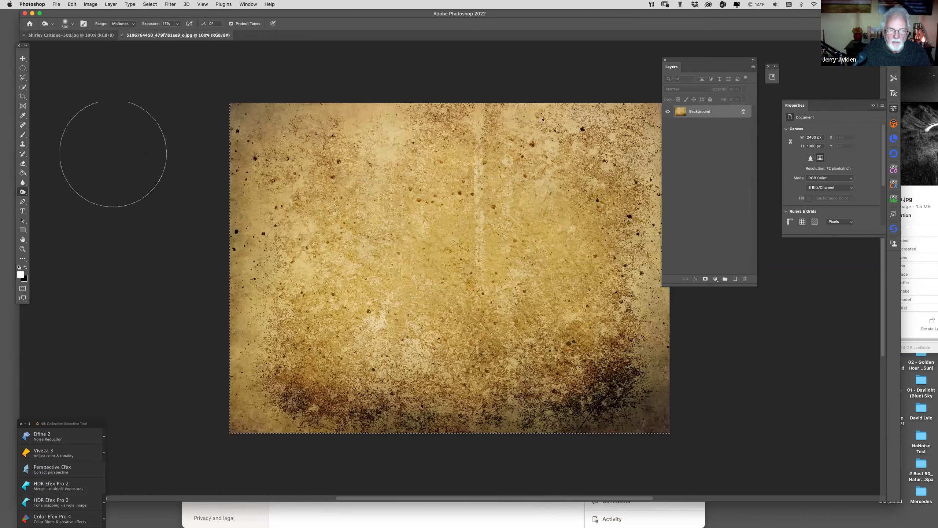
pyautogui.press('F12')
pyautogui.click(72, 4)
pyautogui.click(93, 246)
pyautogui.click(73, 4)
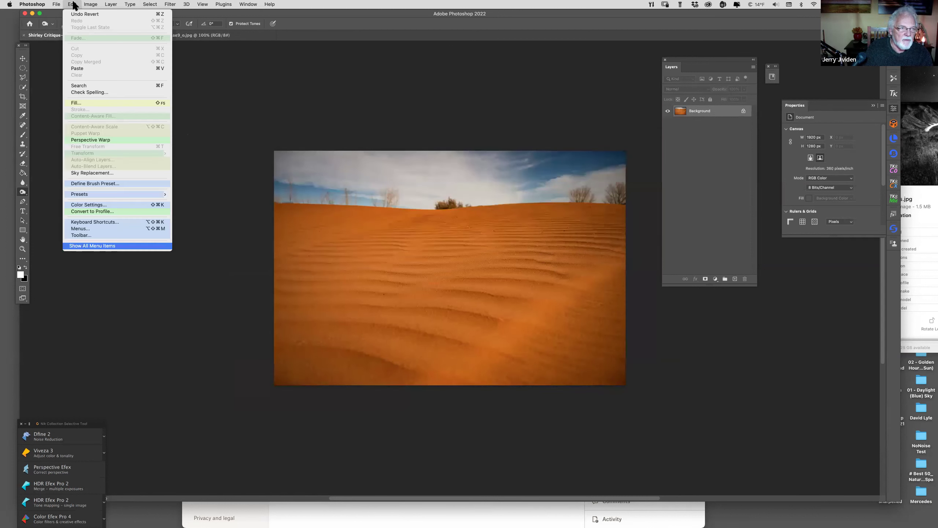
pyautogui.click(82, 69)
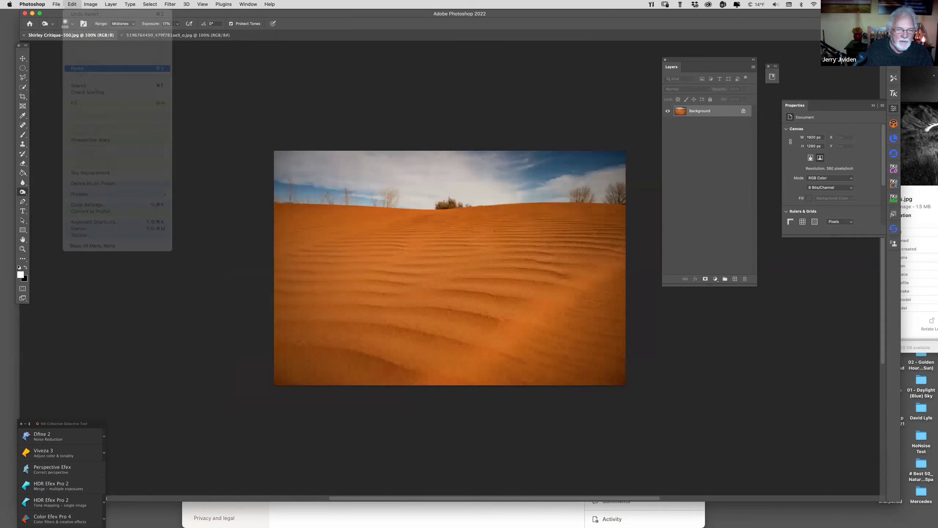
# Step: Transform the pasted texture layer to about 2003 by 1536 px so it covers the whole dune photo
pyautogui.press('super+t')
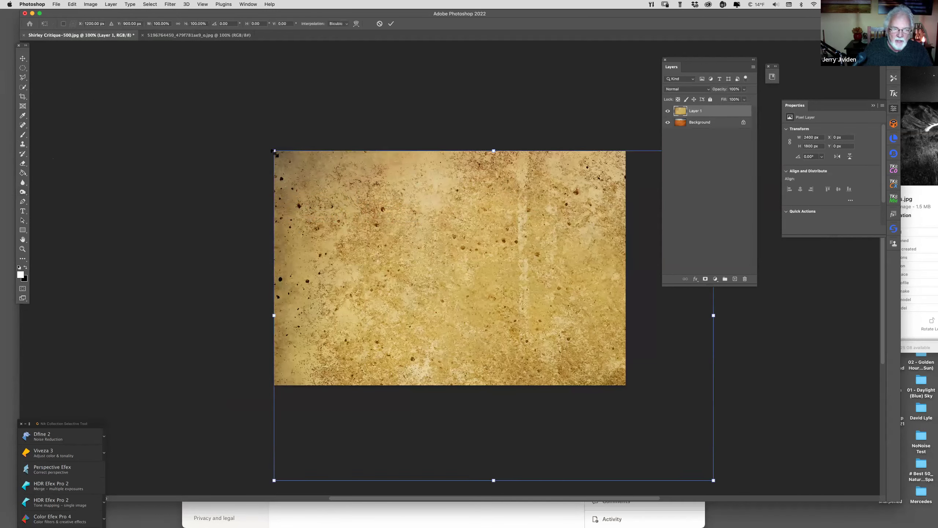
pyautogui.moveTo(388, 276); pyautogui.dragTo(297, 168)
pyautogui.moveTo(603, 282); pyautogui.dragTo(635, 280)
pyautogui.moveTo(450, 417)
pyautogui.mouseDown()
pyautogui.moveTo(449, 404)
pyautogui.moveTo(447, 430)
pyautogui.mouseUp()
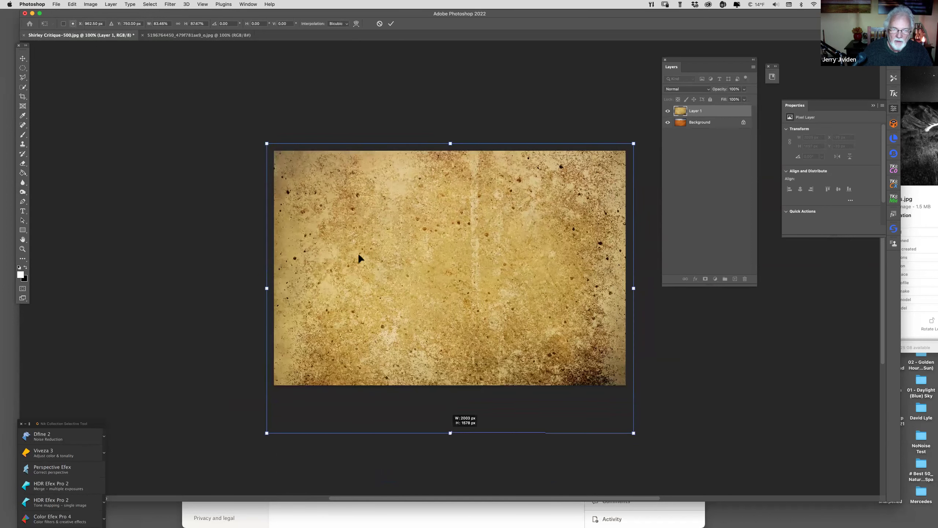
pyautogui.click(390, 23)
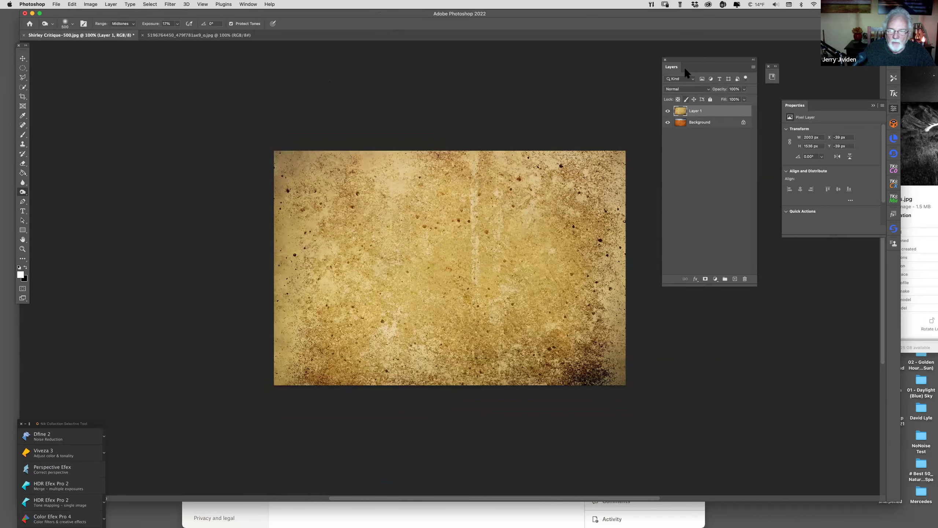
# Step: Set the texture layer's blend mode to Soft Light and add a white layer mask to it
pyautogui.click(685, 91)
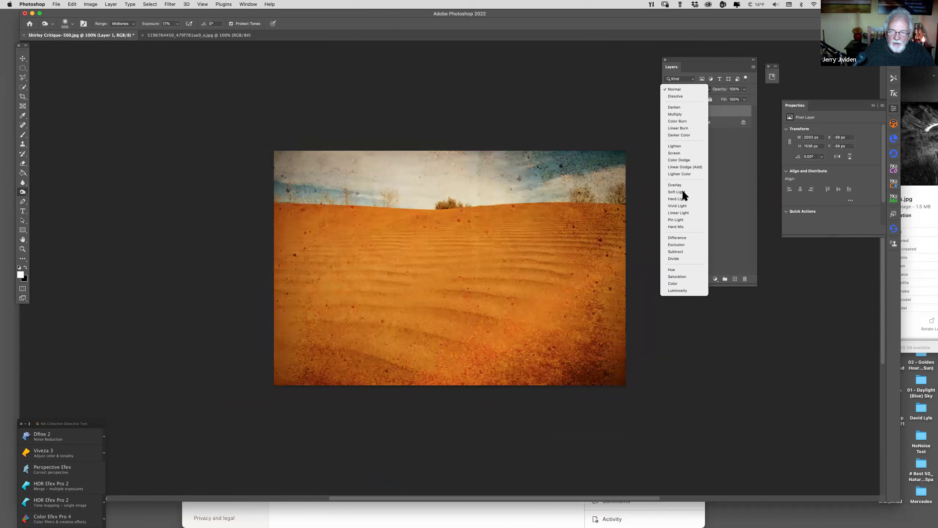
pyautogui.click(682, 192)
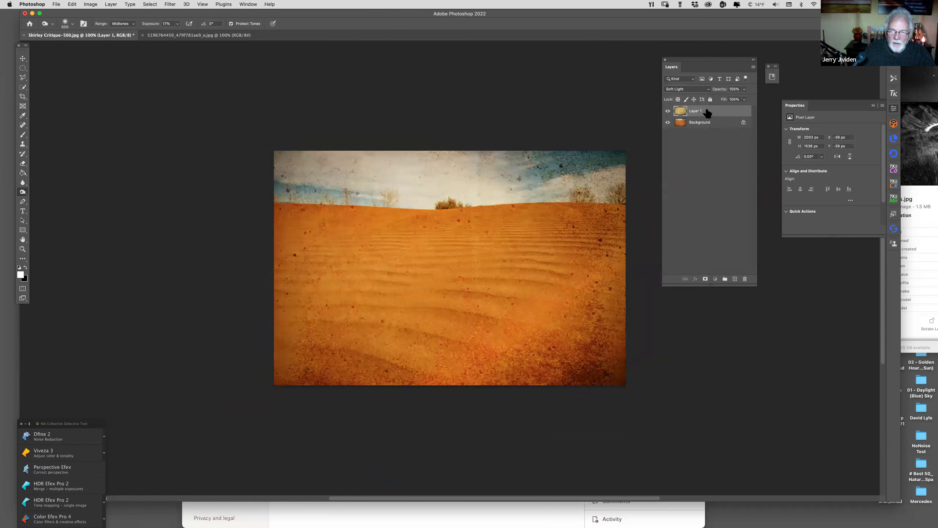
pyautogui.click(705, 278)
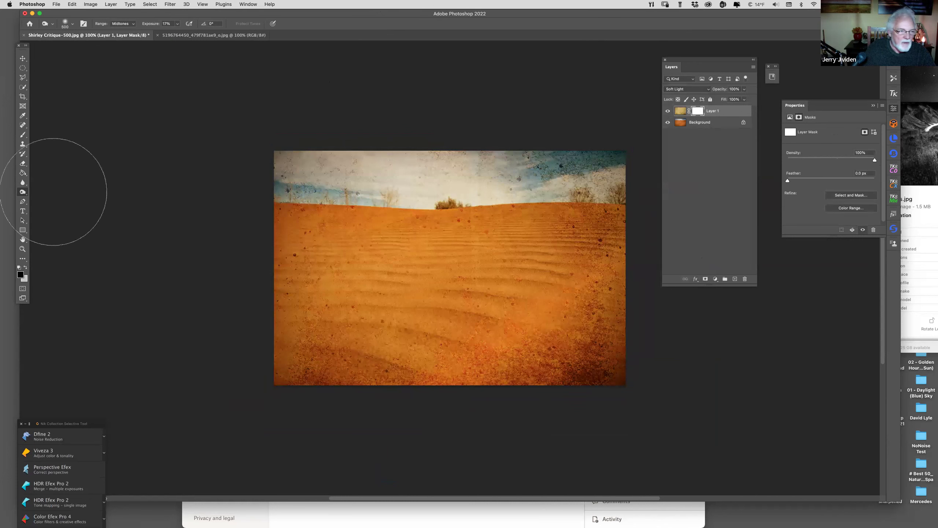
# Step: Paint black on the texture's mask to hide it over the sky at up to 100% brush opacity, and soften it over the dunes at 47%
pyautogui.click(22, 133)
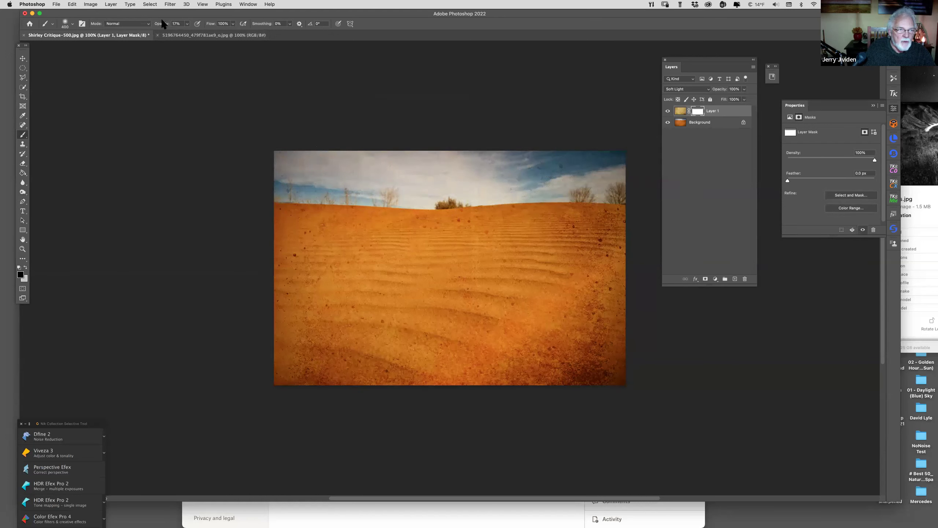
pyautogui.press('Return')
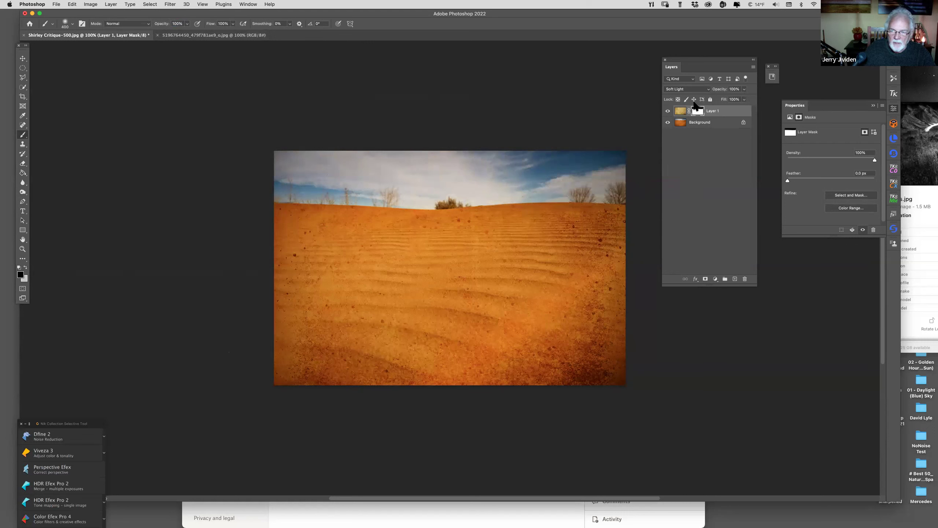
pyautogui.moveTo(161, 25); pyautogui.dragTo(141, 28)
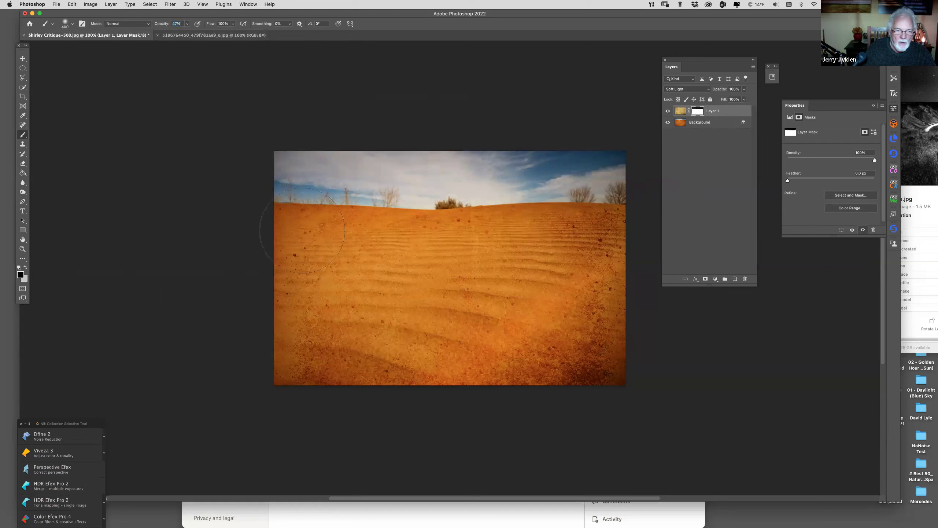
pyautogui.moveTo(299, 303)
pyautogui.mouseDown()
pyautogui.moveTo(295, 360)
pyautogui.moveTo(356, 374)
pyautogui.moveTo(369, 344)
pyautogui.moveTo(428, 371)
pyautogui.moveTo(509, 378)
pyautogui.moveTo(598, 369)
pyautogui.moveTo(615, 327)
pyautogui.moveTo(619, 226)
pyautogui.moveTo(364, 250)
pyautogui.moveTo(485, 296)
pyautogui.mouseUp()
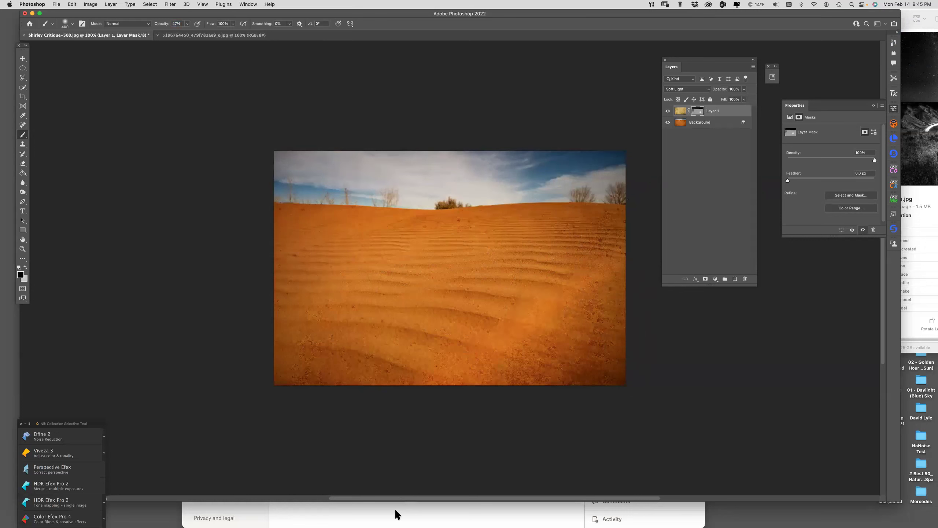
# Step: Move the Layers panel beside the dune photo and delete the masked texture layer
pyautogui.moveTo(686, 58); pyautogui.dragTo(708, 74)
pyautogui.moveTo(815, 246); pyautogui.dragTo(815, 247)
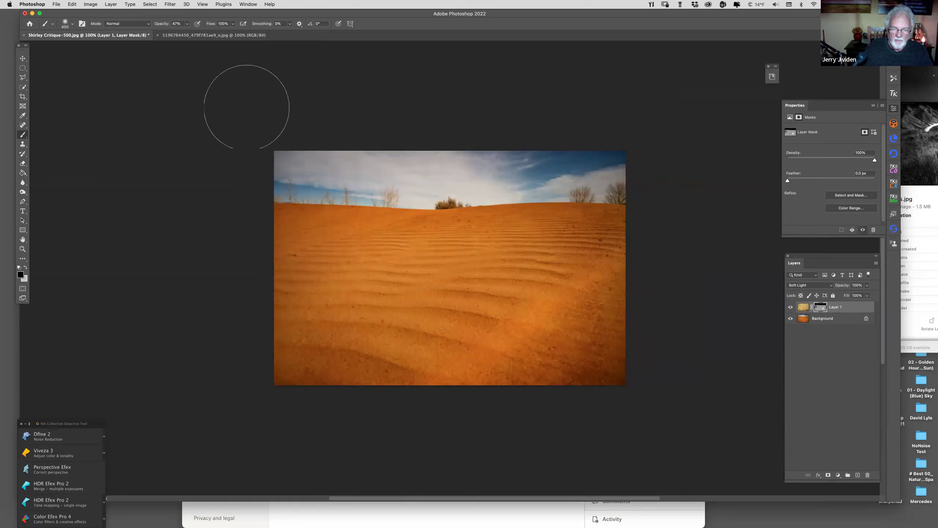
pyautogui.moveTo(803, 255); pyautogui.dragTo(697, 87)
pyautogui.moveTo(720, 153); pyautogui.dragTo(760, 305)
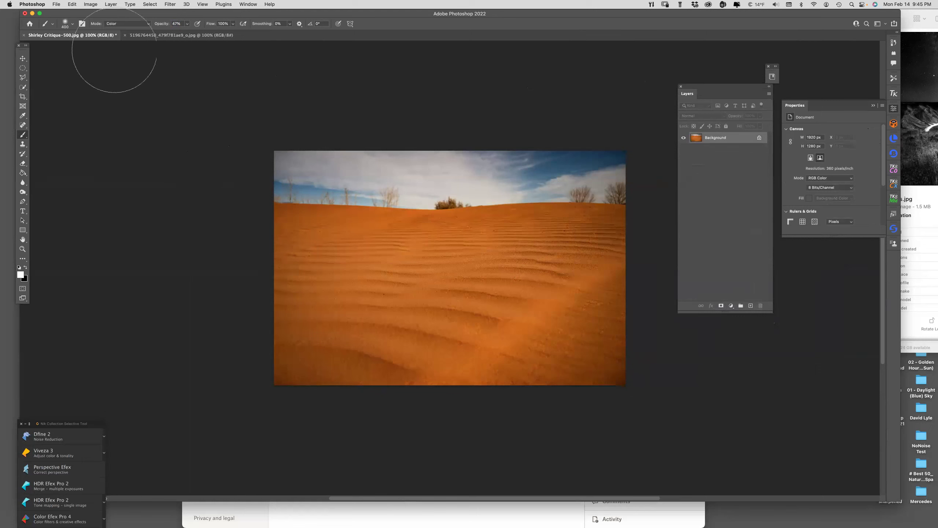
# Step: Close the texture image and close the dune photo without saving its changes
pyautogui.click(125, 35)
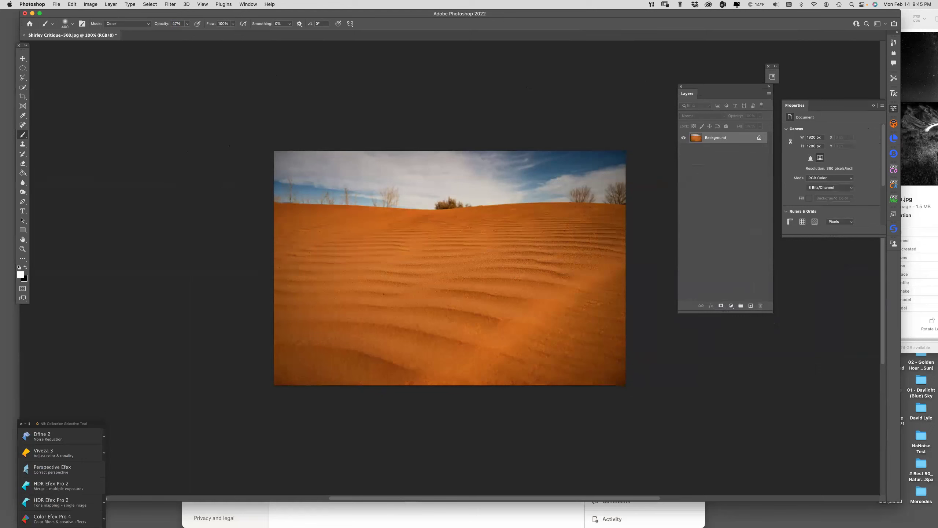
pyautogui.click(23, 34)
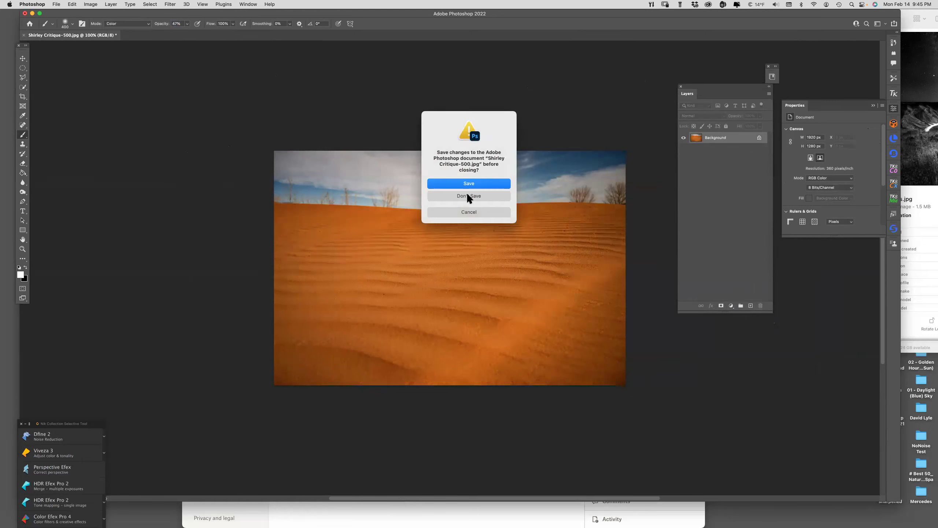
pyautogui.press('super+d')
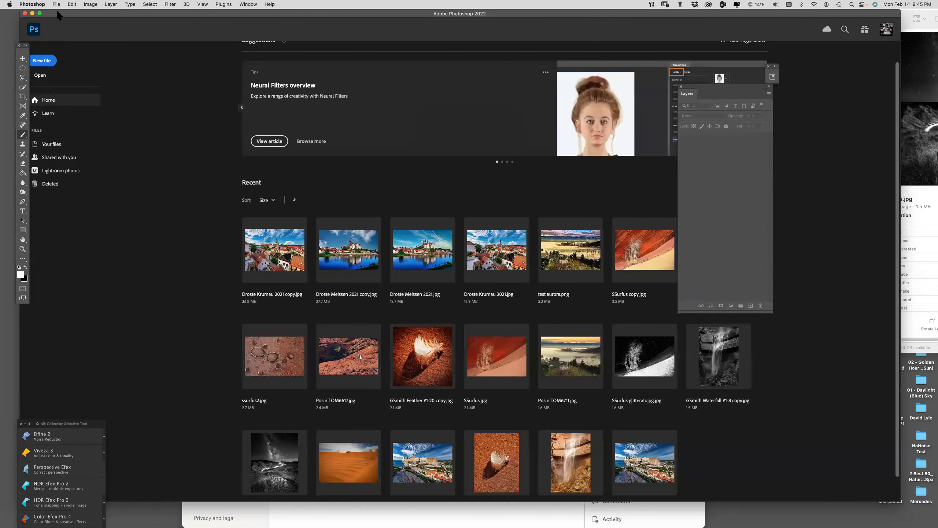
# Step: Open BS-Critique.jpg from the Downloads folder
pyautogui.click(57, 5)
pyautogui.click(168, 155)
pyautogui.press('super+o')
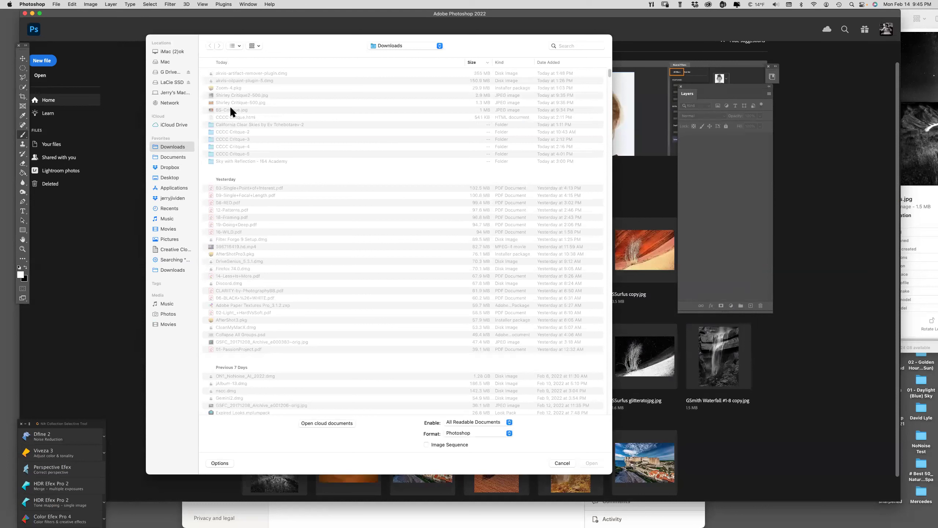
pyautogui.click(230, 110)
pyautogui.doubleClick(230, 110)
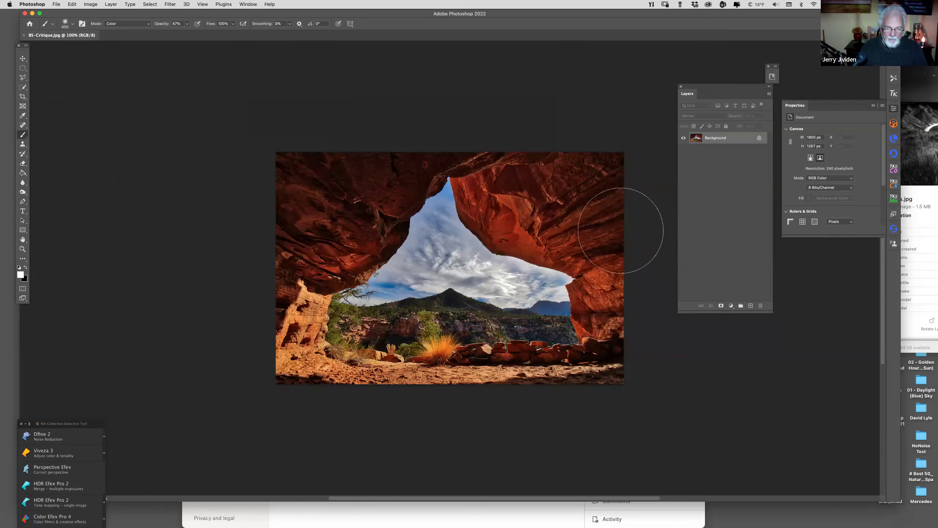
# Step: Dodge the highlights of the distant canyon cliffs seen through the arch at 68% exposure
pyautogui.moveTo(722, 88); pyautogui.dragTo(836, 145)
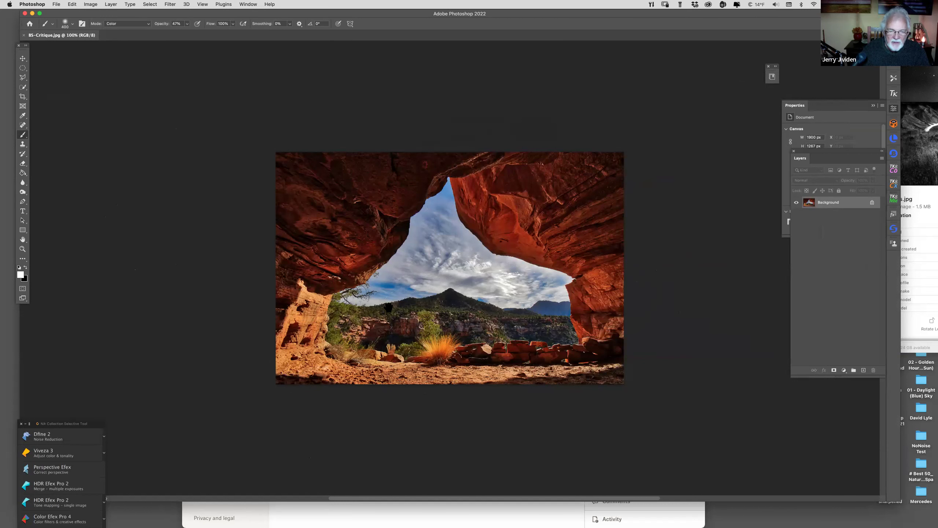
pyautogui.scroll(-2, 337, 254)
pyautogui.scroll(-2, 399, 240)
pyautogui.moveTo(366, 237)
pyautogui.mouseDown()
pyautogui.moveTo(424, 273)
pyautogui.moveTo(359, 259)
pyautogui.moveTo(399, 240)
pyautogui.mouseUp()
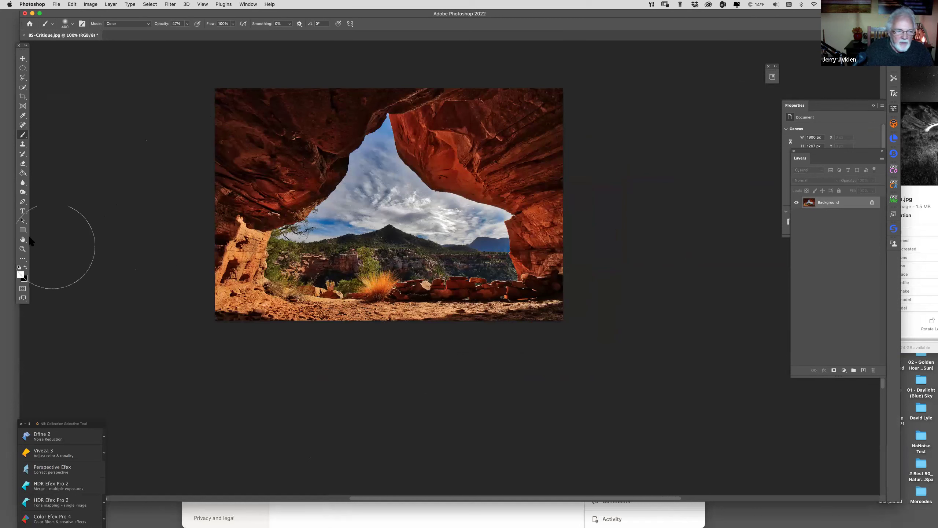
pyautogui.click(23, 249)
pyautogui.moveTo(22, 192); pyautogui.dragTo(50, 189)
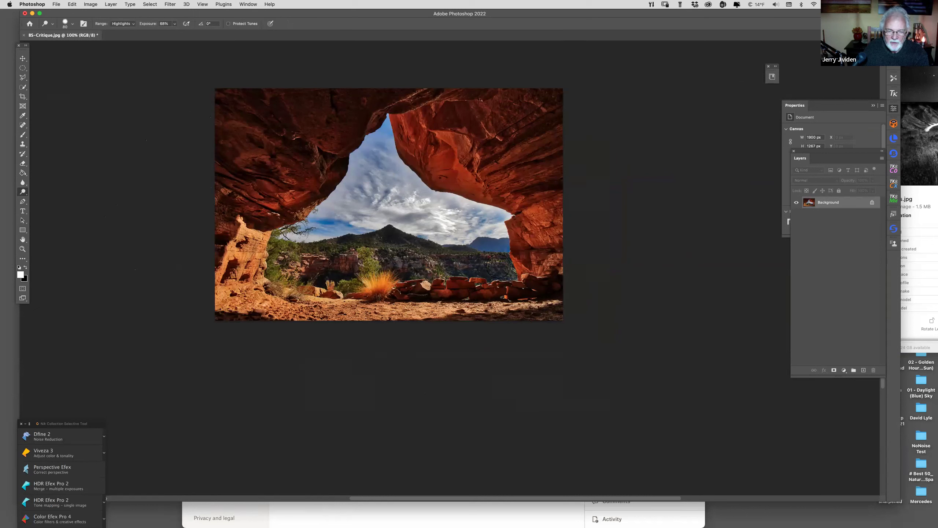
pyautogui.moveTo(497, 265); pyautogui.dragTo(300, 266)
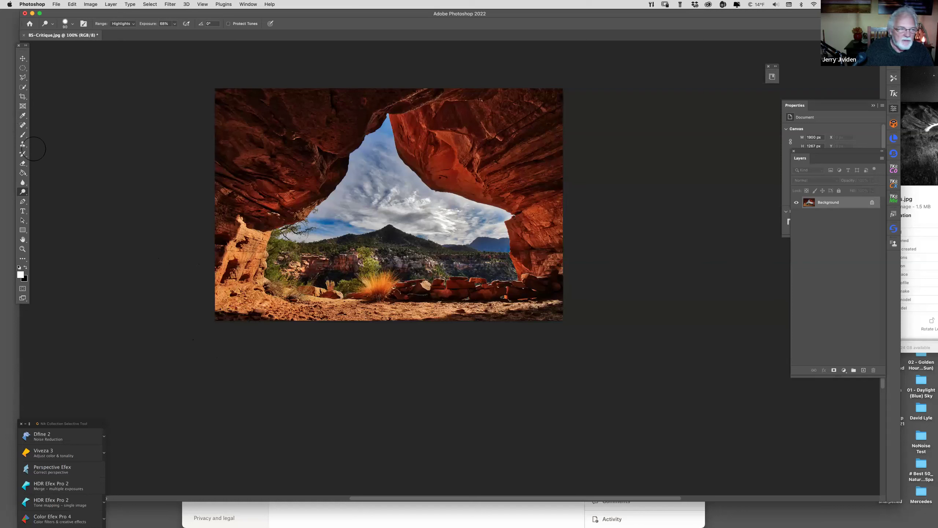
# Step: Try to select the dark rock in the arch's upper left with the Object Selection tool
pyautogui.moveTo(23, 86); pyautogui.dragTo(44, 88)
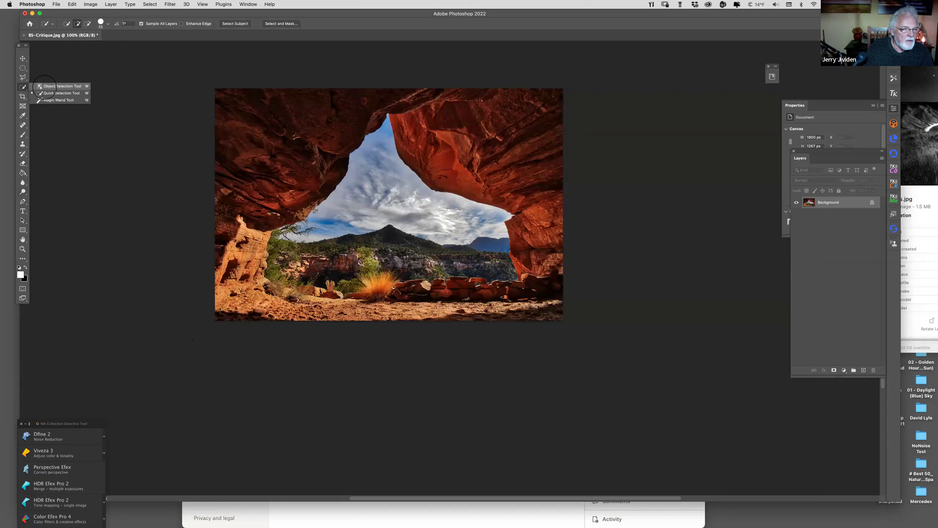
pyautogui.moveTo(235, 172); pyautogui.dragTo(309, 62)
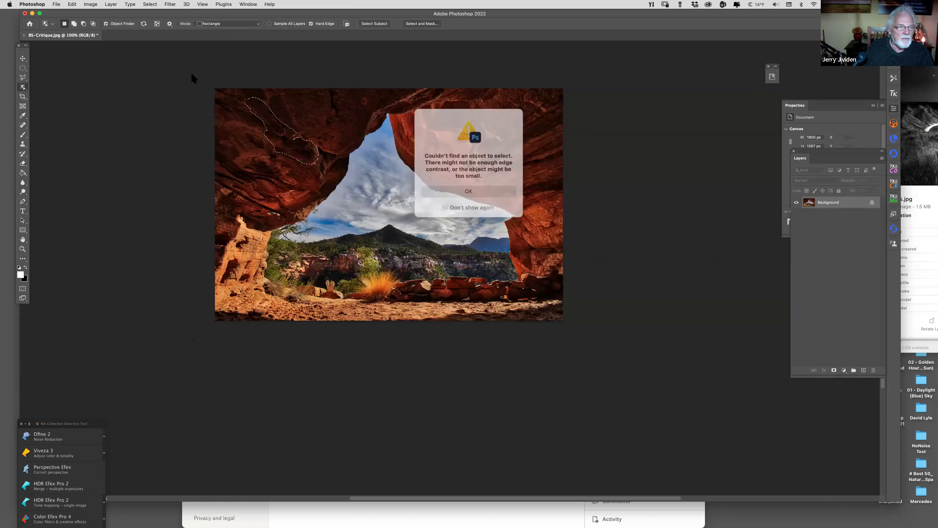
pyautogui.click(465, 187)
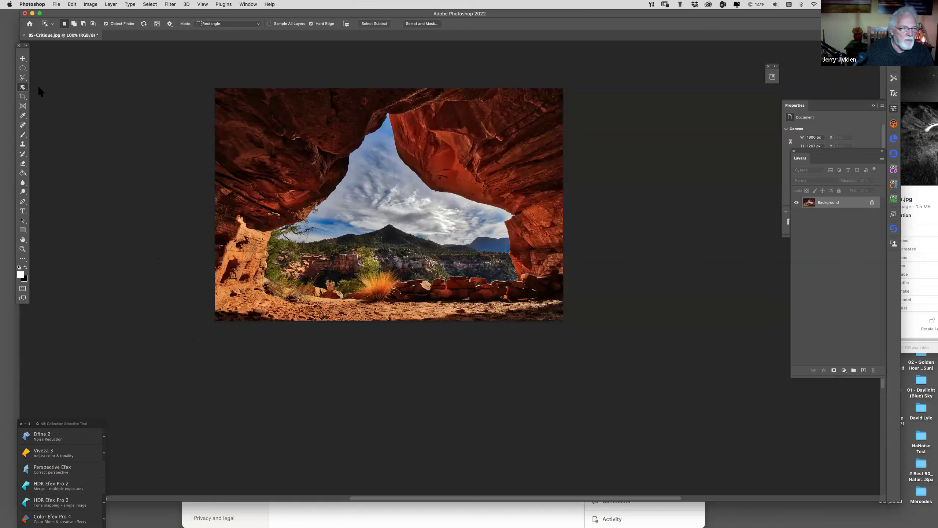
# Step: Select the red rock arch from its left side across to the right wall with the Quick Selection tool
pyautogui.click(23, 87)
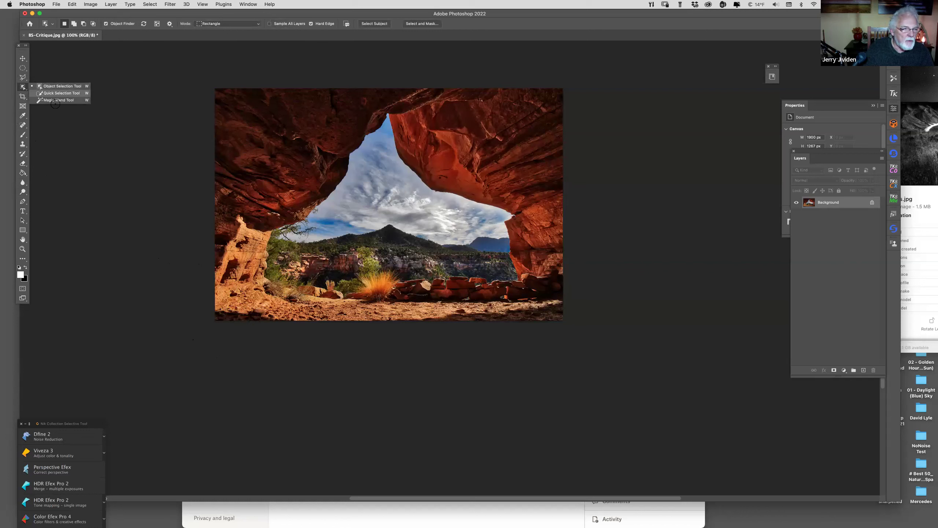
pyautogui.click(52, 93)
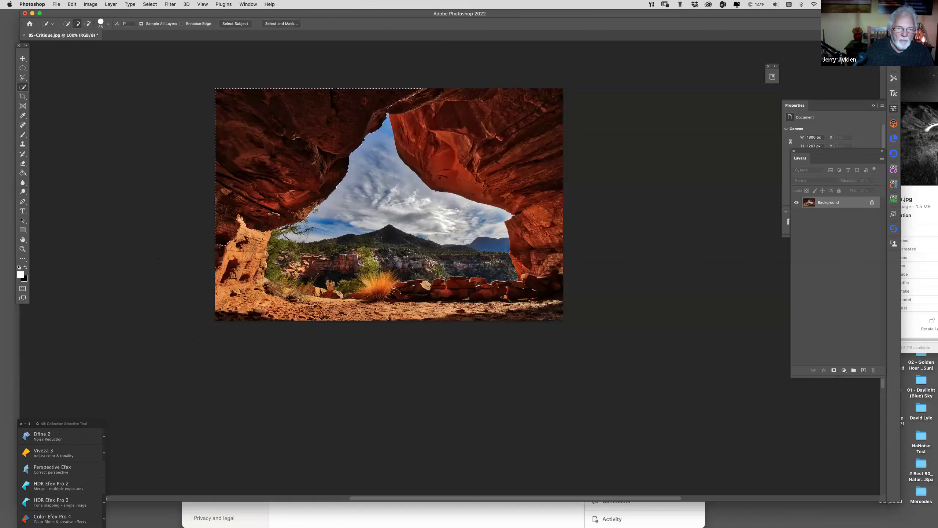
pyautogui.moveTo(448, 85)
pyautogui.mouseDown()
pyautogui.moveTo(480, 130)
pyautogui.moveTo(518, 154)
pyautogui.moveTo(539, 218)
pyautogui.mouseUp()
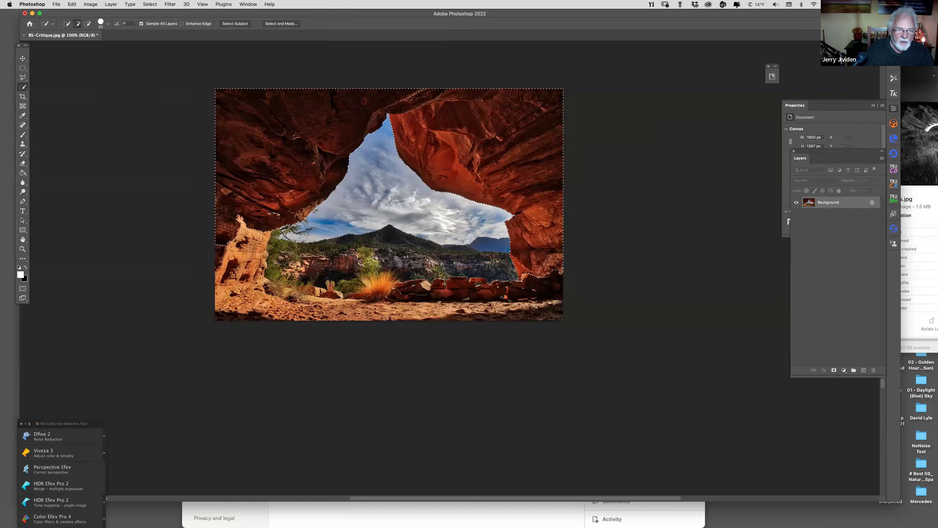
# Step: Reduce the selected arch rock's saturation to -36 with Hue/Saturation, and deselect it
pyautogui.click(91, 4)
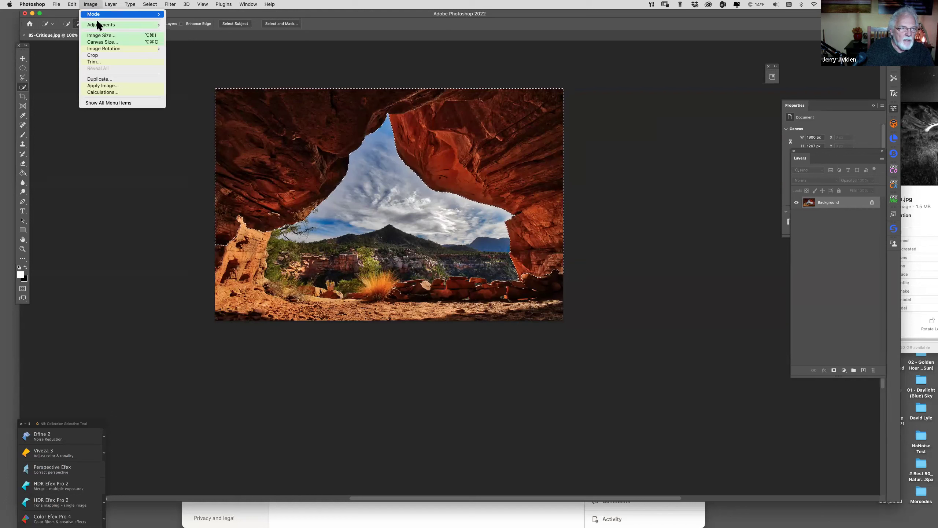
pyautogui.click(185, 57)
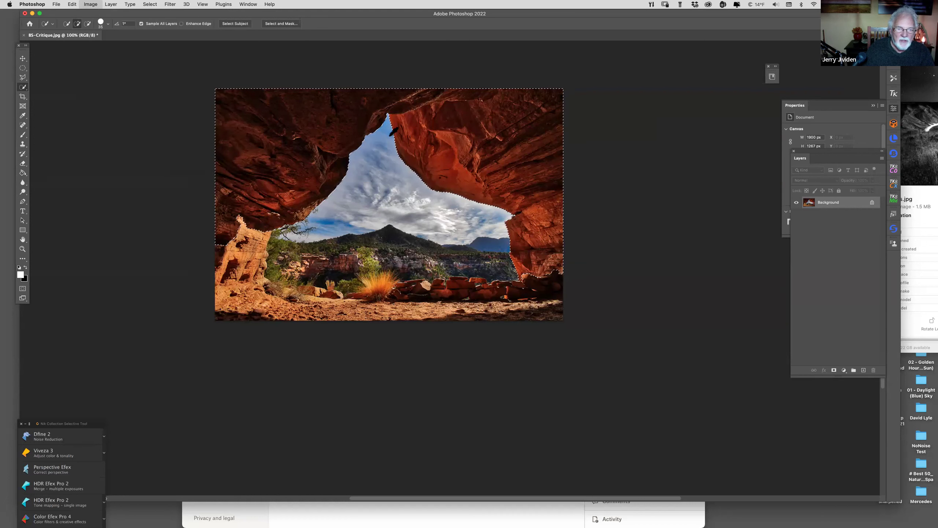
pyautogui.moveTo(729, 216)
pyautogui.mouseDown()
pyautogui.moveTo(714, 216)
pyautogui.moveTo(716, 197)
pyautogui.moveTo(748, 197)
pyautogui.moveTo(730, 197)
pyautogui.mouseUp()
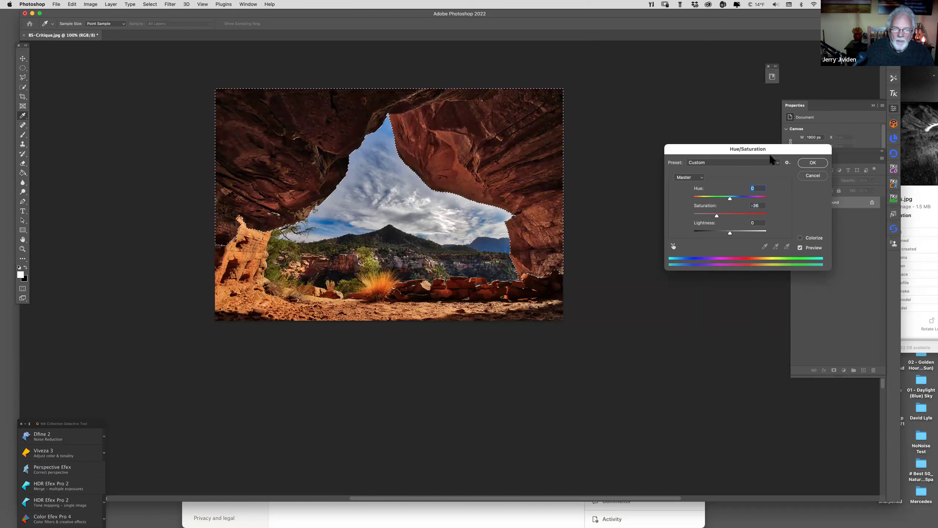
pyautogui.press('Escape')
pyautogui.press('w')
pyautogui.press('super+d')
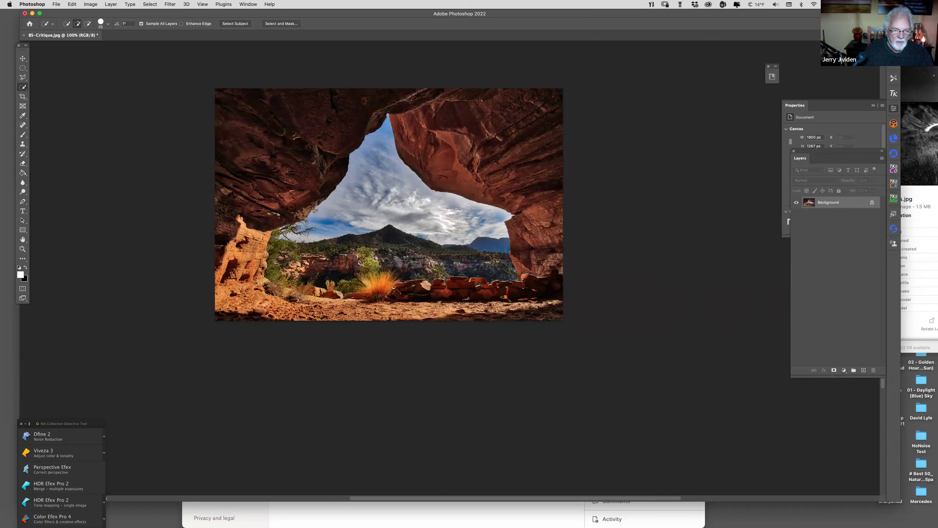
# Step: Select the whole image and apply a Perspective transform that spreads its upper edge outward on both sides
pyautogui.click(147, 5)
pyautogui.click(150, 14)
pyautogui.click(72, 5)
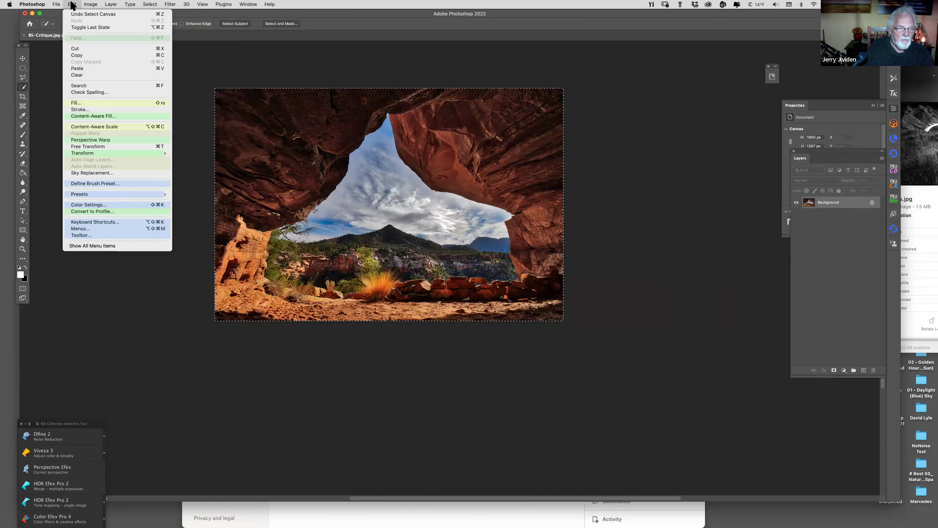
pyautogui.moveTo(87, 153)
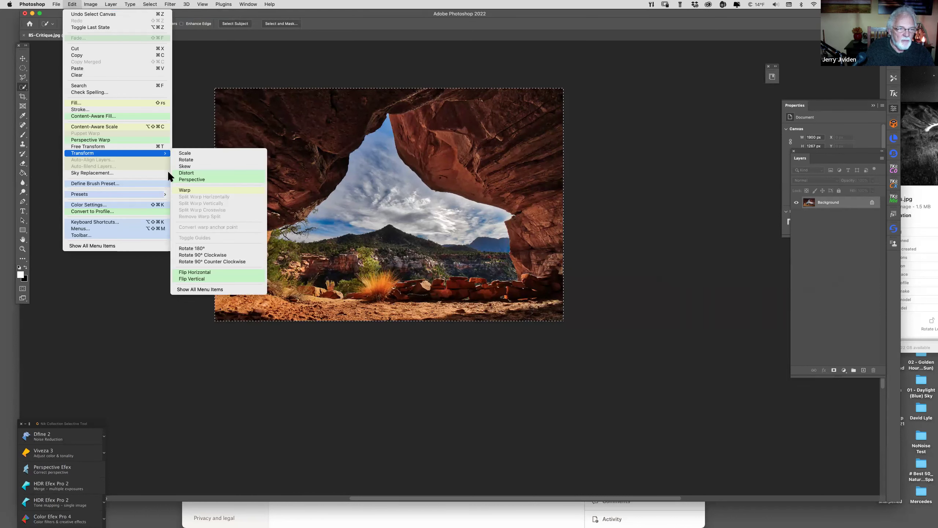
pyautogui.click(207, 179)
pyautogui.moveTo(215, 88); pyautogui.dragTo(181, 91)
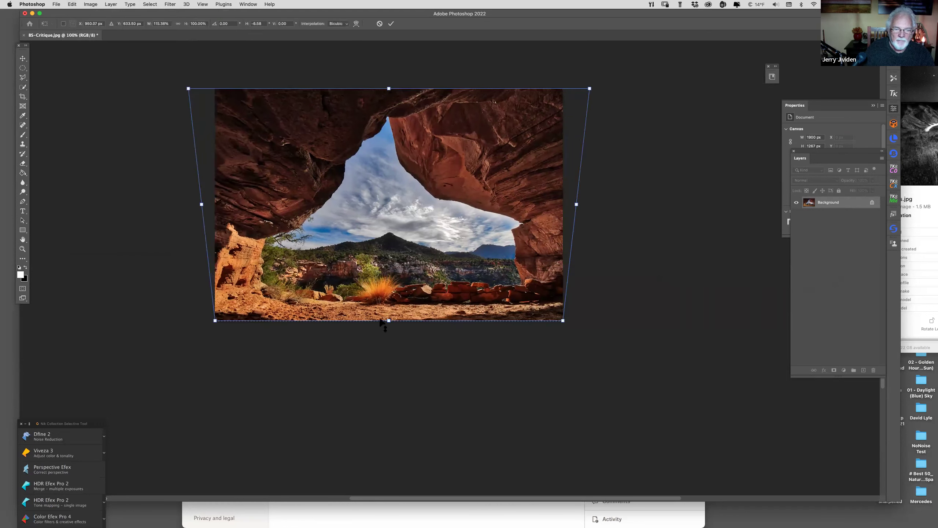
pyautogui.click(379, 23)
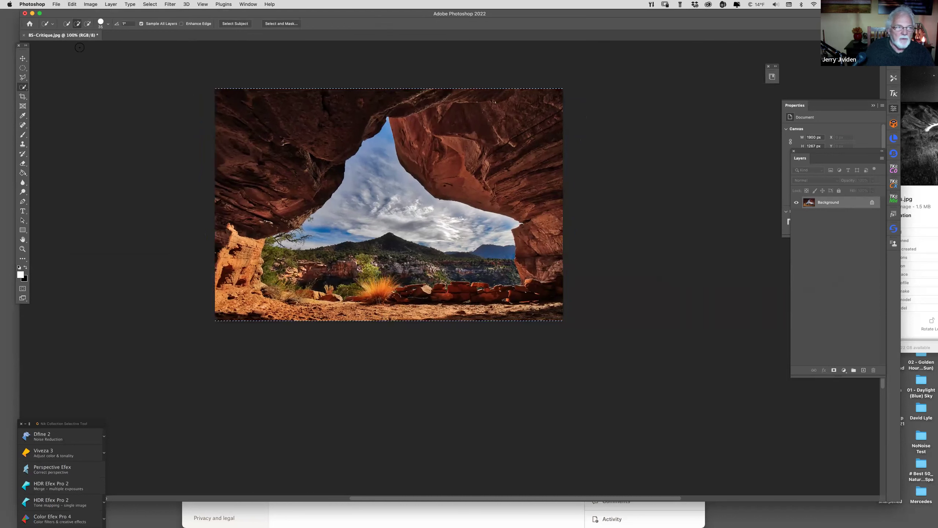
# Step: Scale the image vertically past the canvas's upper and lower edges, and clear the selection
pyautogui.click(72, 4)
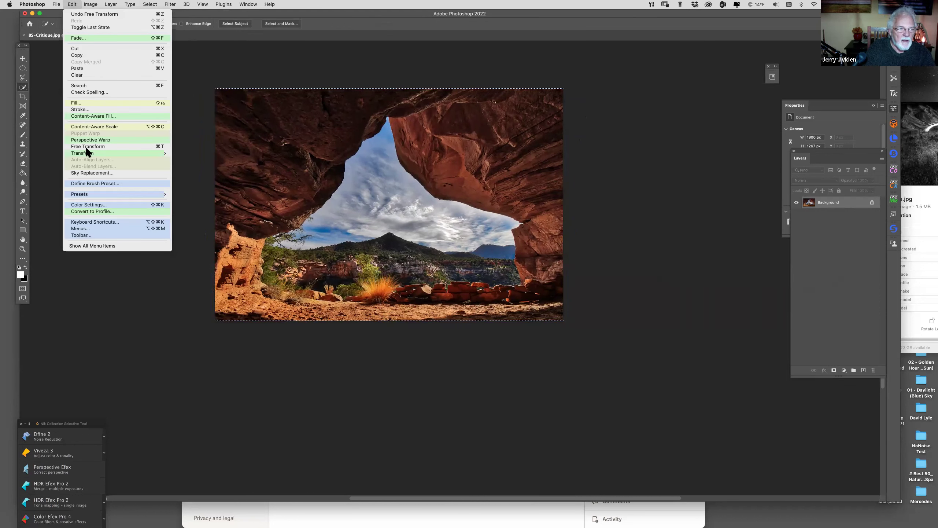
pyautogui.moveTo(91, 153)
pyautogui.click(185, 153)
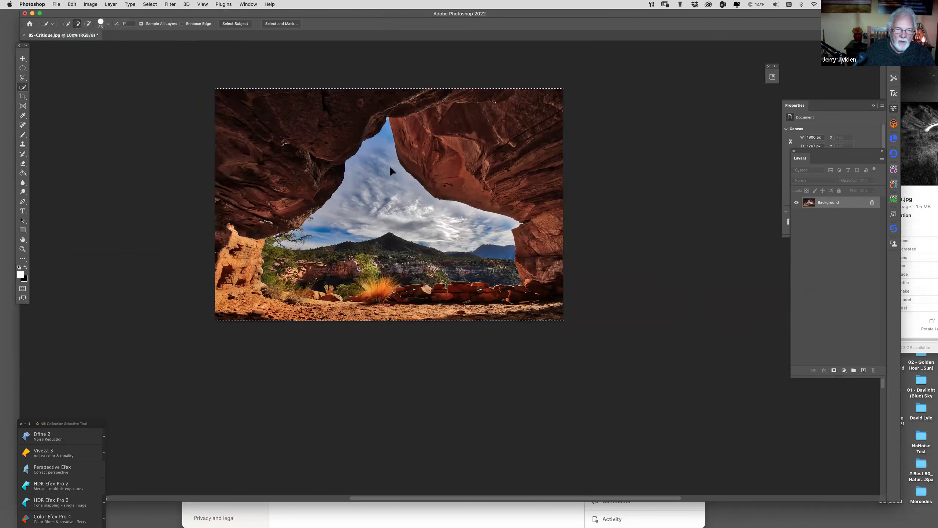
pyautogui.moveTo(389, 89); pyautogui.dragTo(388, 72)
pyautogui.moveTo(388, 327); pyautogui.dragTo(388, 333)
pyautogui.press('Return')
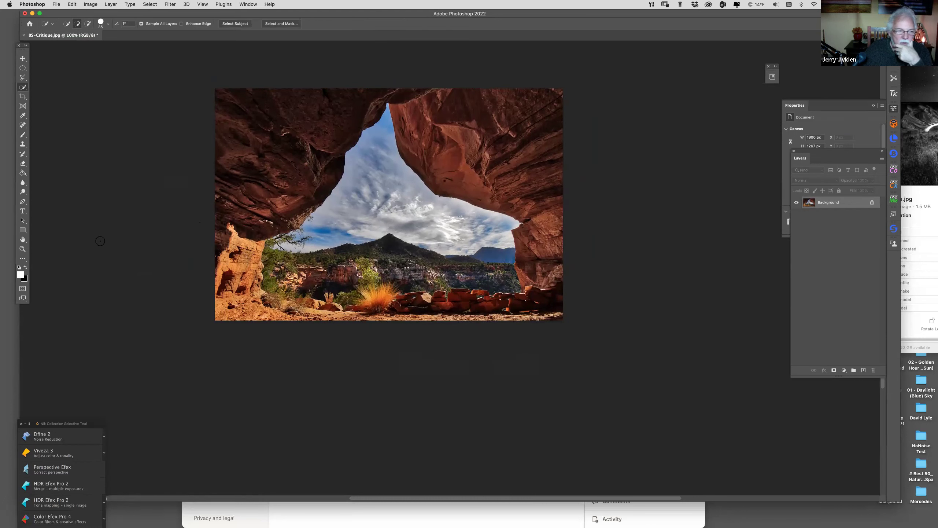
# Step: Select the pale tan rock beside the orange grass in the low stone wall with a smaller Quick Selection brush
pyautogui.click(22, 249)
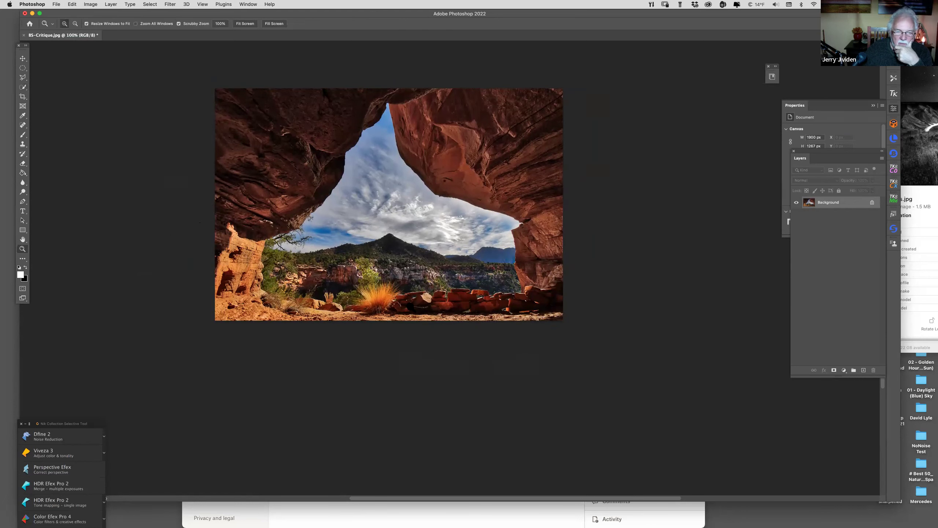
pyautogui.moveTo(410, 308); pyautogui.dragTo(448, 284)
pyautogui.click(467, 280)
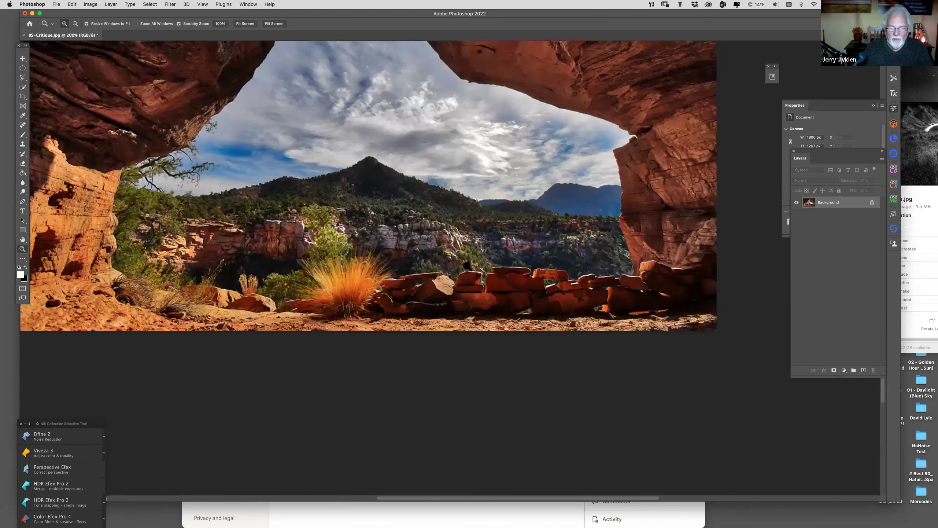
pyautogui.click(434, 272)
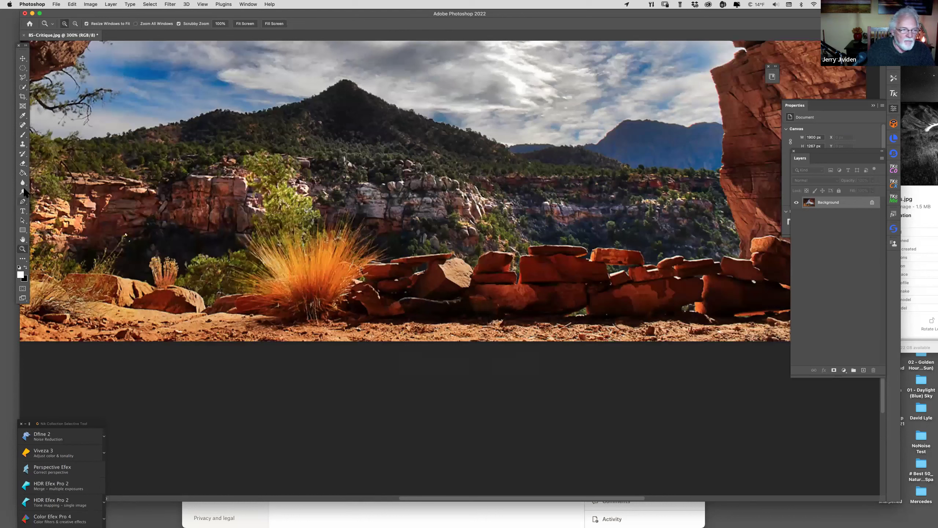
pyautogui.click(22, 87)
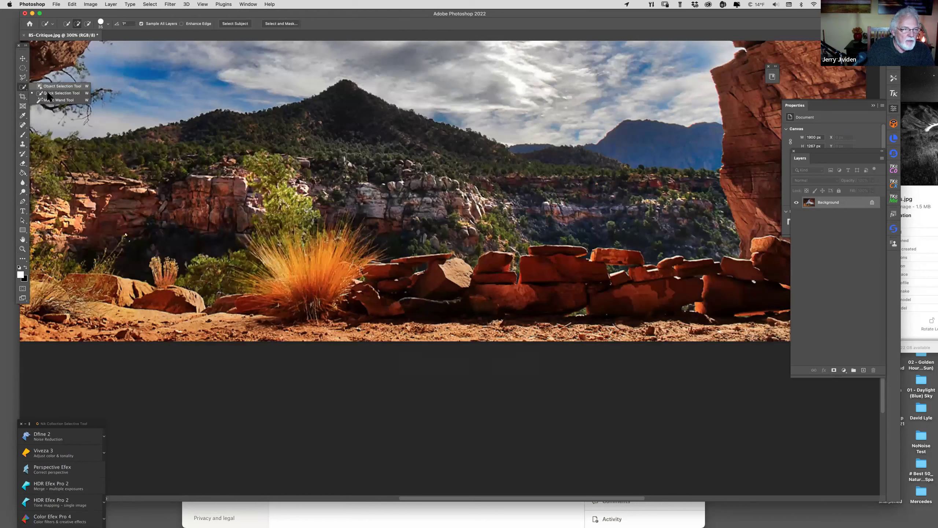
pyautogui.press('[')
pyautogui.press('[')
pyautogui.press('[')
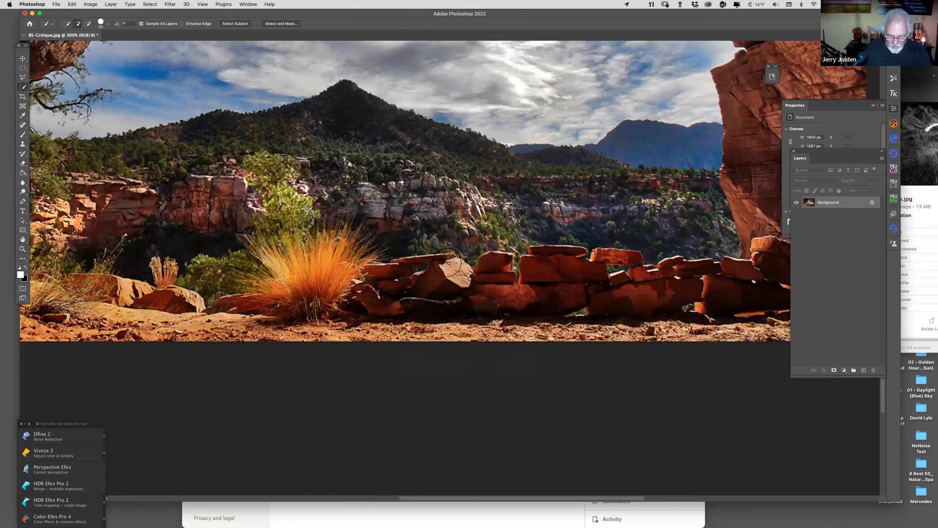
pyautogui.click(458, 272)
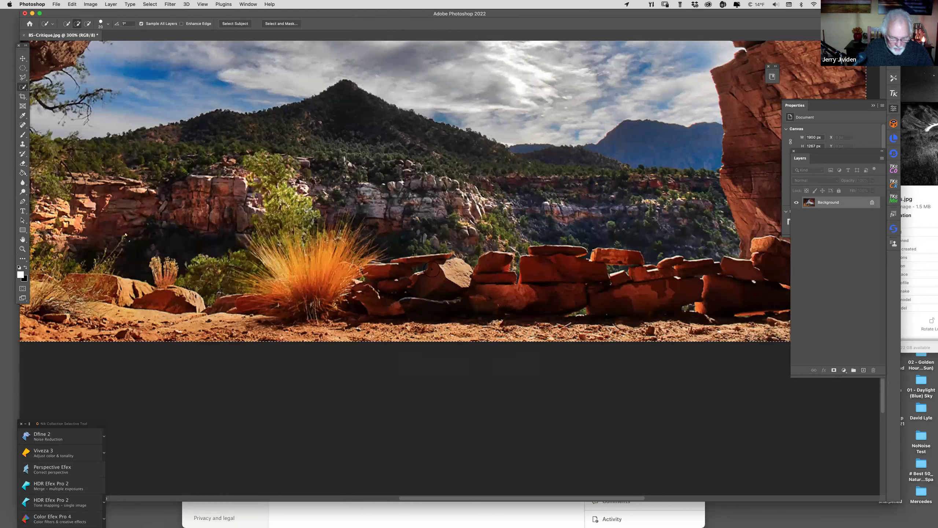
pyautogui.press('super+d')
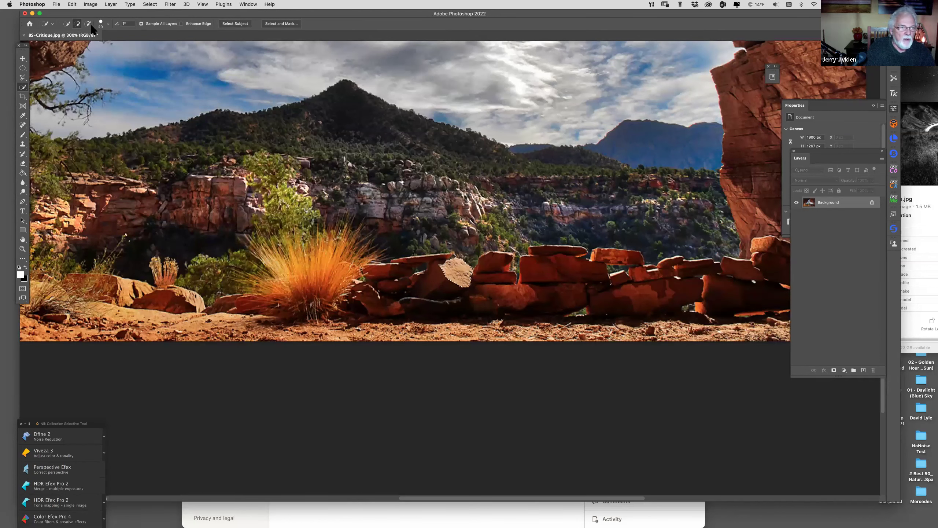
# Step: Darken the selected rock with Curves by lowering the white point and mapping input 88 to output 17, and clear the selection
pyautogui.click(90, 4)
pyautogui.moveTo(111, 31)
pyautogui.click(184, 38)
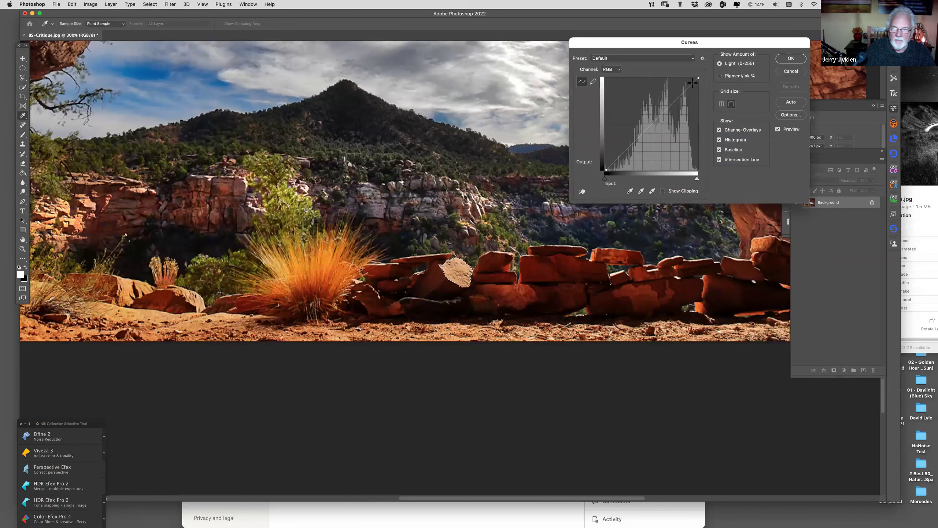
pyautogui.moveTo(698, 82); pyautogui.dragTo(698, 85)
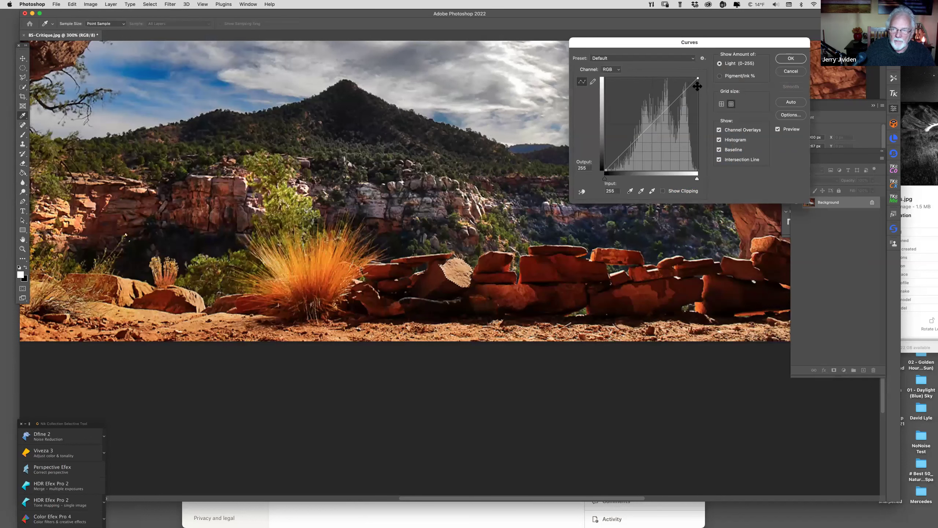
pyautogui.moveTo(665, 125); pyautogui.dragTo(667, 128)
pyautogui.moveTo(632, 161); pyautogui.dragTo(636, 161)
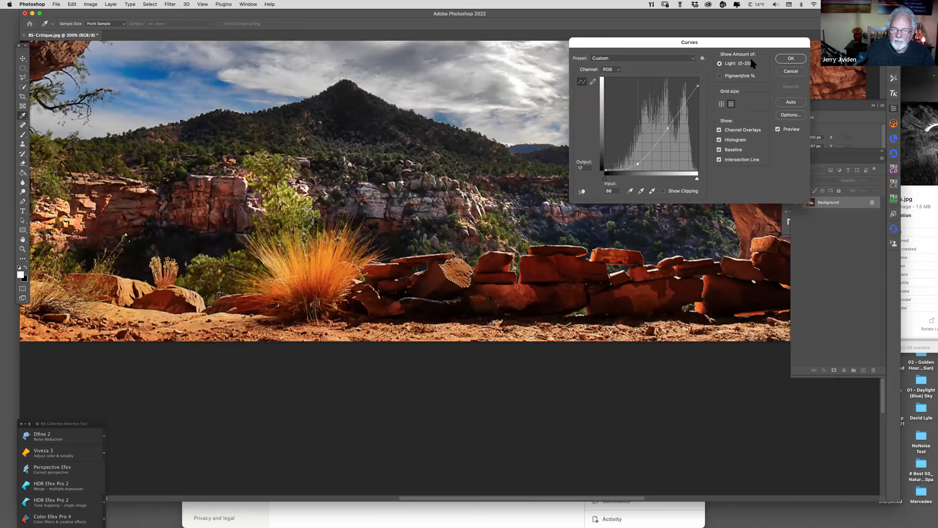
pyautogui.press('Return')
pyautogui.press('super+d')
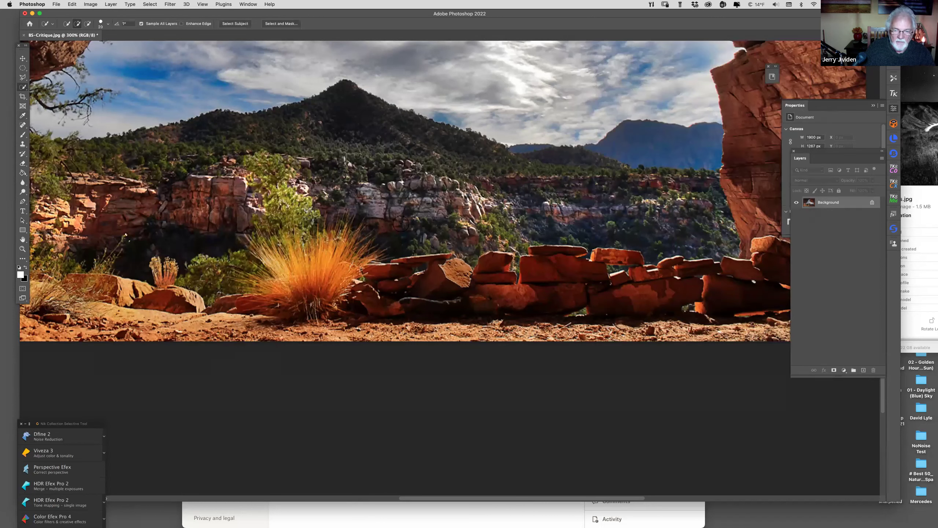
# Step: Burn the sunlit foreground ground beneath the arch with the Burn tool on midtones at 17% exposure
pyautogui.press('super+0')
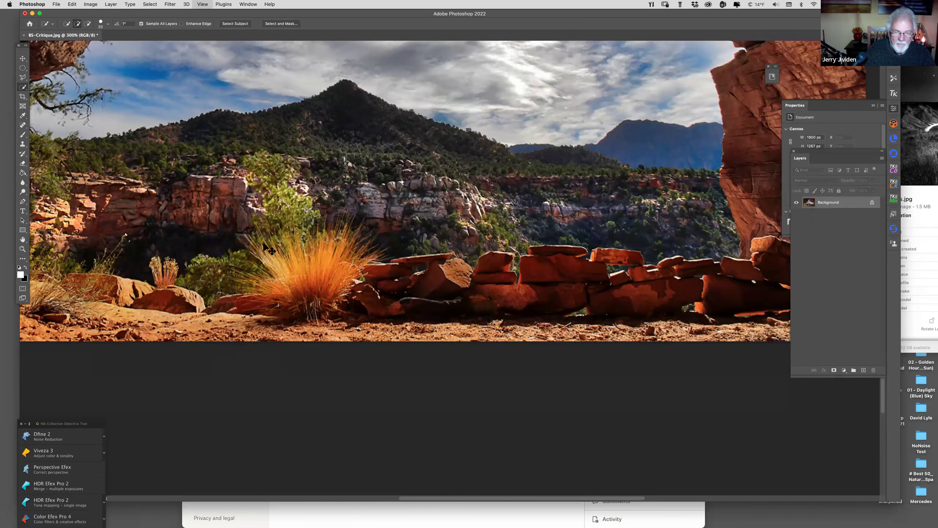
pyautogui.press('super+1')
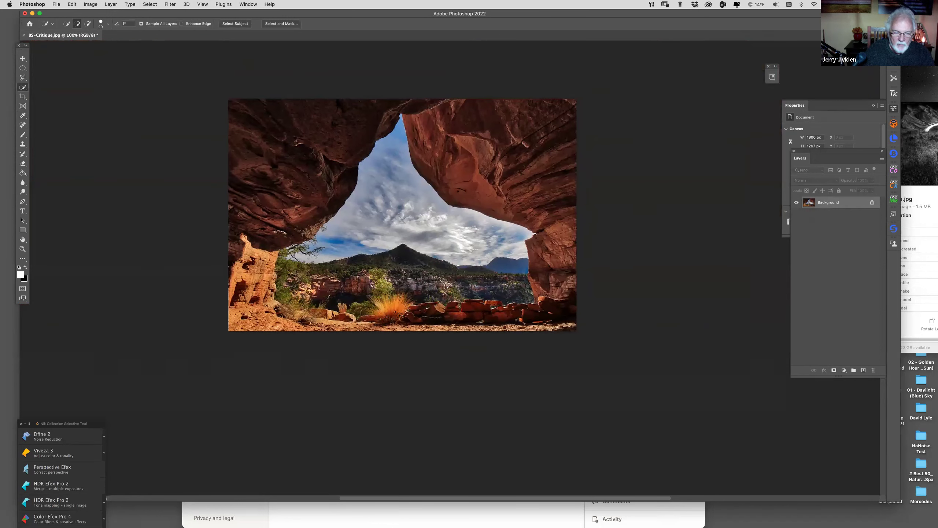
pyautogui.press('super+d')
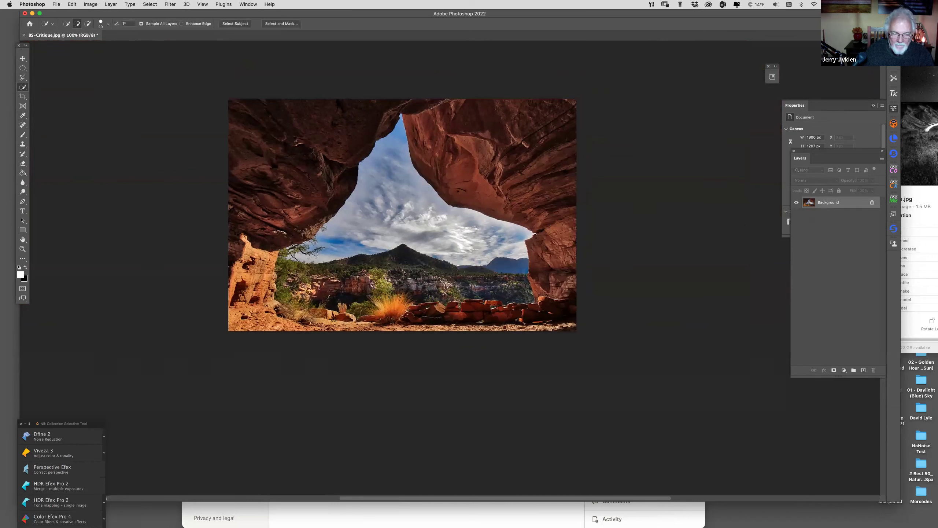
pyautogui.click(22, 192)
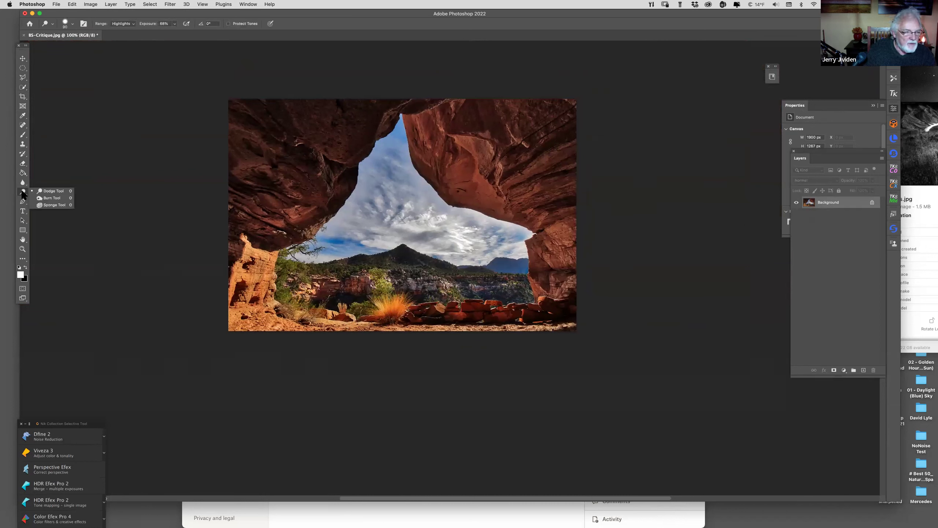
pyautogui.click(50, 198)
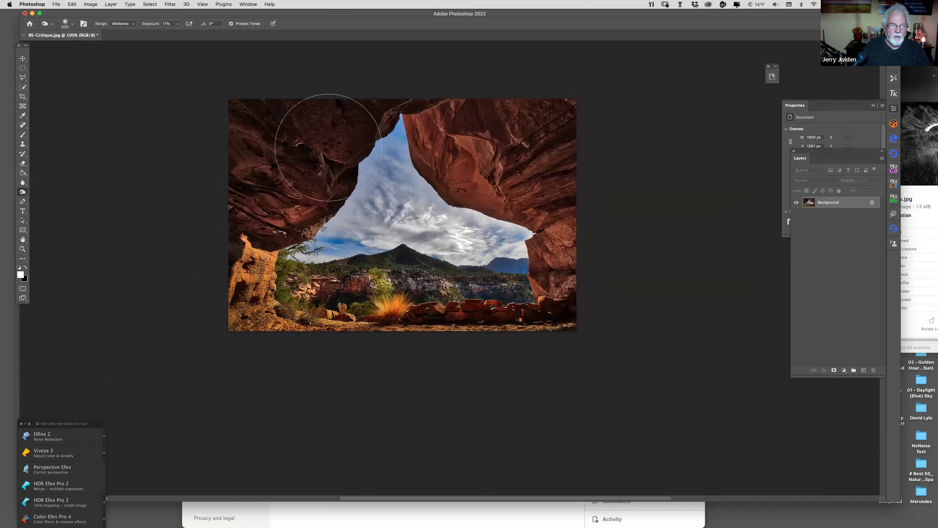
# Step: Dodge the highlights in the arch opening with a much larger brush at 27% exposure, and return to the Burn tool
pyautogui.rightClick(23, 192)
pyautogui.click(49, 191)
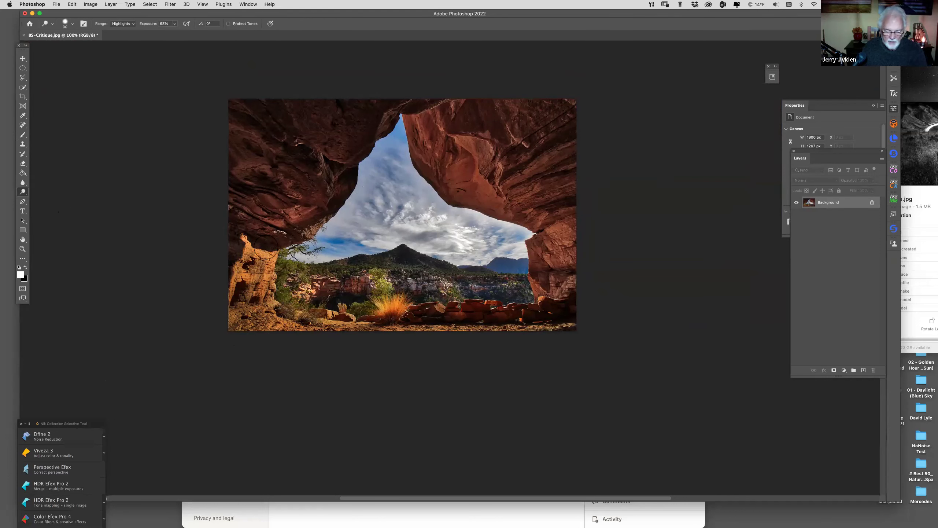
pyautogui.press(']')
pyautogui.press(']')
pyautogui.press(']')
pyautogui.press(']')
pyautogui.press(']')
pyautogui.press(']')
pyautogui.press(']')
pyautogui.press(']')
pyautogui.press(']')
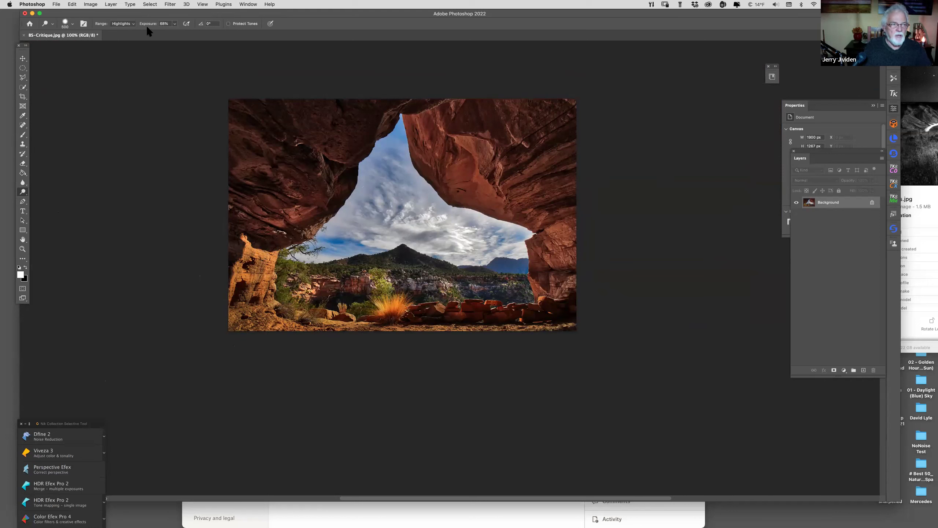
pyautogui.moveTo(150, 25); pyautogui.dragTo(129, 29)
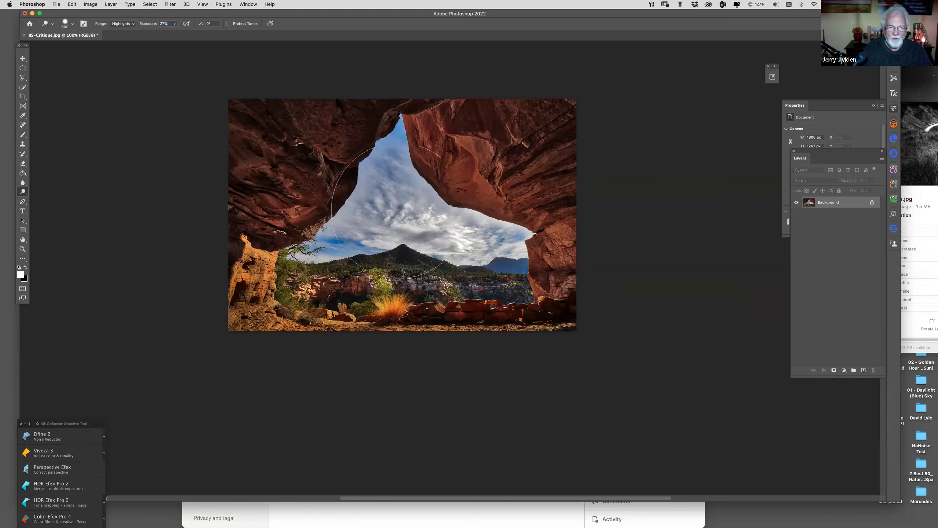
pyautogui.rightClick(23, 193)
pyautogui.click(41, 200)
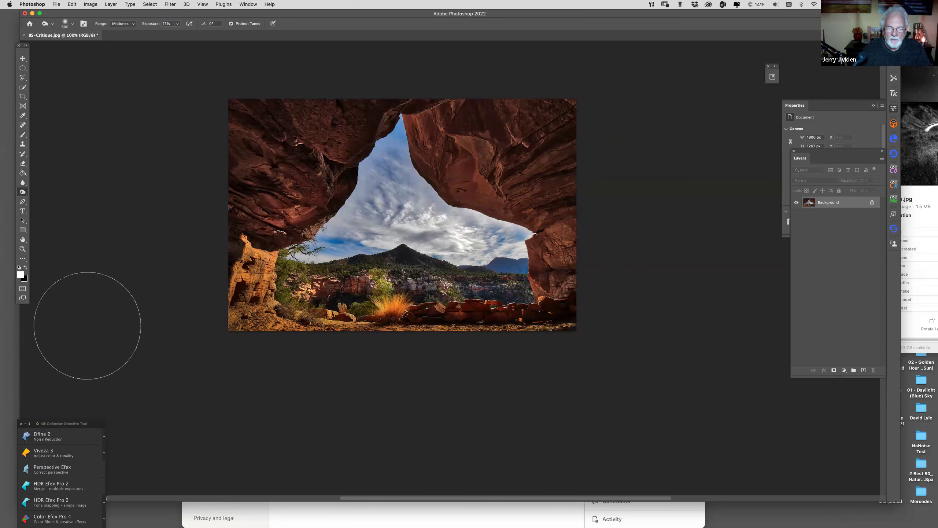
# Step: Remove the tall green shrub behind the orange grass by cloning nearby cliff and hillside over it with a larger Clone Stamp brush
pyautogui.click(22, 249)
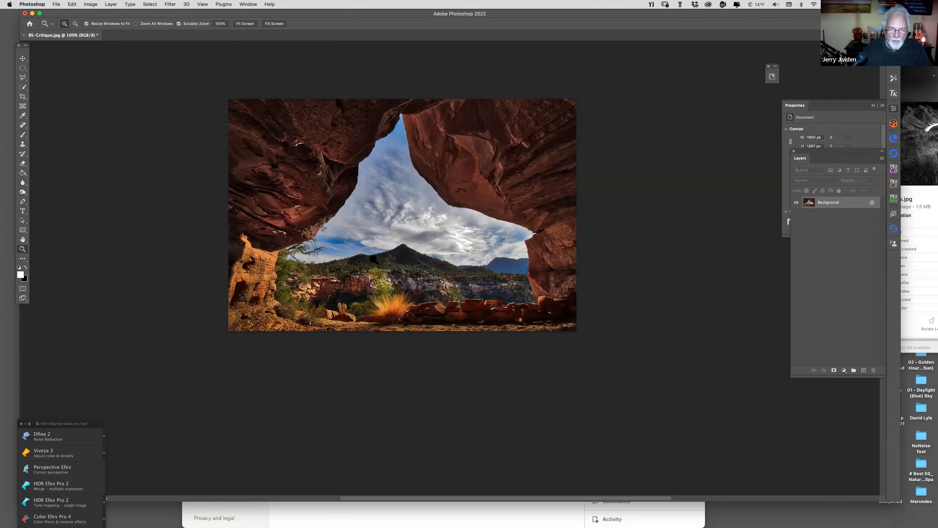
pyautogui.click(373, 231)
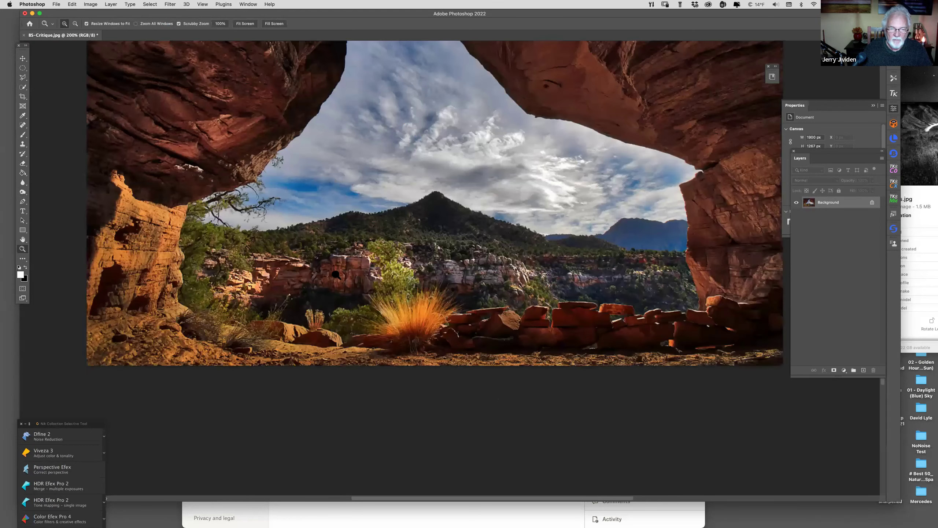
pyautogui.click(328, 255)
pyautogui.click(23, 144)
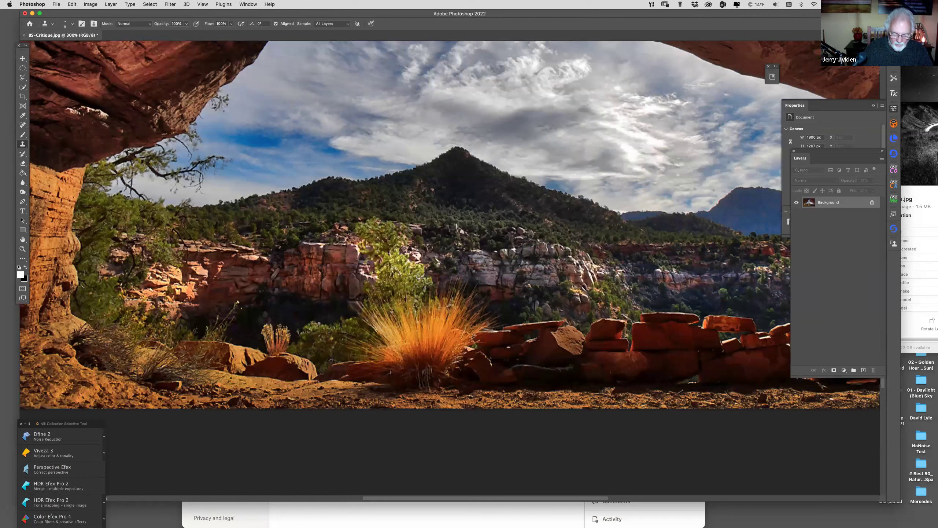
pyautogui.press(']')
pyautogui.press(']')
pyautogui.press(']')
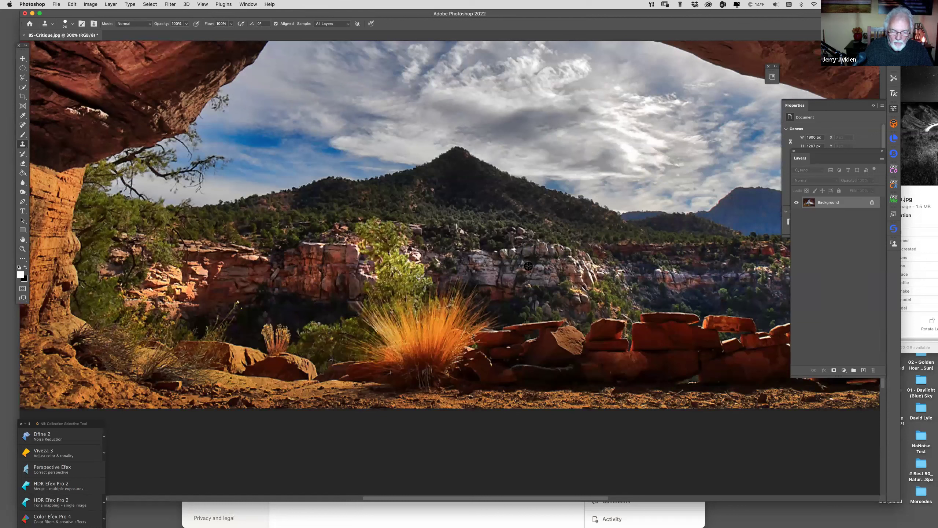
pyautogui.moveTo(414, 262)
pyautogui.mouseDown()
pyautogui.moveTo(367, 256)
pyautogui.moveTo(361, 240)
pyautogui.moveTo(405, 243)
pyautogui.moveTo(384, 246)
pyautogui.moveTo(411, 261)
pyautogui.moveTo(400, 245)
pyautogui.moveTo(415, 272)
pyautogui.moveTo(378, 274)
pyautogui.moveTo(422, 277)
pyautogui.moveTo(370, 286)
pyautogui.moveTo(409, 276)
pyautogui.mouseUp()
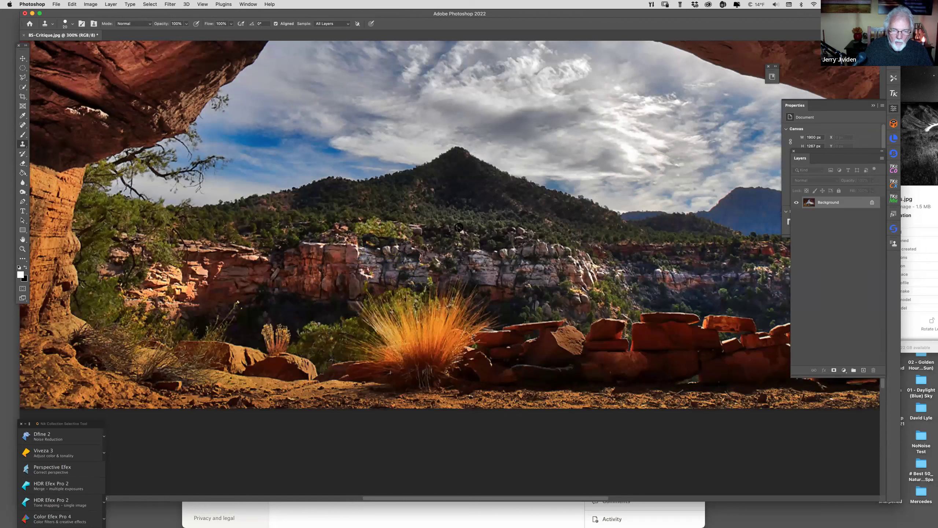
pyautogui.moveTo(364, 224)
pyautogui.mouseDown()
pyautogui.moveTo(386, 233)
pyautogui.moveTo(410, 238)
pyautogui.mouseUp()
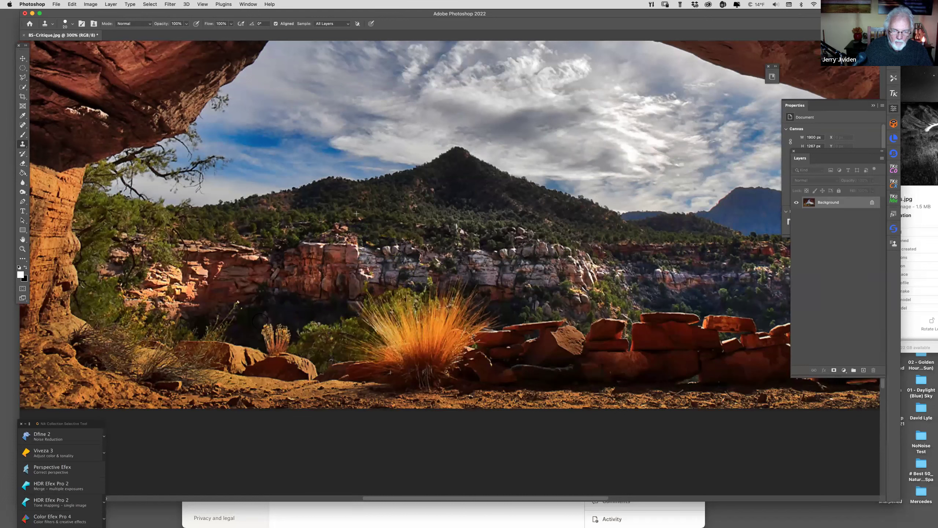
# Step: Close BS-Critique.jpg without saving the changes
pyautogui.press('super+h')
pyautogui.press('super+minus')
pyautogui.press('super+minus')
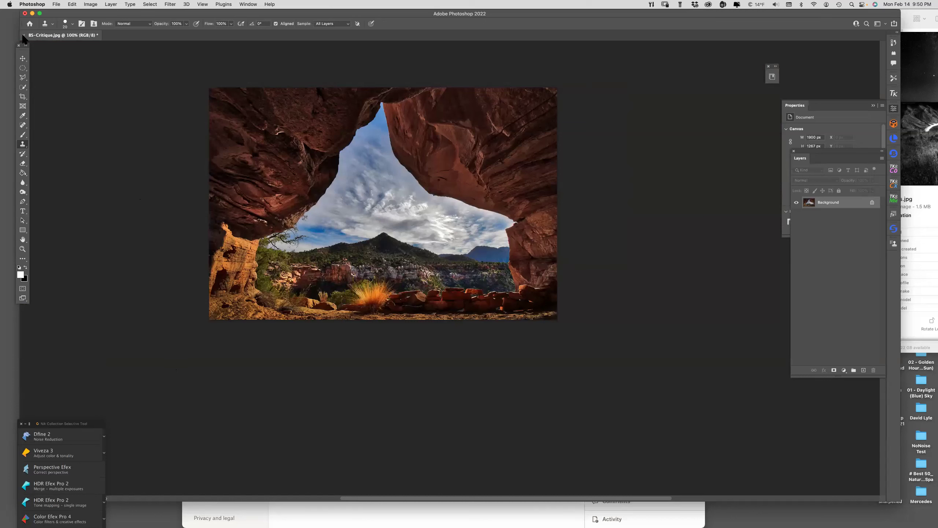
pyautogui.press('super+w')
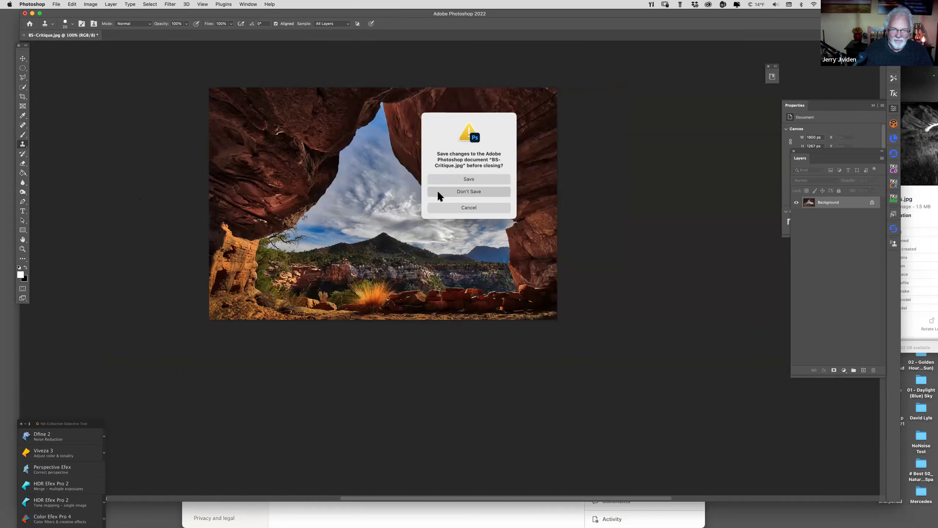
pyautogui.press('super+d')
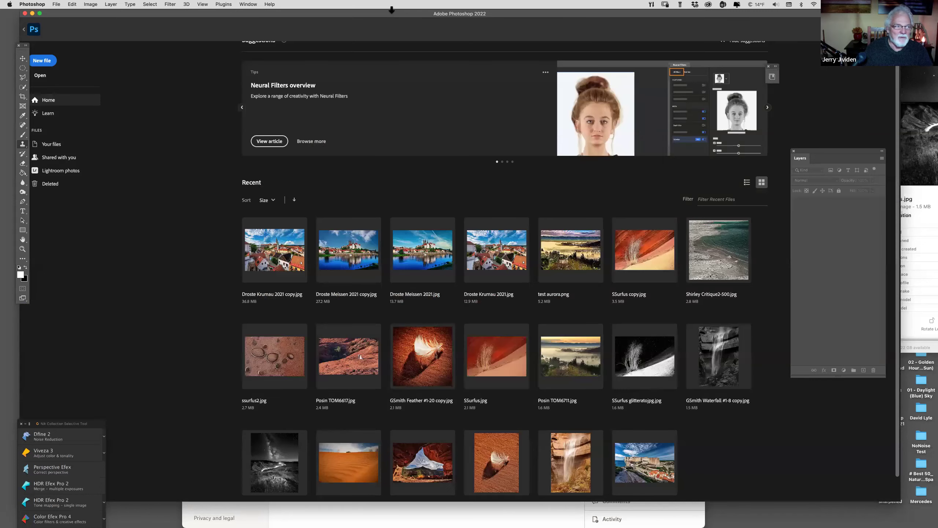
# Step: Reposition the Photoshop window and the Layers panel, and close the Finder window behind them
pyautogui.moveTo(378, 12); pyautogui.dragTo(358, 11)
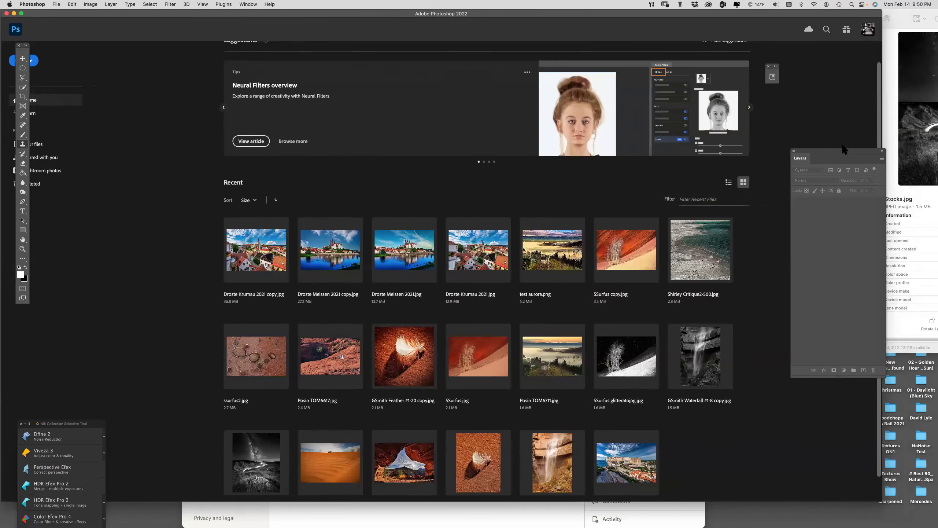
pyautogui.moveTo(835, 147); pyautogui.dragTo(829, 47)
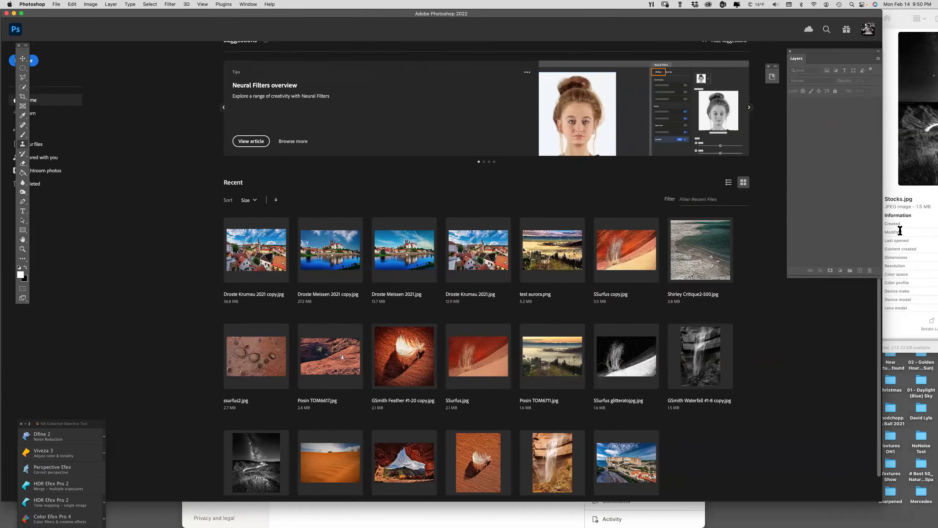
pyautogui.click(894, 179)
pyautogui.click(693, 19)
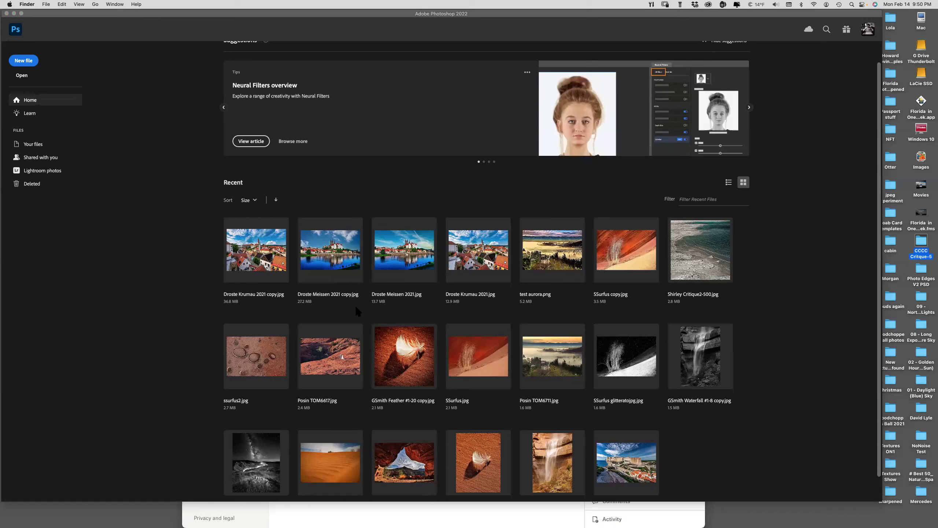
pyautogui.moveTo(2, 200)
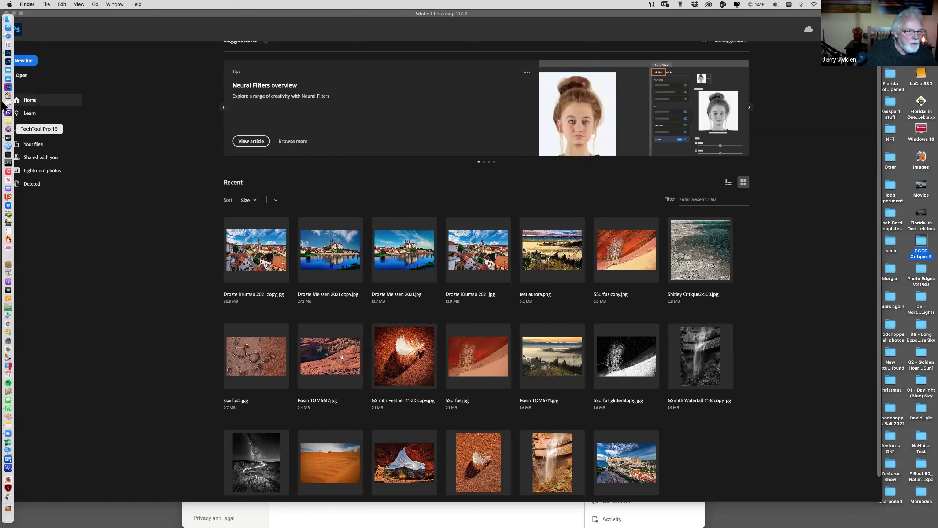